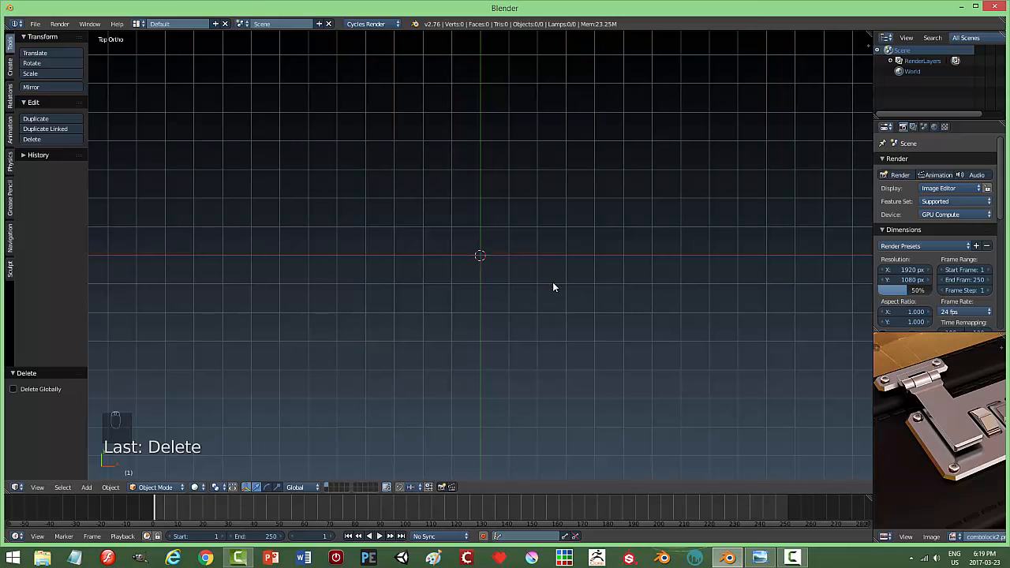
Add a plane mesh at the origin and scale it by 3 along the X axis
key(shift+a)
click(584, 286)
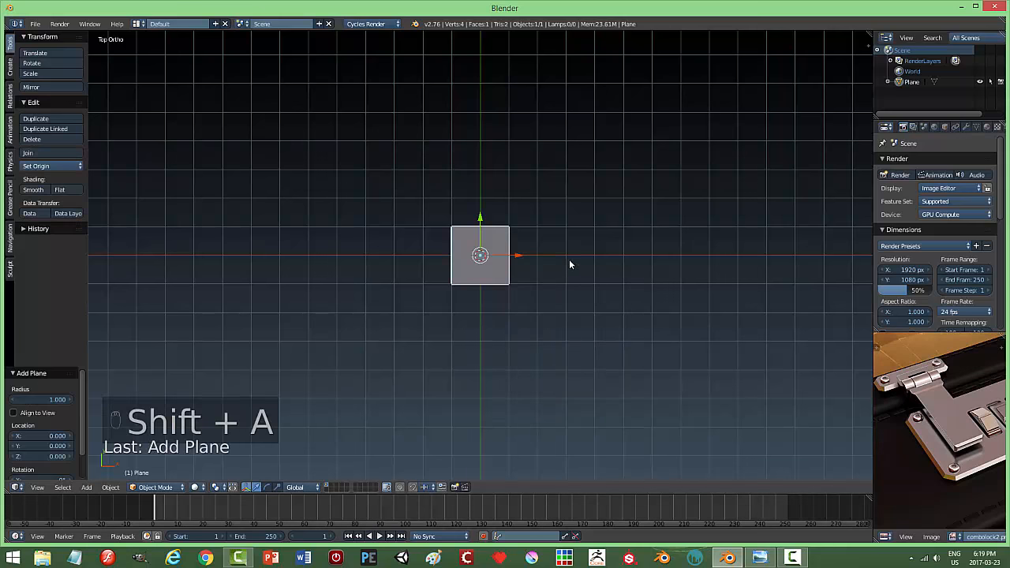
key(s)
key(x)
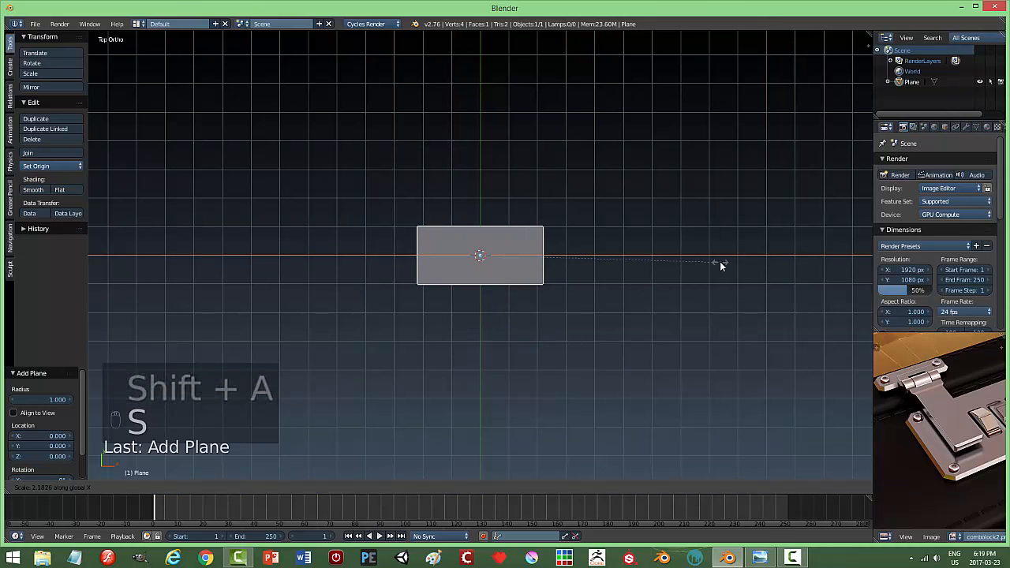
click(816, 270)
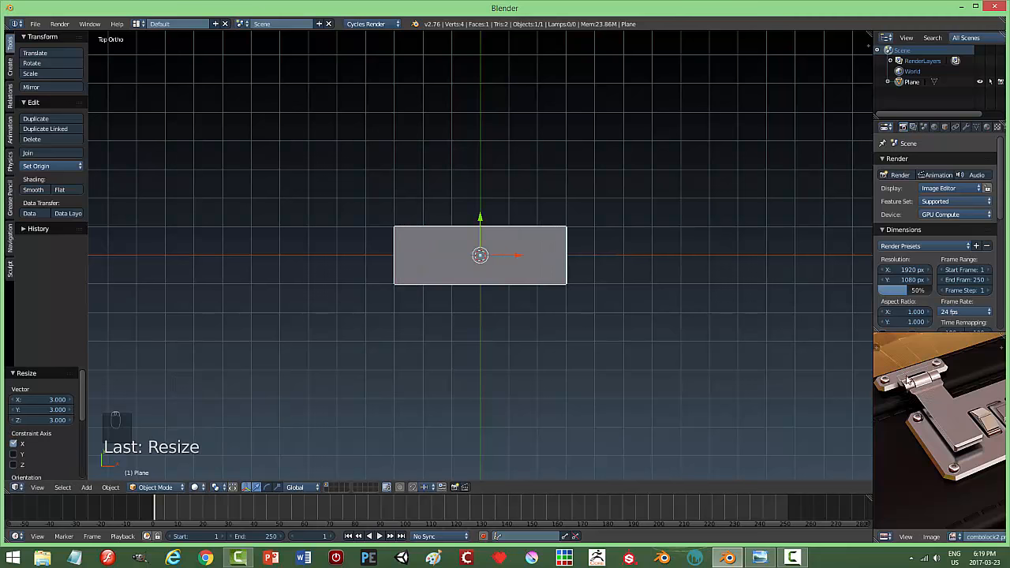
Turn off the grid floor in the viewport display settings
middle_drag(666, 377, 683, 285)
scroll(559, 342, up, 3)
shift+middle_drag(558, 343, 562, 322)
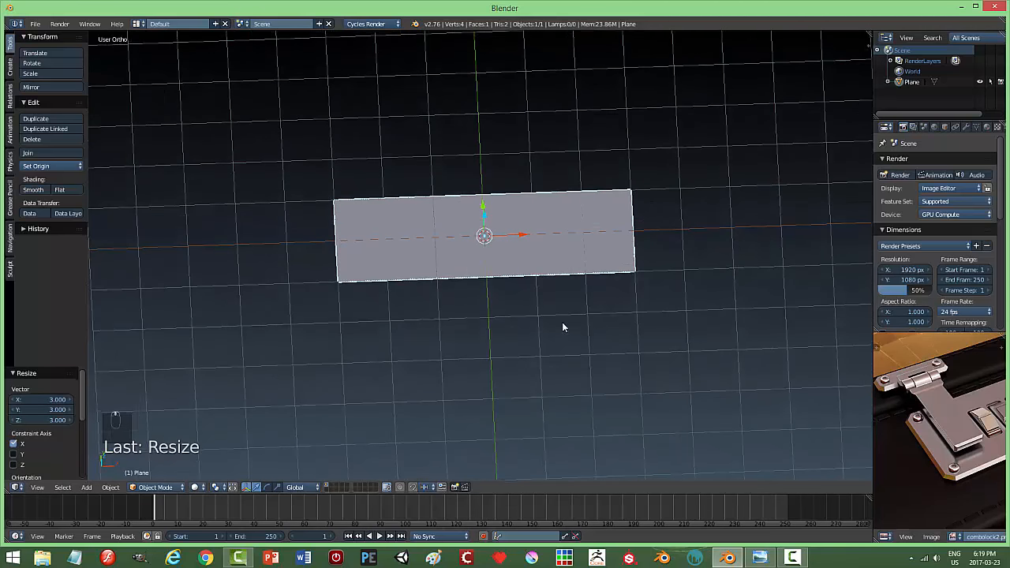
key(n)
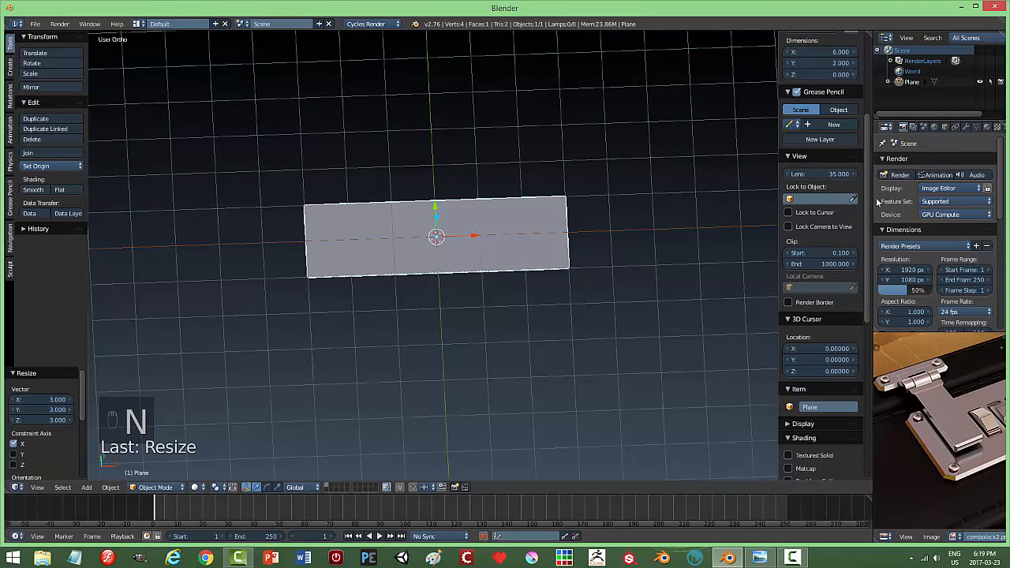
scroll(869, 260, down, 6)
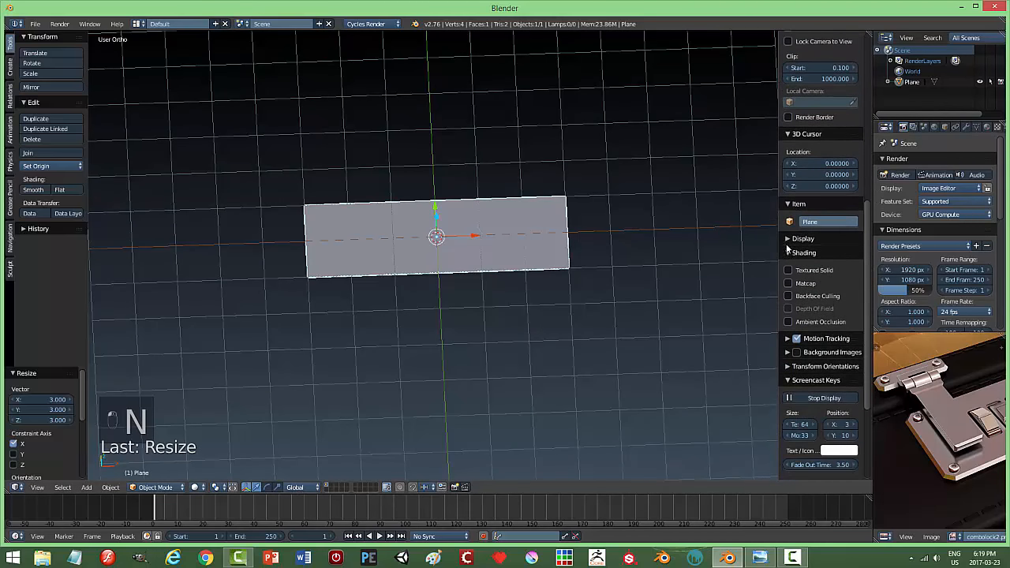
click(789, 239)
click(812, 324)
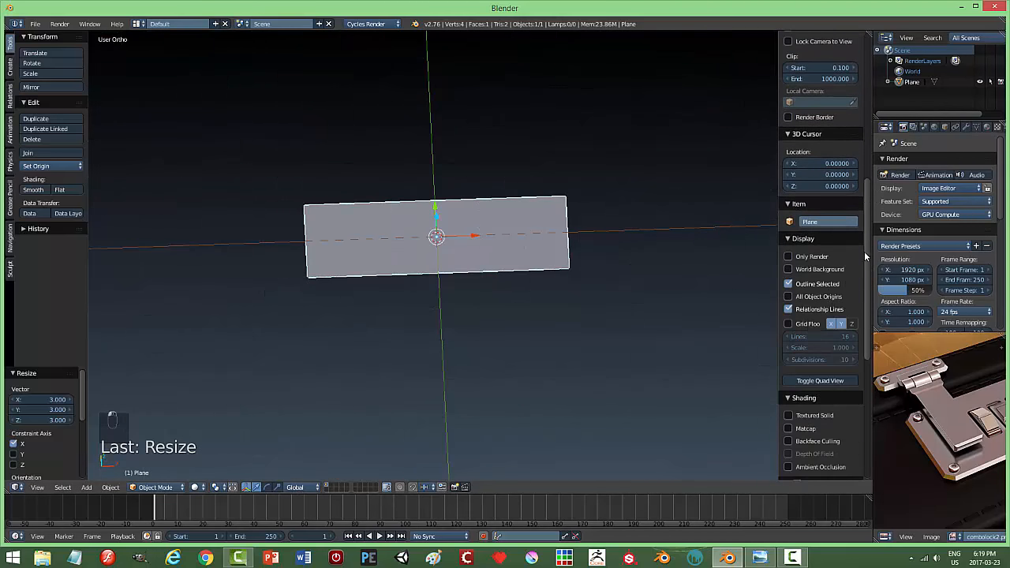
Enable matcap shading with the dark grey matcap and turn on ambient occlusion for the viewport
scroll(865, 269, down, 4)
click(806, 317)
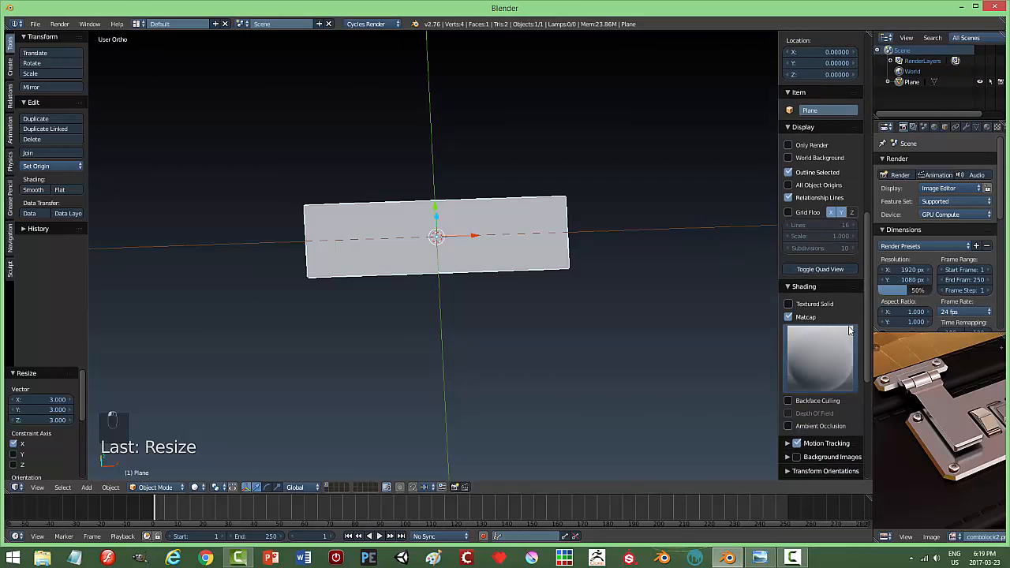
click(819, 425)
click(811, 359)
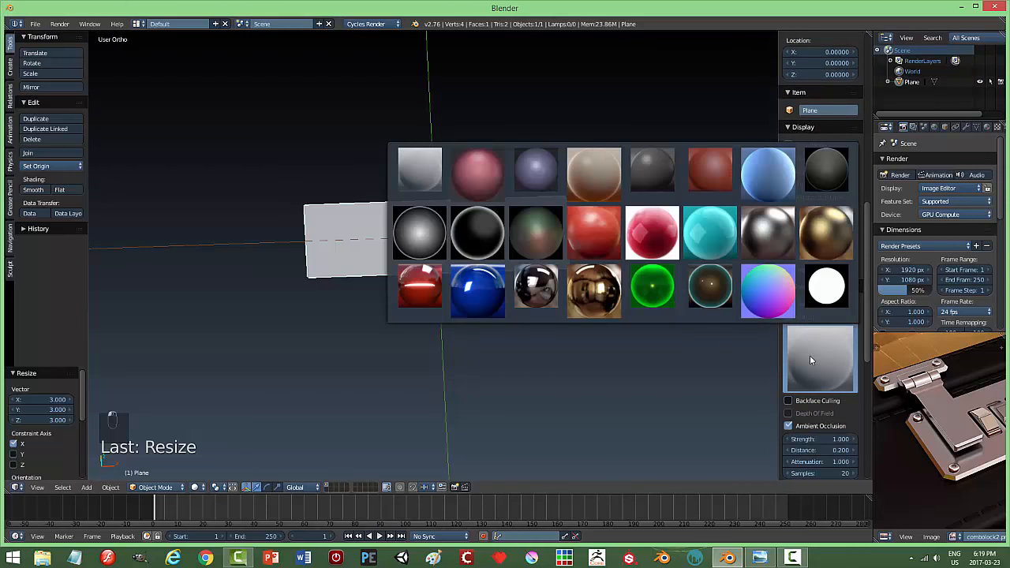
click(826, 170)
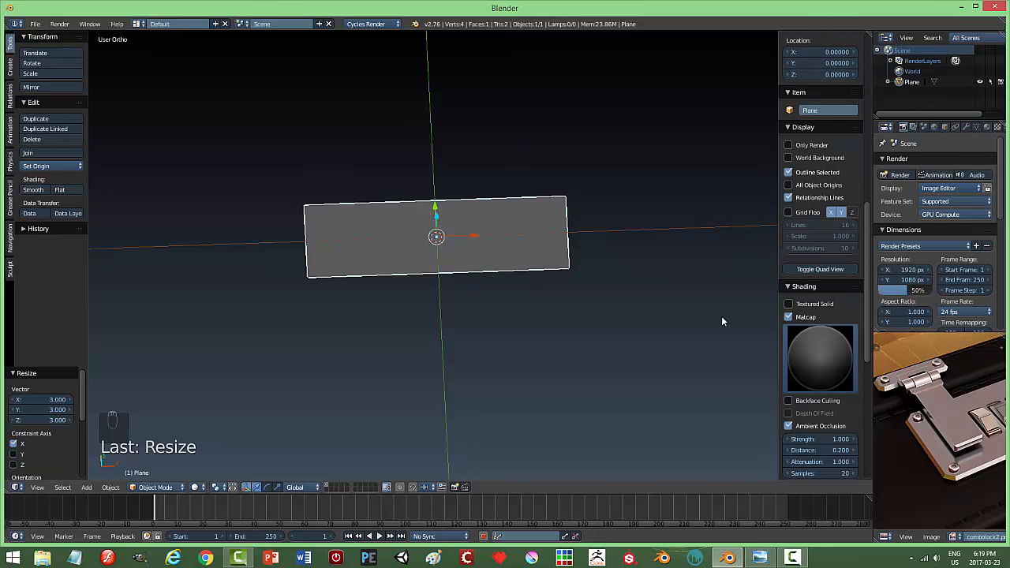
key(n)
Extrude the plane's face upward along Z in Edit Mode to form a thin rectangular slab
middle_drag(691, 323, 622, 306)
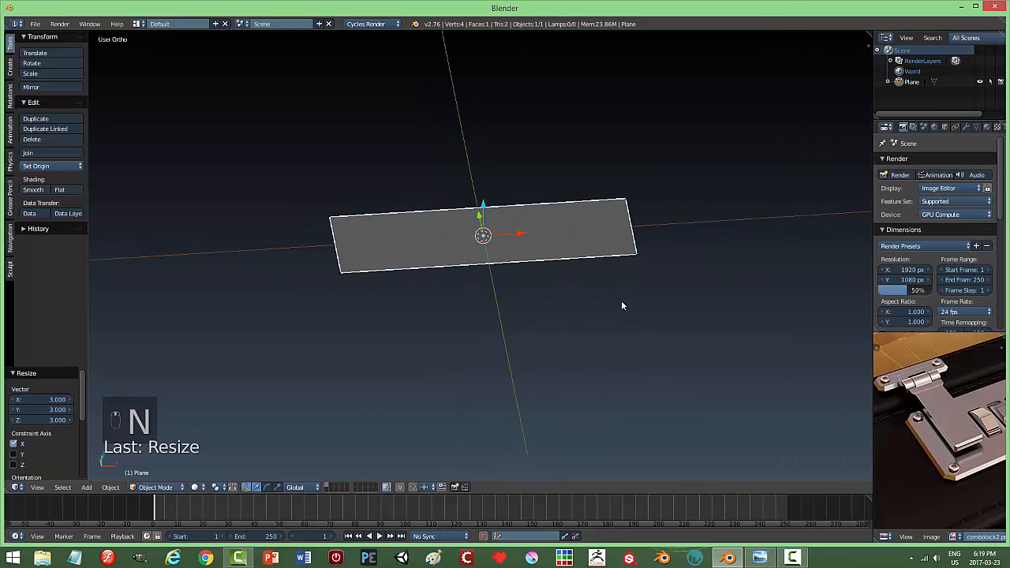
key(Tab)
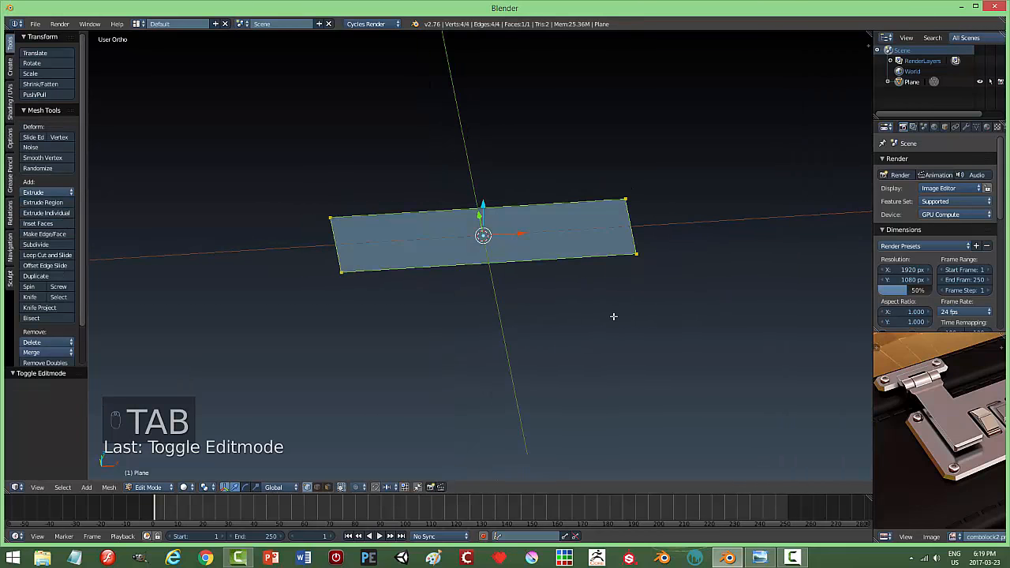
key(e)
right_click(614, 317)
drag(484, 204, 484, 177)
key(a)
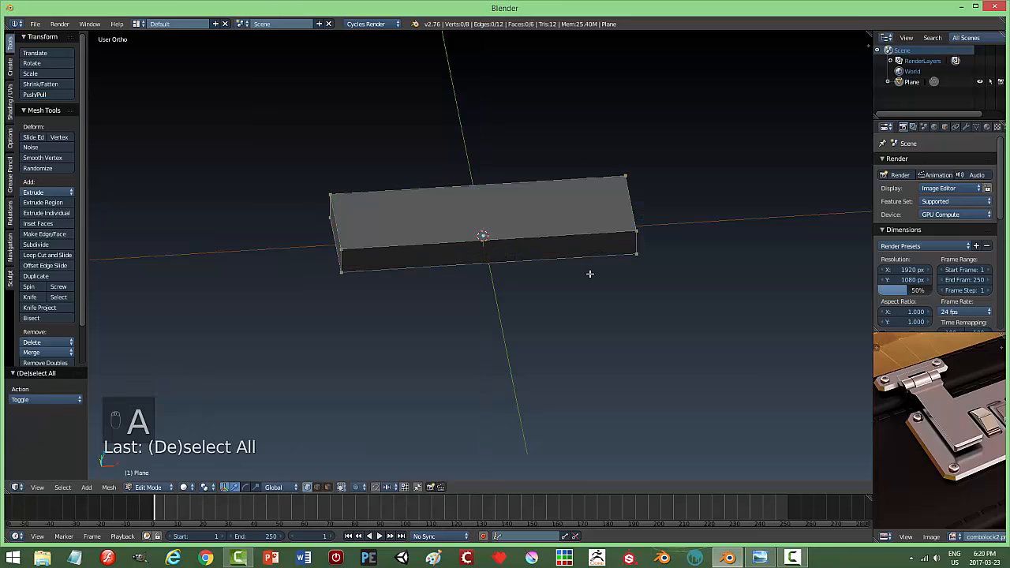
Return to Object Mode and apply the slab's scale
key(Tab)
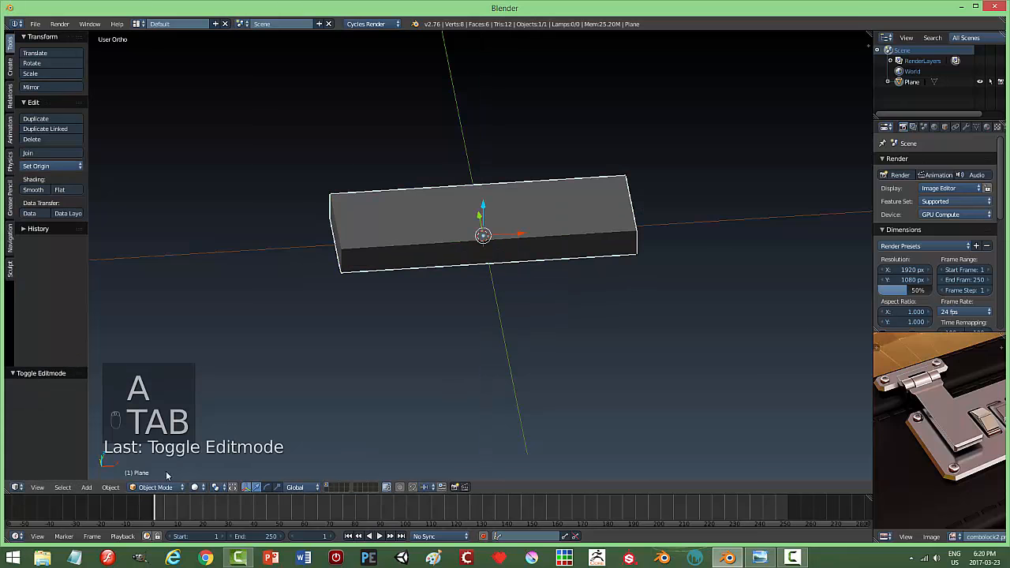
click(111, 487)
mouse_move(134, 407)
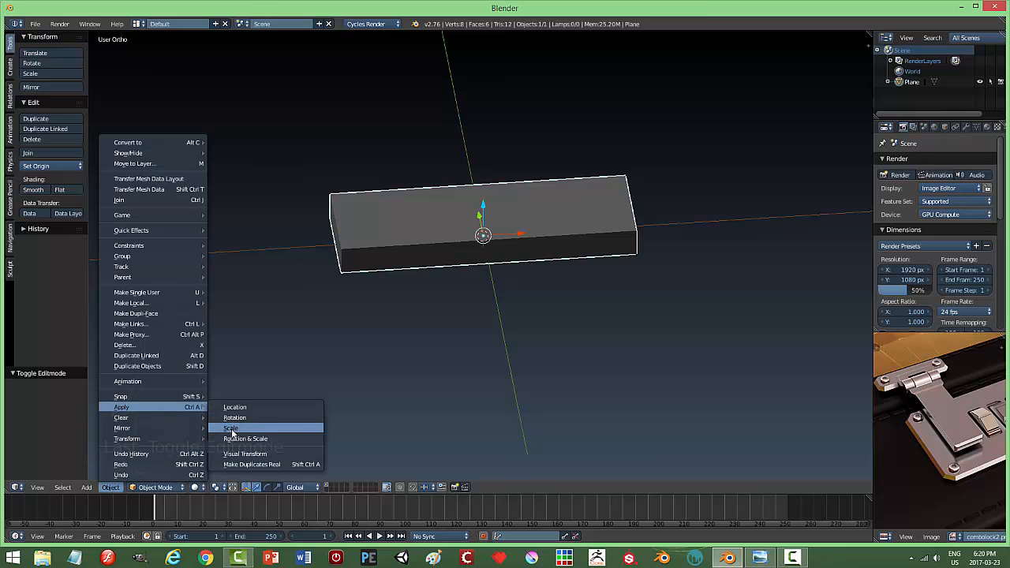
click(236, 427)
Bevel the slab's four vertical corner edges with an offset of about 0.28 and one segment
key(Tab)
click(446, 342)
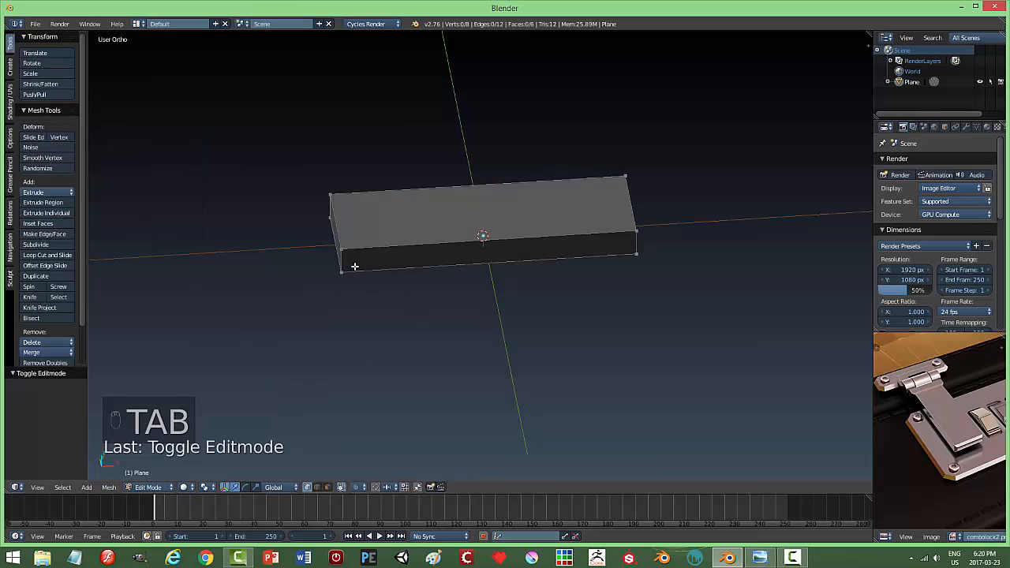
key(ctrl+Tab)
click(387, 310)
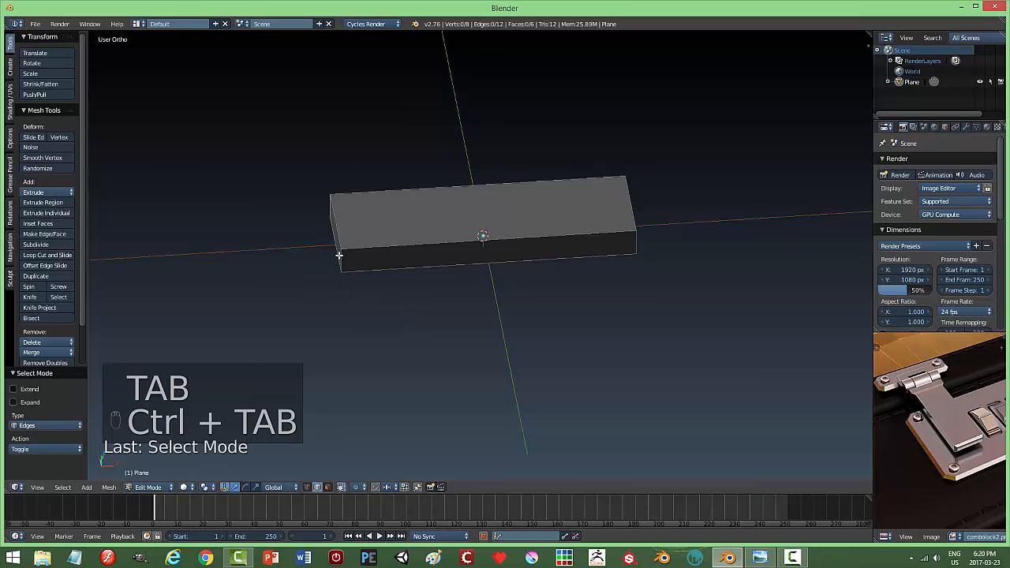
right_click(339, 259)
middle_drag(339, 259, 414, 301)
shift+right_click(361, 284)
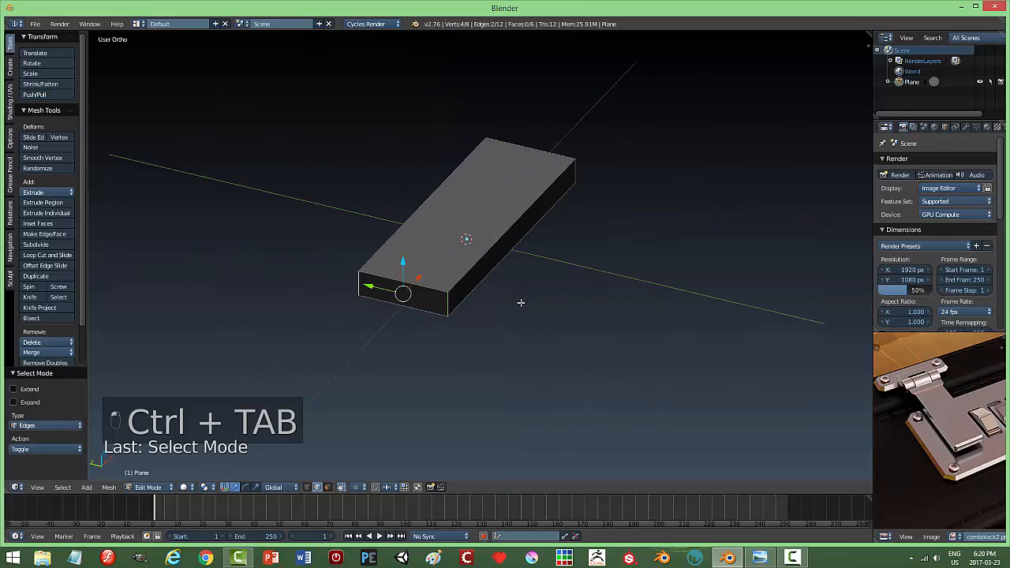
middle_drag(521, 300, 413, 297)
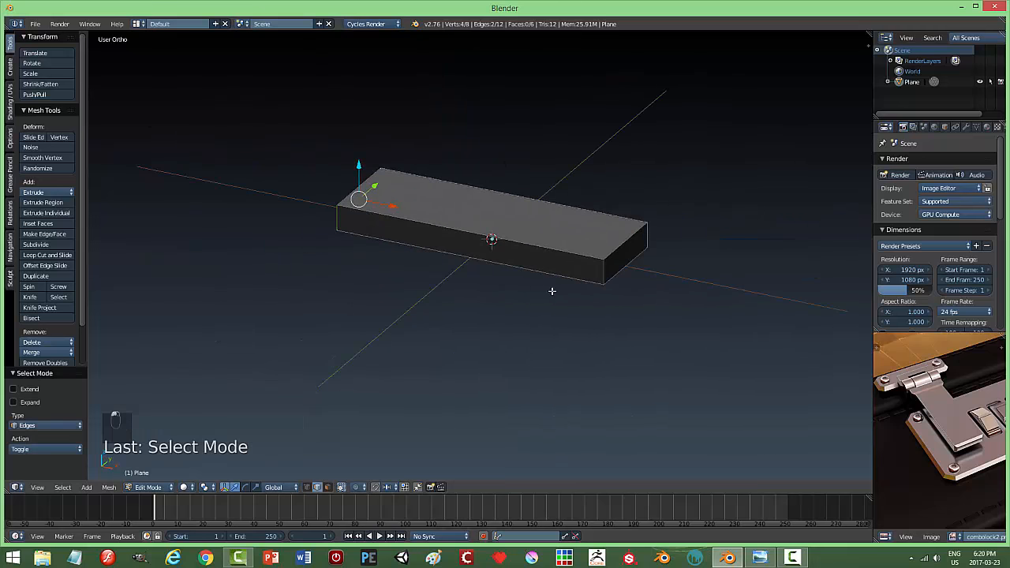
shift+right_click(601, 268)
shift+right_click(648, 237)
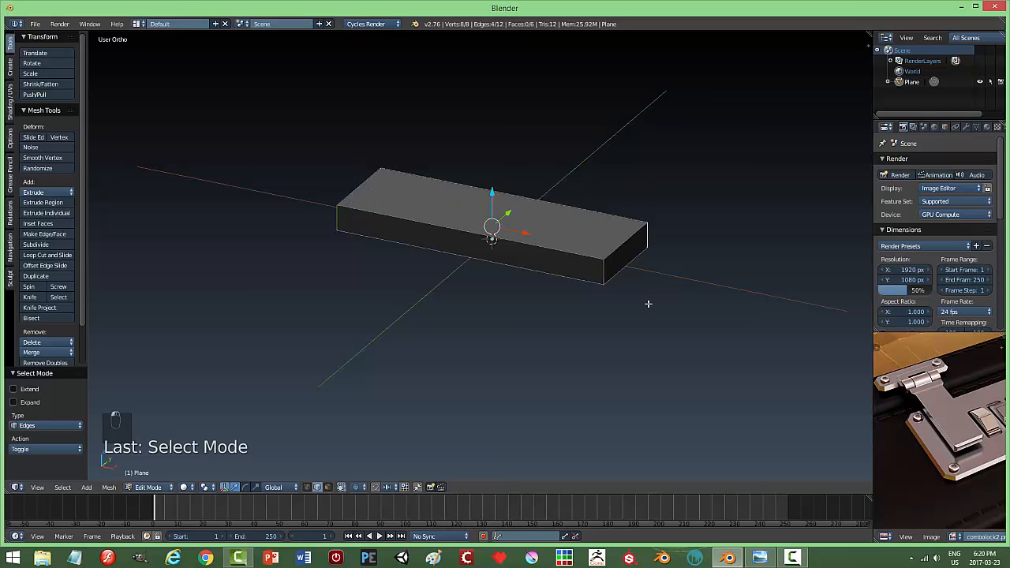
key(ctrl+b)
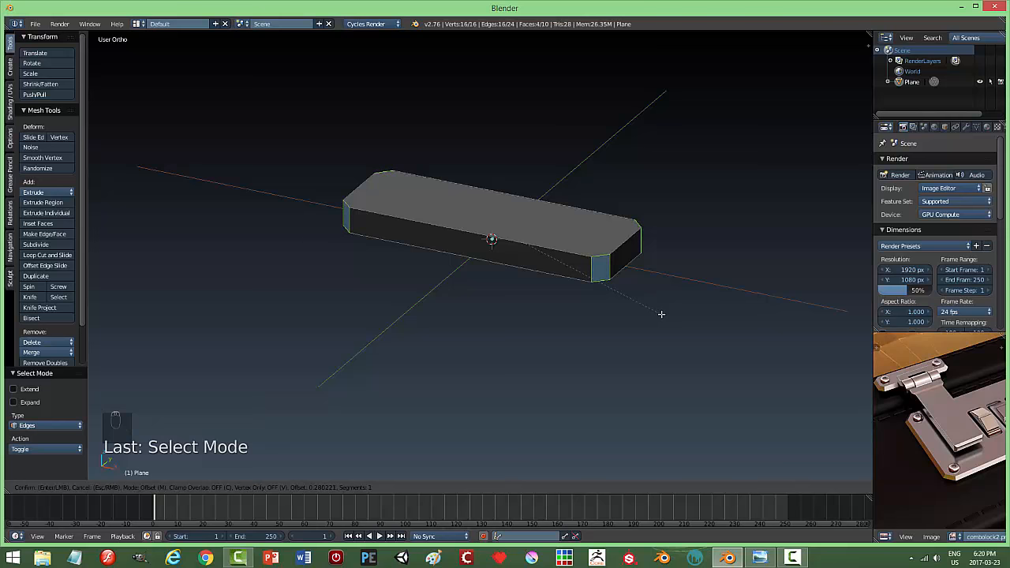
click(661, 314)
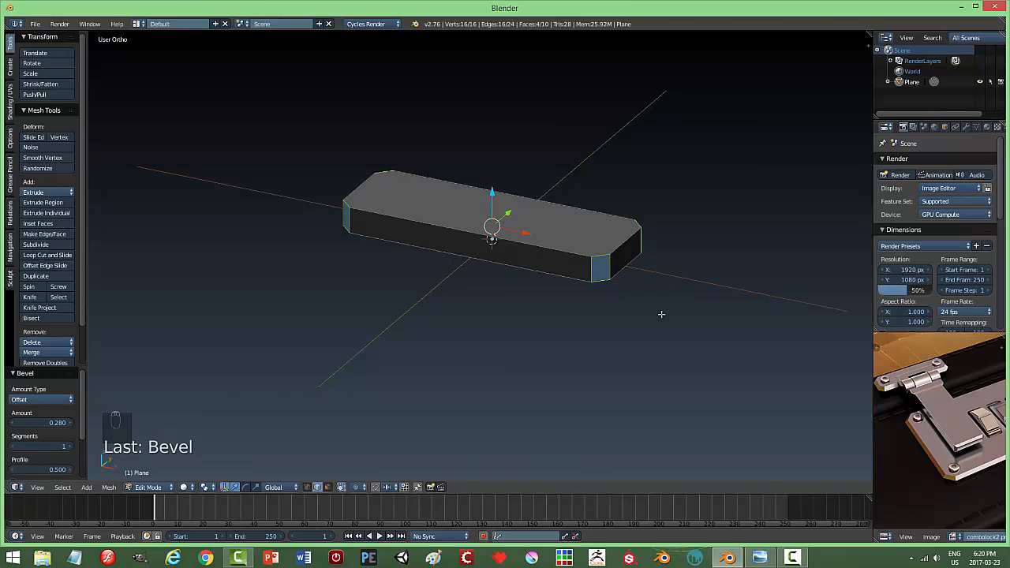
Bevel the edge loop around the slab's top face by about 0.18 and return to Object Mode
key(a)
right_click(558, 251)
middle_drag(677, 282, 675, 270)
key(ctrl+b)
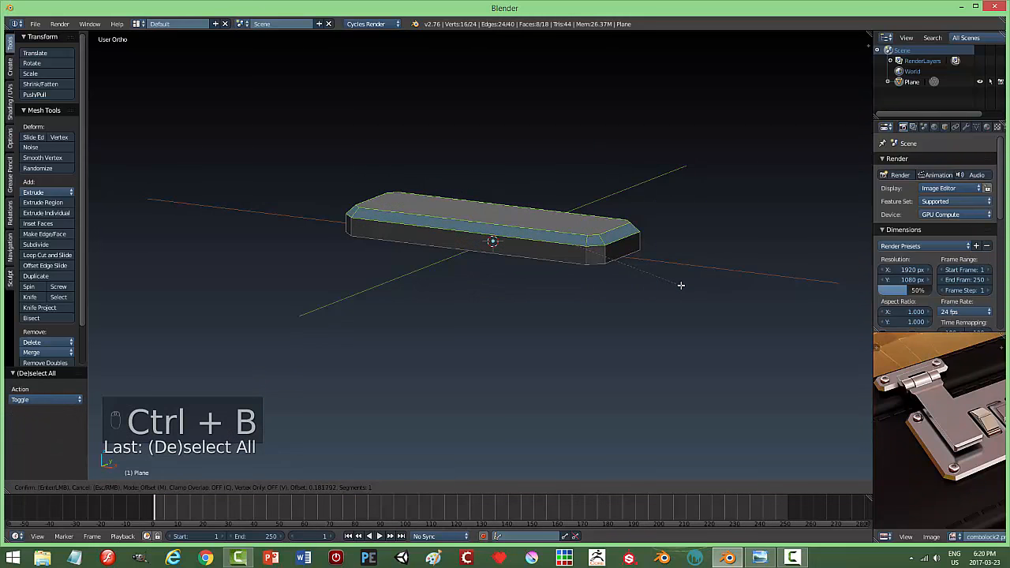
click(681, 285)
key(a)
middle_drag(582, 308, 625, 332)
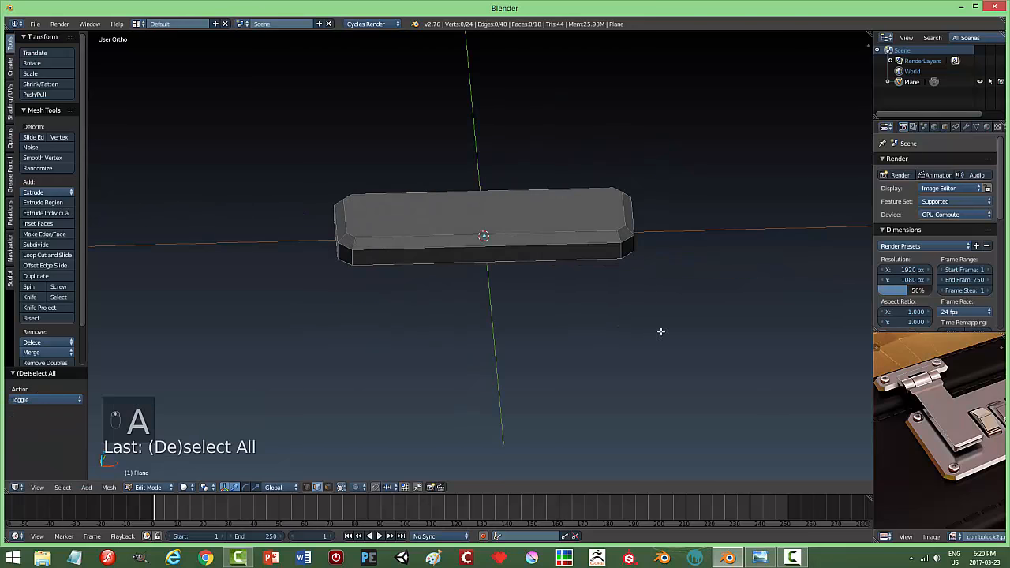
middle_drag(679, 426, 653, 356)
key(Tab)
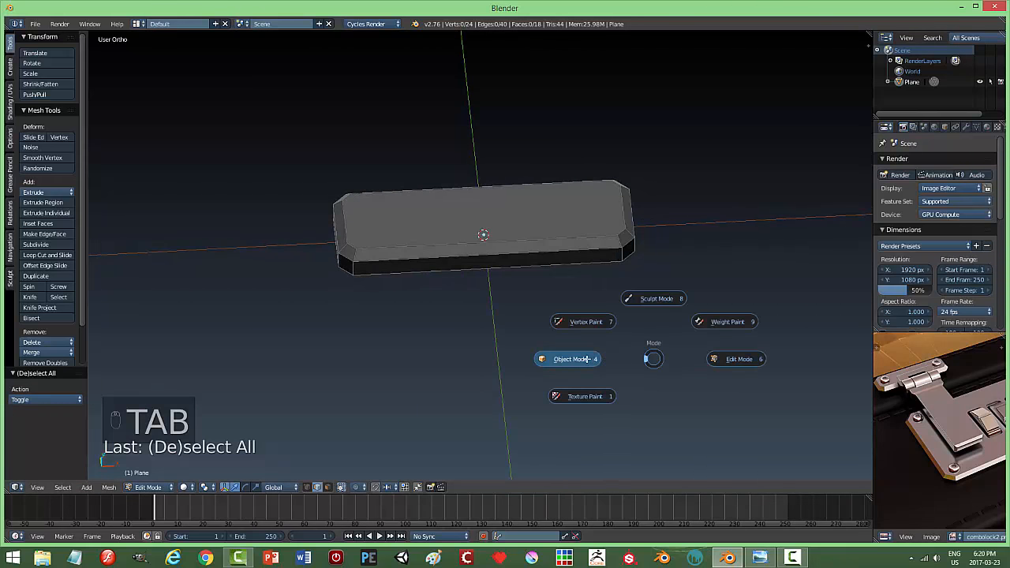
click(562, 357)
Add a circle mesh and raise it about 0.845 along Z above the slab's top face
middle_drag(550, 382, 540, 285)
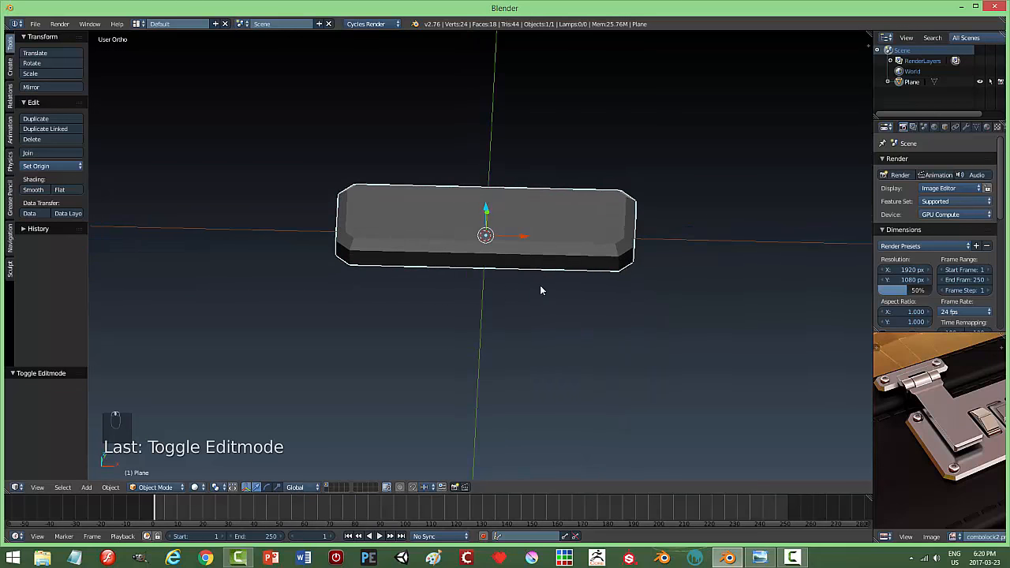
key(shift+a)
mouse_move(553, 286)
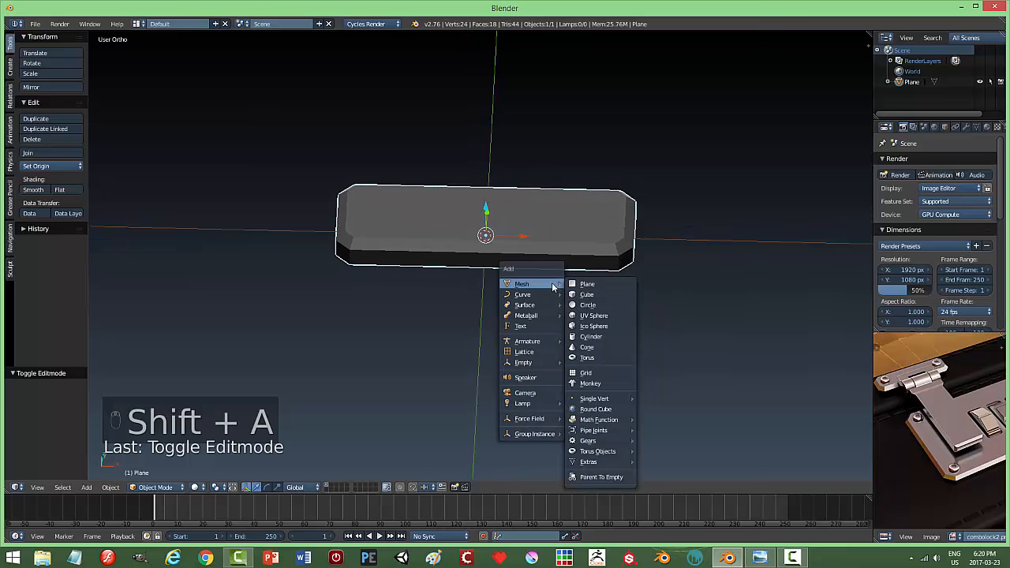
click(600, 306)
middle_drag(488, 213, 545, 254)
drag(493, 208, 494, 174)
middle_drag(587, 247, 615, 276)
Scale the circle by about 0.39 and move it about -2.25 along X toward one end of the slab
key(KP_7)
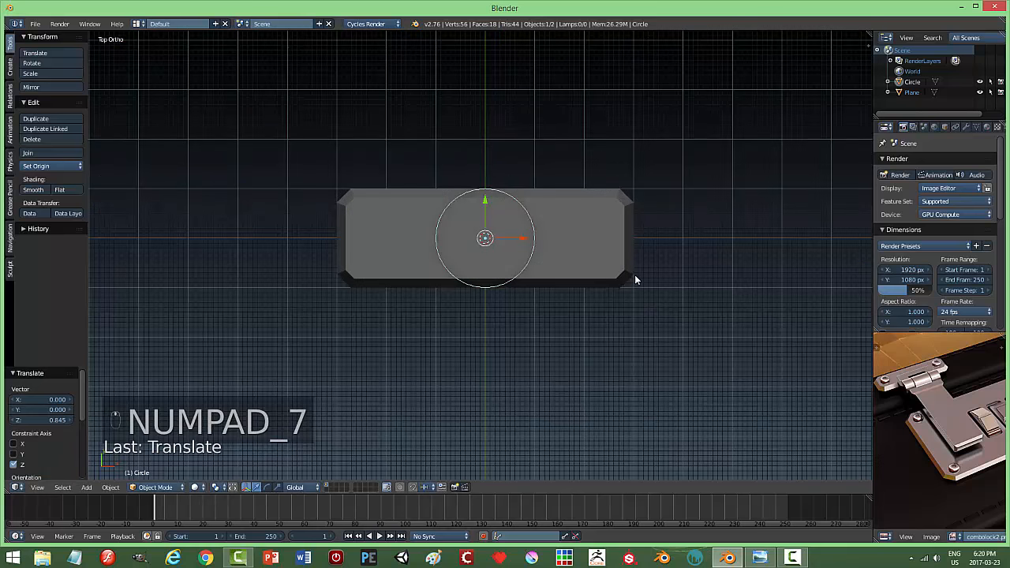
key(s)
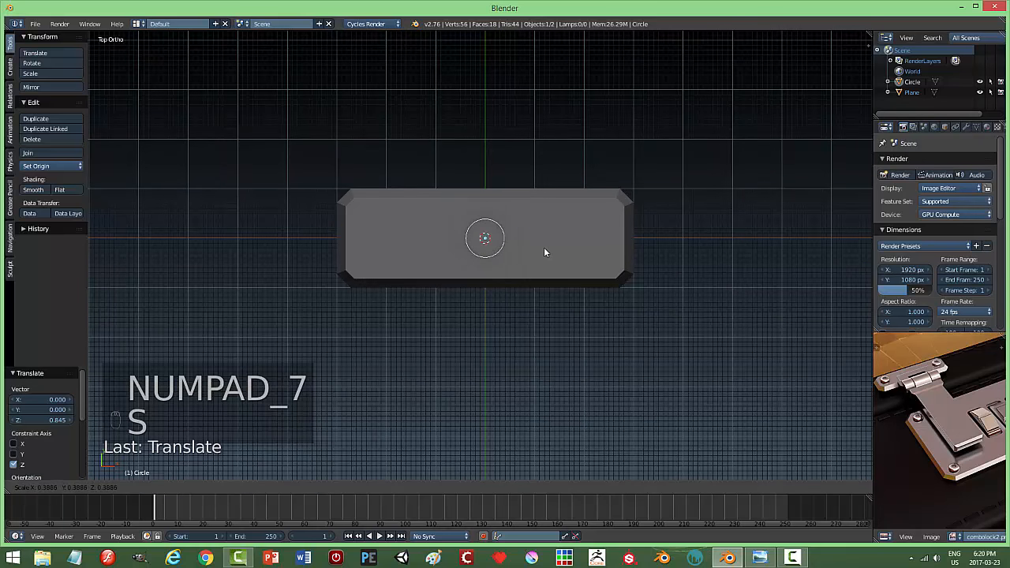
click(530, 250)
key(g)
key(x)
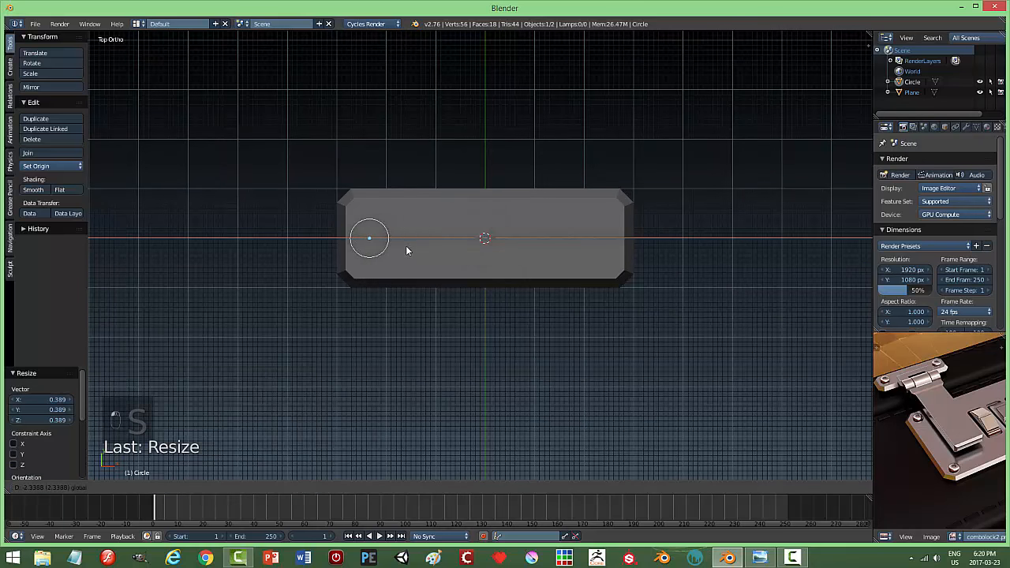
click(410, 249)
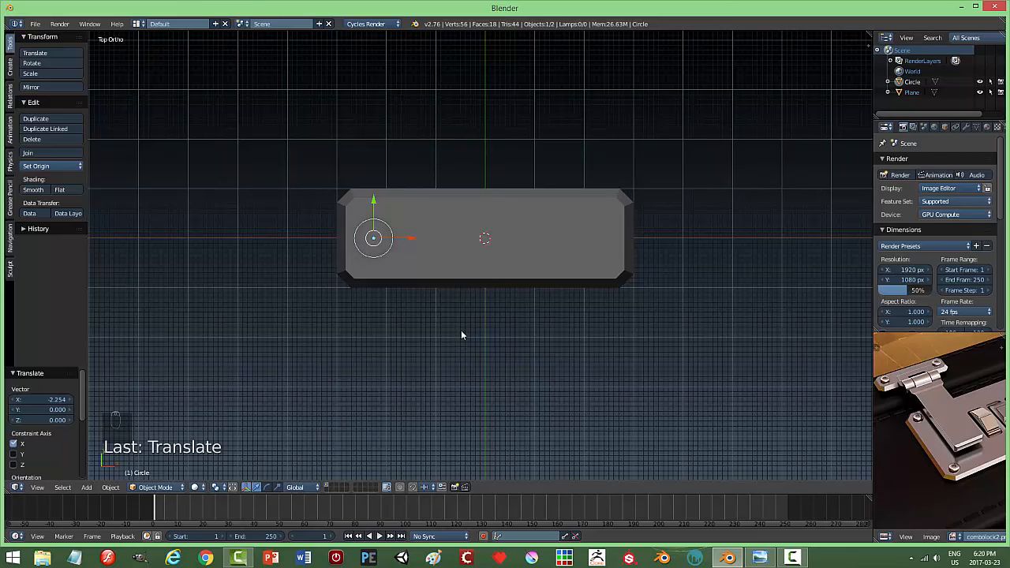
Shrink the circle slightly further by a factor of about 0.92
middle_drag(461, 335, 515, 291)
key(s)
click(544, 287)
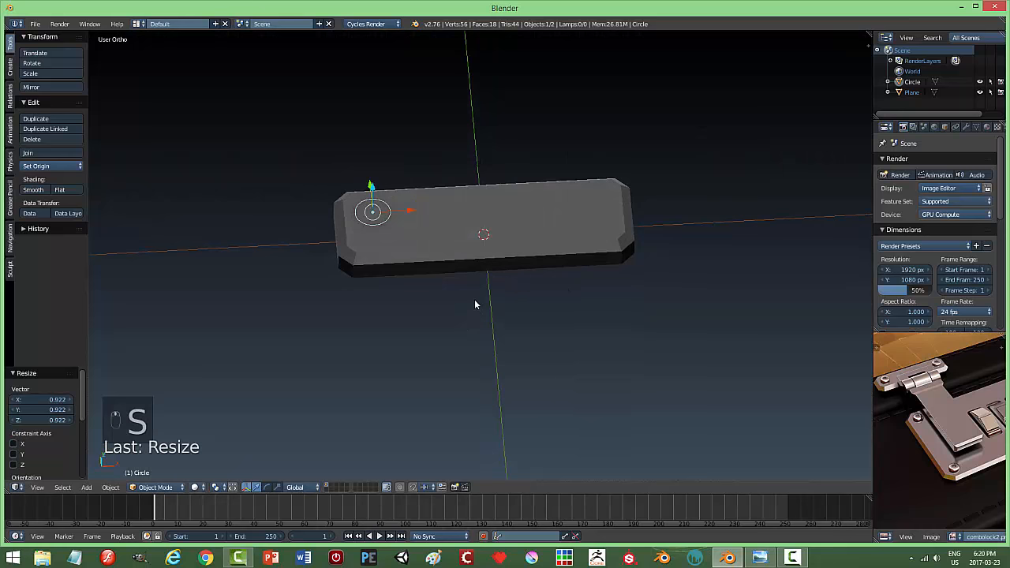
Fill the circle with a face in Edit Mode and extrude it upward about 0.214 to form a short cylinder
key(Tab)
click(560, 294)
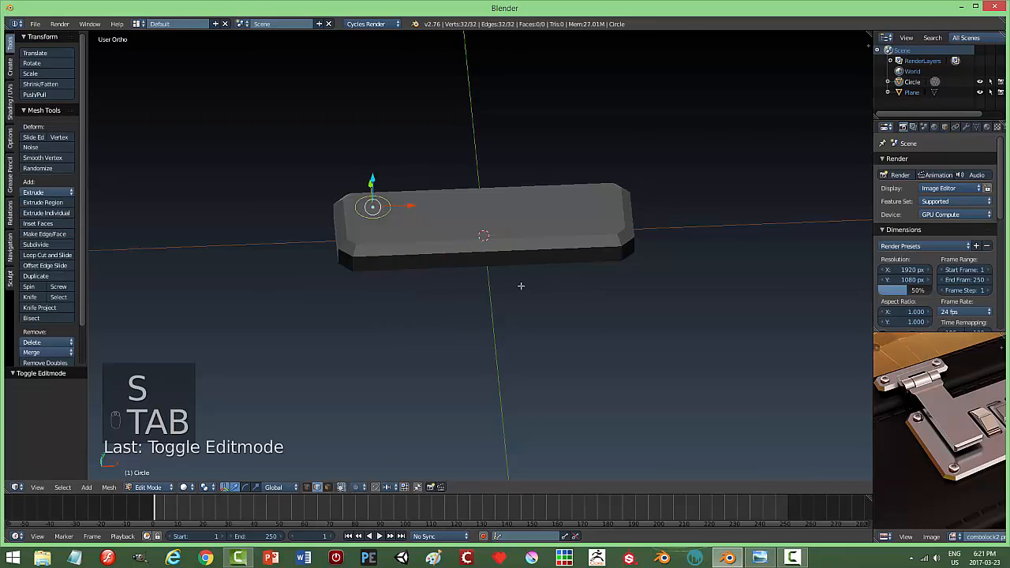
key(f)
shift+middle_drag(446, 275, 531, 309)
scroll(518, 283, up, 3)
key(e)
right_click(548, 303)
drag(442, 213, 444, 199)
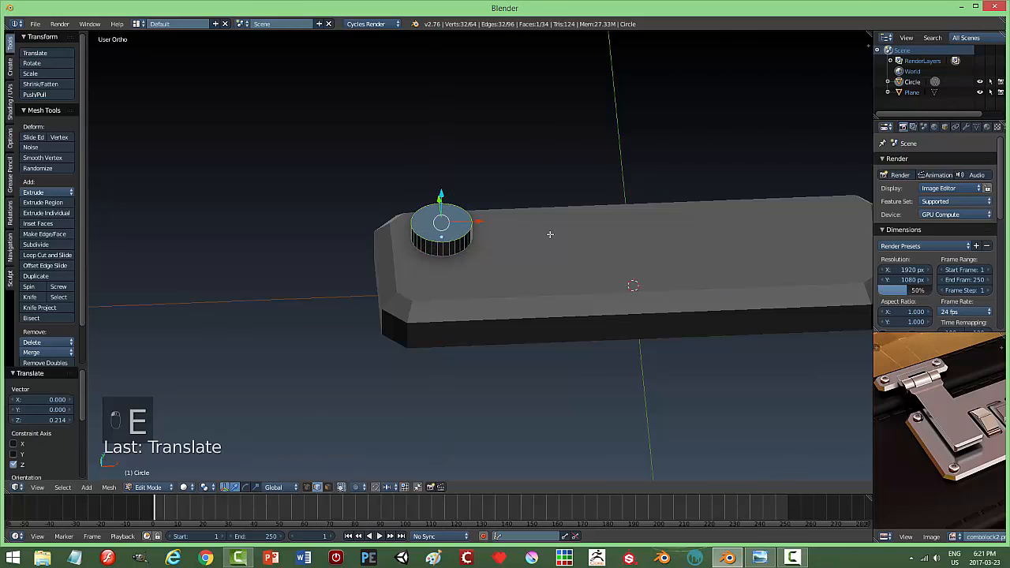
Bevel the top face of the short cylinder by about 0.531 with 5 segments to round it into a dome, and return to Object Mode
key(ctrl+b)
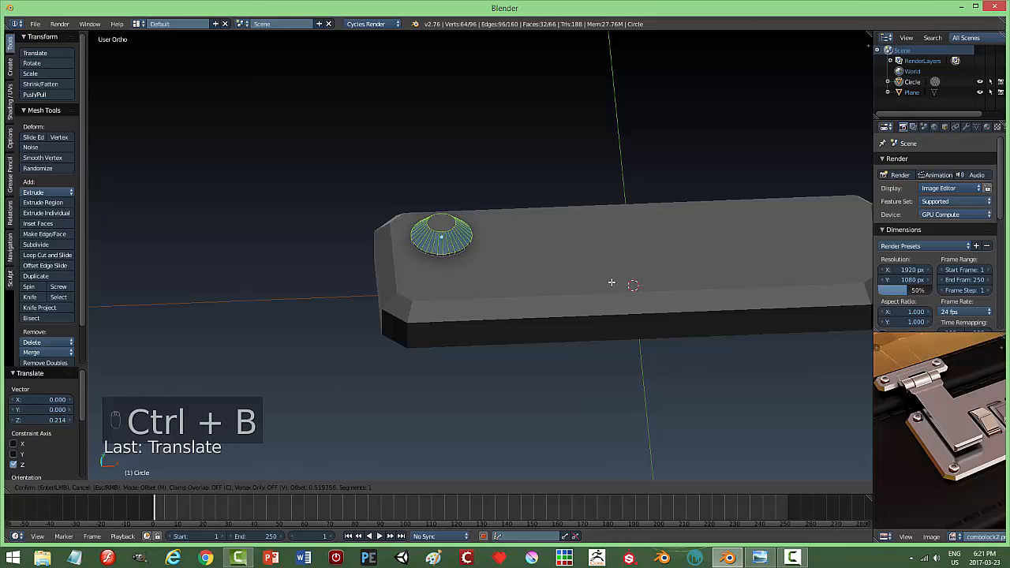
scroll(611, 282, up, 4)
click(607, 282)
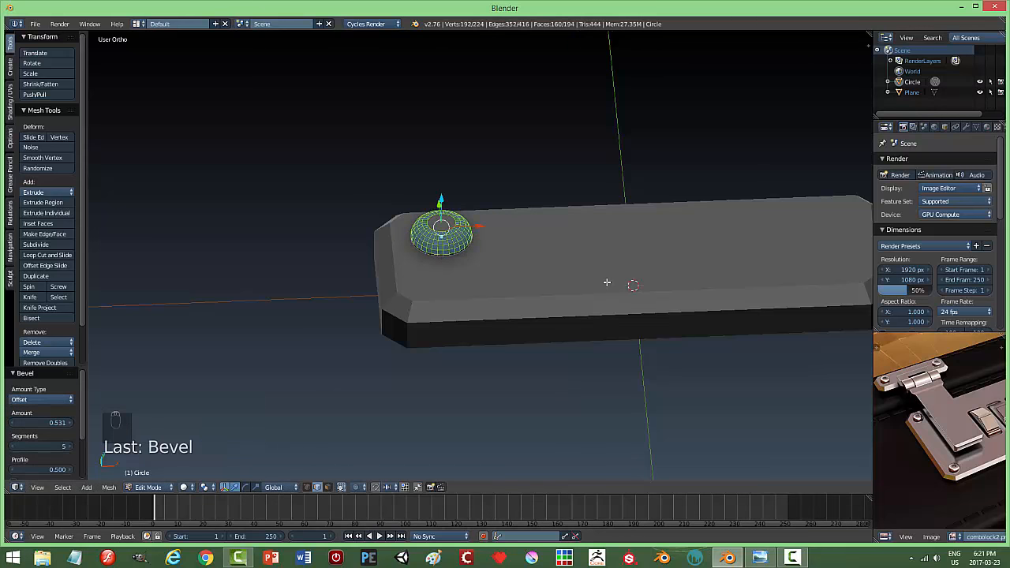
key(a)
key(Tab)
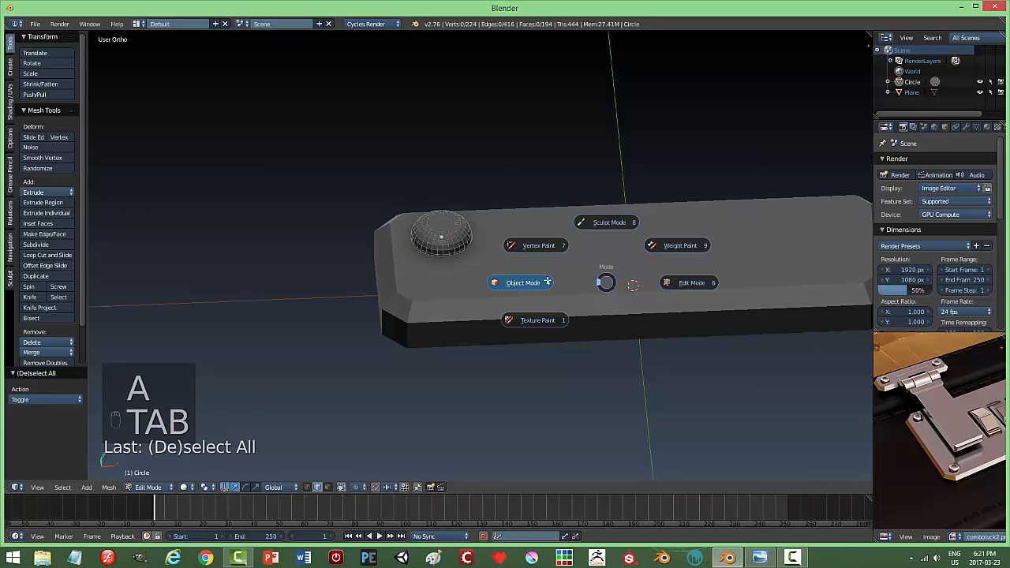
click(524, 276)
Raise the domed bolt head about 0.947 along Z, clear of the plate, to expose its underside
middle_drag(524, 273, 472, 213)
drag(442, 187, 450, 113)
middle_drag(553, 206, 519, 164)
Delete the flat bottom face of the bolt head in Edit Mode and return to Object Mode
key(Tab)
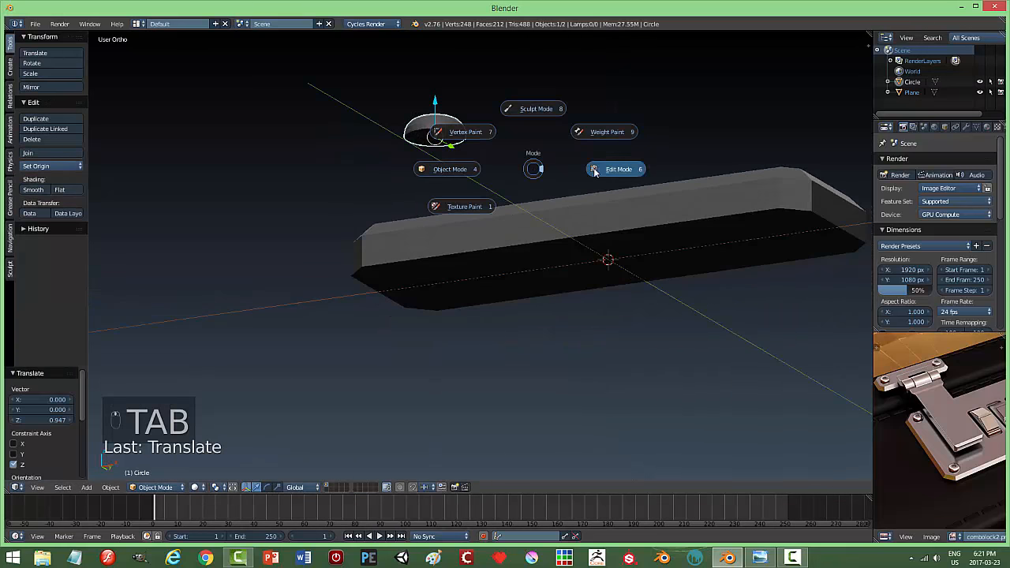
click(598, 172)
key(ctrl+Tab)
click(458, 155)
right_click(454, 149)
key(x)
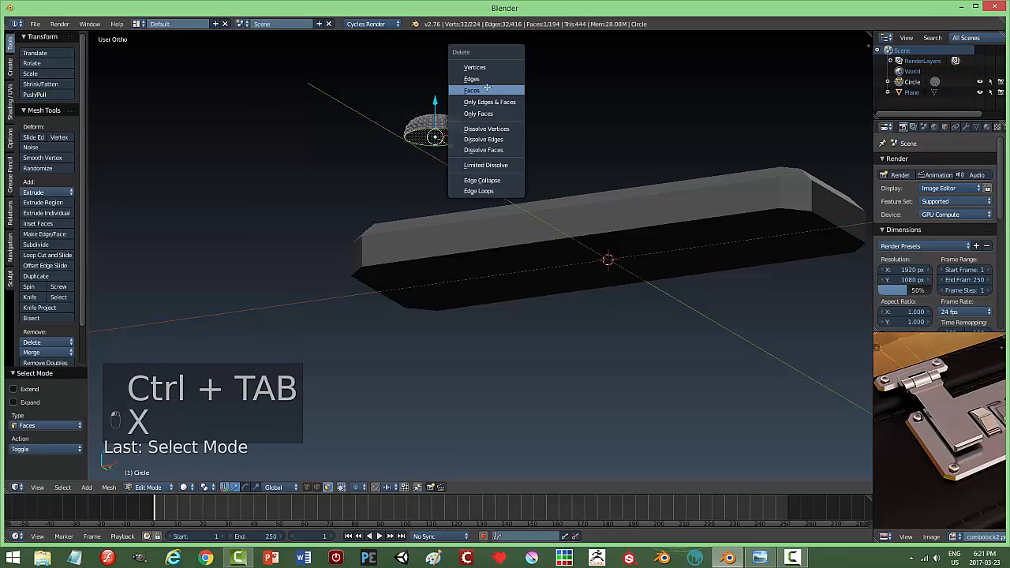
click(485, 88)
key(a)
key(Tab)
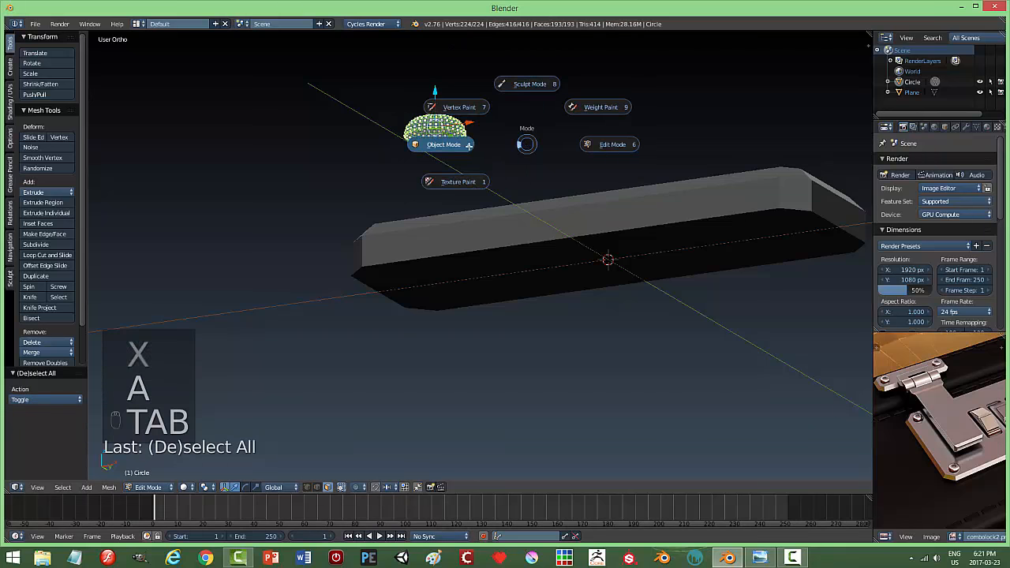
click(457, 143)
Lower the bolt head about 1.262 along Z so it sits on the plate's top face
middle_drag(510, 124, 513, 165)
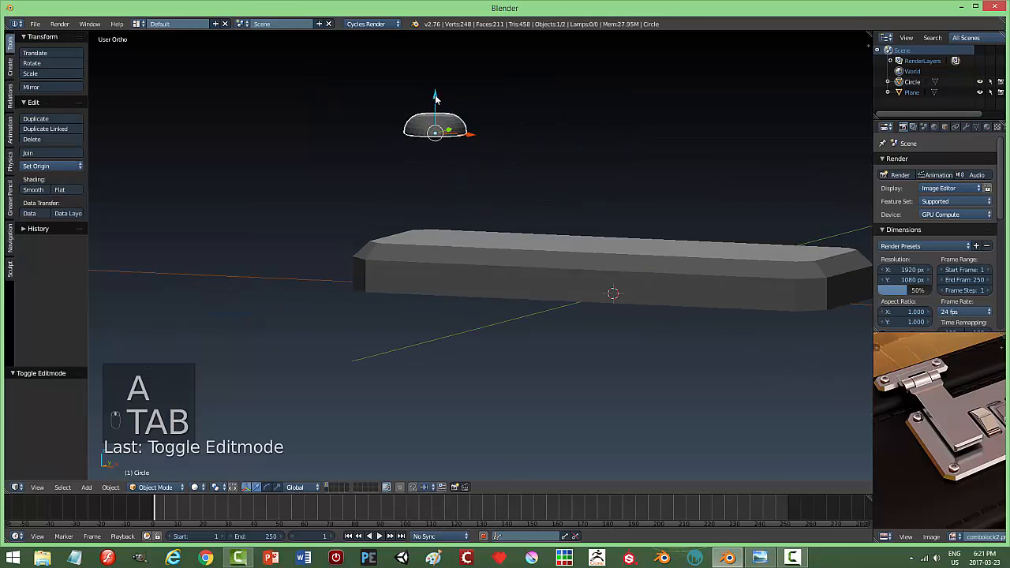
drag(435, 96, 445, 203)
middle_drag(510, 178, 535, 239)
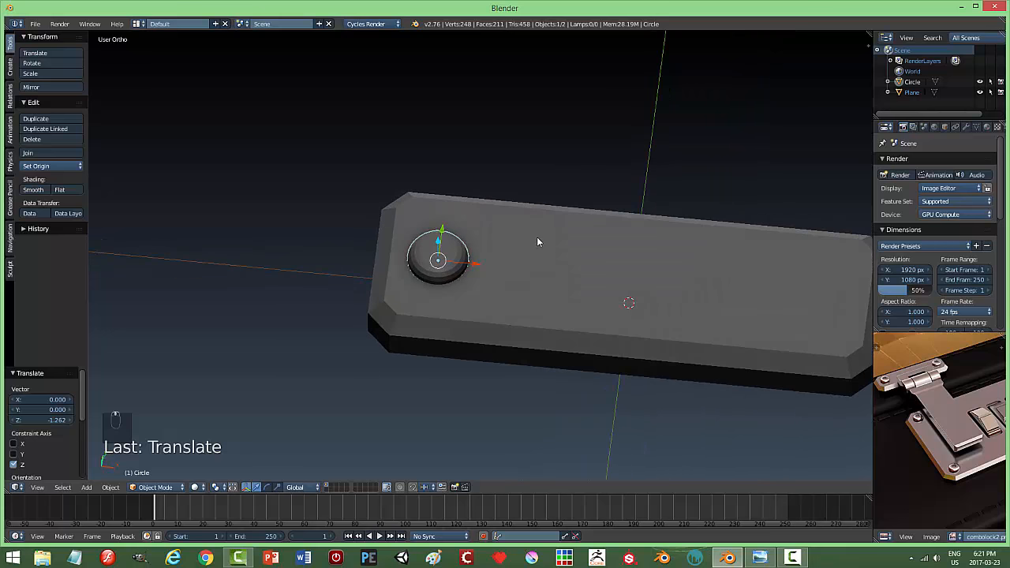
Snap the 3D cursor to the selected bolt head in Object Mode
key(Tab)
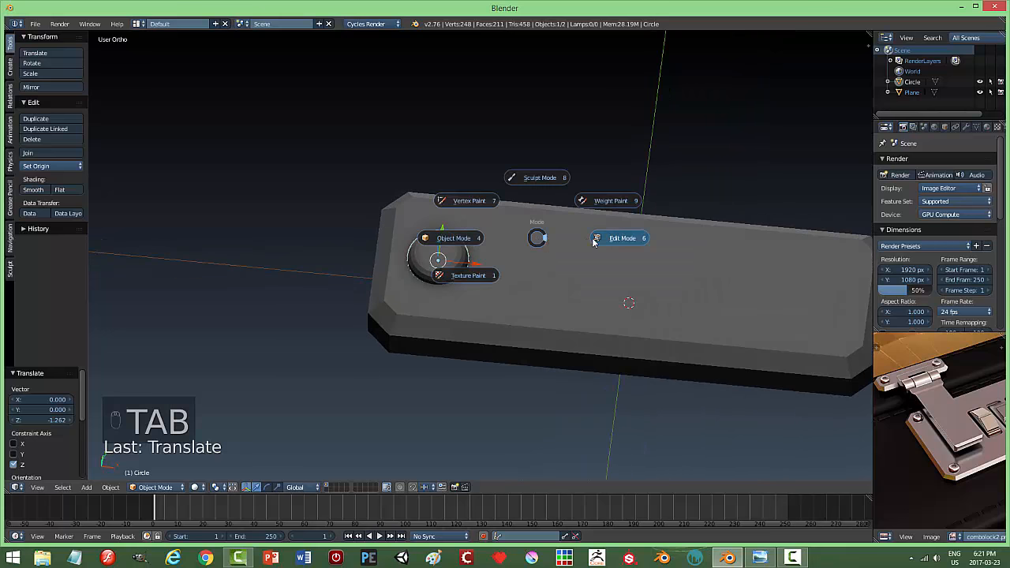
click(474, 238)
key(shift+s)
click(526, 231)
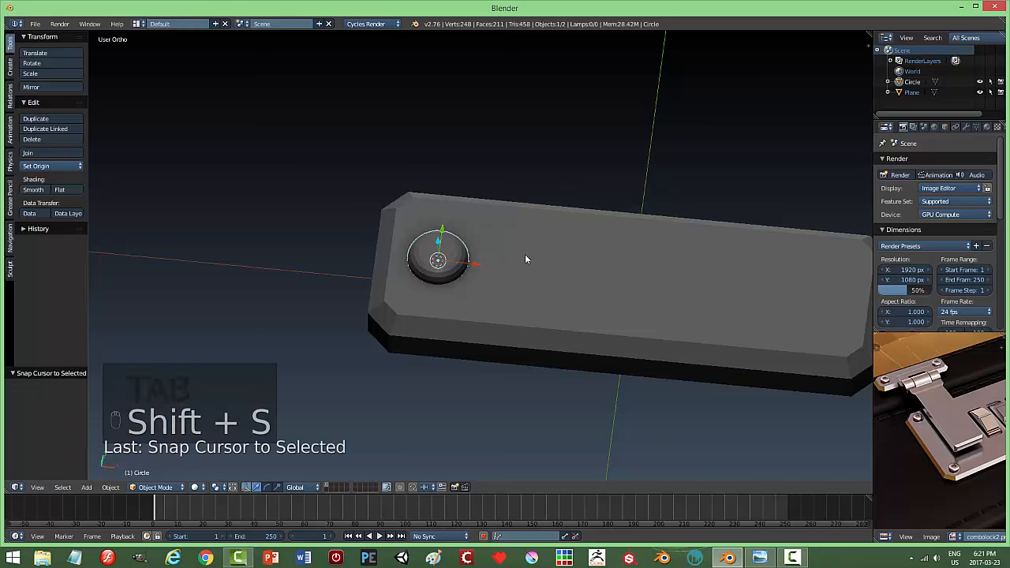
Add a cube at the bolt head and scale it down to about 0.193
scroll(520, 276, up, 2)
middle_drag(551, 273, 559, 309)
middle_drag(452, 280, 572, 202)
key(shift+a)
mouse_move(572, 203)
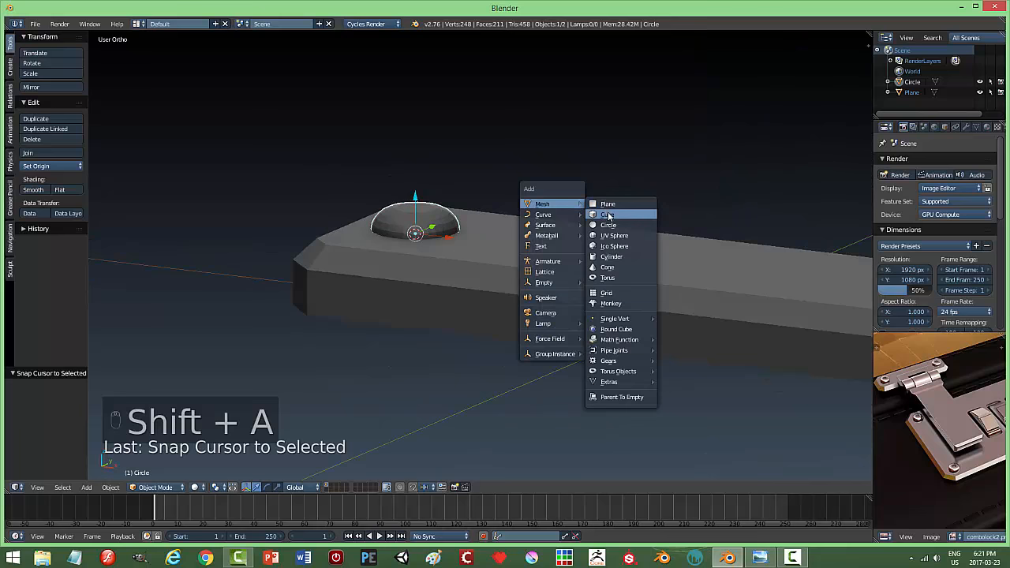
click(608, 215)
key(s)
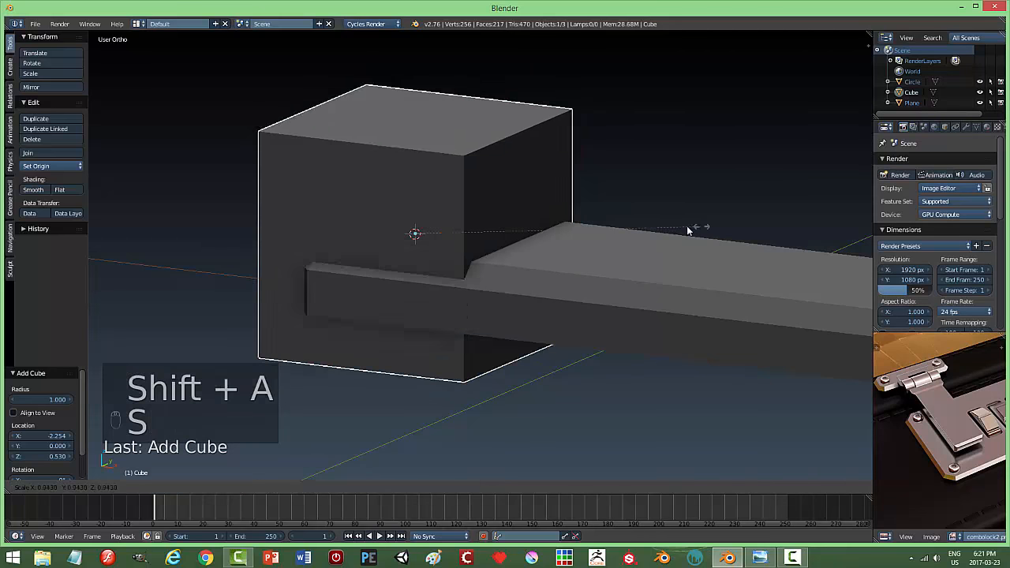
click(473, 227)
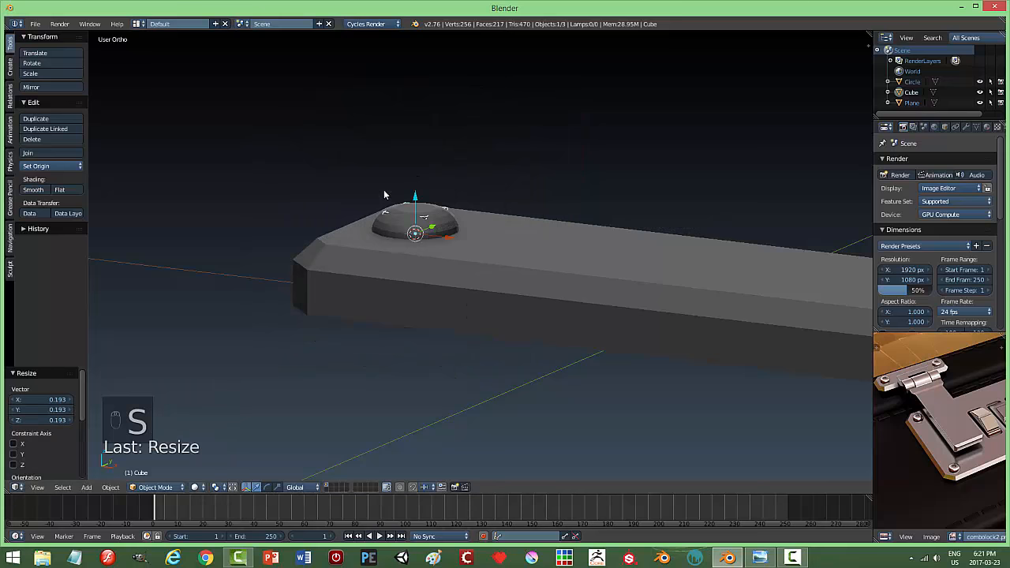
Raise the cube about 0.136 along Z and shrink it by a factor of about 0.689
drag(414, 204, 414, 189)
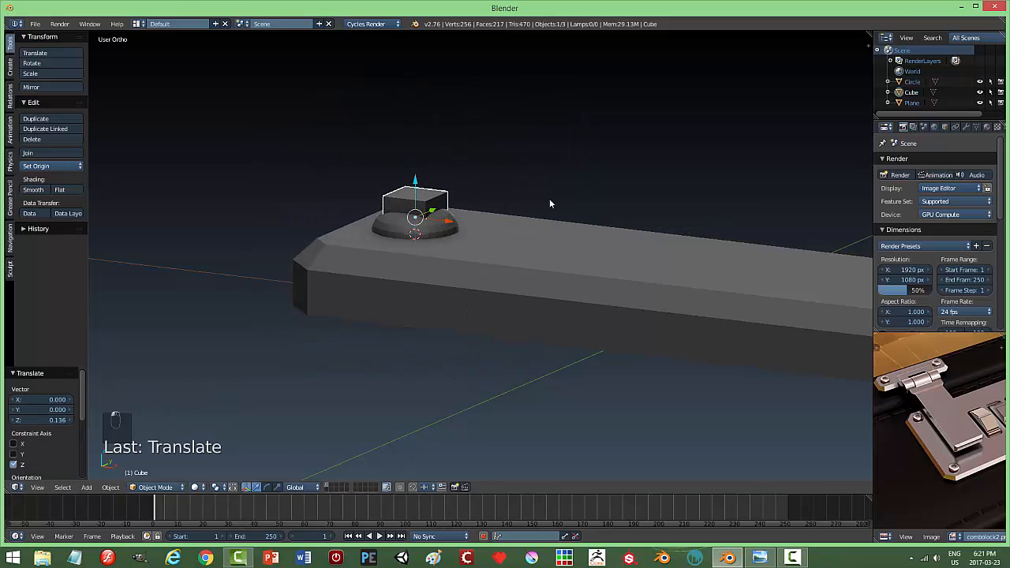
key(s)
click(523, 212)
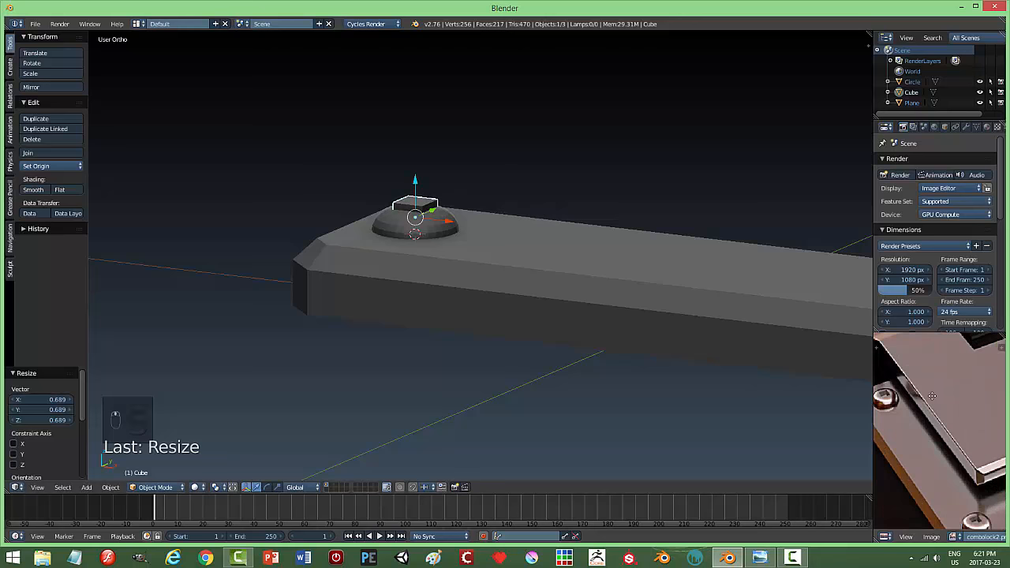
Raise the cube about 0.132 further along Z so only its lower part intersects the dome
scroll(926, 390, up, 4)
middle_drag(529, 269, 519, 231)
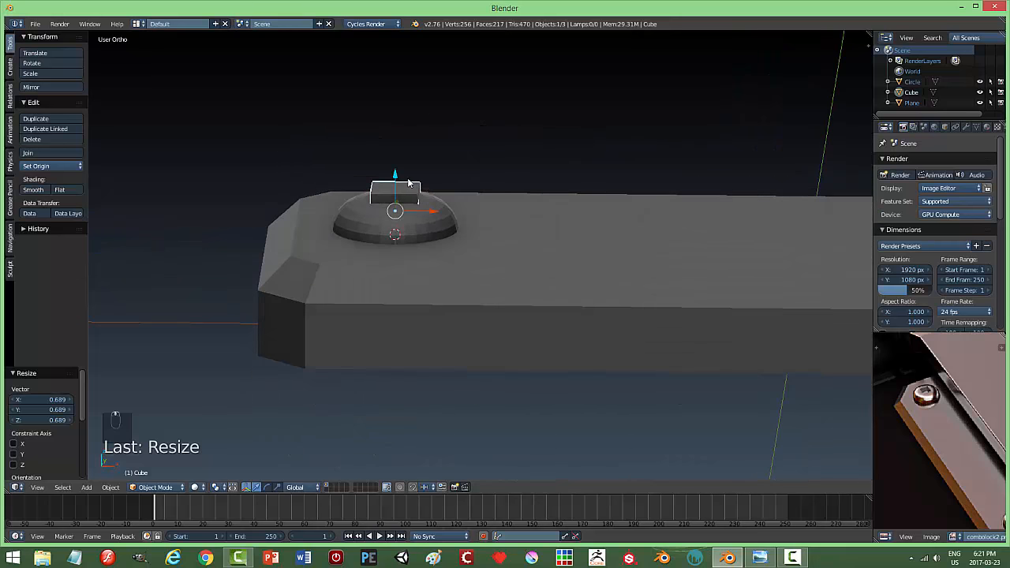
key(g)
key(z)
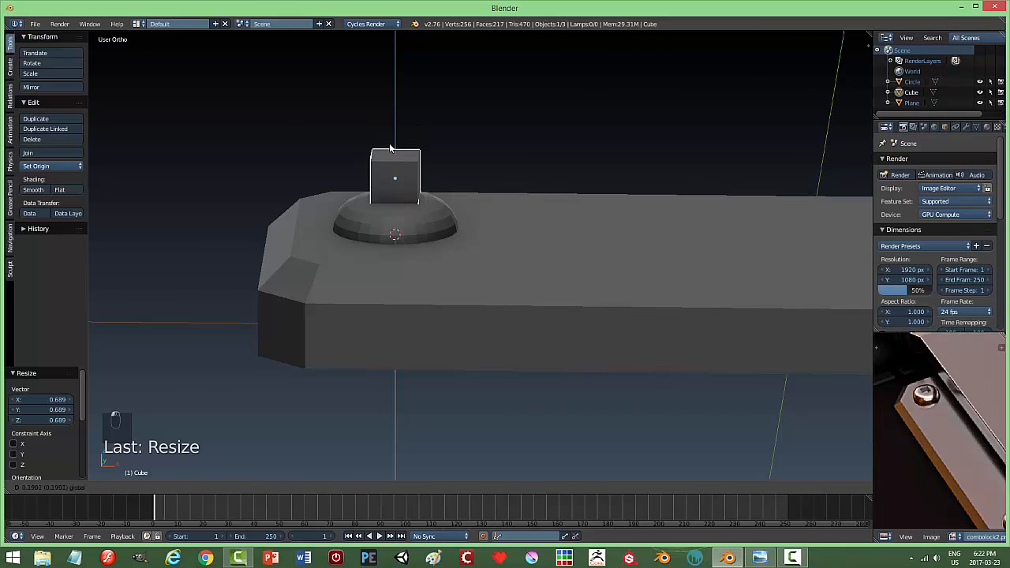
click(390, 154)
middle_drag(390, 154, 473, 227)
Cut the cube out of the bolt head with a Boolean modifier set to Difference, and apply the modifier
right_click(435, 227)
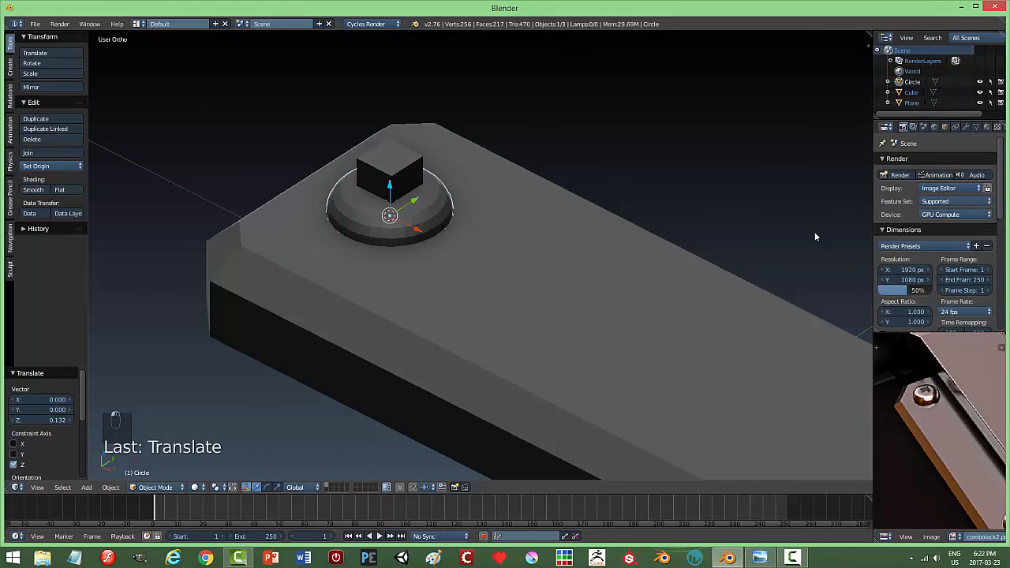
click(966, 127)
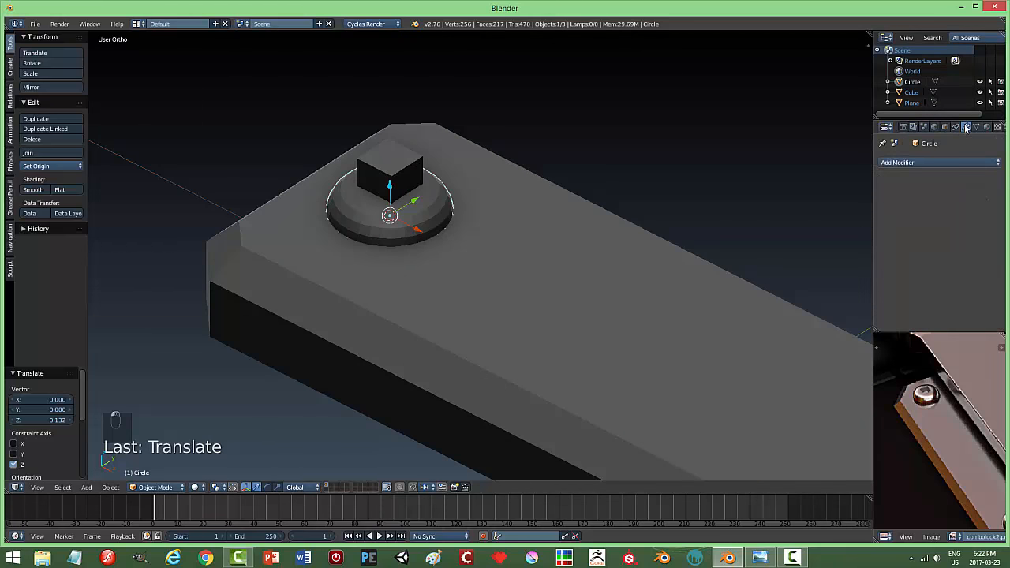
click(897, 163)
click(806, 211)
click(897, 225)
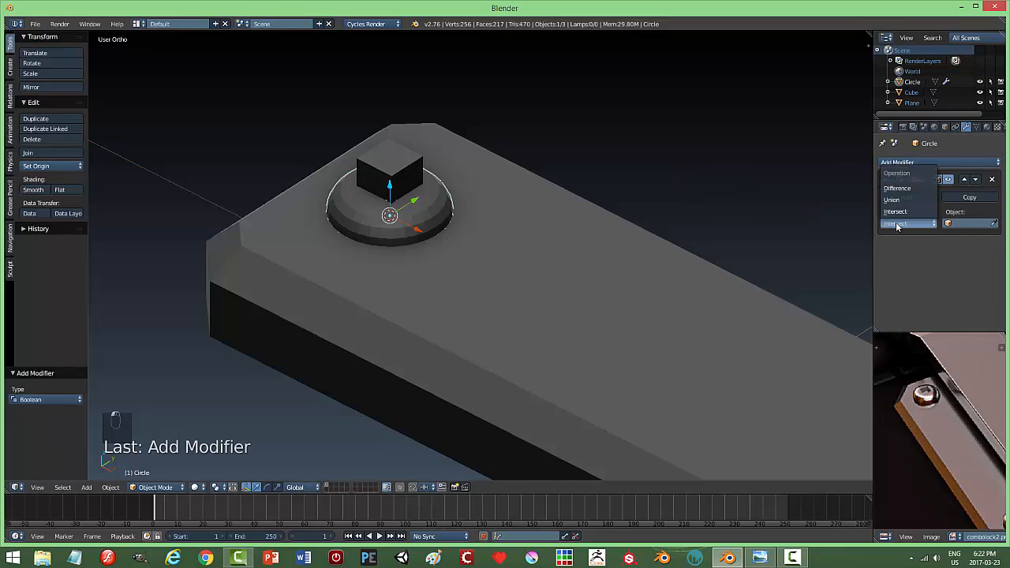
click(898, 188)
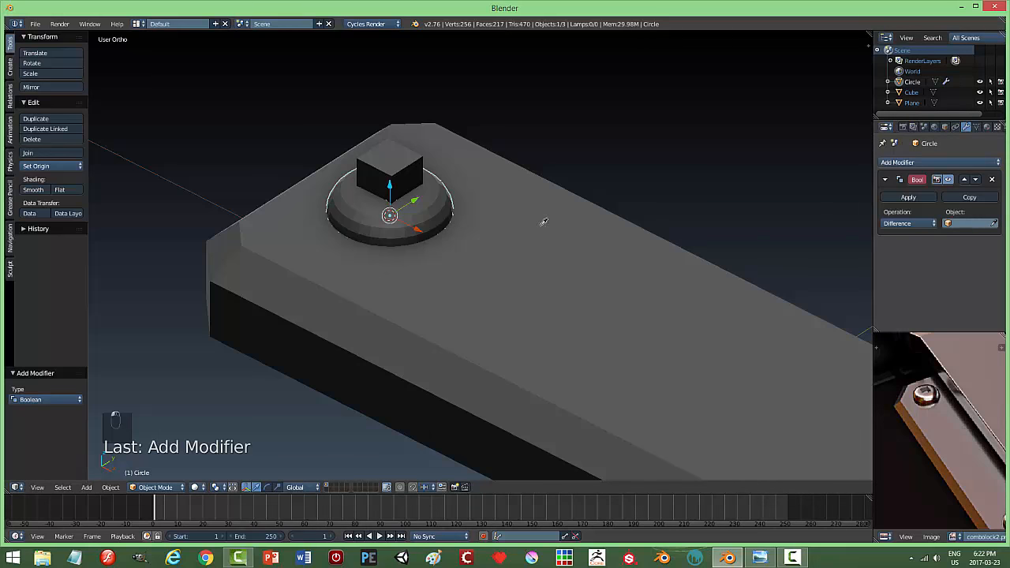
click(390, 168)
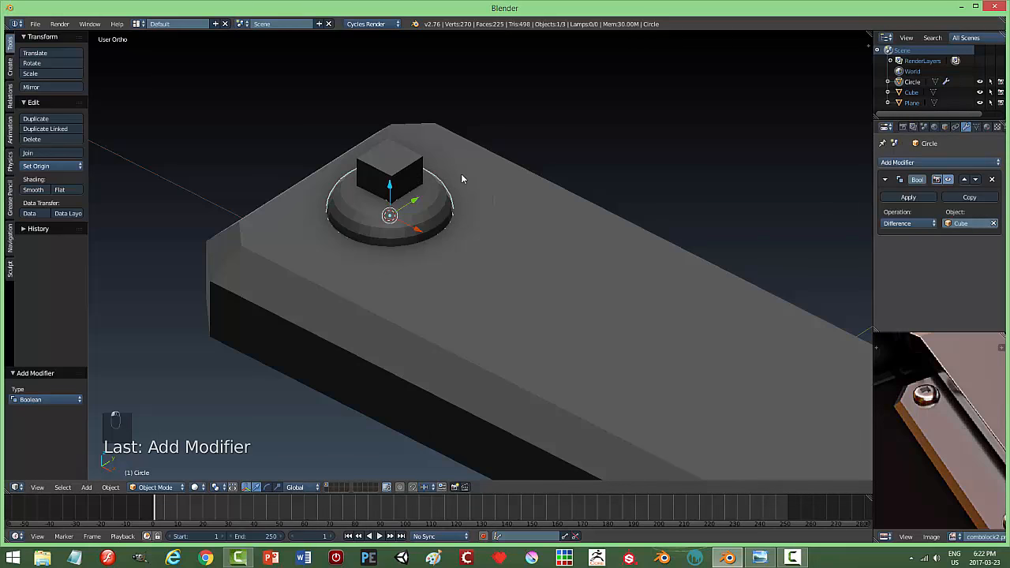
click(908, 197)
Check the square recess with the cutter cube hidden, and delete the cube
right_click(403, 175)
key(h)
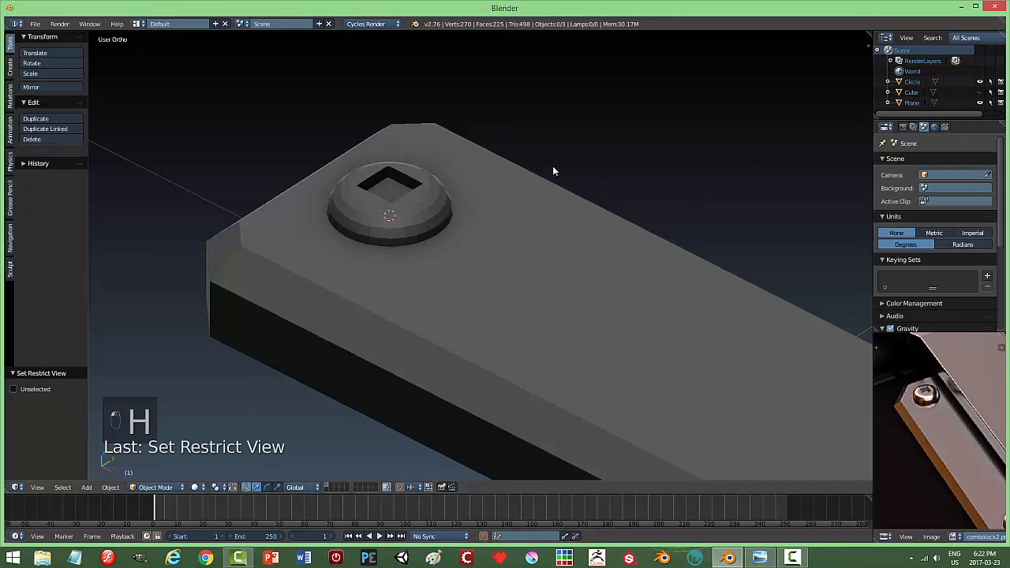
middle_drag(553, 166, 497, 150)
key(alt+h)
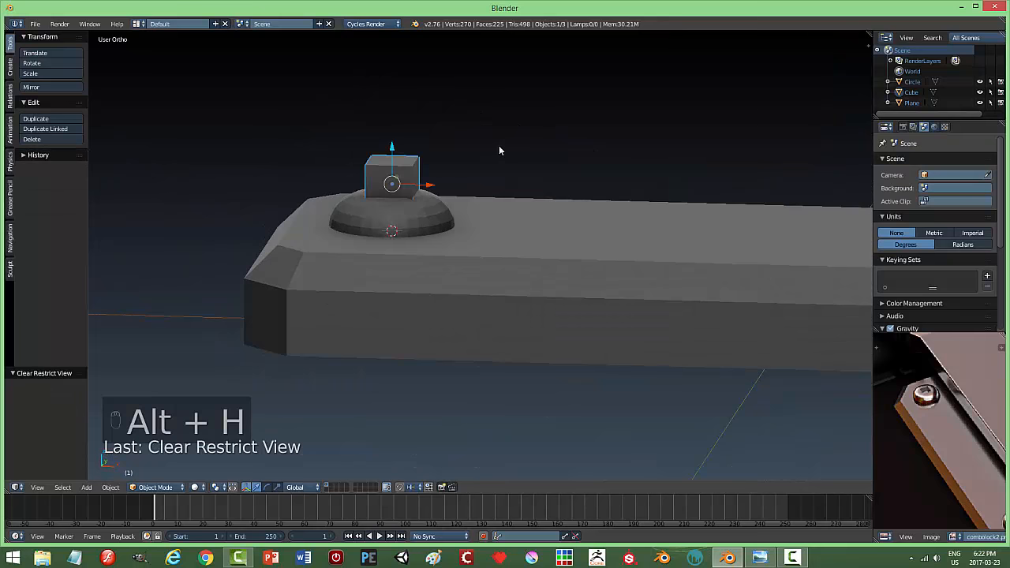
key(x)
click(482, 147)
middle_drag(475, 180, 479, 215)
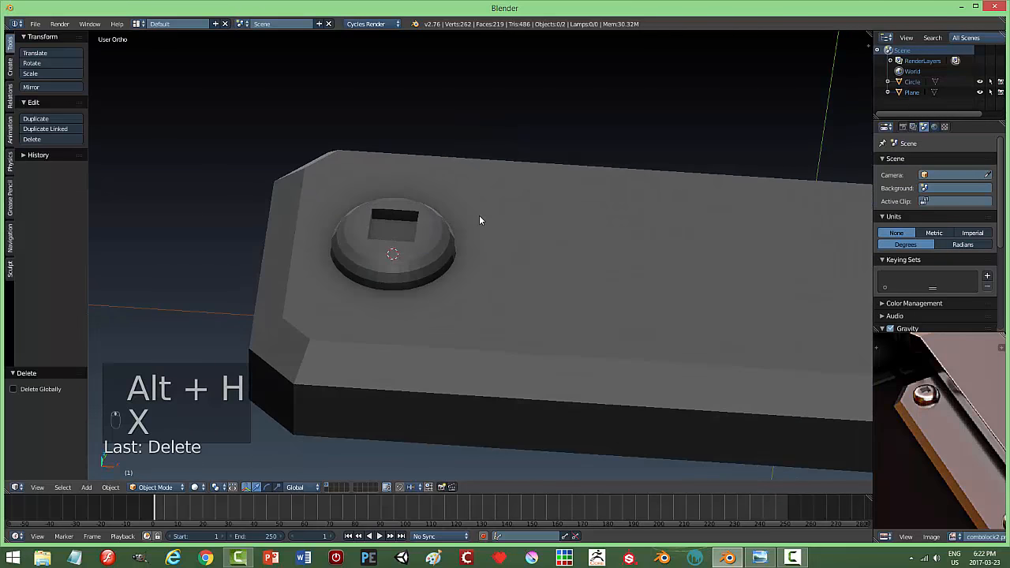
Shade the bolt head smooth and enable Auto Smooth on its mesh with an angle of 45°
right_click(417, 251)
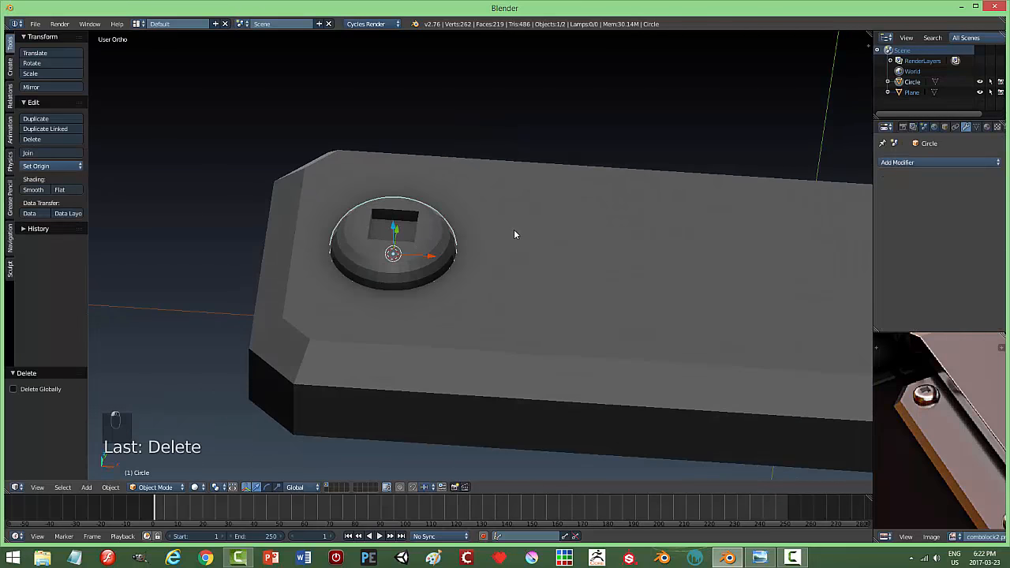
click(33, 190)
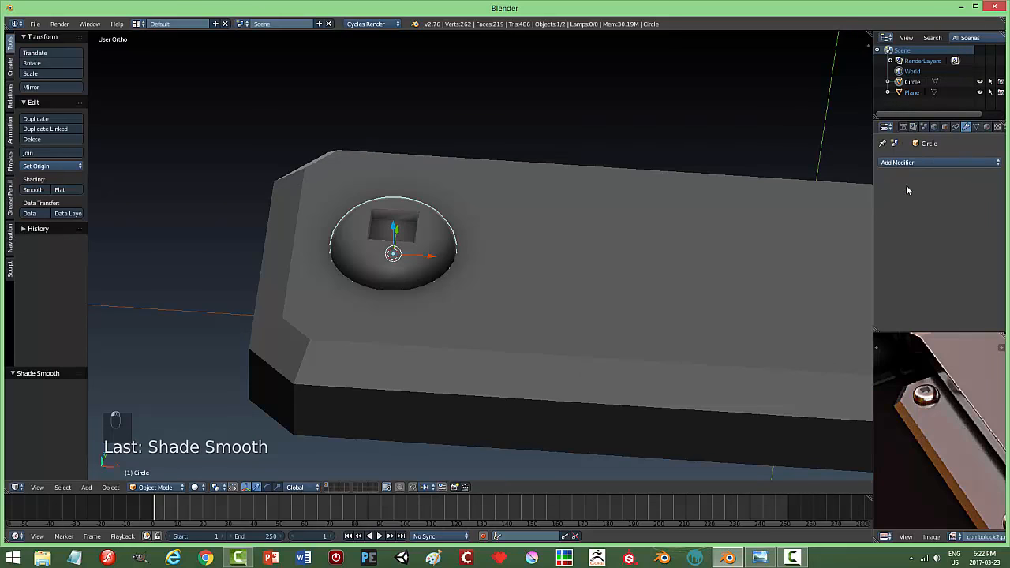
middle_drag(500, 255, 500, 277)
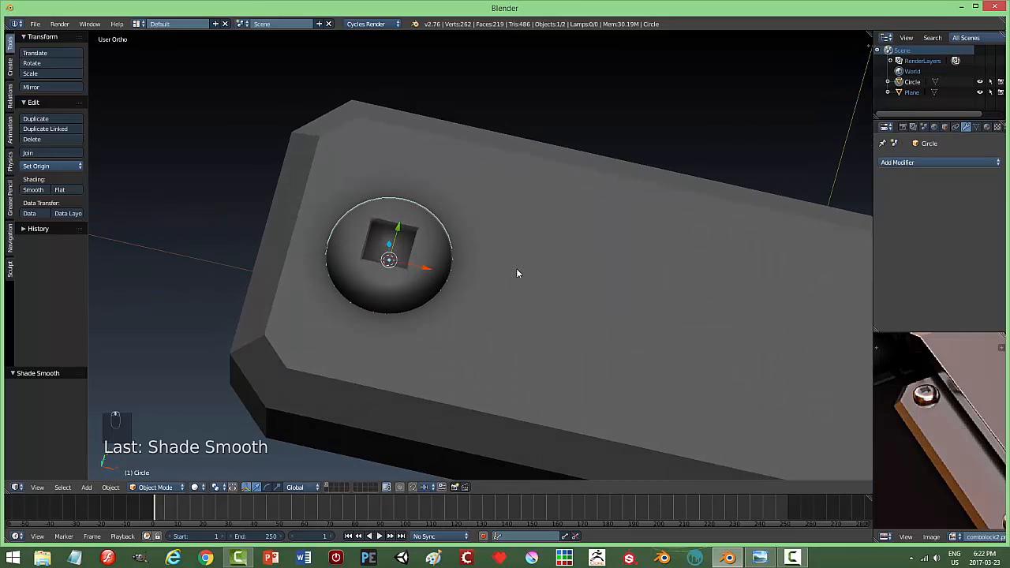
click(978, 127)
click(883, 194)
click(910, 207)
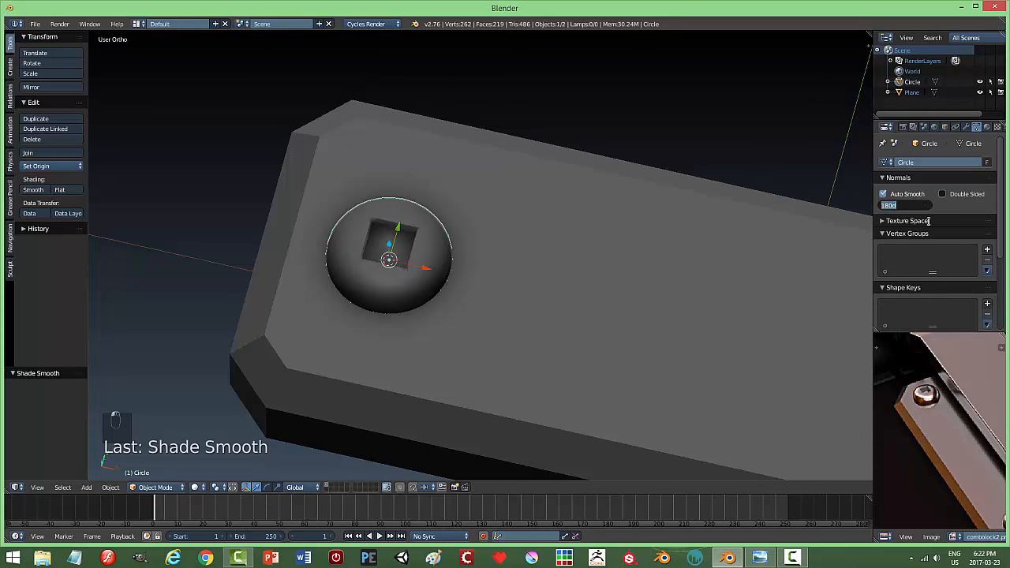
text(45)
key(Return)
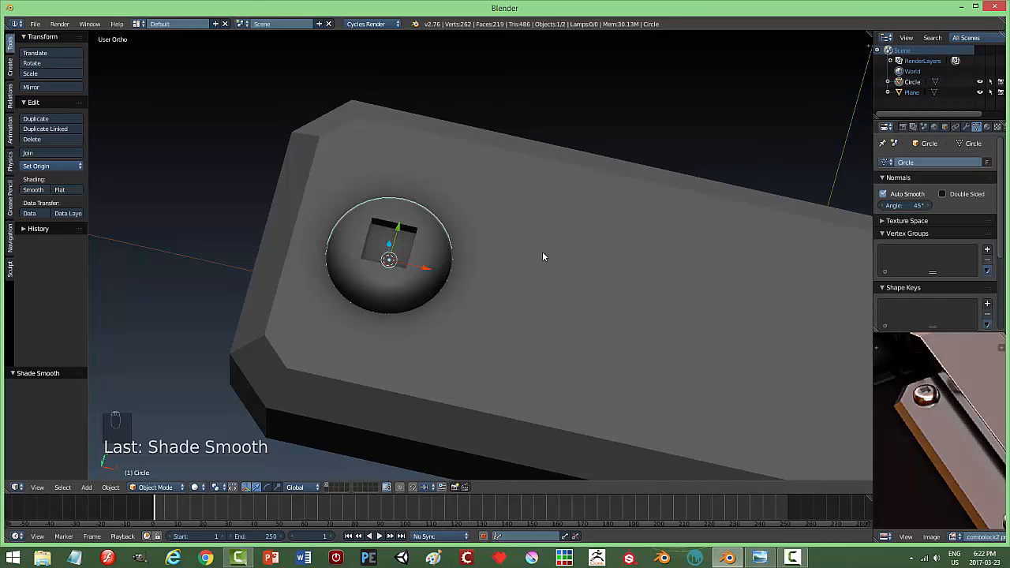
middle_drag(542, 251, 492, 252)
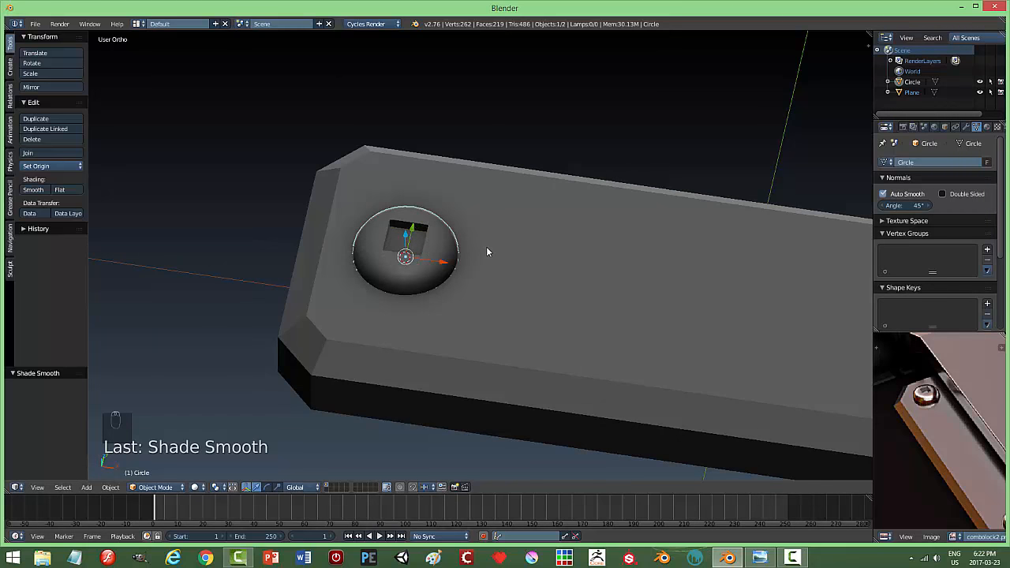
Scale the bottom face of the bolt head's square recess by about 0.755 in X and Y only
scroll(486, 246, up, 2)
key(Tab)
click(578, 244)
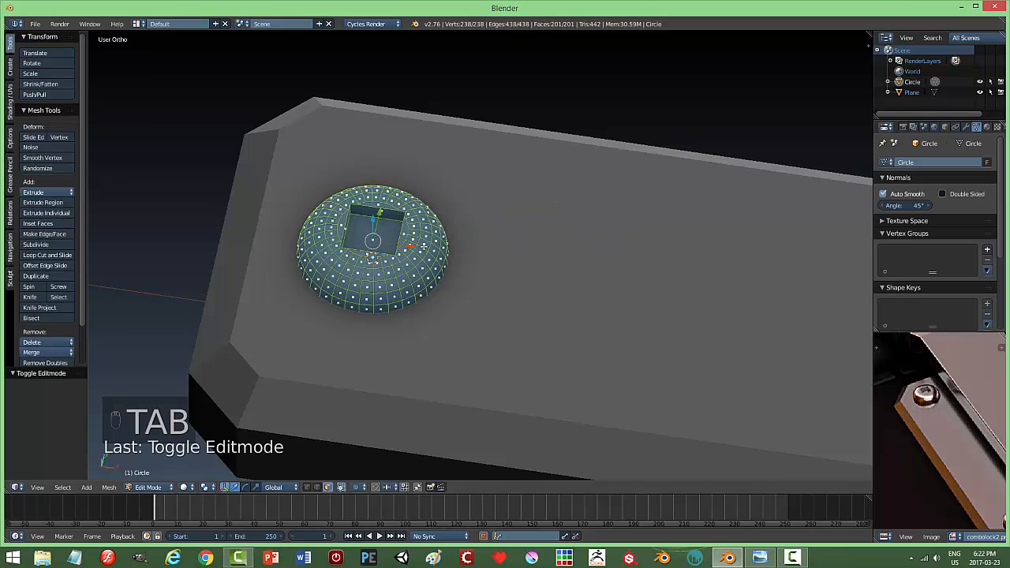
key(a)
key(a)
middle_drag(517, 235, 462, 209)
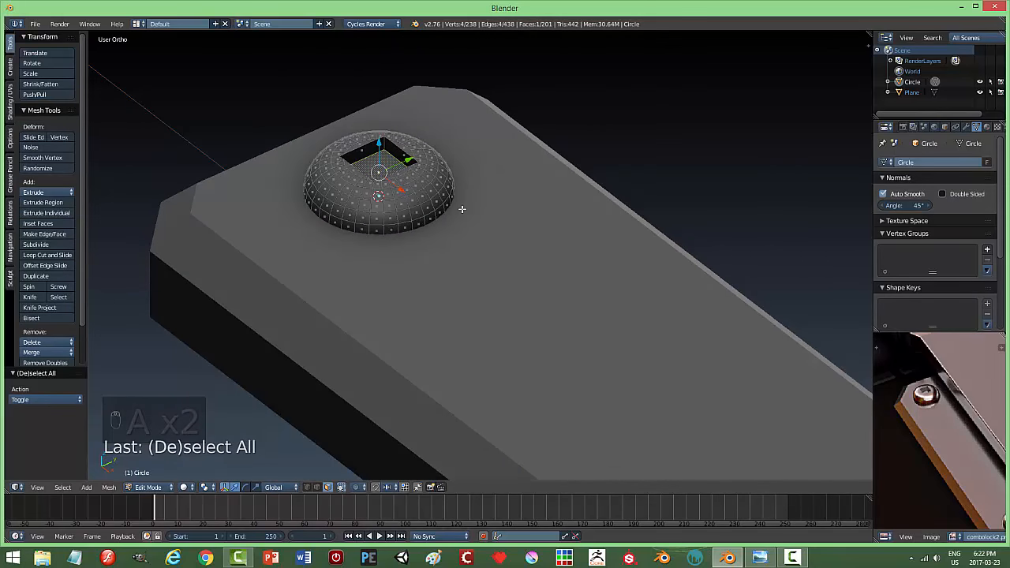
key(s)
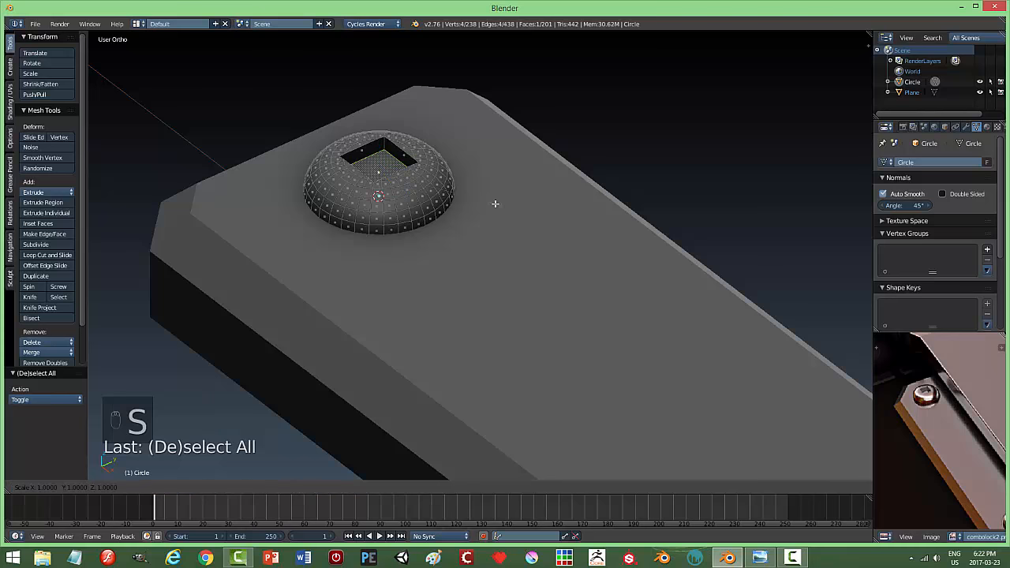
key(shift+z)
click(464, 205)
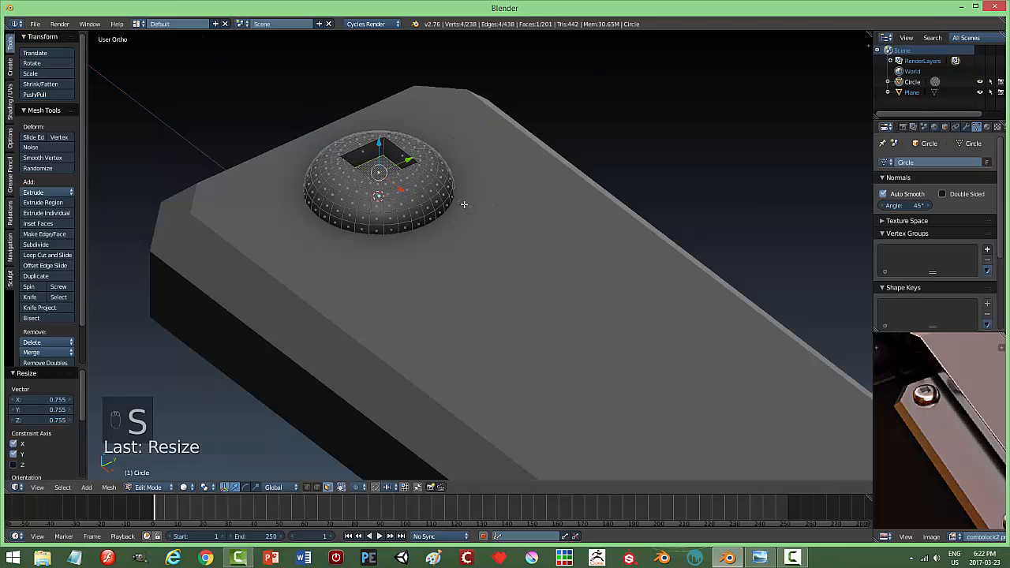
Leave mesh editing with nothing selected and scale the whole bolt head by about 0.937
middle_drag(465, 205, 358, 178)
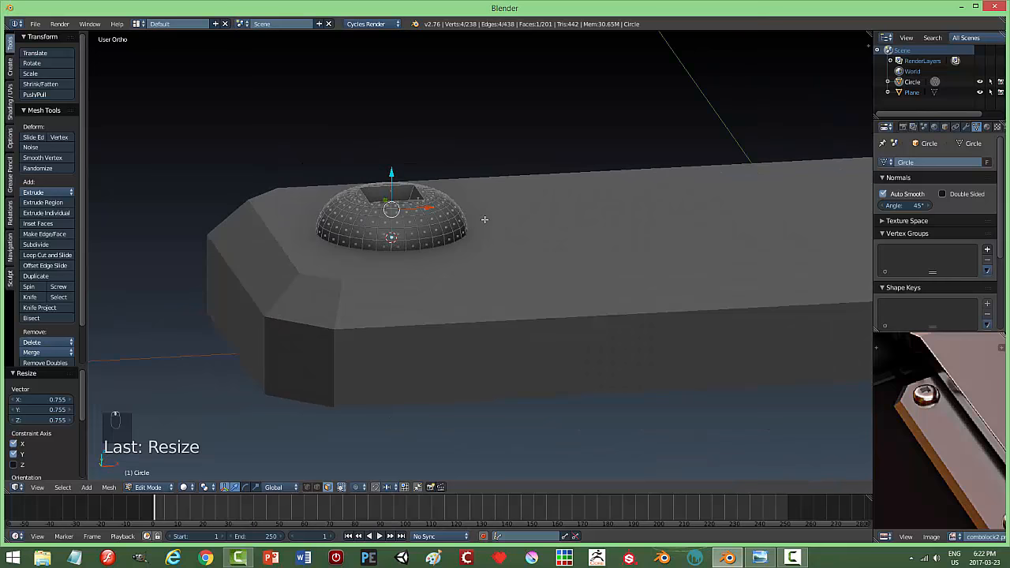
middle_drag(484, 219, 533, 270)
key(a)
key(Tab)
scroll(527, 247, down, 5)
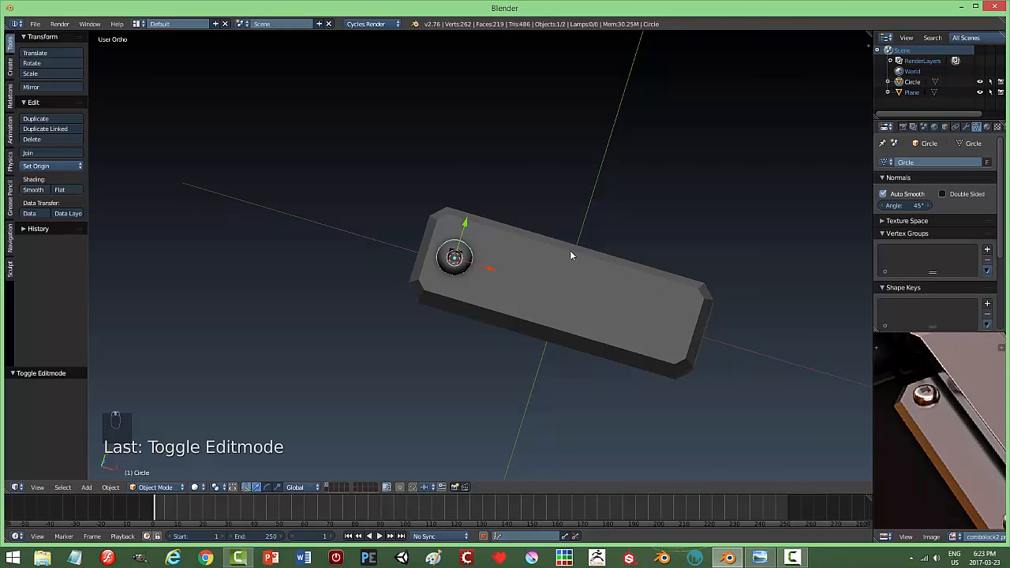
key(s)
click(563, 250)
middle_drag(546, 269, 565, 169)
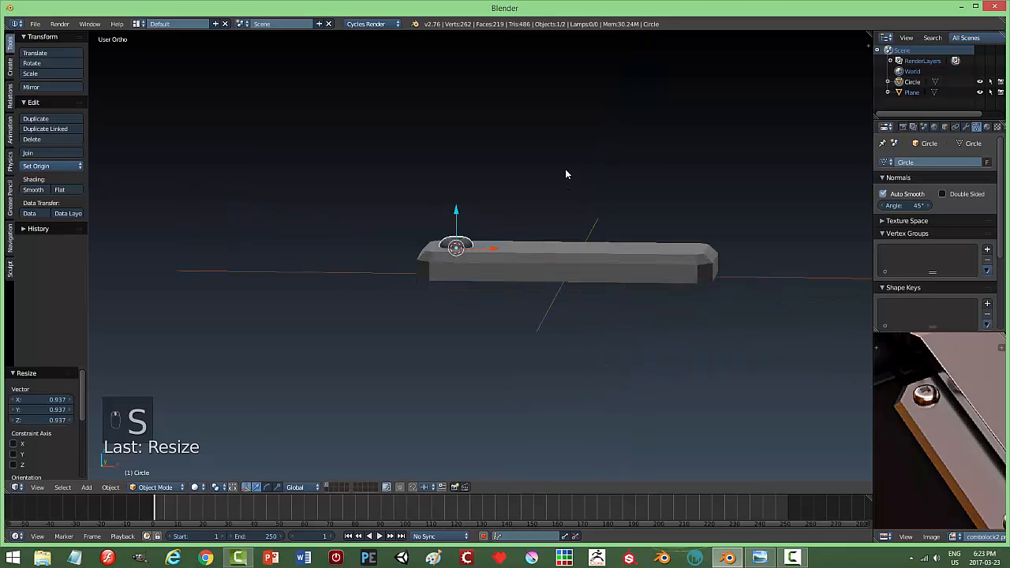
Duplicate the bolt head and move the copy about 4.475 along X to the plate's other end
key(shift+d)
right_click(606, 191)
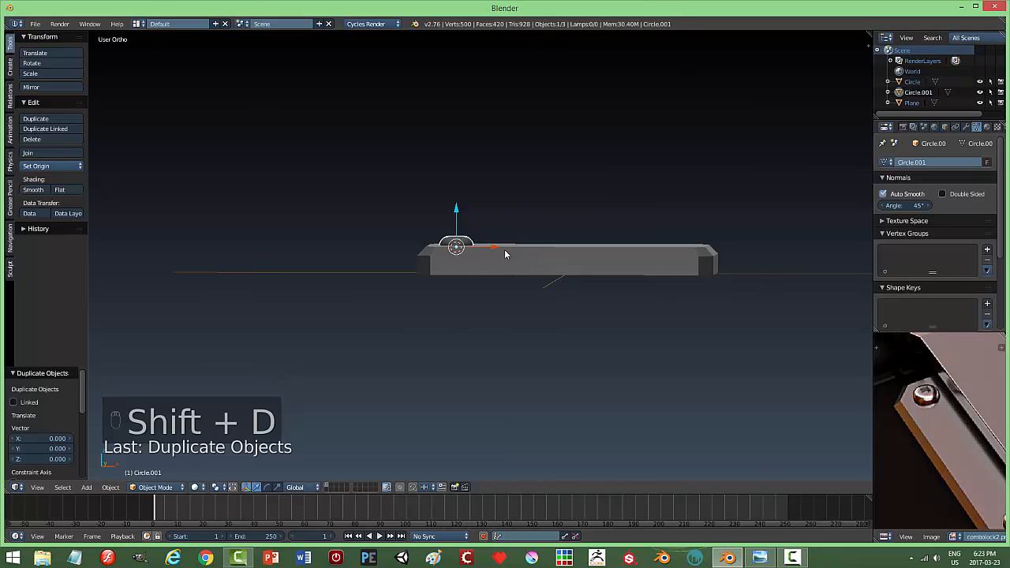
drag(507, 249, 720, 281)
middle_drag(720, 281, 734, 290)
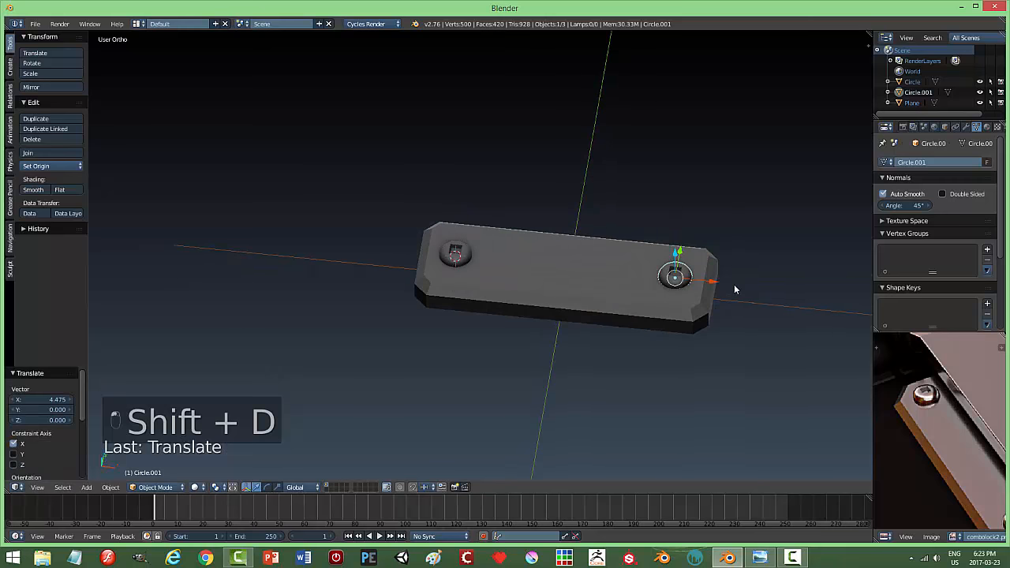
key(KP_7)
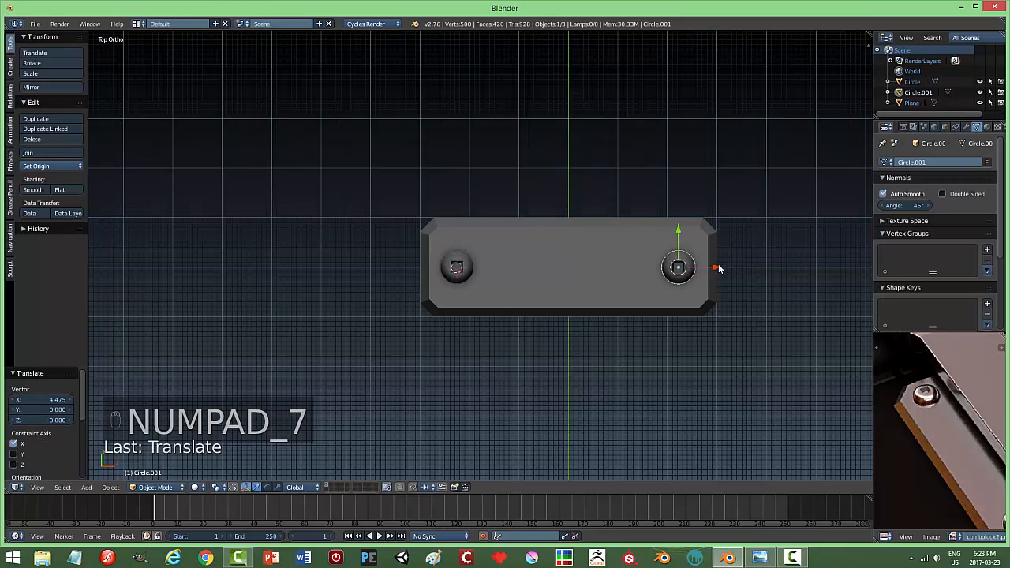
drag(719, 269, 721, 269)
key(a)
middle_drag(721, 349, 663, 276)
Save the scene over the existing file suitcase_video.blend in the MODELS folder
key(ctrl+s)
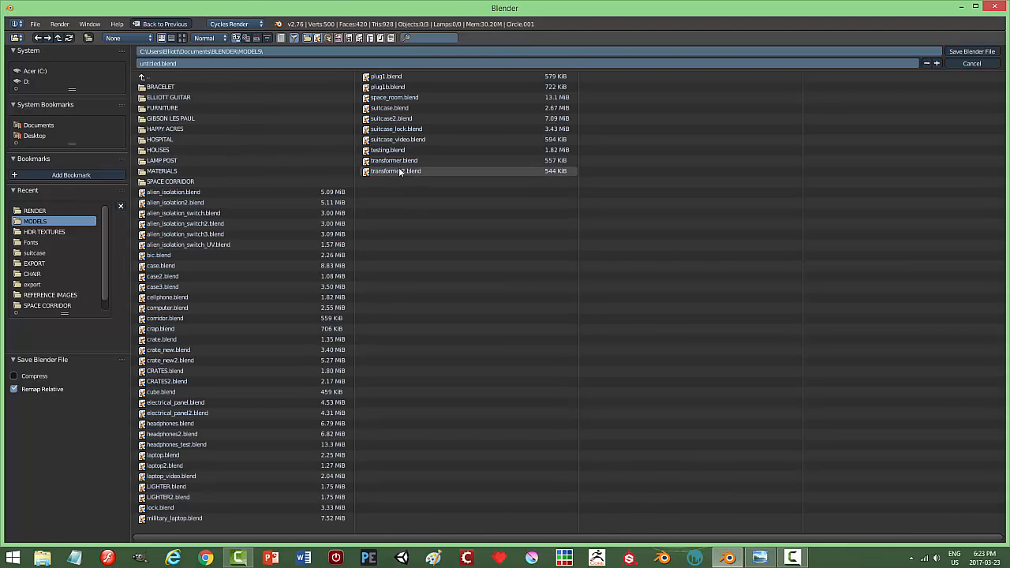
click(398, 140)
click(967, 52)
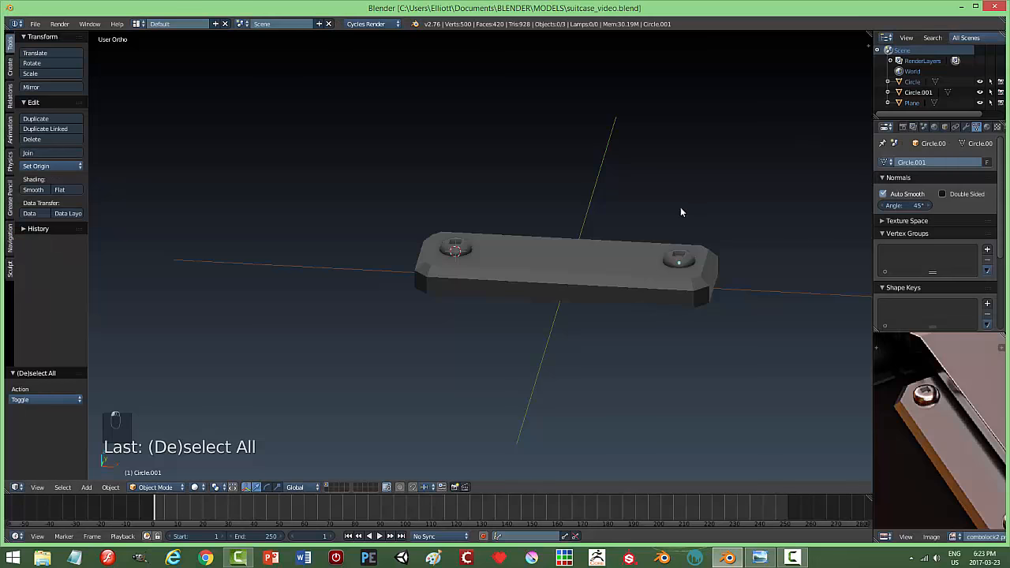
Bring the whole hinge into view in the reference image, and snap the 3D cursor to the plate
middle_drag(561, 207, 639, 239)
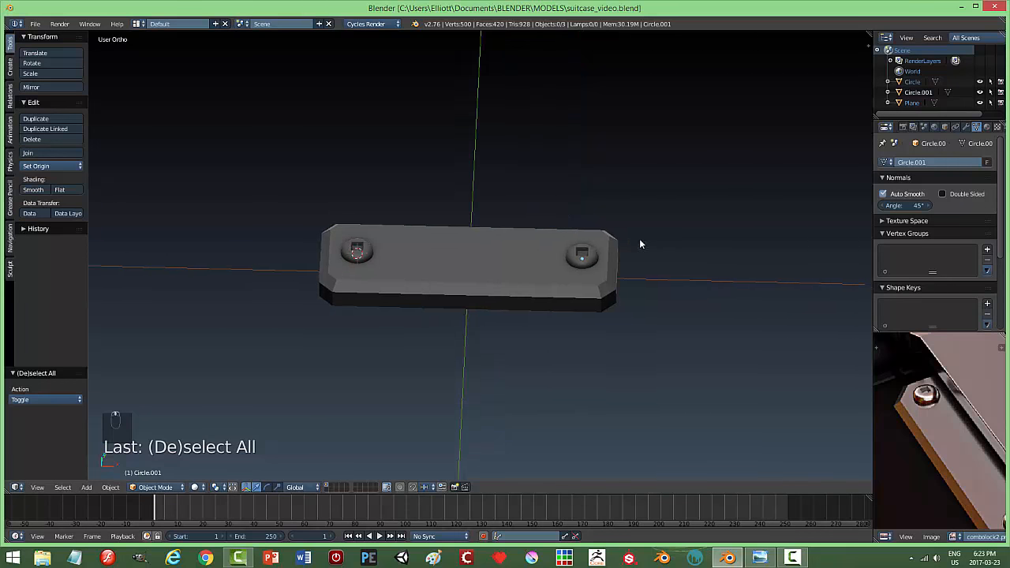
scroll(964, 403, down, 4)
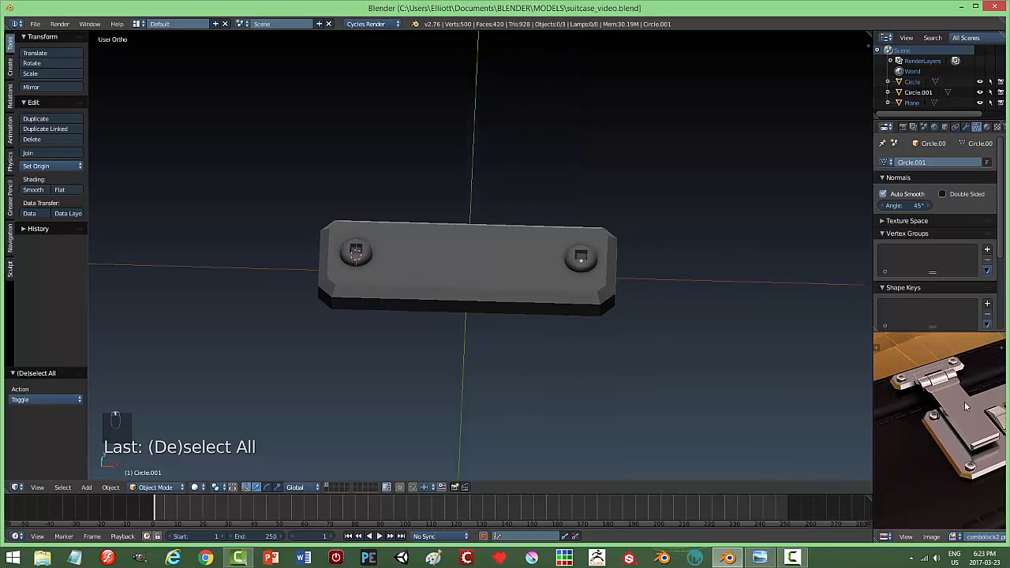
scroll(949, 410, up, 4)
middle_drag(947, 409, 947, 406)
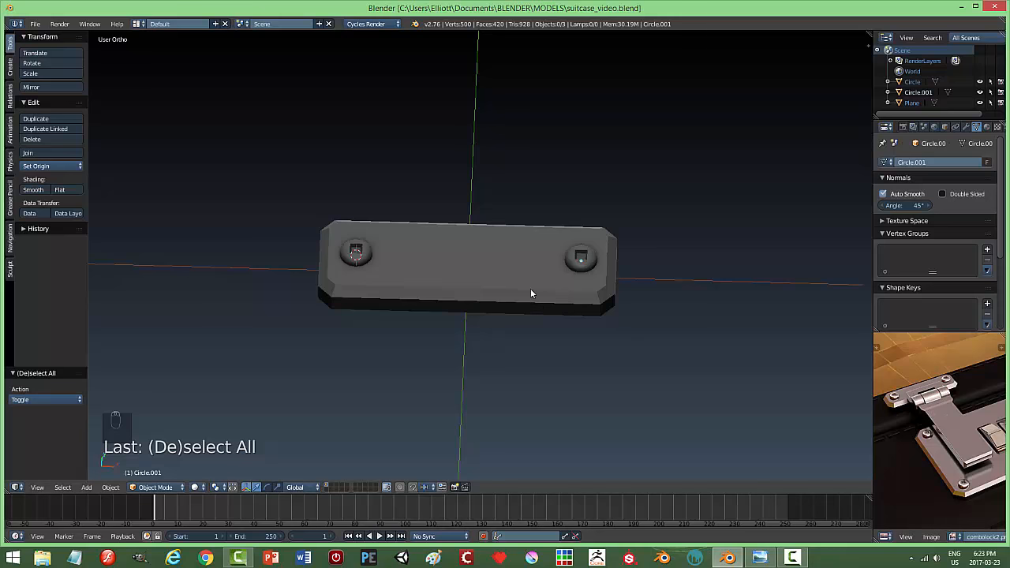
middle_drag(529, 282, 499, 284)
right_click(499, 284)
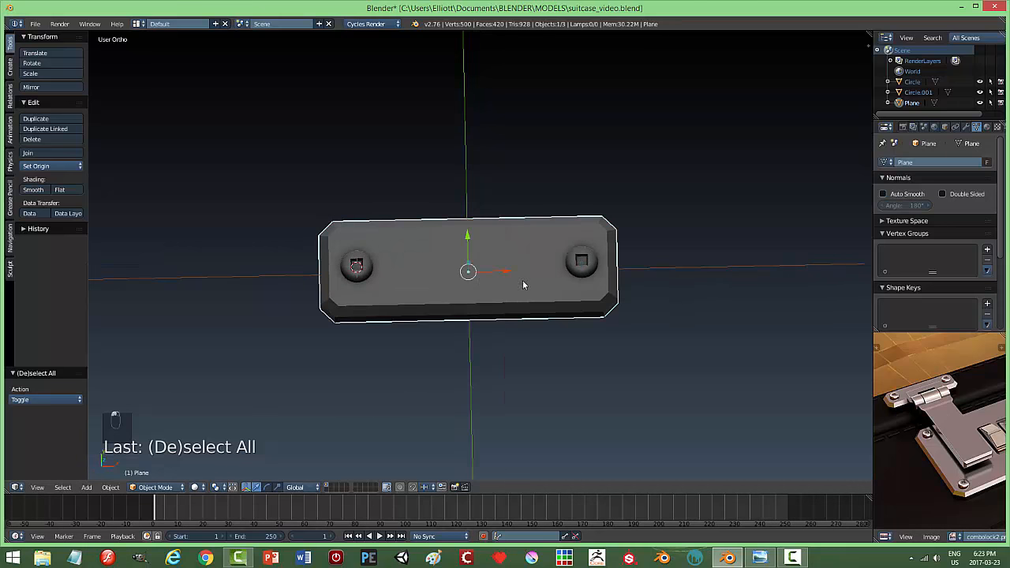
key(shift+s)
click(549, 289)
middle_drag(568, 342, 667, 309)
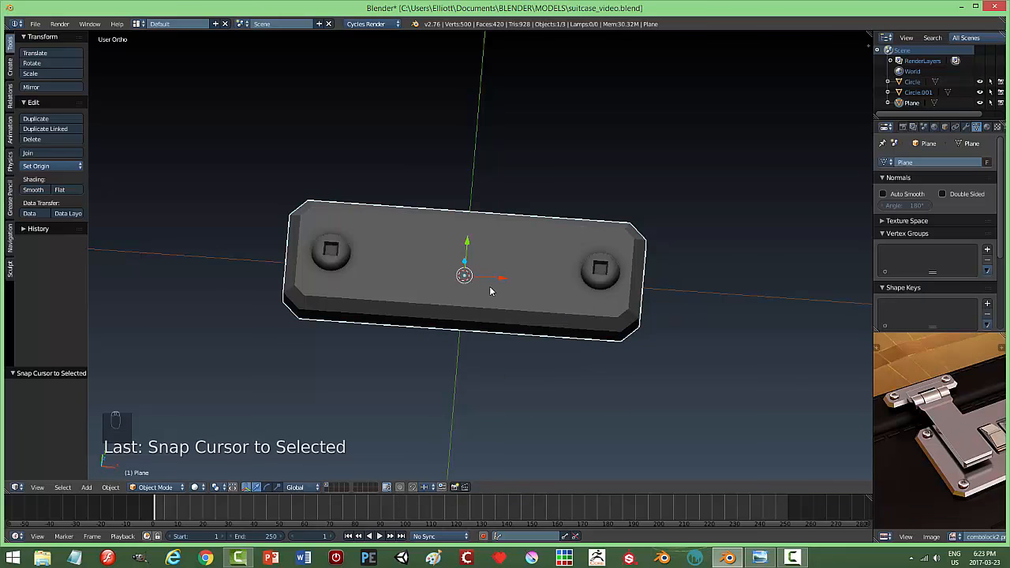
Add a cylinder mesh at the plate's centre and rotate it 90° about the Y axis
key(shift+a)
mouse_move(490, 289)
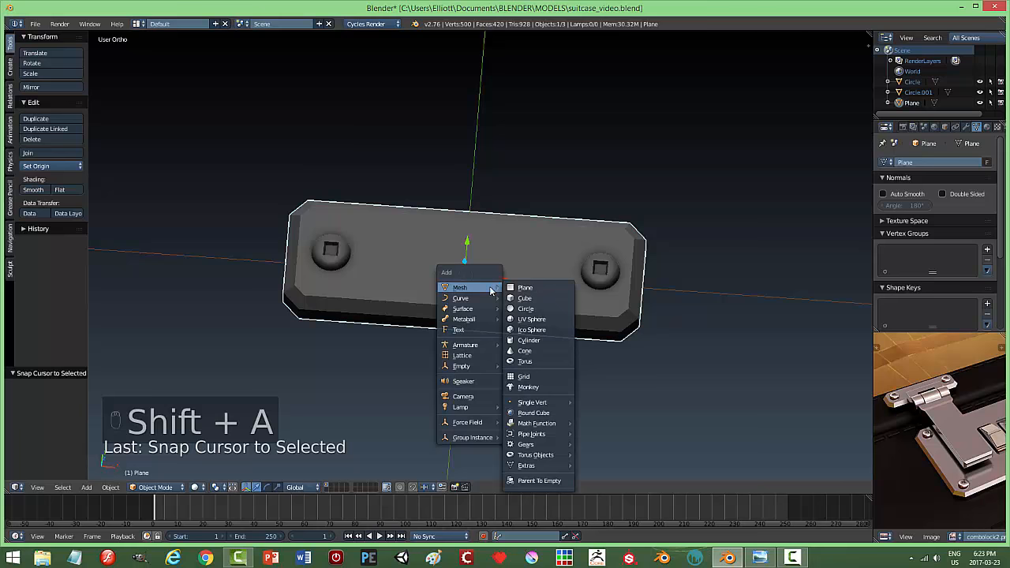
click(536, 341)
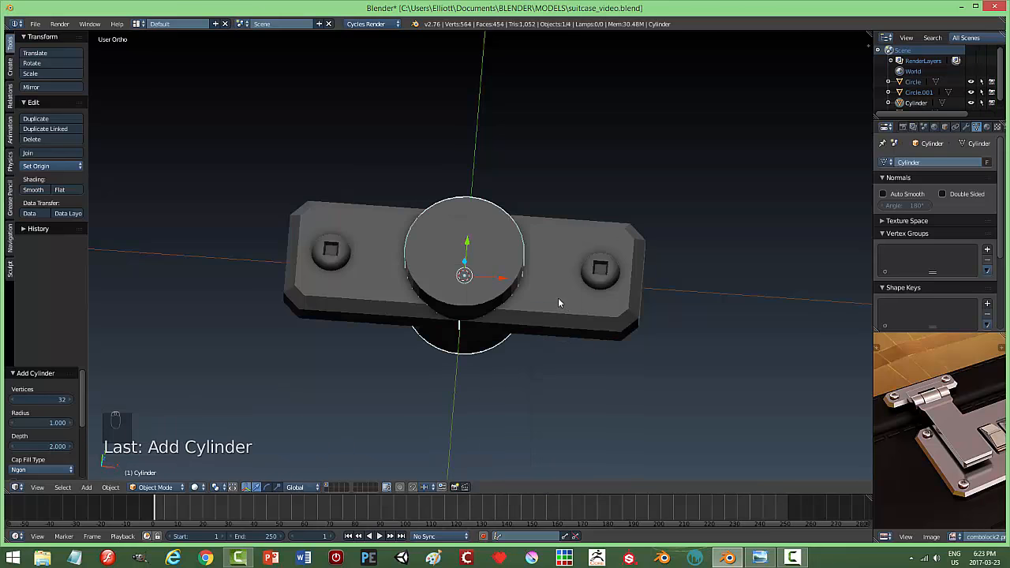
text(ry90)
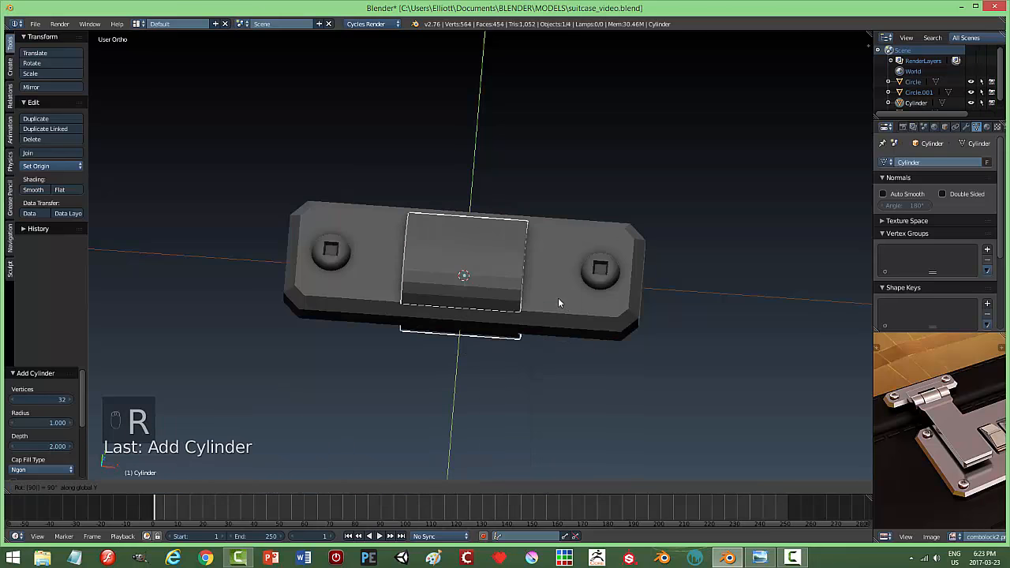
key(Return)
middle_drag(559, 302, 513, 288)
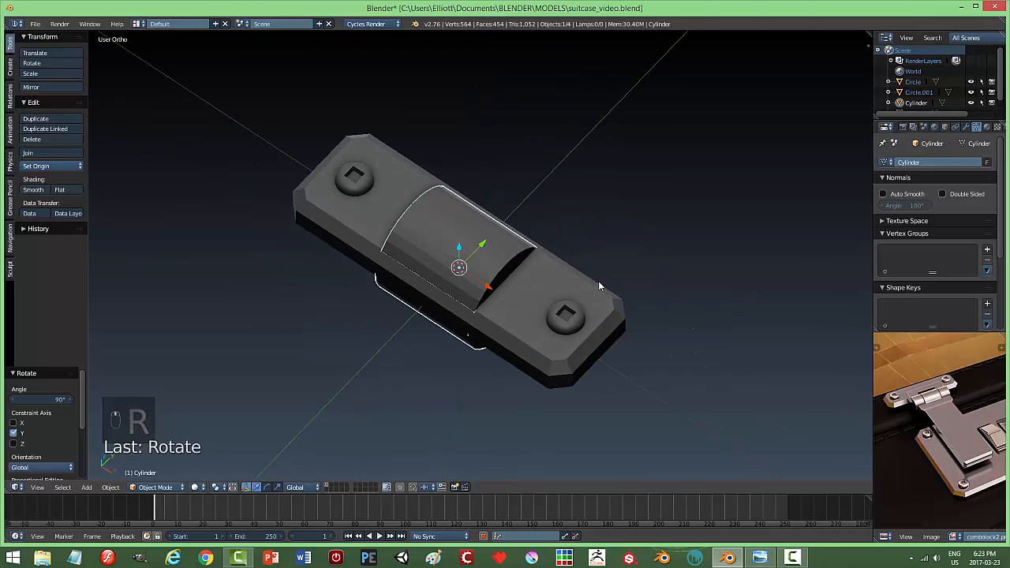
Scale the cylinder by about 0.644 and raise it about 1.283 in Z above the plate
key(s)
click(556, 281)
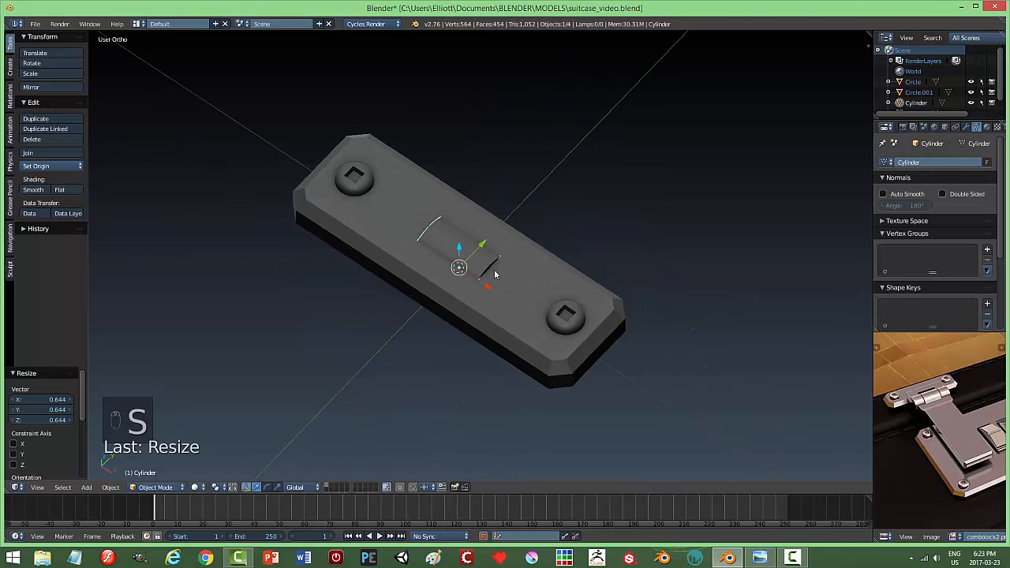
drag(459, 251, 525, 235)
Scale the cylinder down further and move it about -0.913 in Y towards the plate's long front edge
key(s)
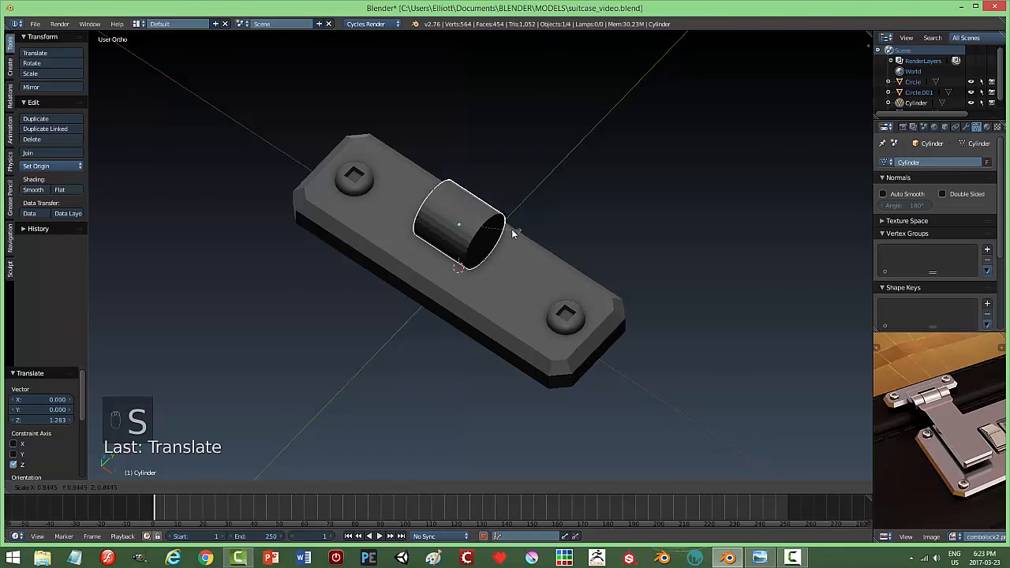
click(492, 236)
drag(483, 204, 446, 238)
middle_drag(493, 265, 538, 258)
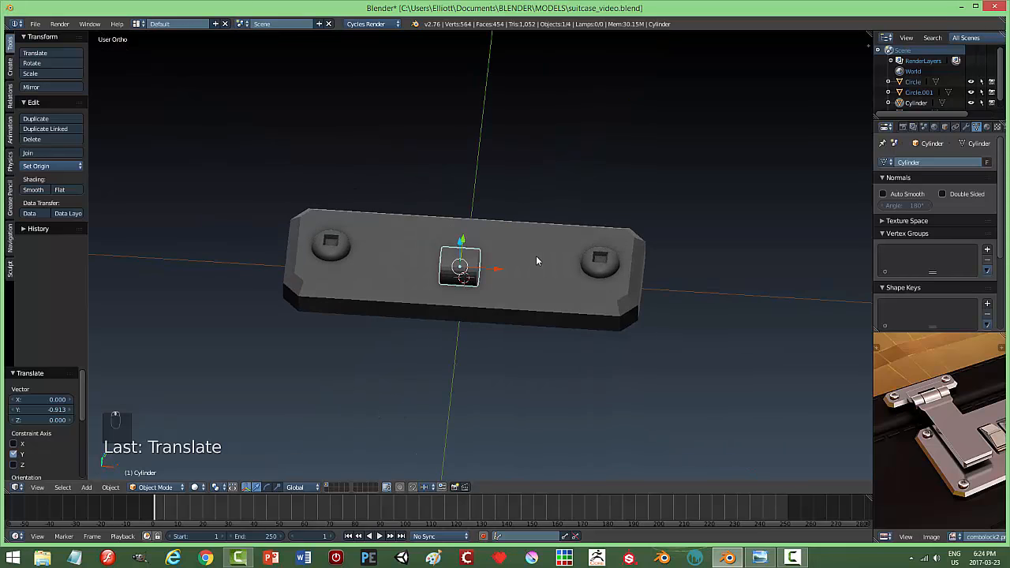
Stretch the cylinder along X by a factor of about 4.121
key(s)
key(x)
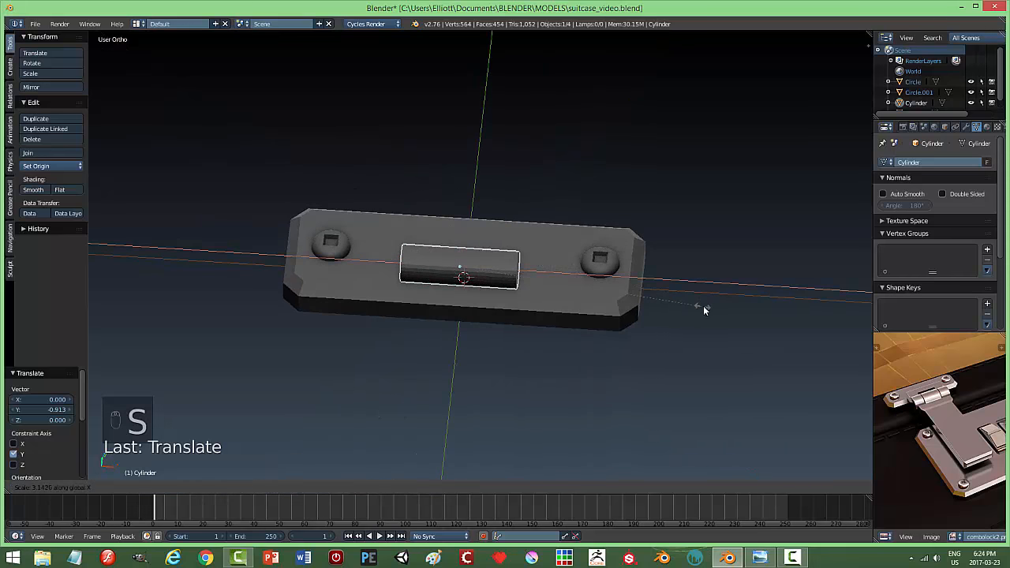
click(775, 322)
middle_drag(778, 322, 598, 270)
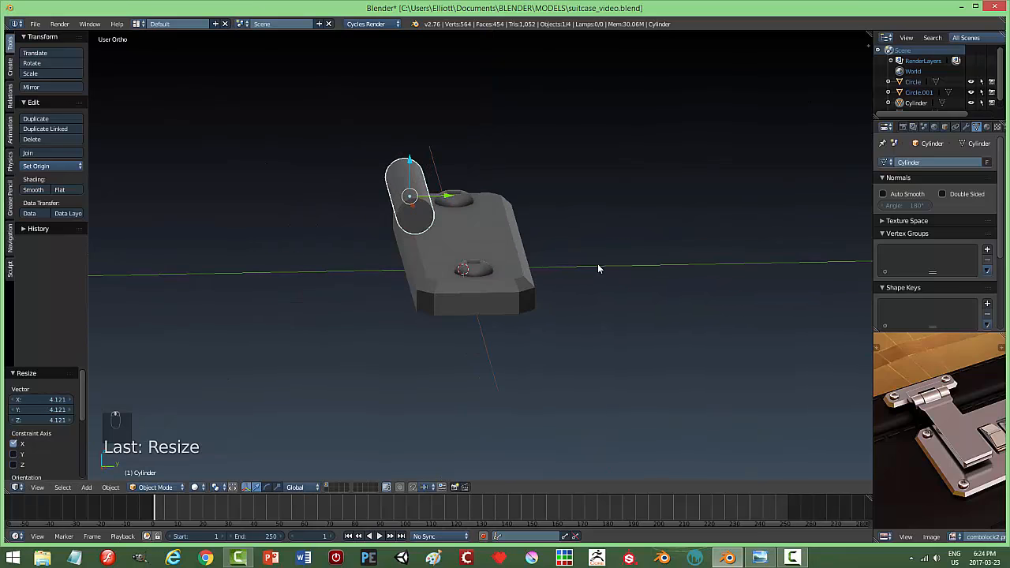
Lower the cylinder about 0.504 in Z and move it about -0.349 in Y onto the plate's front edge
drag(408, 162, 409, 193)
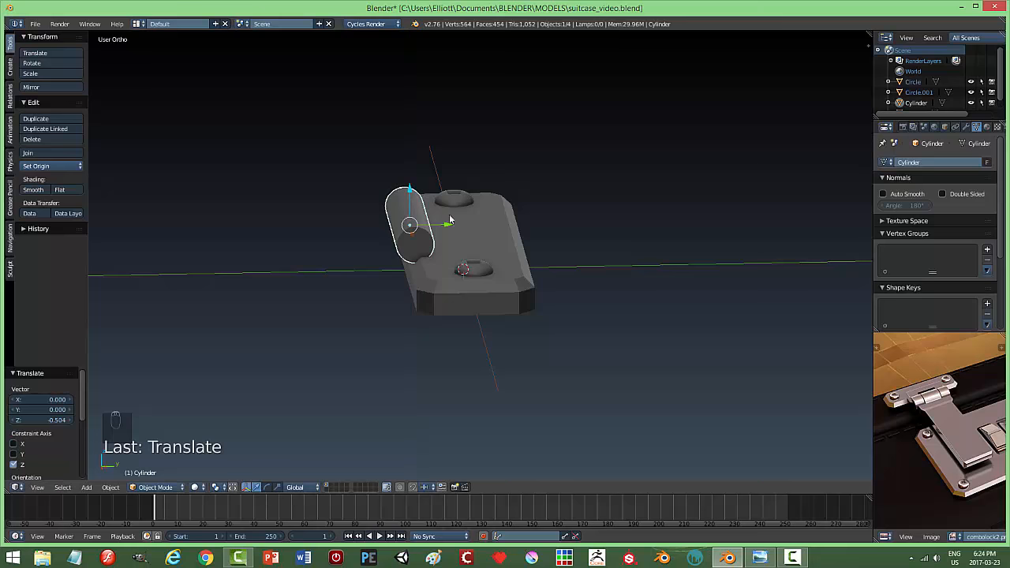
drag(444, 225, 424, 235)
middle_drag(446, 257, 558, 289)
Scale the cylinder by about 1.012 along X and lower it about 0.053 in Z
key(KP_1)
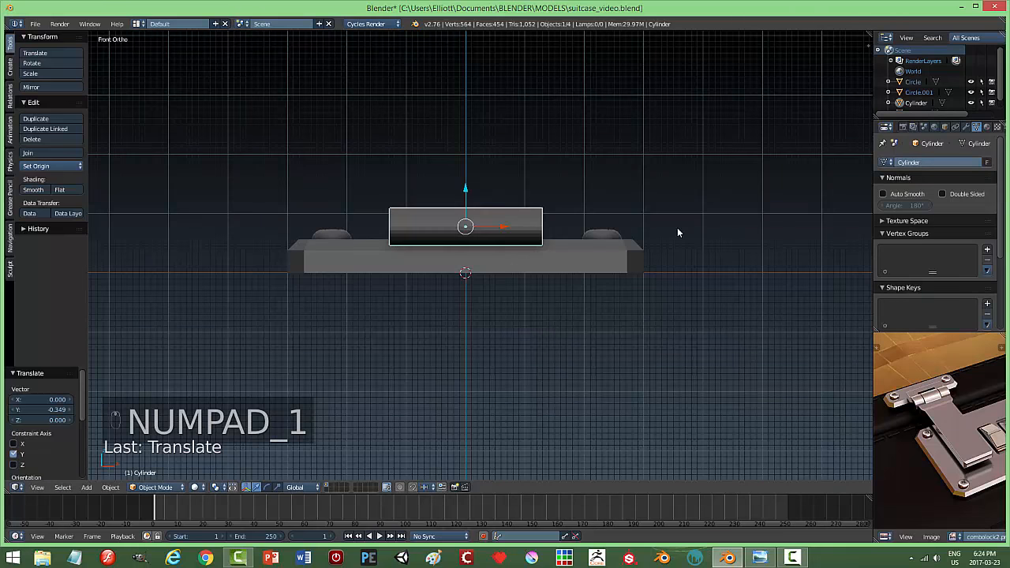
key(s)
key(x)
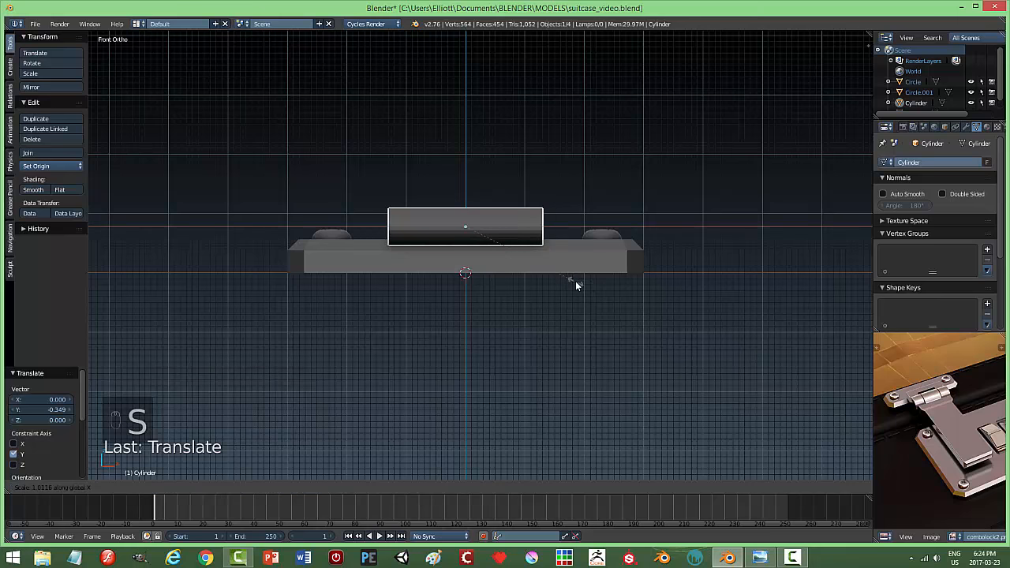
click(576, 281)
middle_drag(575, 281, 549, 230)
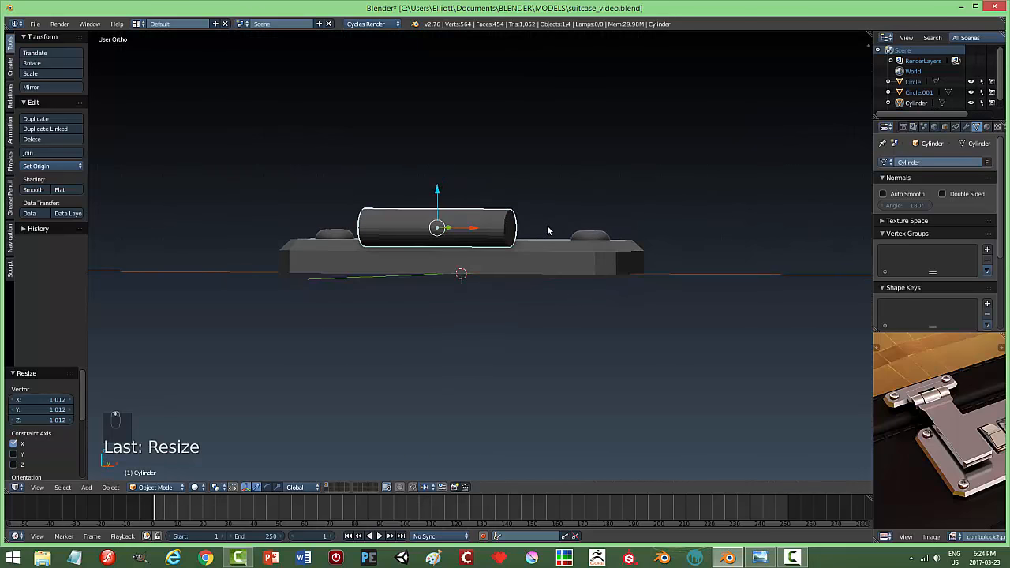
drag(437, 193, 435, 199)
middle_drag(436, 199, 574, 281)
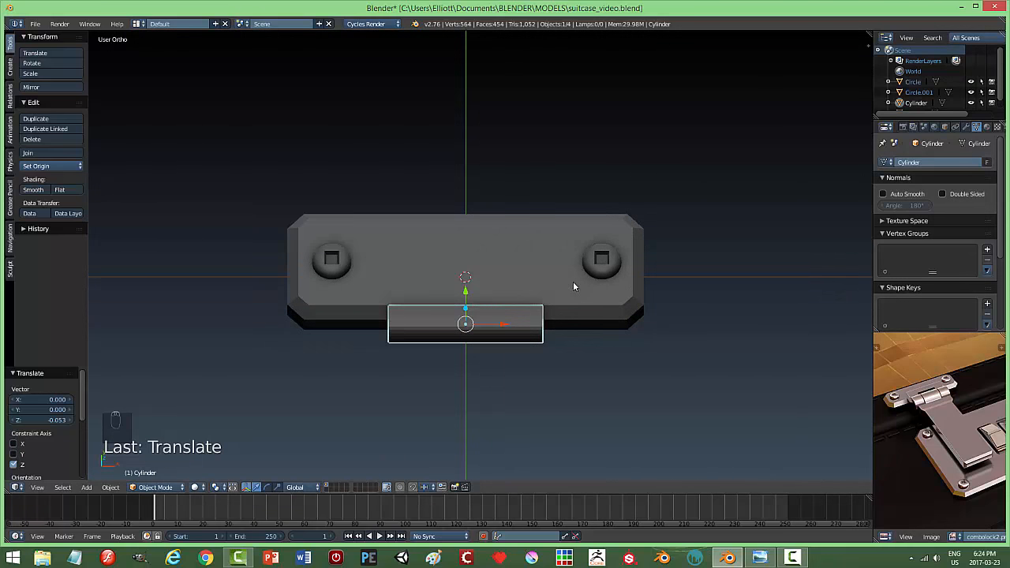
Lengthen the cylinder on the plate's front edge slightly more along X
scroll(565, 295, up, 2)
key(s)
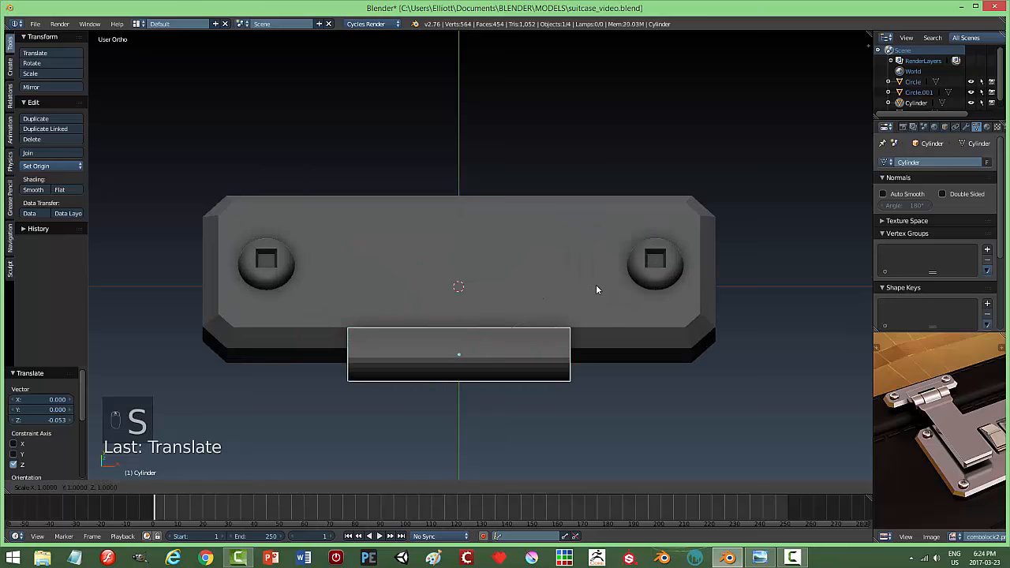
key(x)
click(608, 286)
middle_drag(576, 308, 584, 283)
Add two evenly spaced loop cuts around the cylinder, dividing its length into three sections
key(Tab)
click(663, 284)
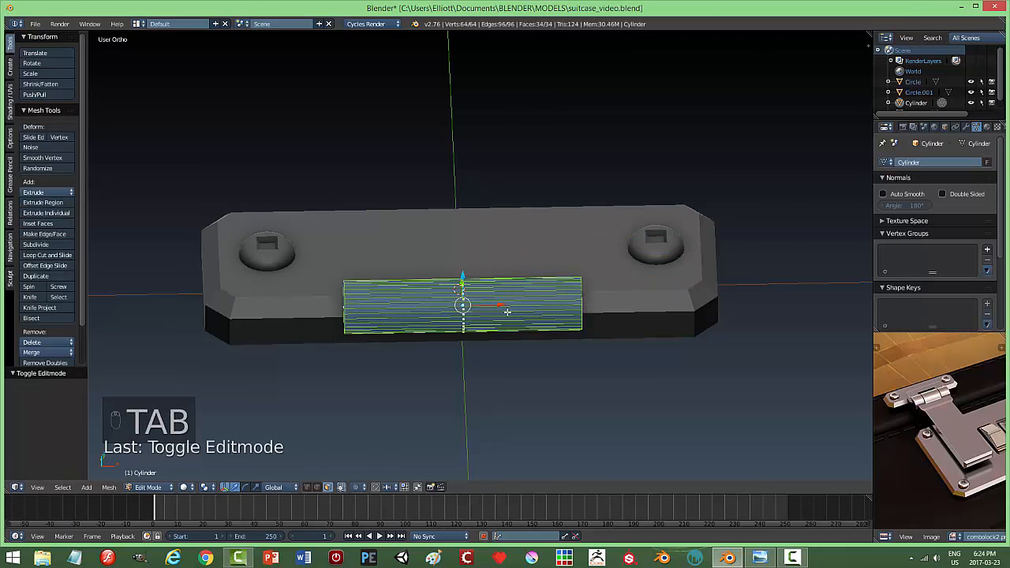
key(a)
key(a)
key(ctrl+r)
scroll(508, 312, up, 1)
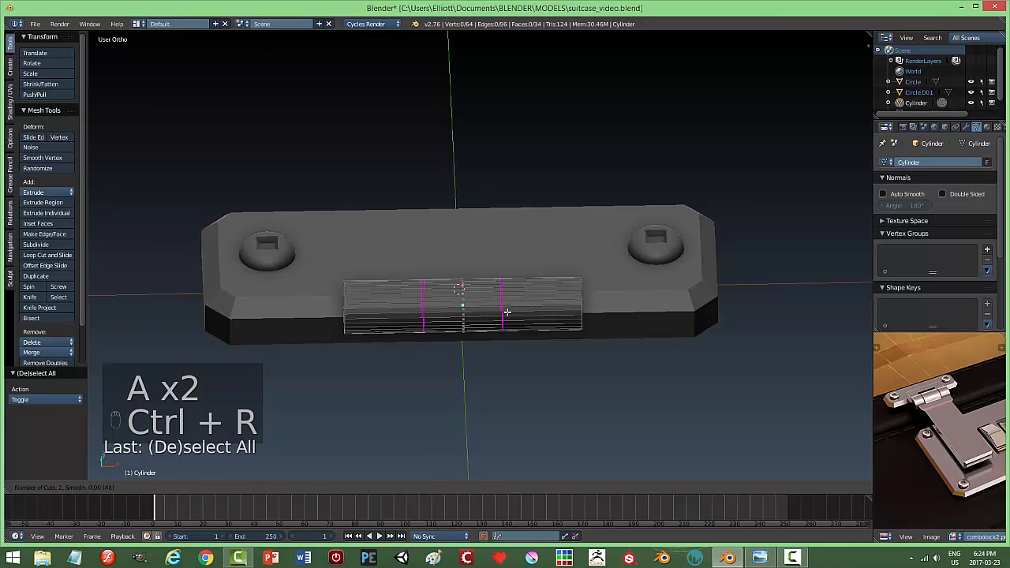
click(507, 312)
right_click(507, 312)
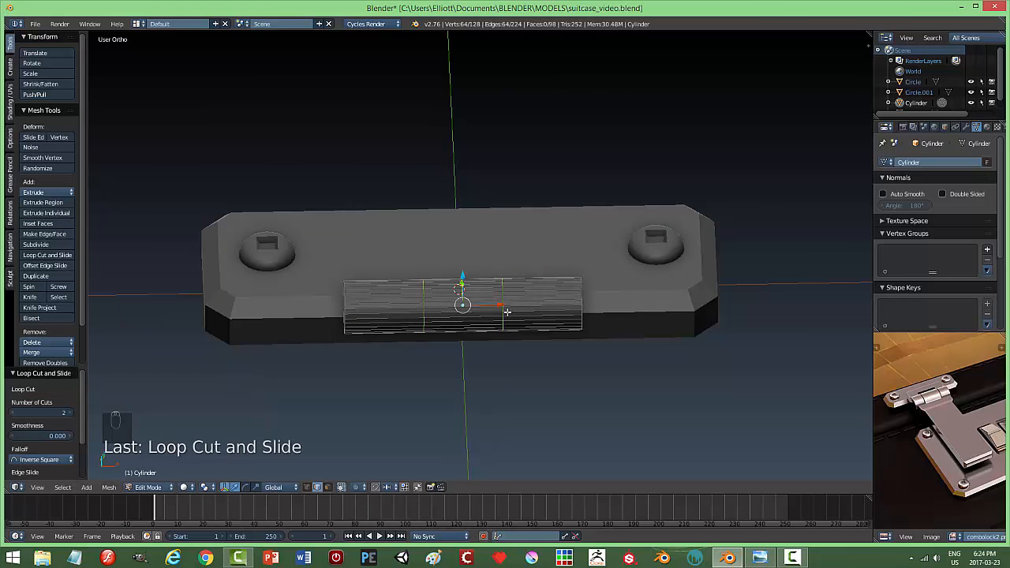
Spread the cylinder's two edge loops apart by scaling them about 1.208 along X
key(s)
key(x)
click(517, 313)
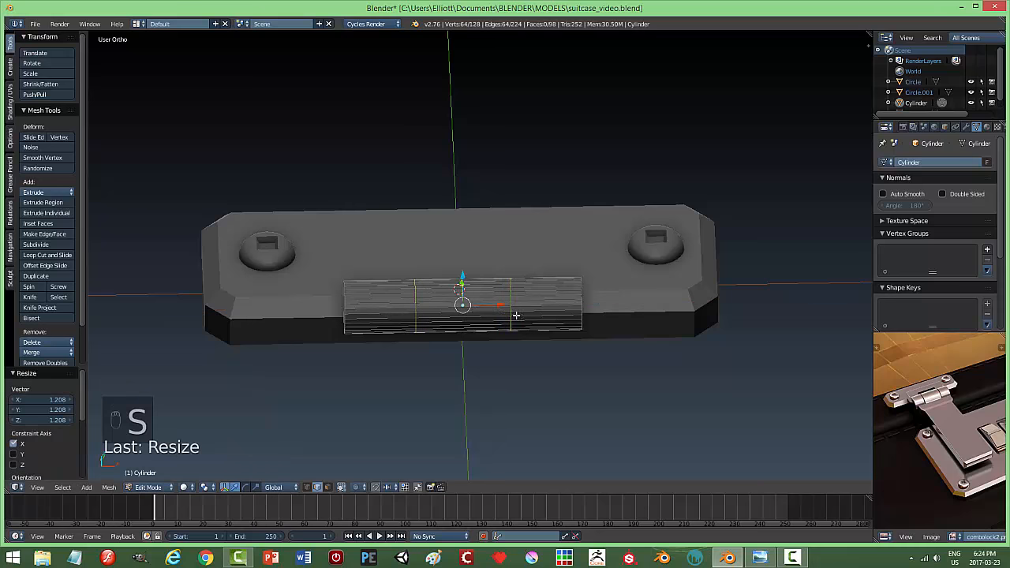
mouse_move(556, 293)
middle_down()
mouse_move(559, 300)
mouse_move(556, 284)
middle_up()
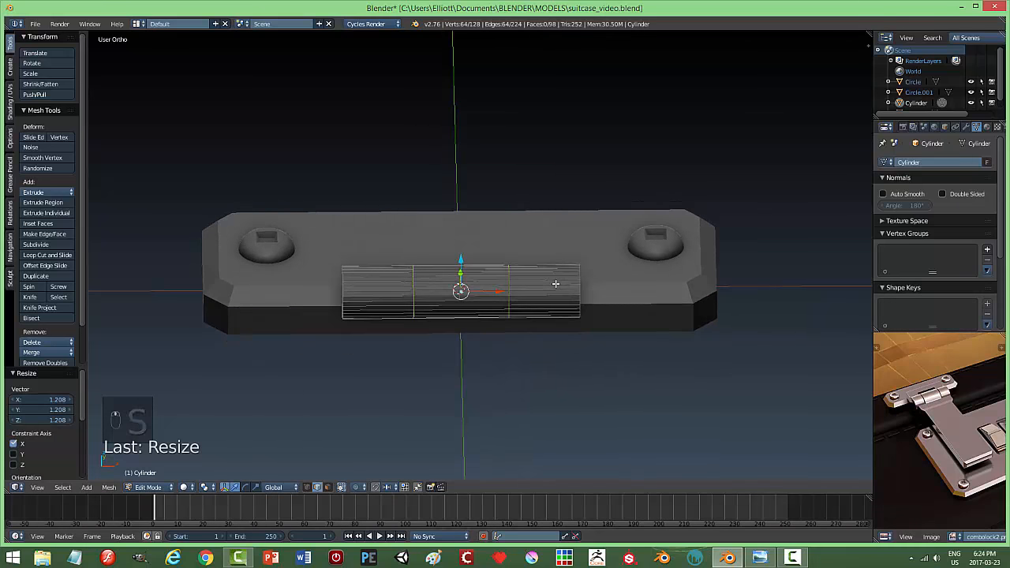
Select the ring of faces forming the cylinder's middle section and separate it into its own mesh
key(a)
key(ctrl+Tab)
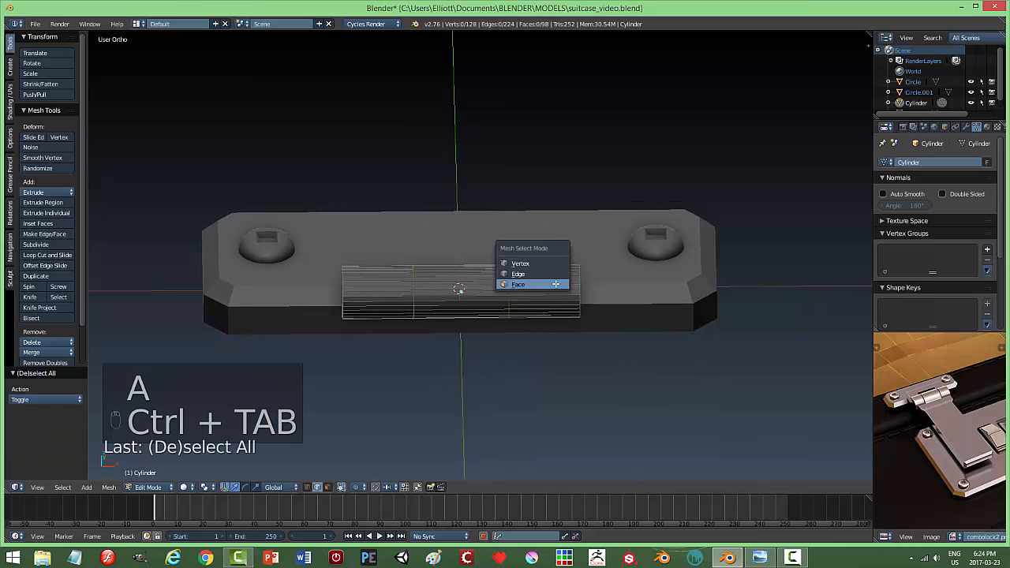
click(532, 282)
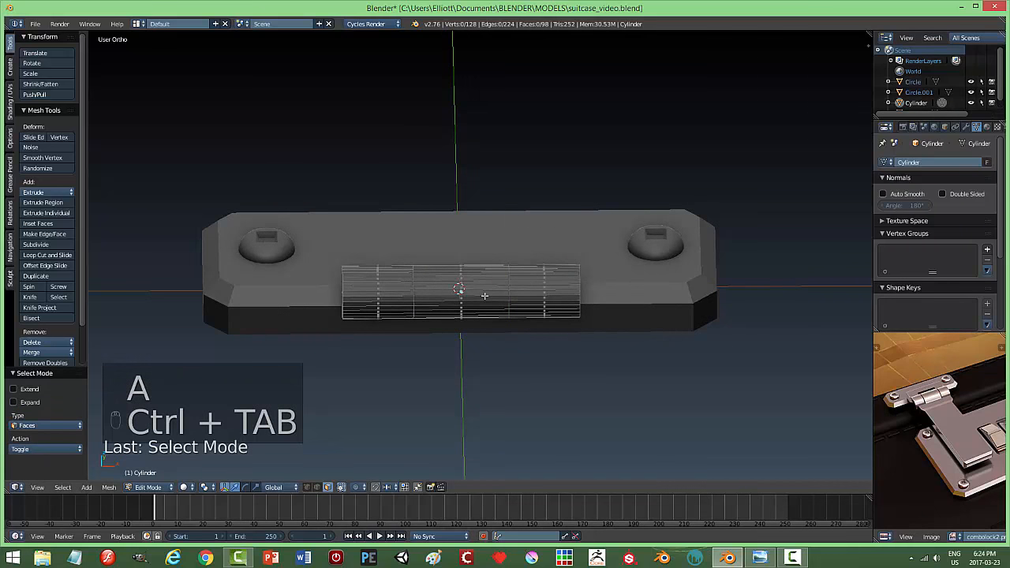
alt+right_click(485, 296)
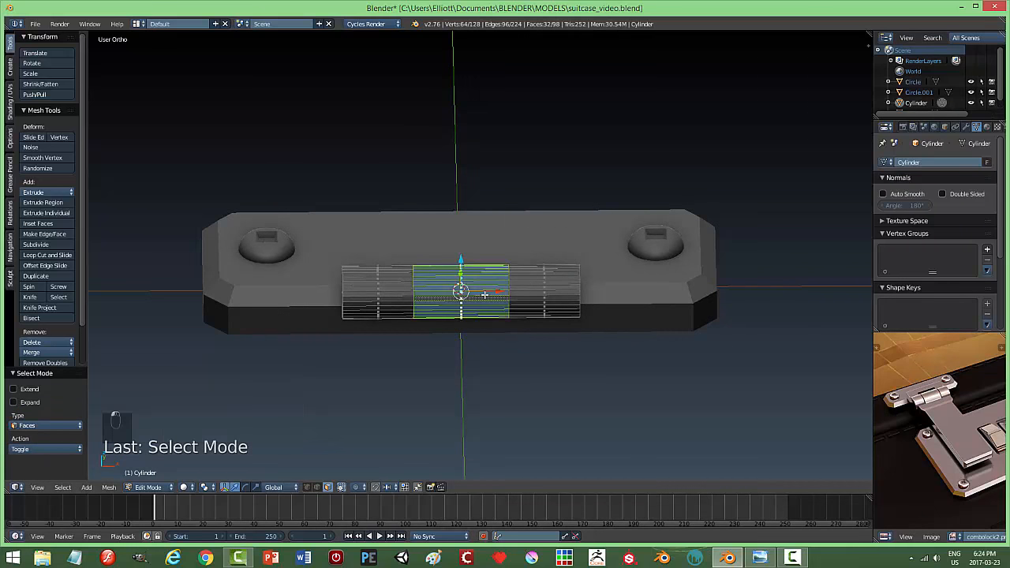
middle_drag(485, 295, 541, 266)
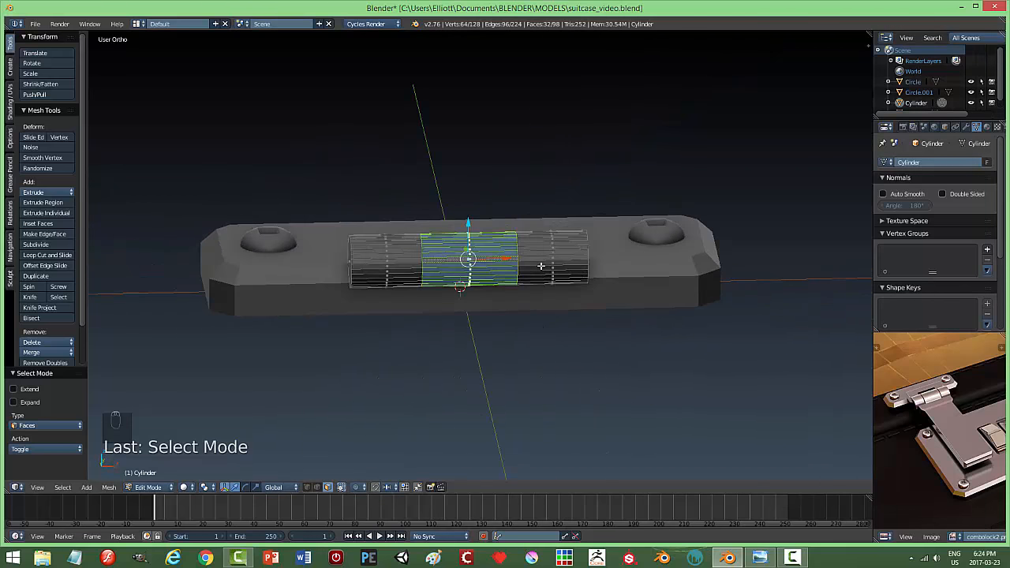
key(p)
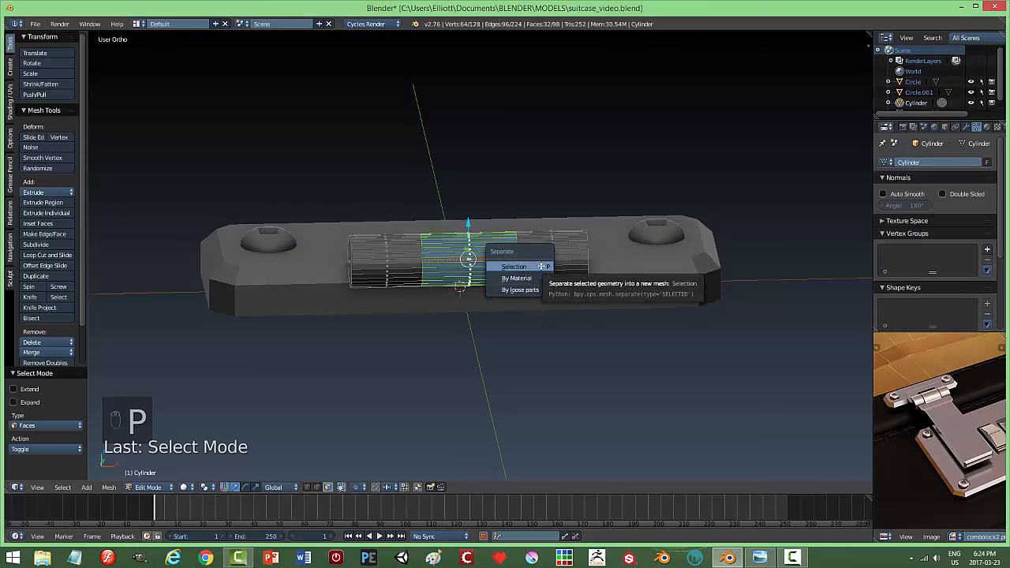
click(514, 266)
Return to Object Mode and hide the separated middle section of the hinge barrel
key(Tab)
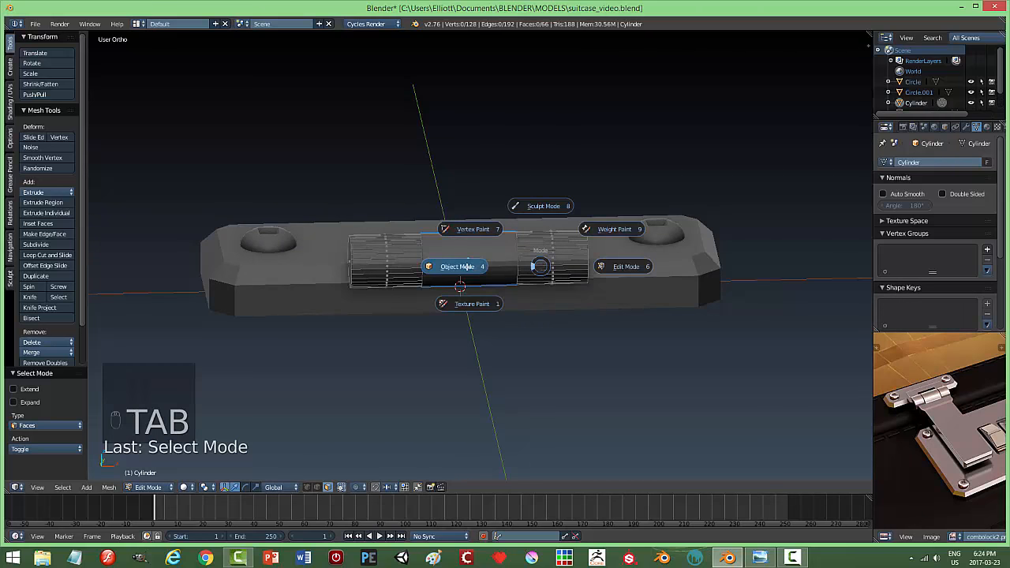
right_click(510, 248)
key(h)
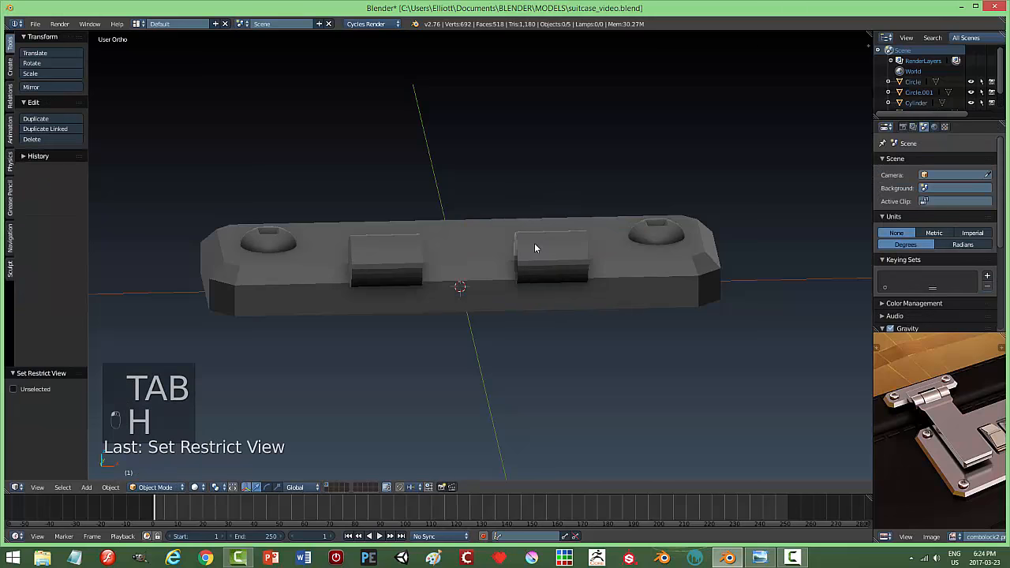
mouse_move(463, 287)
middle_down()
mouse_move(453, 277)
mouse_move(470, 284)
middle_up()
scroll(427, 282, up, 2)
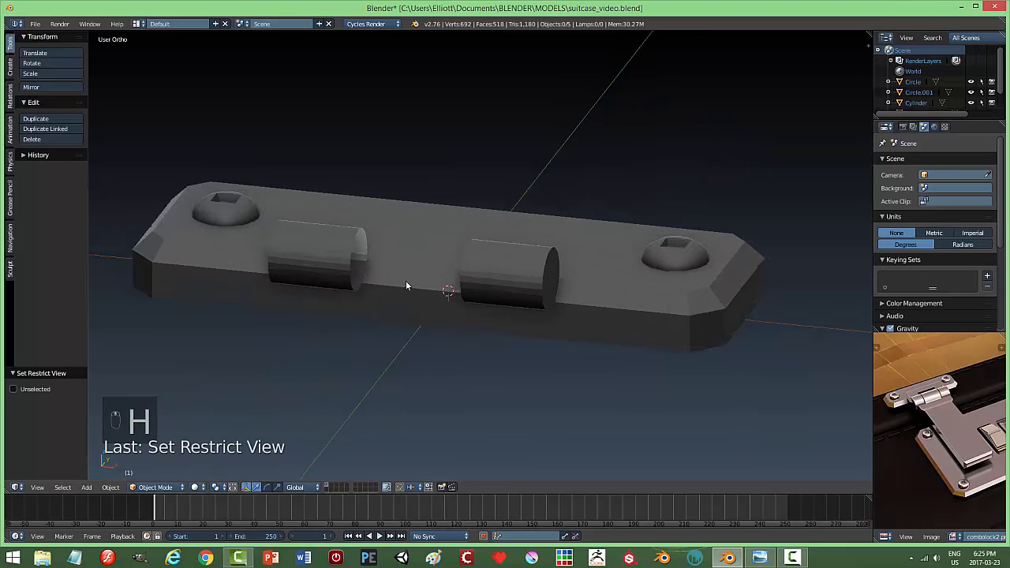
Fill the open inner ends of both outer barrel sections with faces
key(Tab)
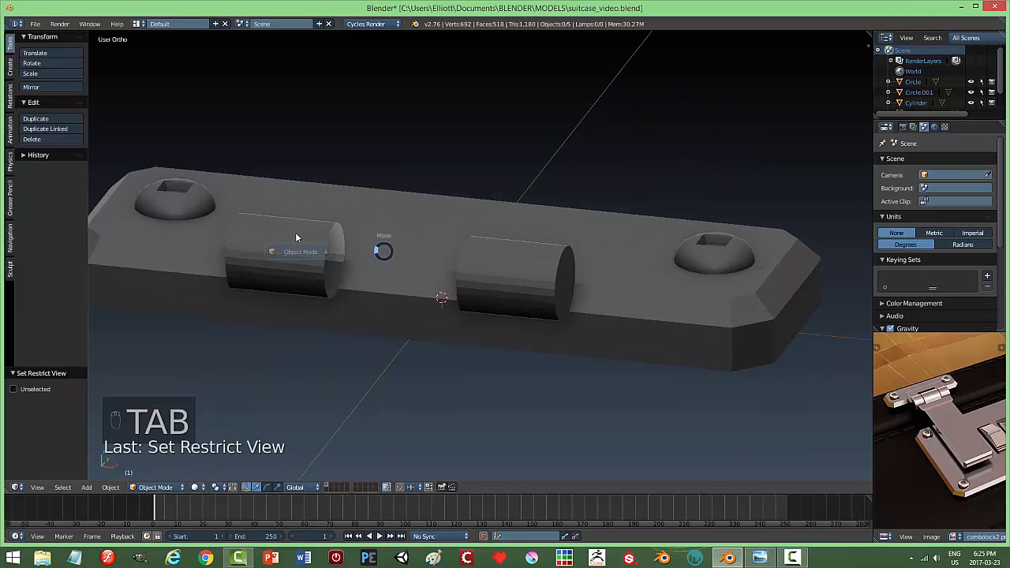
right_click(296, 235)
key(Tab)
click(394, 239)
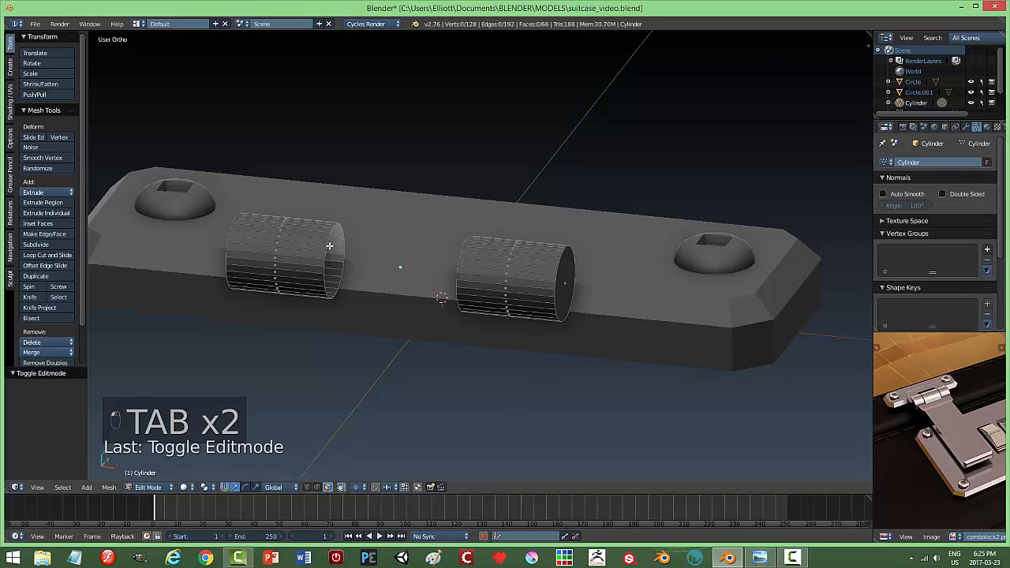
key(ctrl+Tab)
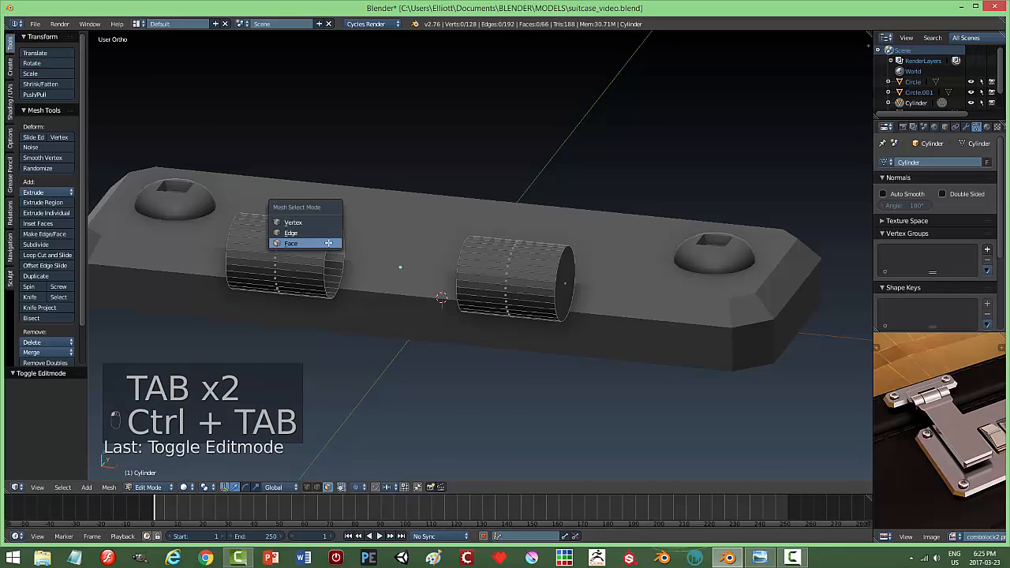
click(310, 236)
alt+right_click(328, 242)
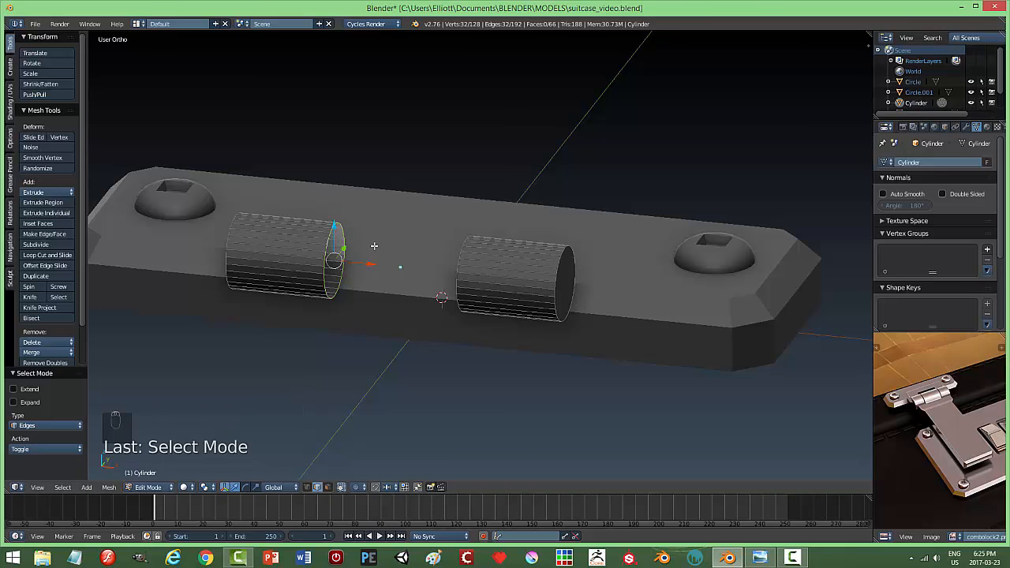
key(f)
middle_drag(374, 246, 598, 221)
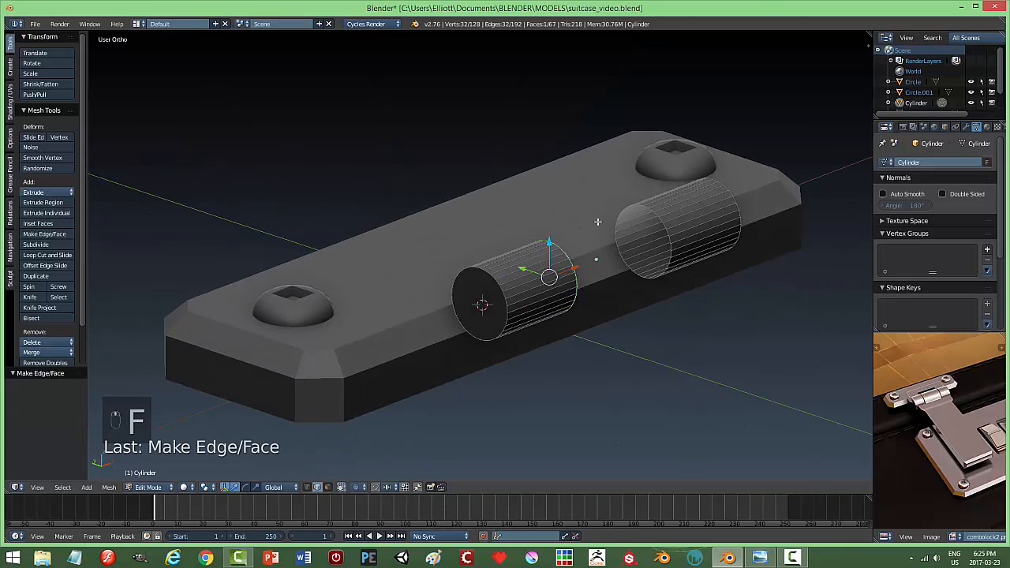
alt+right_click(659, 216)
key(f)
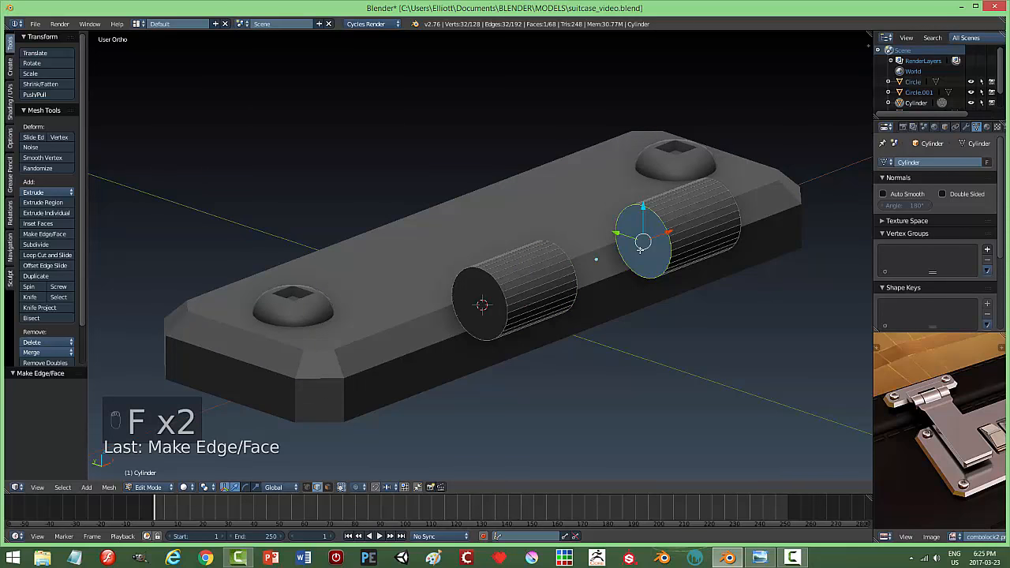
key(a)
middle_drag(640, 251, 361, 236)
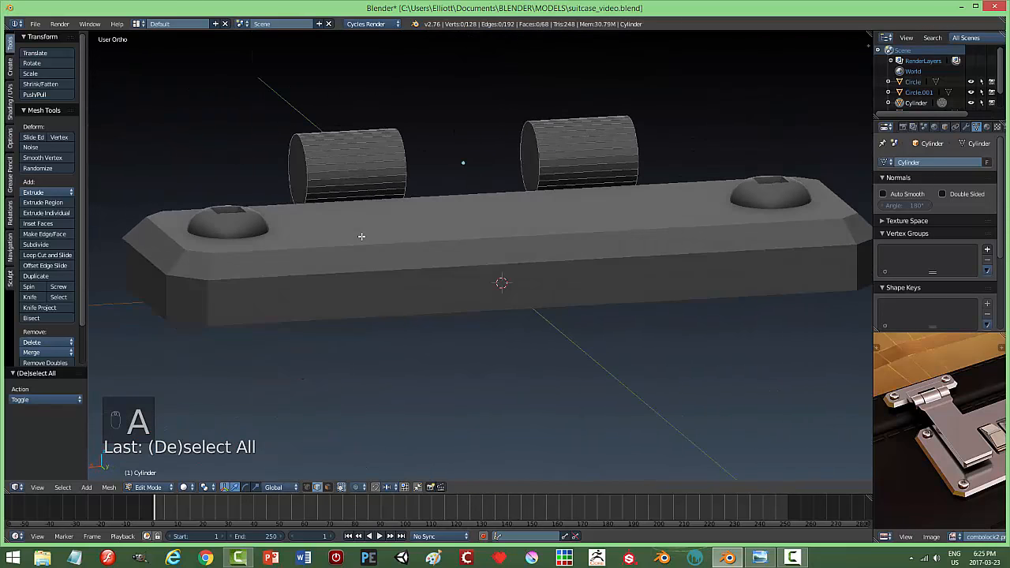
Return to Object Mode and hide the bevelled plate and both bolt heads, leaving only the outer barrel sections
key(Tab)
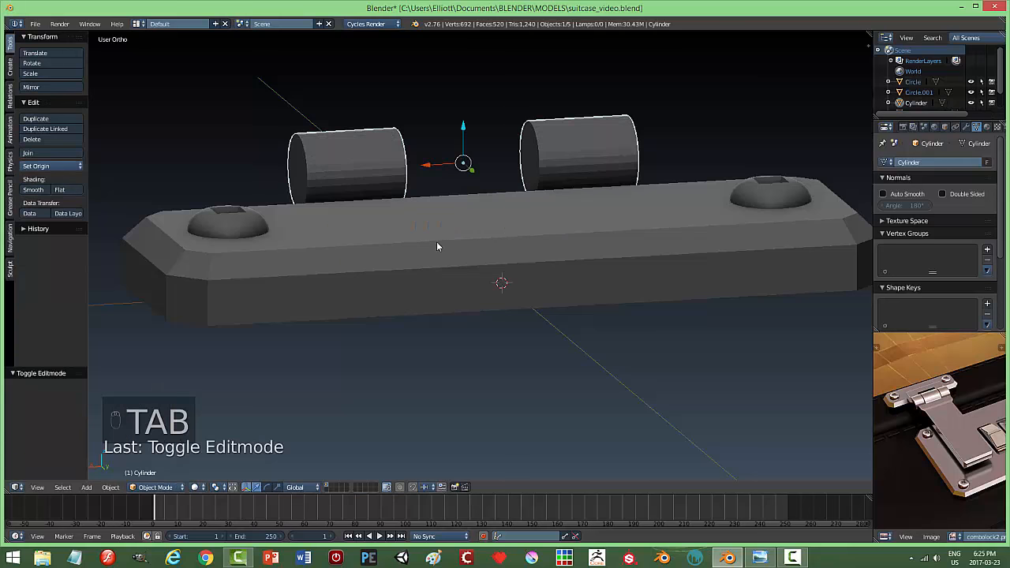
key(h)
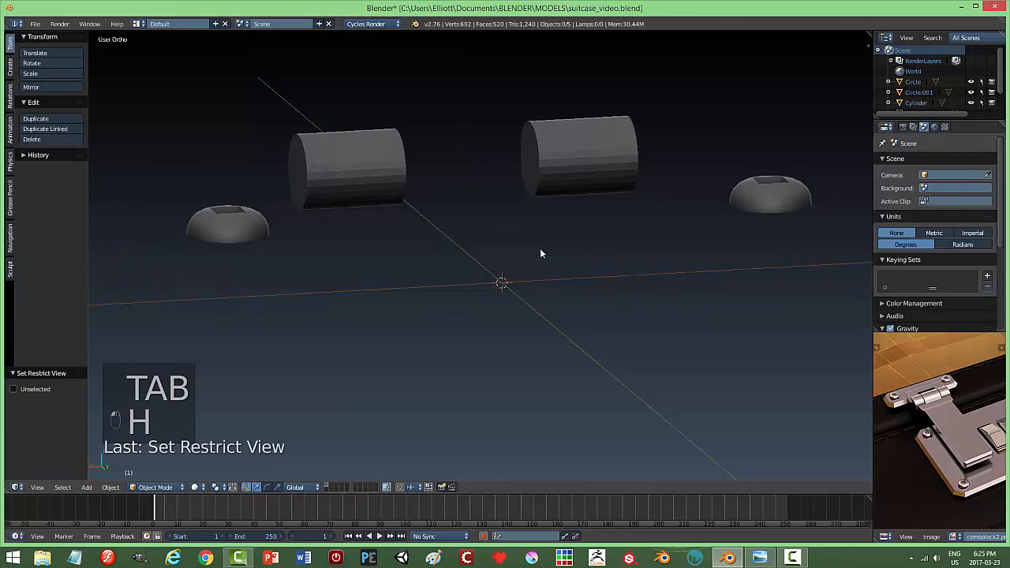
right_click(387, 178)
middle_drag(548, 227, 750, 237)
right_click(767, 221)
shift+right_click(252, 220)
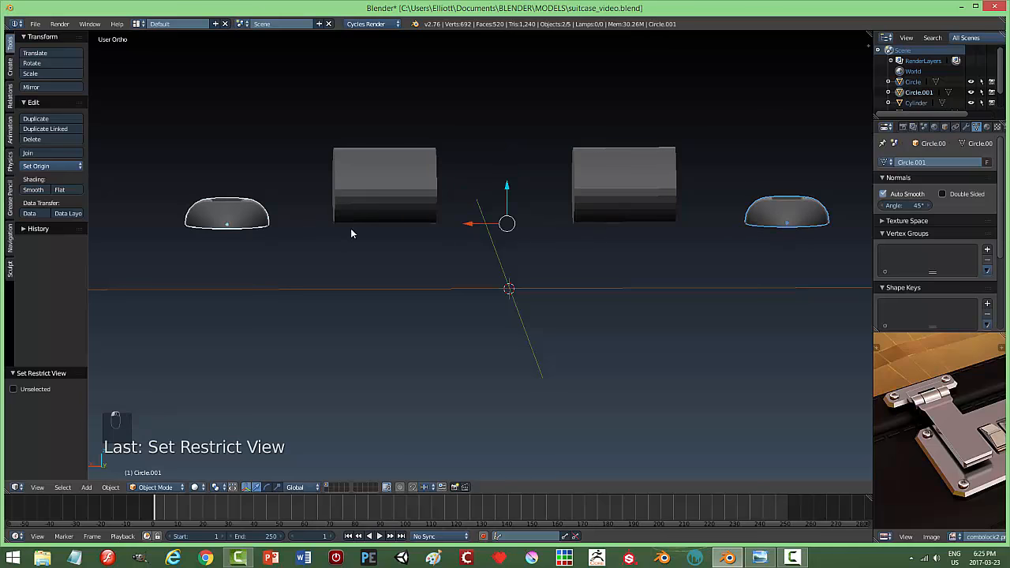
key(h)
Open the two barrel sections in Edit Mode with face selection, viewed from the back
right_click(384, 202)
mouse_move(476, 234)
middle_down()
mouse_move(487, 274)
mouse_move(444, 234)
mouse_move(461, 246)
middle_up()
key(Tab)
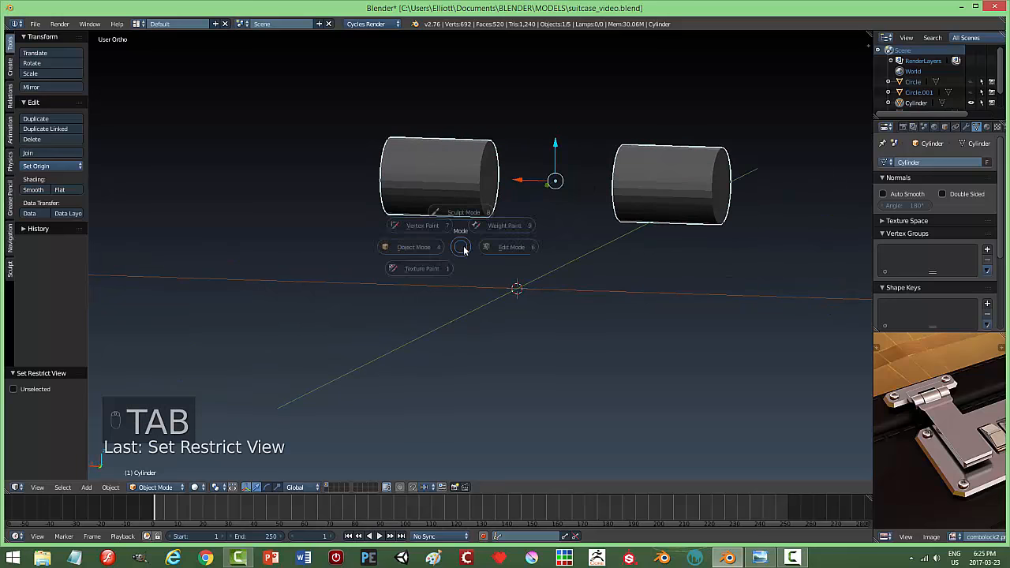
click(532, 249)
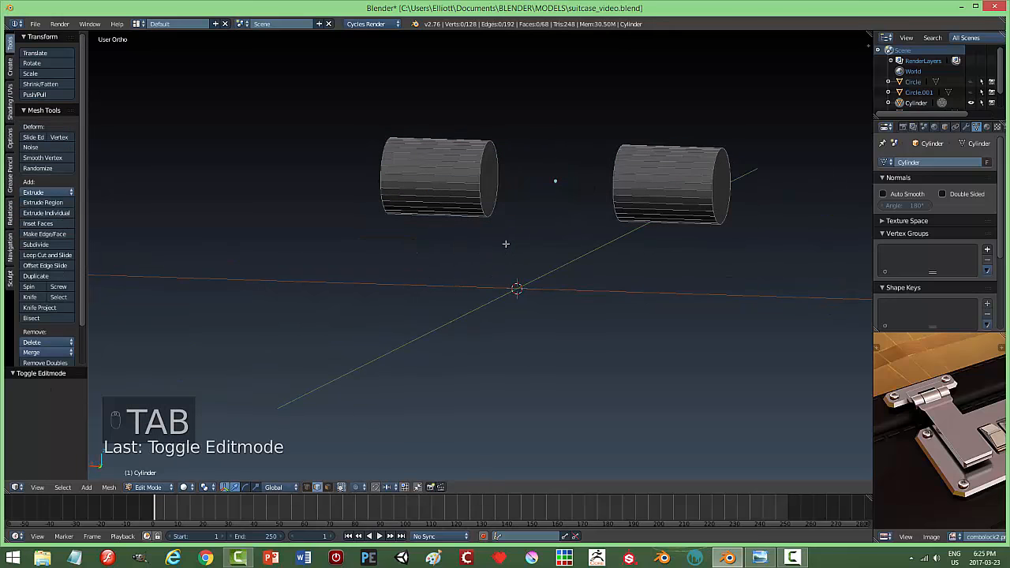
key(KP_1)
key(ctrl+KP_1)
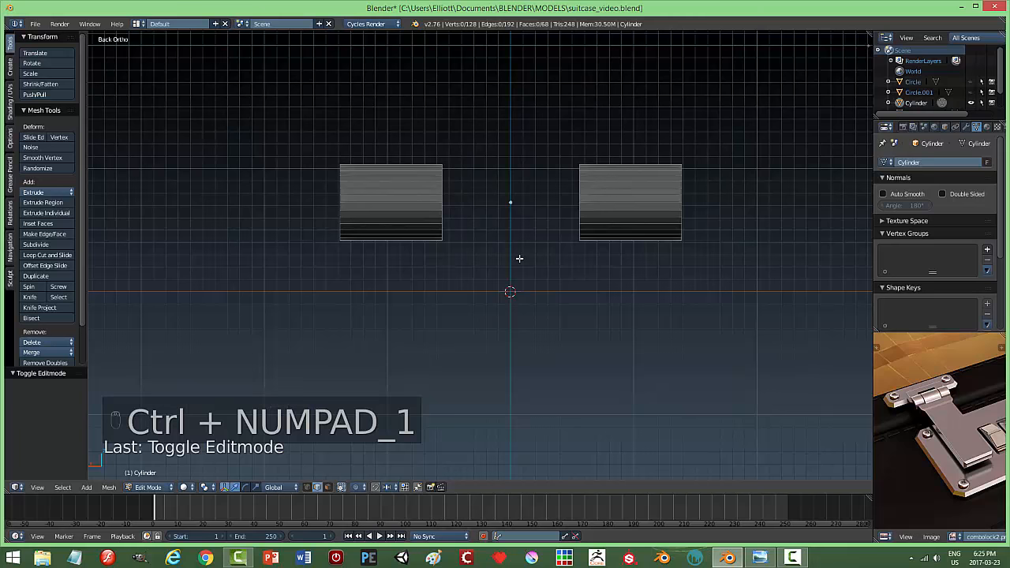
key(KP_1)
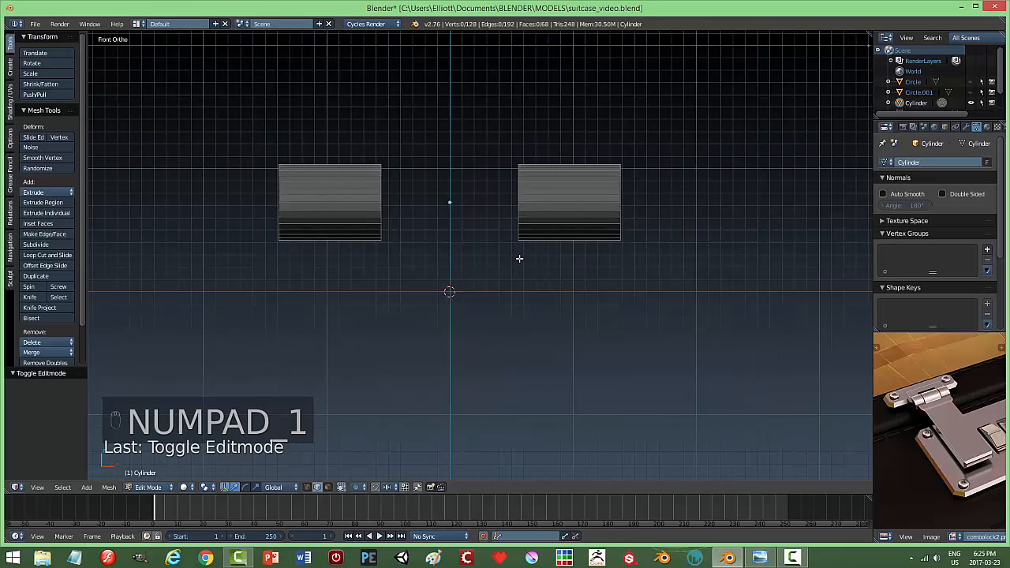
key(ctrl+KP_1)
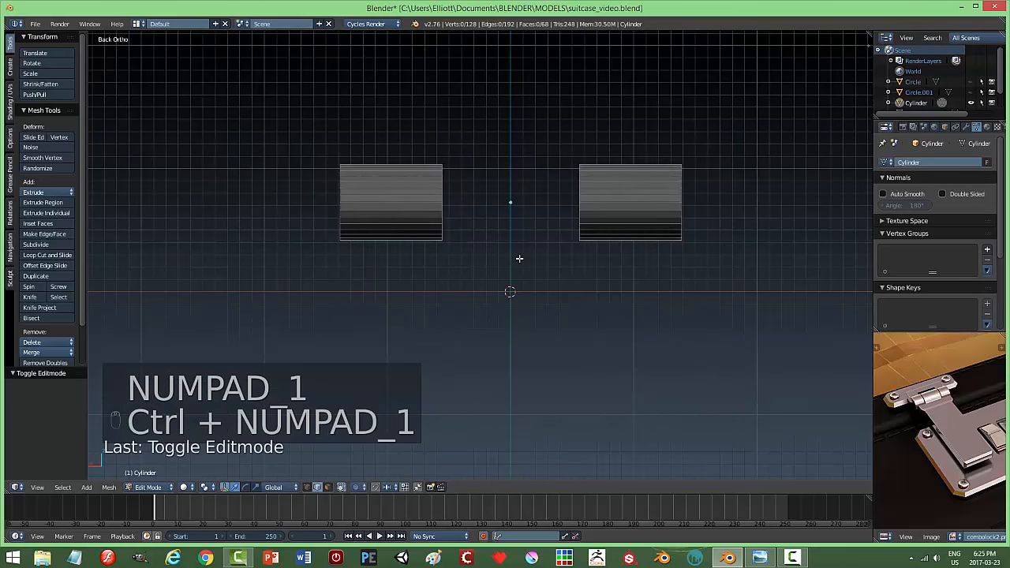
key(Tab)
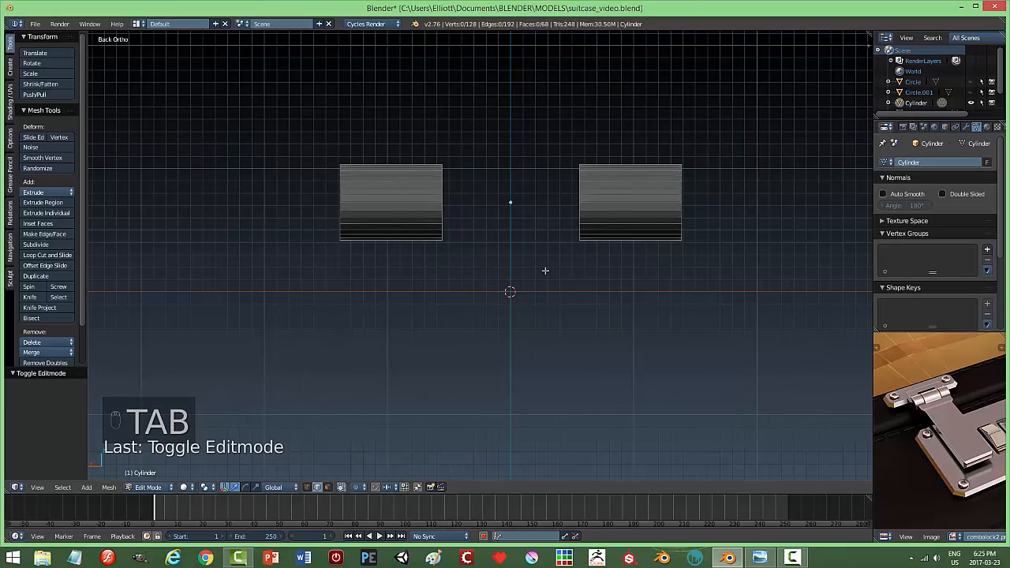
key(ctrl+Tab)
click(525, 282)
scroll(515, 263, up, 2)
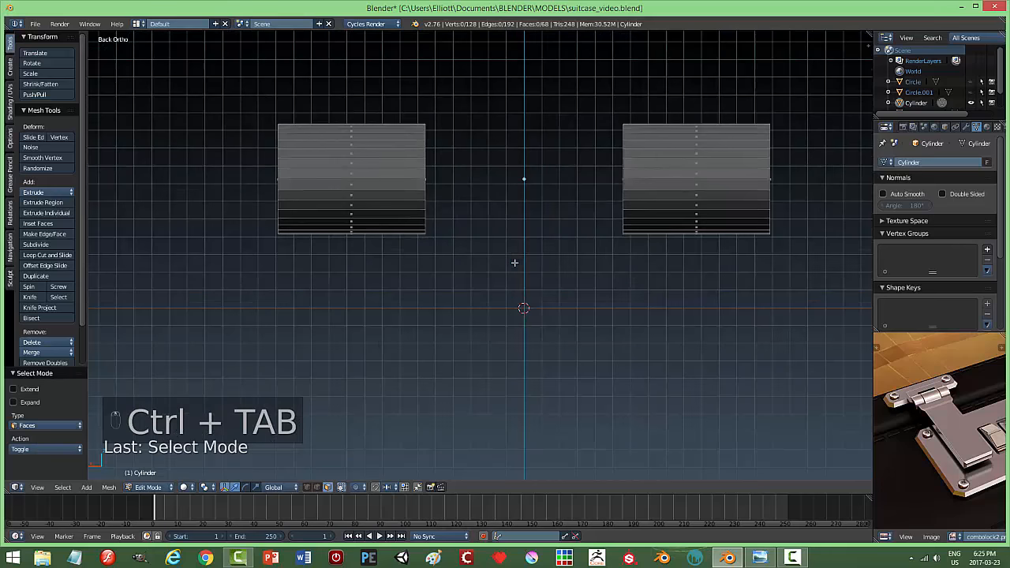
Select five adjacent lengthwise faces on the back side of each barrel section
right_click(395, 173)
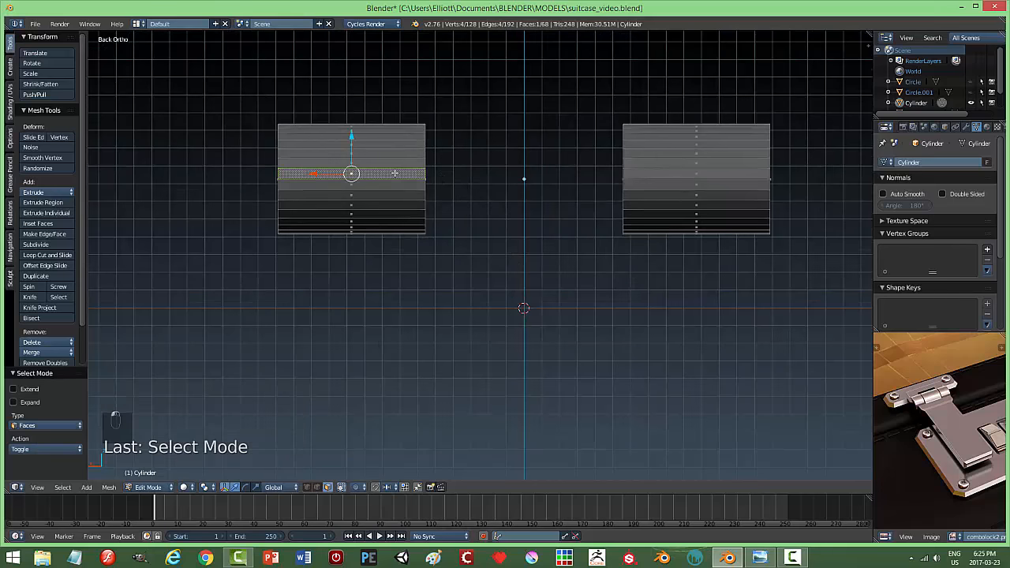
shift+right_click(646, 176)
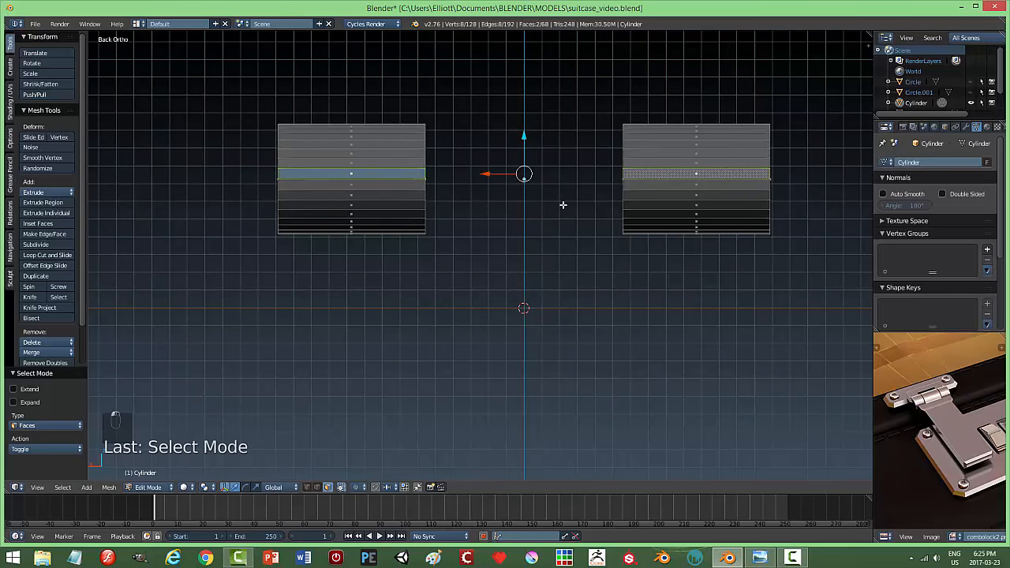
mouse_move(563, 204)
middle_down()
mouse_move(590, 214)
mouse_move(557, 211)
middle_up()
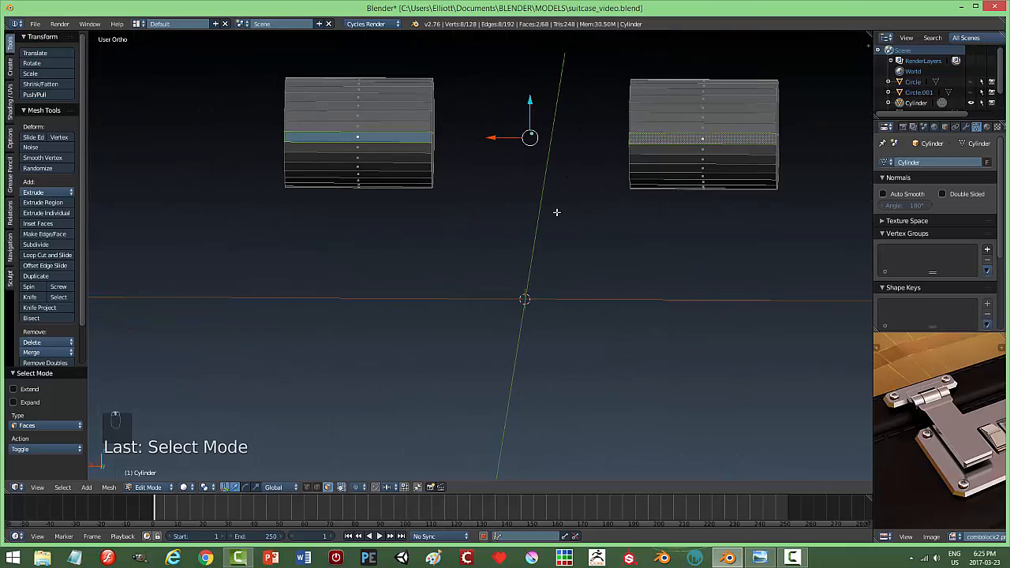
shift+right_click(643, 149)
shift+right_click(414, 150)
shift+right_click(436, 128)
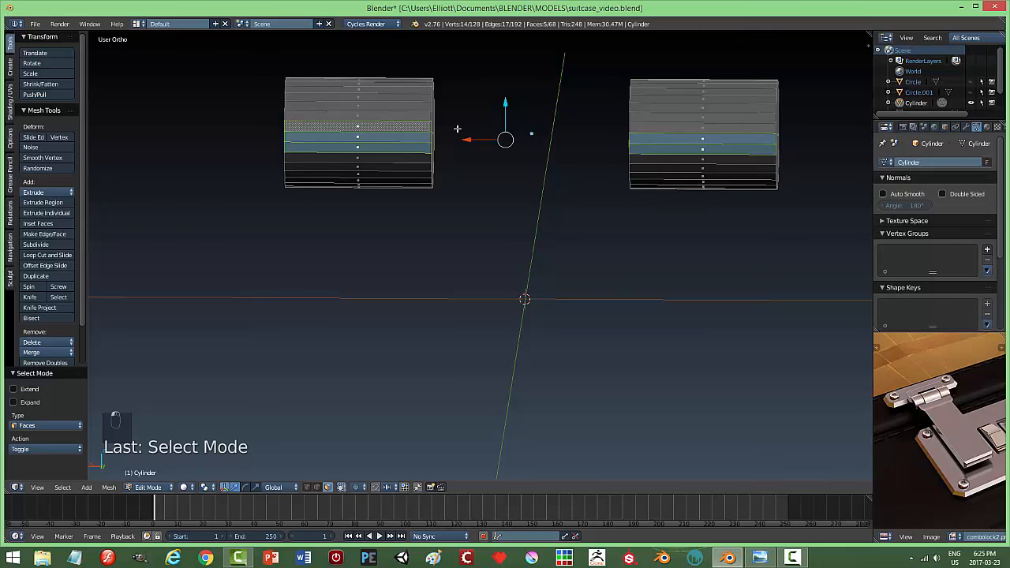
shift+right_click(659, 130)
shift+right_click(421, 117)
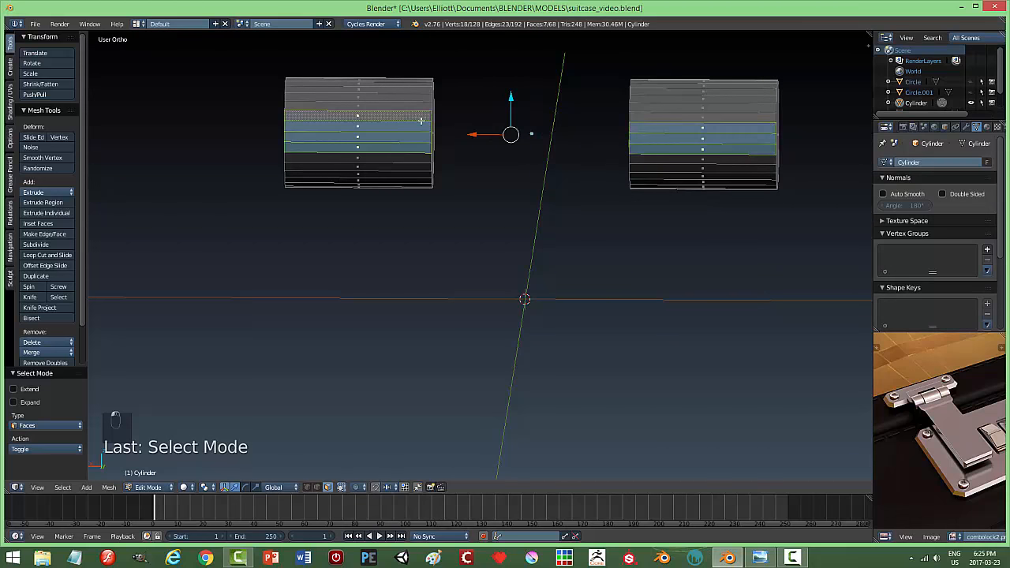
shift+right_click(418, 159)
shift+right_click(637, 157)
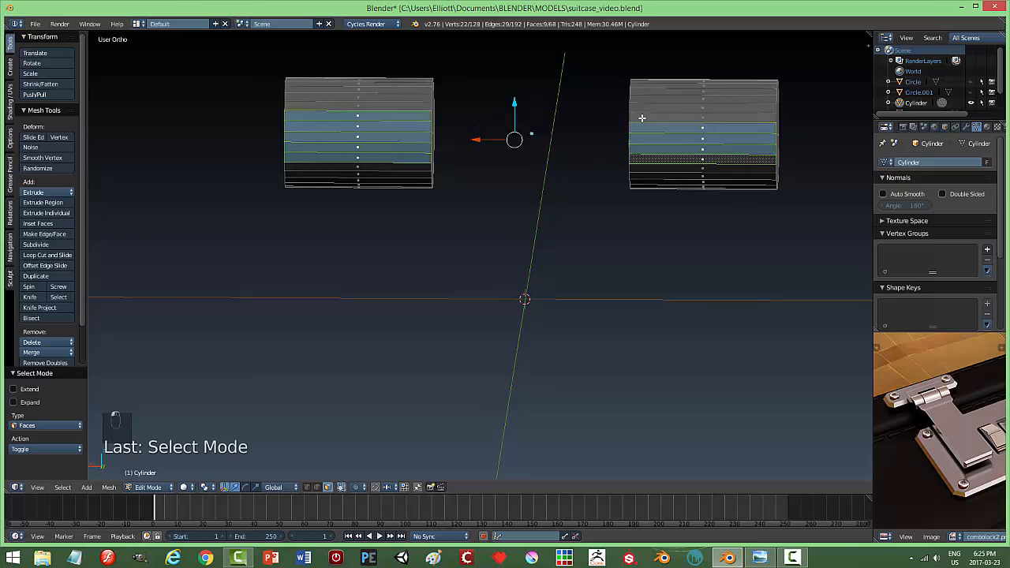
shift+right_click(642, 117)
Extrude the selected back faces of both barrel sections about 0.445 along Y
middle_drag(571, 173, 685, 184)
mouse_move(418, 216)
middle_down()
mouse_move(426, 213)
mouse_move(418, 203)
middle_up()
key(e)
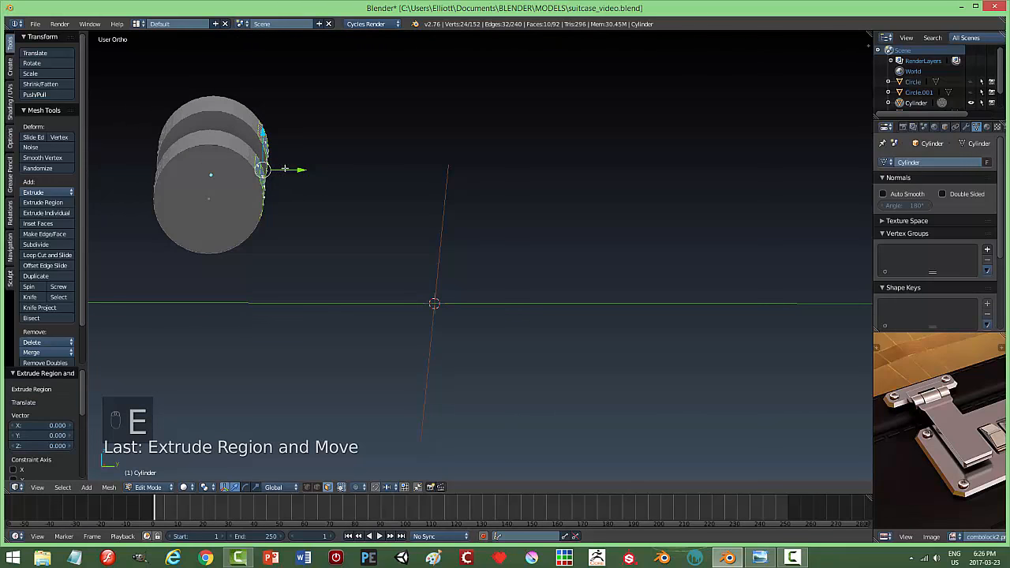
key(y)
click(408, 193)
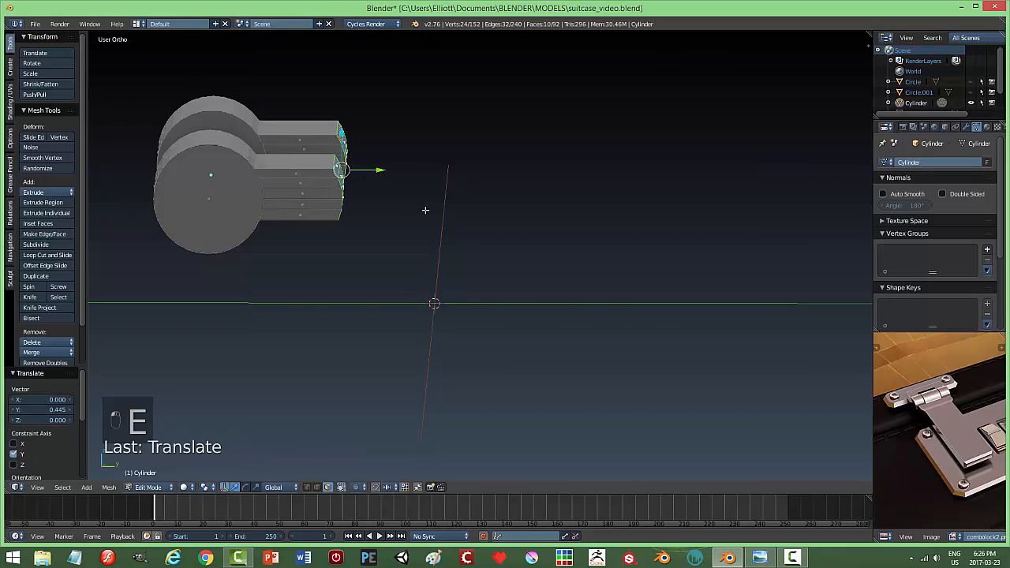
Flatten the extruded end faces by scaling them to 0 along Y
middle_drag(425, 210, 364, 178)
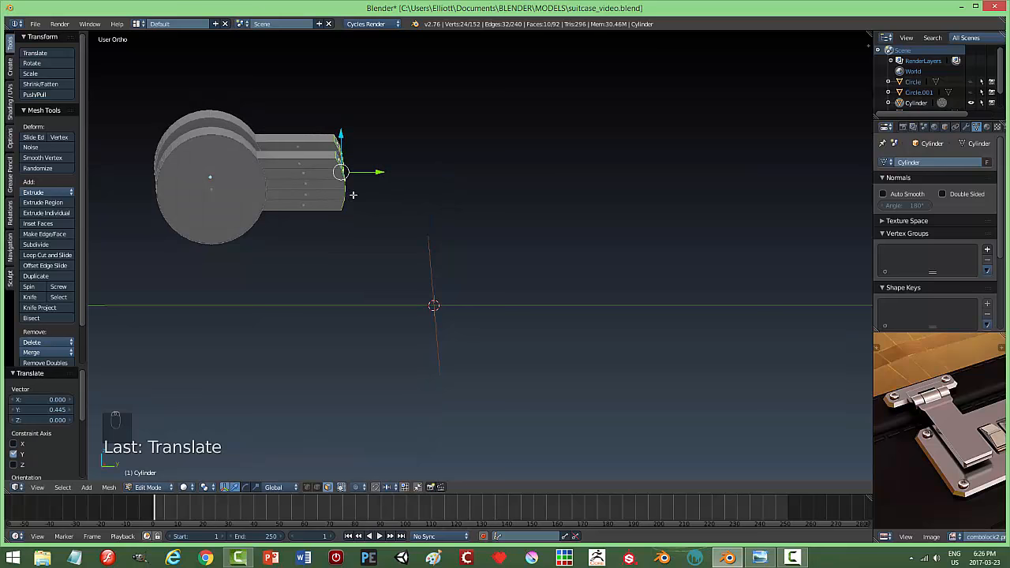
key(s)
key(y)
key(0)
key(Return)
middle_drag(382, 209, 386, 244)
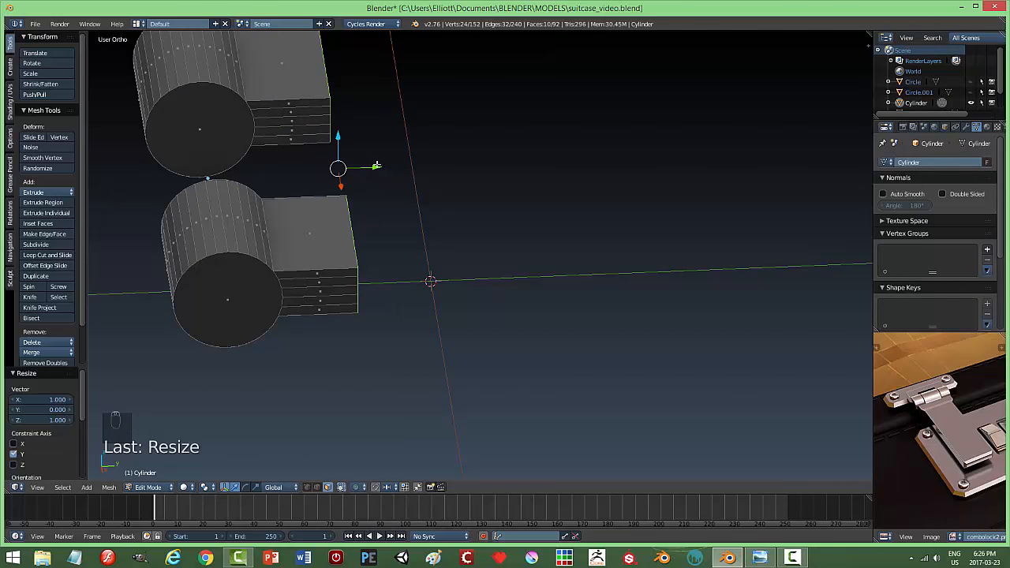
Move the extruded end faces about 0.058 along Y, leave Edit Mode and reveal the hidden hinge parts
drag(377, 165, 389, 169)
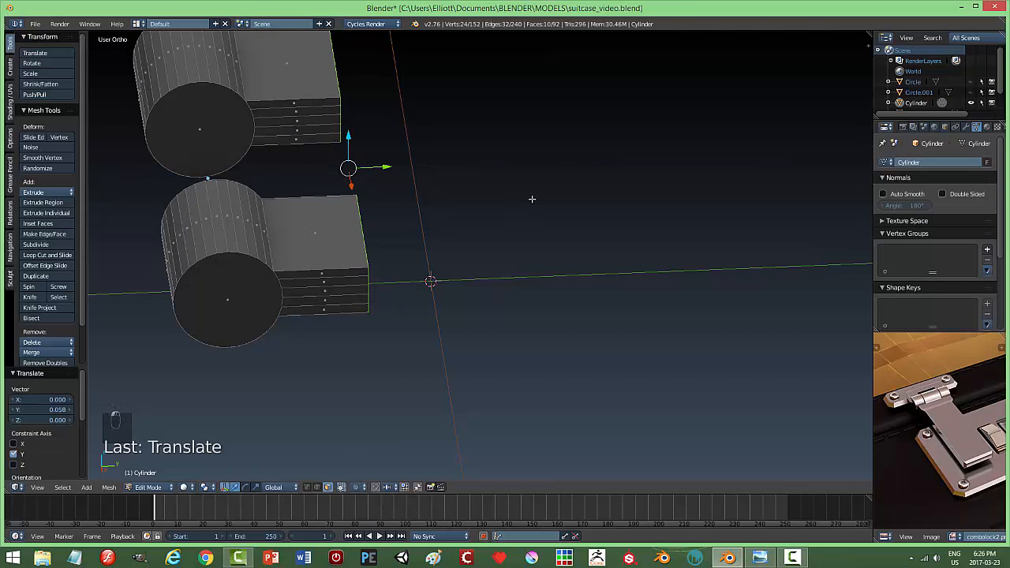
key(alt+h)
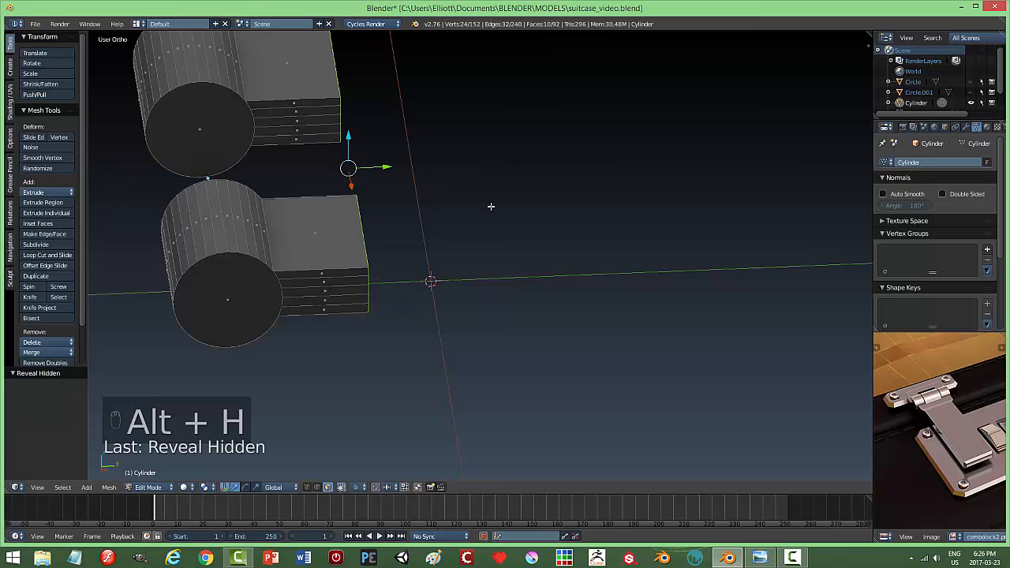
key(a)
key(Tab)
click(425, 206)
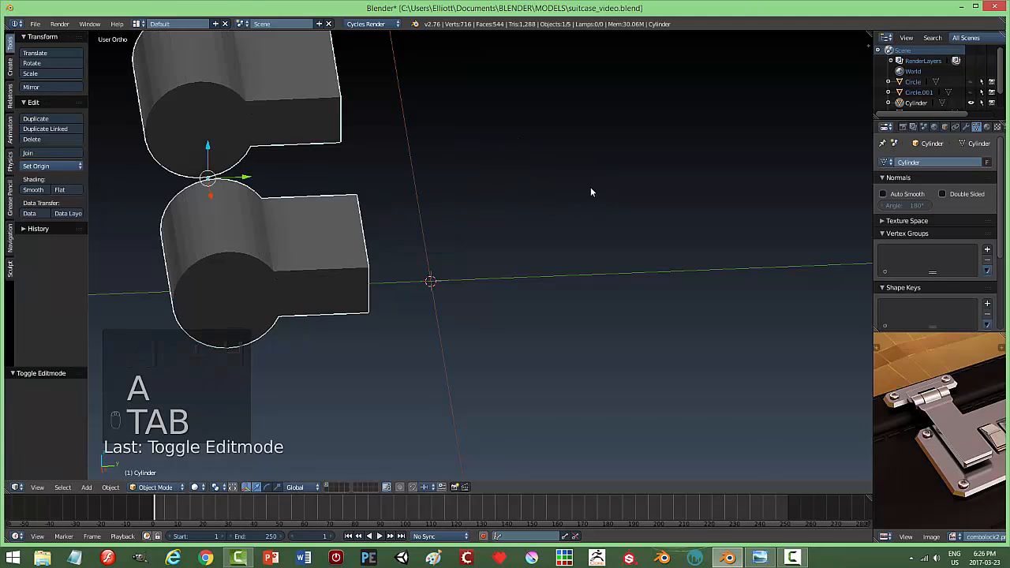
key(alt+h)
Reopen the two barrel sections in Edit Mode and add a centred loop cut across the near section's extruded tab
middle_drag(518, 221, 420, 232)
right_click(377, 128)
right_click(389, 127)
key(Tab)
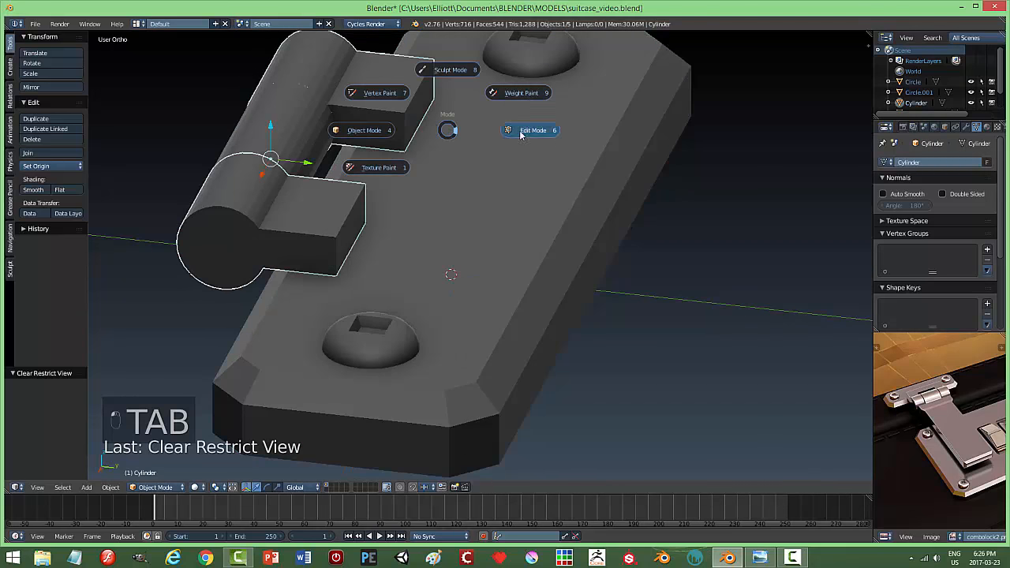
click(521, 134)
middle_drag(521, 135, 429, 176)
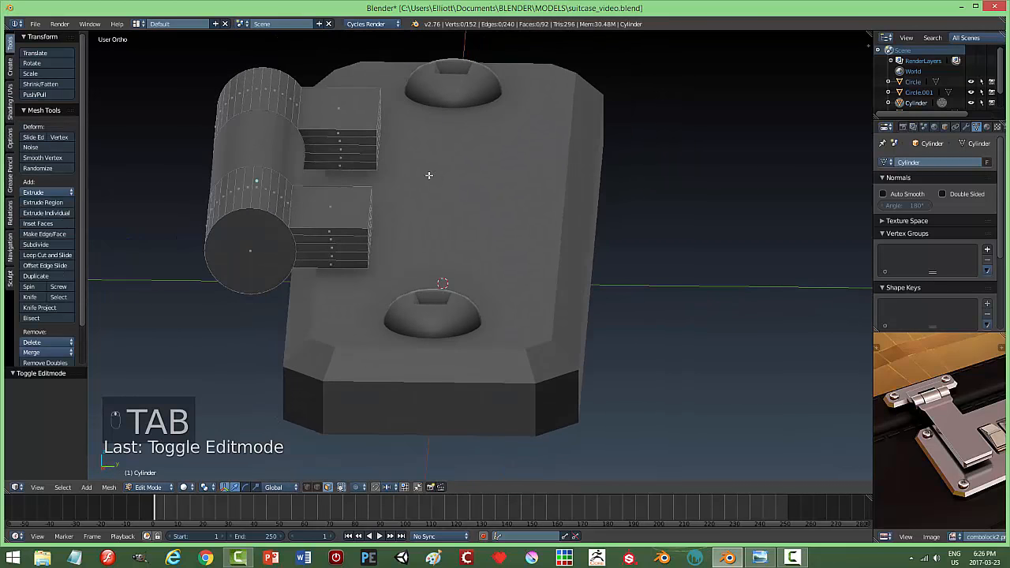
key(ctrl+r)
click(329, 198)
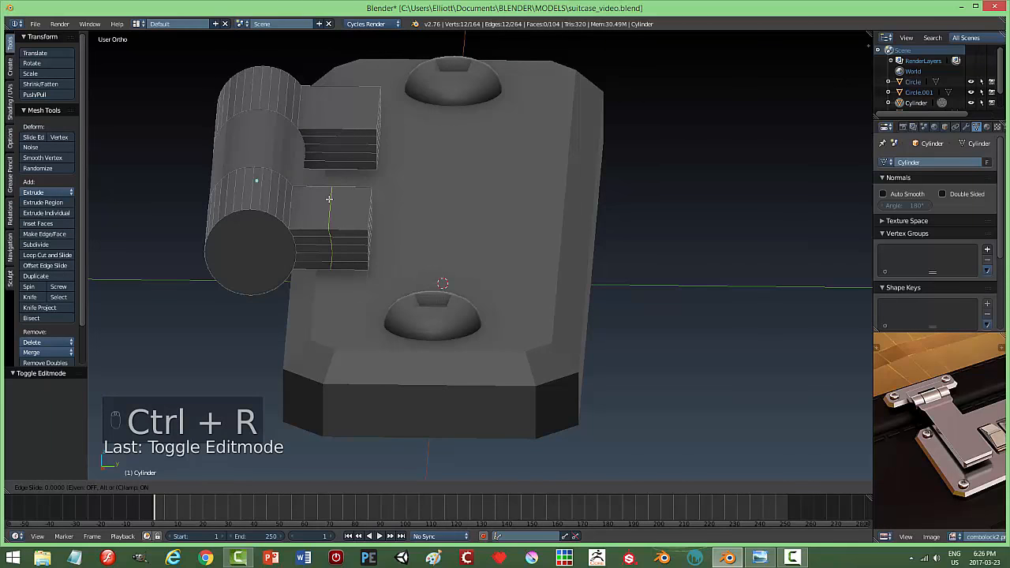
click(345, 124)
right_click(345, 117)
key(a)
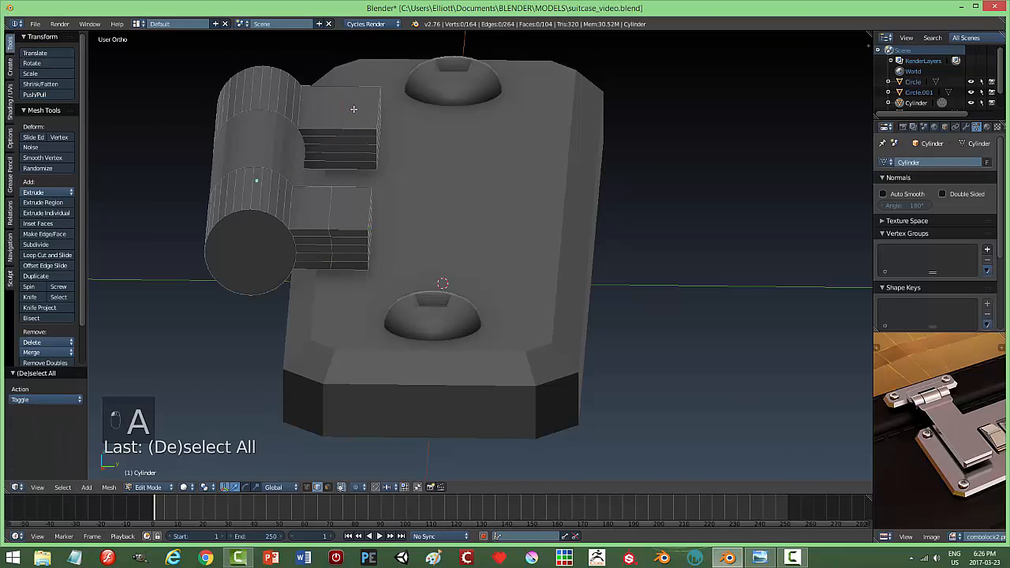
Add a centred loop cut across the far section's extruded tab and flatten it to 0 along Y
key(ctrl+r)
click(354, 109)
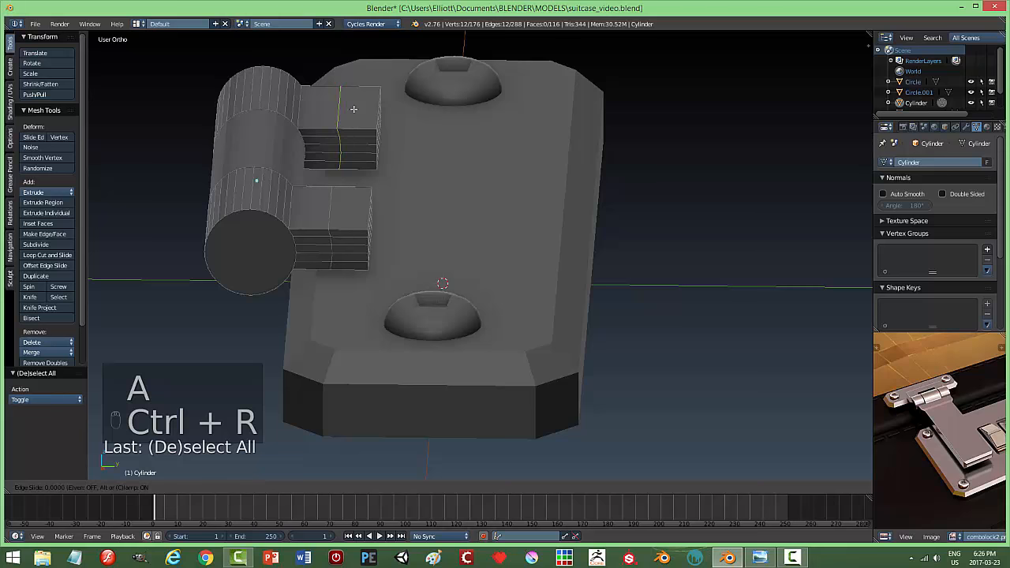
click(354, 109)
key(s)
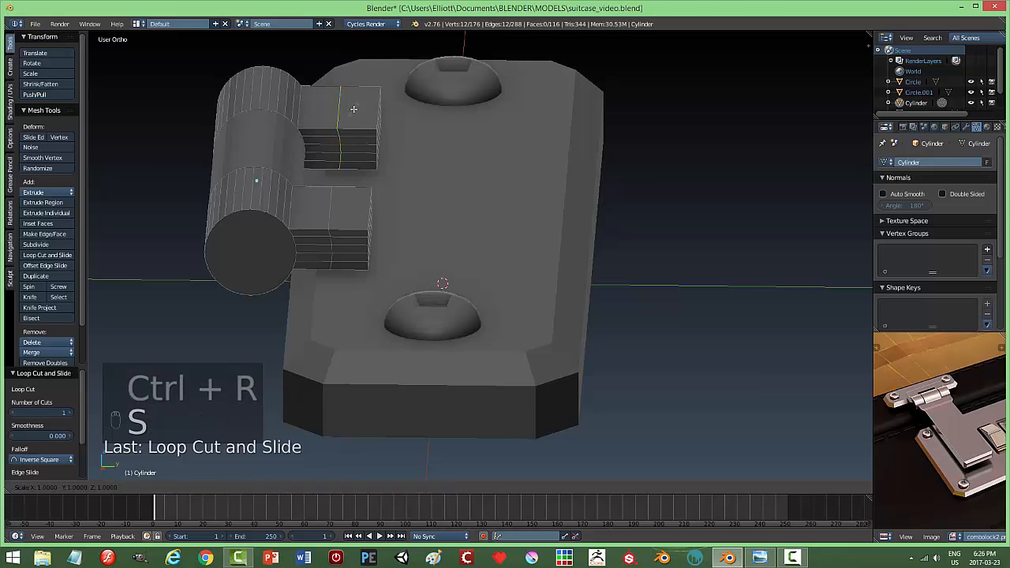
key(y)
click(353, 109)
Flatten the edge loop across the near section's tab by scaling it to 0 along Y
alt+right_click(333, 206)
text(s)
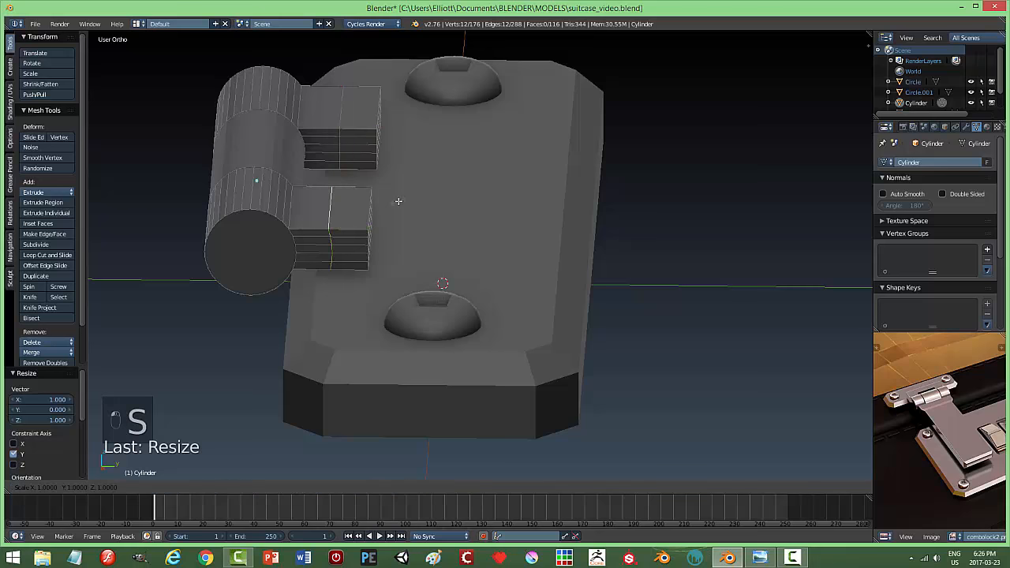
text(y0)
click(398, 201)
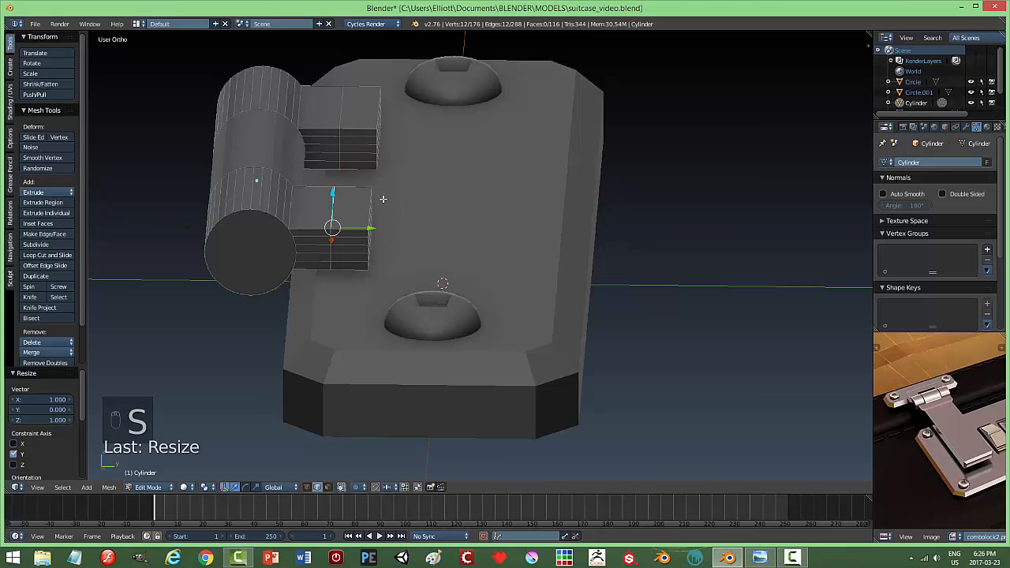
Dissolve the five stacked faces on the outer half of the far tab's near side into a single face
middle_drag(384, 198, 408, 190)
key(a)
key(ctrl+Tab)
click(401, 193)
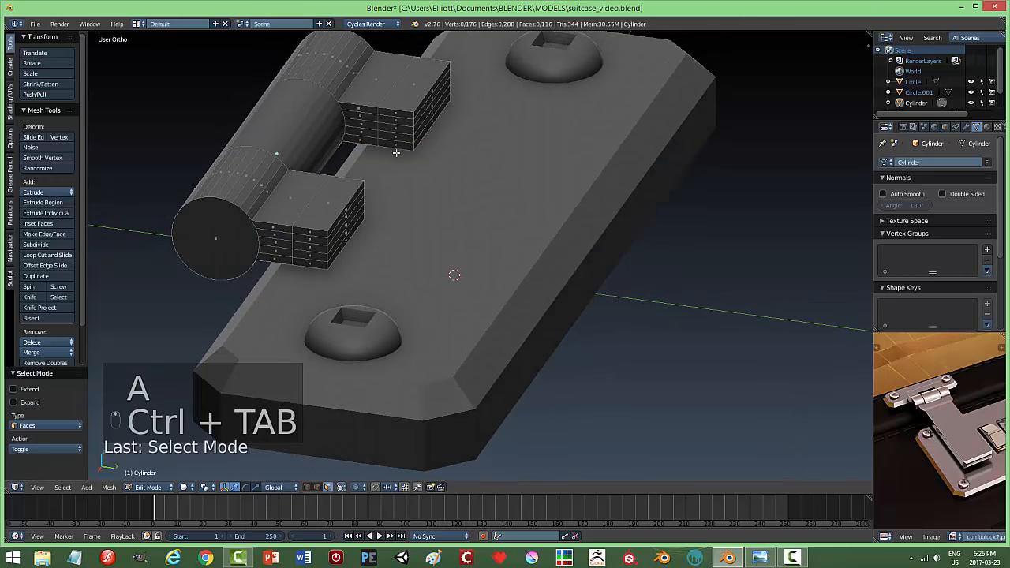
right_click(397, 117)
scroll(436, 177, up, 2)
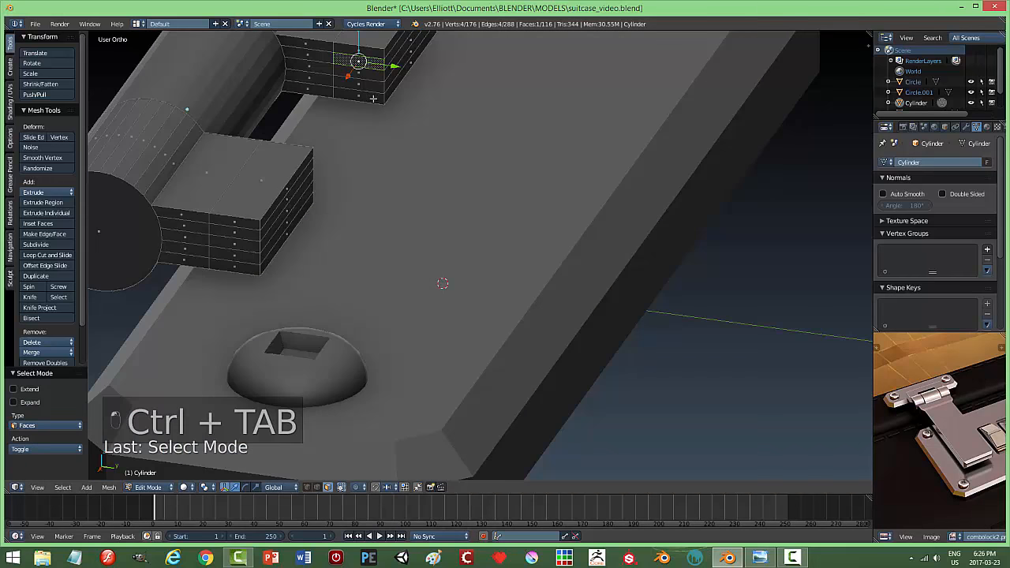
shift+right_click(370, 76)
shift+right_click(368, 87)
shift+right_click(370, 95)
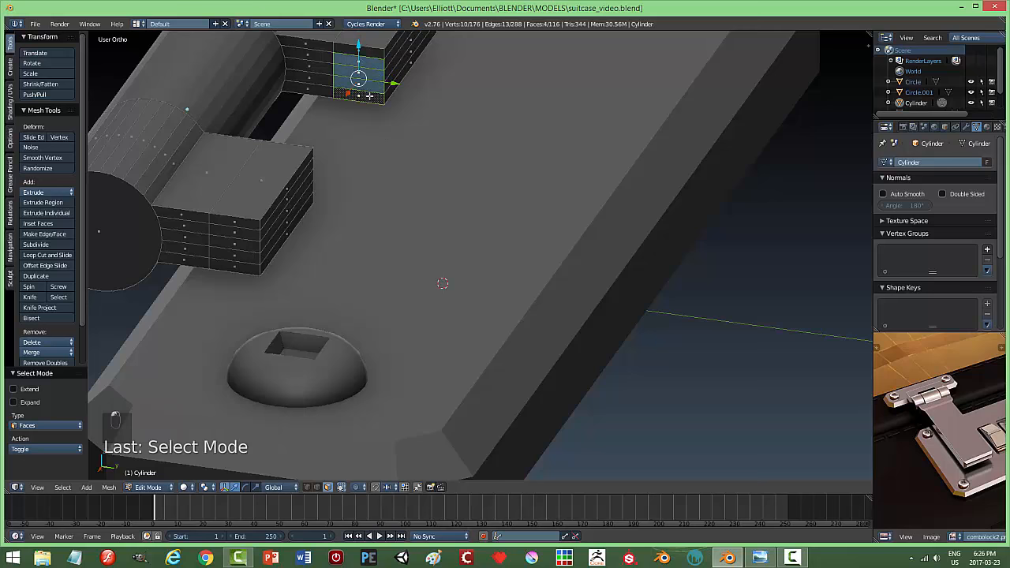
shift+right_click(376, 51)
key(x)
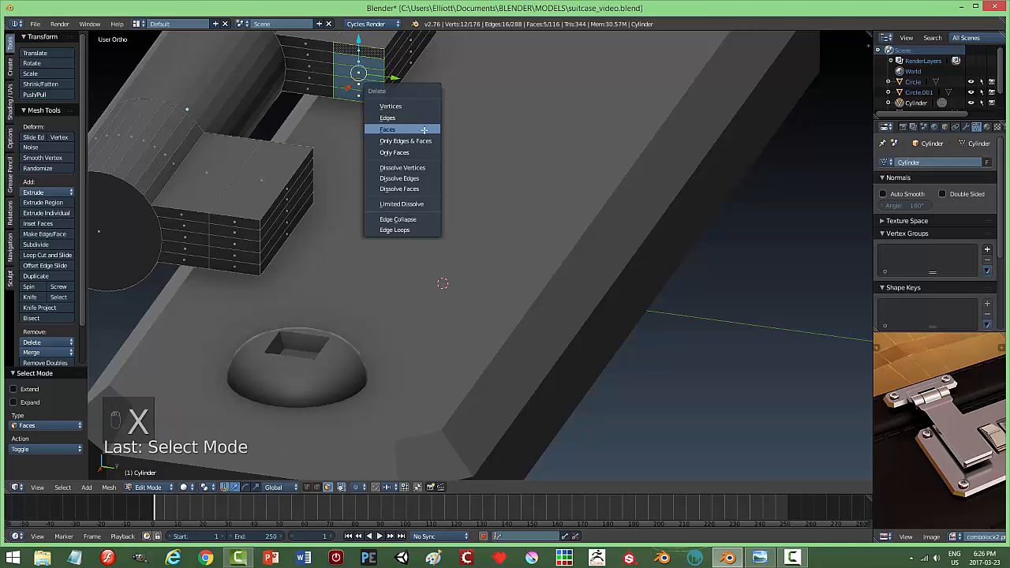
click(410, 189)
Dissolve the five matching faces on the other tab's gap side into a single face
middle_drag(410, 189, 551, 89)
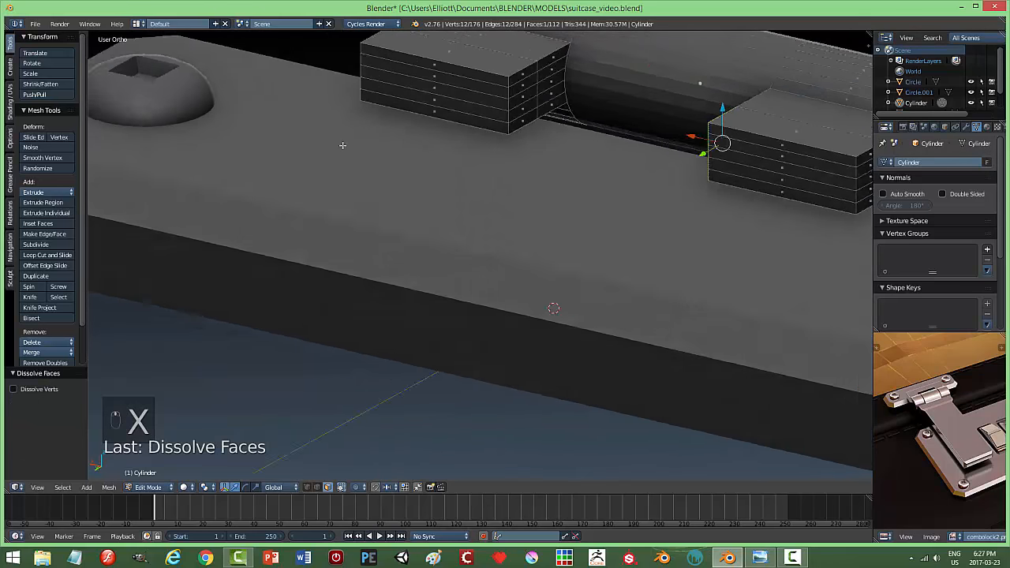
right_click(550, 90)
shift+right_click(564, 97)
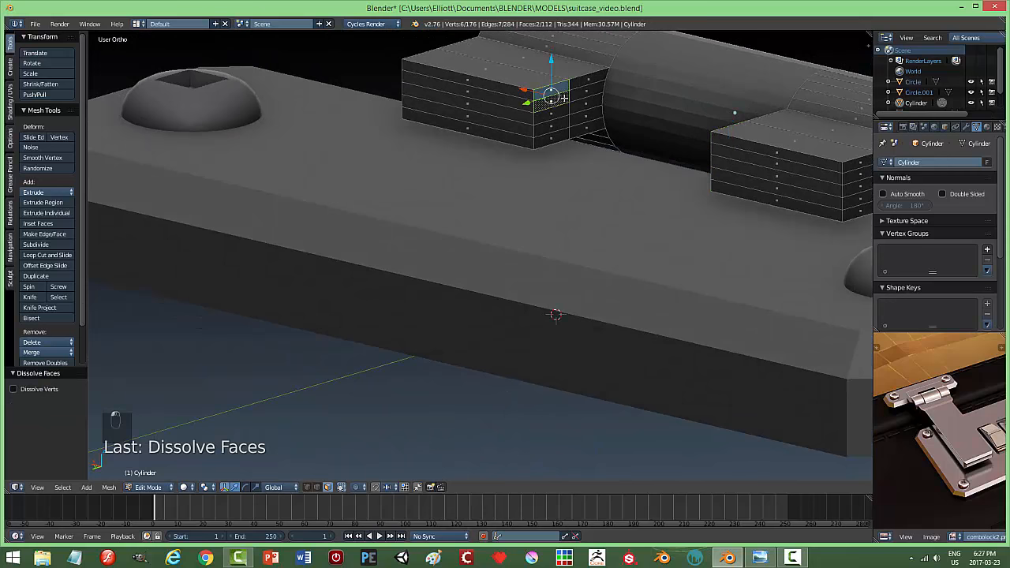
shift+right_click(560, 112)
shift+right_click(561, 123)
shift+right_click(562, 136)
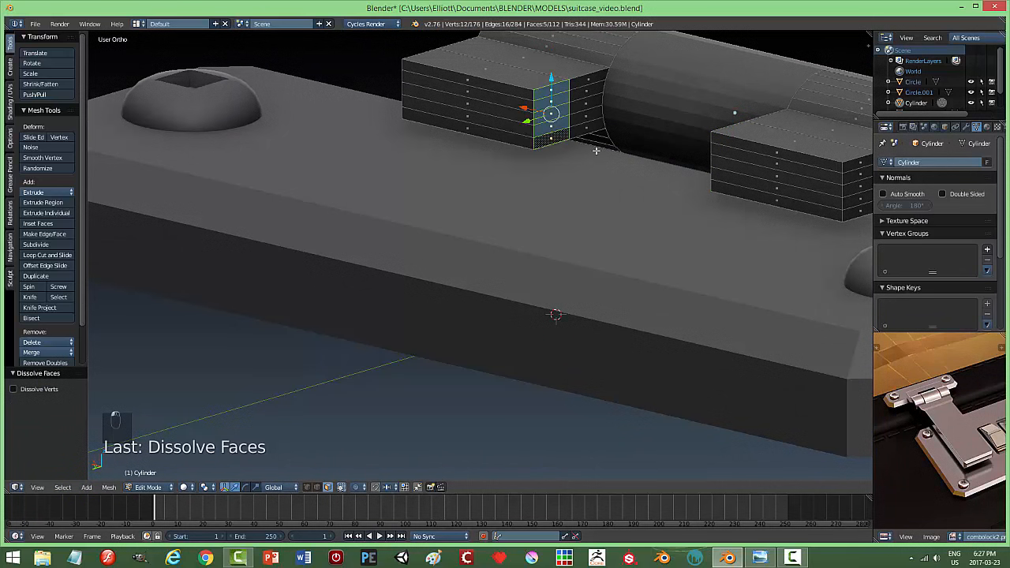
key(x)
click(590, 161)
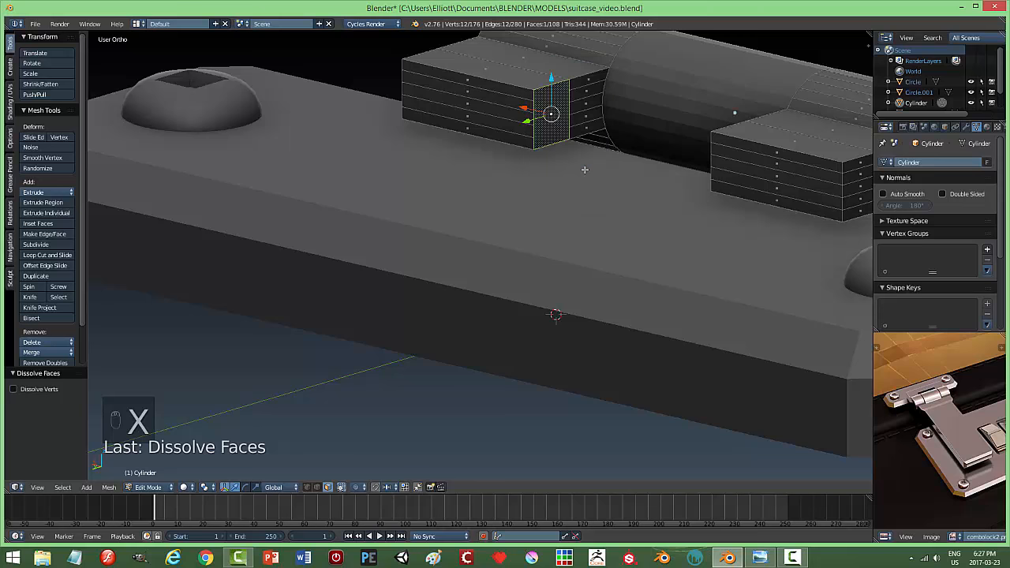
Extrude the two facing dissolved faces toward each other by scaling them to about 0.154 along X
middle_drag(588, 172, 707, 170)
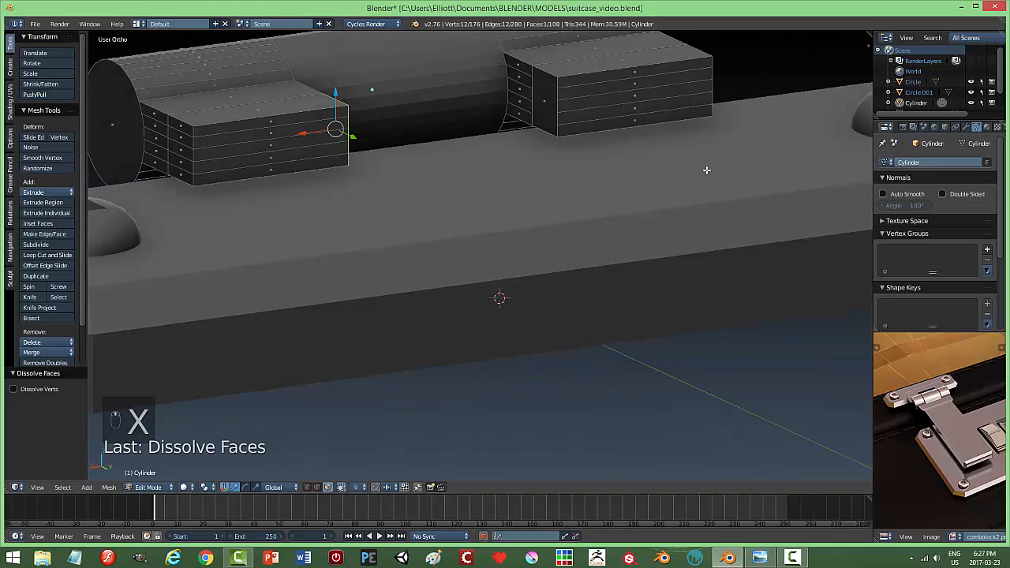
middle_drag(579, 174, 561, 174)
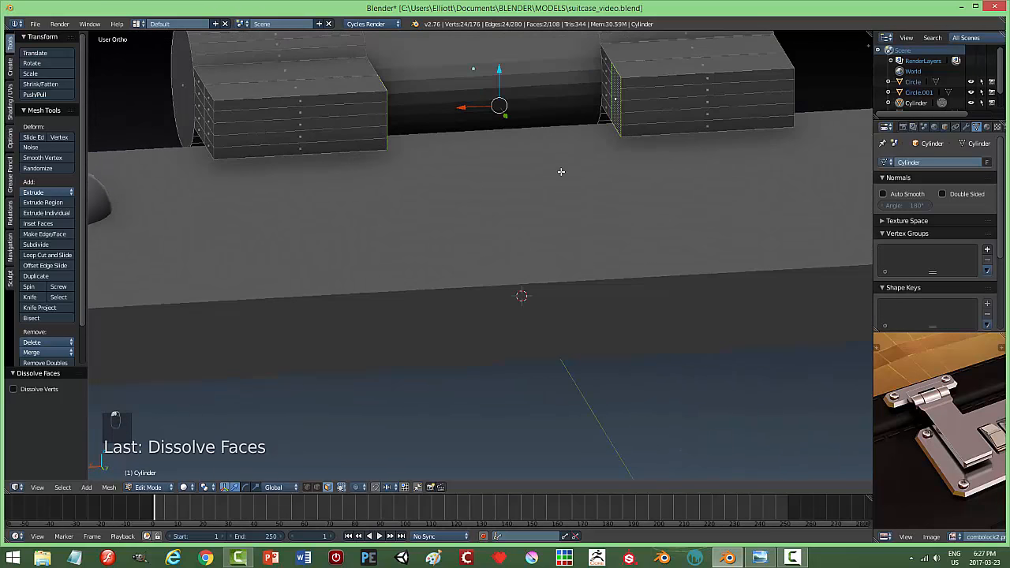
key(e)
right_click(561, 171)
key(s)
key(x)
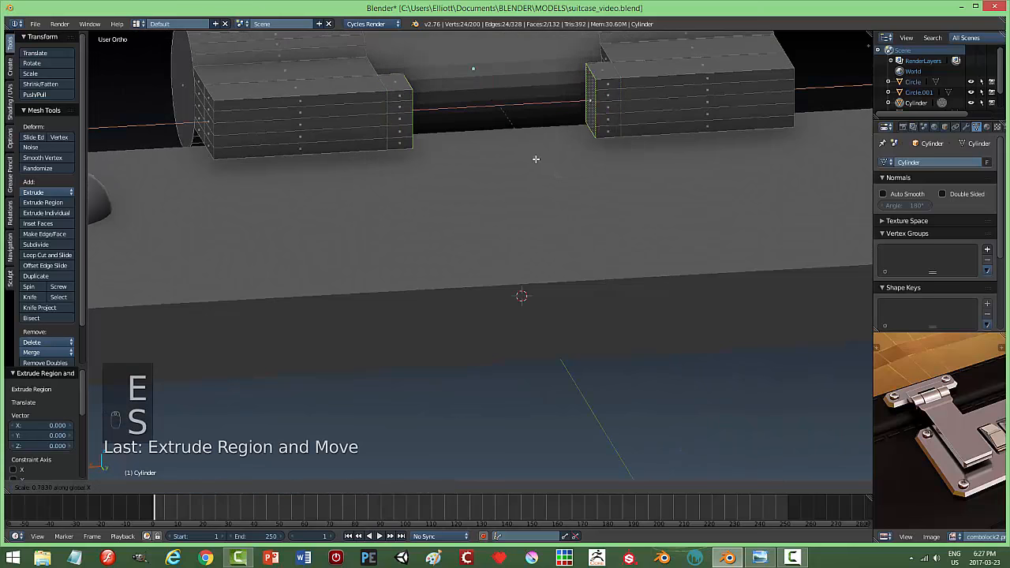
click(501, 117)
Delete the two facing end faces of the extruded tab extensions
middle_drag(544, 168, 520, 161)
key(x)
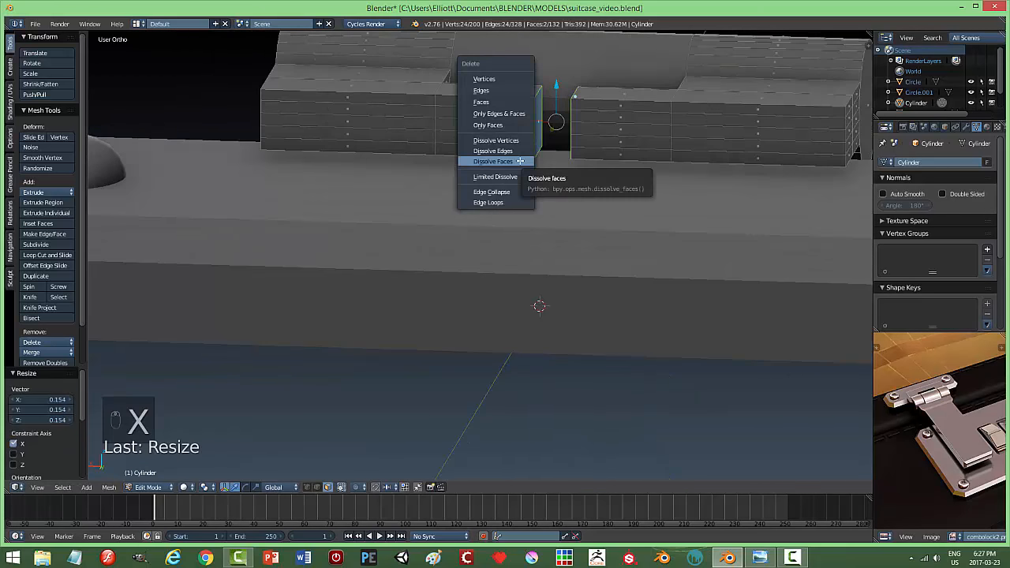
click(509, 103)
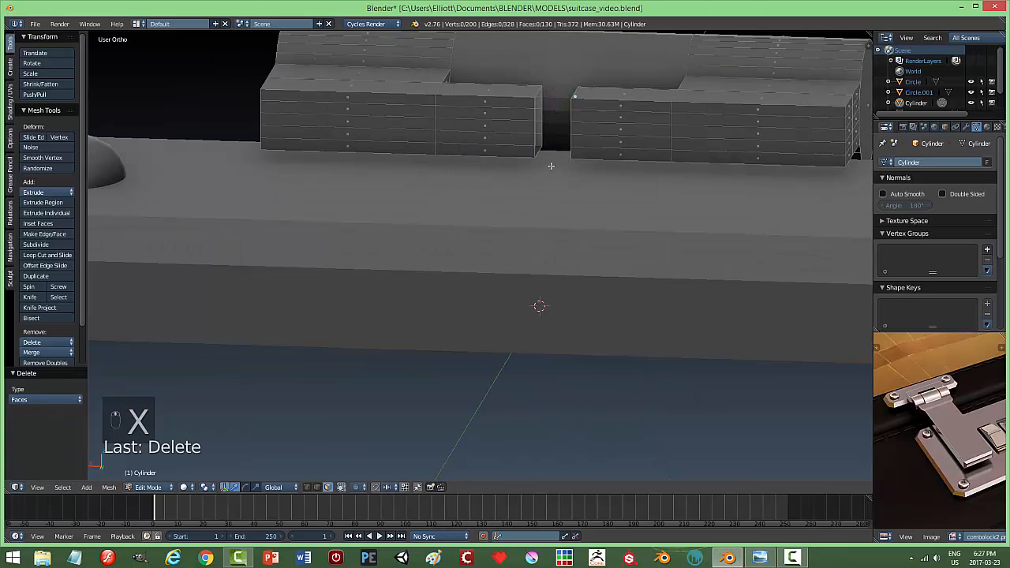
Join the two tab extensions by bridging their open edge loops, and return to Object Mode
middle_drag(551, 166, 573, 167)
key(ctrl+Tab)
click(550, 159)
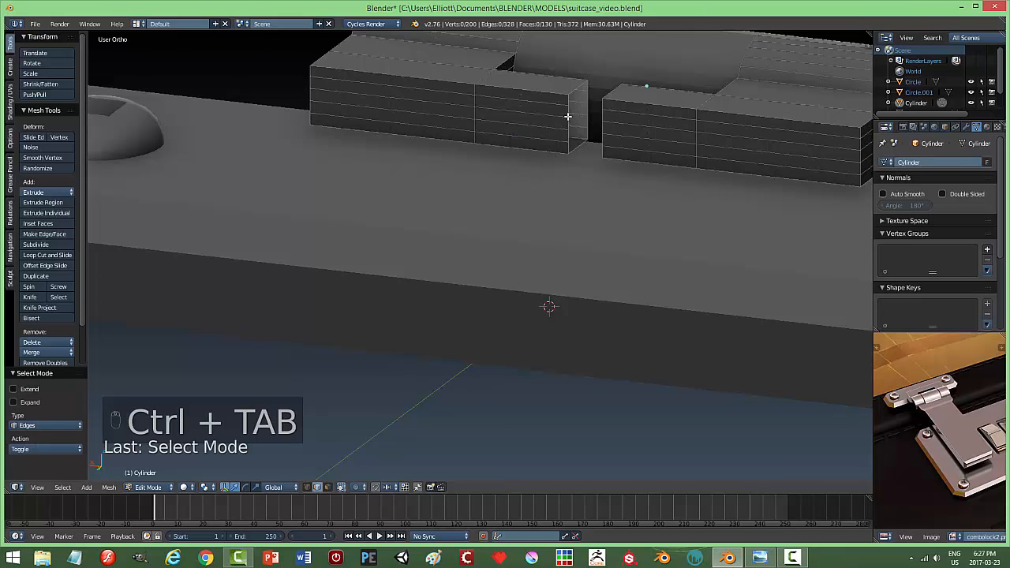
alt+right_click(570, 111)
alt+right_click(571, 93)
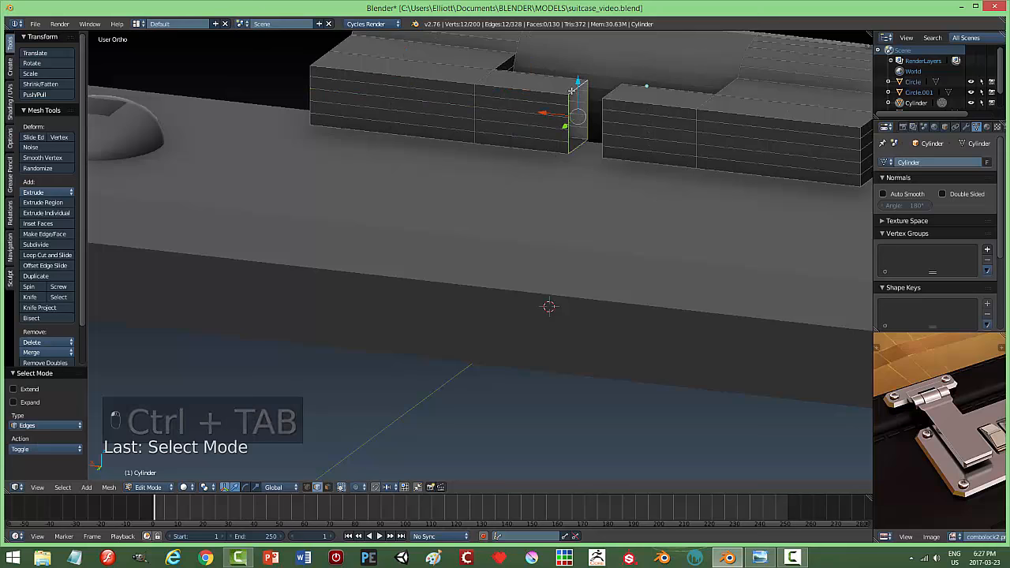
middle_drag(598, 159, 620, 157)
alt+shift+right_click(529, 94)
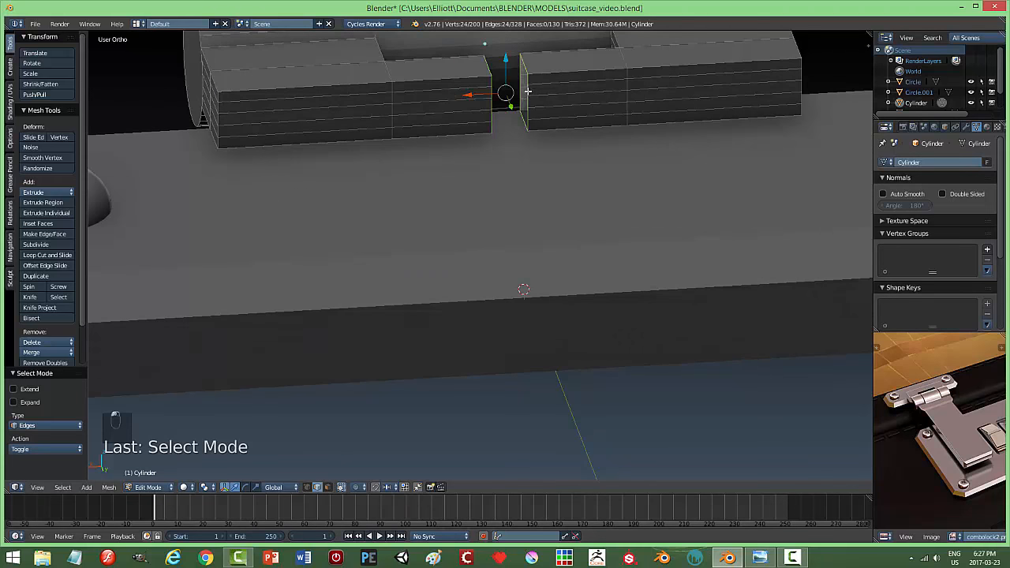
middle_drag(542, 136, 535, 140)
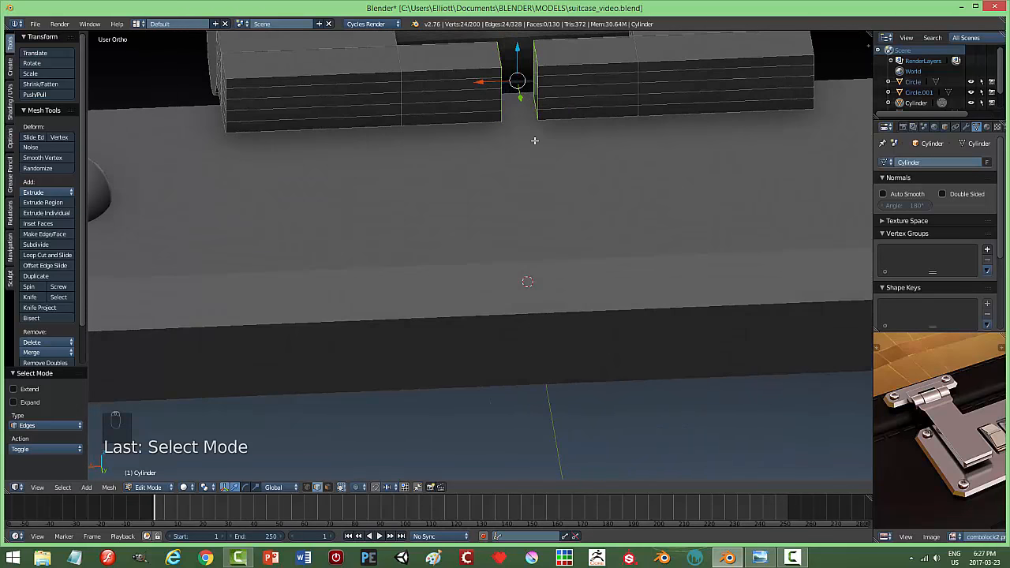
key(ctrl+e)
click(529, 231)
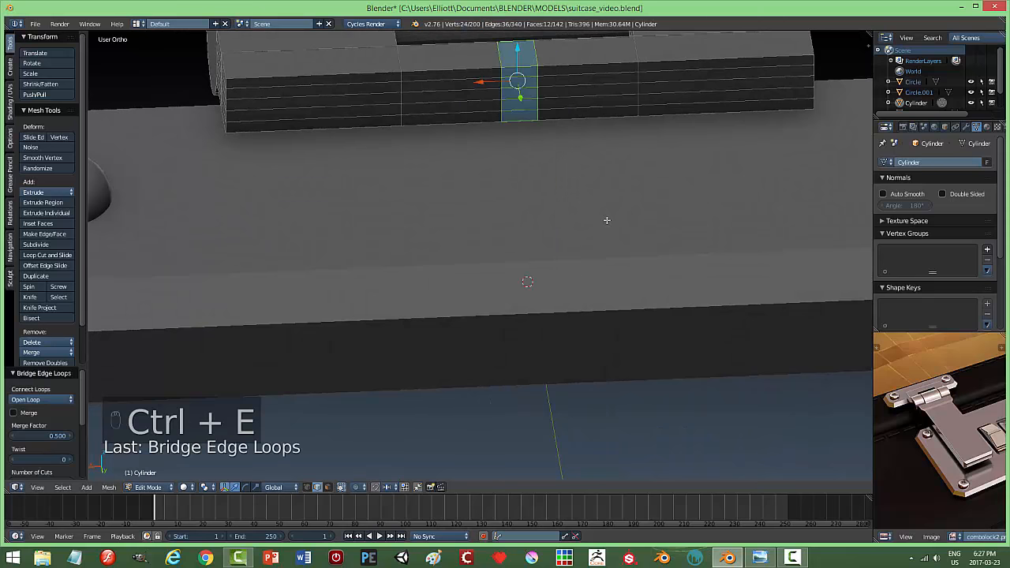
key(a)
key(Tab)
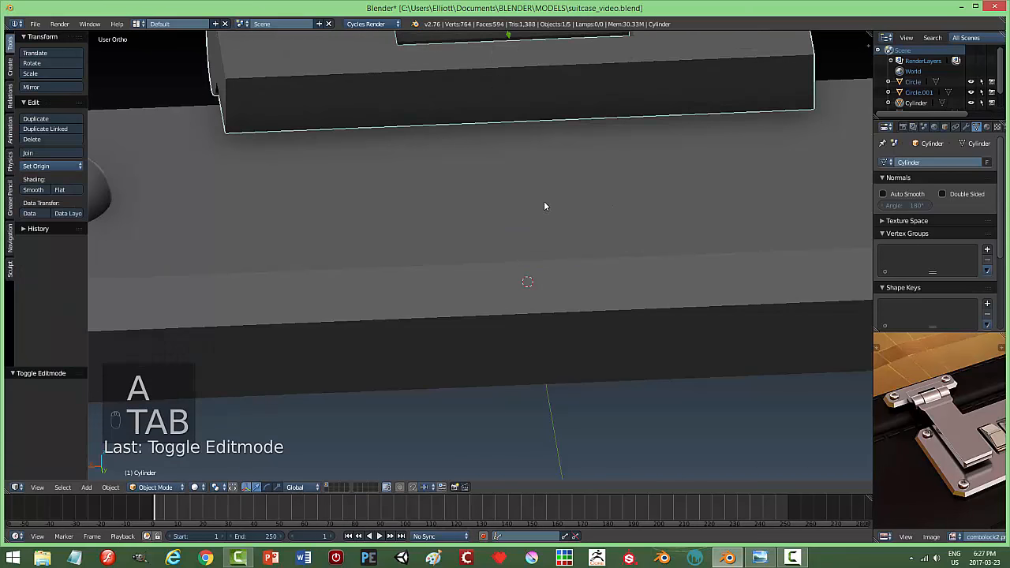
Hide the bevelled plate and the middle barrel section
scroll(542, 199, down, 4)
middle_drag(515, 194, 654, 212)
right_click(464, 226)
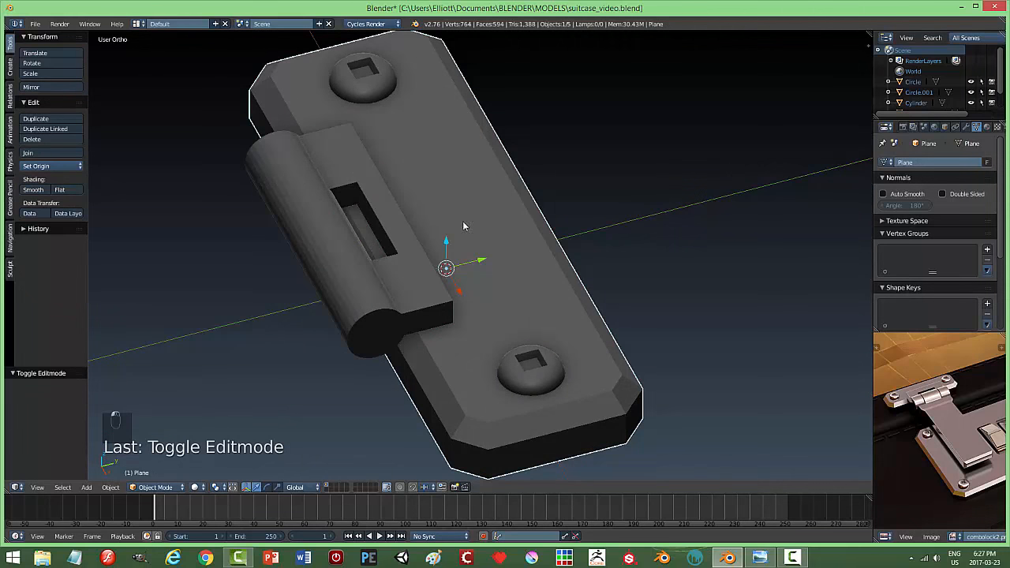
shift+right_click(341, 239)
key(h)
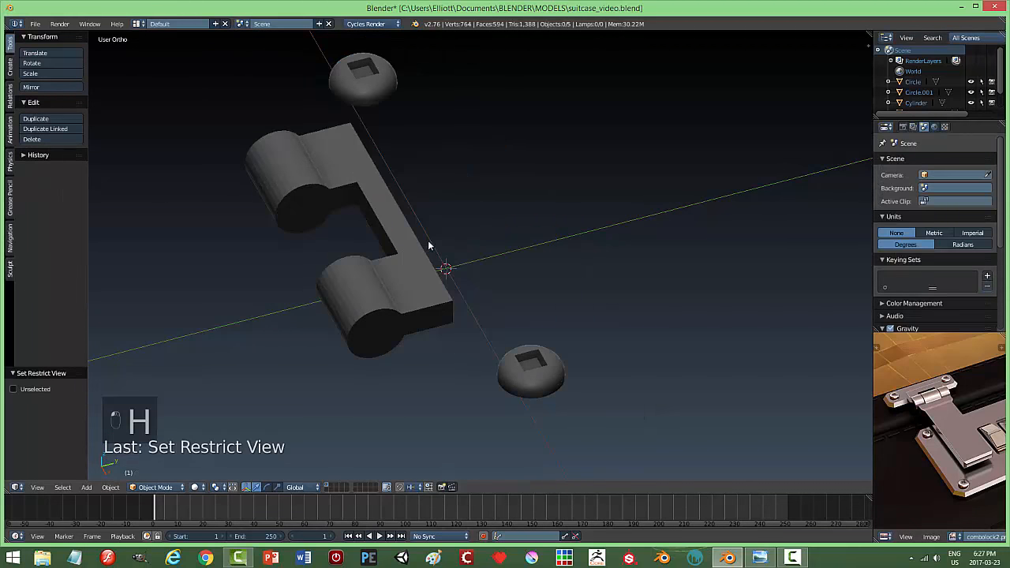
Hide both bolt heads, leaving only the joined outer barrel sections in view
middle_drag(444, 255, 426, 201)
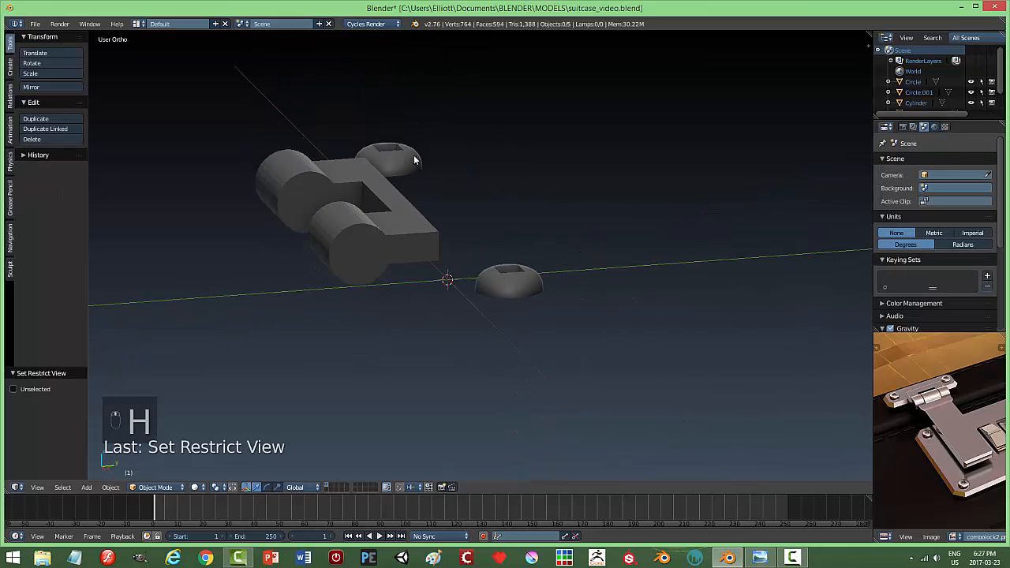
right_click(410, 158)
shift+right_click(515, 289)
key(h)
middle_drag(604, 284, 681, 323)
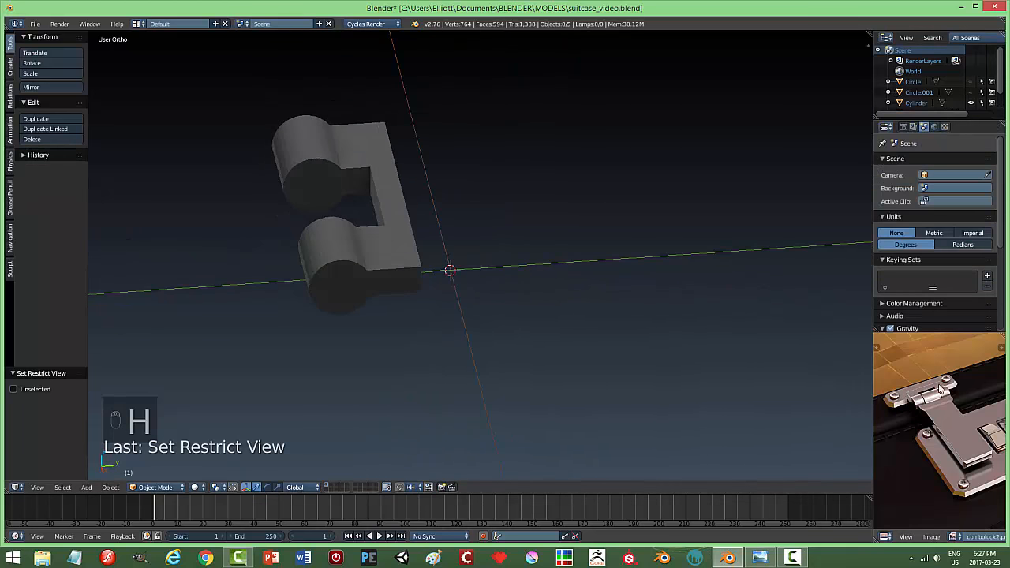
scroll(932, 396, up, 2)
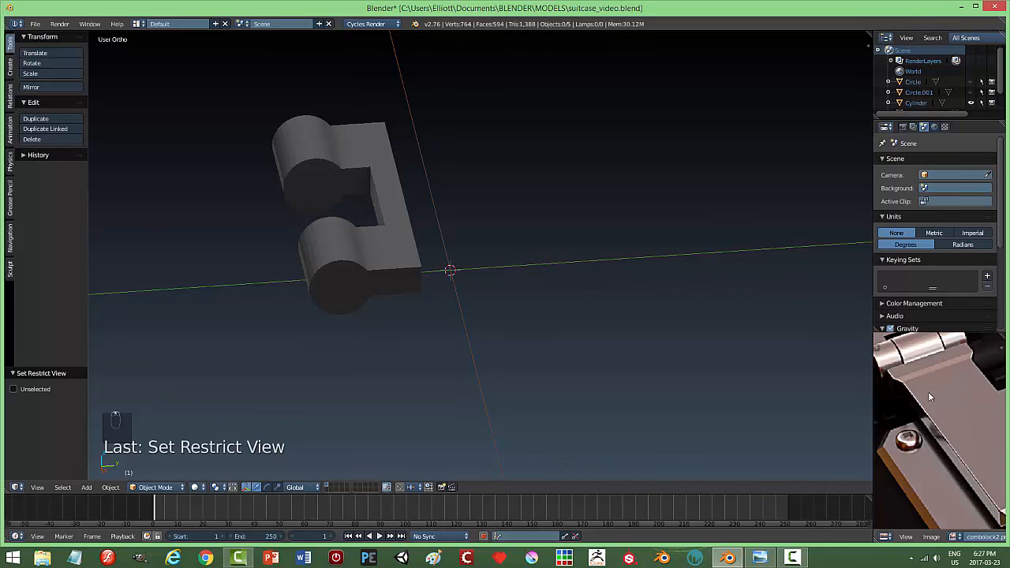
Apply the rotation and scale of the joined outer barrel object
middle_drag(924, 375, 947, 439)
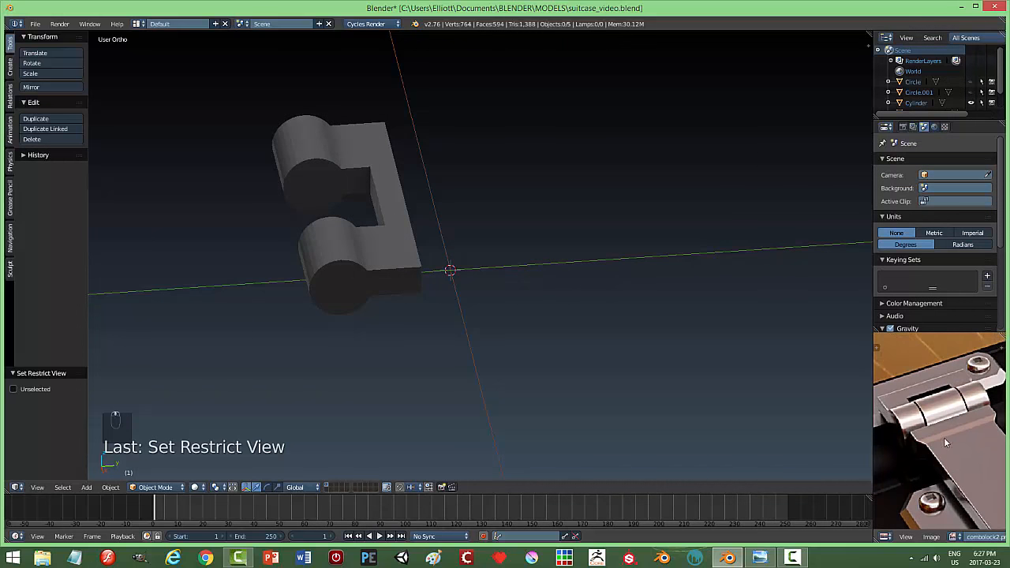
right_click(332, 301)
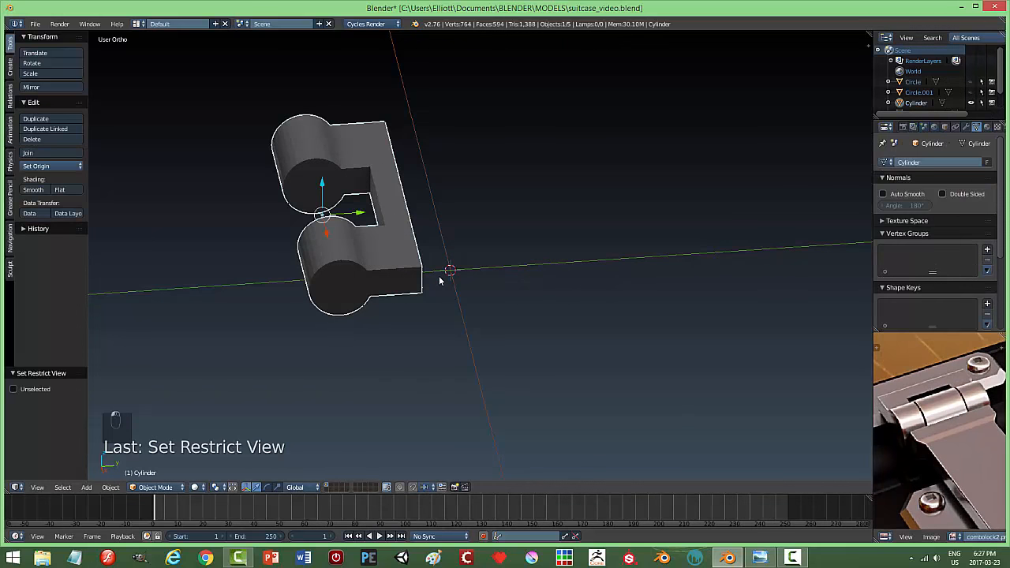
click(112, 489)
mouse_move(126, 412)
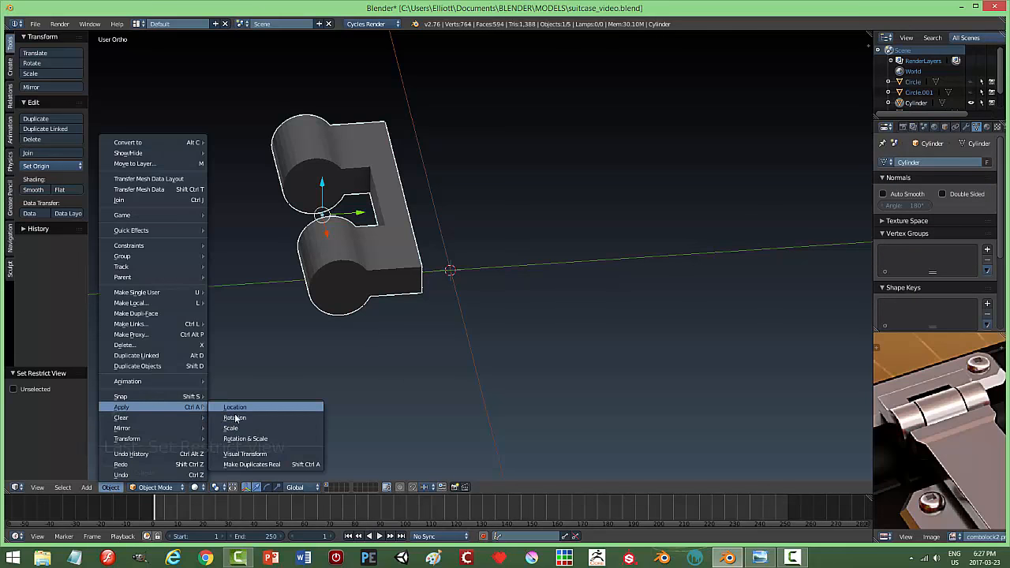
click(252, 436)
In Edit Mode with edge selection, select one barrel section's outer end rim and the upper and lower outline edges of the adjoining tab
key(Tab)
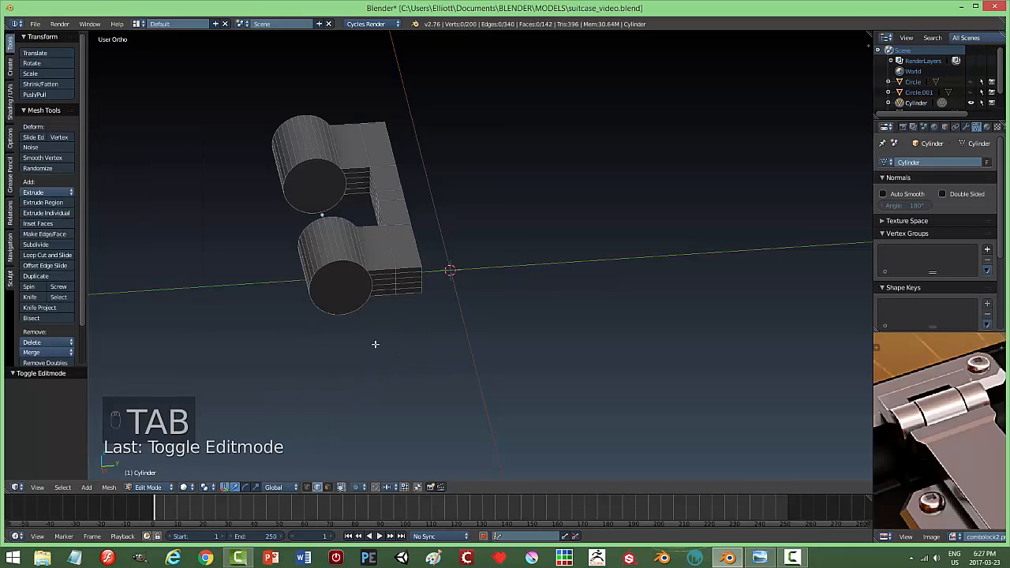
key(ctrl+Tab)
click(357, 353)
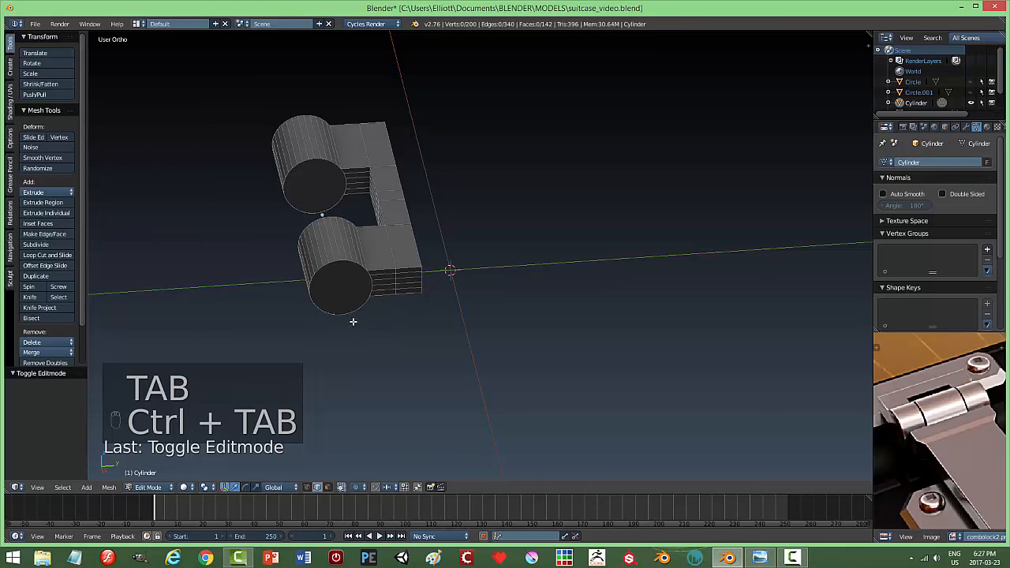
alt+right_click(348, 262)
middle_drag(401, 307, 344, 303)
shift+right_click(346, 241)
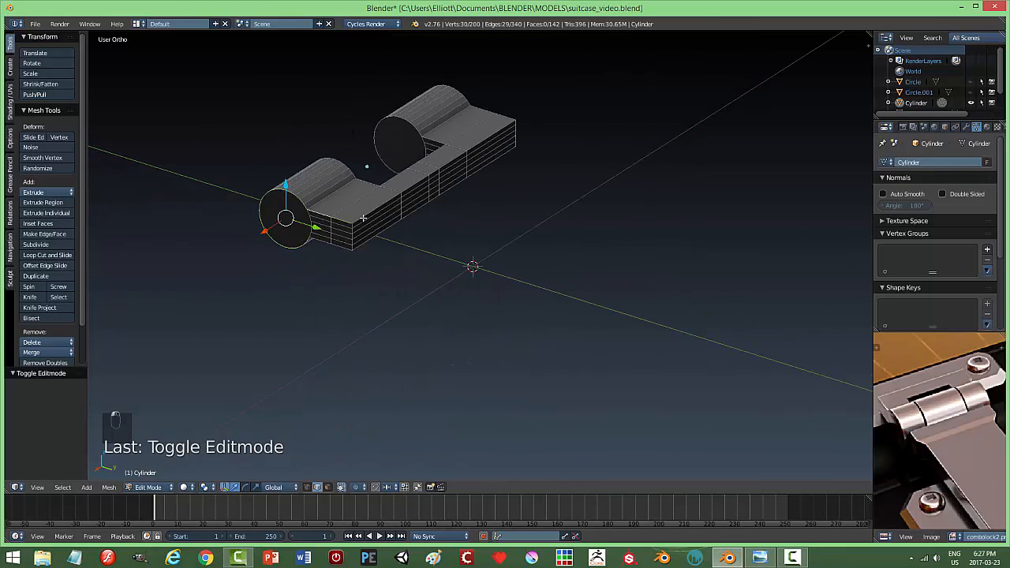
alt+shift+right_click(363, 218)
shift+right_click(319, 238)
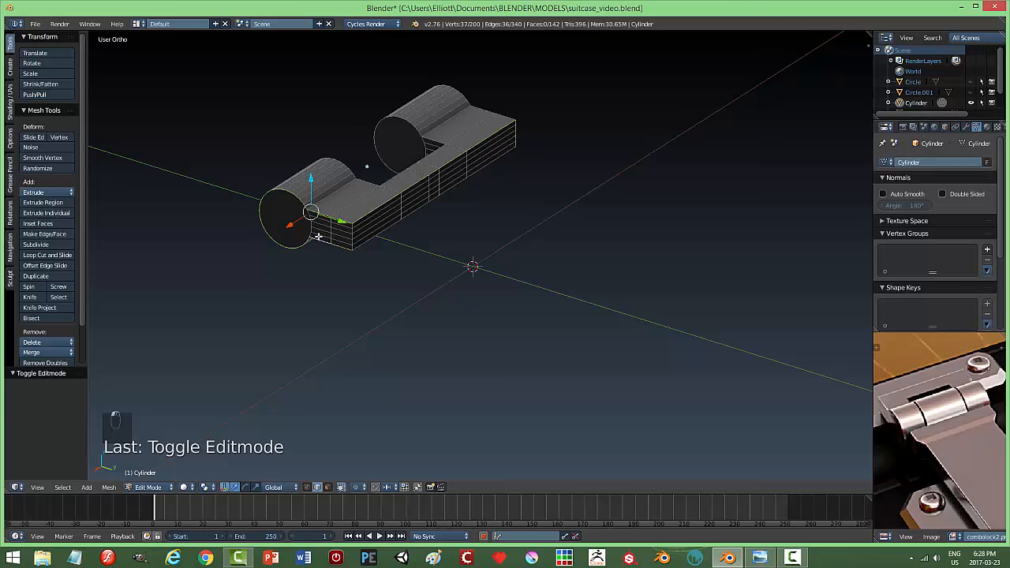
alt+shift+right_click(364, 245)
middle_drag(437, 250, 516, 258)
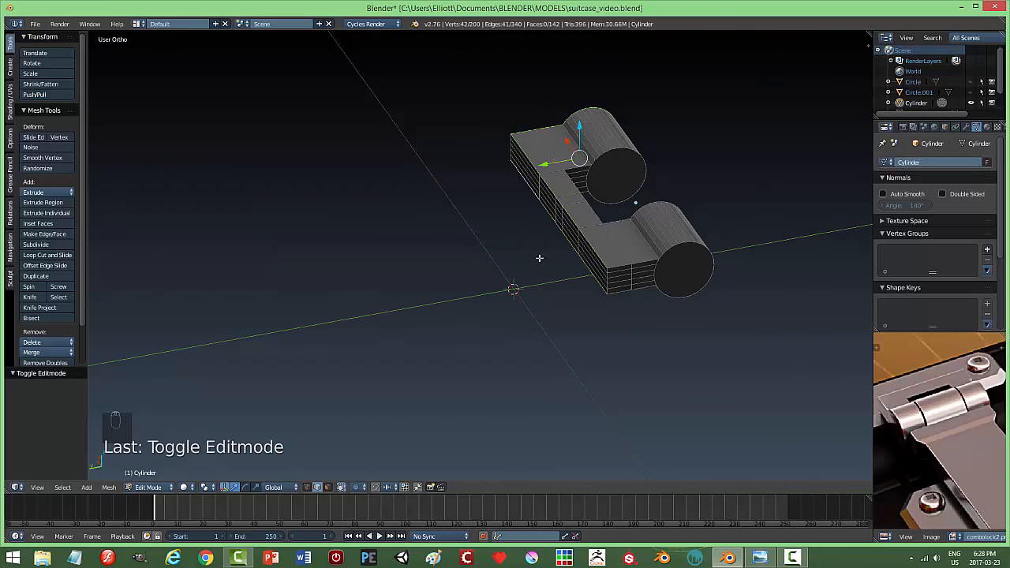
Add the opposite barrel section's outer end rim, its adjoining tab edges and one notch-facing barrel rim to the edge selection
shift+right_click(671, 247)
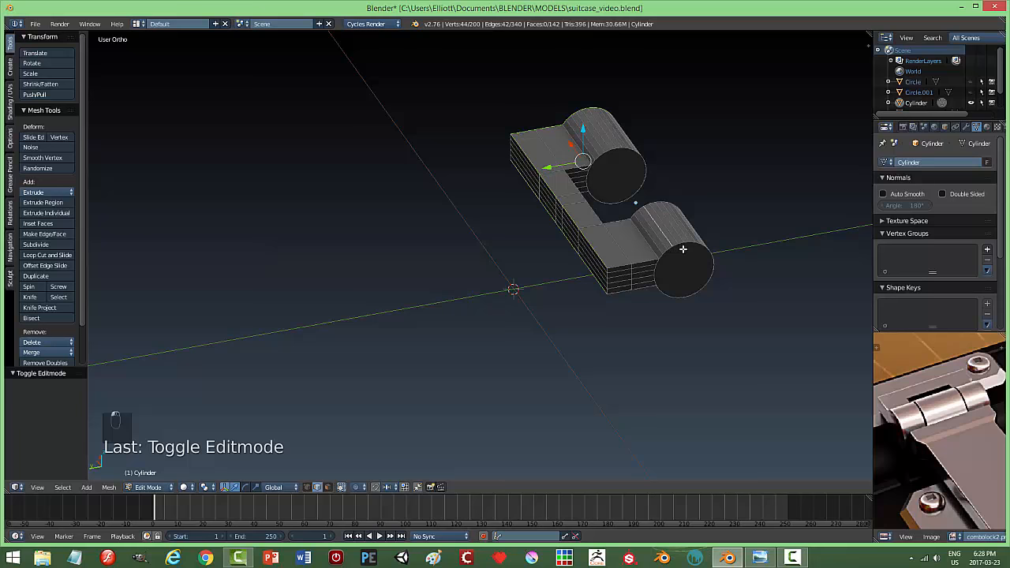
key(ctrl+z)
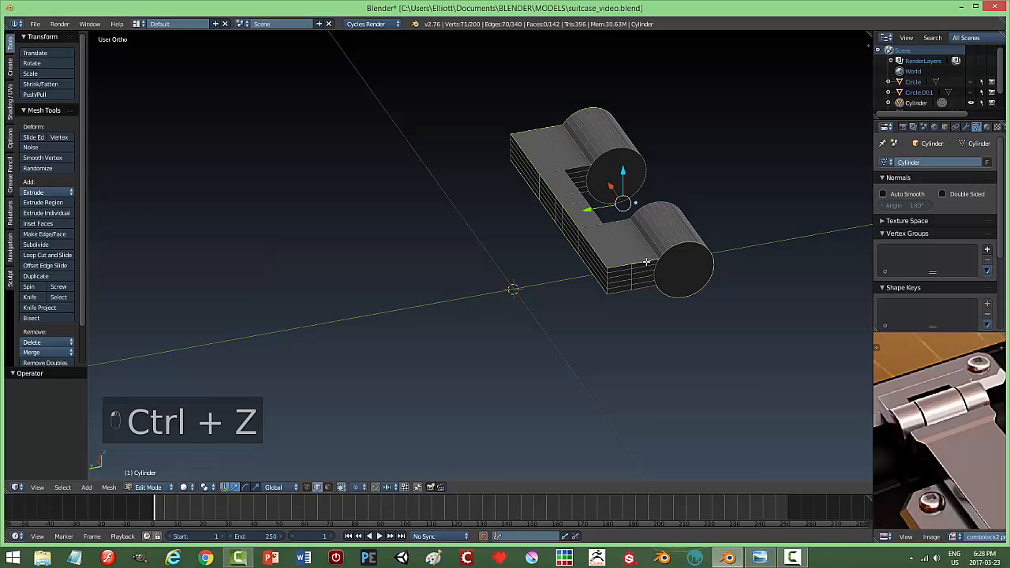
shift+right_click(622, 291)
middle_drag(621, 292, 632, 250)
alt+shift+right_click(633, 248)
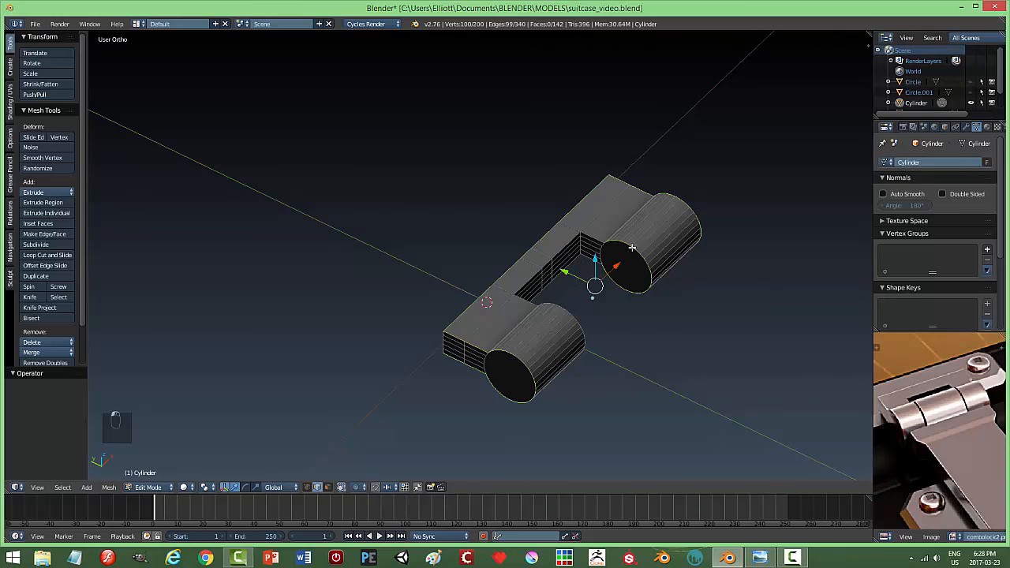
Add the edges bordering the notch between the tabs and the remaining notch-facing barrel rim to the selection
shift+right_click(590, 238)
alt+shift+right_click(568, 248)
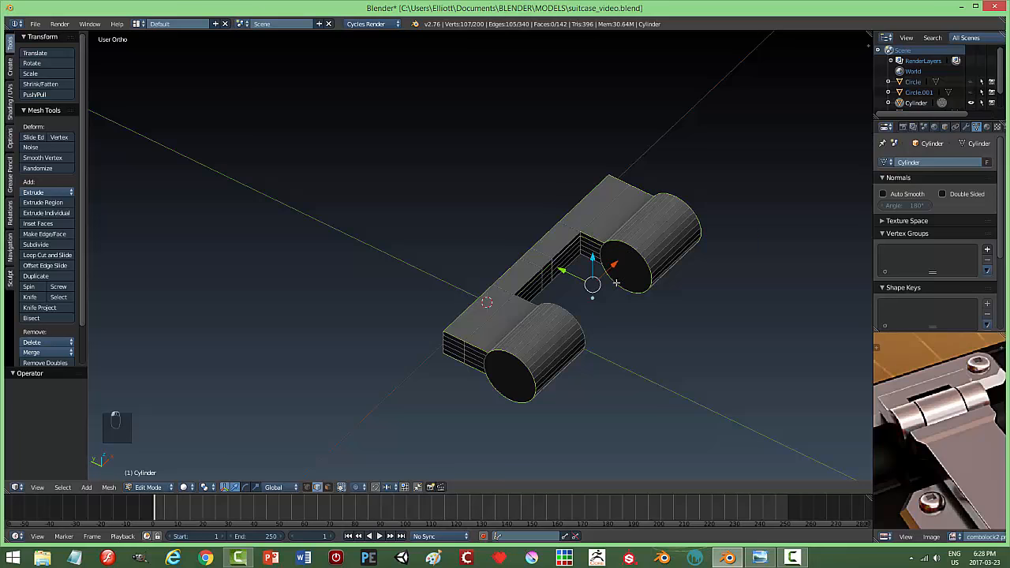
key(ctrl+z)
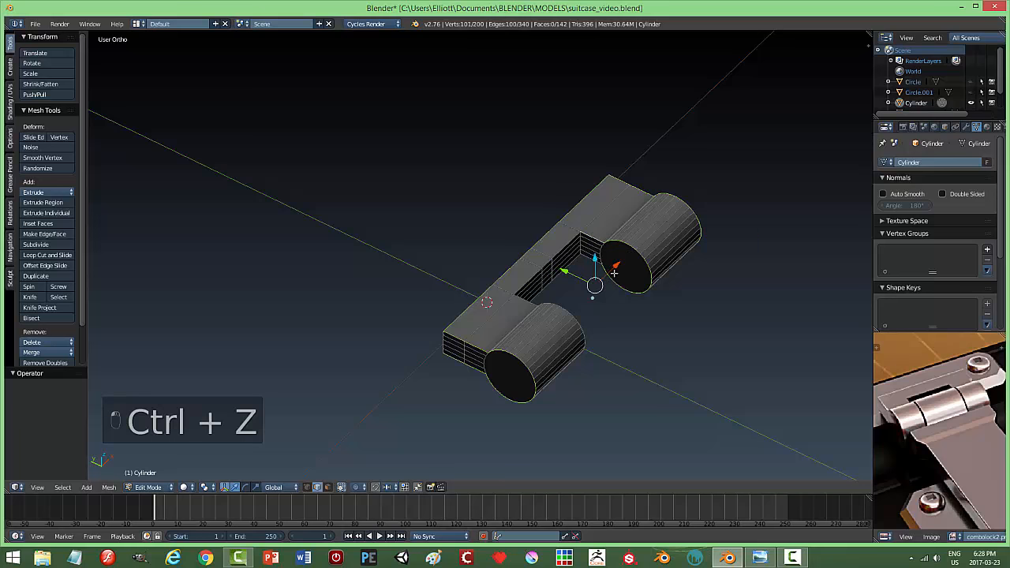
shift+right_click(567, 243)
middle_drag(567, 242, 381, 239)
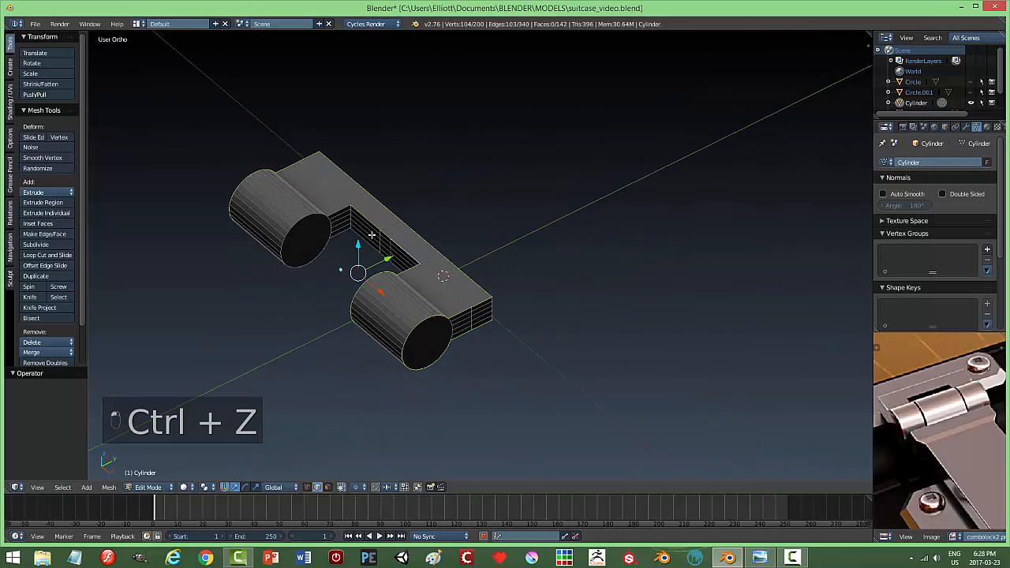
shift+right_click(358, 226)
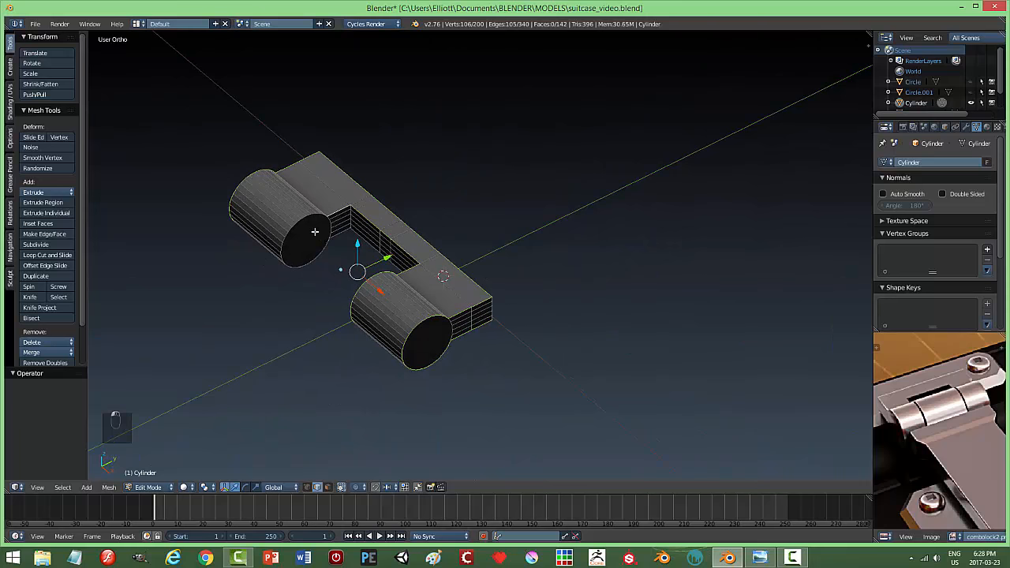
alt+shift+right_click(349, 234)
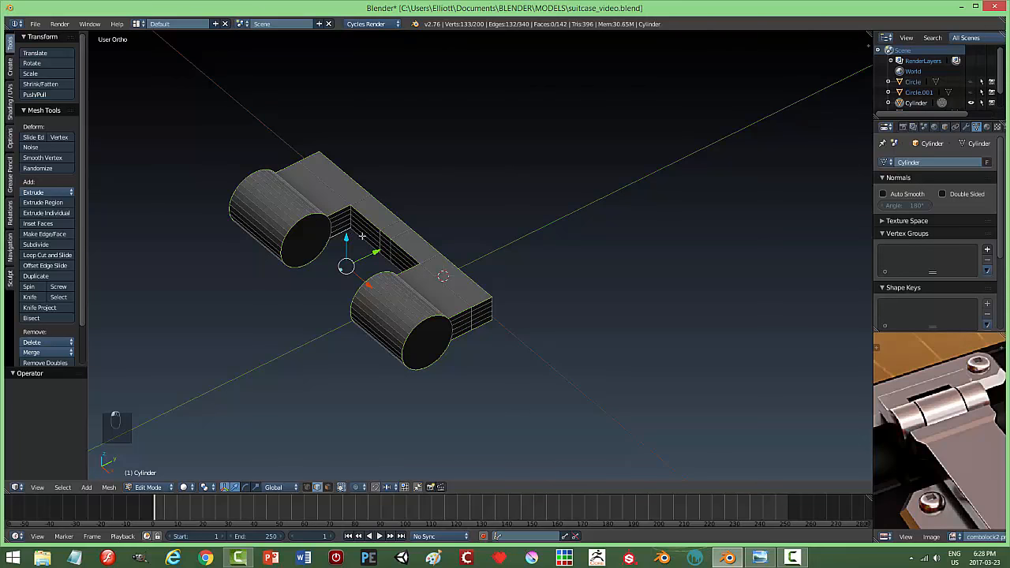
shift+right_click(362, 236)
middle_drag(410, 266, 553, 256)
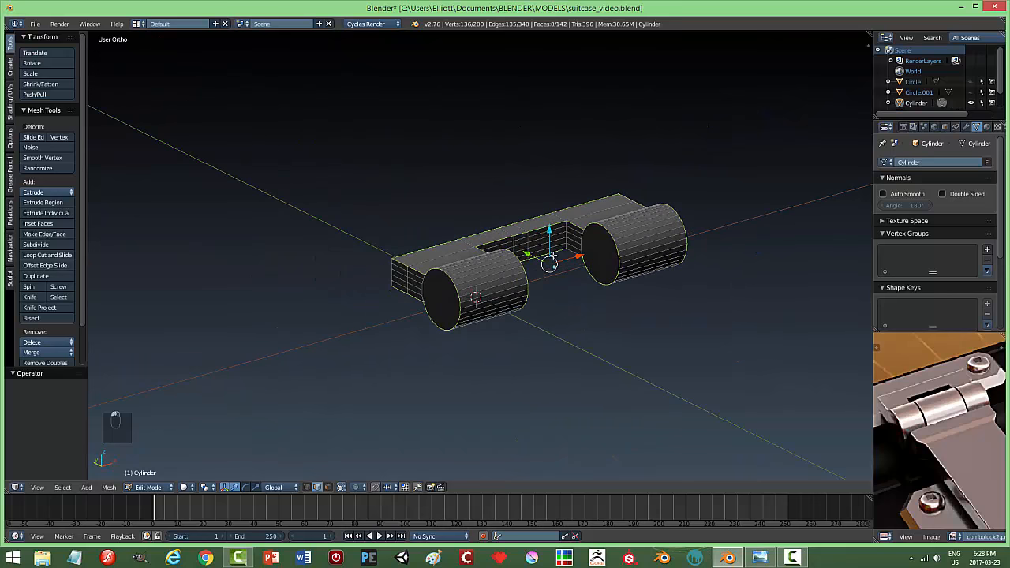
Bevel the selected edges with two segments and an offset of about 0.019, then return to Object Mode
middle_drag(641, 278, 555, 283)
scroll(526, 288, up, 4)
key(ctrl+b)
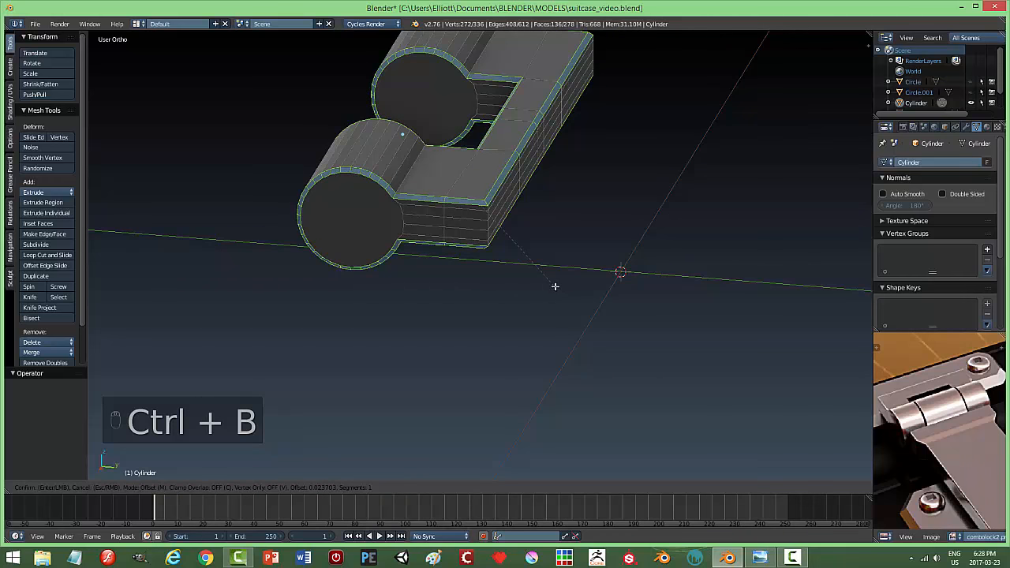
scroll(555, 285, up, 1)
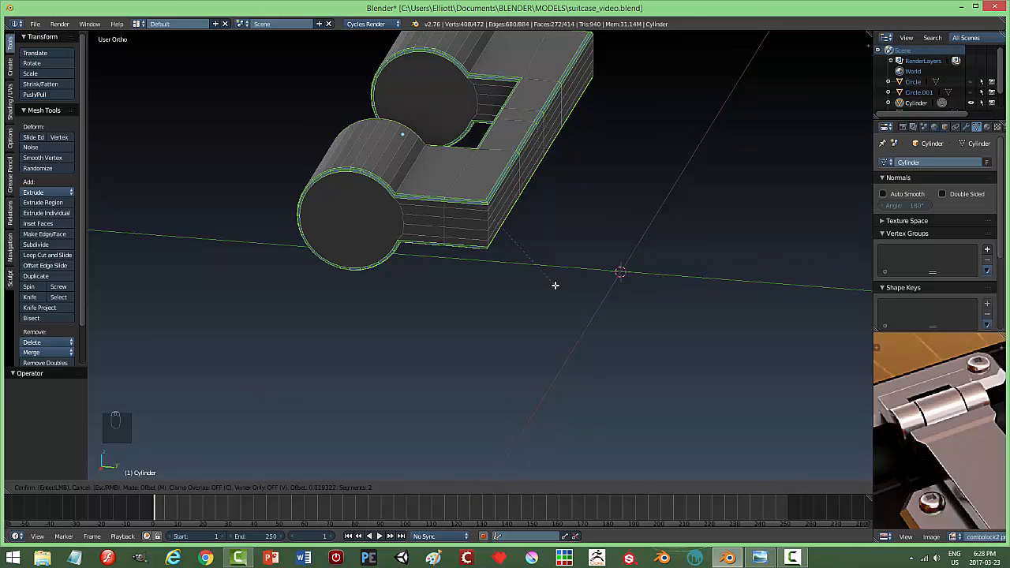
click(555, 285)
key(a)
key(Tab)
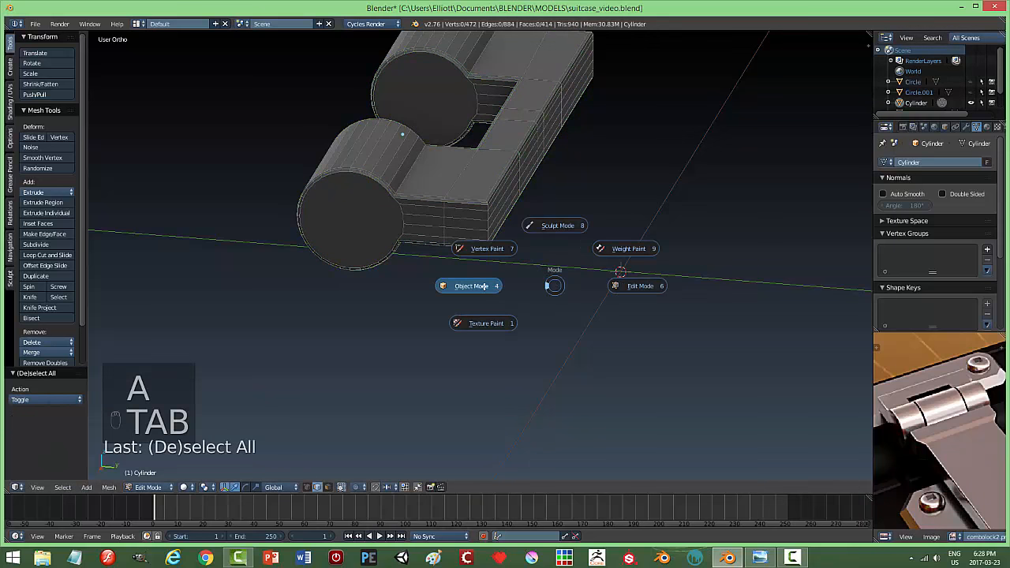
Shade the outer barrel object smooth and enable Auto Smooth with an angle of 45°
scroll(473, 273, down, 3)
middle_drag(471, 274, 582, 311)
click(36, 190)
middle_drag(506, 252, 420, 206)
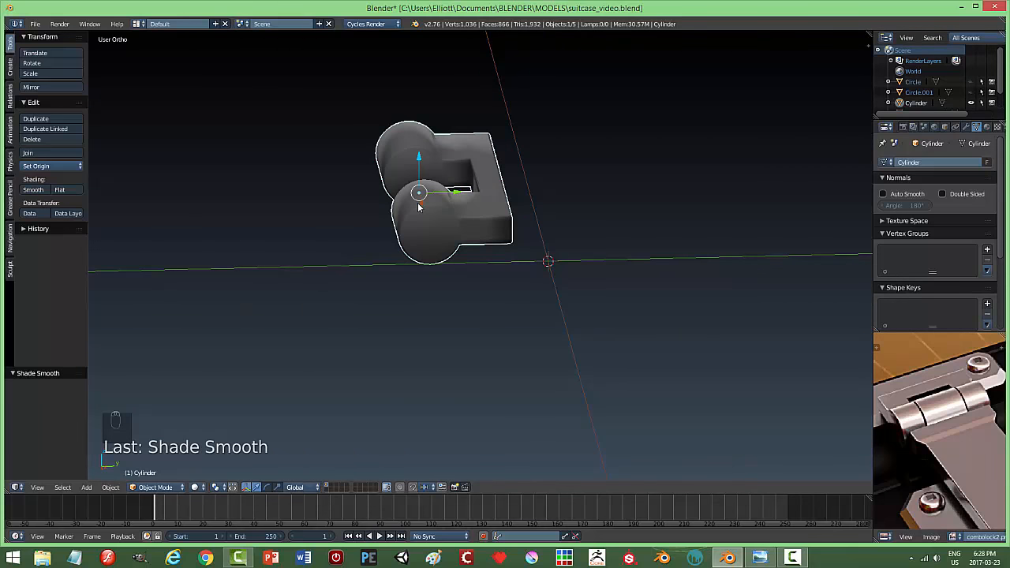
click(884, 194)
click(904, 205)
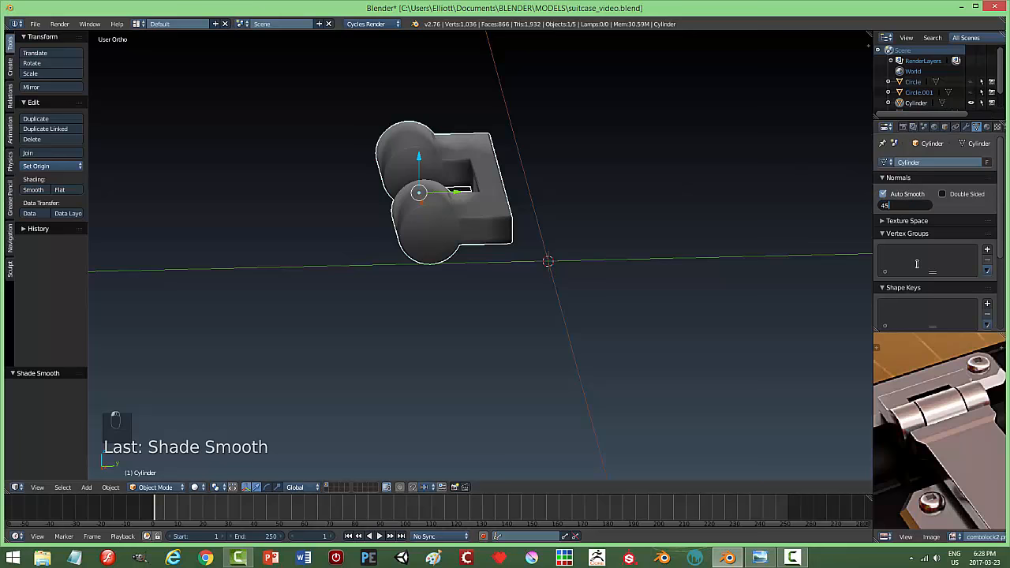
text(45)
key(Return)
middle_drag(607, 287, 596, 316)
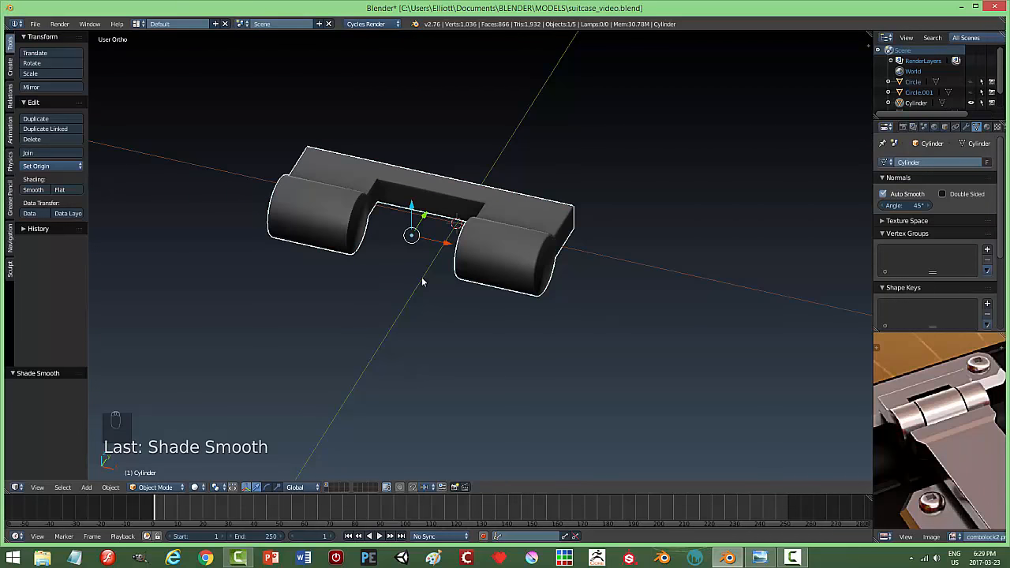
key(Tab)
click(674, 281)
middle_drag(565, 311, 595, 311)
key(Tab)
click(574, 319)
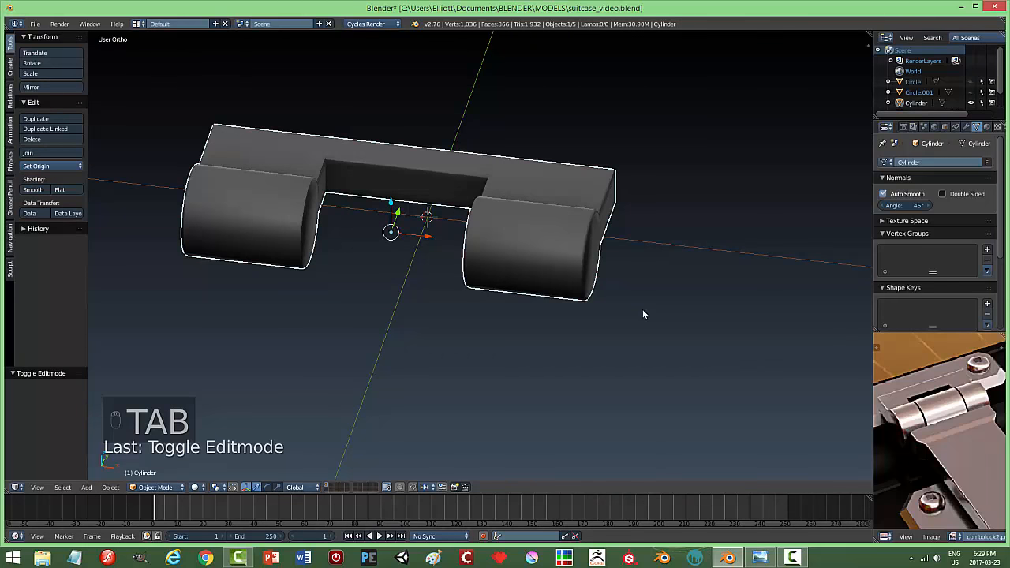
Unhide the plate, bolt heads and middle barrel section, and clear the selection
key(alt+h)
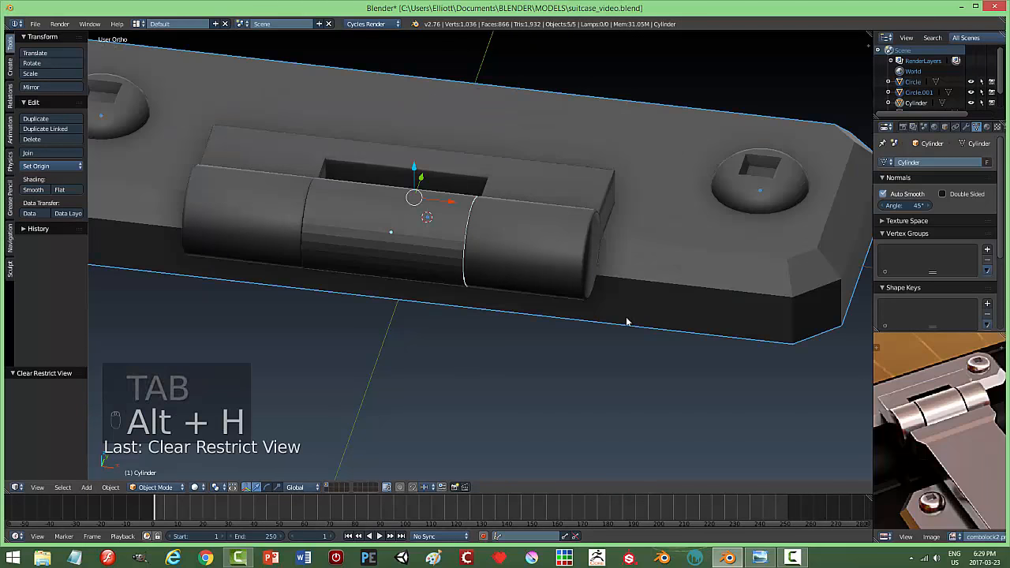
key(a)
scroll(629, 300, down, 3)
middle_drag(629, 289, 495, 237)
Select both hinge barrel objects and move them together by about -0.041 on Z and -0.056 on Y, then deselect them
right_click(435, 183)
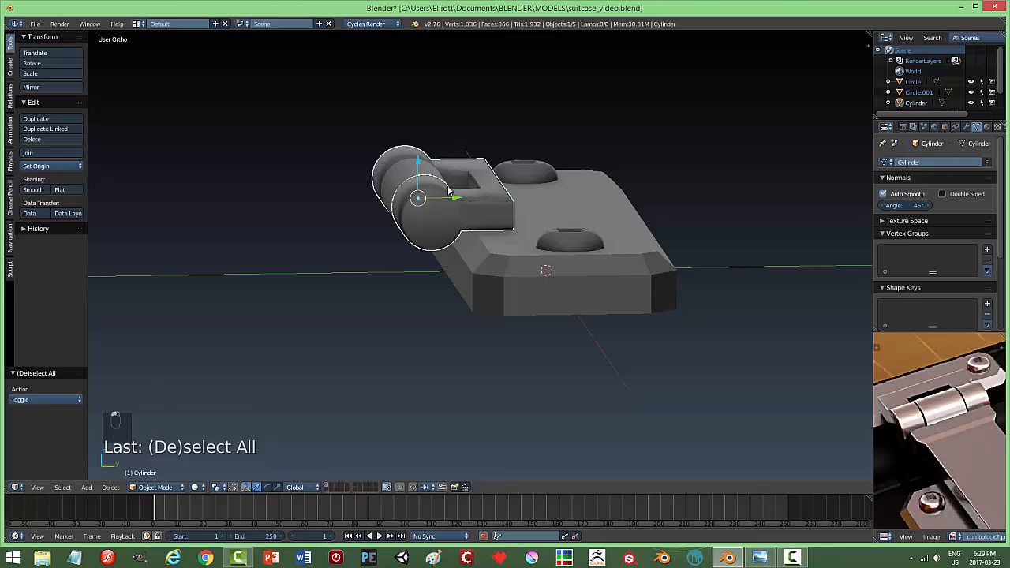
middle_drag(487, 247, 468, 235)
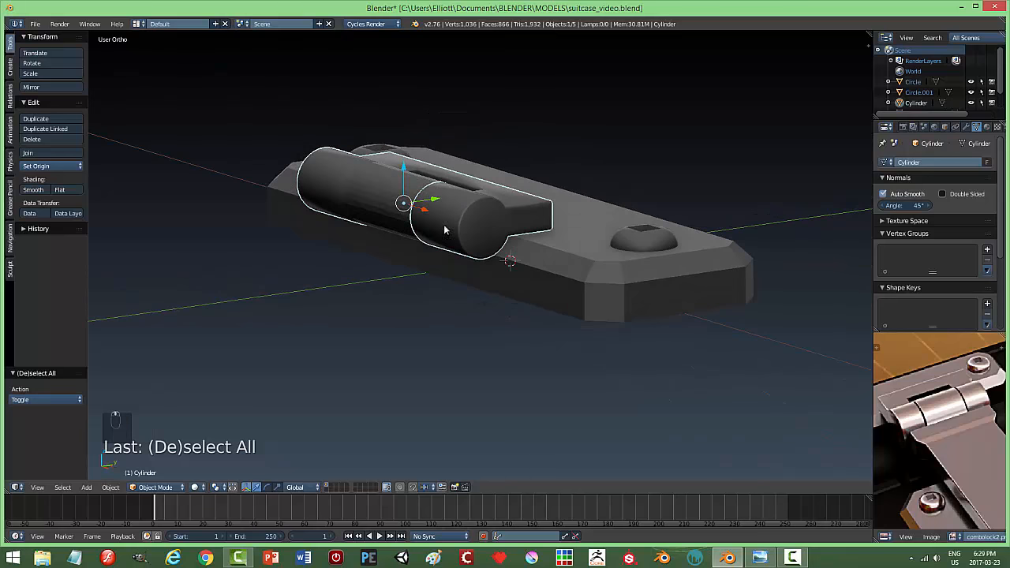
shift+right_click(375, 188)
middle_drag(375, 188, 421, 180)
drag(421, 169, 423, 175)
middle_drag(463, 194, 509, 235)
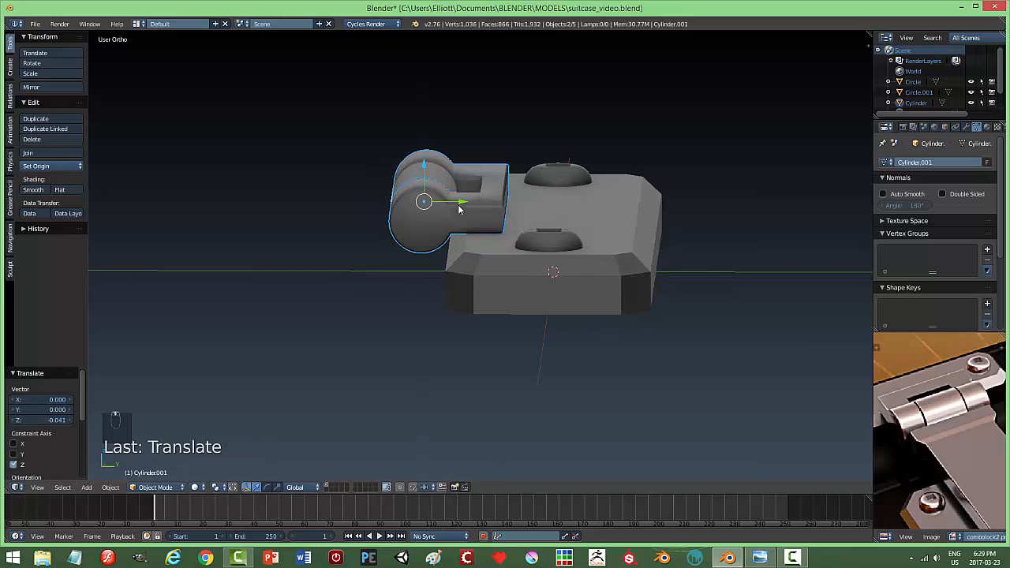
drag(459, 209, 454, 206)
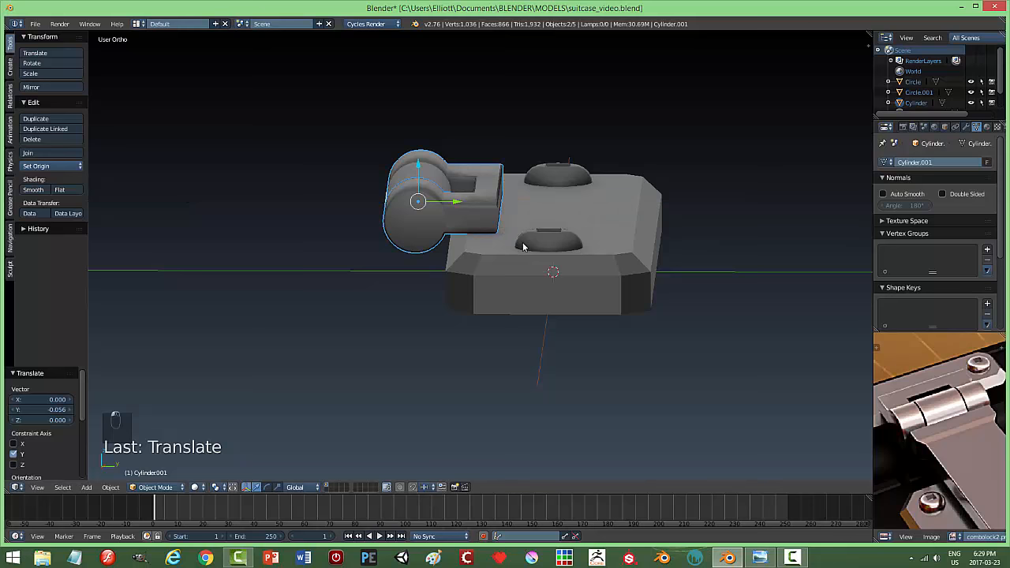
key(a)
Save the hinge model over the existing suitcase_video.blend file
middle_drag(523, 247, 639, 316)
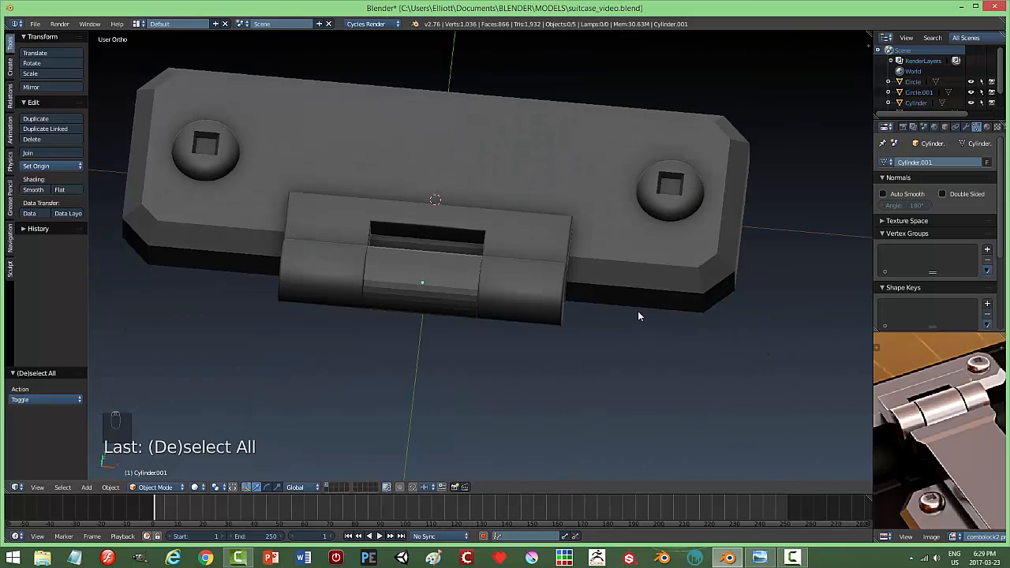
middle_drag(567, 341, 497, 300)
key(ctrl+s)
click(518, 317)
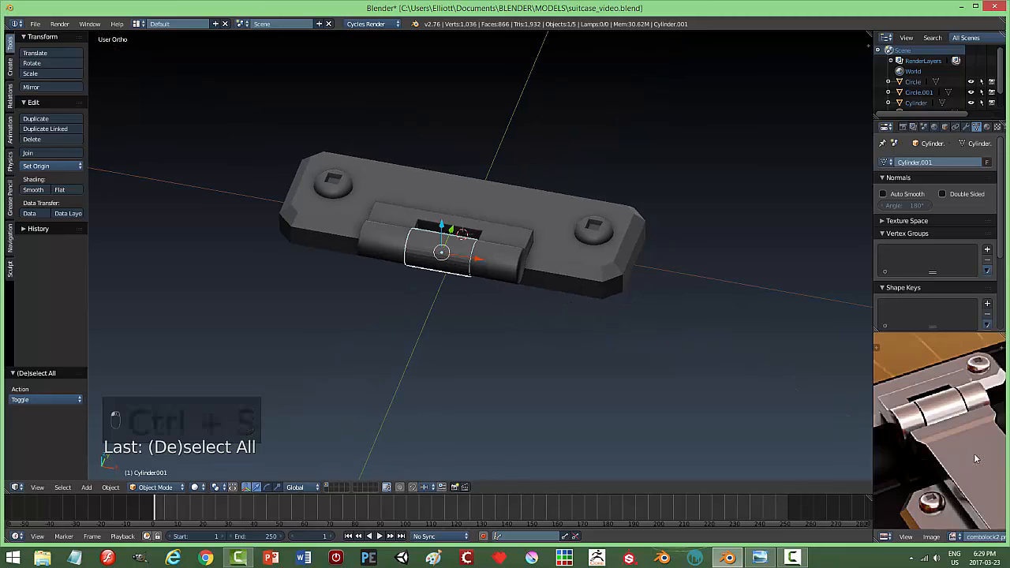
Switch to Windows Photo Viewer and examine the full combo lock assembly in combolock2.png
scroll(969, 460, down, 4)
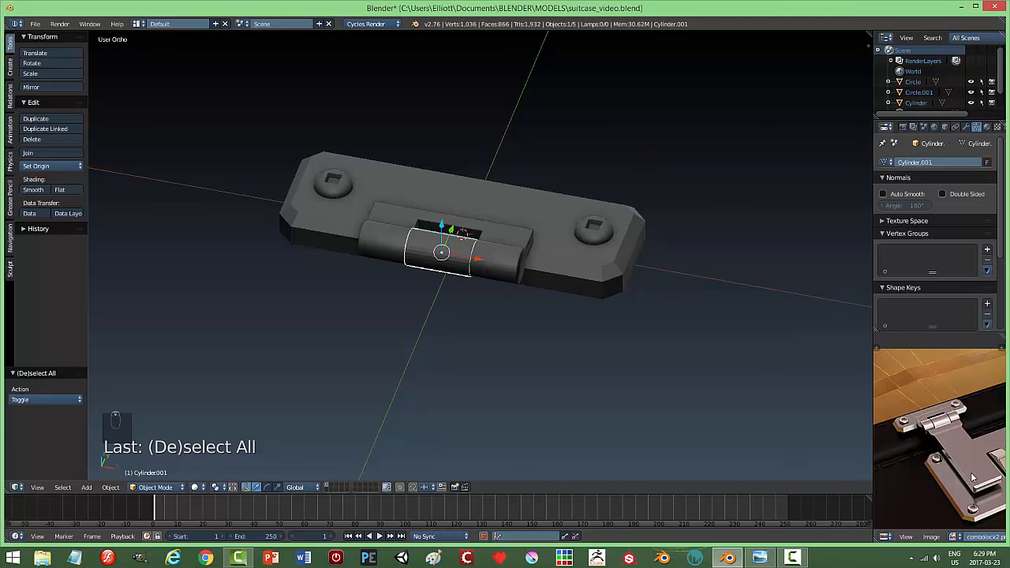
click(759, 558)
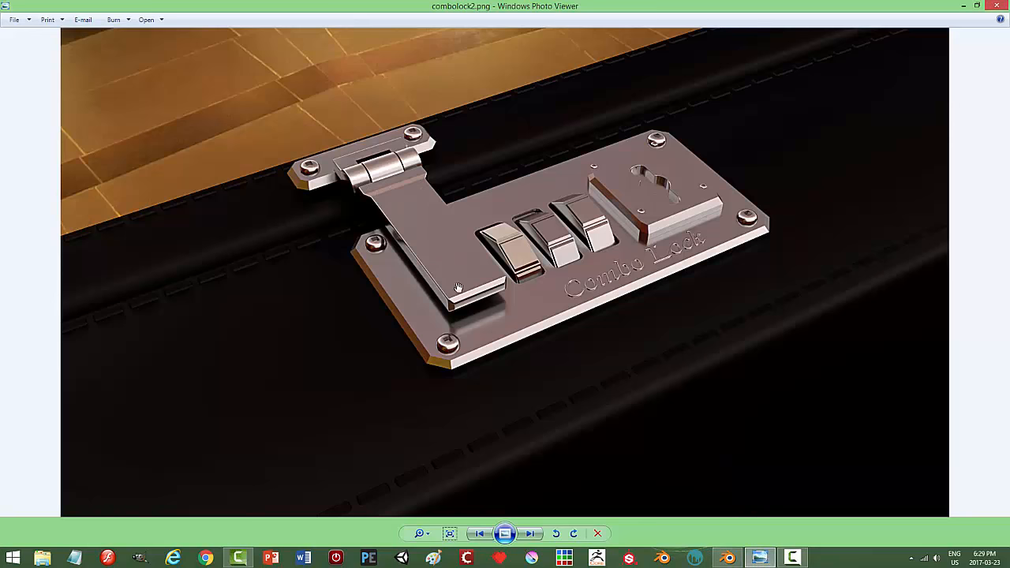
mouse_move(790, 560)
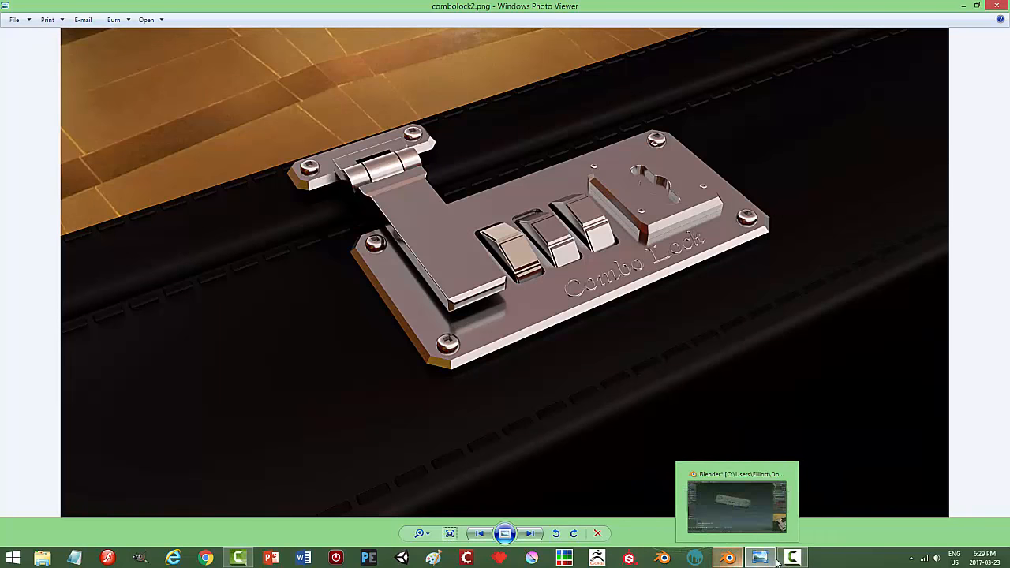
click(791, 561)
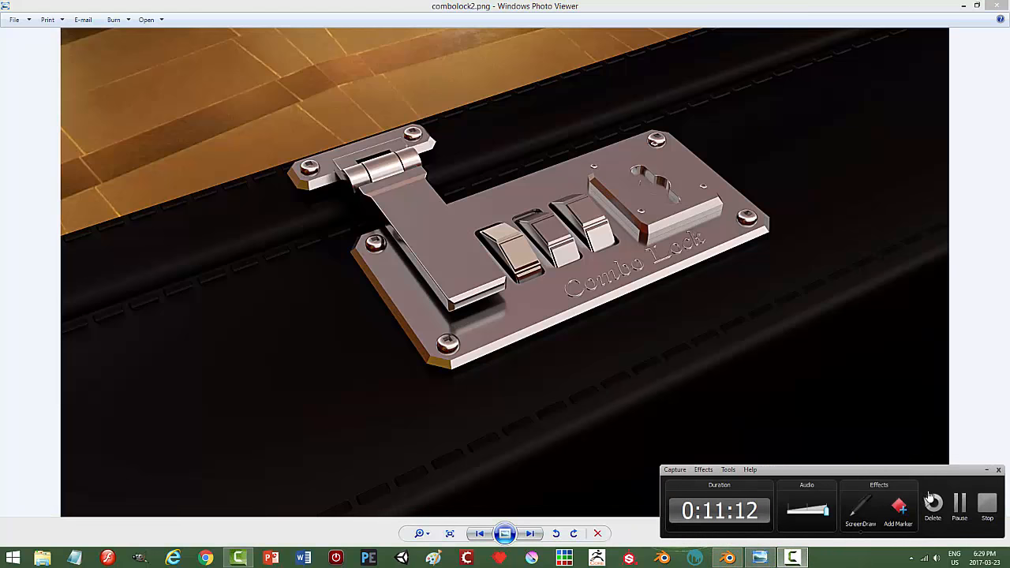
Switch back to Blender, bring up the front view of the hinge and clear the selection
click(989, 472)
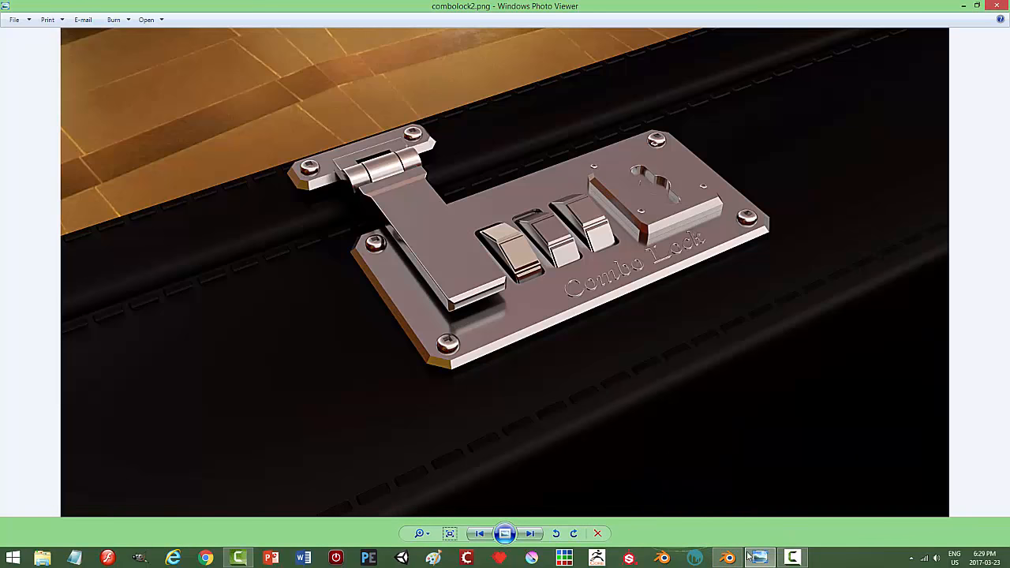
click(728, 558)
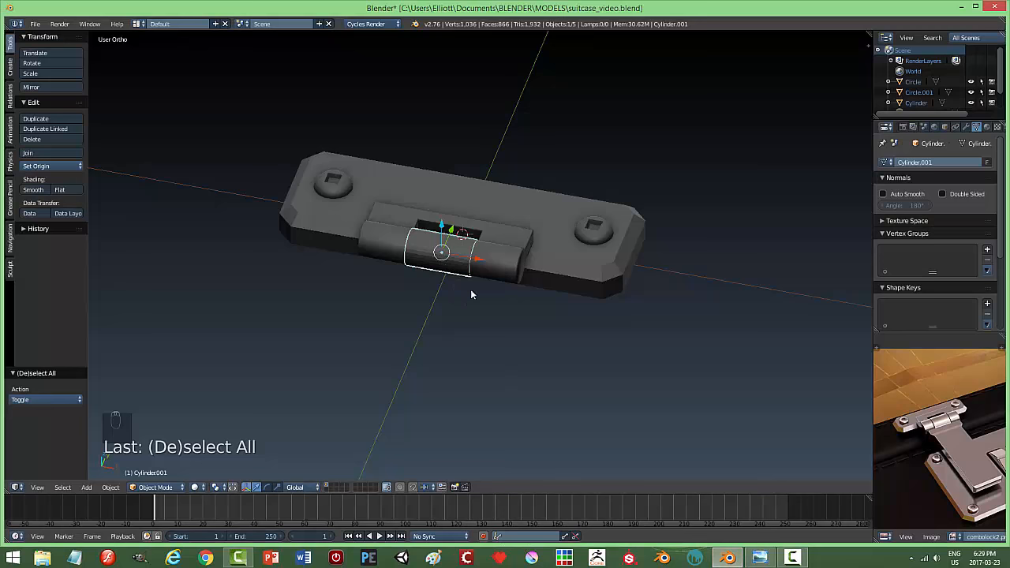
key(KP_1)
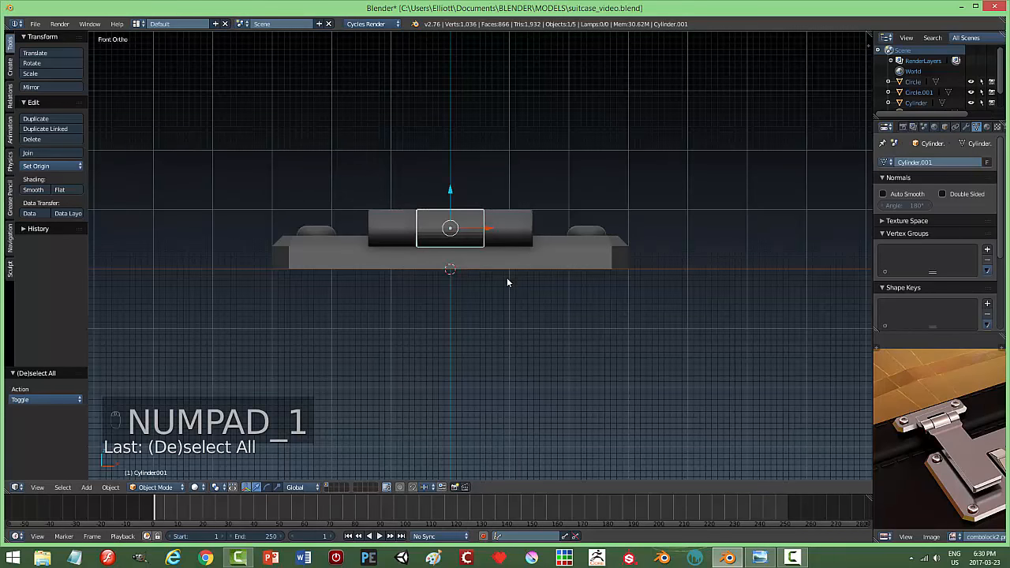
scroll(506, 277, up, 3)
key(Tab)
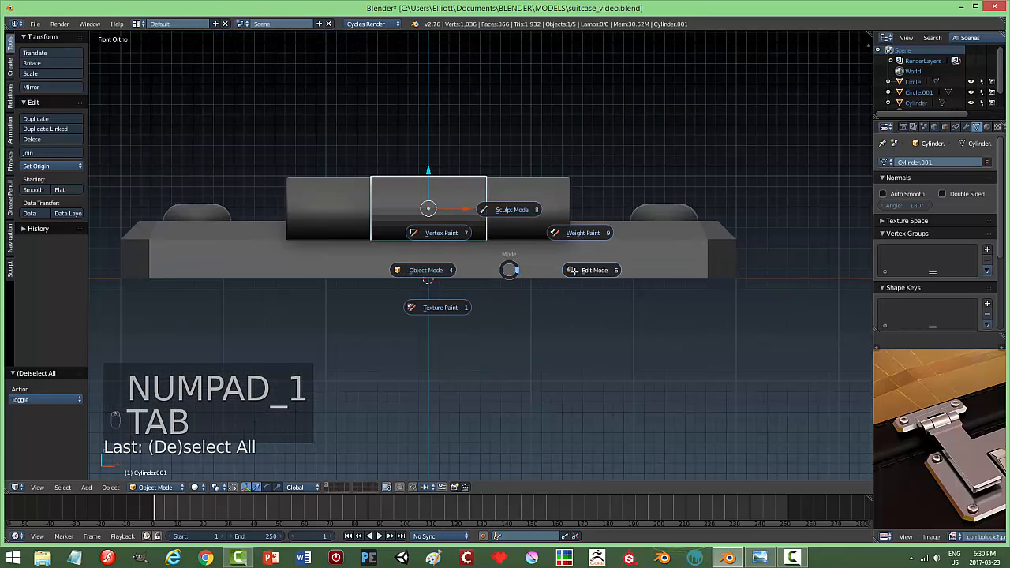
key(Tab)
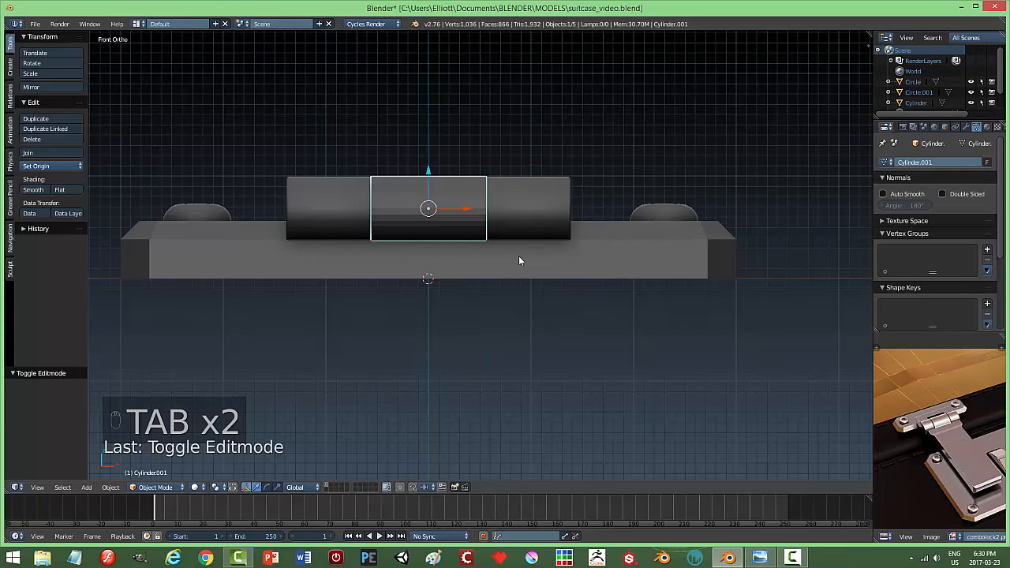
key(a)
key(a)
key(a)
Scale the middle barrel section to about 0.995 along X to leave small gaps beside the outer sections, then deselect it
middle_drag(521, 249, 514, 286)
scroll(505, 289, up, 3)
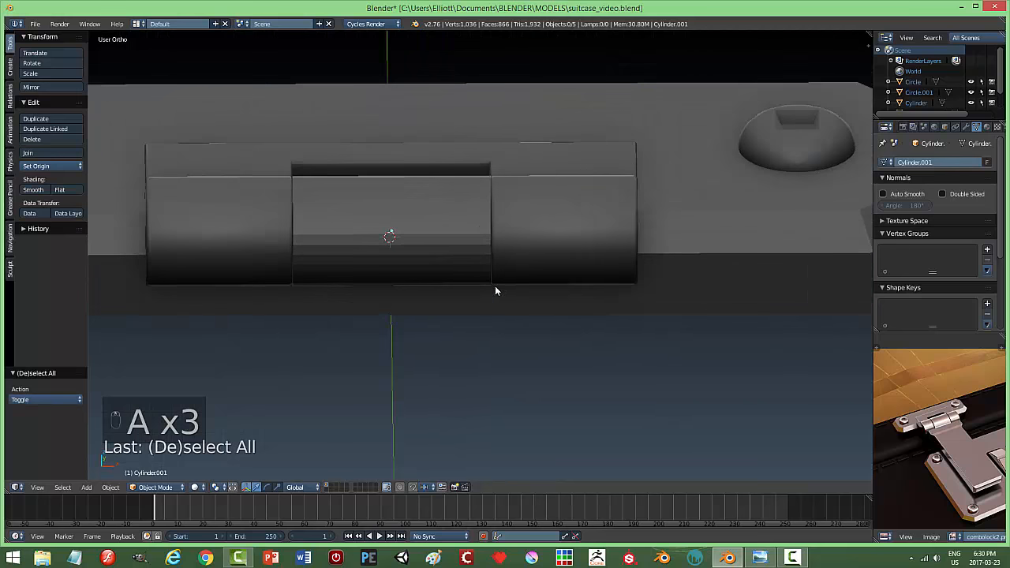
scroll(491, 290, up, 2)
scroll(483, 283, down, 1)
right_click(449, 249)
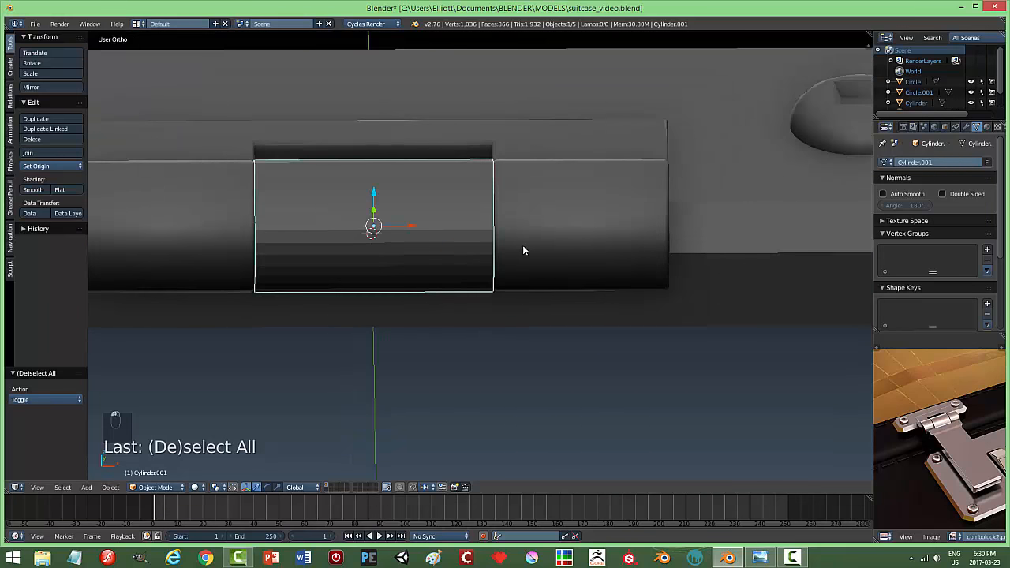
key(s)
key(x)
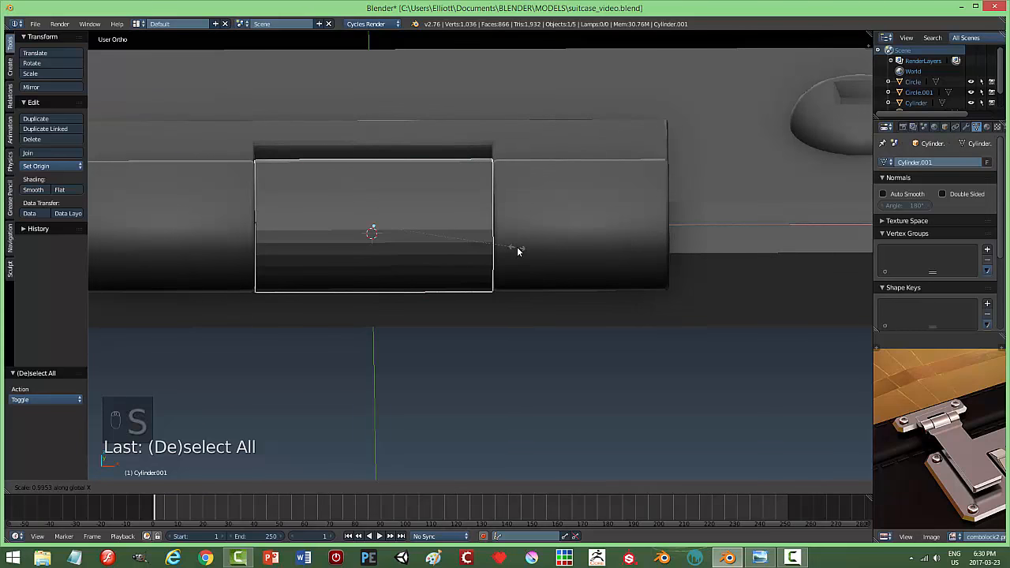
click(521, 251)
key(a)
middle_drag(463, 277, 458, 259)
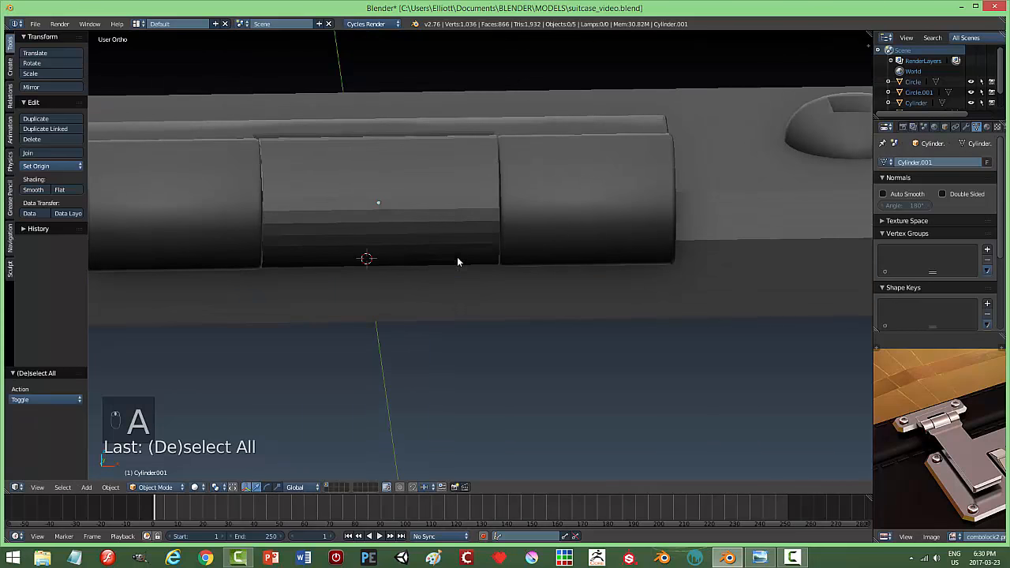
Open the middle barrel section for mesh editing in front view, with nothing selected and face selection active
right_click(458, 257)
key(Tab)
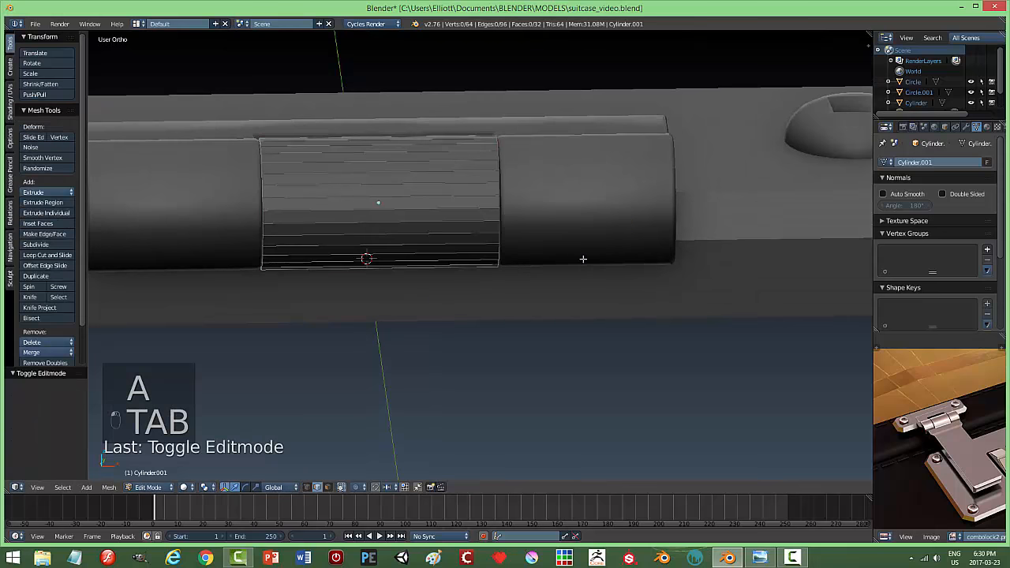
key(KP_1)
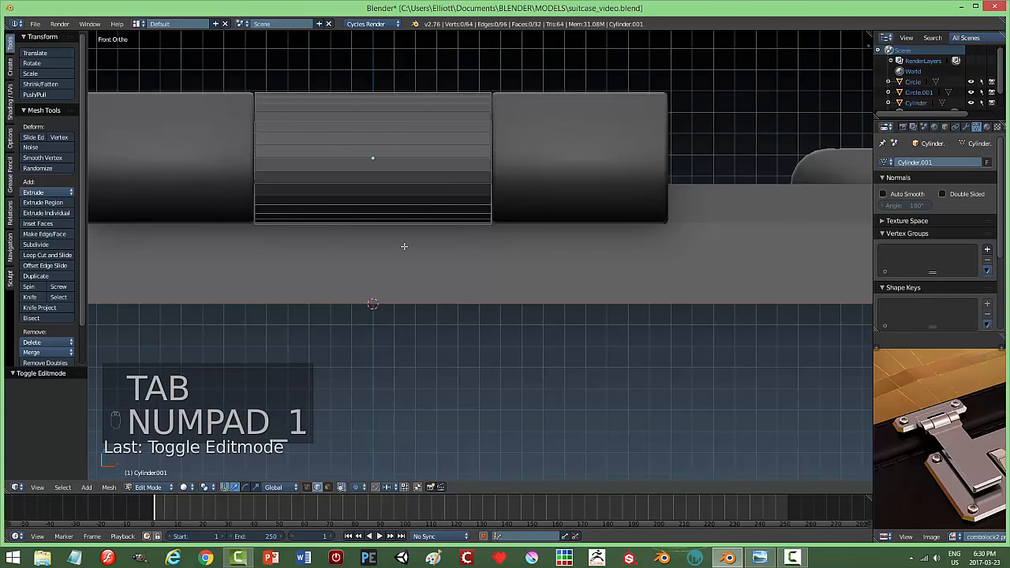
scroll(404, 246, up, 4)
scroll(409, 244, down, 3)
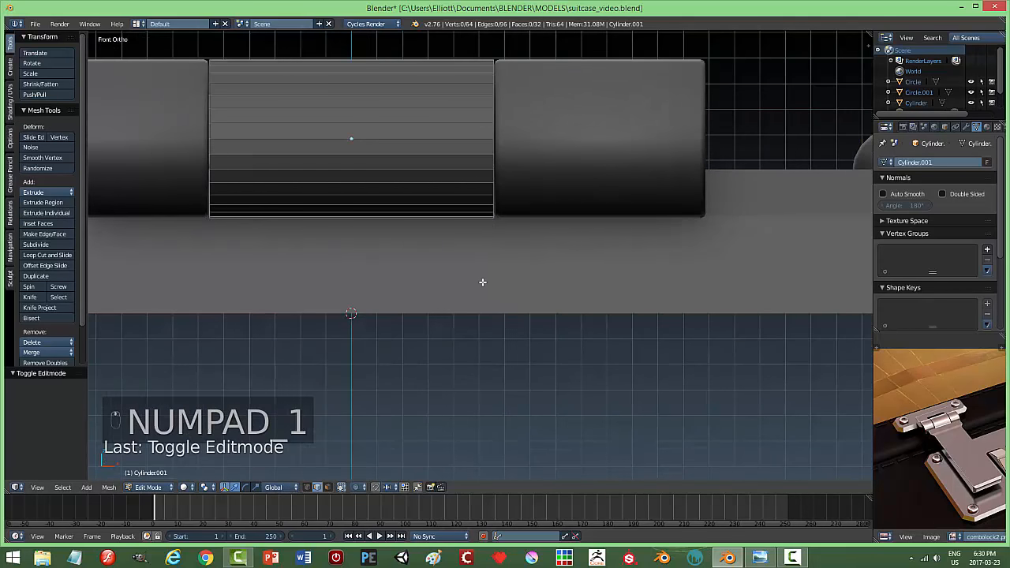
right_click(368, 128)
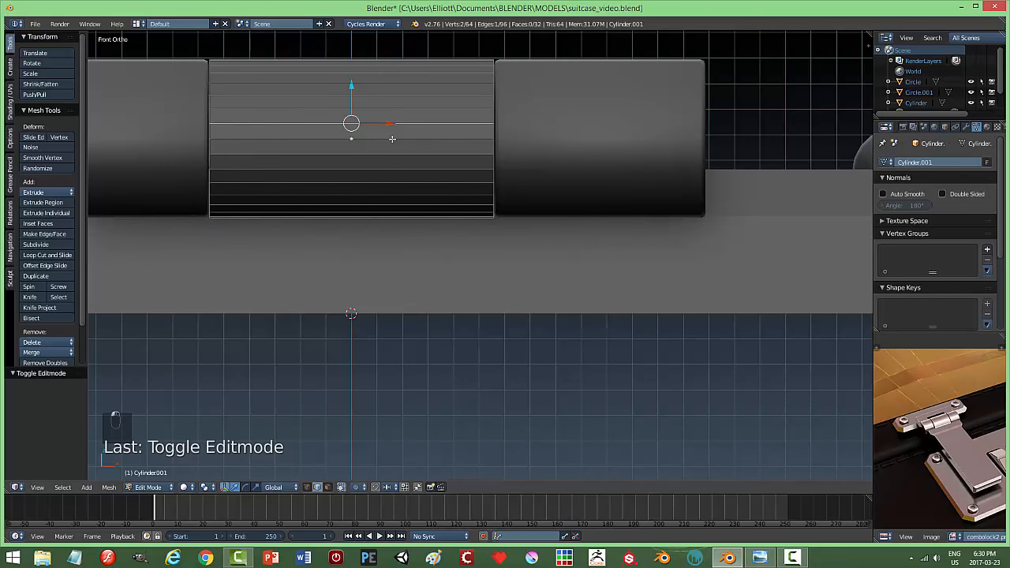
key(a)
key(ctrl+Tab)
click(390, 146)
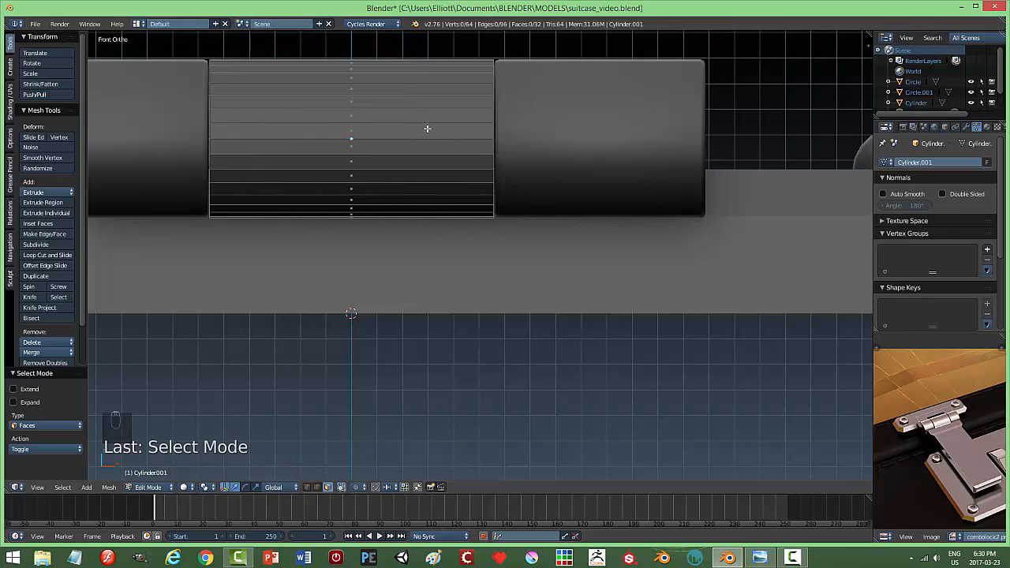
Add two loop cuts around the middle barrel section and scale them by 2.899 along X towards its ends
key(ctrl+r)
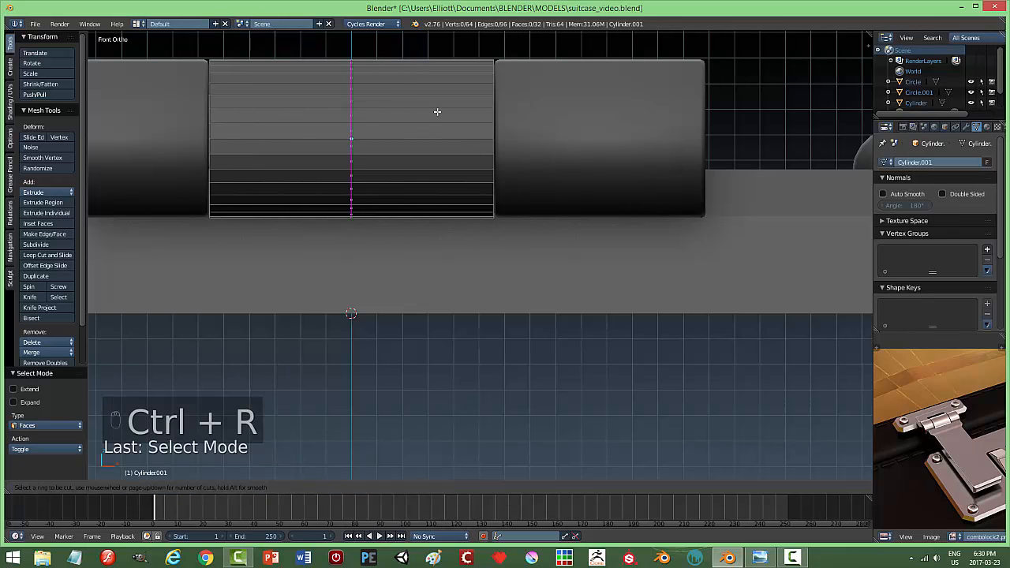
scroll(437, 111, up, 1)
click(438, 111)
click(438, 111)
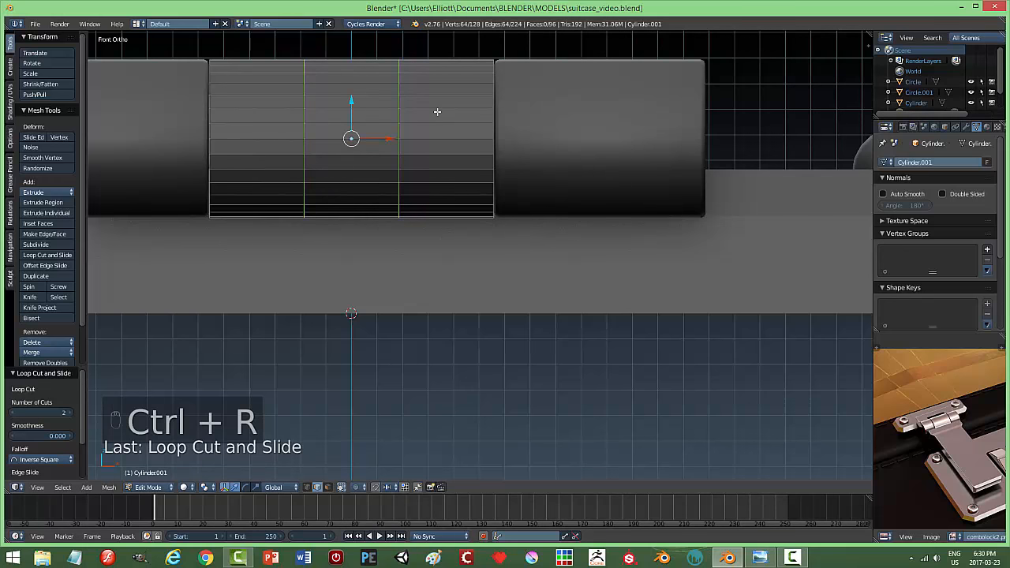
key(s)
key(x)
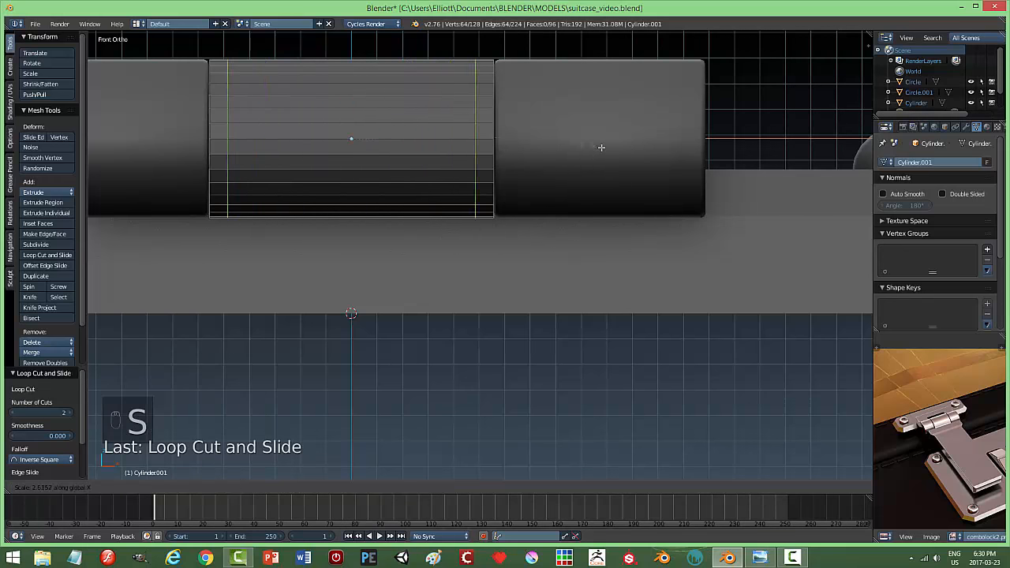
click(611, 150)
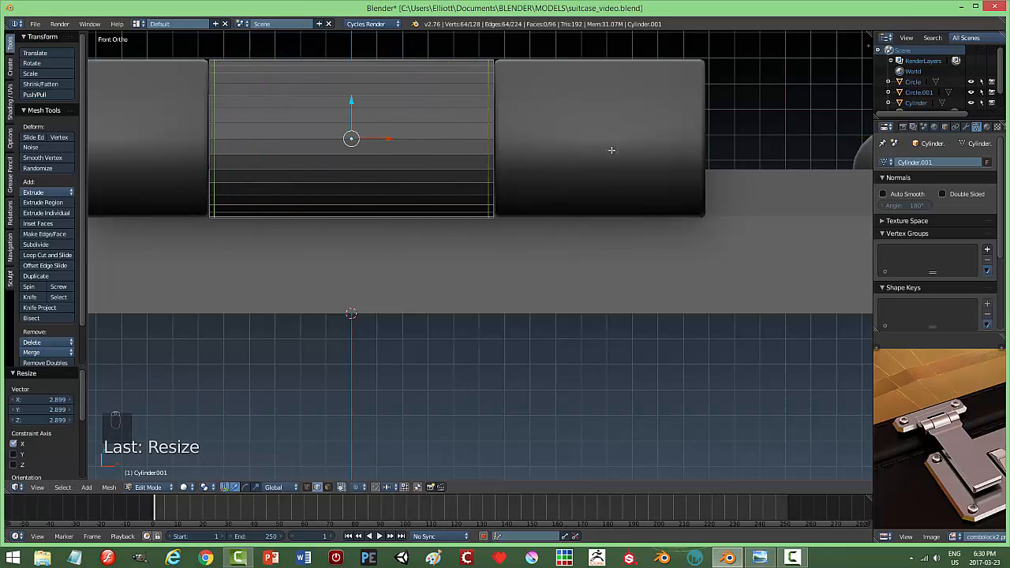
Select the six adjacent long faces between the loop cuts on the front of the middle barrel section
key(a)
key(ctrl+Tab)
click(476, 155)
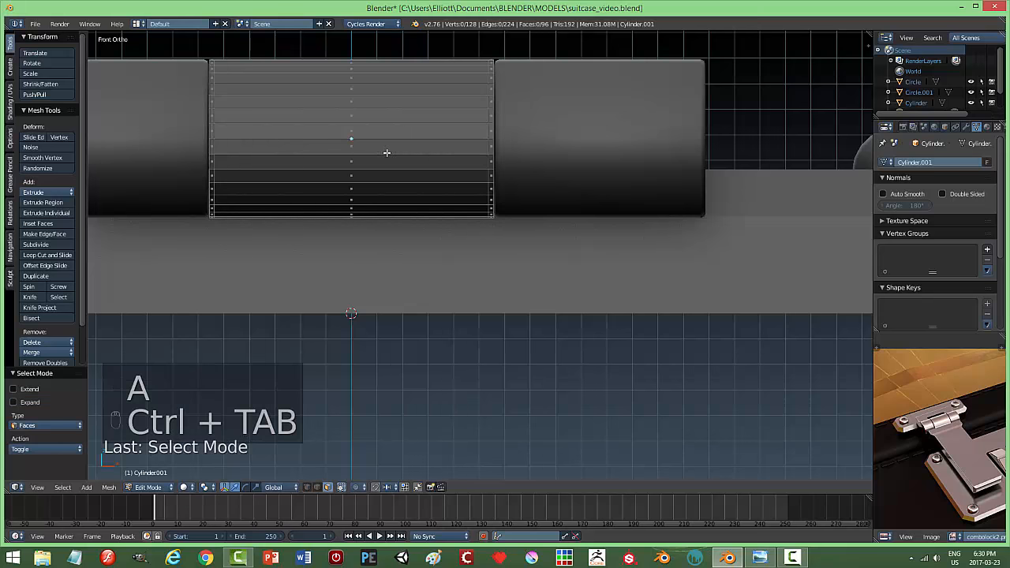
right_click(375, 146)
shift+right_click(377, 131)
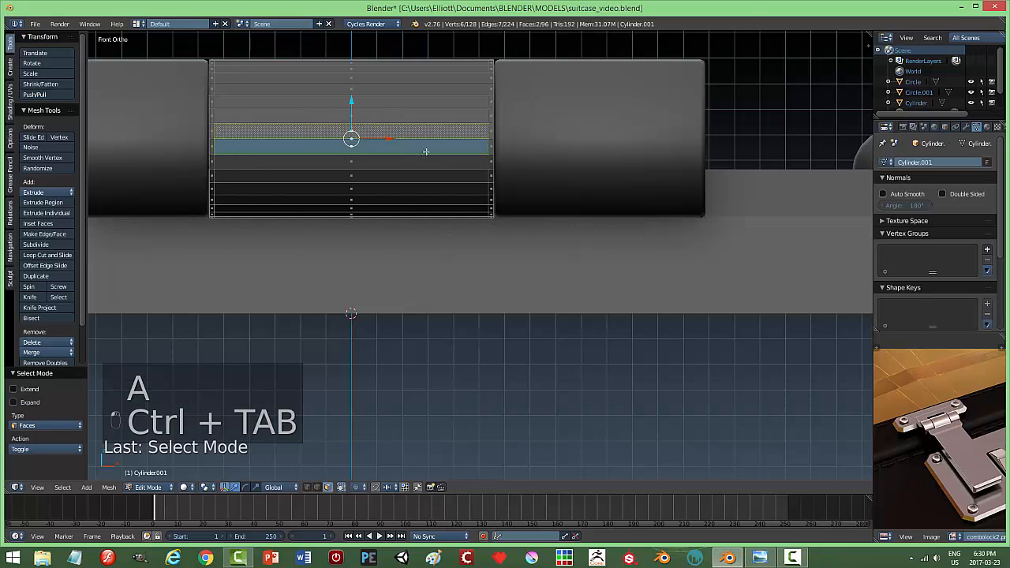
shift+right_click(377, 161)
shift+right_click(374, 118)
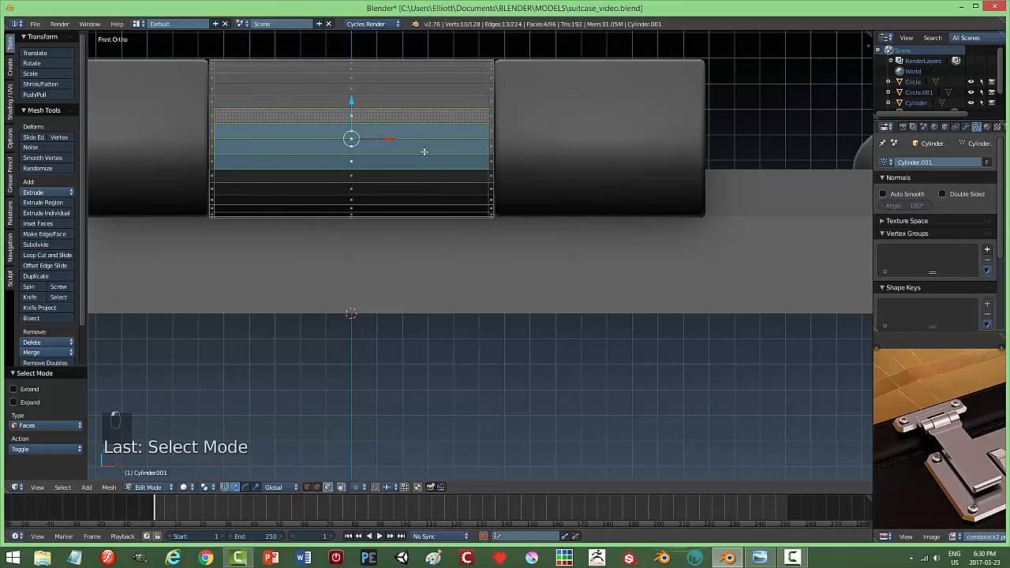
shift+right_click(402, 101)
shift+right_click(400, 176)
Extrude the six front faces and move them outward on Y by -0.041 and then another -0.012
middle_drag(534, 155, 563, 151)
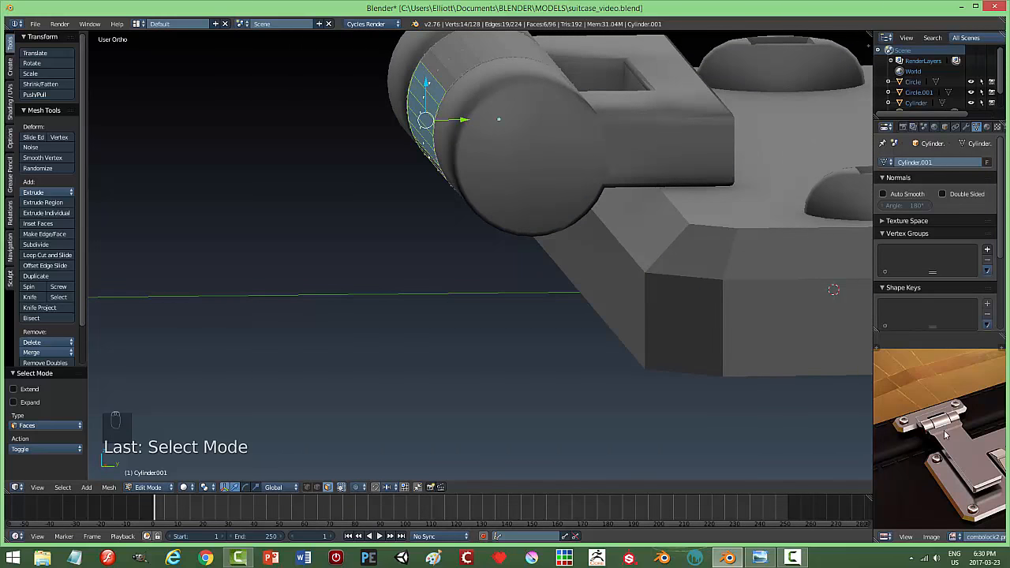
key(e)
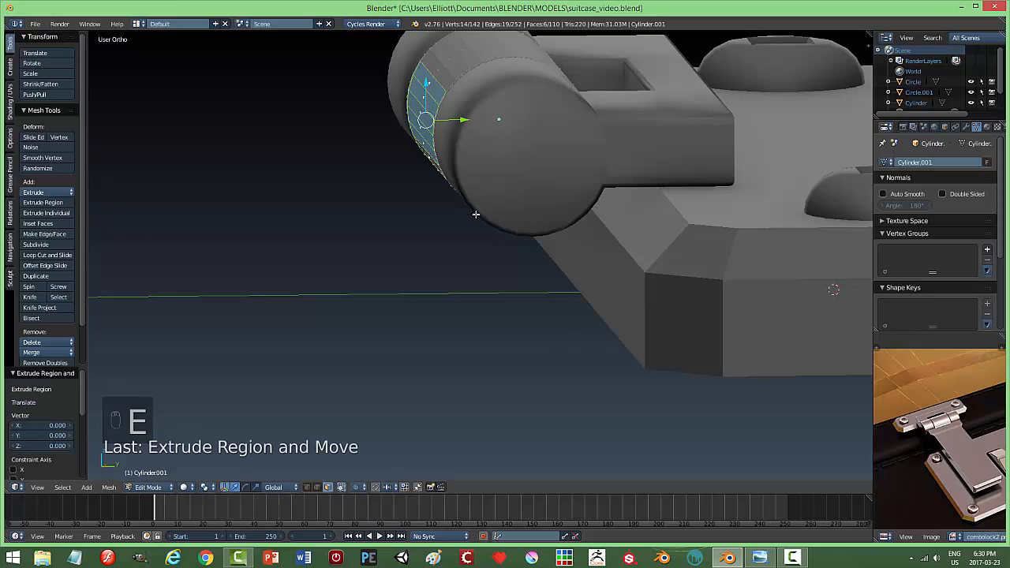
drag(463, 122, 452, 124)
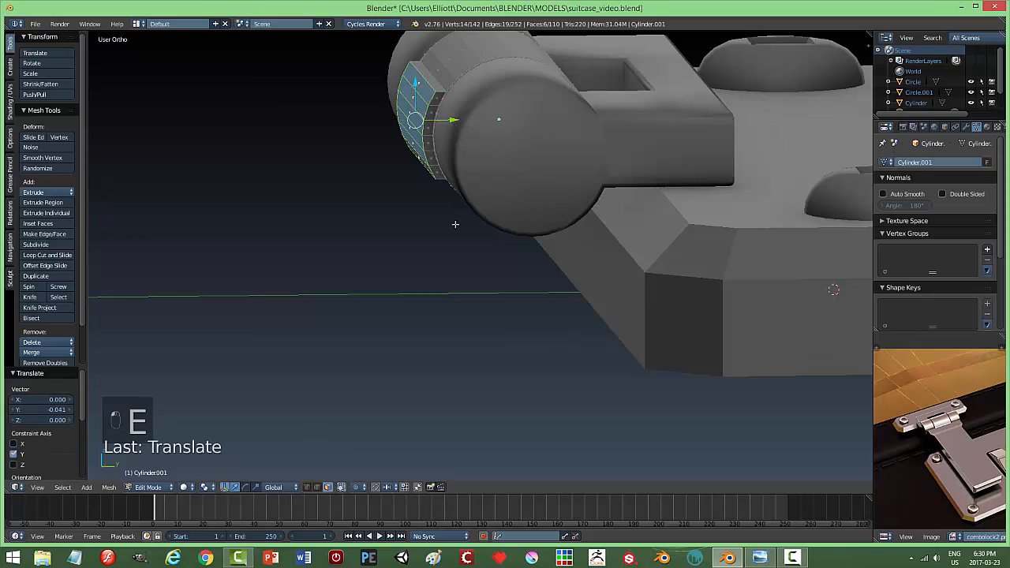
middle_drag(458, 224, 449, 222)
drag(464, 121, 460, 121)
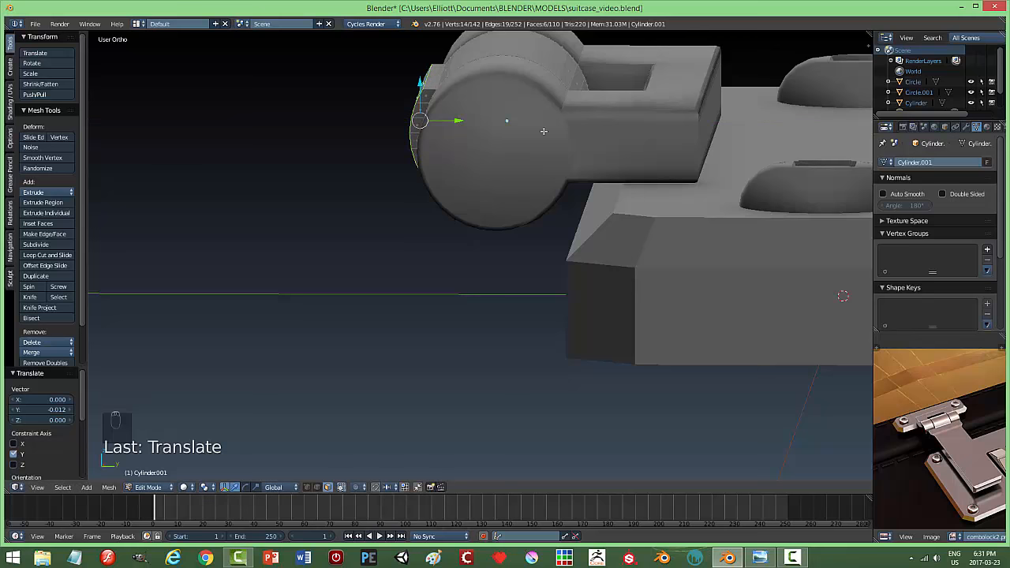
Flatten the extruded front faces by scaling them to 0 along Y
key(KP_3)
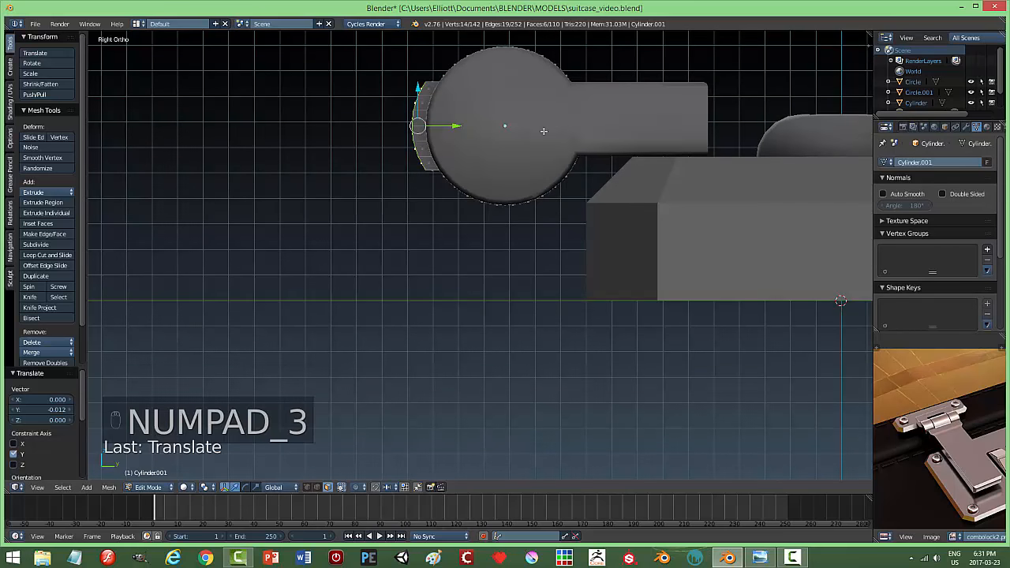
key(s)
key(y)
key(0)
key(Return)
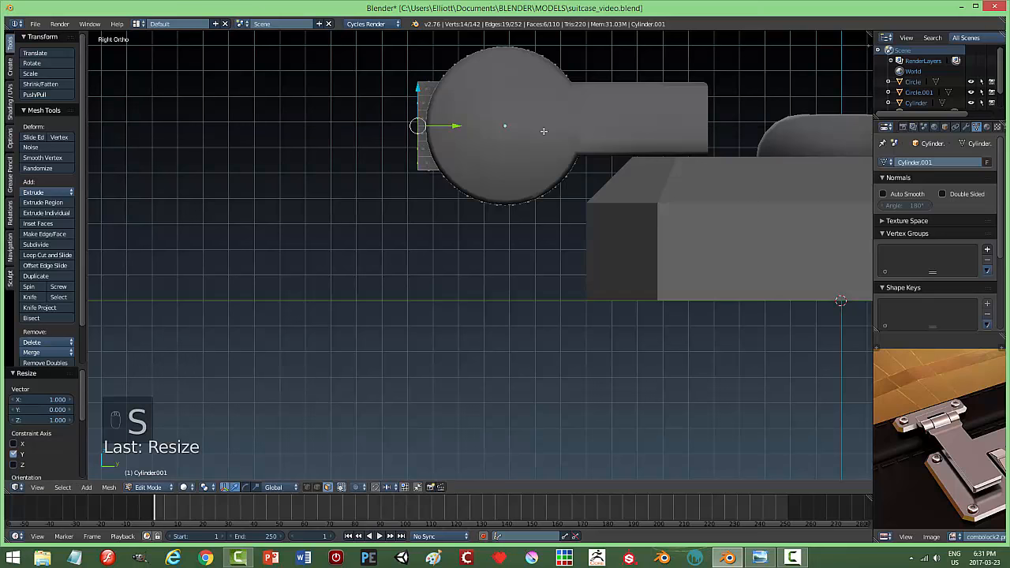
Dissolve the flattened front faces of the middle barrel section into a single face
middle_drag(372, 171, 469, 186)
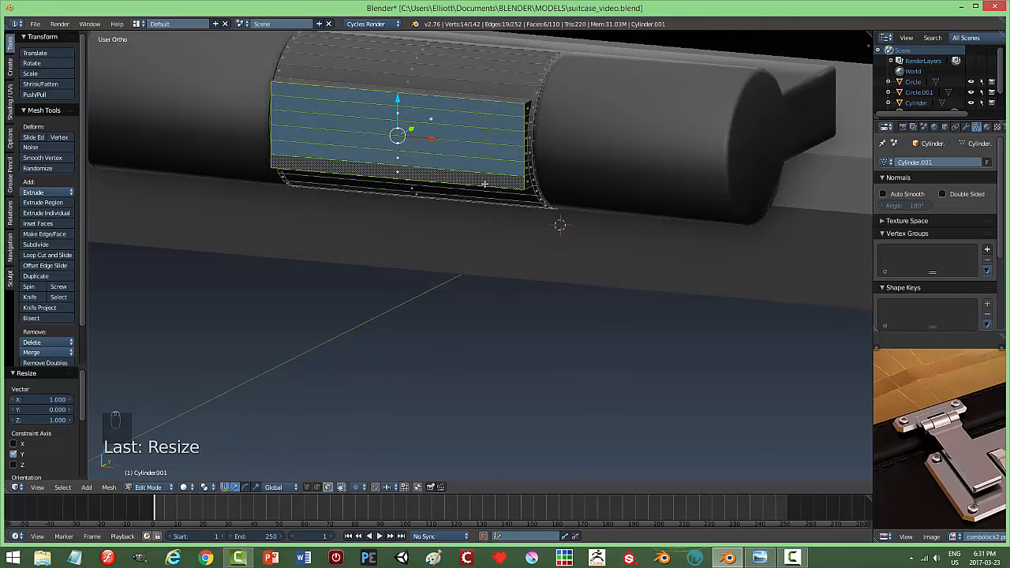
key(x)
click(479, 240)
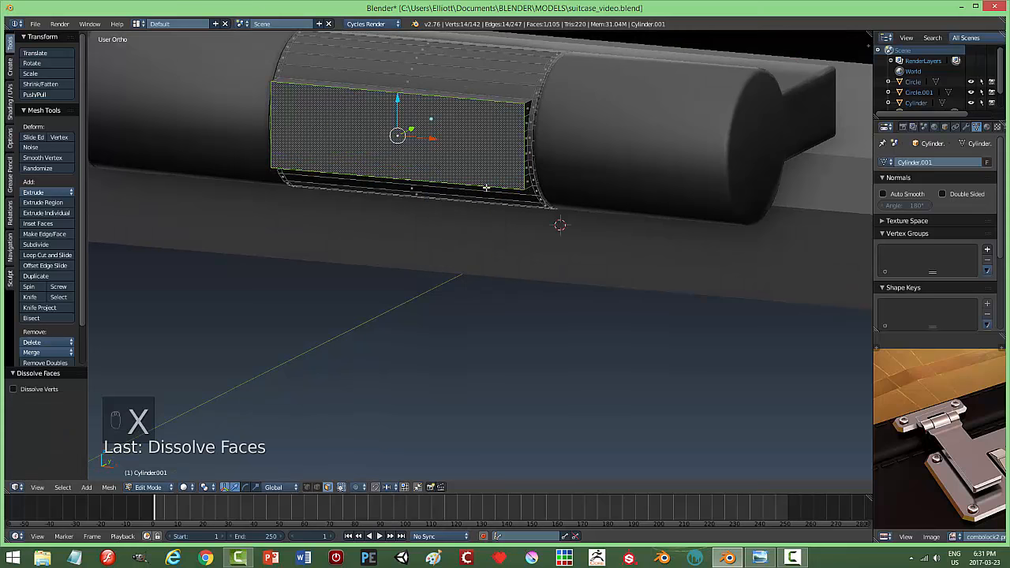
Extrude the flat front face in place and scale the new face by 2.351 along X
middle_drag(486, 188, 418, 216)
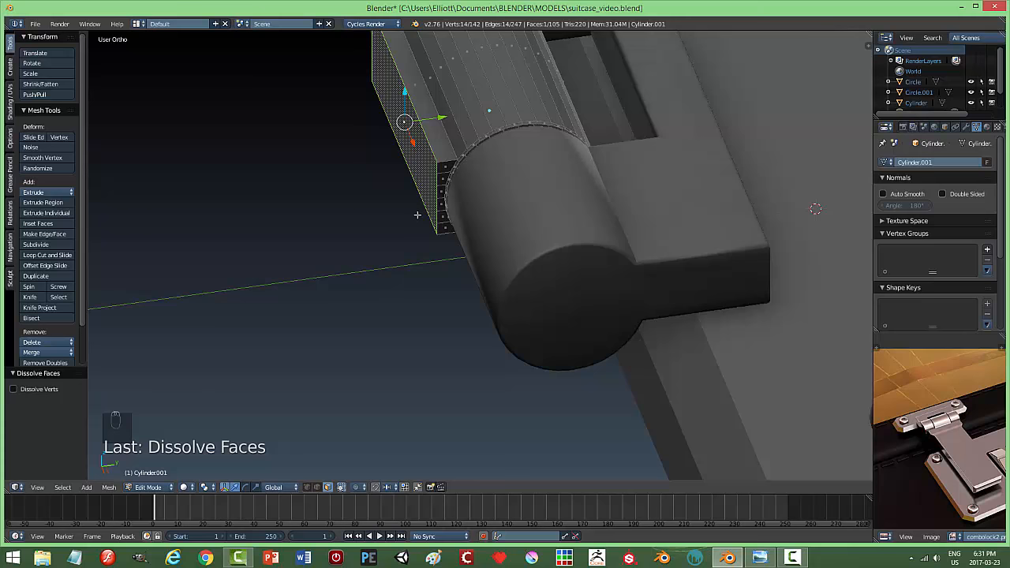
key(e)
right_click(411, 208)
middle_drag(410, 208, 444, 203)
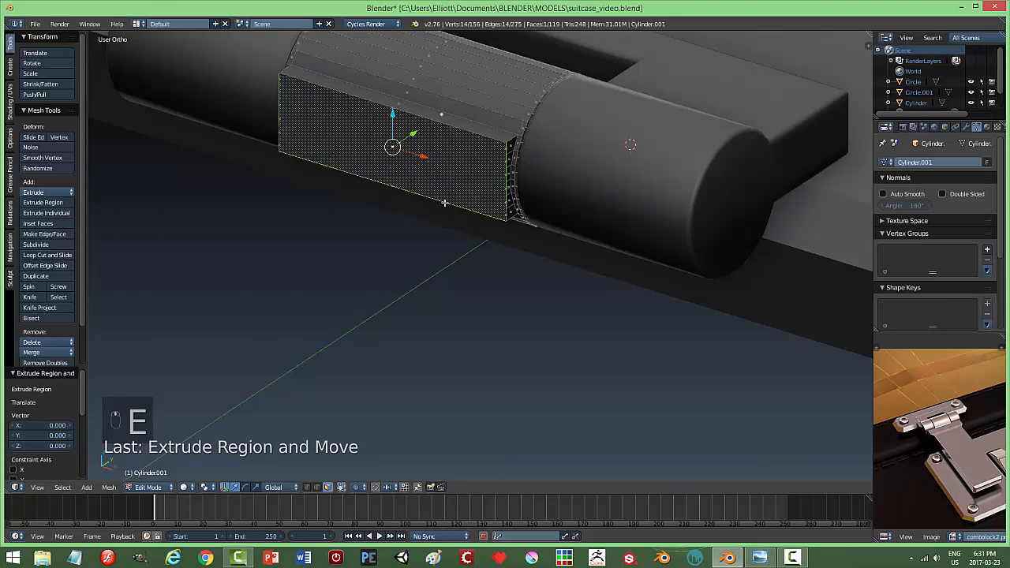
scroll(445, 203, down, 4)
key(s)
key(x)
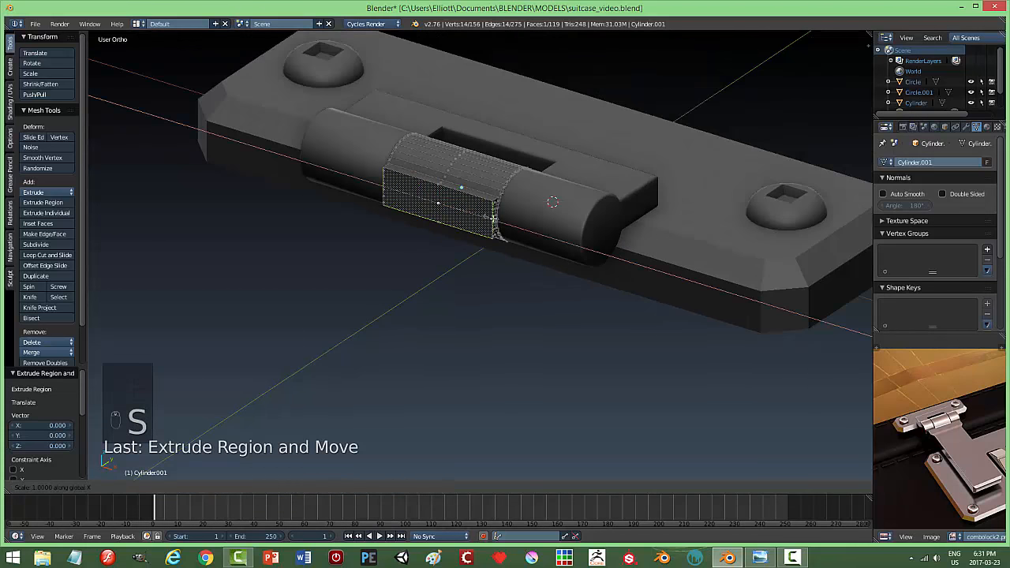
click(561, 240)
Extrude the widened front face of the latch arm and move it by -0.231 along Y
middle_drag(562, 240, 677, 203)
scroll(949, 443, up, 3)
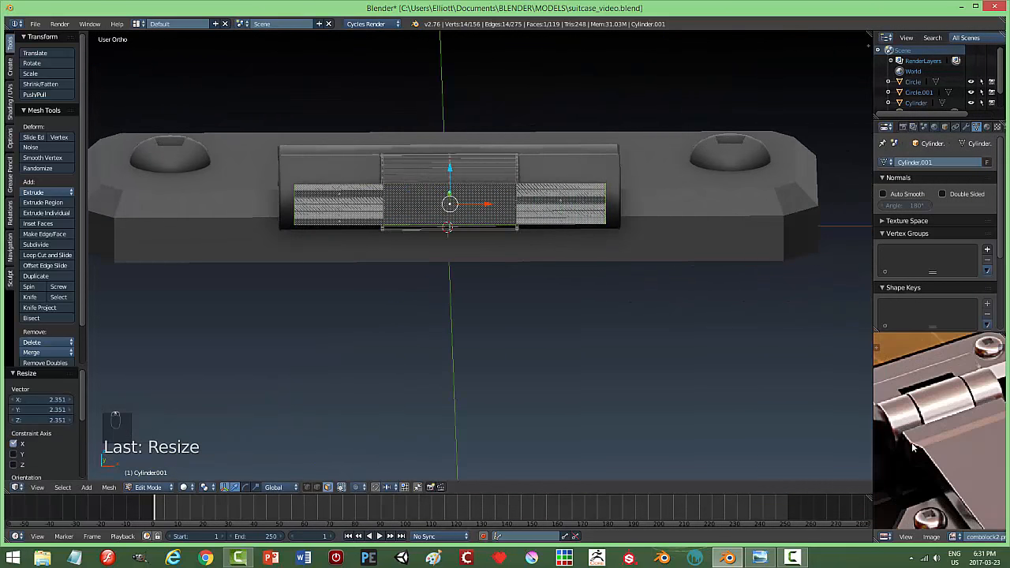
middle_drag(723, 343, 550, 342)
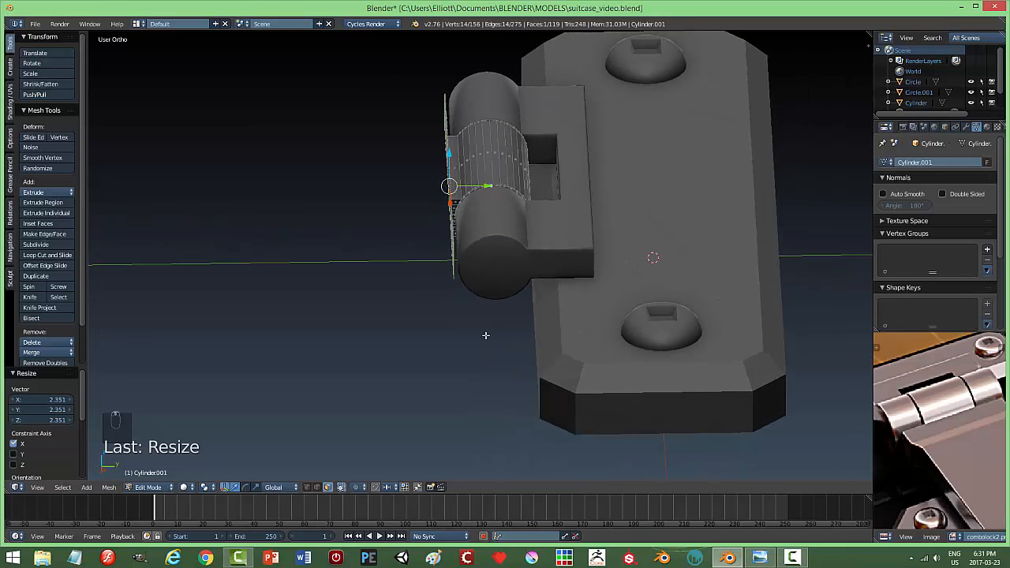
key(e)
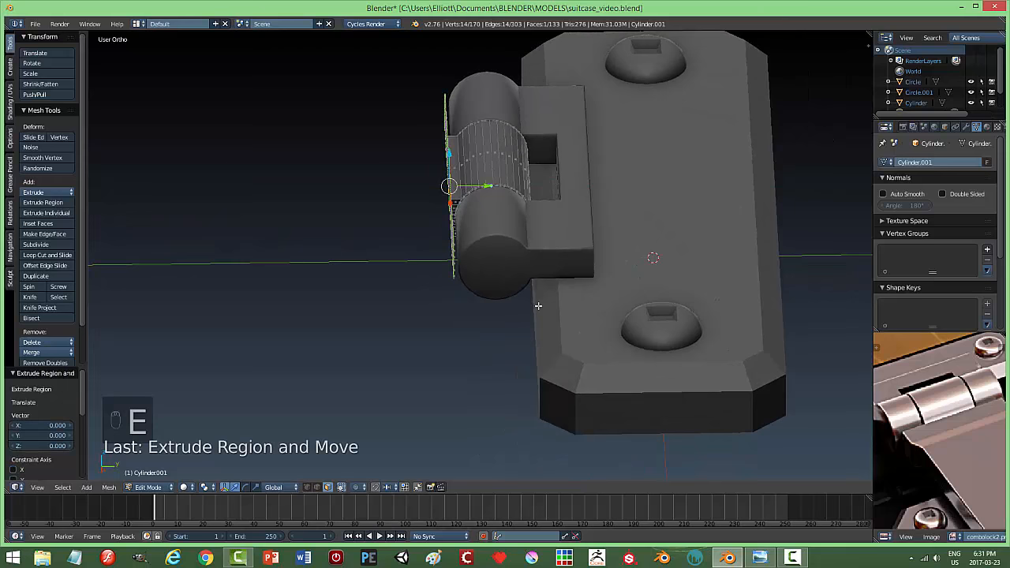
click(463, 185)
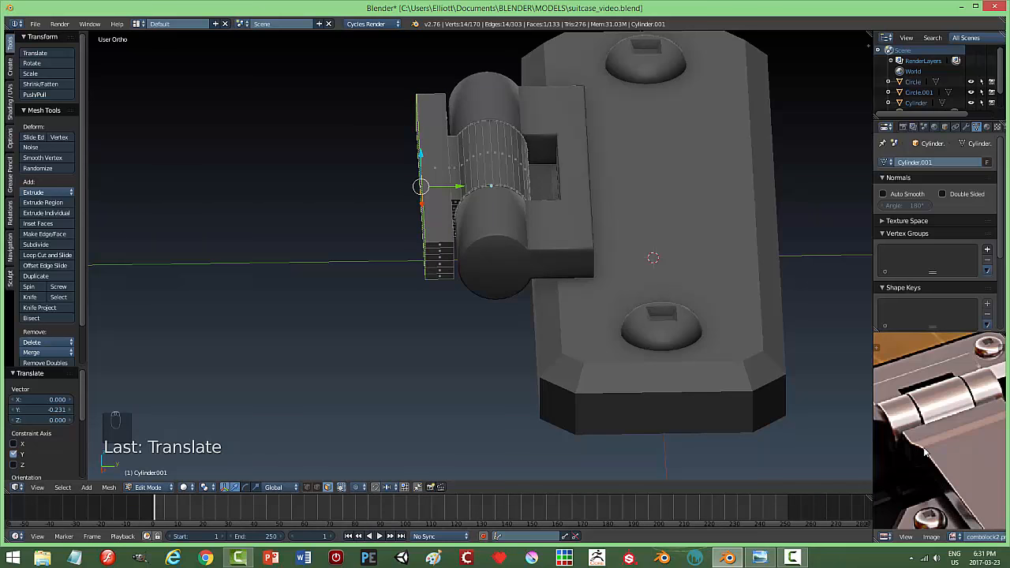
Extrude the front face in place and scale the new face by 0.911 along X and 0.750 along Z
middle_drag(465, 352, 563, 348)
key(e)
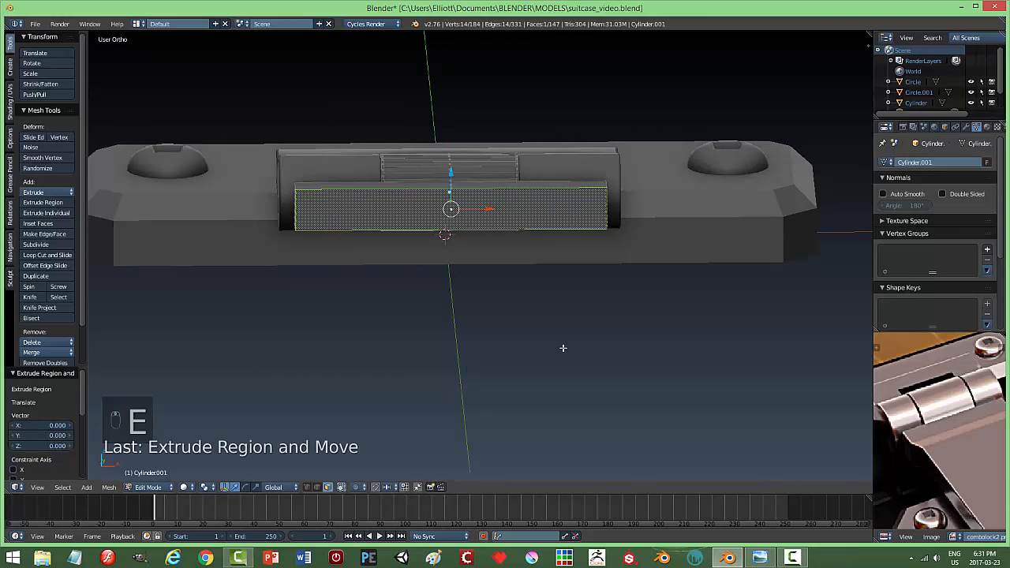
key(s)
key(x)
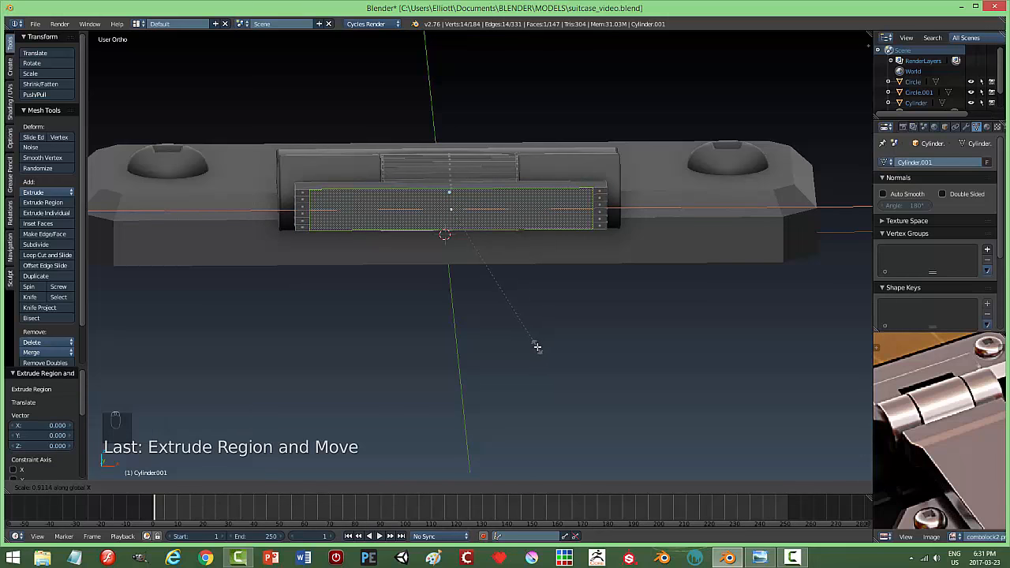
click(537, 347)
key(s)
key(z)
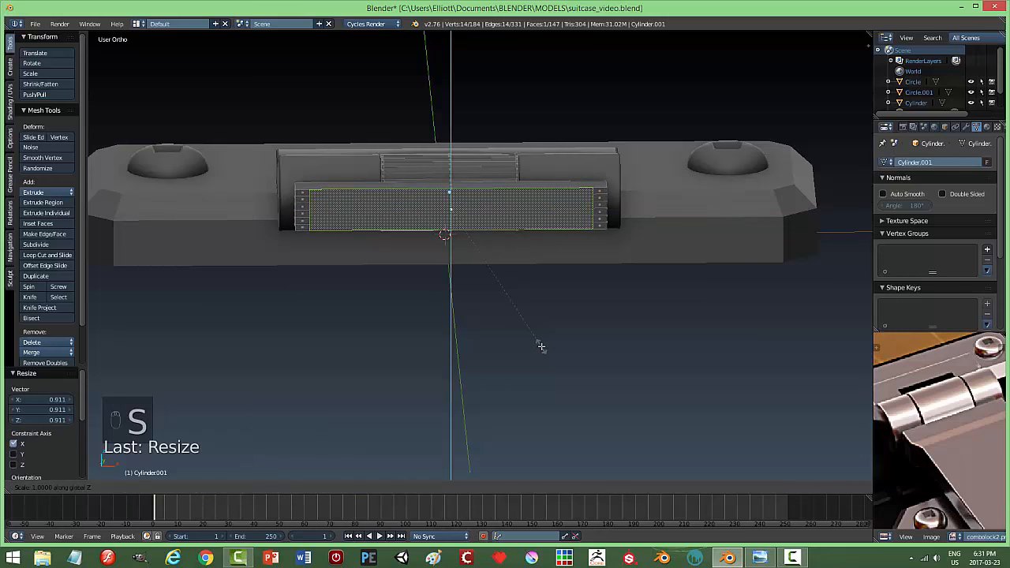
click(516, 315)
Try extruding the narrowed front face by -0.130 along Y, and undo the extrusion
middle_drag(525, 198, 495, 283)
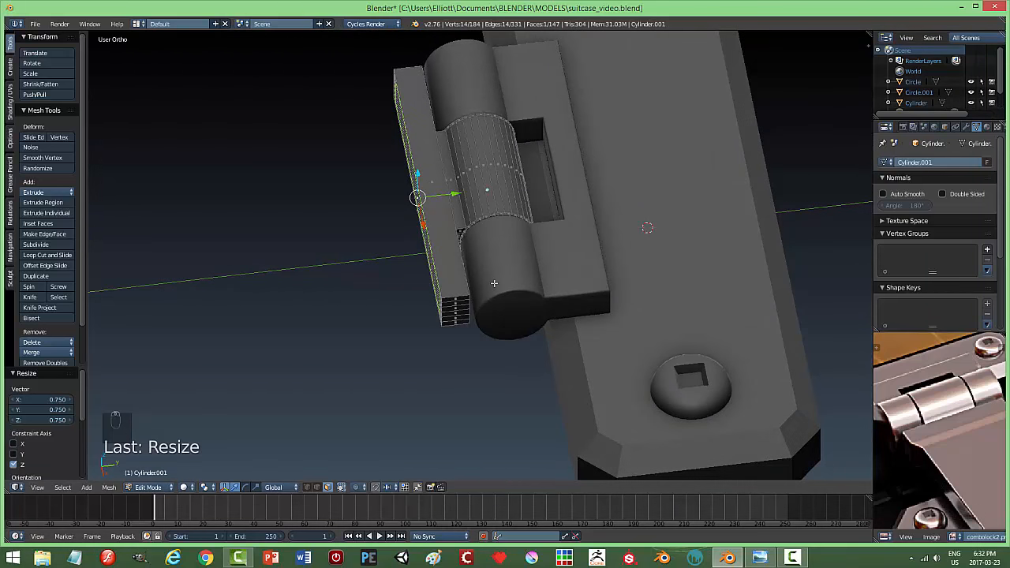
key(e)
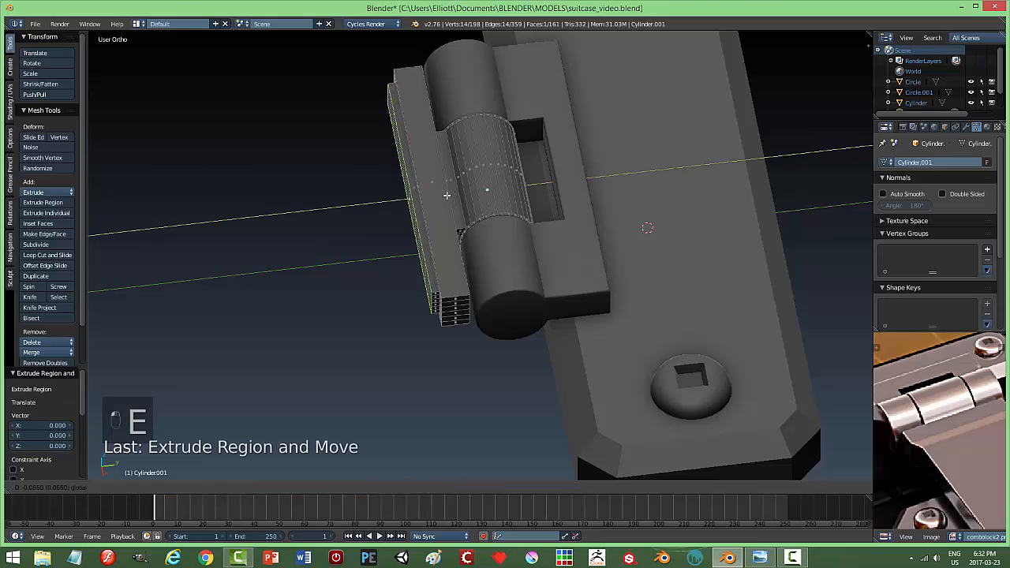
click(441, 198)
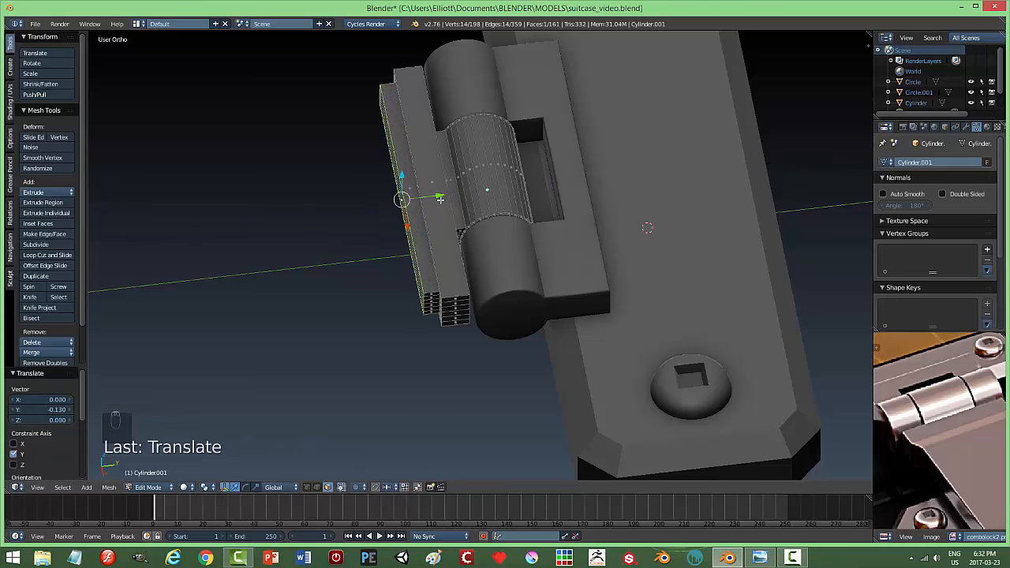
key(ctrl+z)
key(ctrl+z)
Move the narrowed front face by -0.119 along Y to form a tapered shoulder
key(g)
key(y)
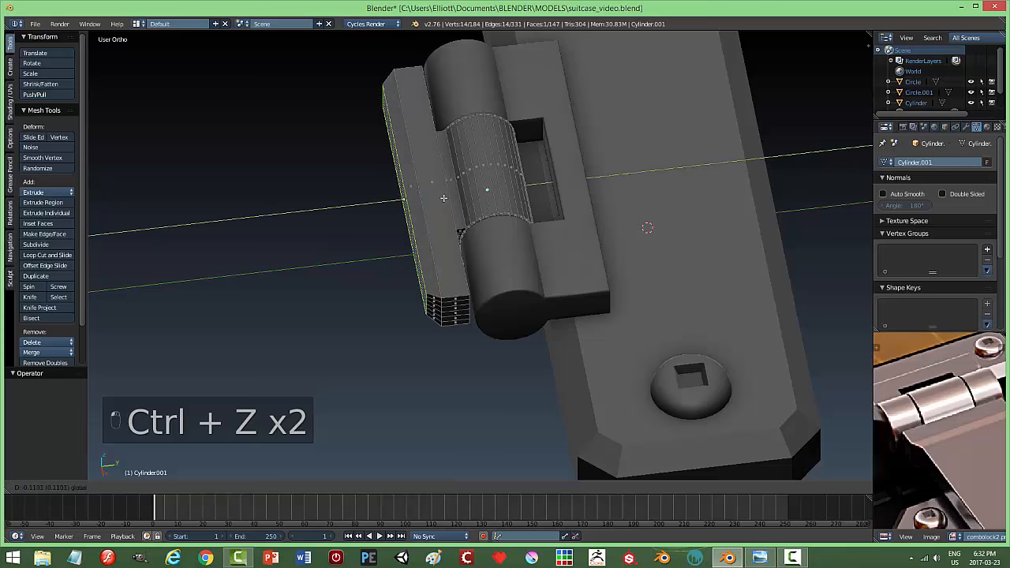
click(443, 199)
Extrude the front face into a long arm by -4.409 along Y, and move it out another -1.015
middle_drag(442, 199, 414, 280)
scroll(450, 280, down, 4)
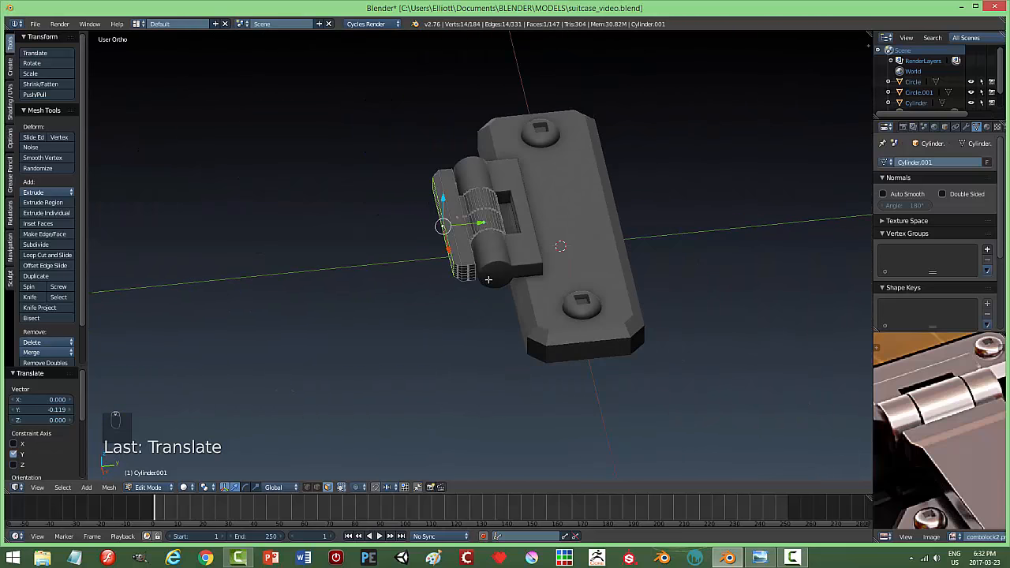
key(e)
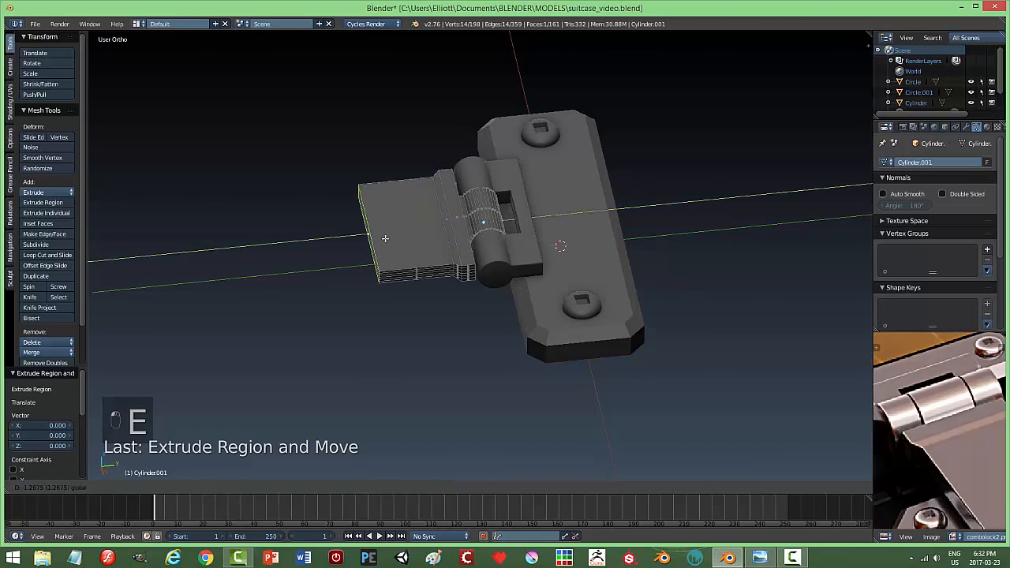
click(226, 263)
scroll(259, 255, down, 2)
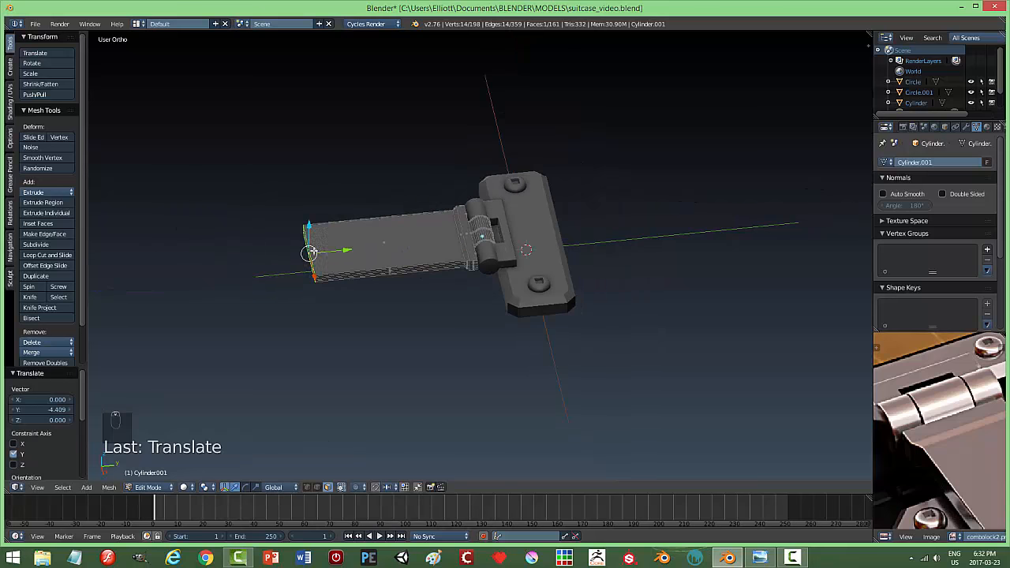
drag(349, 250, 319, 254)
Extrude the arm's end face in place and scale the new face by about 0.89 along X
middle_drag(319, 255, 541, 237)
scroll(502, 307, up, 2)
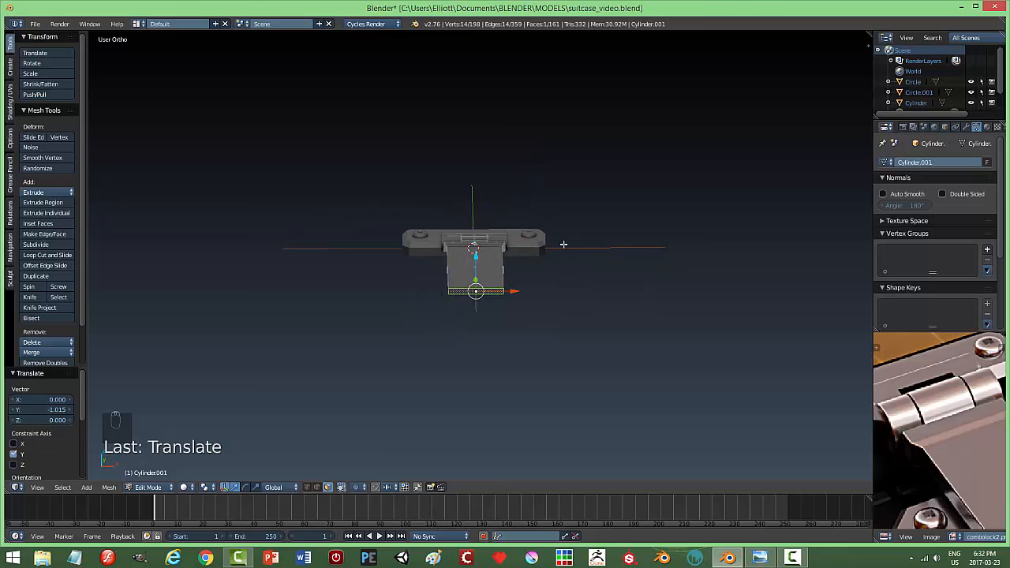
scroll(564, 344, up, 3)
mouse_move(587, 347)
middle_down()
mouse_move(584, 317)
mouse_move(590, 342)
middle_up()
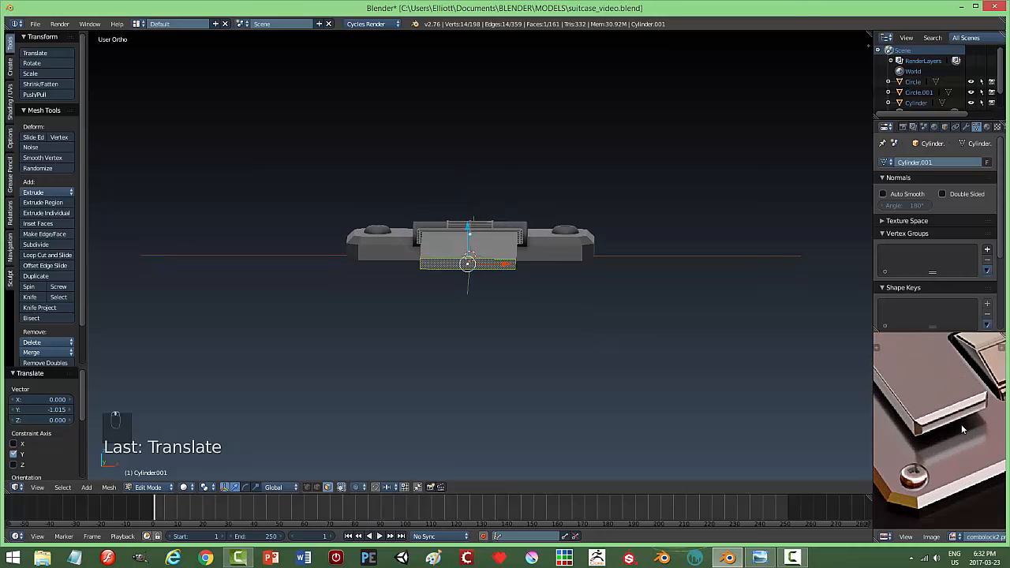
middle_drag(547, 362, 614, 351)
middle_drag(585, 366, 596, 363)
key(e)
right_click(617, 359)
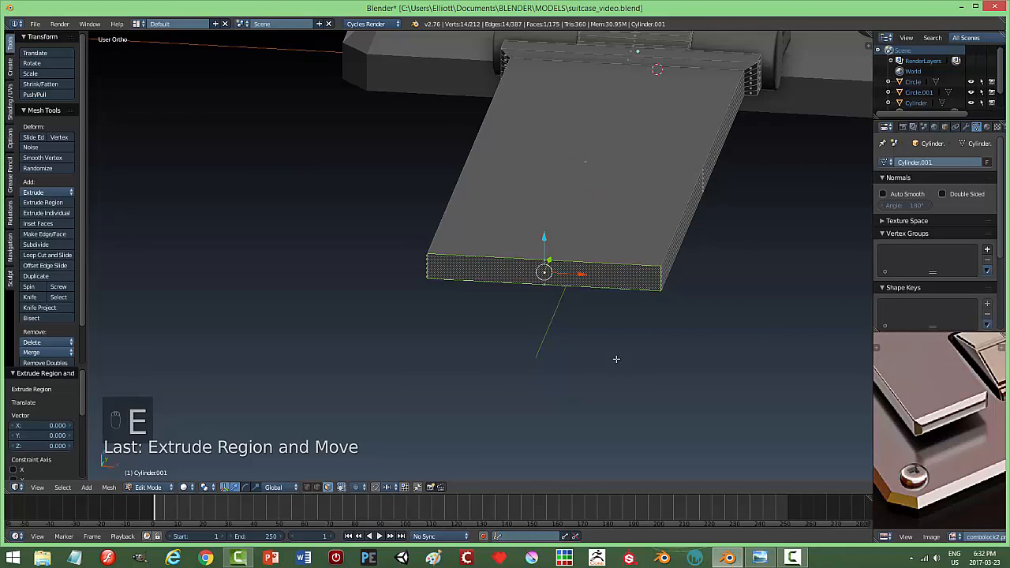
key(s)
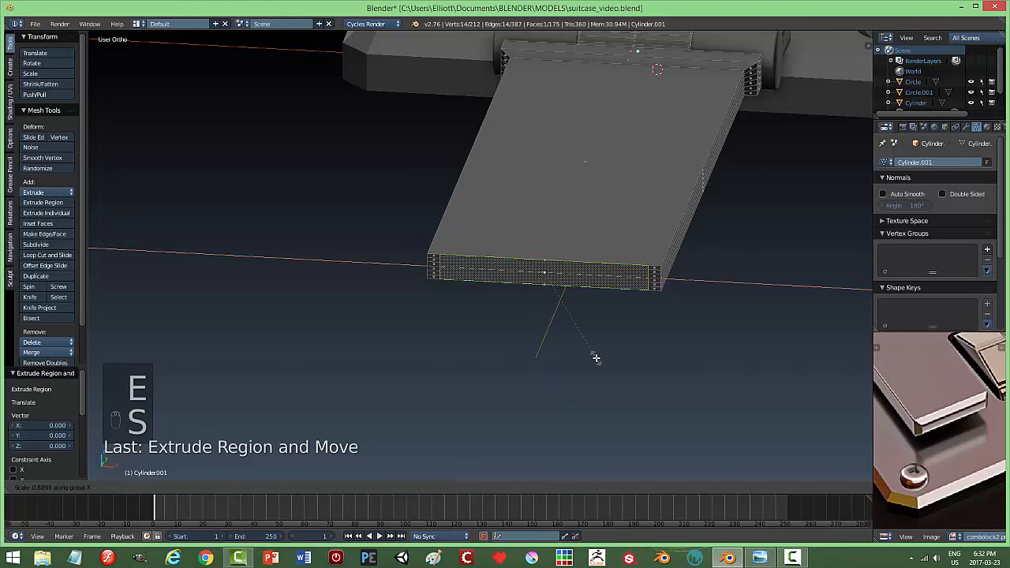
click(596, 358)
Move the arm's narrowed end face by -0.204 along Y and scale it by 0.701 along Z
middle_drag(596, 358, 612, 313)
drag(381, 337, 376, 345)
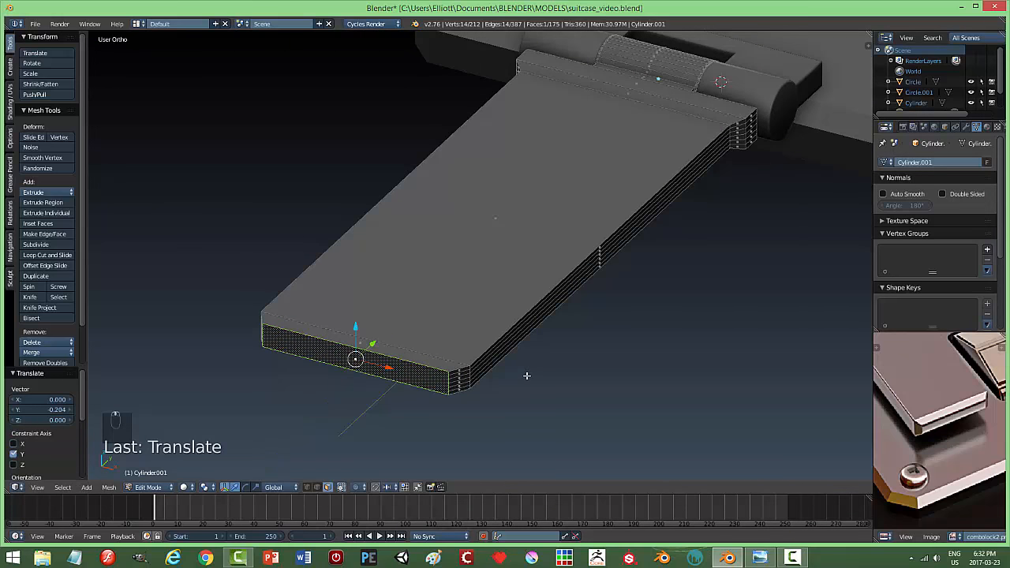
middle_drag(524, 380, 530, 368)
key(s)
key(z)
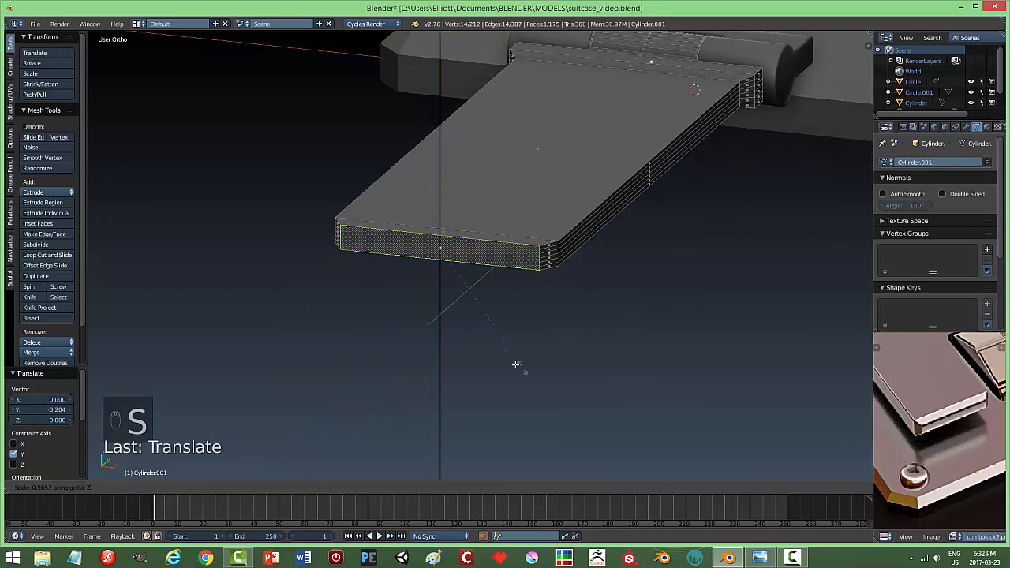
click(498, 336)
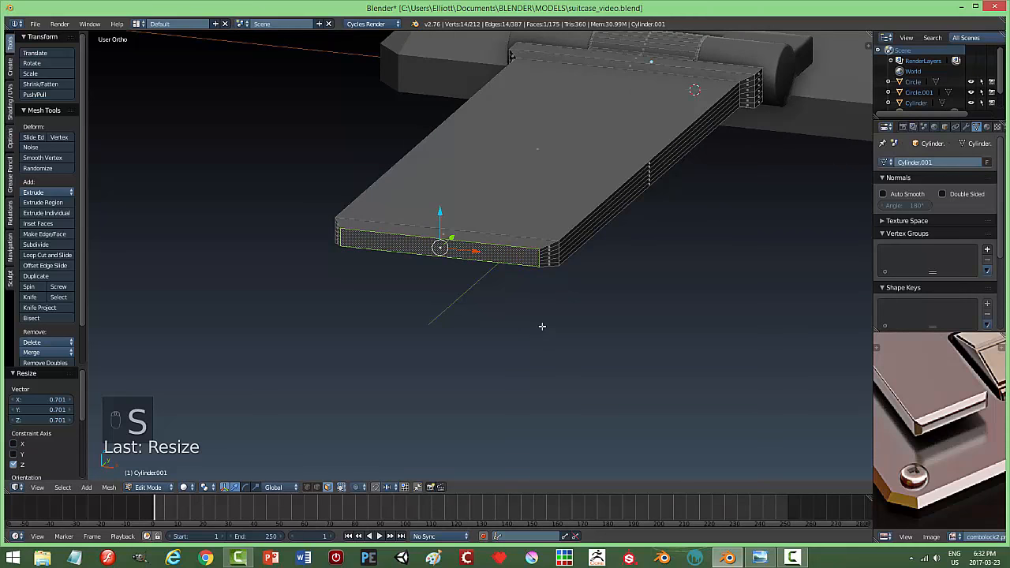
Deselect everything, return to Object Mode, and apply the latch arm's rotation and scale
key(a)
scroll(568, 312, down, 2)
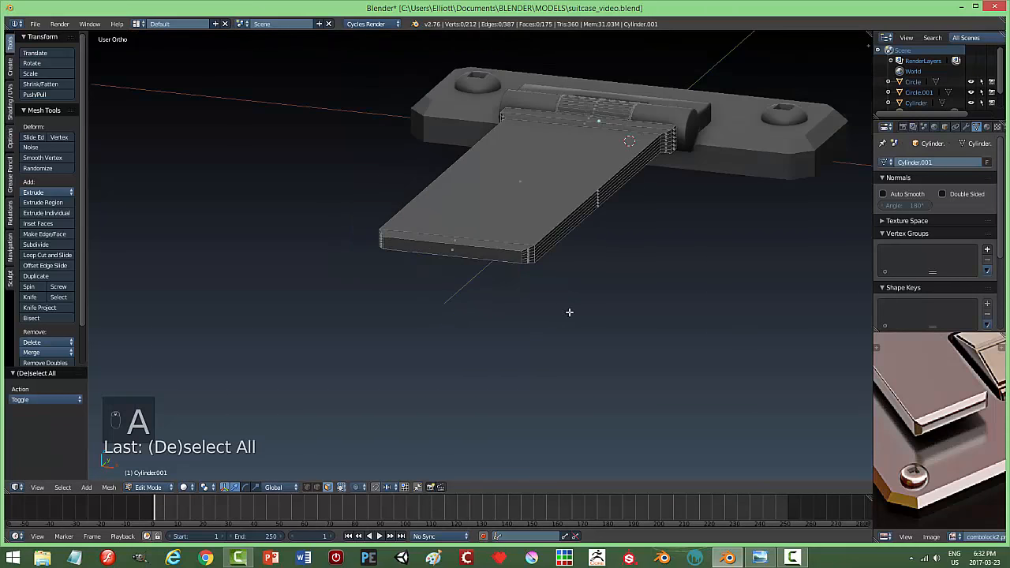
middle_drag(613, 305, 578, 344)
key(Tab)
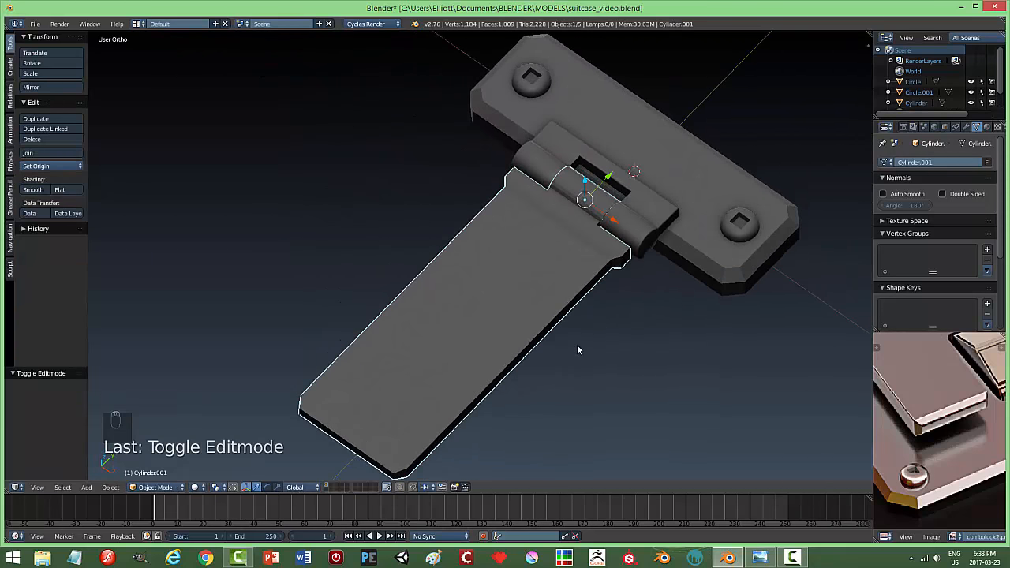
click(110, 487)
mouse_move(148, 409)
click(244, 439)
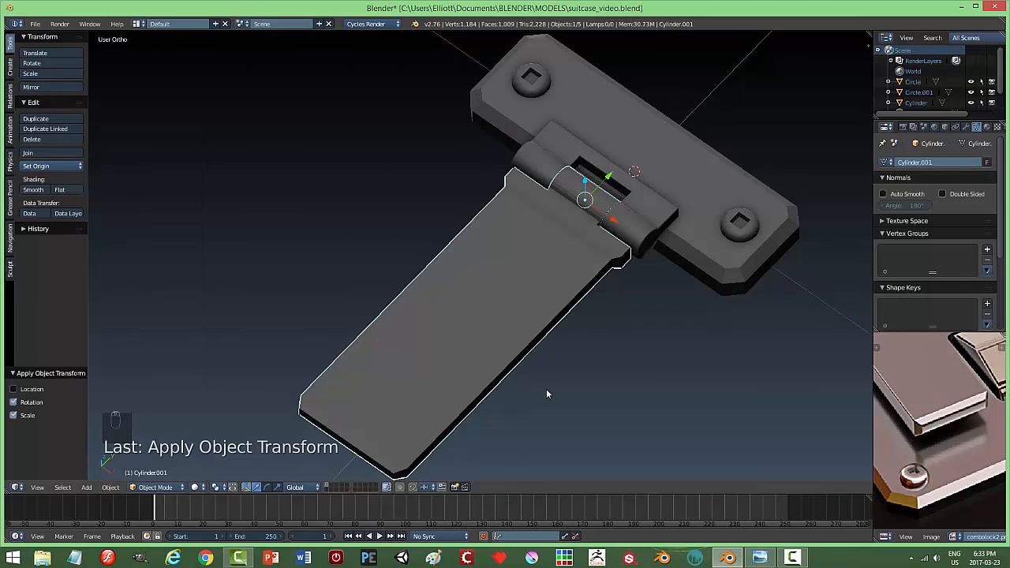
Reopen the latch arm in Edit Mode and switch to edge selection
scroll(548, 391, up, 1)
scroll(521, 406, down, 3)
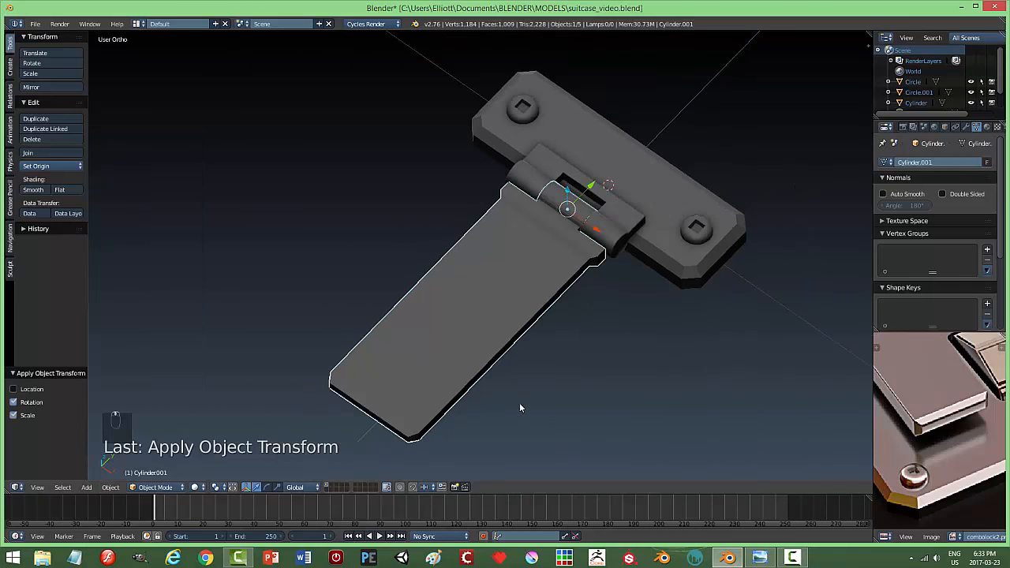
key(Tab)
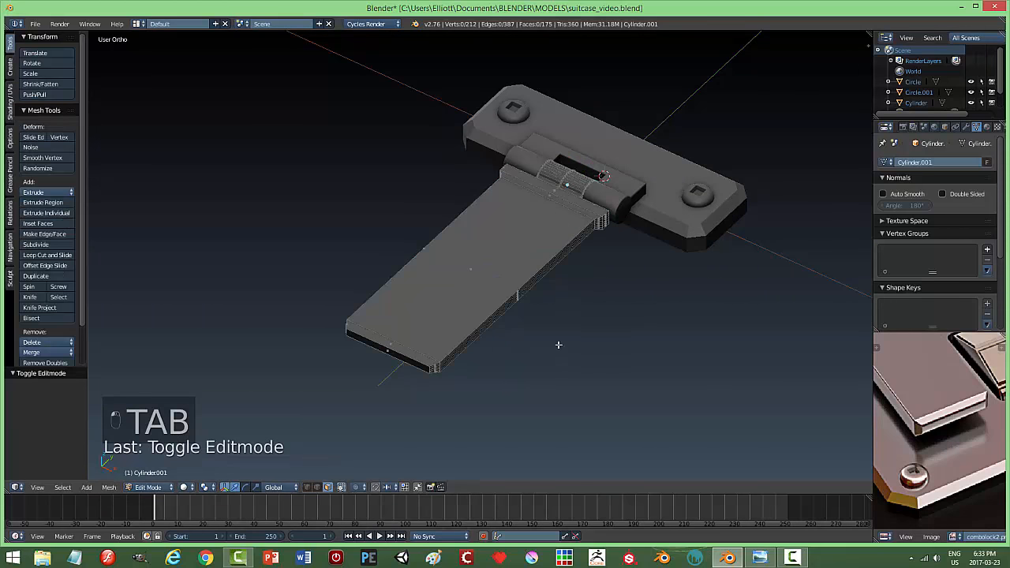
scroll(514, 370, up, 2)
shift+middle_drag(488, 395, 491, 345)
scroll(491, 344, up, 1)
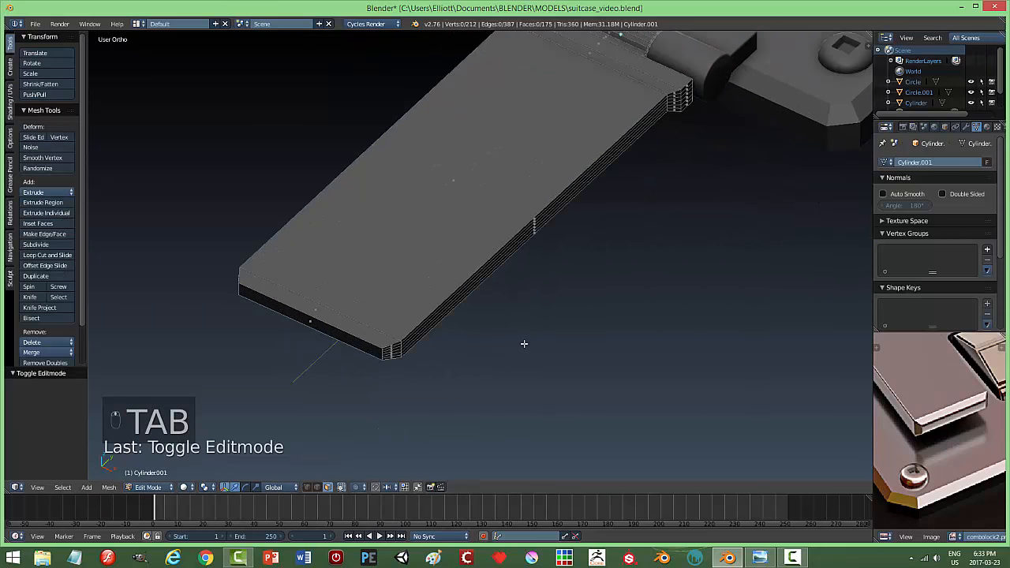
key(ctrl+Tab)
click(511, 335)
scroll(447, 383, up, 3)
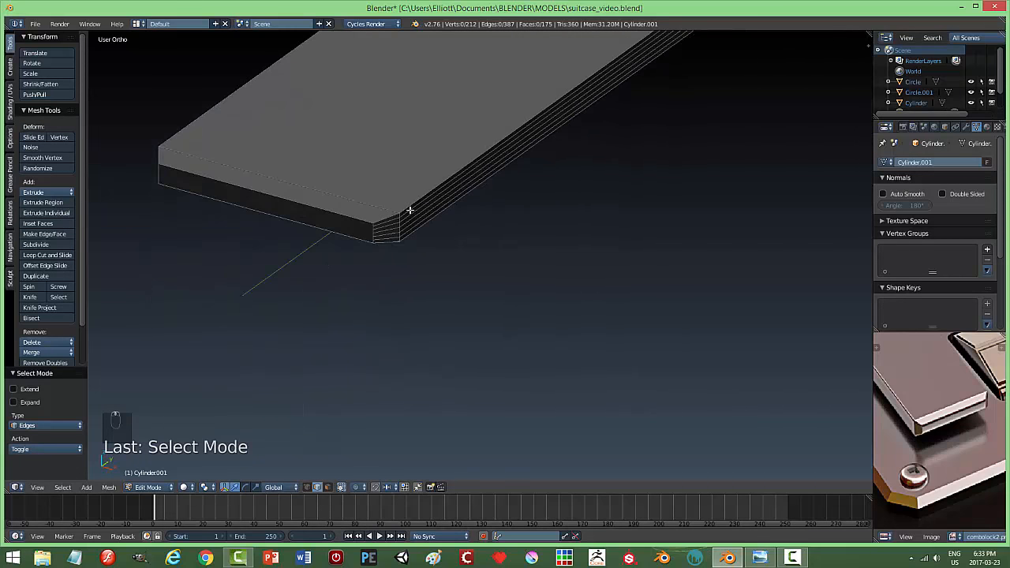
Bevel the outline edges of the arm's upper and lower faces on both sides by 0.021 with one segment
middle_drag(407, 207, 385, 326)
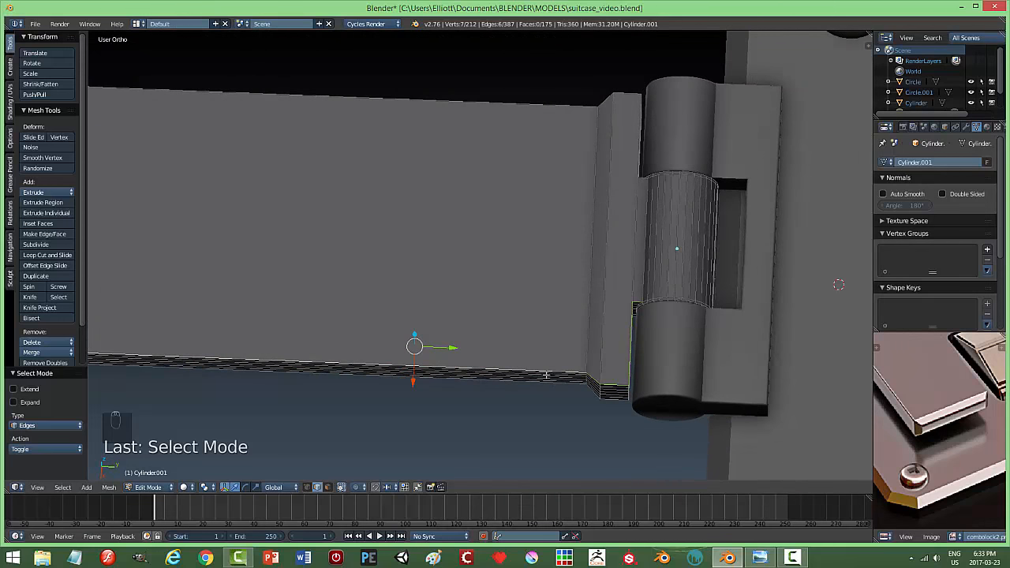
middle_drag(532, 389, 537, 329)
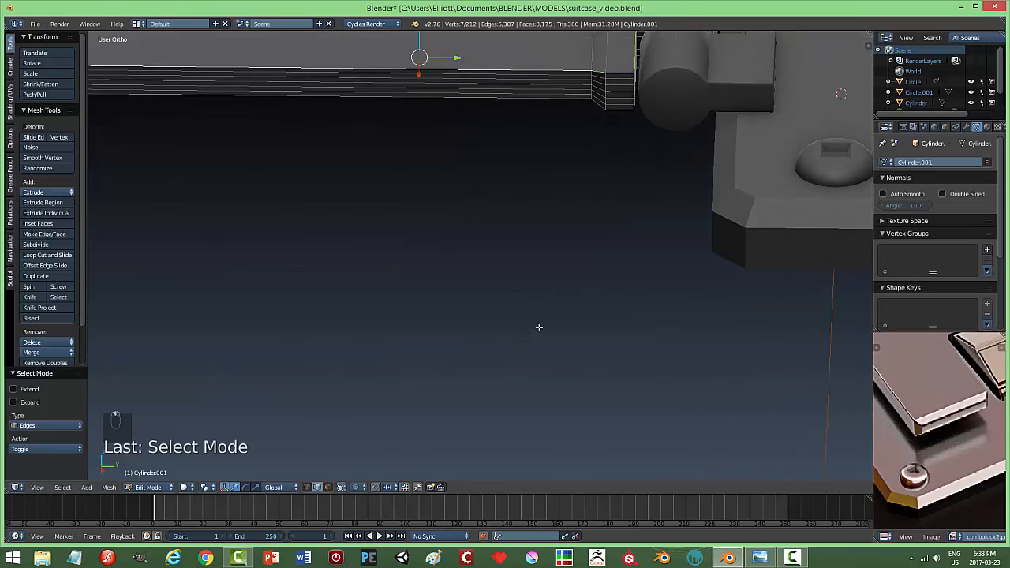
alt+shift+right_click(568, 94)
middle_drag(528, 190, 544, 231)
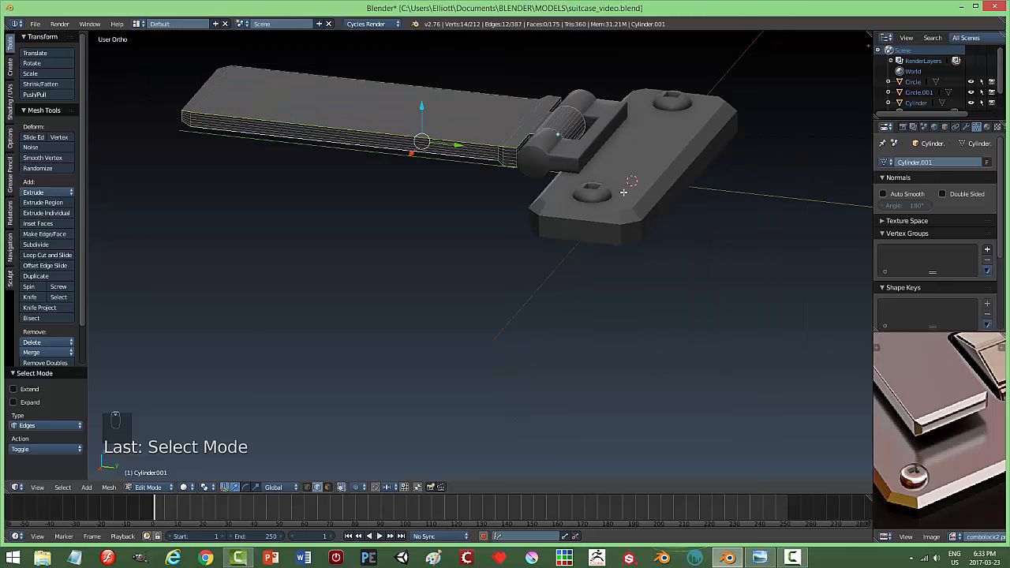
key(KP_Decimal)
scroll(563, 305, up, 2)
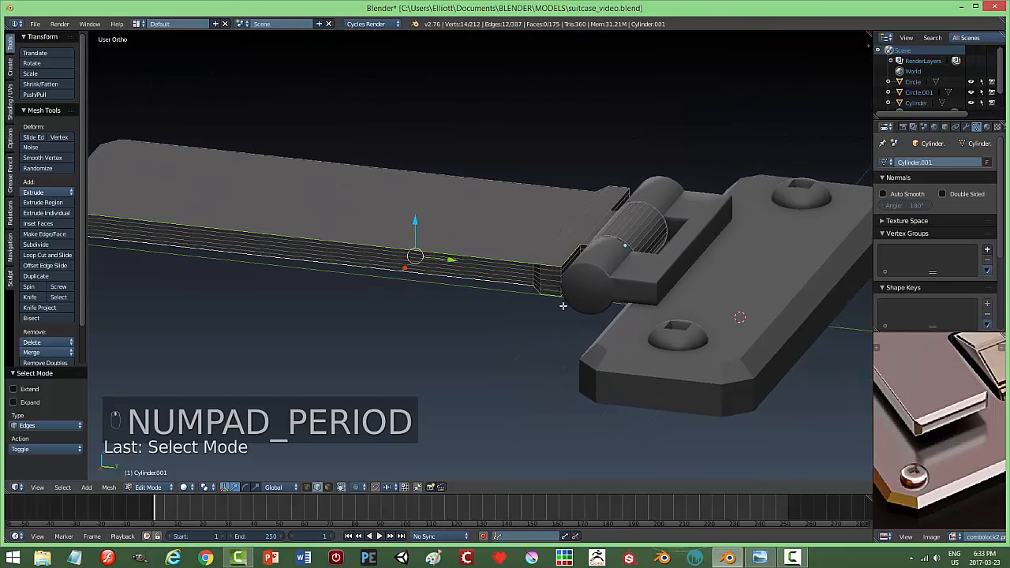
middle_drag(563, 306, 612, 322)
alt+shift+click(609, 318)
alt+shift+click(603, 343)
middle_drag(698, 334, 607, 341)
shift+middle_drag(478, 344, 540, 304)
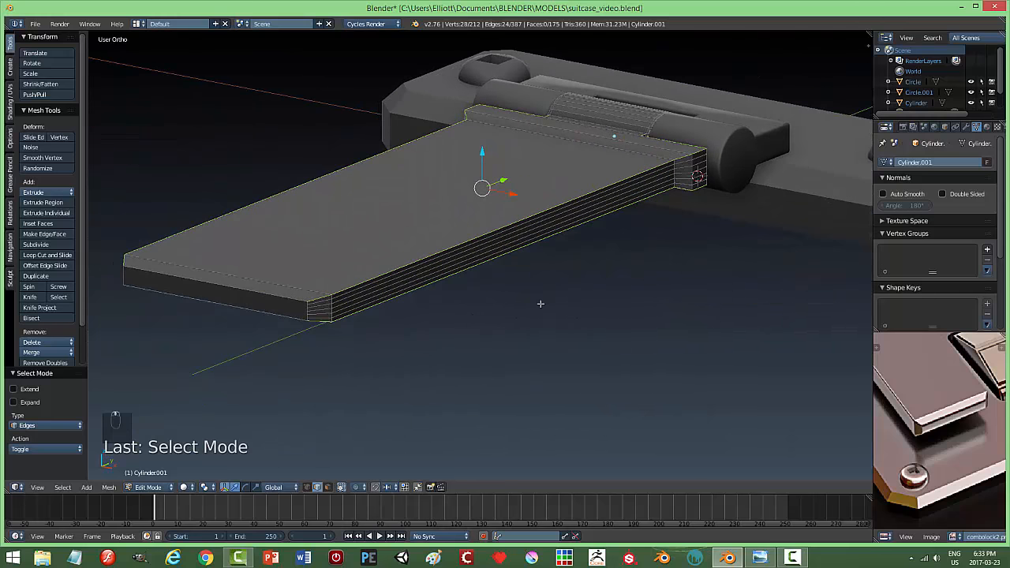
key(ctrl+b)
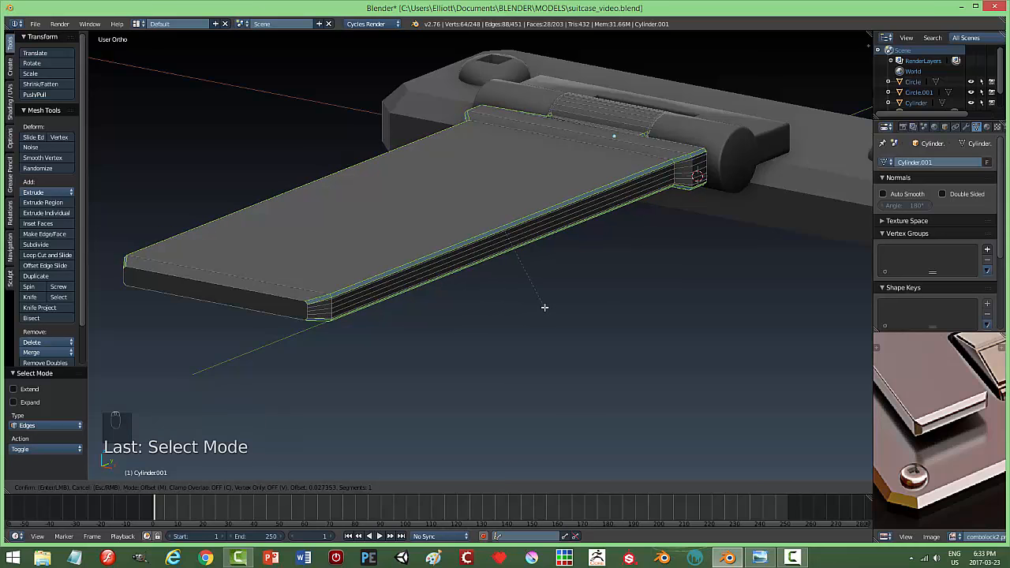
click(545, 306)
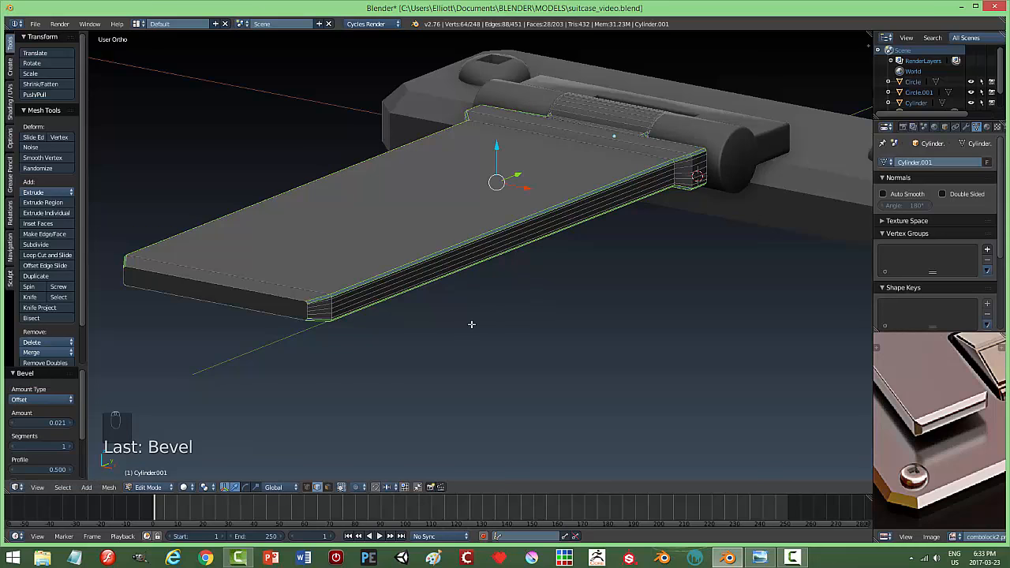
Bevel the edges of the arm's front end face by about 0.012 with one segment, deselect everything, and return to Object Mode
key(a)
right_click(284, 296)
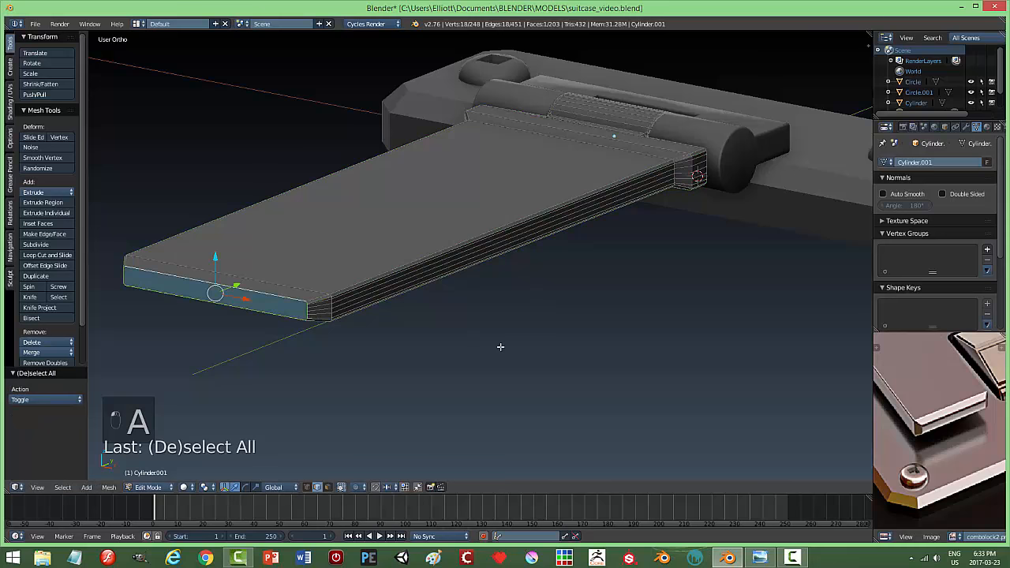
key(ctrl+b)
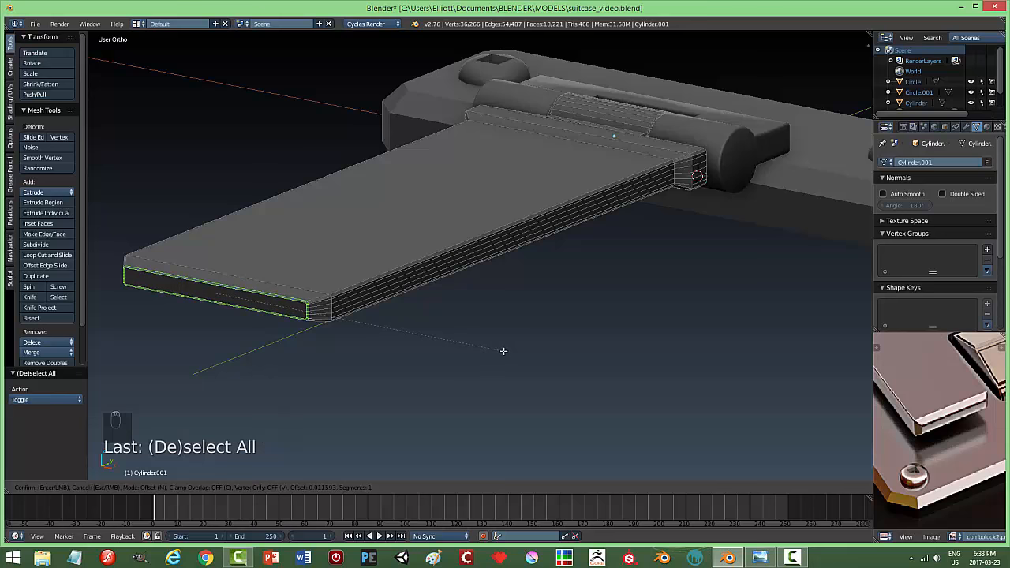
click(504, 351)
key(a)
key(Tab)
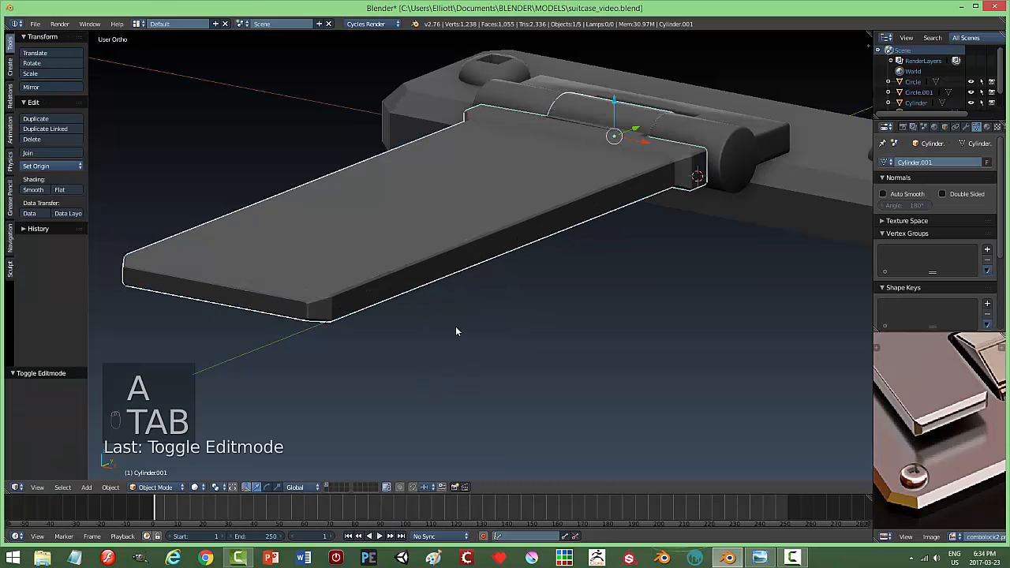
Shade the latch arm smooth and enable Auto Smooth with a 45° angle
middle_drag(456, 332, 509, 238)
key(a)
key(a)
right_click(509, 238)
click(34, 190)
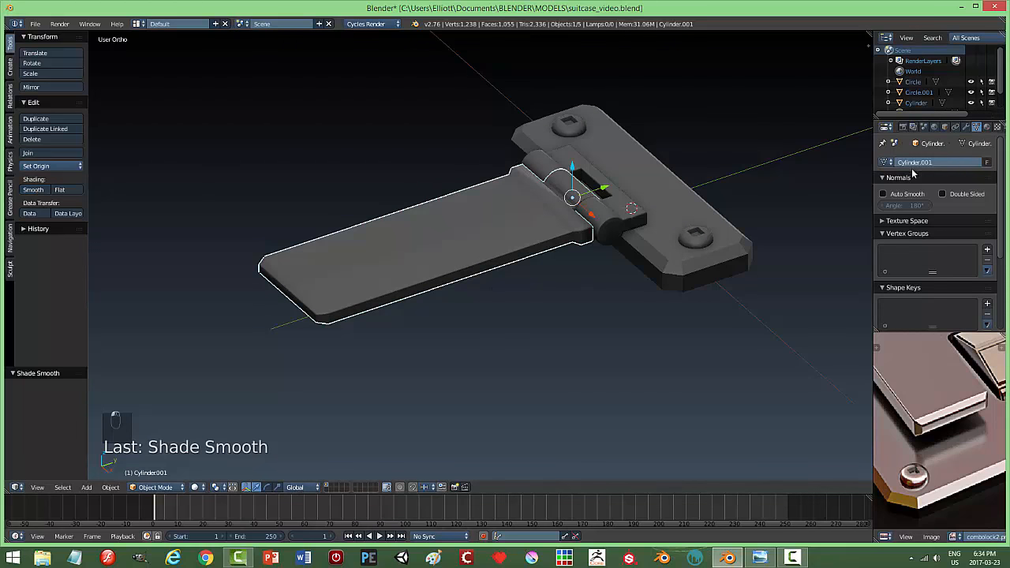
click(888, 198)
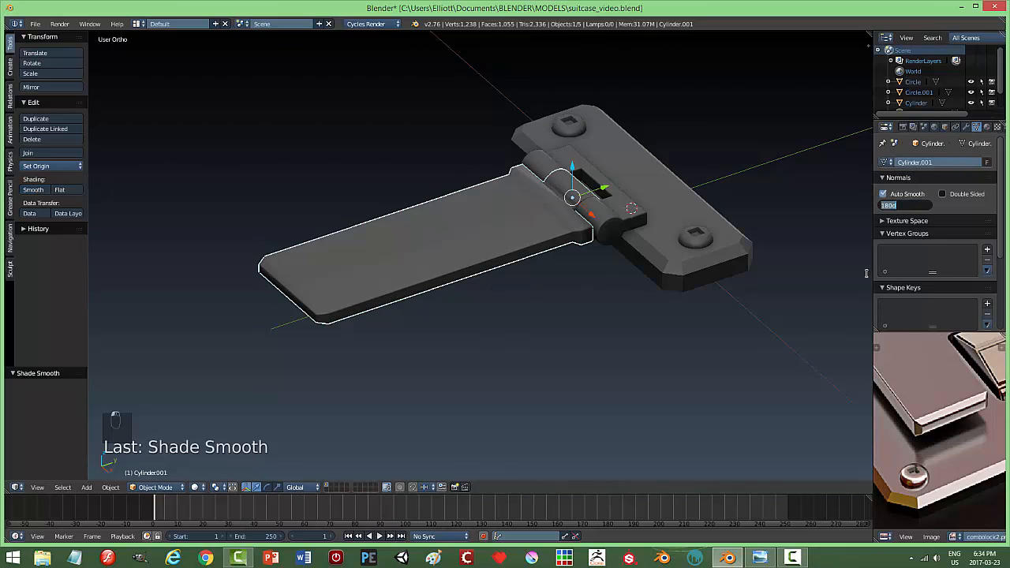
key(Return)
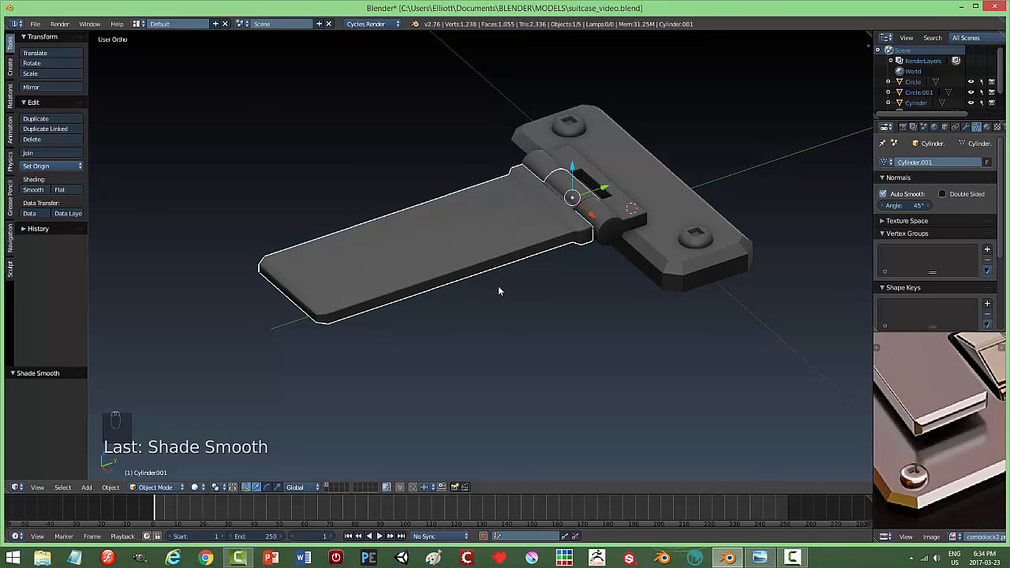
Deselect everything and compare the latch arm's shape with combolock2.png in Windows Photo Viewer, returning to Blender
key(a)
middle_drag(498, 291, 712, 314)
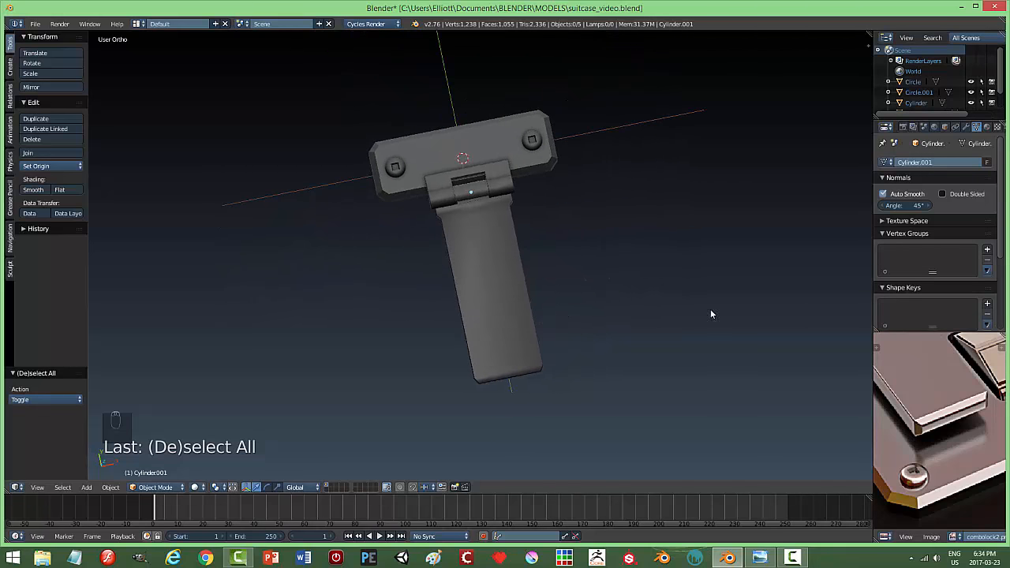
scroll(905, 365, down, 2)
click(760, 557)
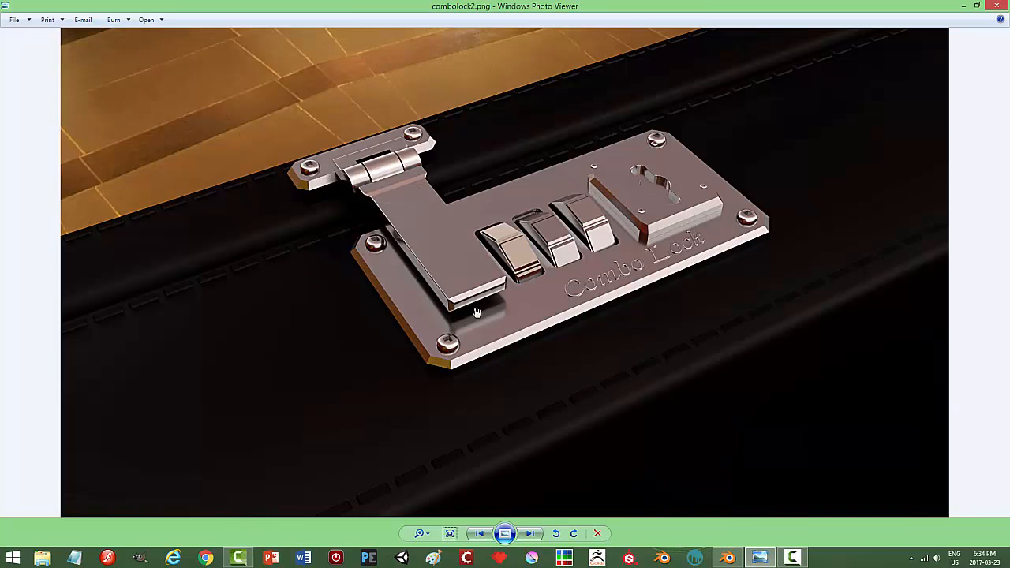
click(728, 558)
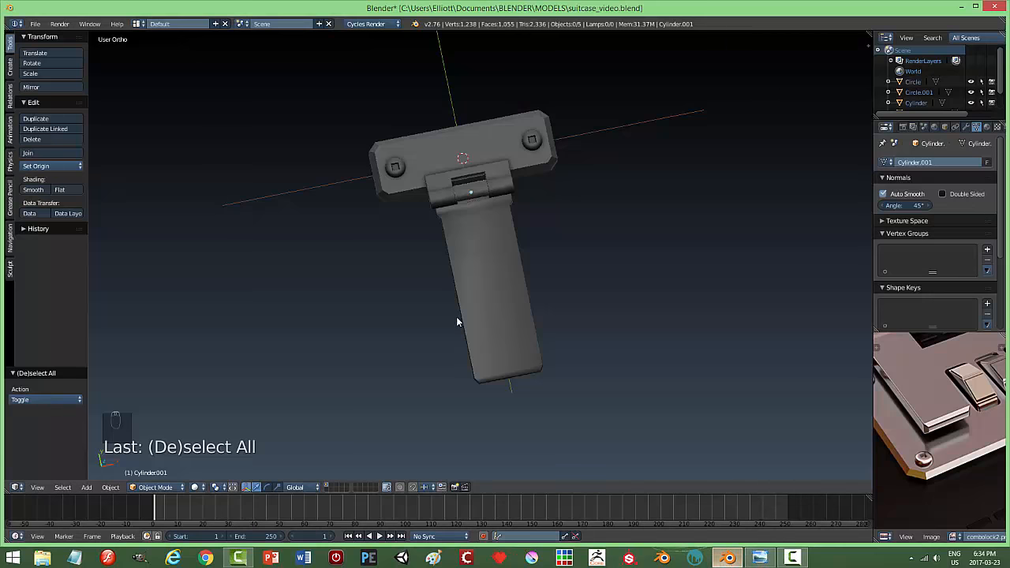
middle_drag(543, 280, 507, 305)
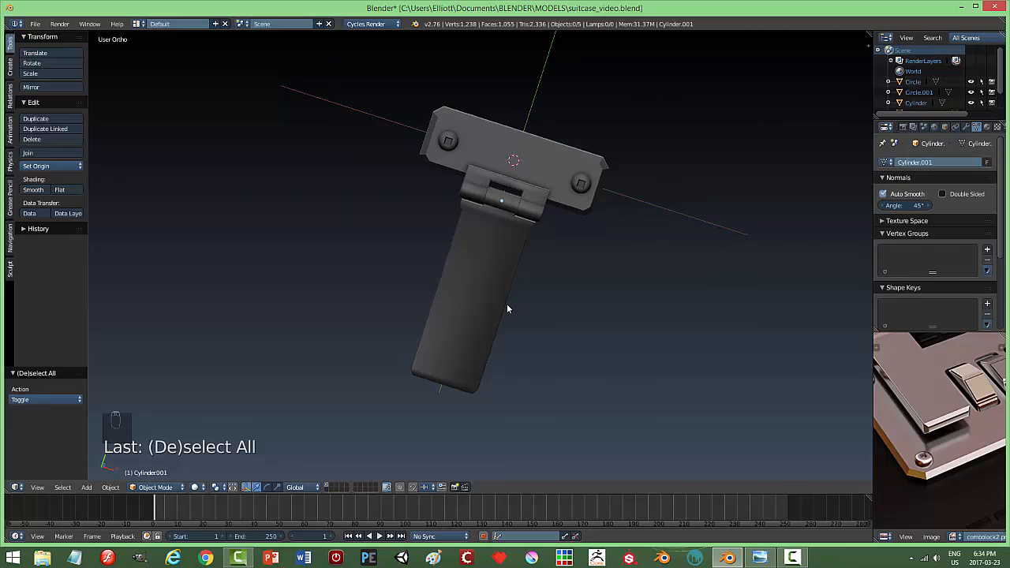
Examine close up how the latch arm and its middle barrel fit between the outer hinge barrels
scroll(498, 277, up, 3)
middle_drag(535, 229, 558, 276)
right_click(447, 188)
middle_drag(446, 188, 583, 193)
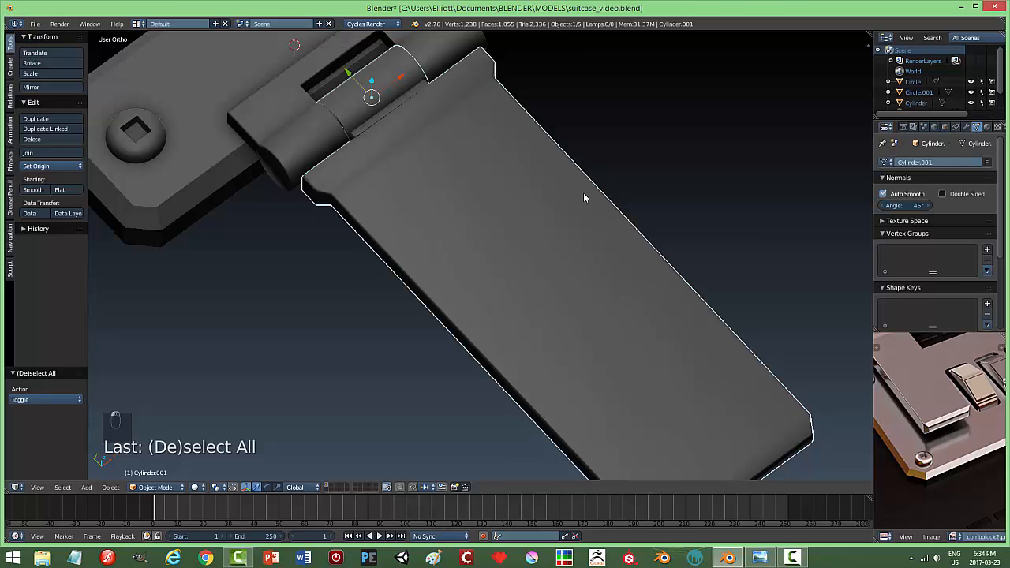
key(KP_Decimal)
mouse_move(490, 283)
middle_down()
mouse_move(510, 270)
mouse_move(447, 271)
mouse_move(474, 272)
middle_up()
scroll(473, 272, up, 3)
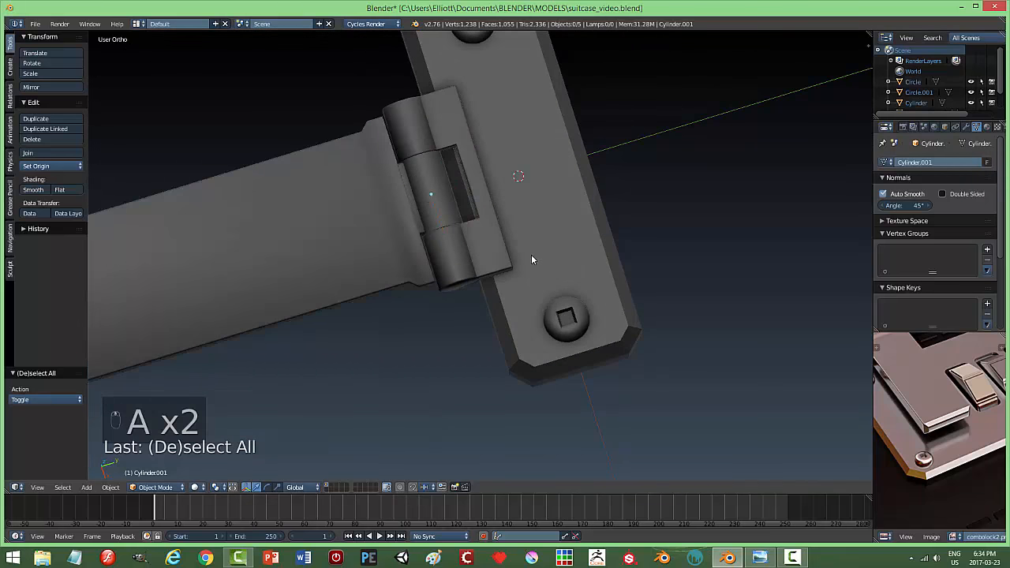
key(a)
key(a)
scroll(501, 240, up, 2)
scroll(453, 232, up, 1)
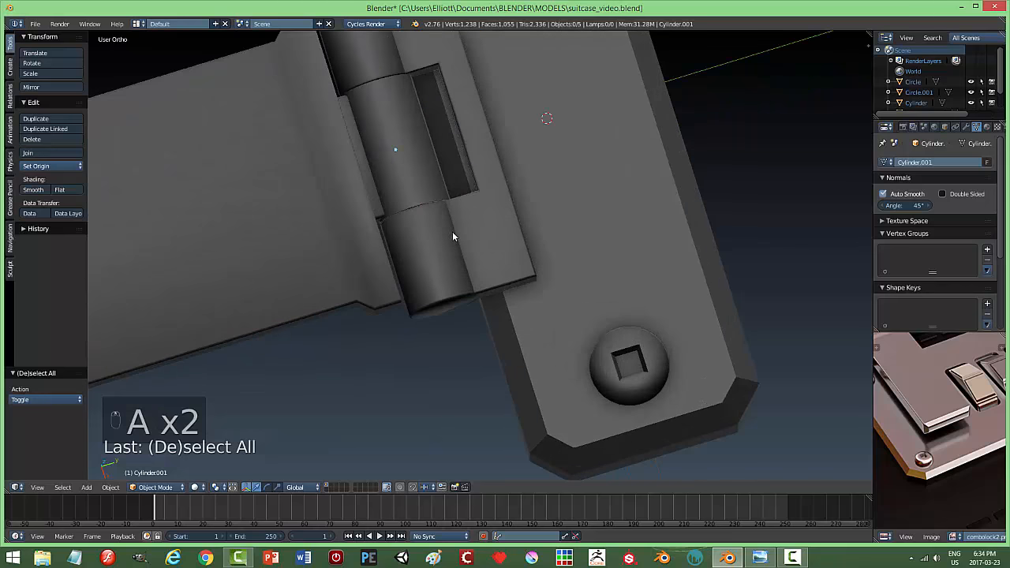
Try shifting the latch arm by -0.036 along Y, and undo the move
right_click(409, 150)
drag(433, 143, 430, 143)
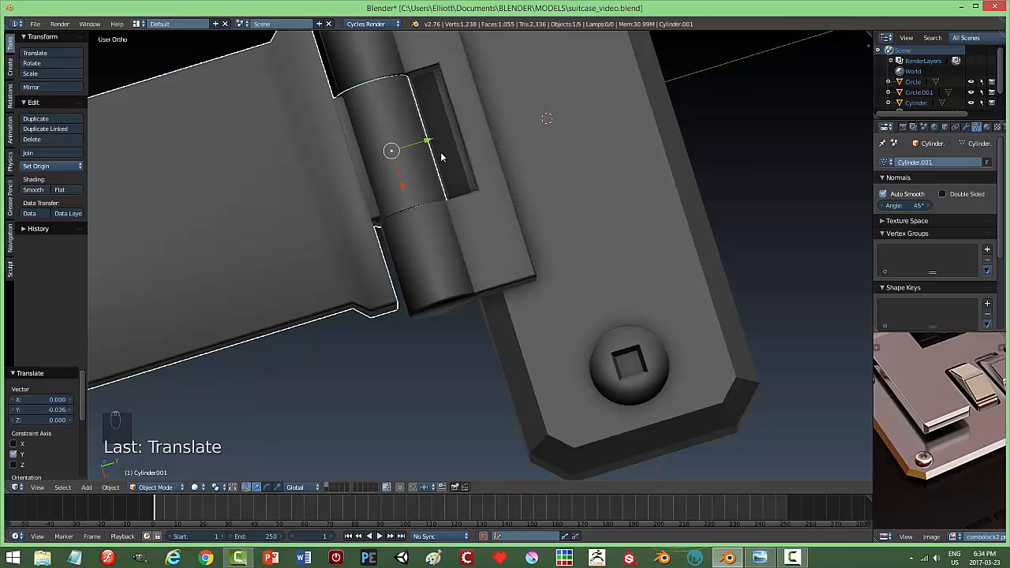
middle_drag(430, 143, 422, 166)
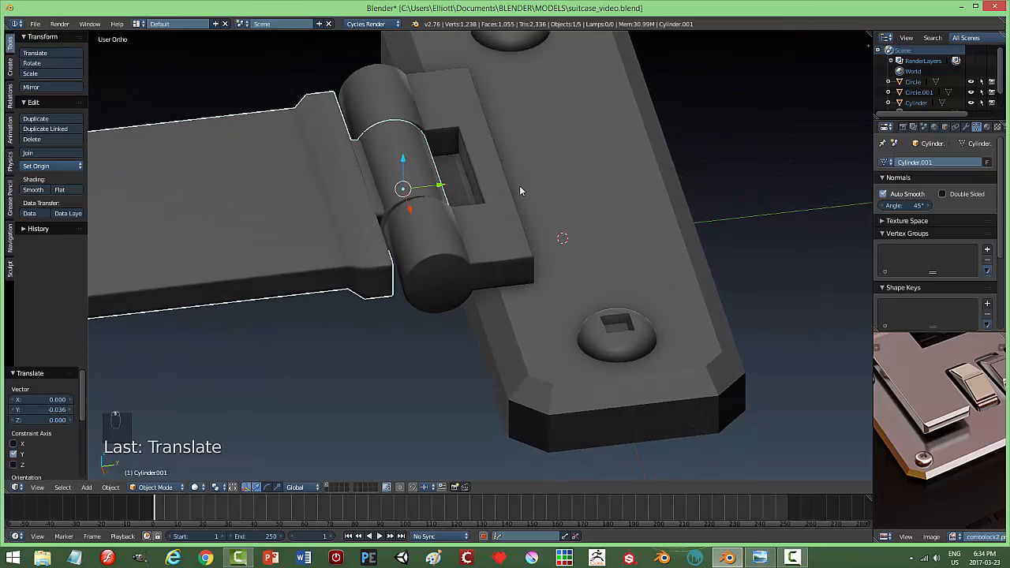
key(ctrl+z)
key(a)
Inspect the middle barrel's mesh in Edit Mode beside the hinge slot, and return to Object Mode with nothing selected
middle_drag(520, 185, 395, 289)
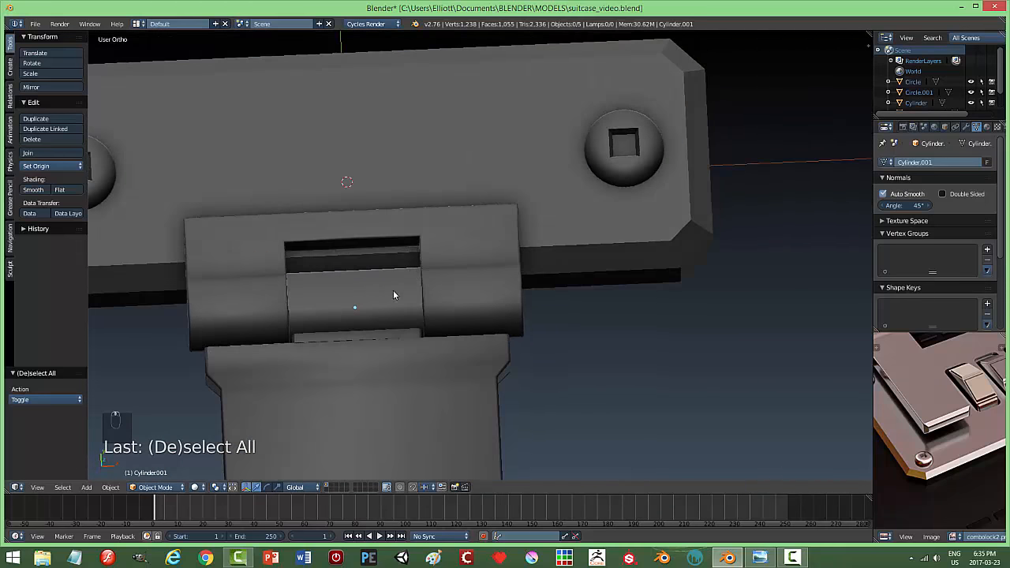
right_click(412, 292)
key(Tab)
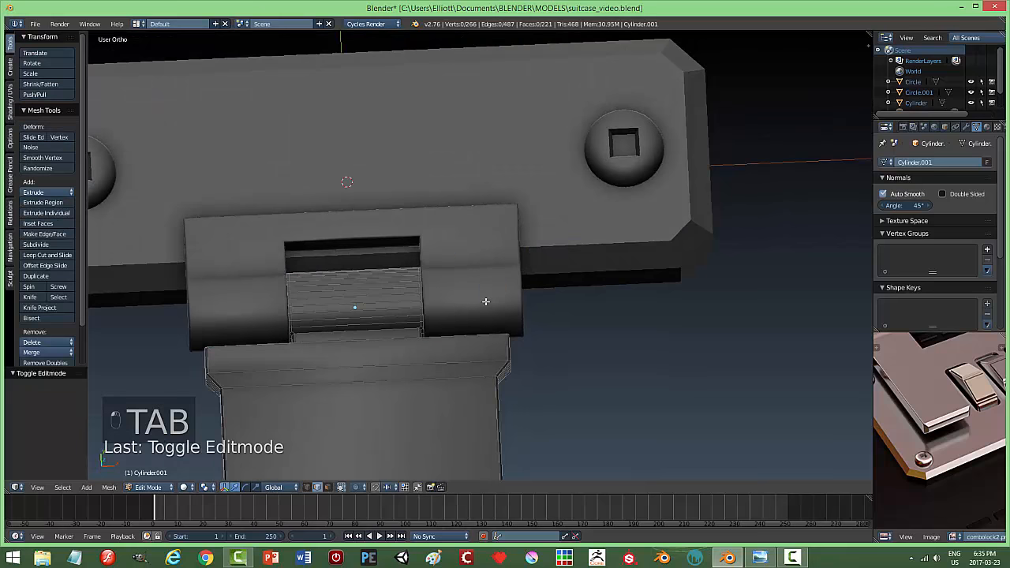
scroll(405, 300, up, 2)
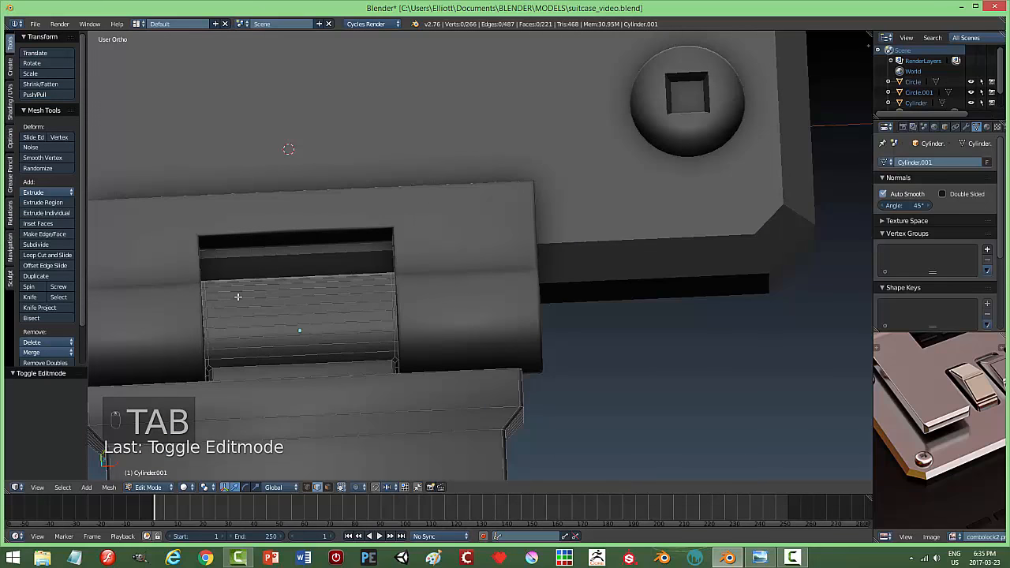
mouse_move(326, 310)
middle_down()
mouse_move(324, 284)
mouse_move(323, 323)
mouse_move(334, 314)
middle_up()
key(a)
key(Tab)
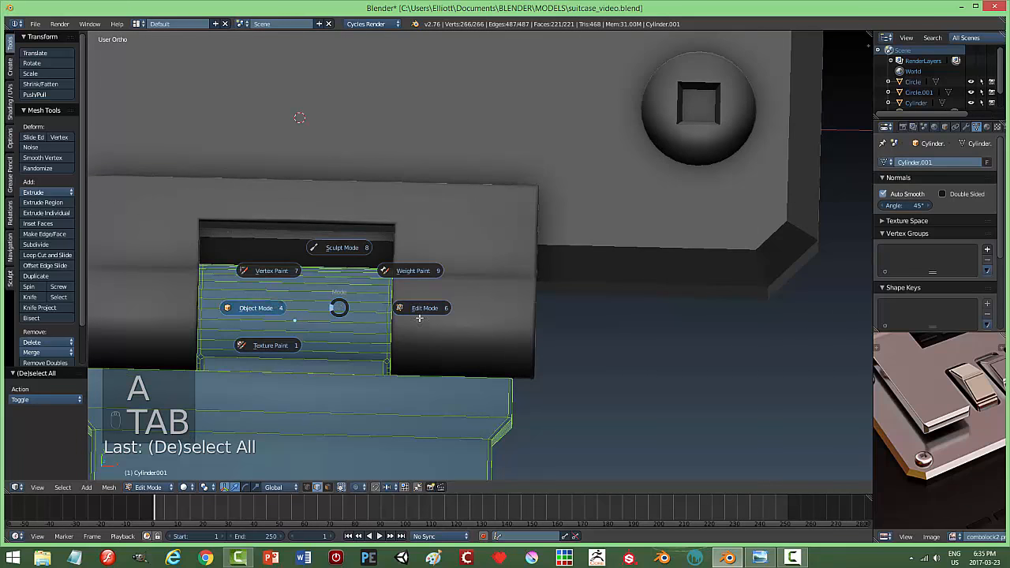
key(a)
key(Tab)
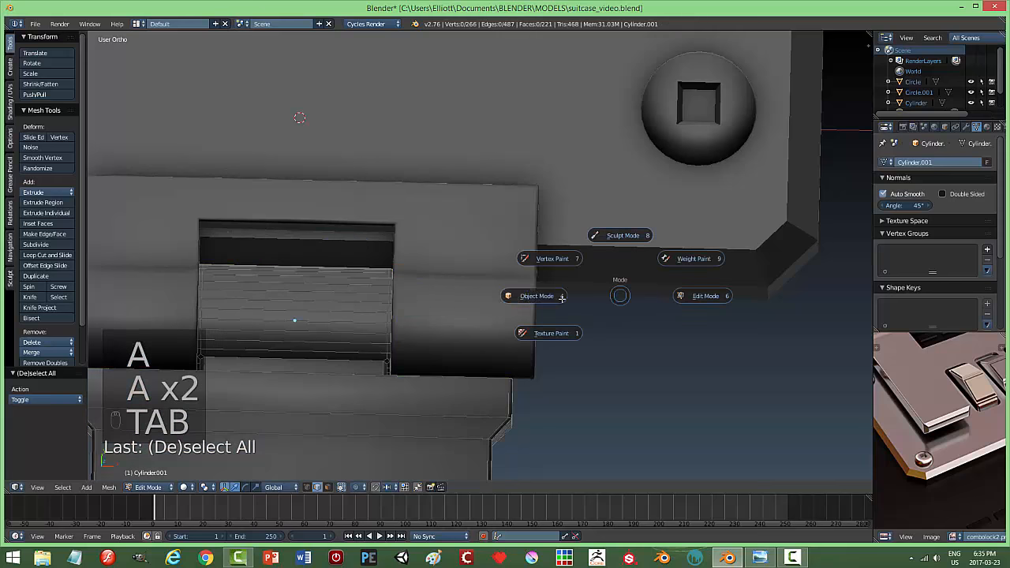
key(a)
Save the model over the existing suitcase_video.blend file
scroll(614, 300, down, 5)
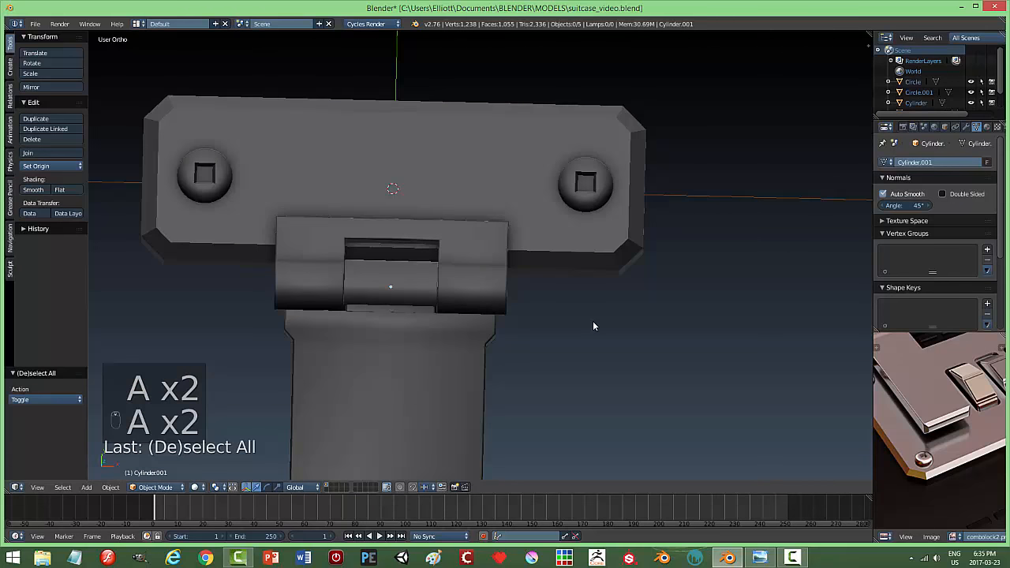
middle_drag(557, 334, 600, 259)
key(ctrl+s)
click(601, 259)
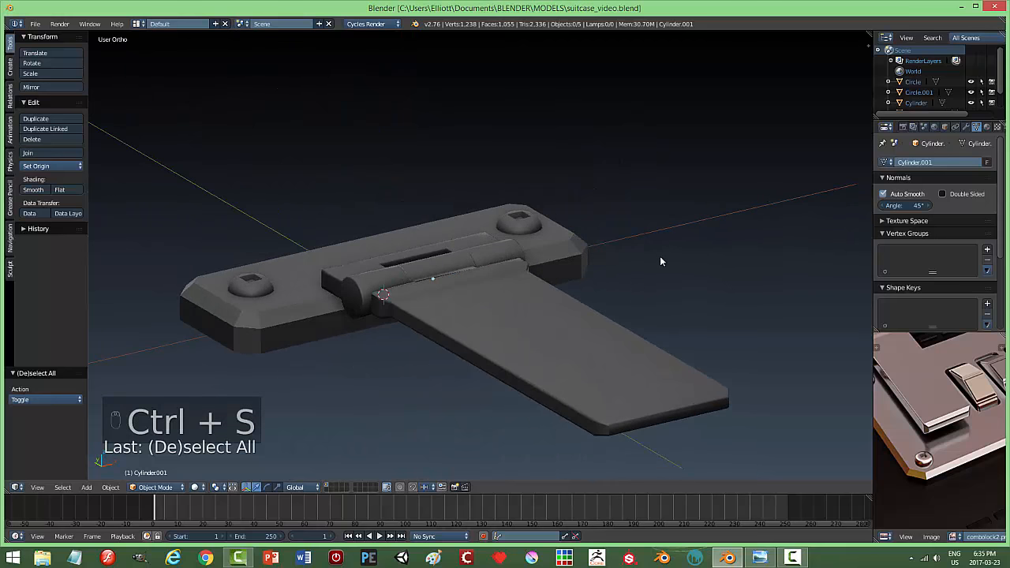
Review the lock's base plate in combolock2.png in Windows Photo Viewer, and return to Blender
scroll(644, 262, down, 4)
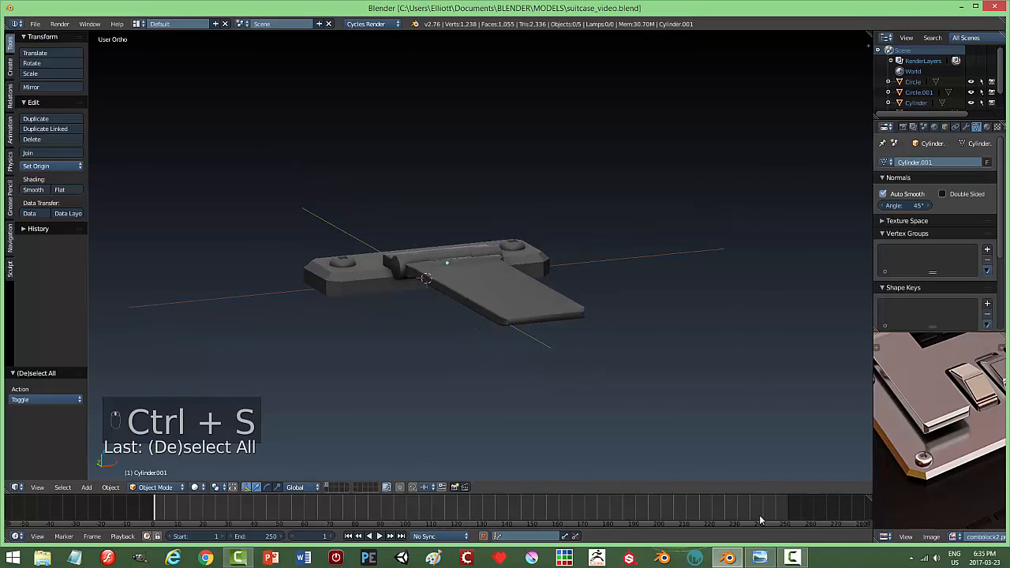
click(760, 558)
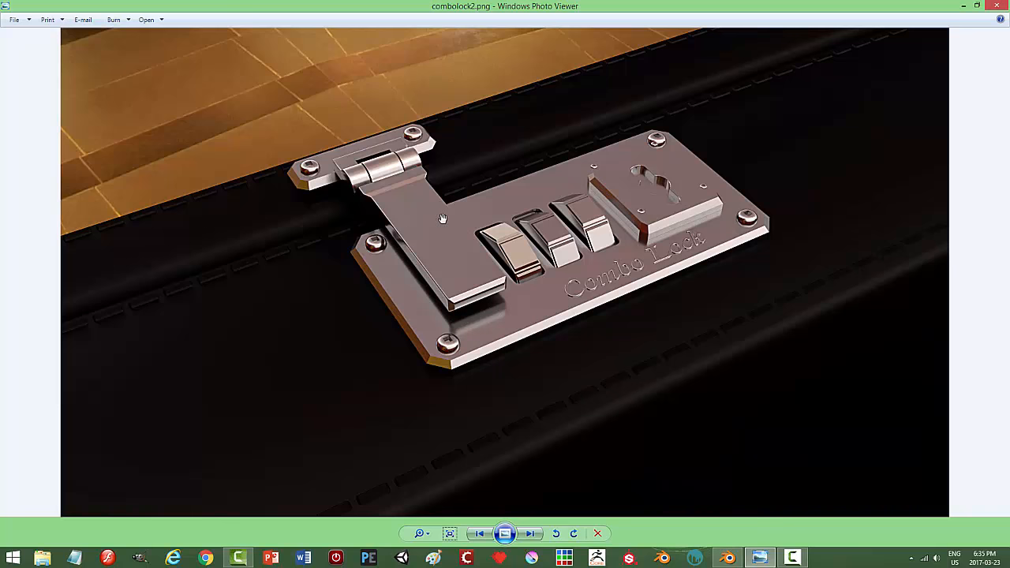
click(730, 561)
middle_drag(596, 349, 601, 376)
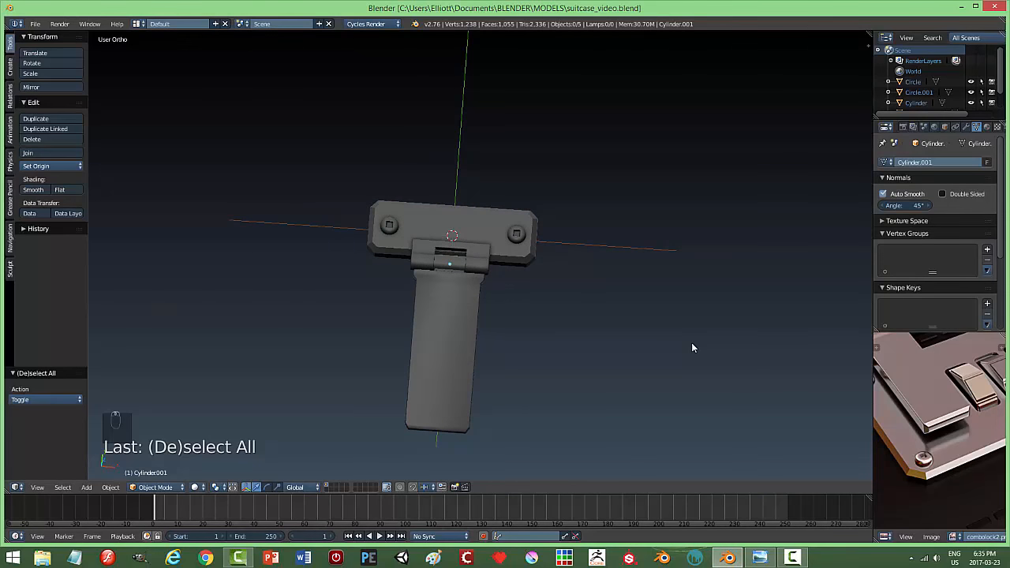
Add a plane in top view and move it by -4.427 along Y, under the latch arm
key(KP_7)
key(shift+a)
mouse_move(692, 343)
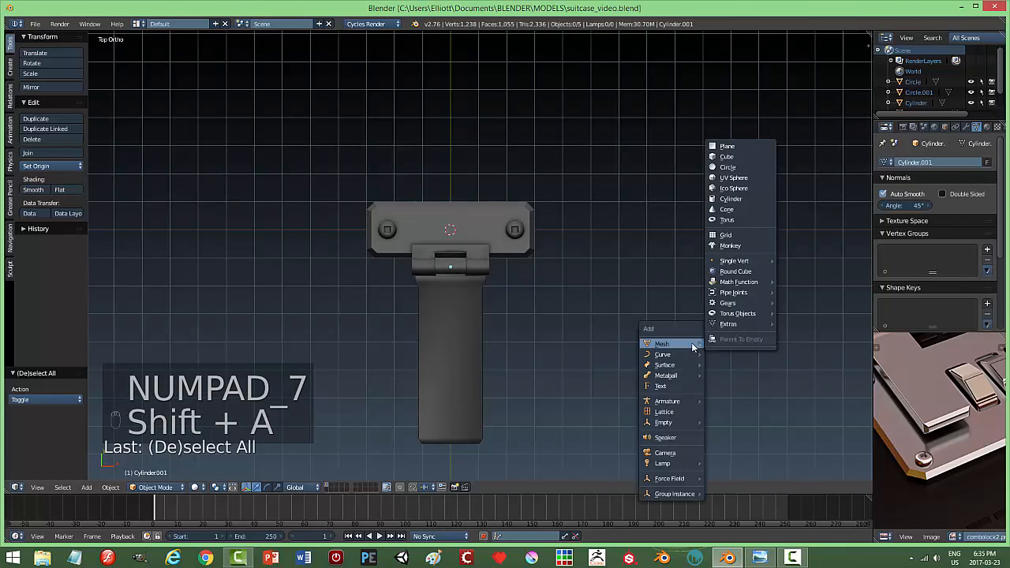
click(726, 146)
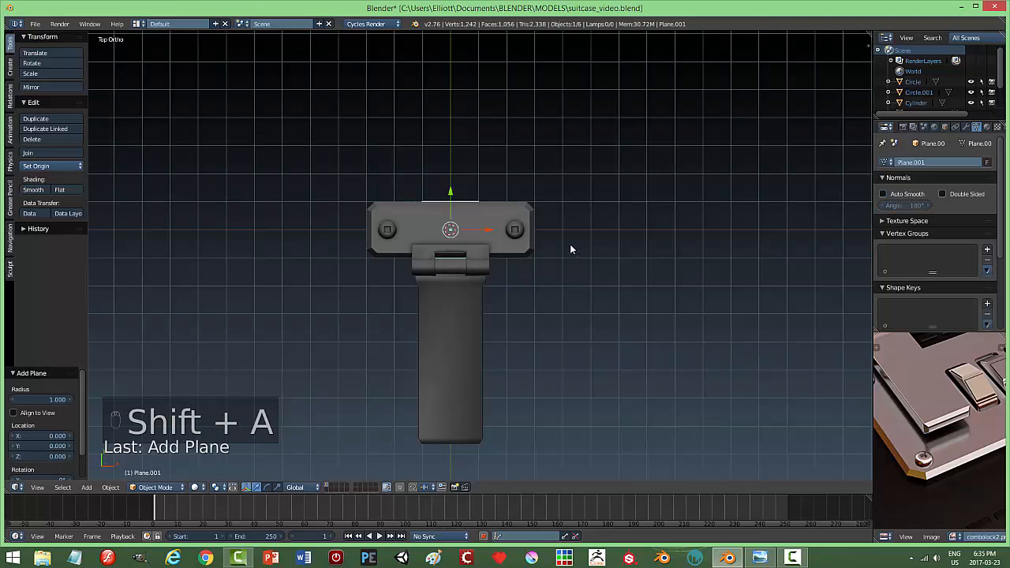
drag(460, 207, 446, 320)
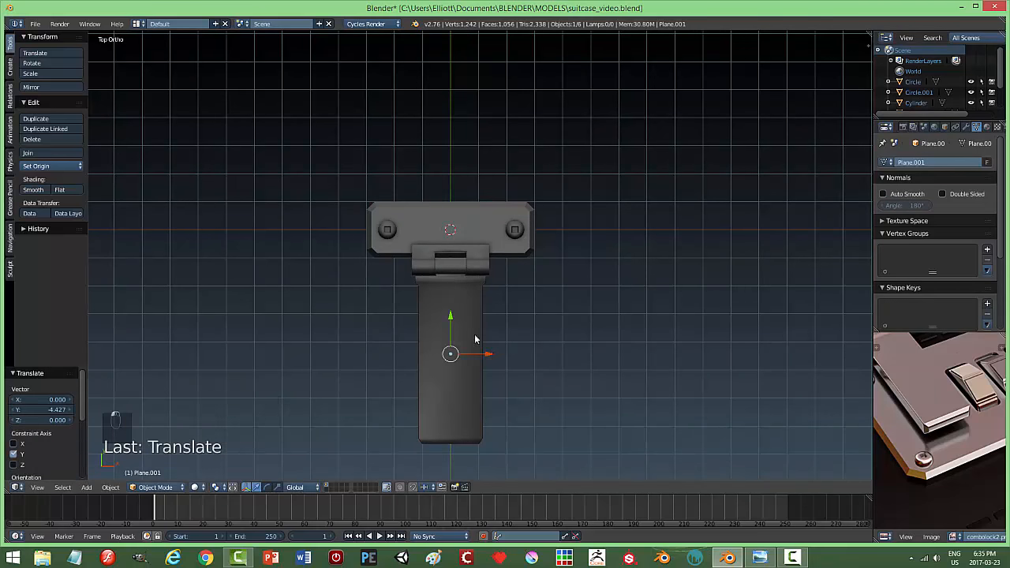
Stretch the plane along X well past the latch arm, and shift it along positive X and by 0.375 along Y
key(s)
key(x)
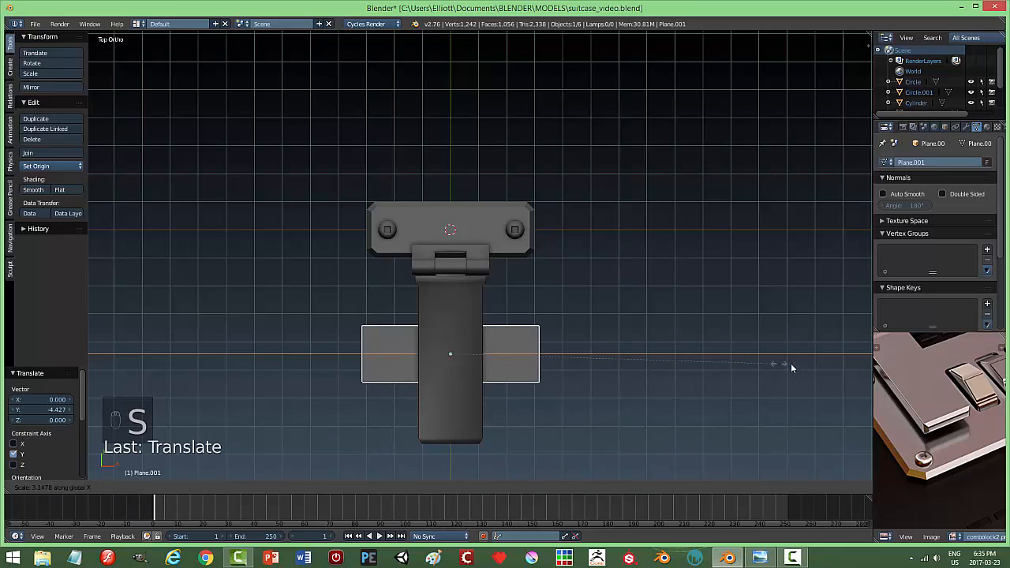
click(868, 364)
drag(499, 355, 523, 355)
drag(490, 316, 491, 303)
Scale the plane by 3.377 along Y and move it by -1.846 along Y
middle_drag(490, 303, 557, 333)
key(s)
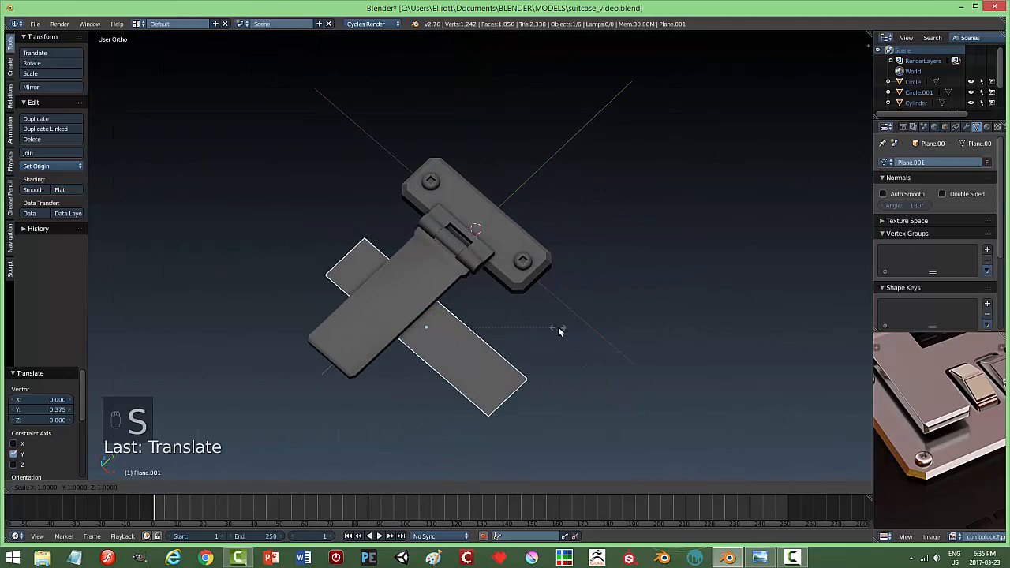
key(y)
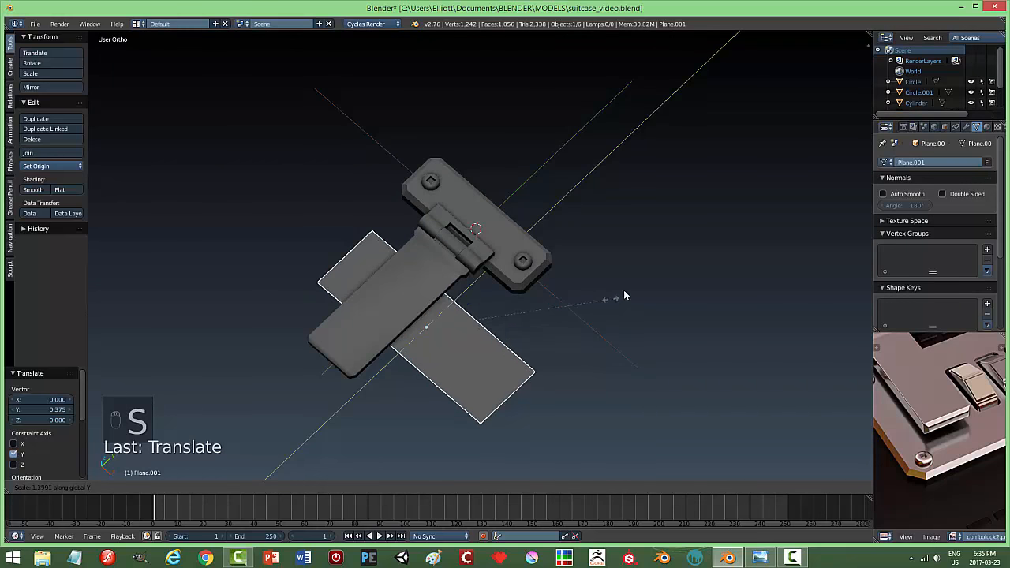
click(801, 90)
key(g)
key(y)
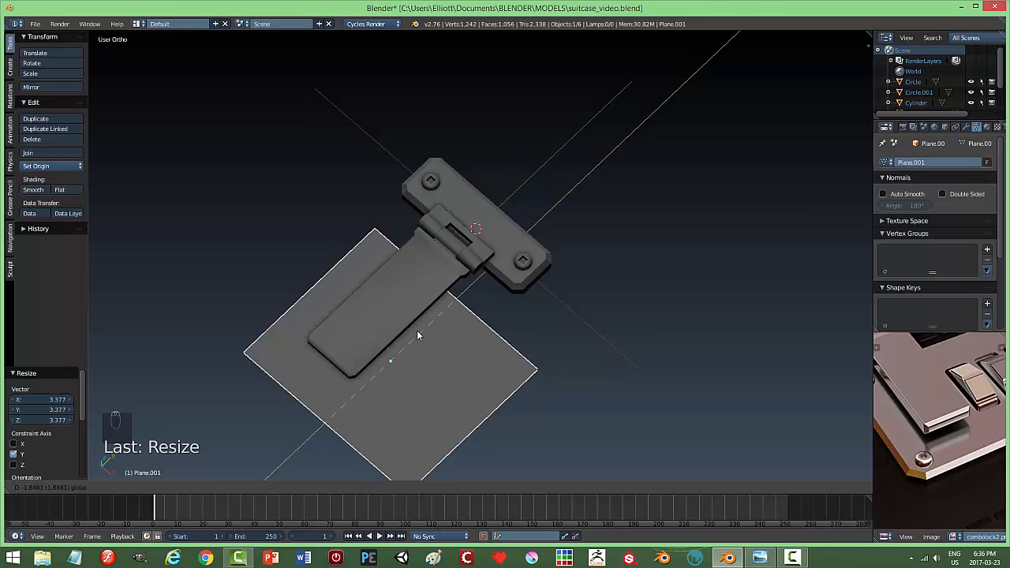
click(418, 335)
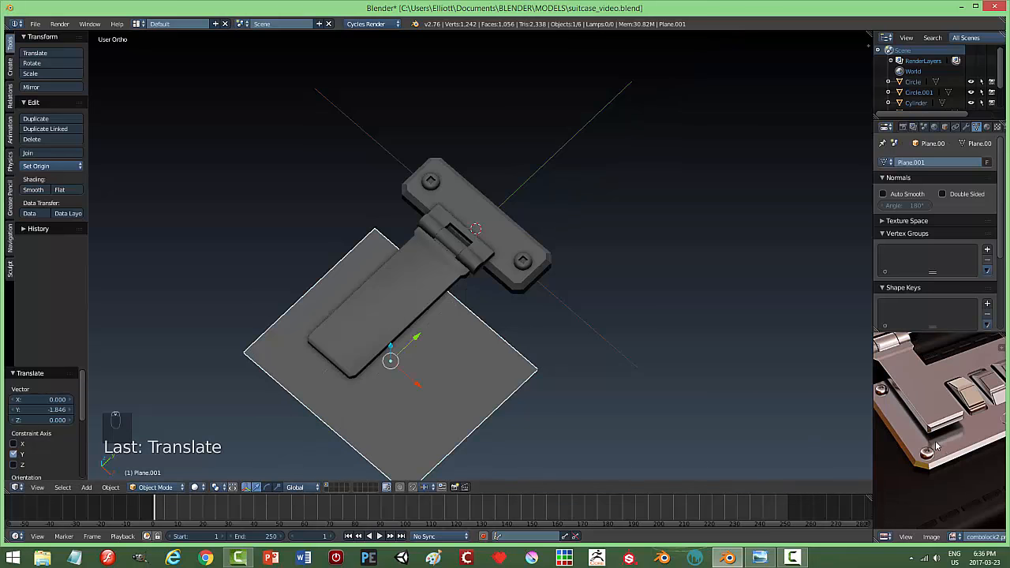
Move the plane's far right edge outward along X by 3.719 and by a further 0.517
middle_drag(483, 462, 540, 415)
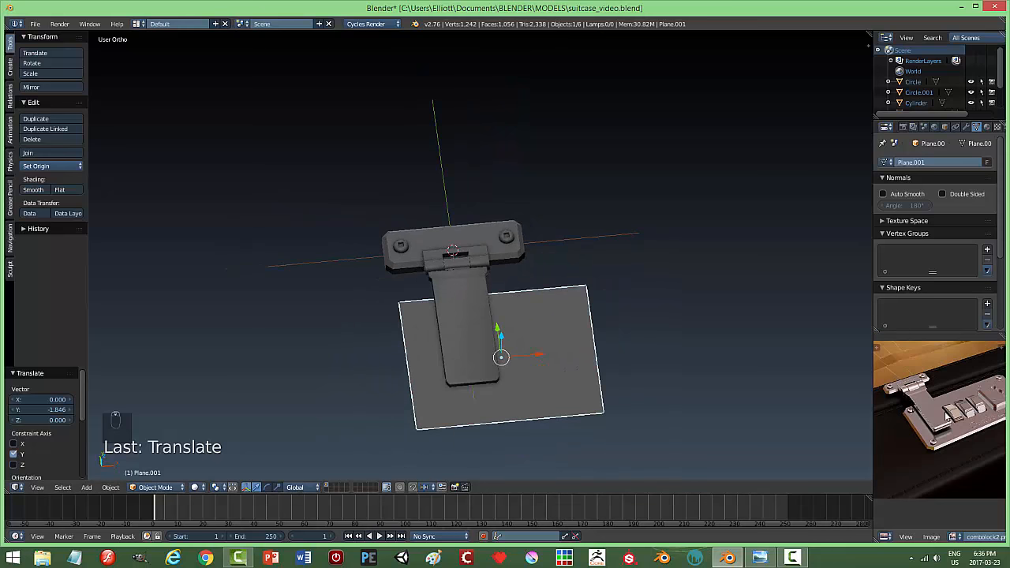
key(Tab)
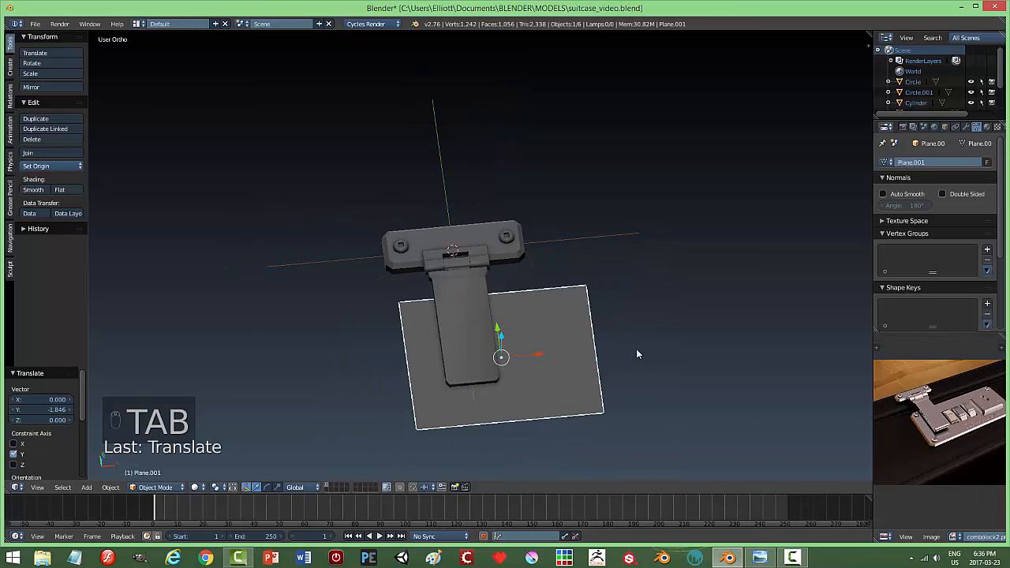
key(Tab)
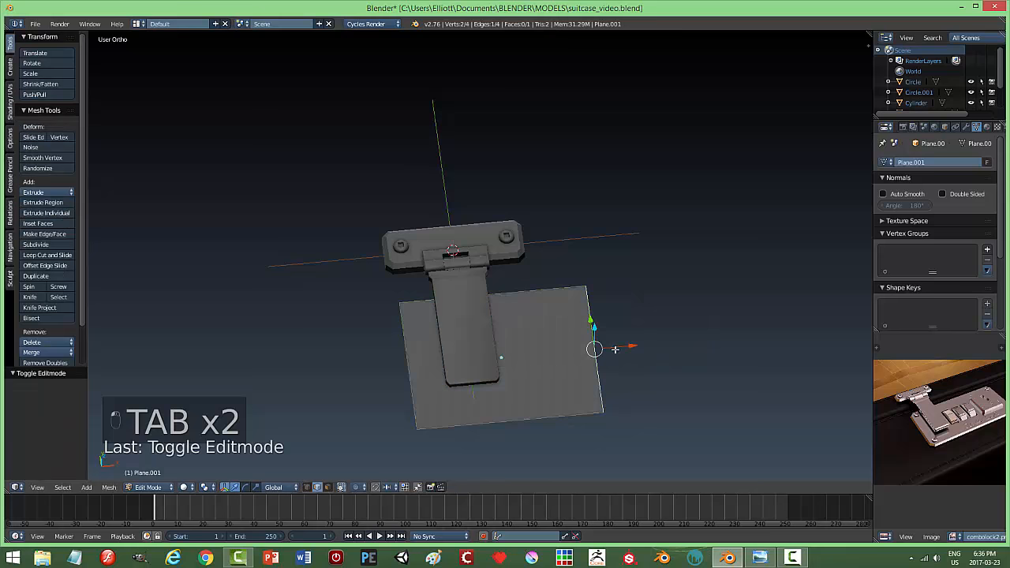
key(g)
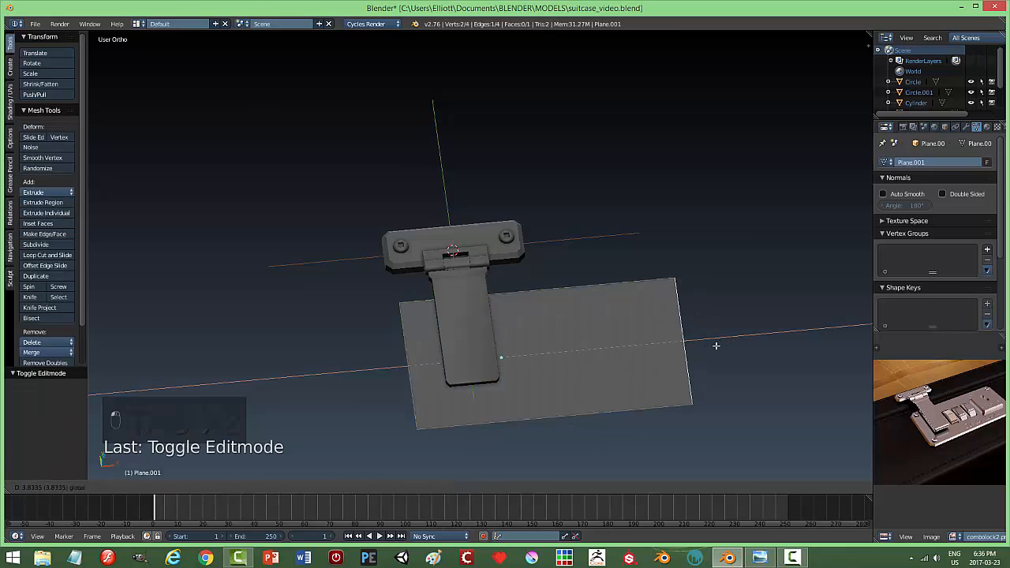
click(713, 345)
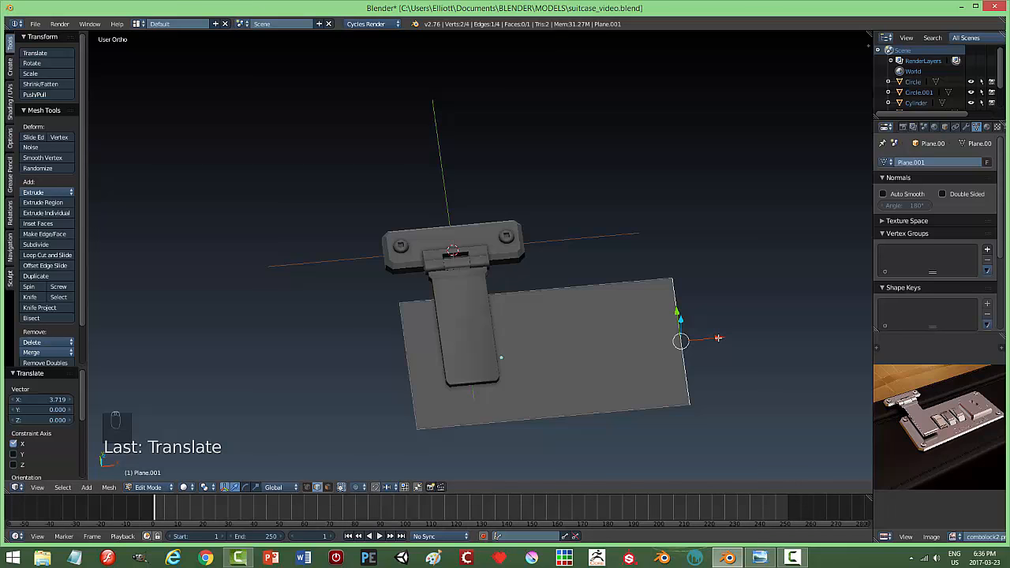
drag(718, 338, 731, 338)
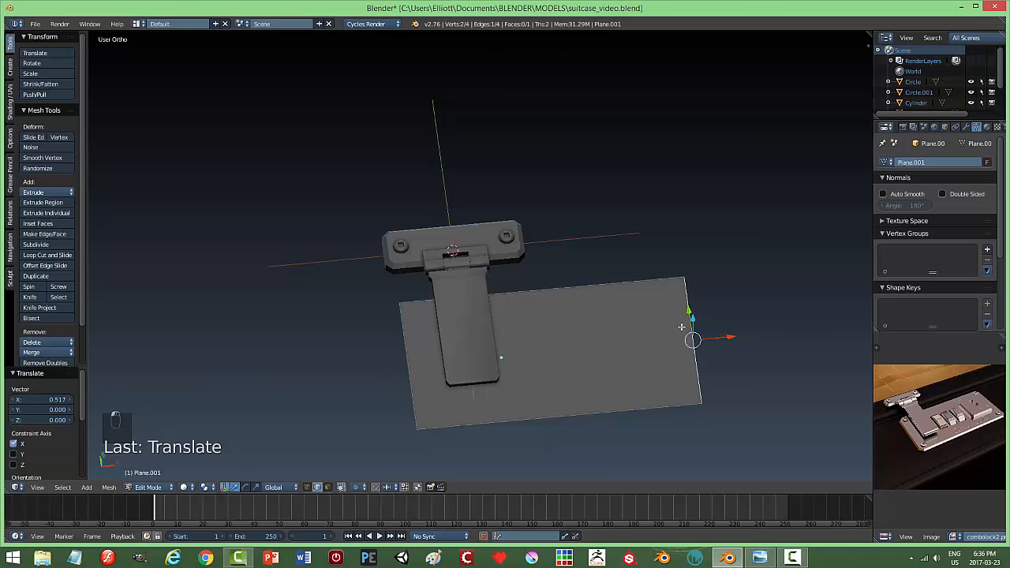
Move the plane's left edge slightly inward along positive X, and deselect everything
right_click(409, 343)
drag(439, 360, 445, 363)
key(a)
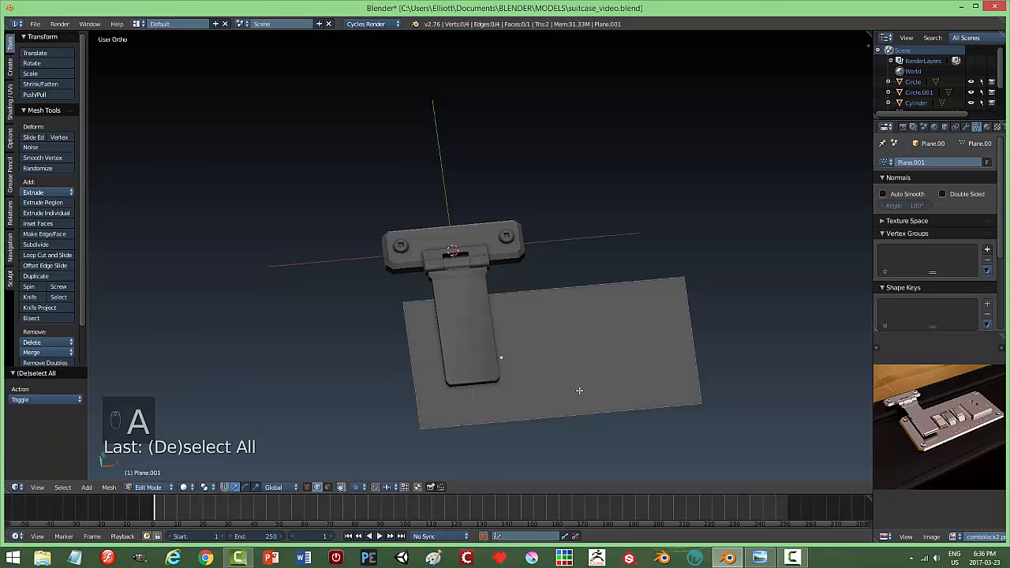
Extrude the whole plane upward along Z into a slab about as thick as the hinge plate
middle_drag(591, 390, 563, 358)
key(a)
key(e)
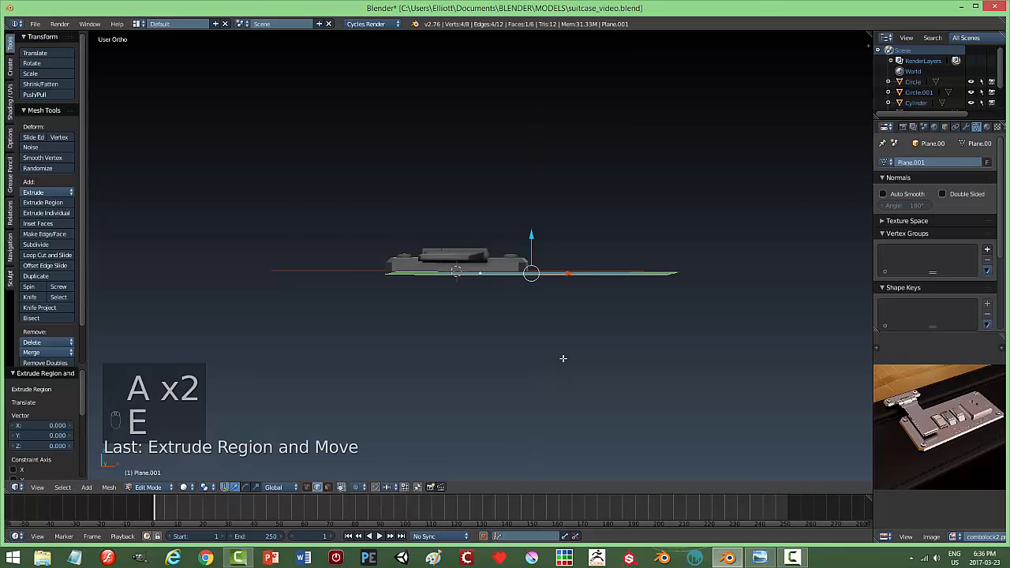
click(534, 225)
middle_drag(534, 225, 487, 263)
middle_drag(523, 310, 544, 345)
key(a)
In face select mode, move the slab's front long side face slightly inward along positive Y
key(Tab)
key(Tab)
key(ctrl+Tab)
click(520, 357)
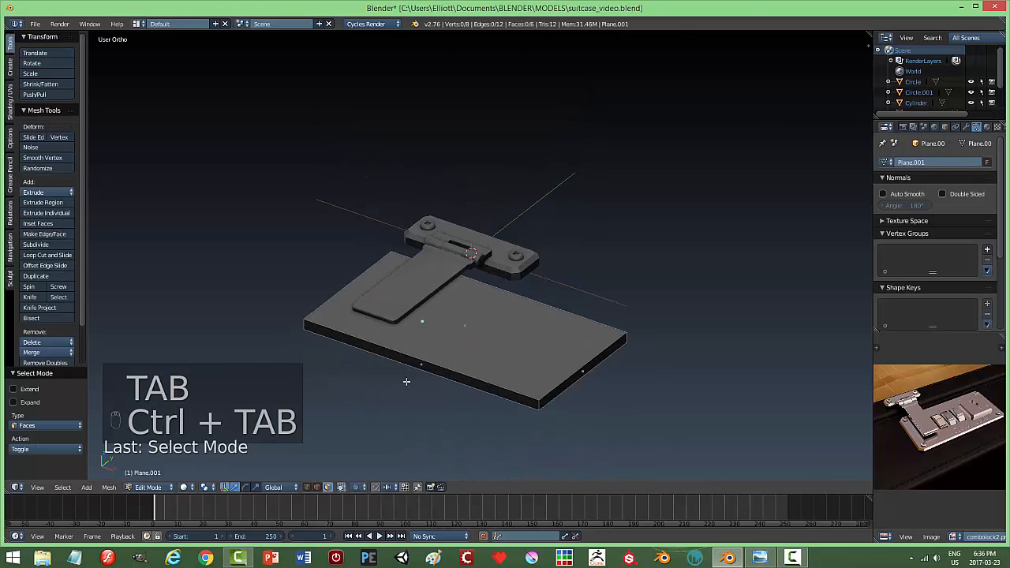
right_click(409, 375)
drag(447, 352, 453, 343)
key(a)
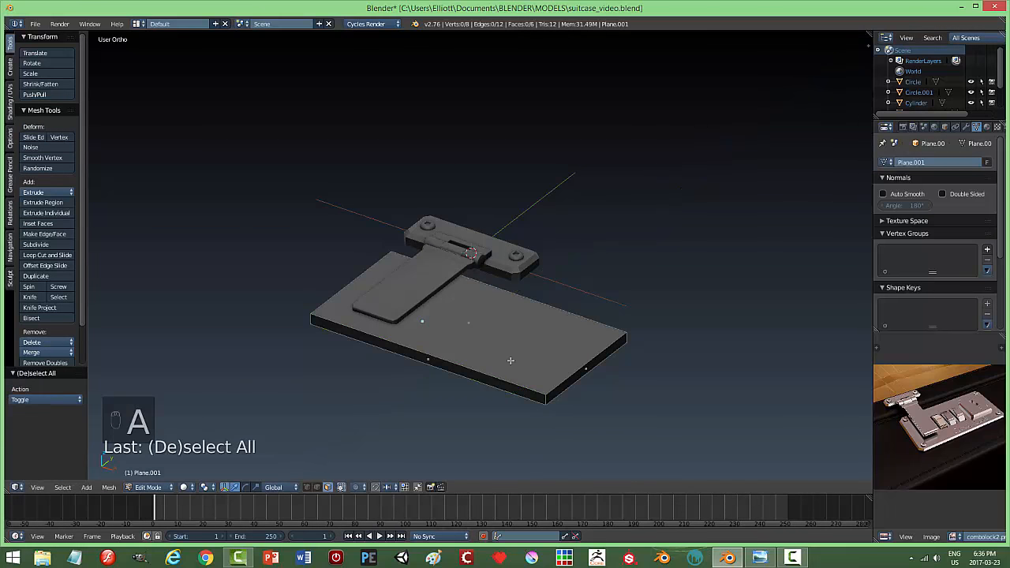
Return to Object Mode and apply the slab's rotation and scale
key(Tab)
click(434, 361)
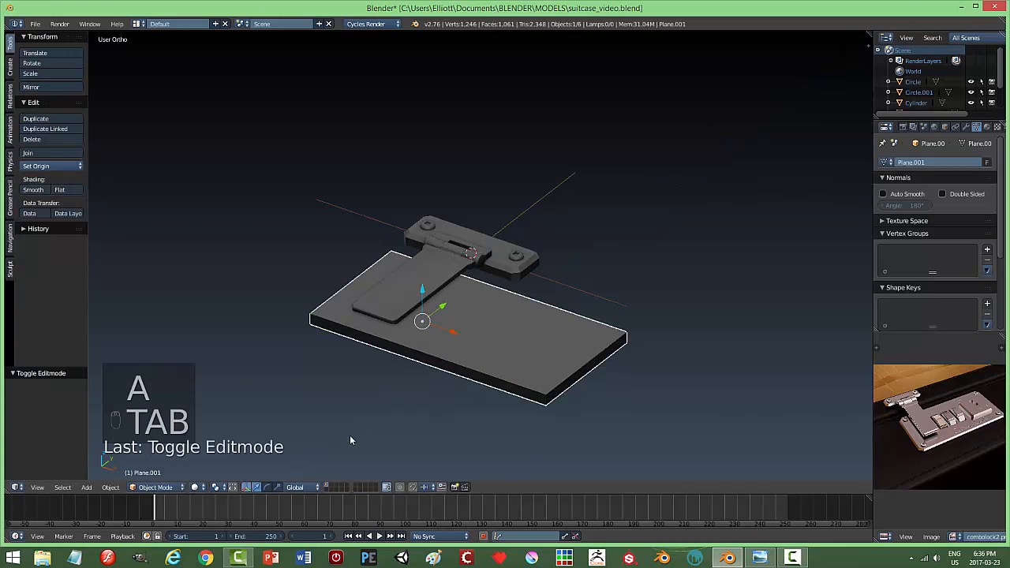
click(110, 487)
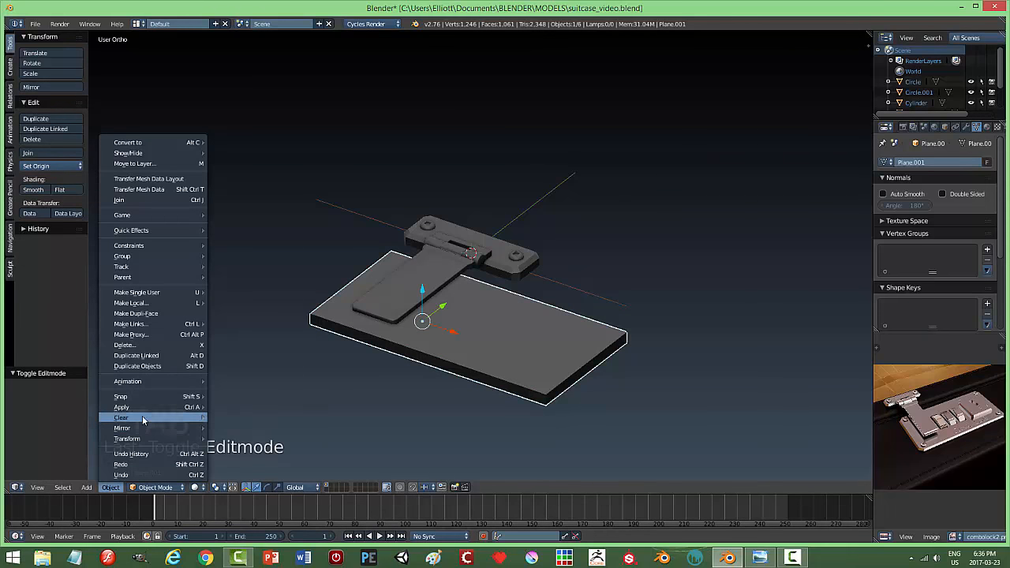
mouse_move(144, 410)
click(261, 439)
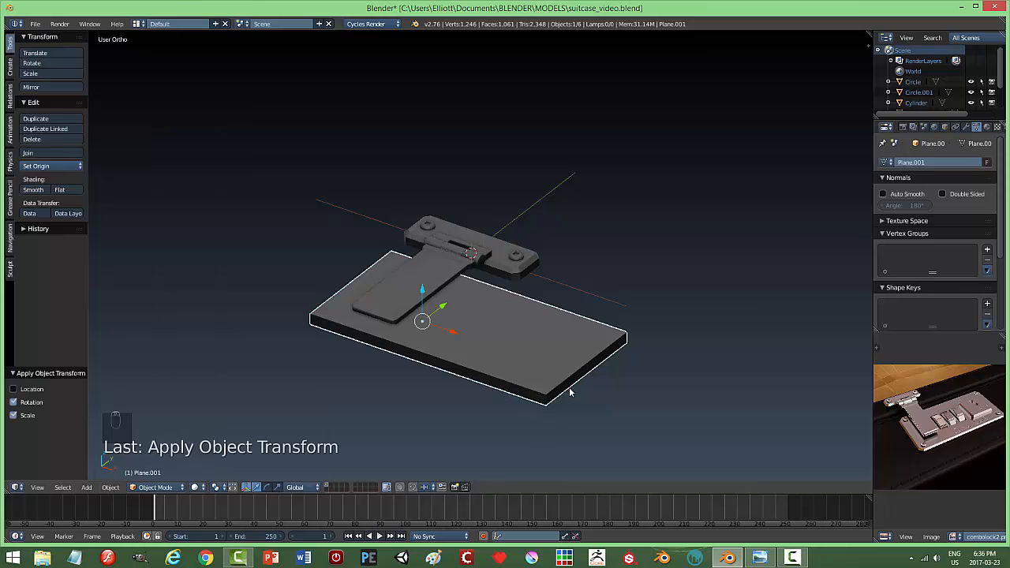
In Edit Mode with edge selection, select the slab's vertical corner edges and check the corners in the reference image
key(Tab)
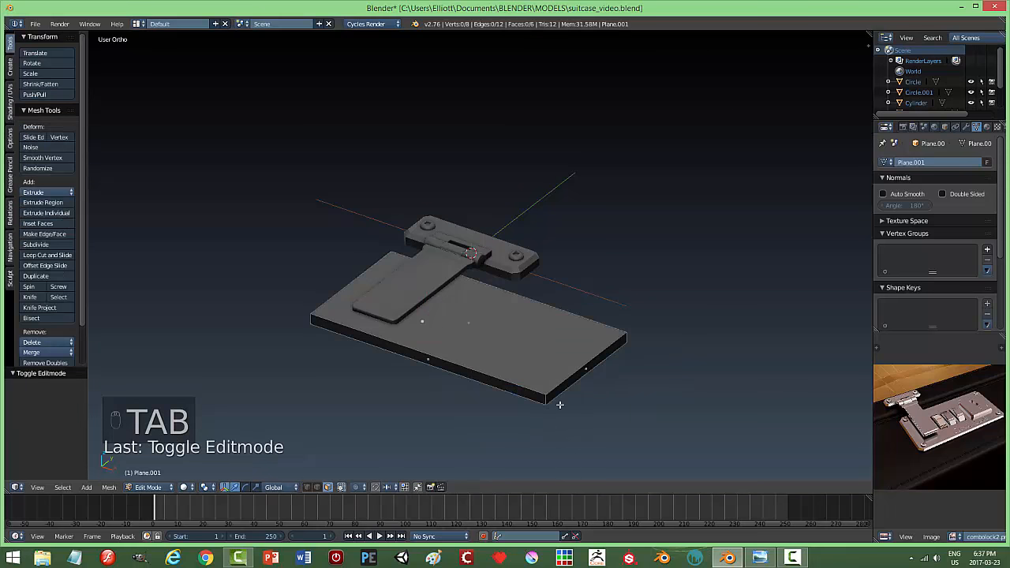
key(ctrl+Tab)
click(536, 394)
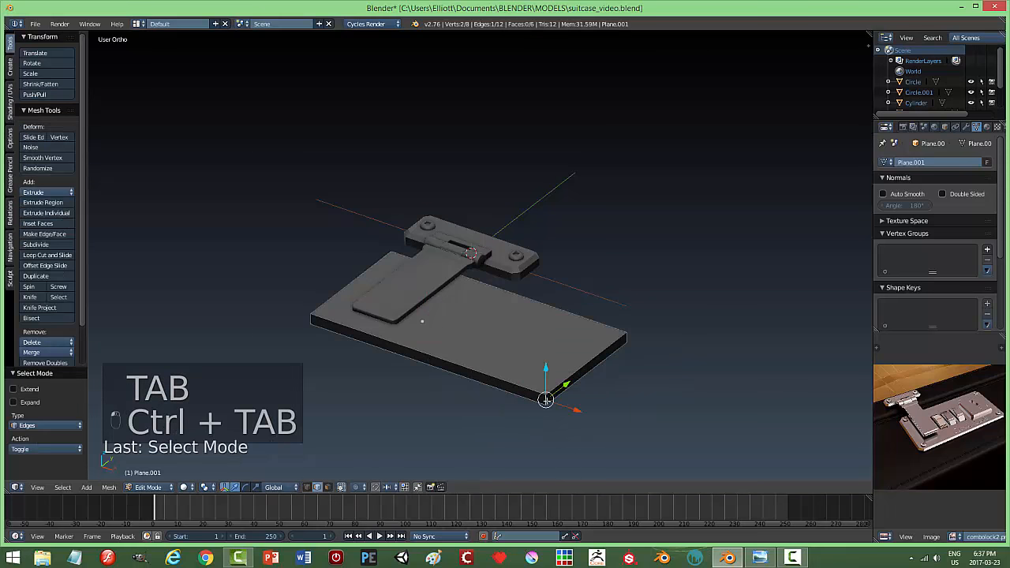
shift+right_click(625, 336)
middle_drag(530, 404, 607, 393)
shift+right_click(482, 341)
shift+right_click(424, 294)
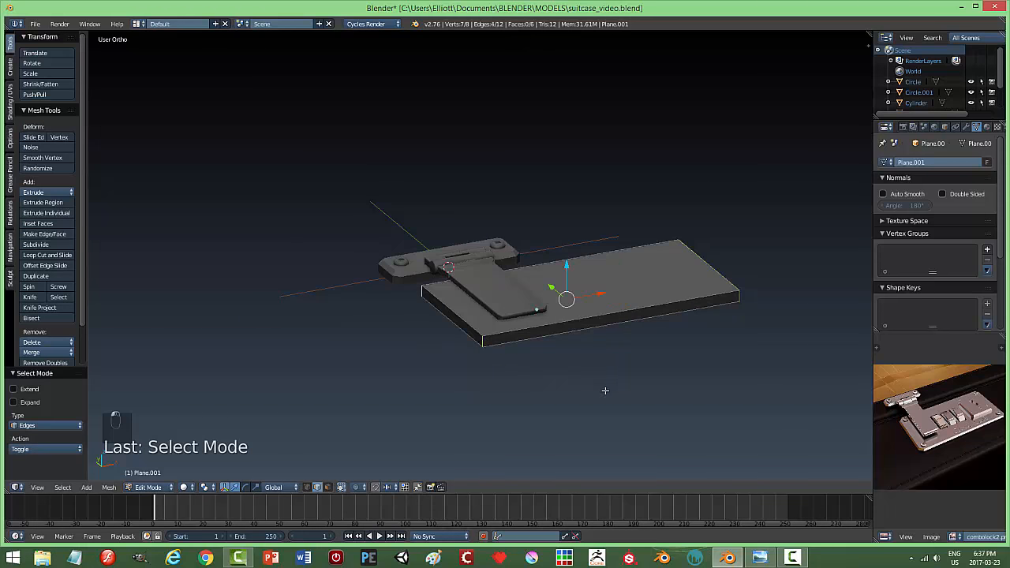
scroll(939, 456, up, 3)
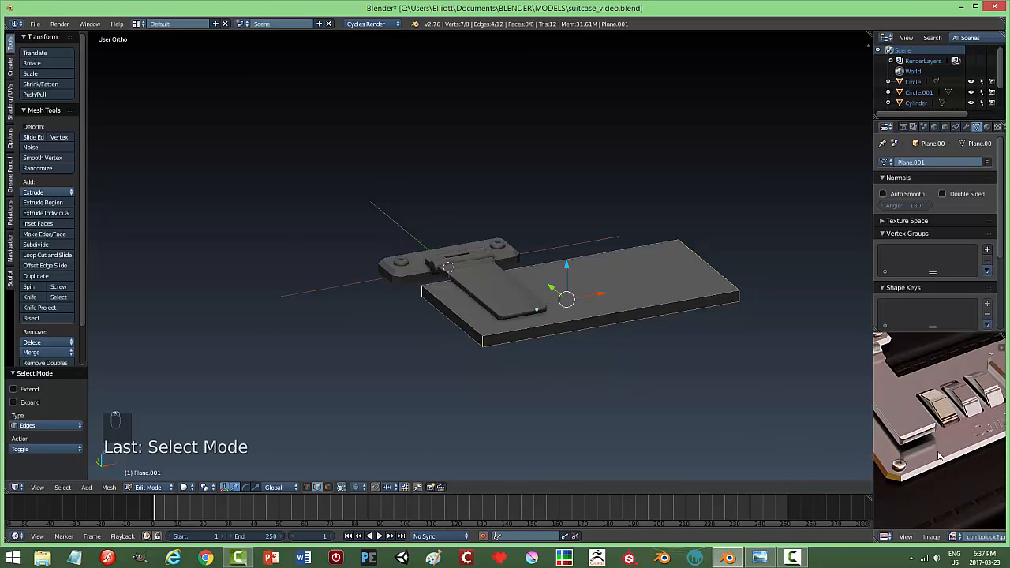
key(ctrl+b)
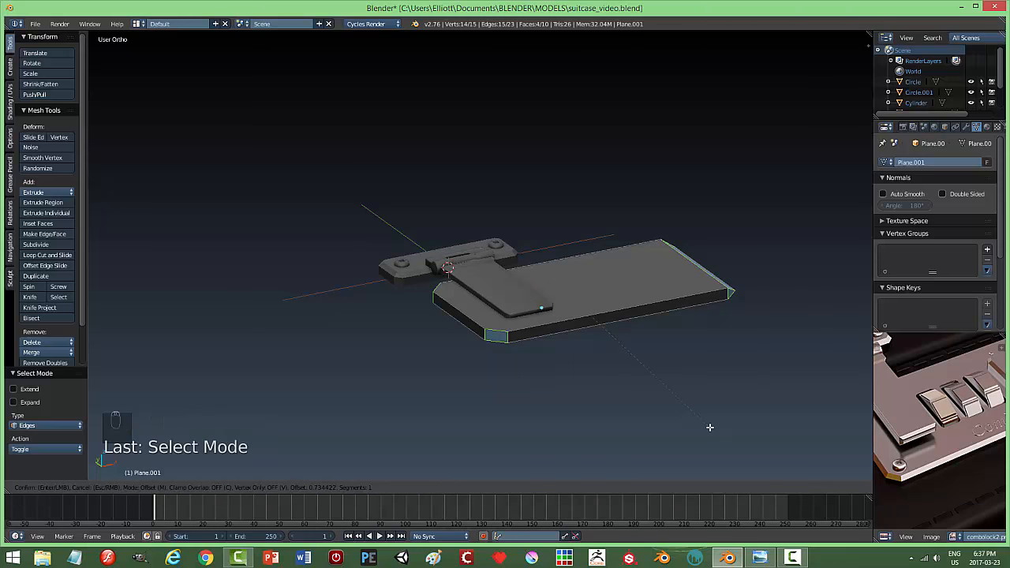
click(710, 427)
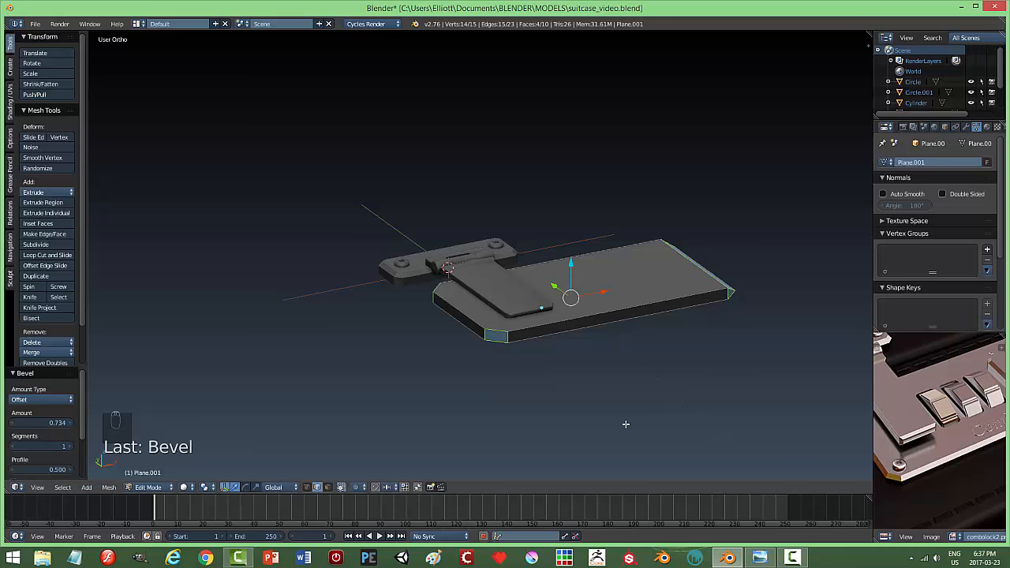
key(a)
middle_drag(643, 411, 581, 398)
key(ctrl+z)
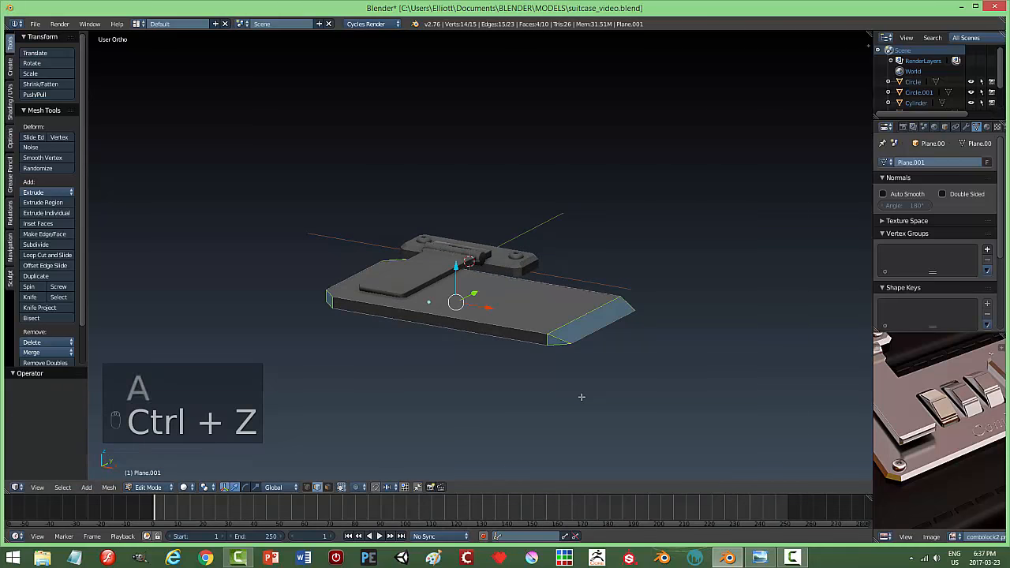
key(ctrl+z)
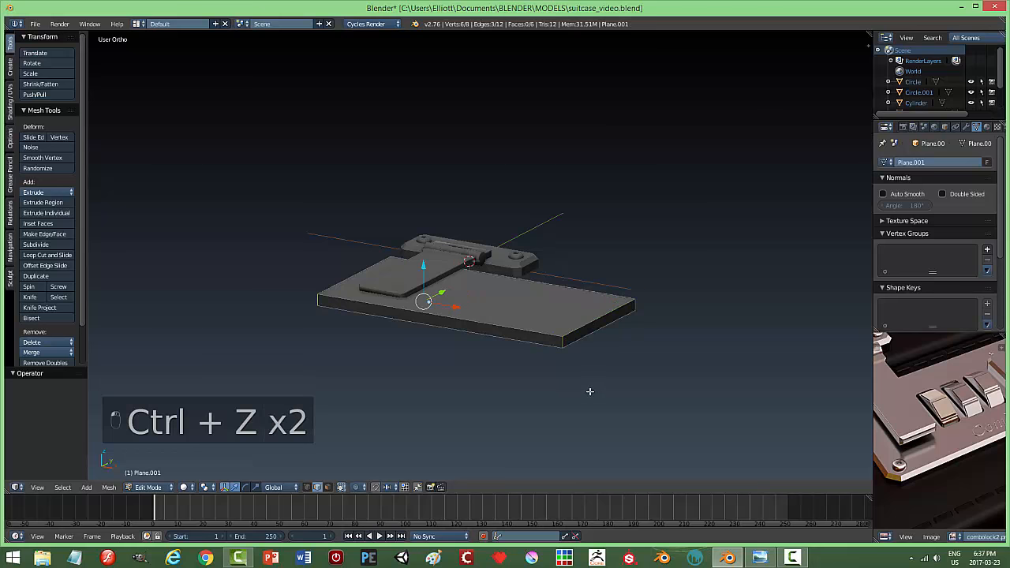
Add the missing vertical corner edge to the selection and bevel all four corners of the slab by 0.592
middle_drag(589, 393, 401, 340)
shift+right_click(406, 338)
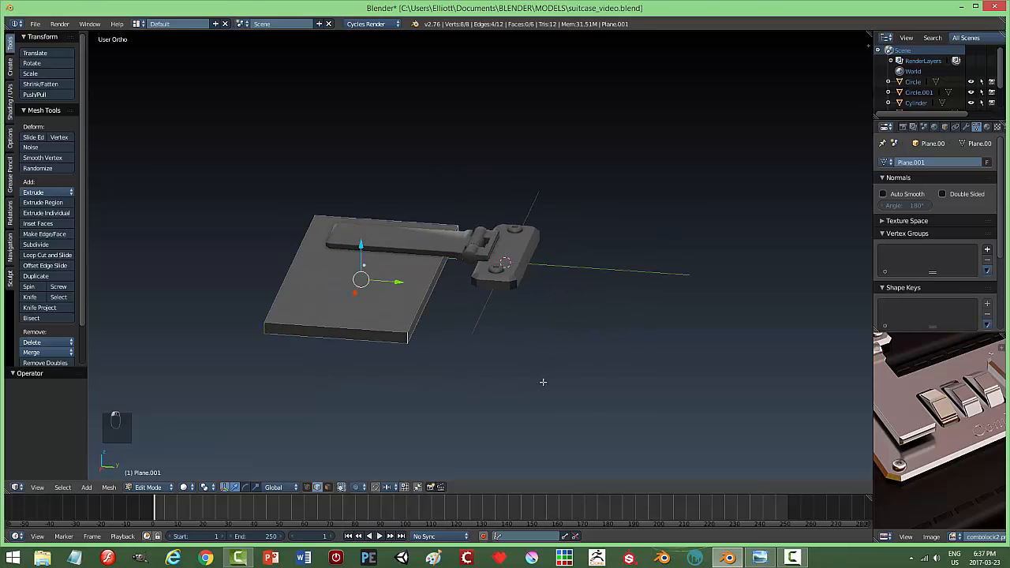
key(ctrl+b)
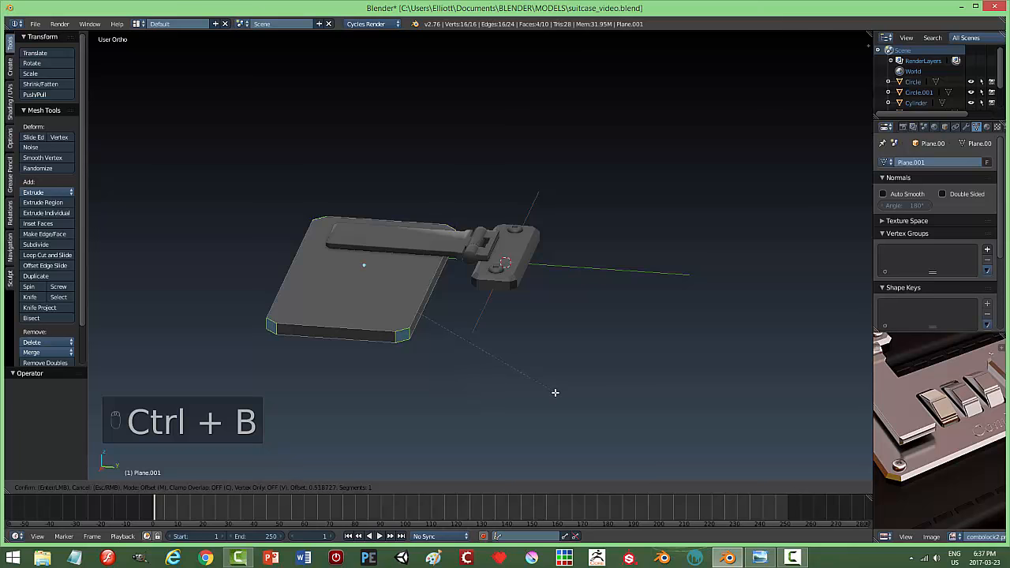
click(556, 393)
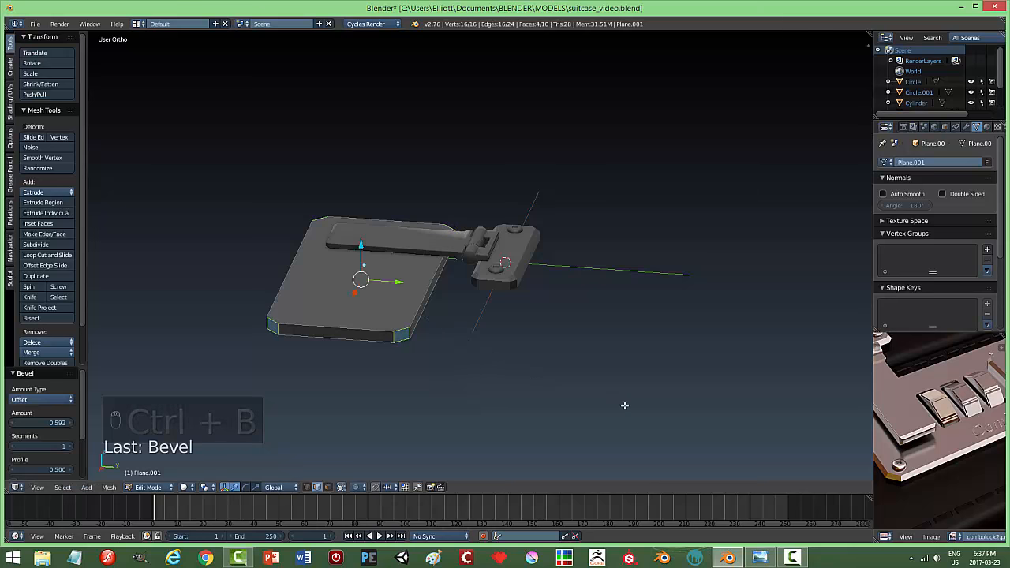
key(a)
Bevel the edge loop around the slab's top face by 0.272 with one segment
middle_drag(609, 413, 646, 426)
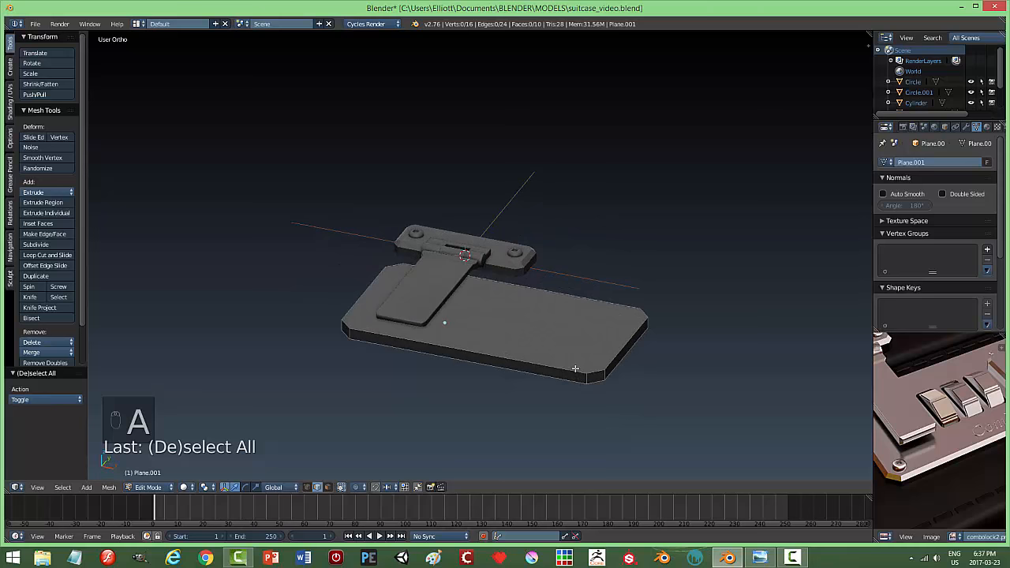
alt+right_click(576, 370)
key(ctrl+b)
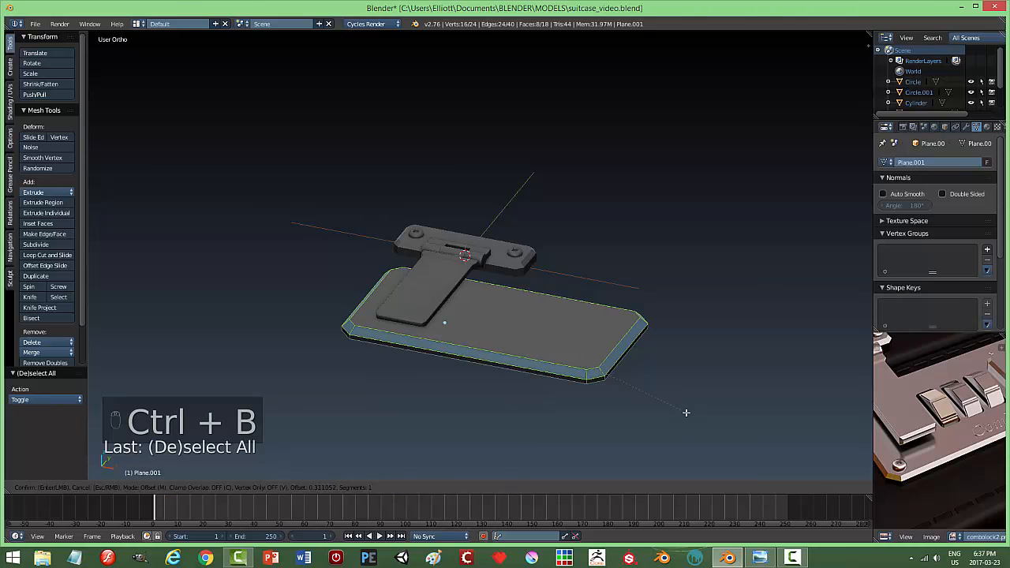
click(686, 411)
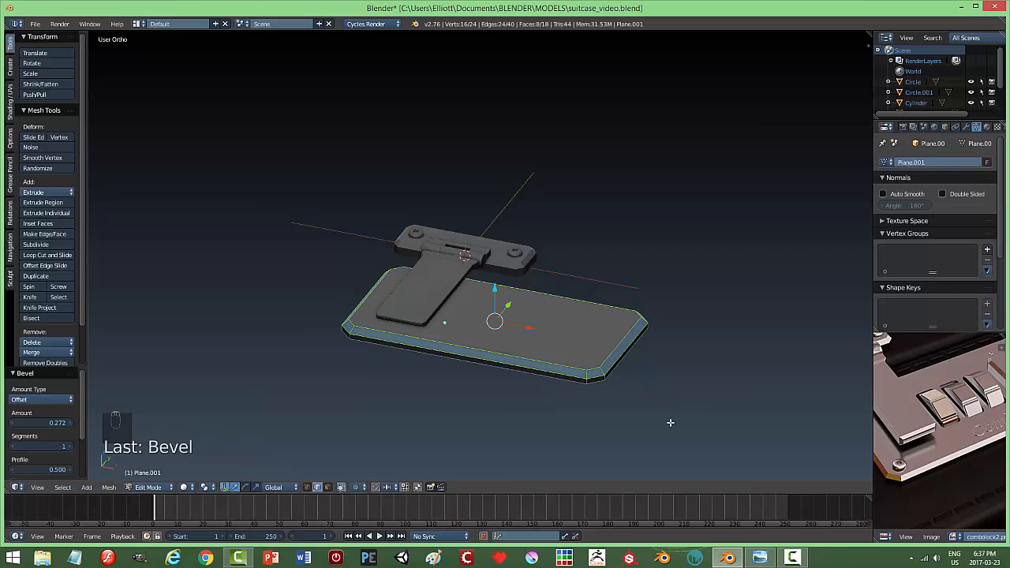
key(a)
Leave Edit Mode and compare the lock plate's height with the hinge in front and right views
middle_drag(587, 424, 734, 394)
key(Tab)
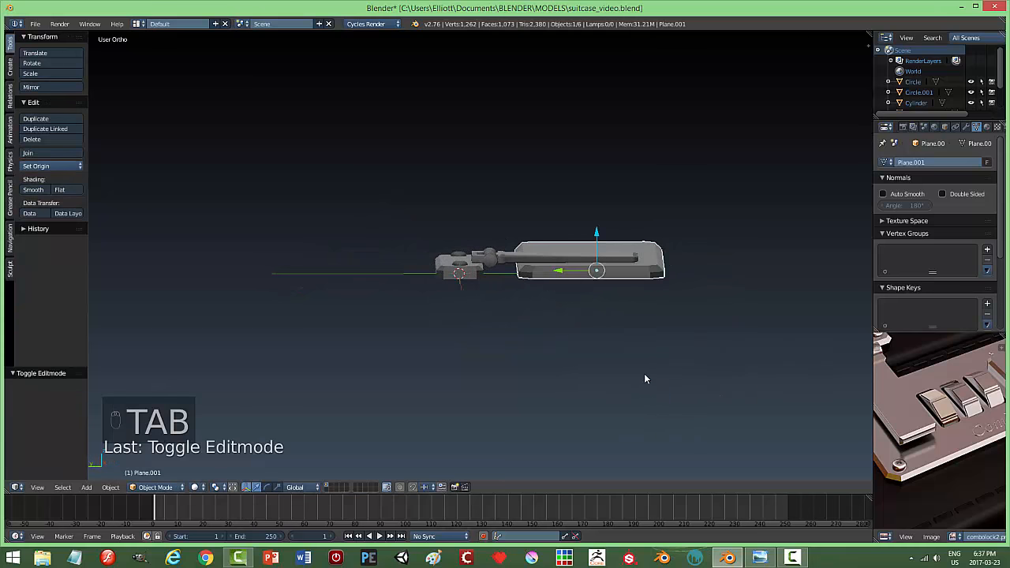
key(KP_1)
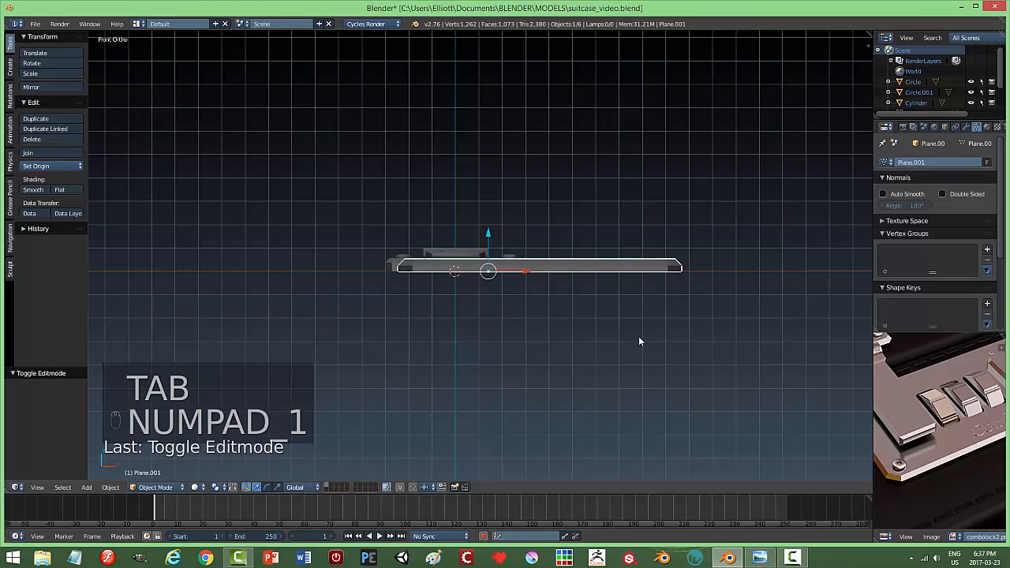
key(KP_3)
scroll(511, 357, up, 3)
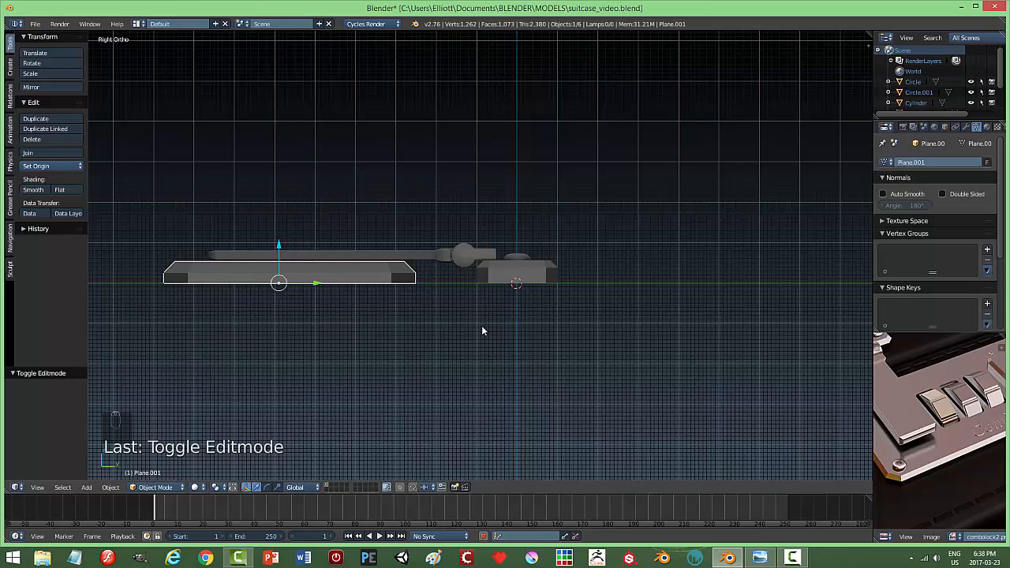
key(a)
middle_drag(482, 332, 404, 278)
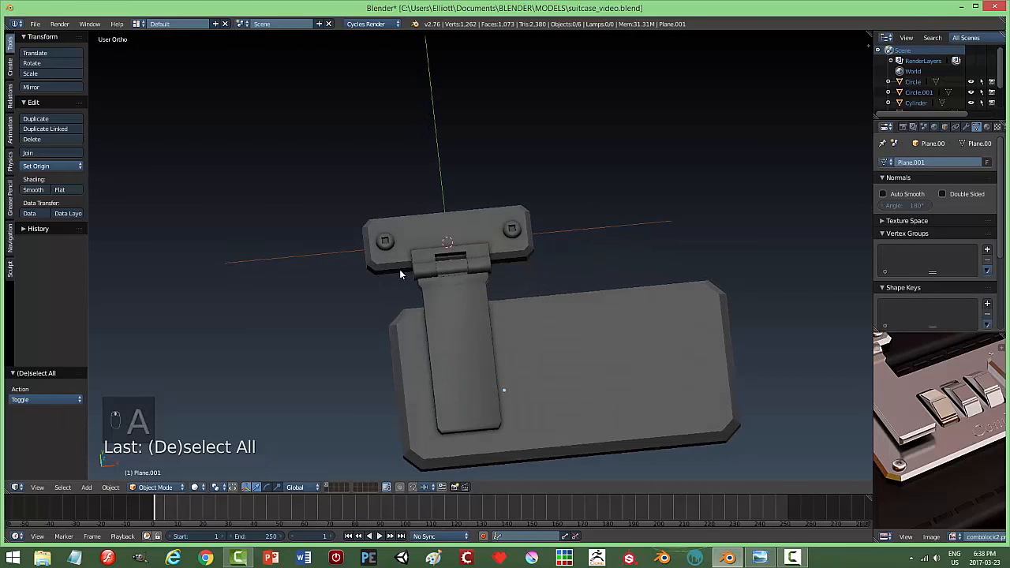
Duplicate the hinge plate's left screw and move the copy by -3.867 along Y
right_click(384, 242)
middle_drag(523, 333, 540, 353)
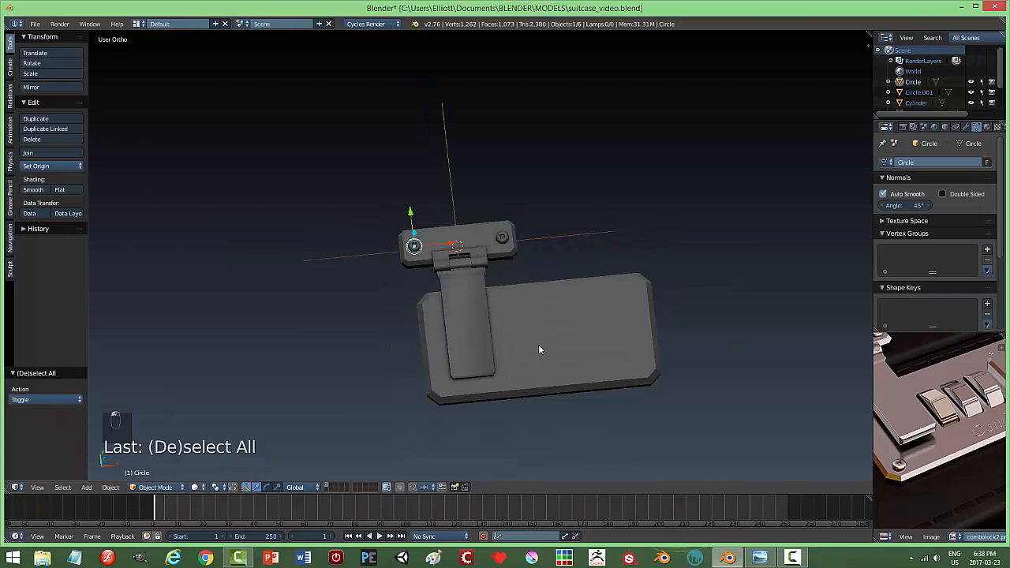
key(shift+d)
right_click(539, 345)
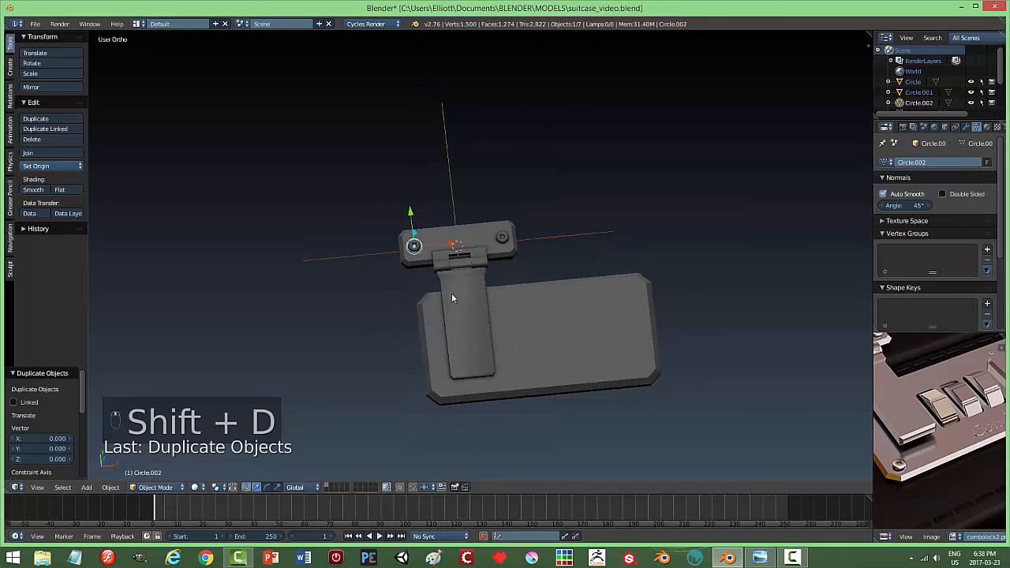
middle_drag(452, 298, 432, 260)
key(g)
key(y)
click(424, 276)
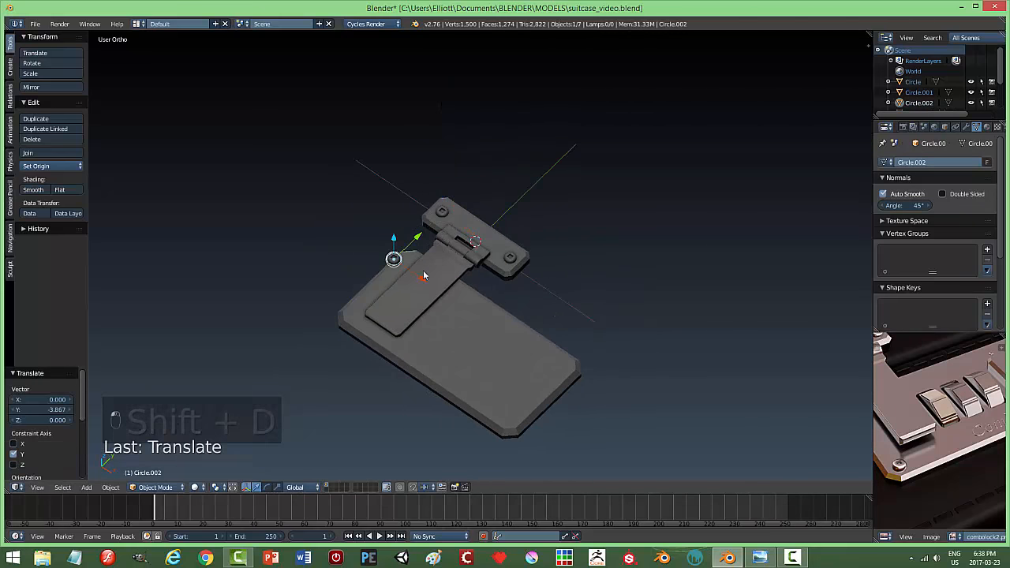
Move the copied screw by 0.622 along X and 0.431 along Y, into the lock plate's upper-left corner
key(g)
key(x)
click(432, 281)
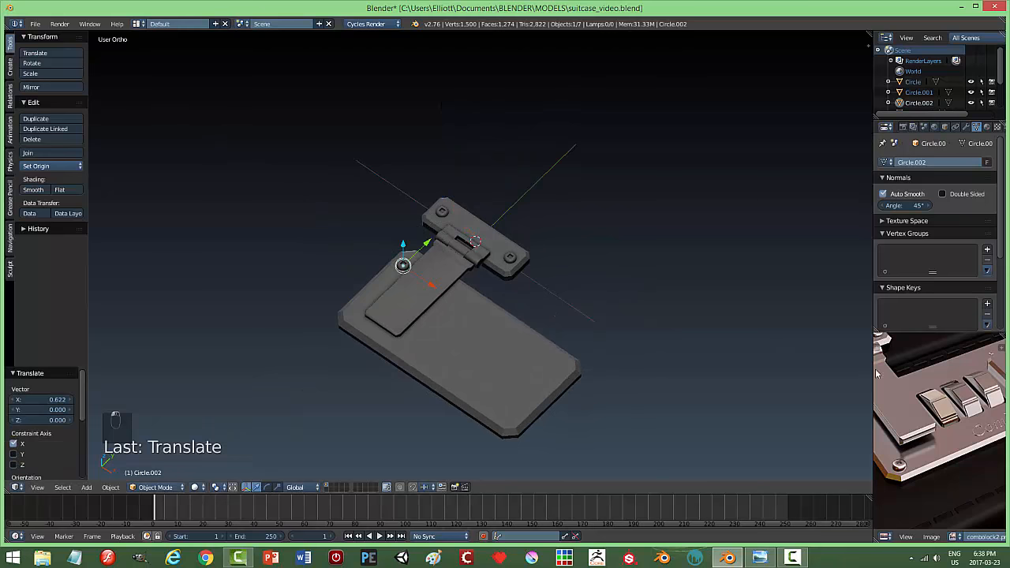
middle_drag(529, 366, 575, 353)
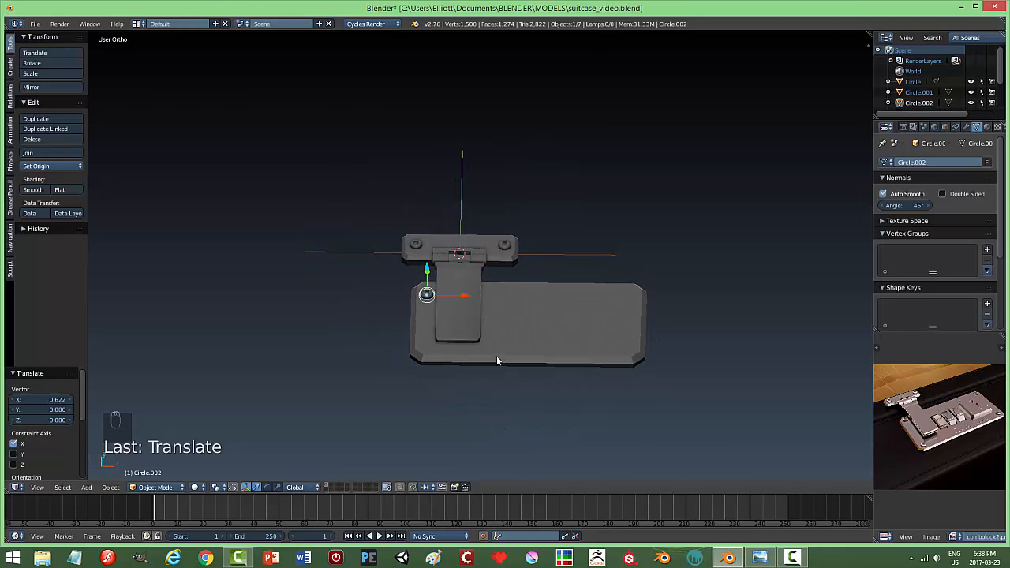
scroll(573, 344, up, 2)
key(KP_7)
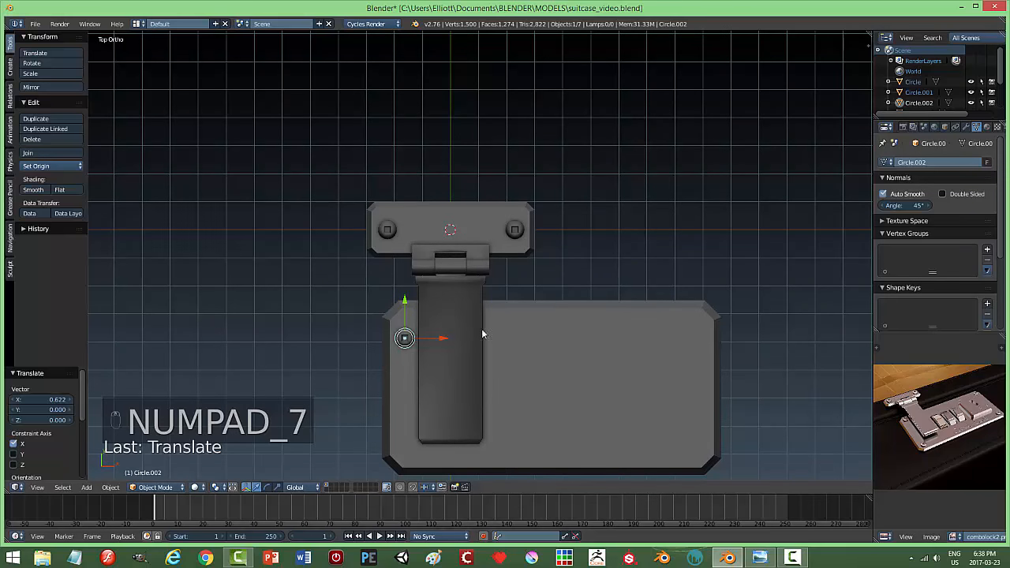
drag(403, 301, 405, 286)
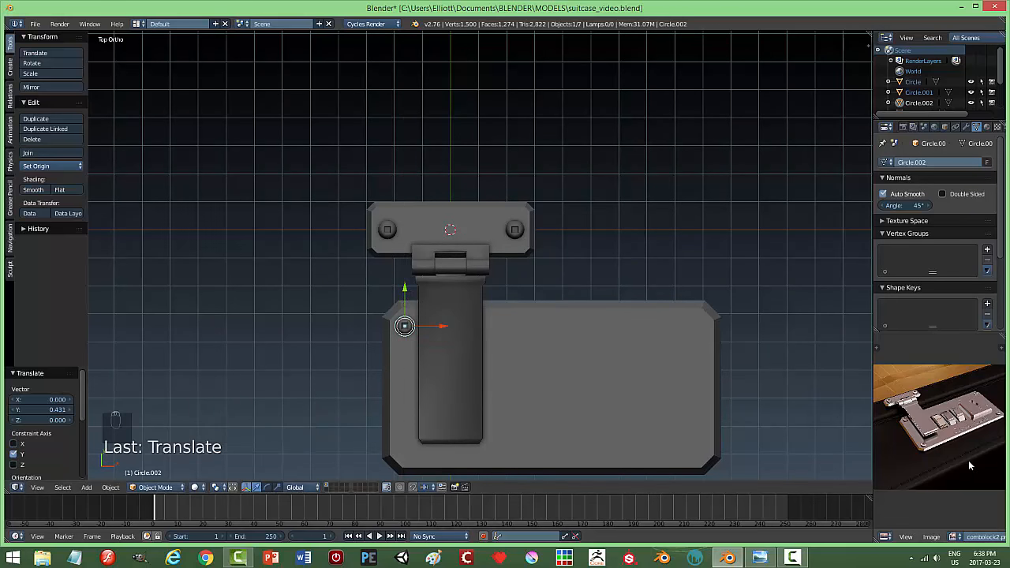
Check the screw positions in the reference image, and duplicate the lock plate's corner screw for a copy along Y
scroll(948, 454, up, 2)
scroll(948, 454, down, 3)
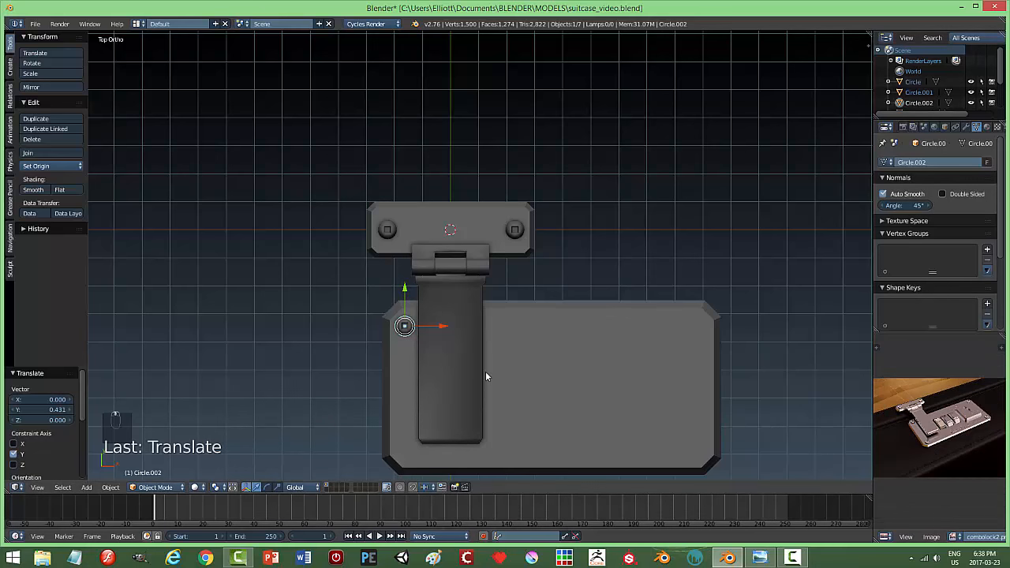
key(shift+d)
key(y)
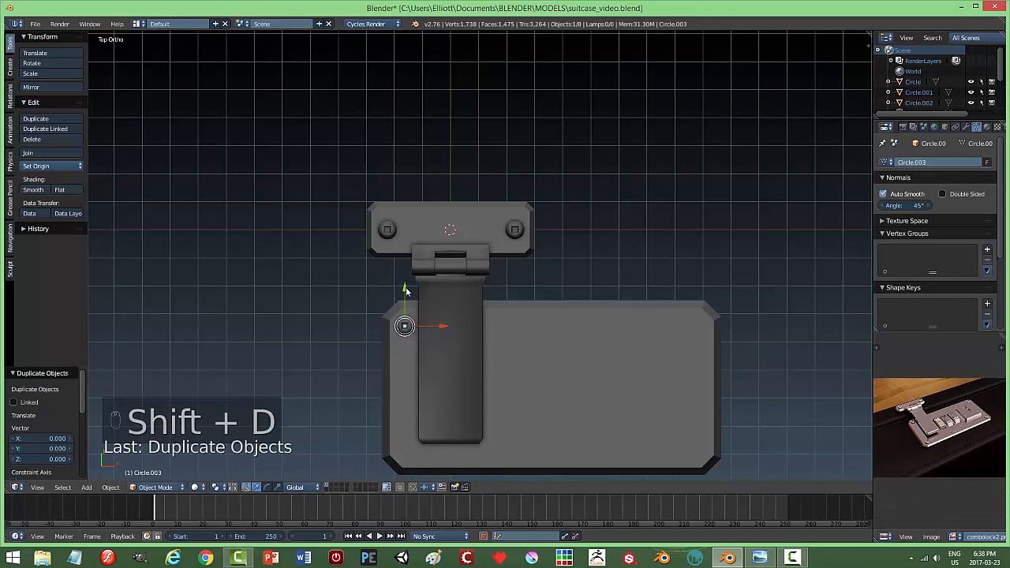
Place the duplicated screw about 4.45 units down the Y axis, and copy the left pair of screws about 10.45 units along X
click(411, 412)
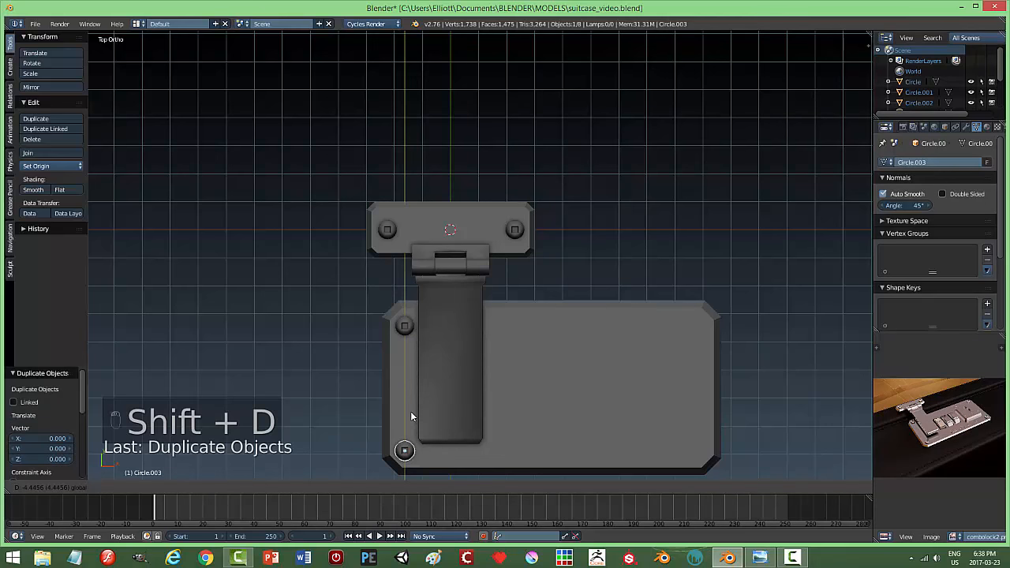
shift+right_click(405, 327)
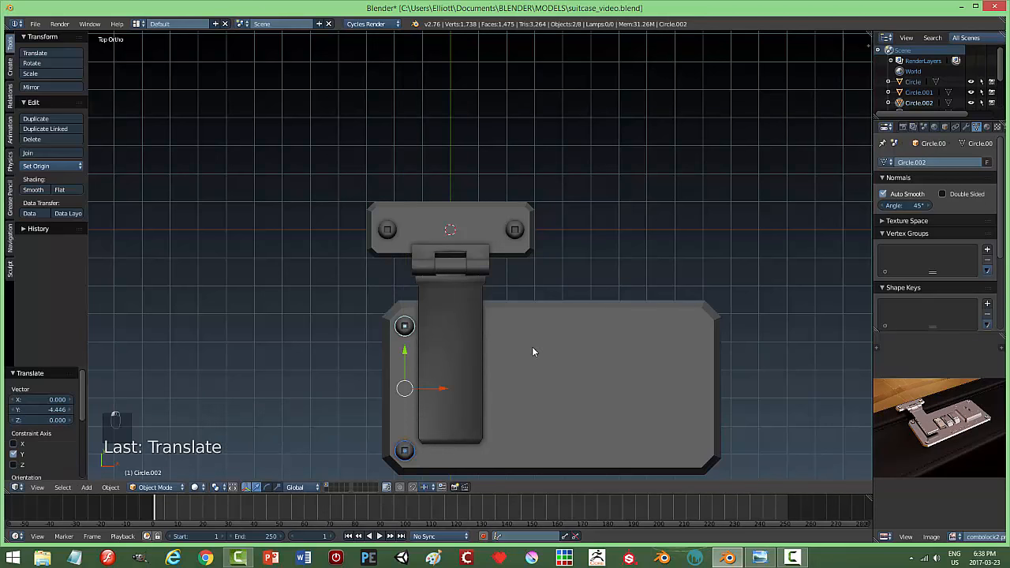
key(shift+d)
key(x)
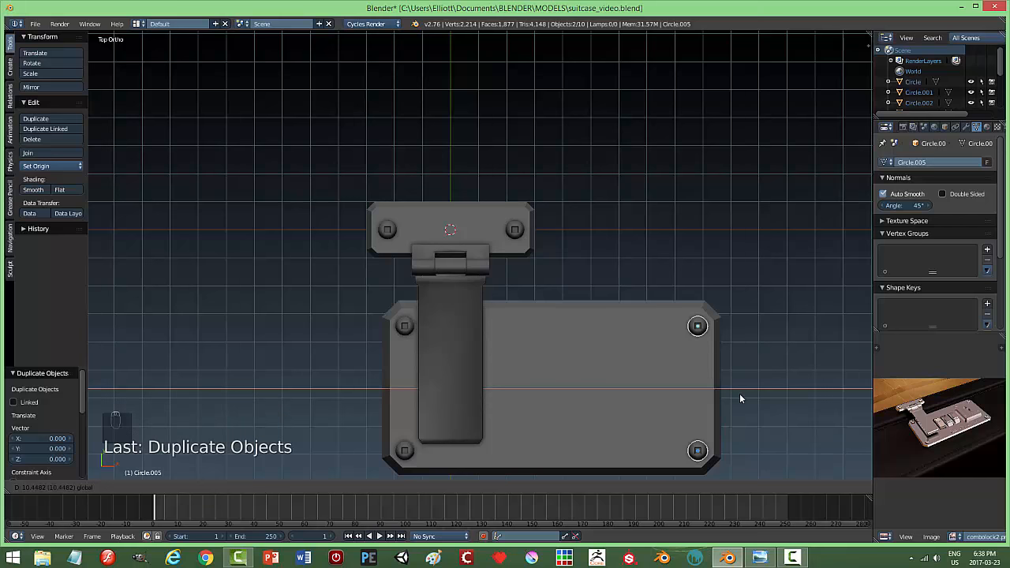
click(739, 400)
key(a)
middle_drag(740, 400, 719, 391)
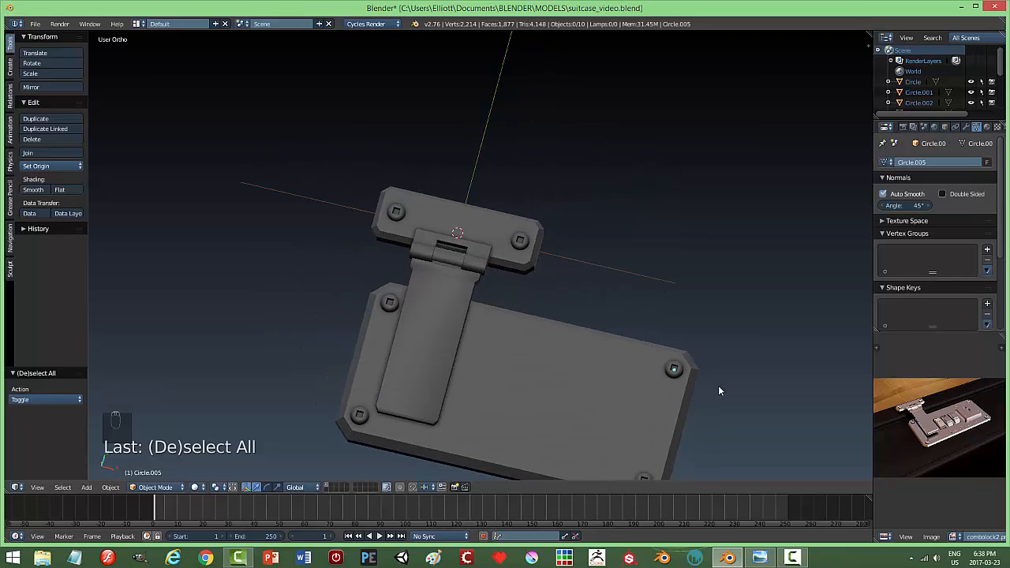
Narrow the hinge arm's long section below its flared collar to about 0.91 of its width along X
right_click(441, 338)
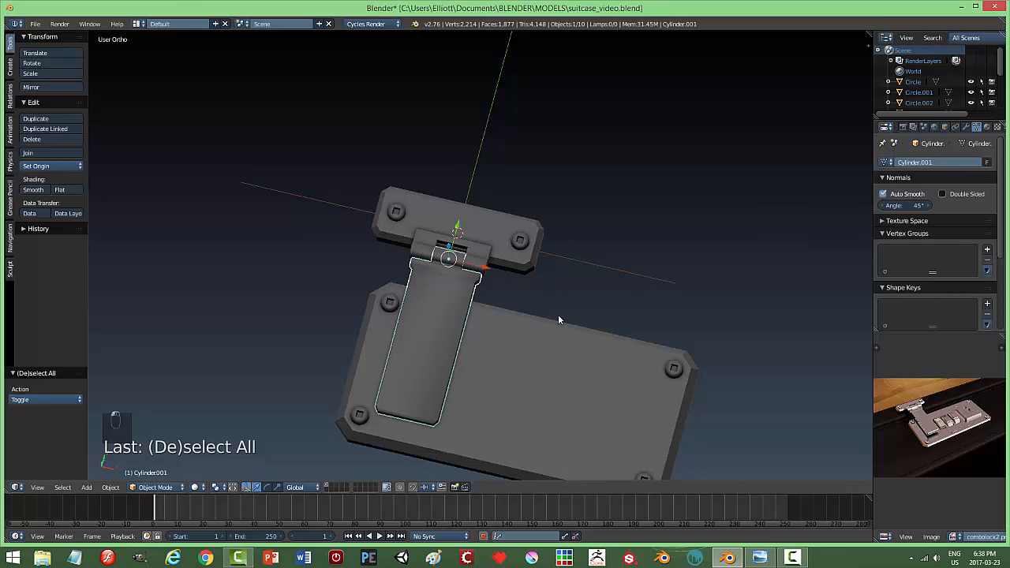
key(Tab)
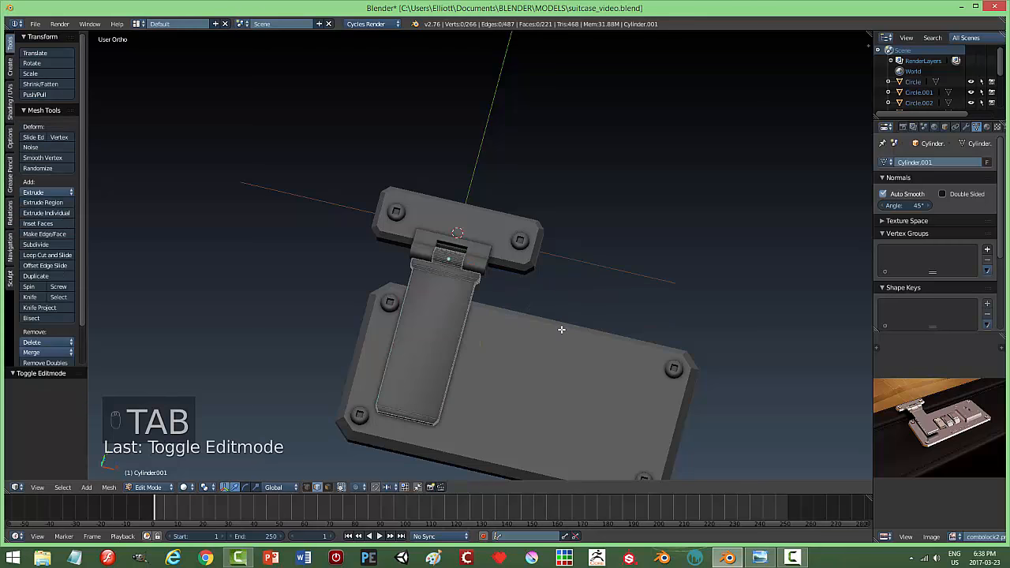
key(KP_7)
scroll(559, 341, up, 3)
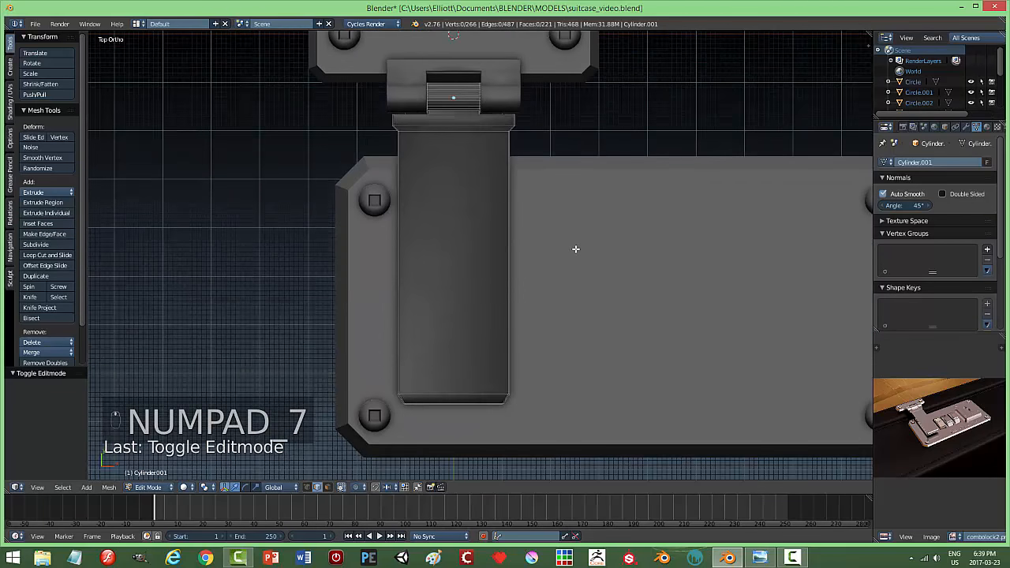
key(z)
click(671, 251)
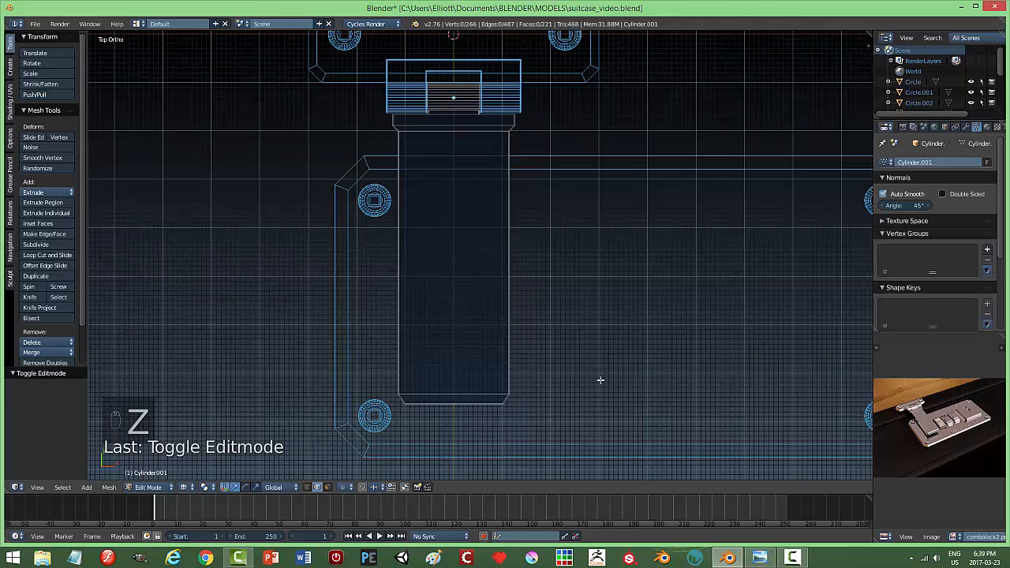
key(b)
drag(561, 440, 370, 142)
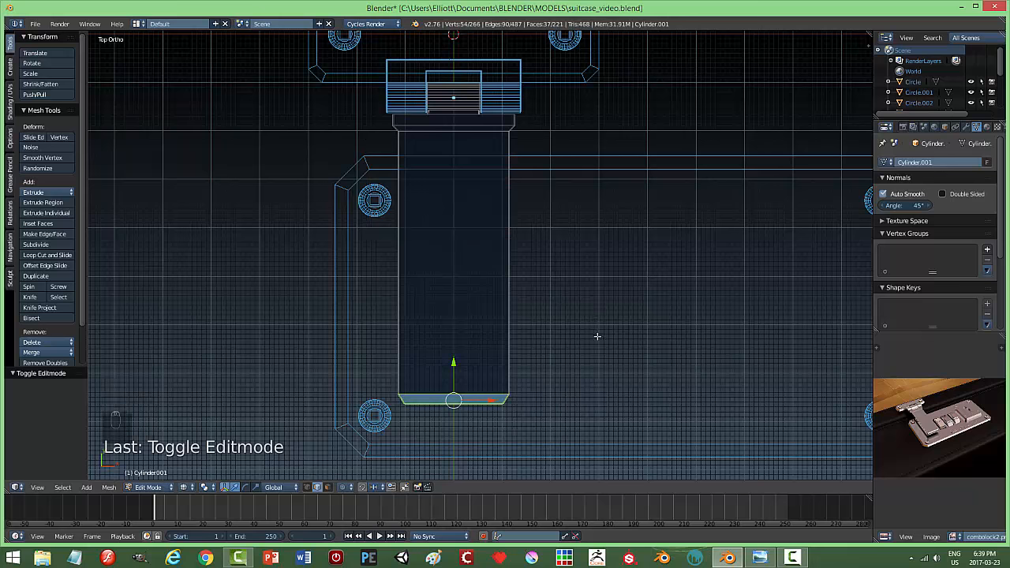
key(b)
drag(560, 427, 362, 125)
key(s)
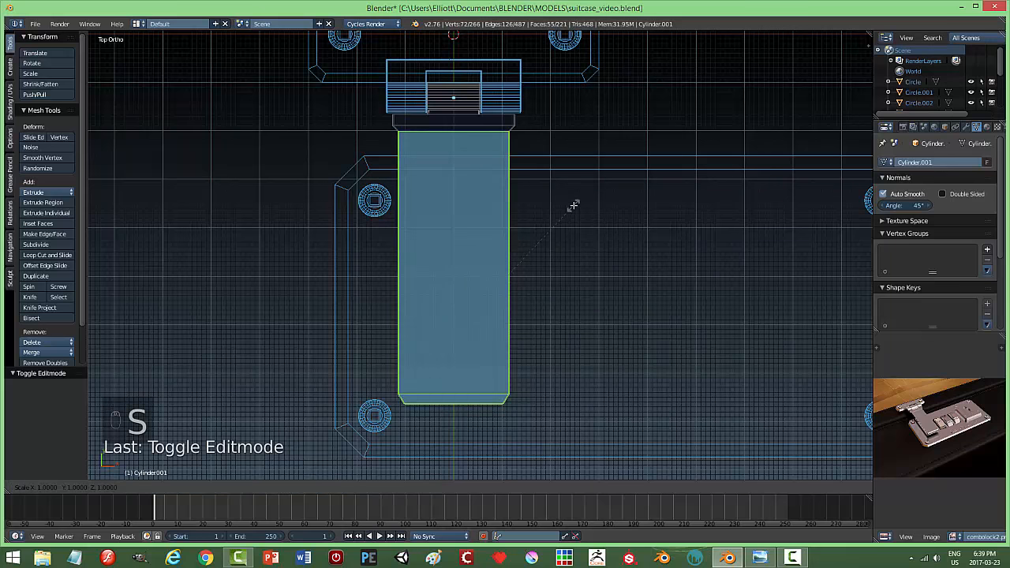
key(x)
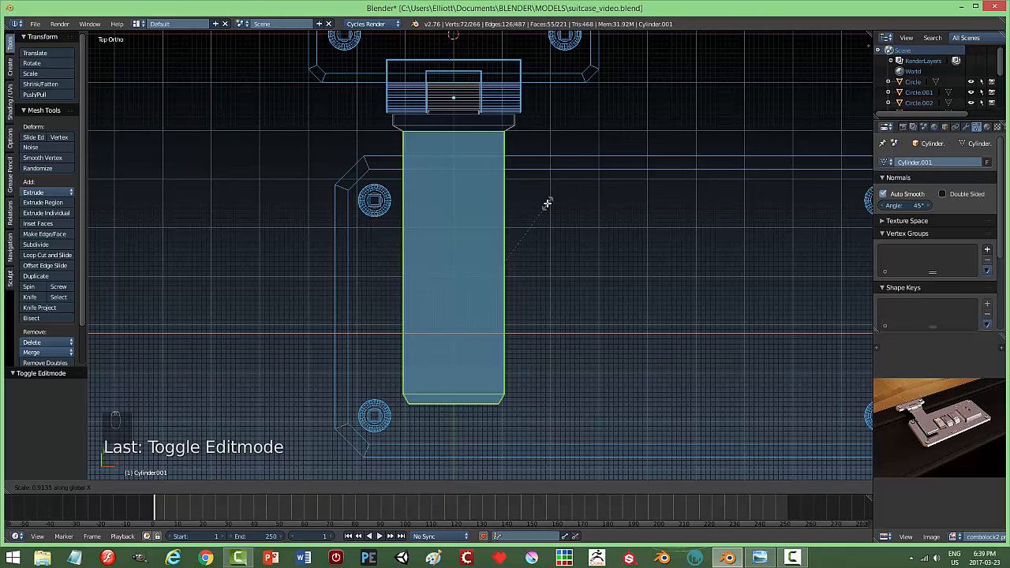
click(546, 204)
key(a)
key(Tab)
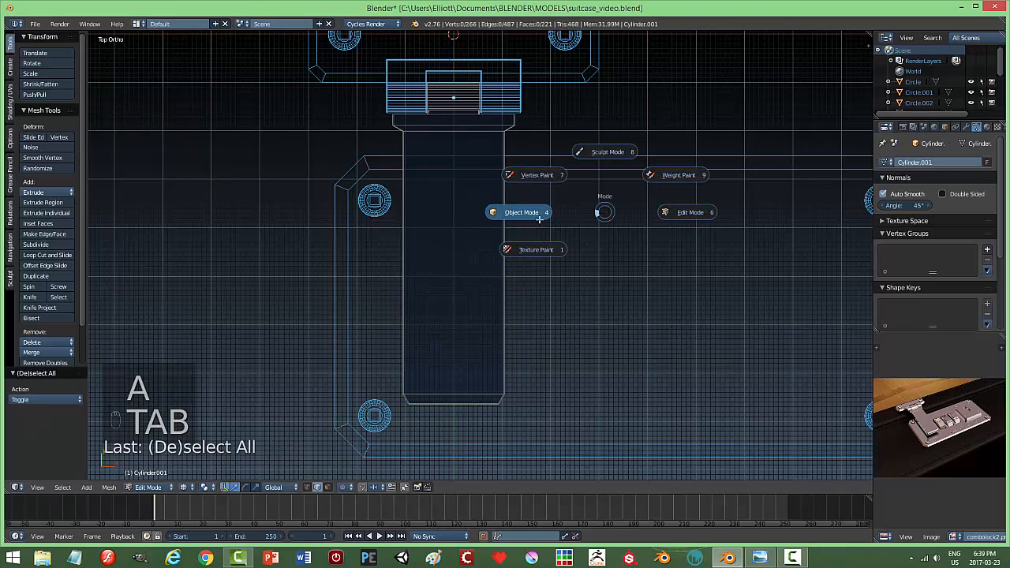
Return the viewport to solid shading, inspect the narrowed hinge arm with everything deselected, and save the file
key(z)
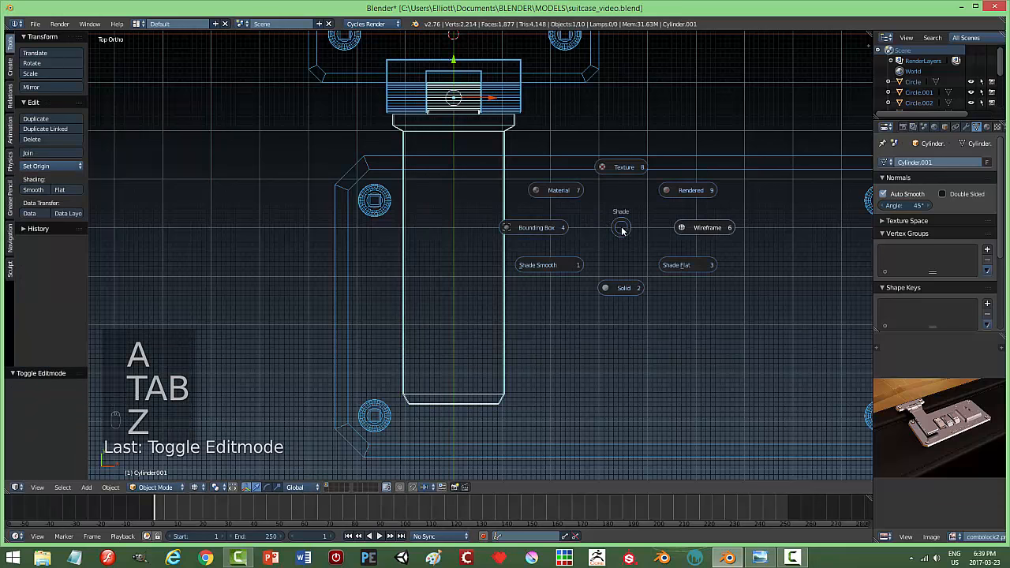
click(625, 285)
mouse_move(625, 286)
middle_down()
mouse_move(576, 252)
mouse_move(532, 181)
mouse_move(513, 226)
middle_up()
middle_drag(510, 188, 611, 258)
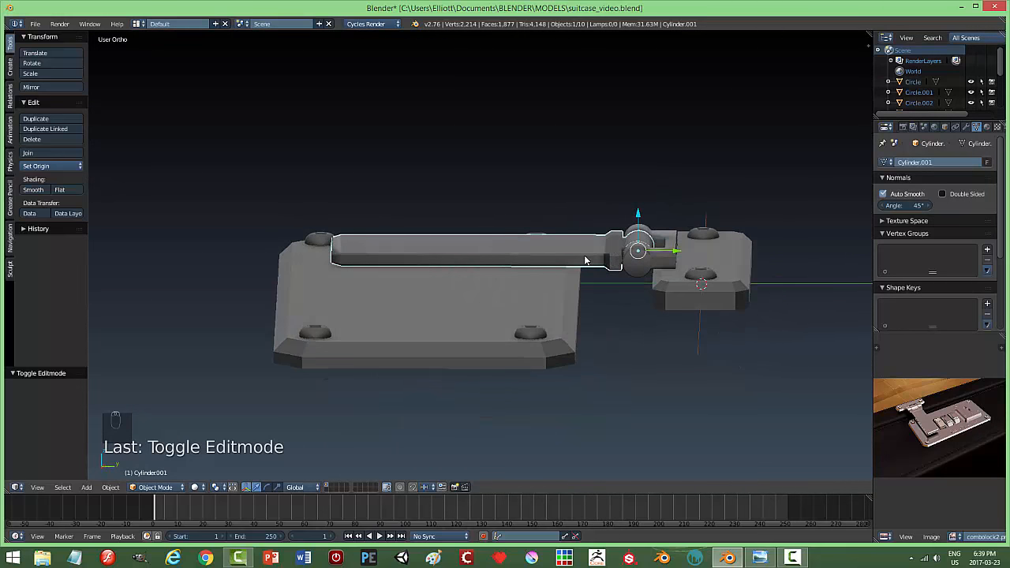
key(a)
middle_drag(503, 236, 585, 283)
key(ctrl+s)
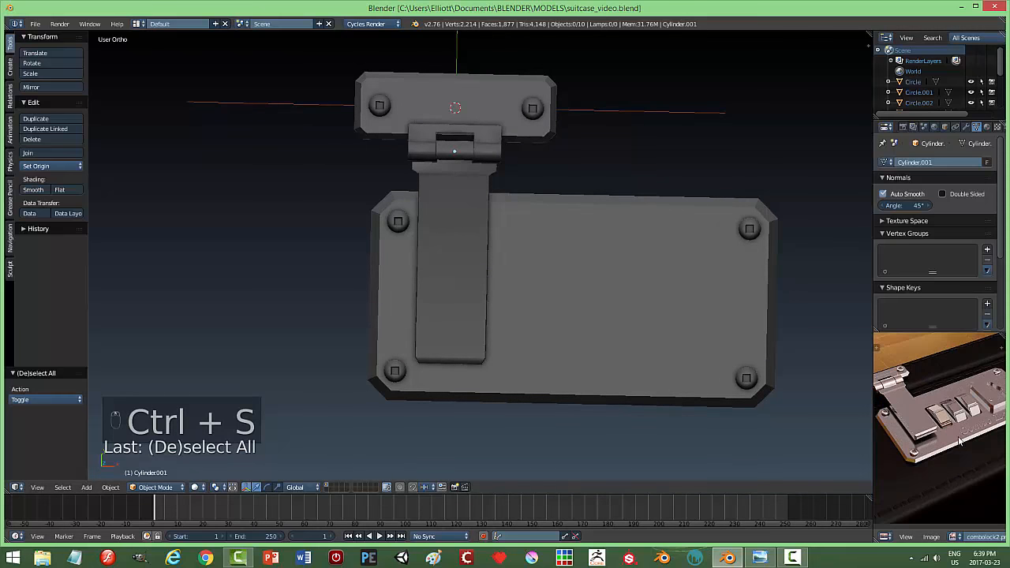
Check the lock reference image in Windows Photo Viewer, and snap Blender's 3D cursor to the large plate's top face
click(759, 559)
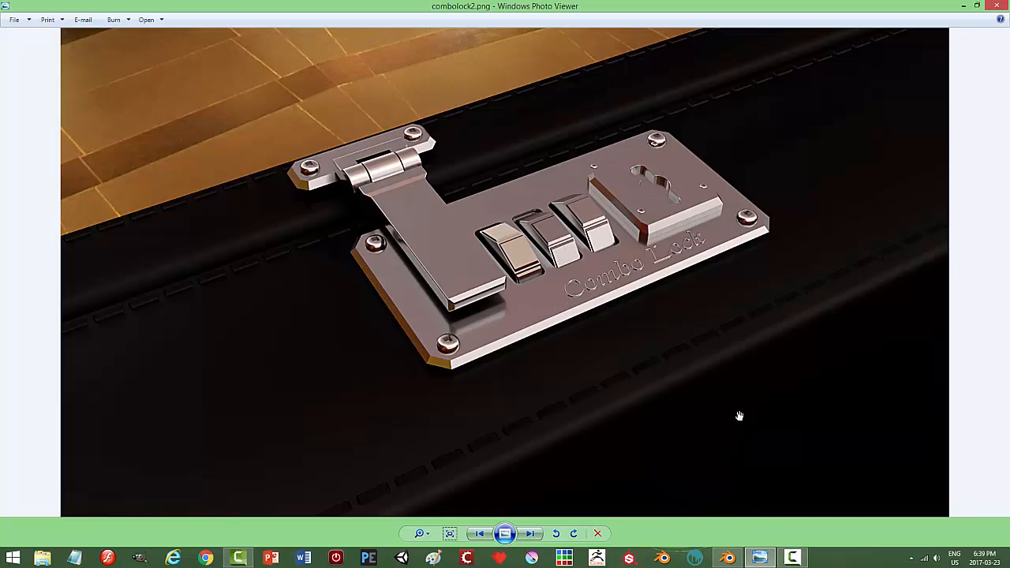
click(758, 558)
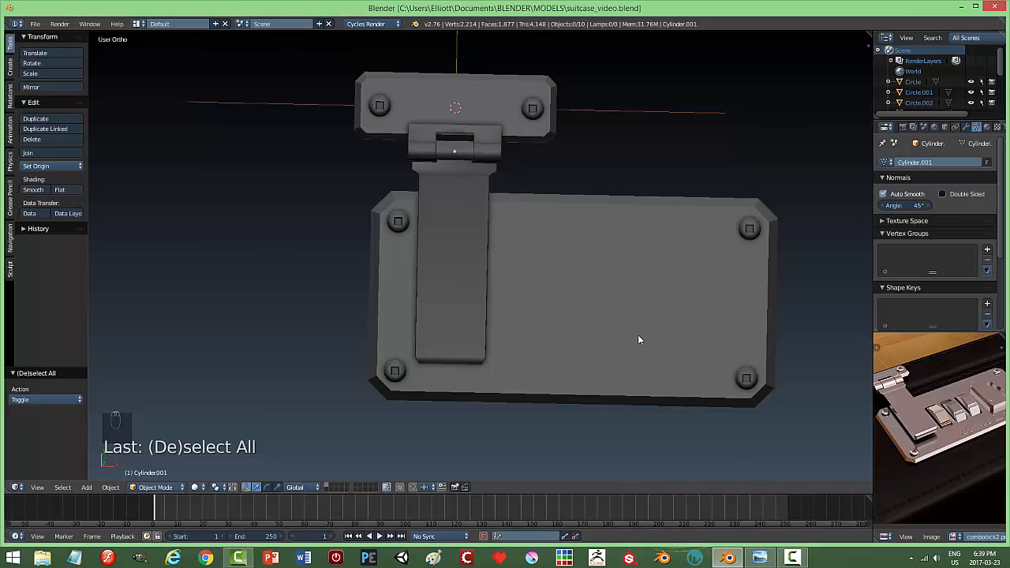
middle_drag(639, 341, 514, 291)
right_click(514, 291)
middle_drag(555, 337, 569, 273)
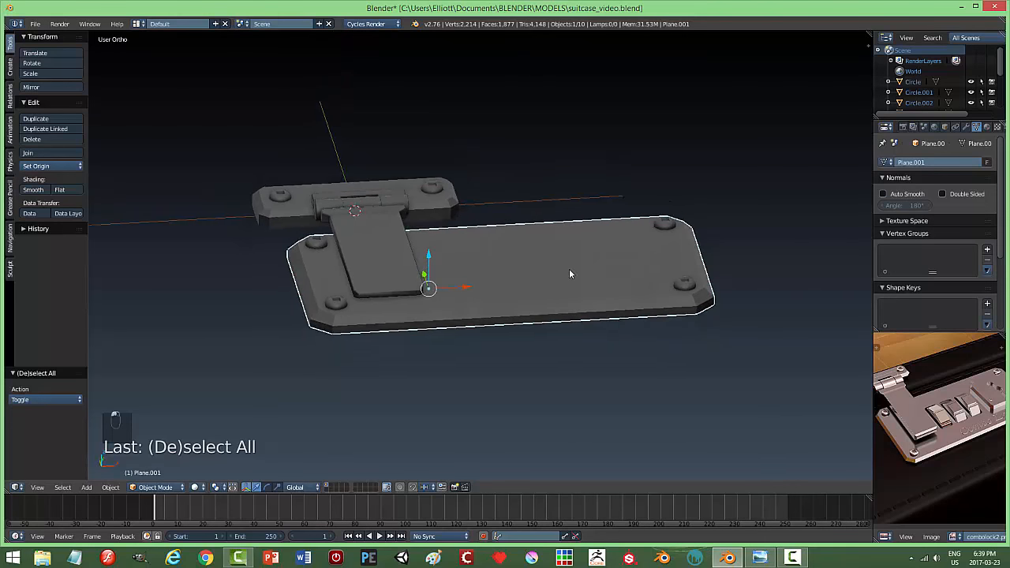
key(Tab)
click(617, 271)
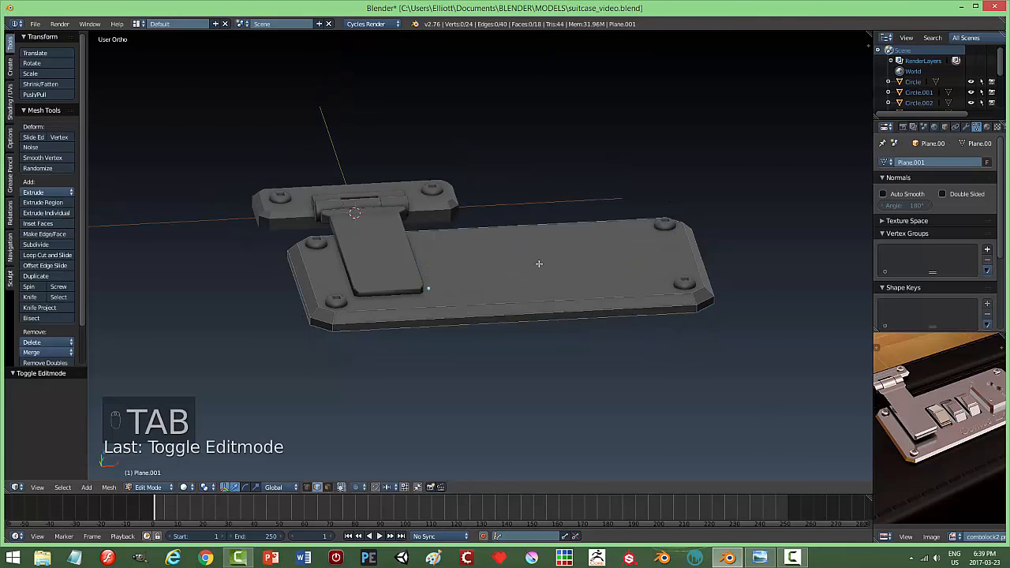
key(ctrl+Tab)
click(579, 281)
right_click(659, 277)
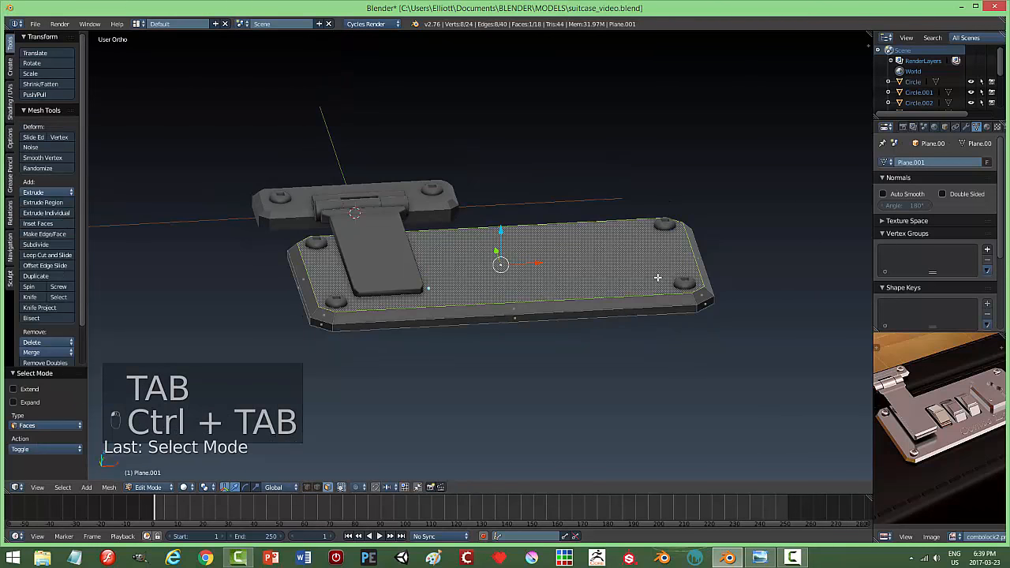
key(shift+s)
click(664, 283)
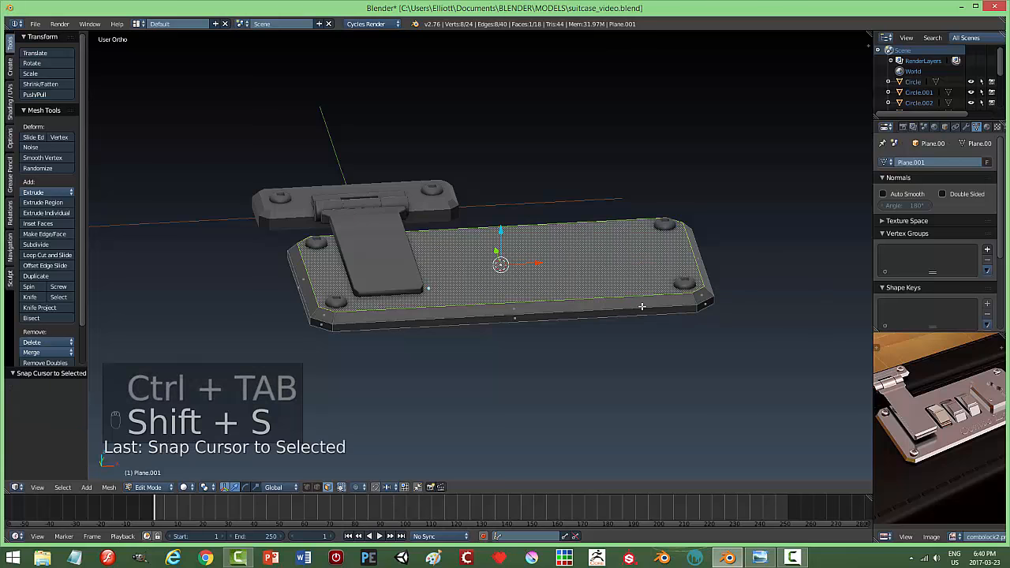
key(a)
key(Tab)
click(589, 312)
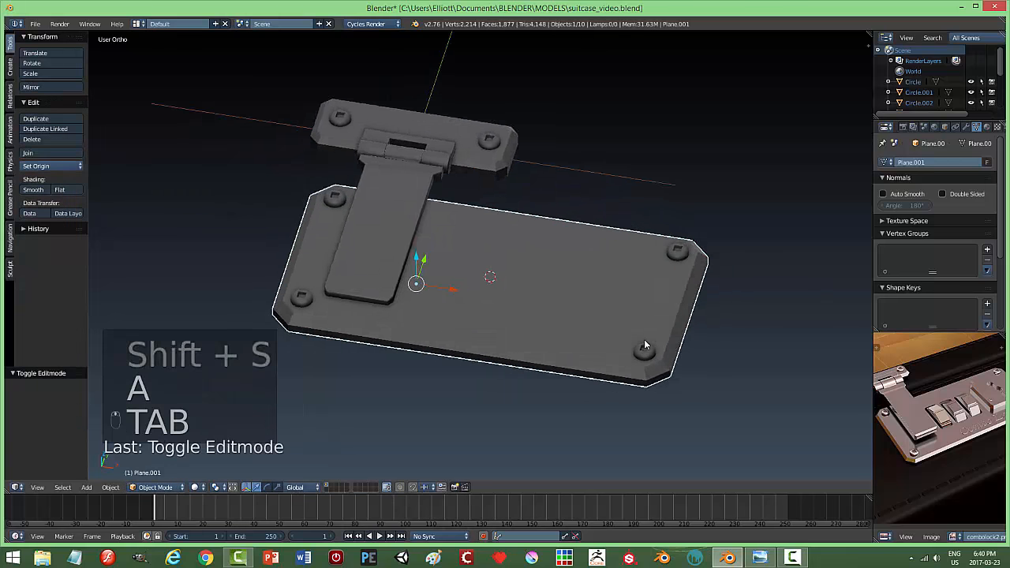
Add a mesh plane at the 3D cursor and raise it about 0.45 units along Z above the large plate
scroll(645, 345, up, 2)
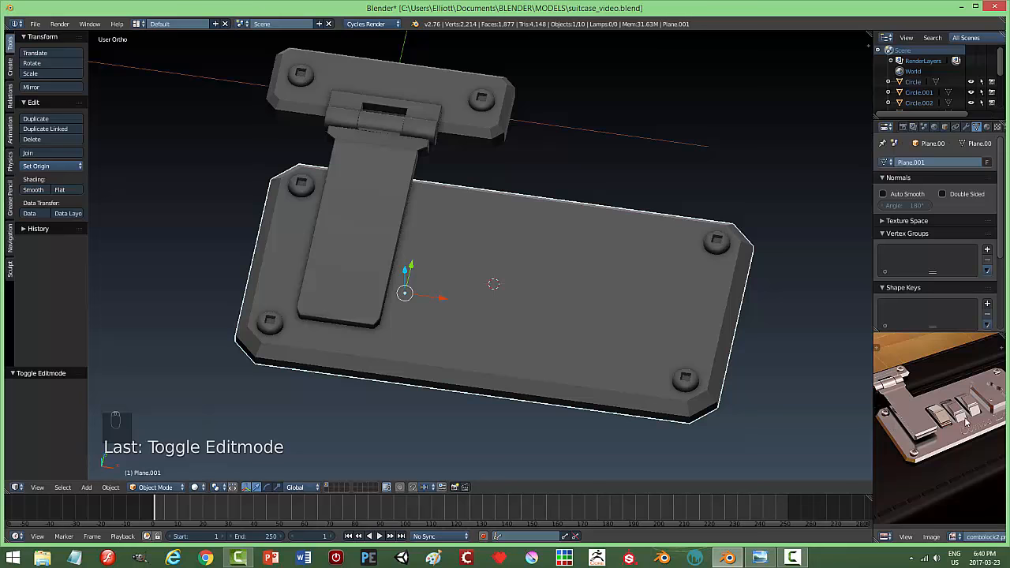
key(shift+a)
mouse_move(501, 196)
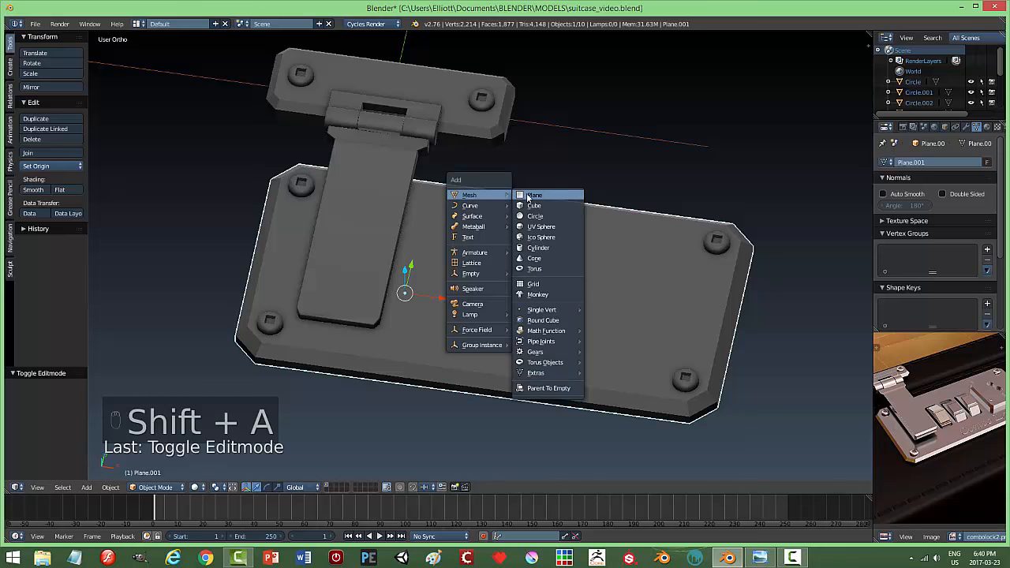
click(535, 197)
middle_drag(553, 274, 515, 247)
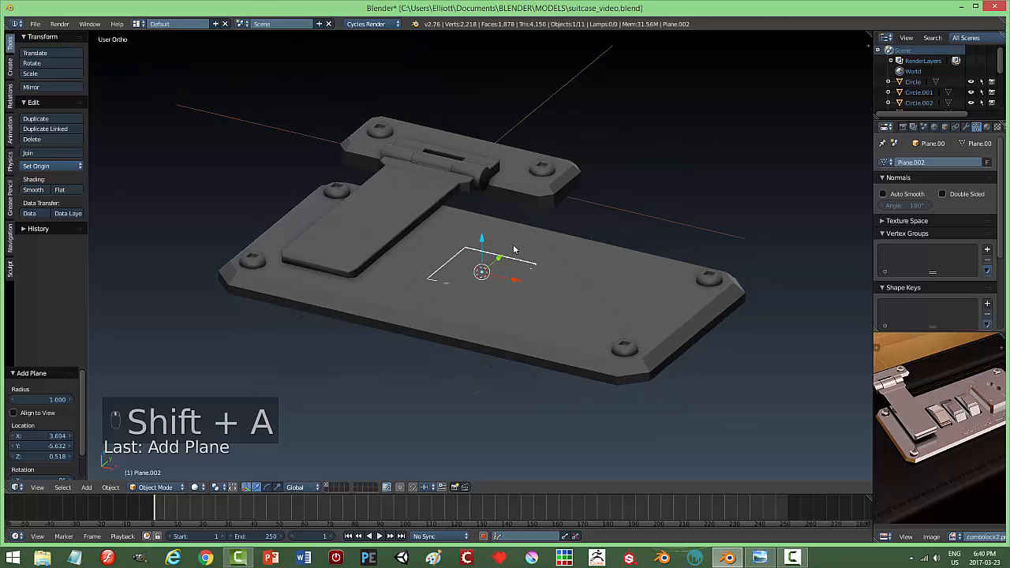
drag(483, 240, 481, 223)
middle_drag(522, 257, 578, 321)
Scale the new plane to about 0.435 along X and lengthen it slightly along Y to form a narrow rectangle
key(KP_7)
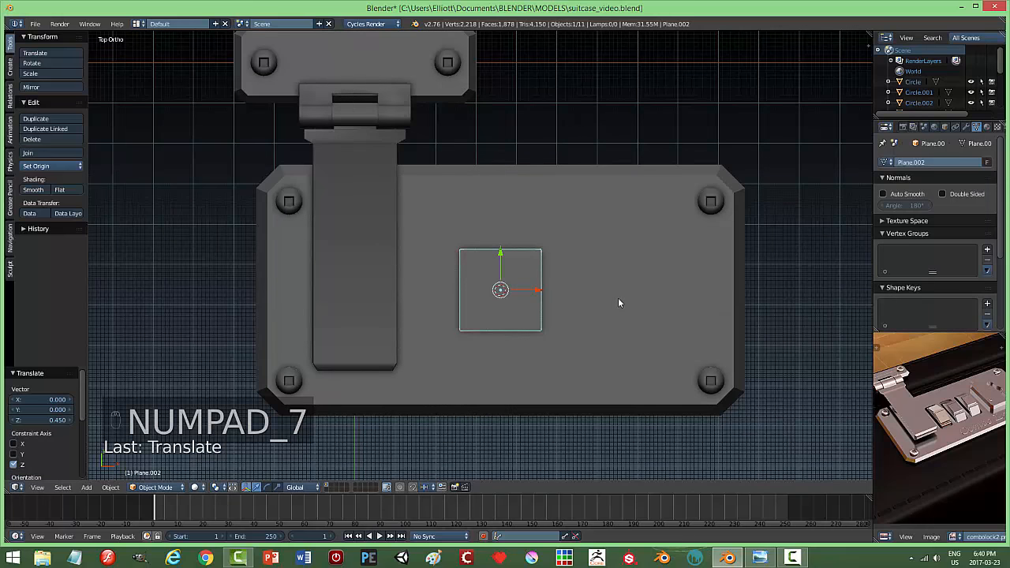
key(s)
key(x)
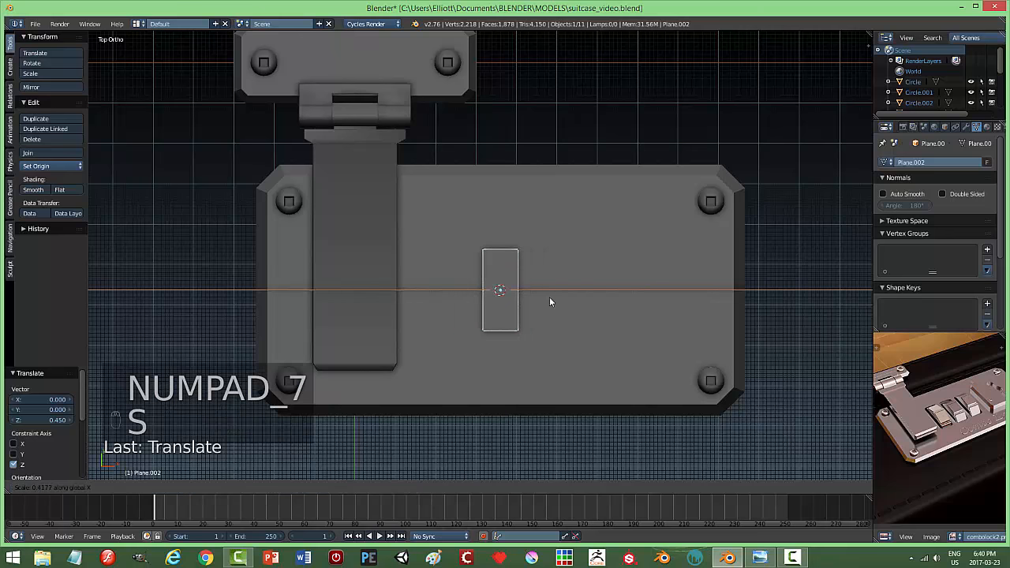
click(551, 299)
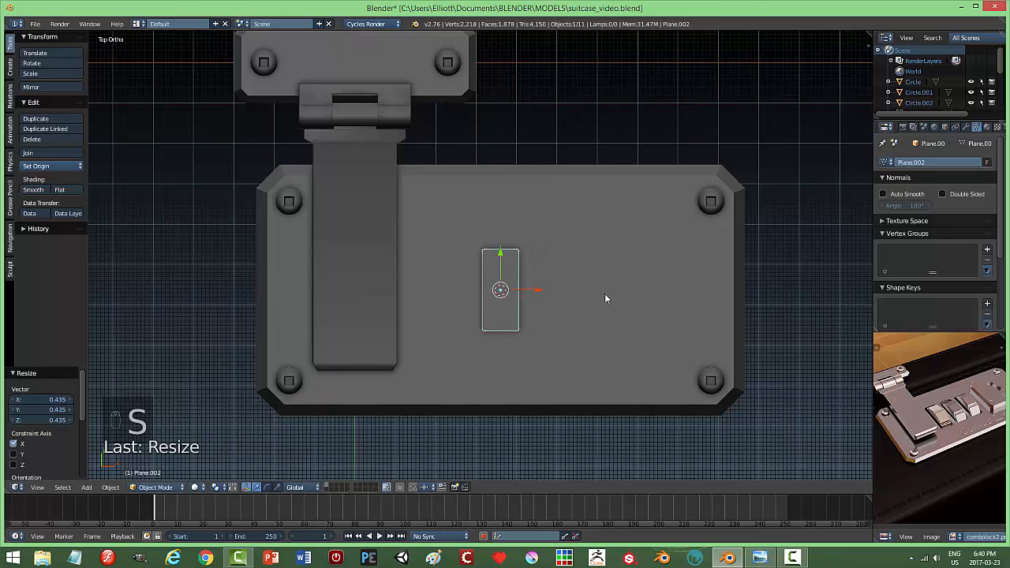
middle_drag(605, 295, 563, 278)
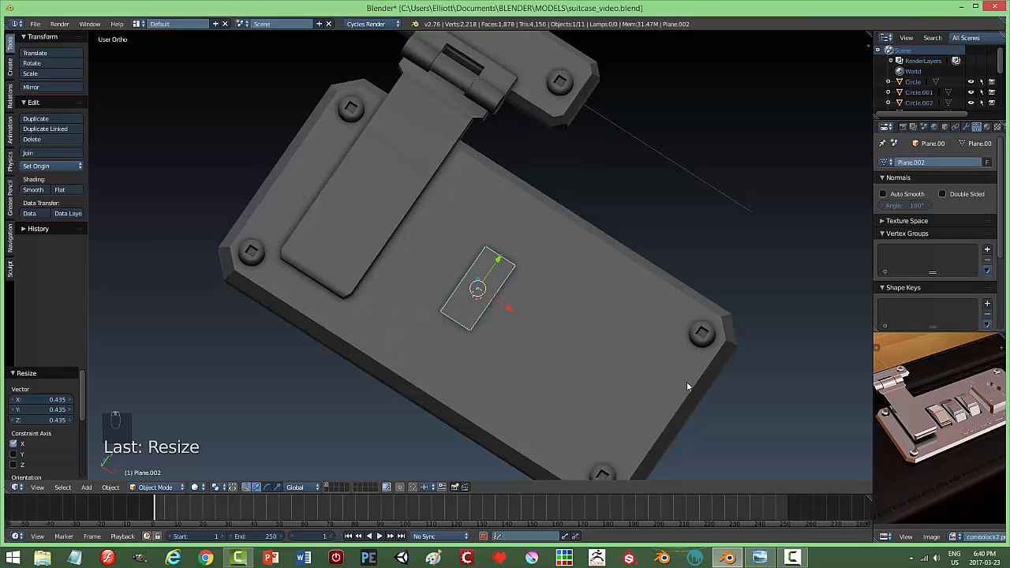
key(s)
key(y)
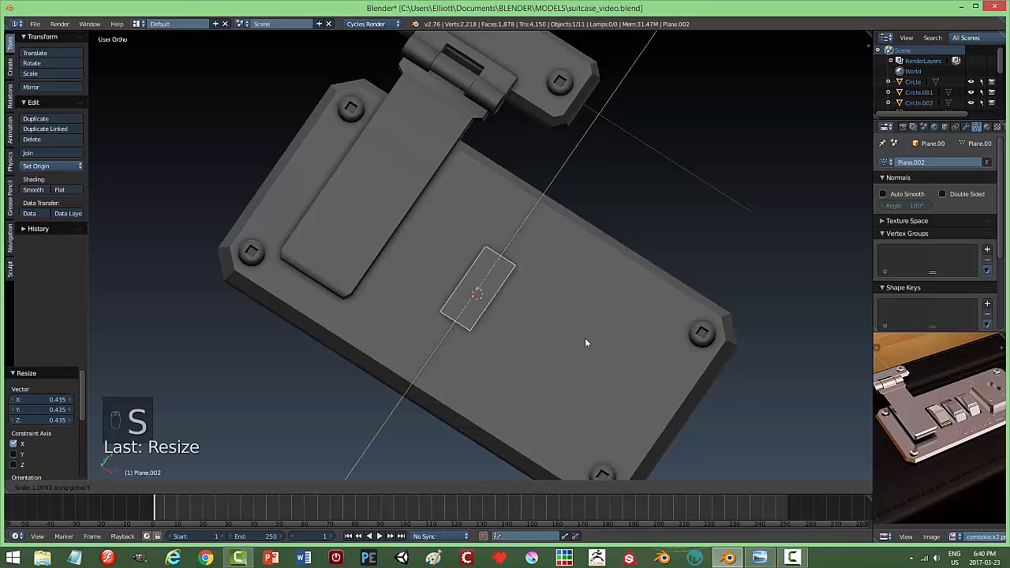
click(607, 332)
Move the narrow plane about -1.37 units along X toward the hinge arm, and lower it about 0.3 units along Z, consulting the reference image
drag(494, 304, 461, 280)
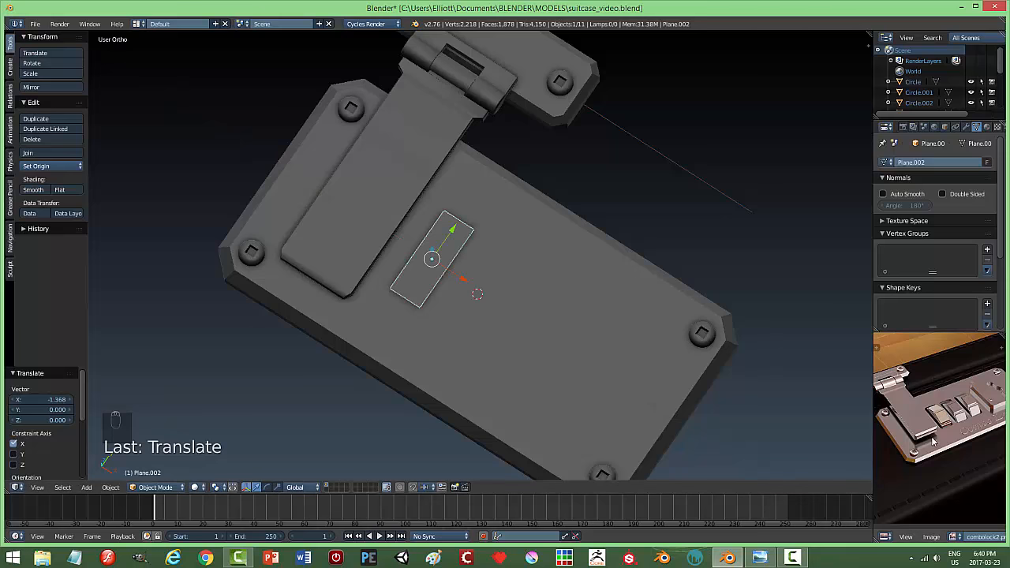
click(760, 559)
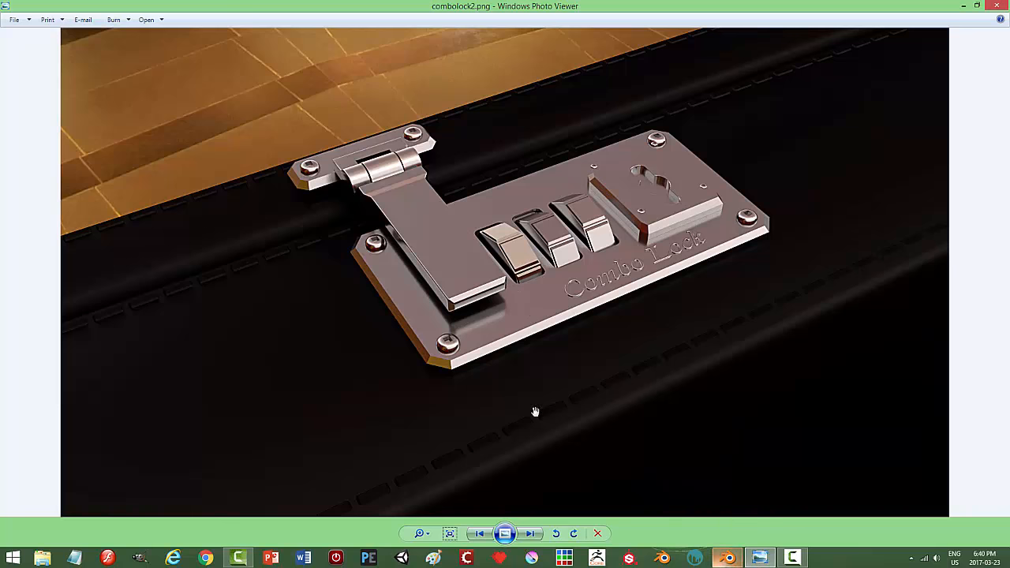
click(727, 559)
middle_drag(518, 338, 434, 289)
key(g)
key(z)
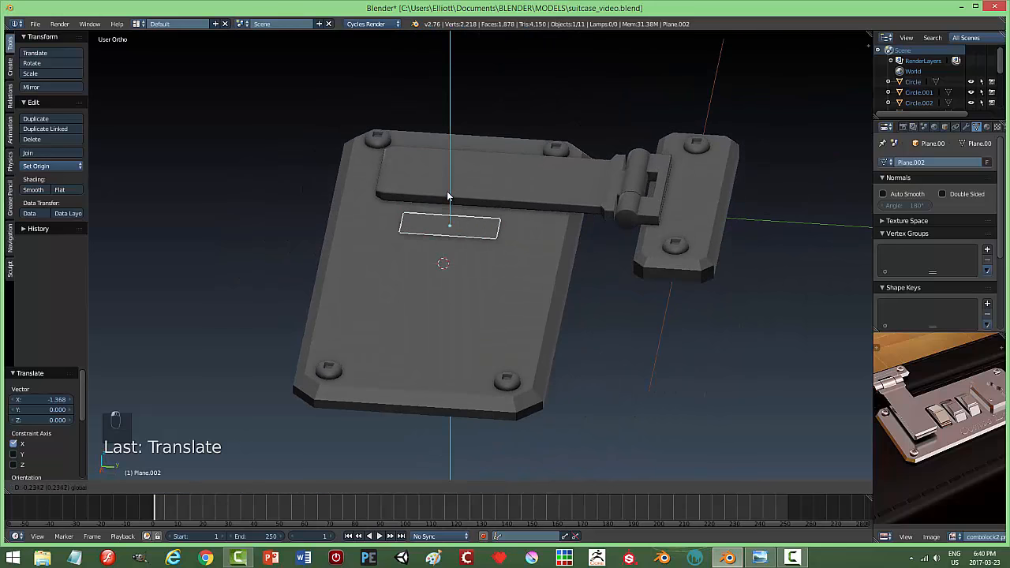
click(474, 247)
Extrude the narrow rectangle about 0.8 units upward along Z to form a solid block
key(Tab)
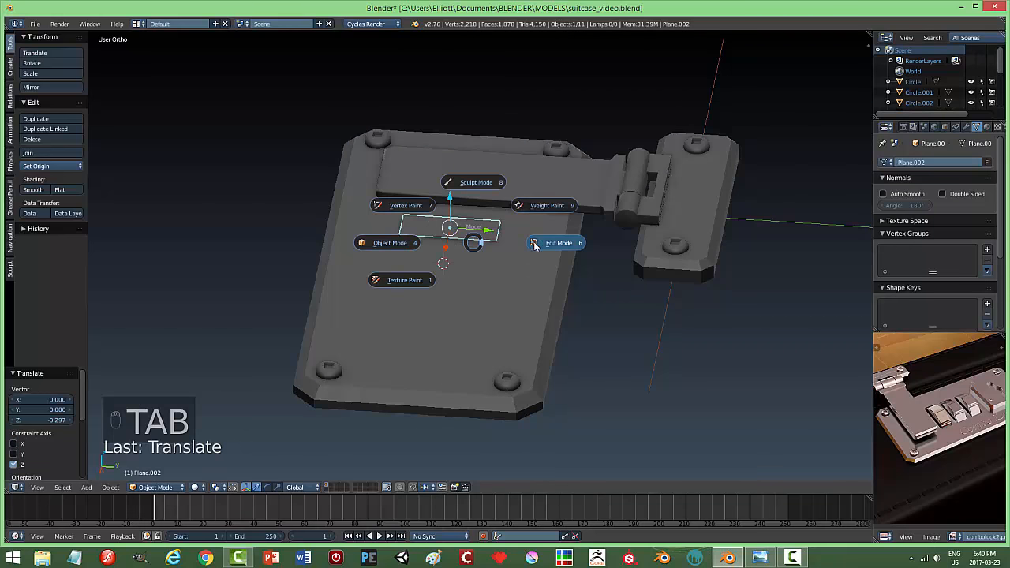
key(e)
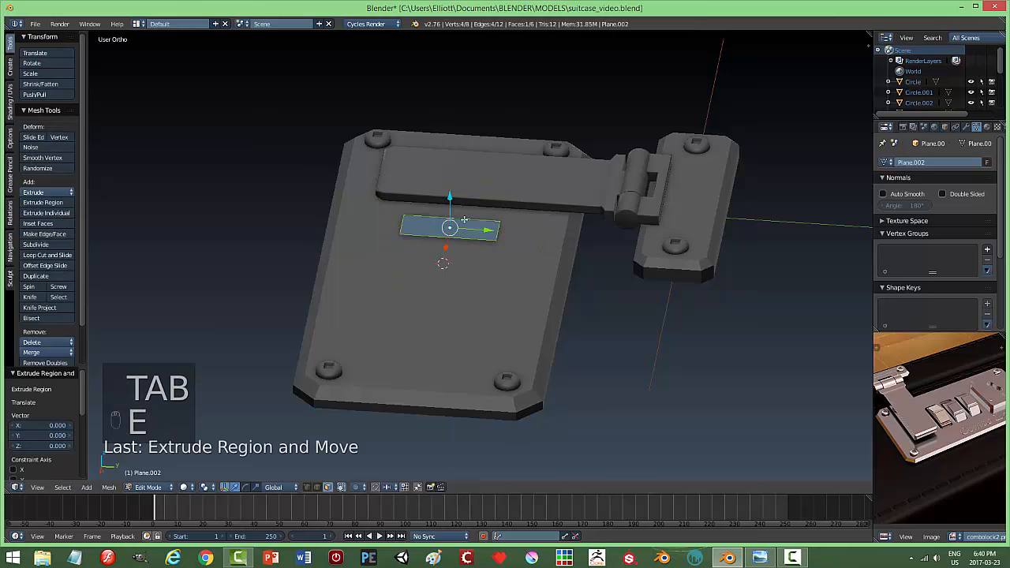
click(460, 184)
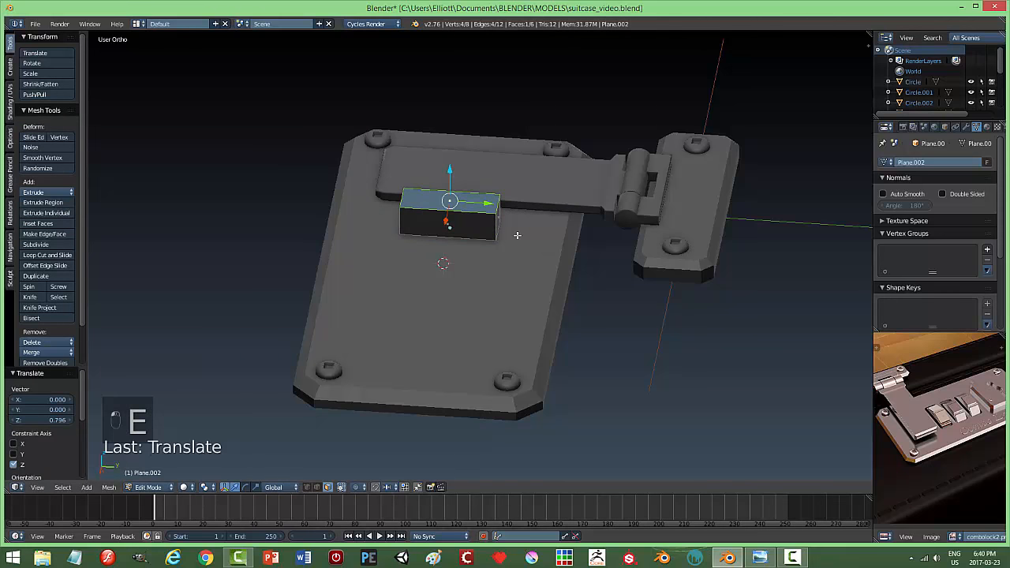
key(a)
key(Tab)
click(448, 237)
Lengthen the block slightly along Y, and lower it about 0.41 units along Z toward the large plate
mouse_move(493, 253)
middle_down()
mouse_move(512, 303)
mouse_move(496, 269)
middle_up()
key(s)
key(y)
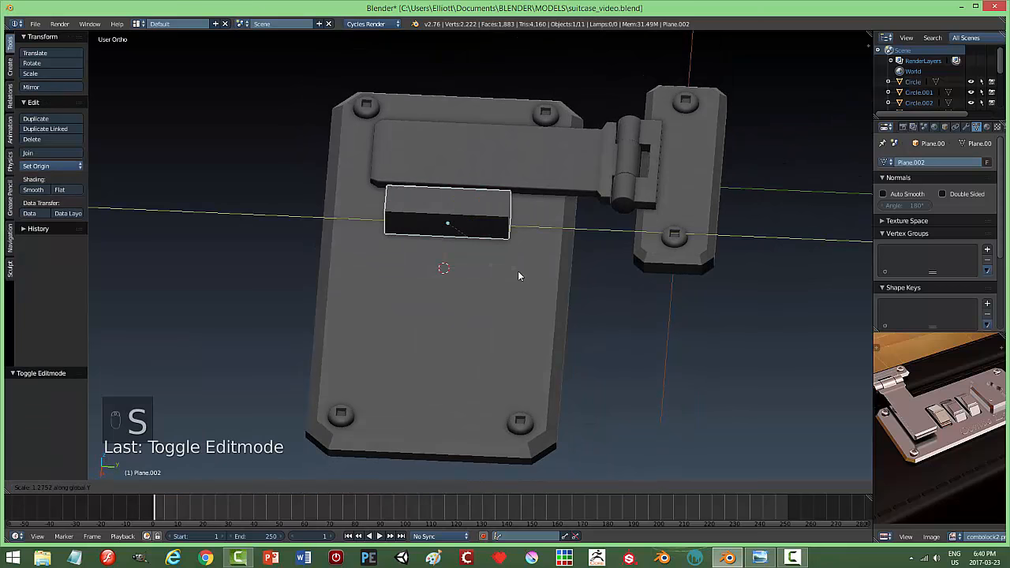
click(512, 270)
middle_drag(584, 339, 484, 264)
drag(442, 204, 442, 222)
middle_drag(486, 284, 554, 278)
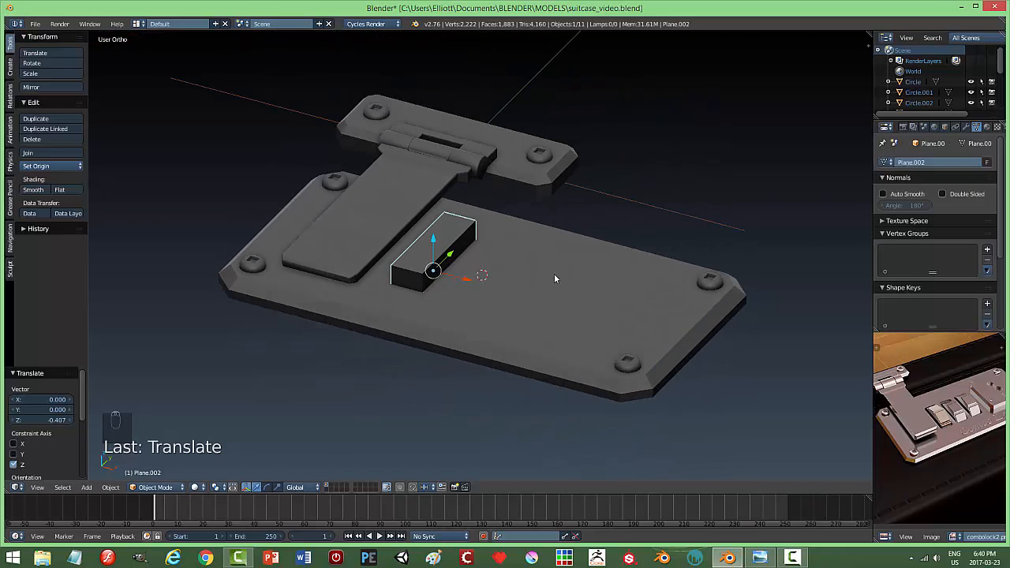
Apply the block's rotation and scale, and raise it about 0.84 units along Z
click(111, 487)
mouse_move(158, 407)
click(254, 440)
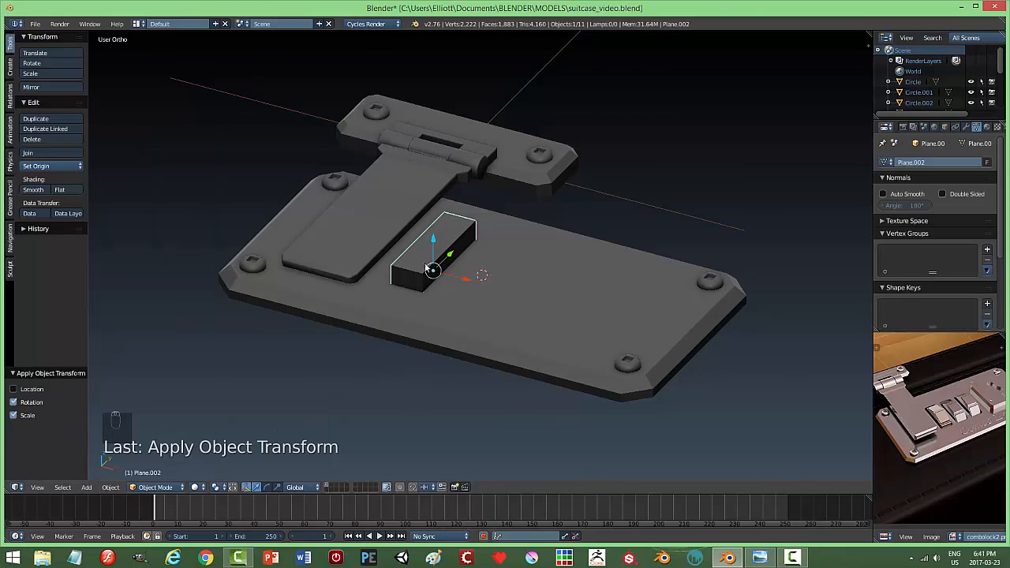
drag(430, 243, 431, 210)
middle_drag(471, 278, 477, 281)
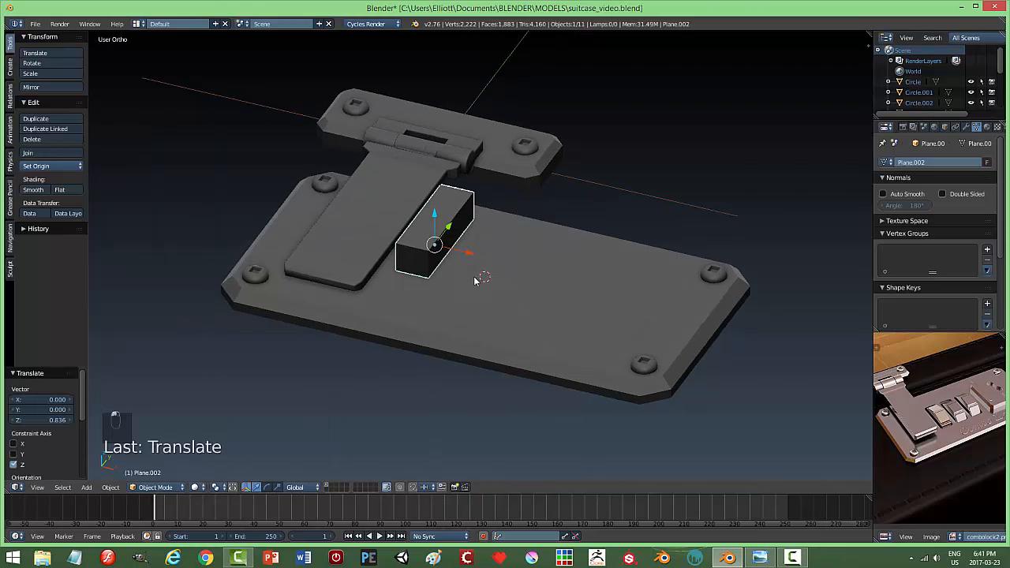
Bevel the block's four vertical corner edges with an offset of about 0.28 and 4 segments
key(Tab)
click(499, 278)
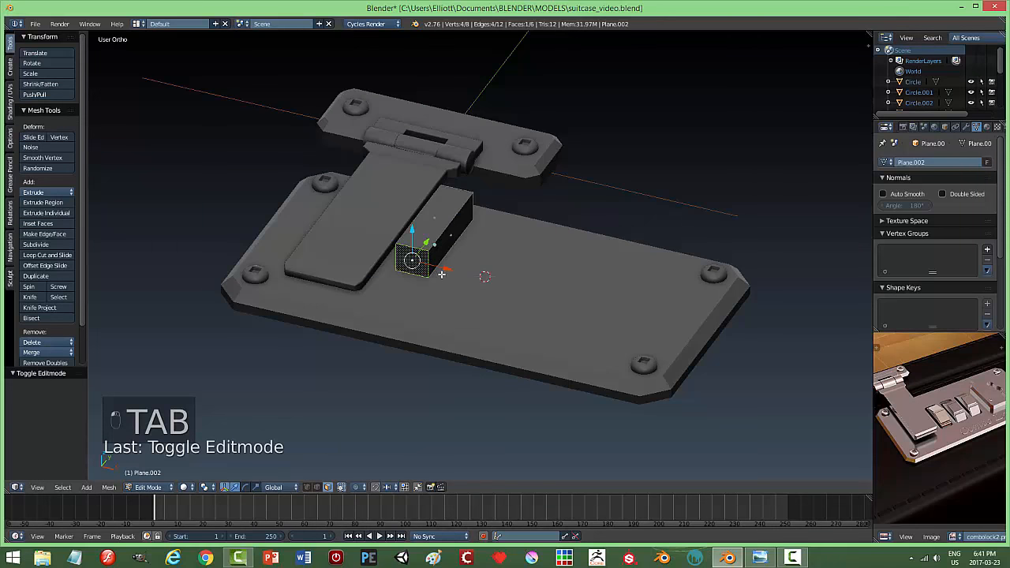
key(a)
key(a)
key(ctrl+Tab)
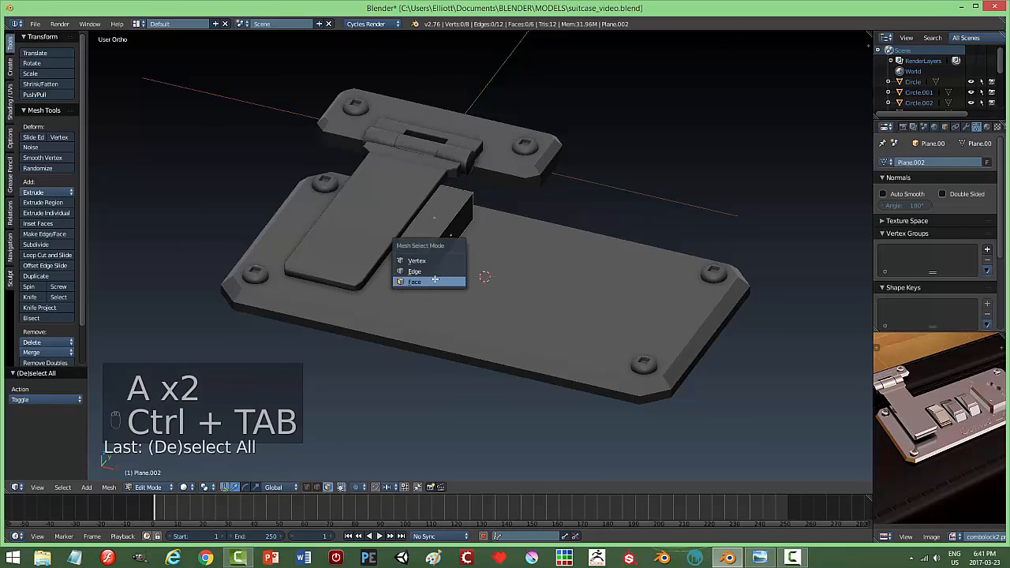
click(432, 272)
right_click(403, 265)
shift+right_click(396, 252)
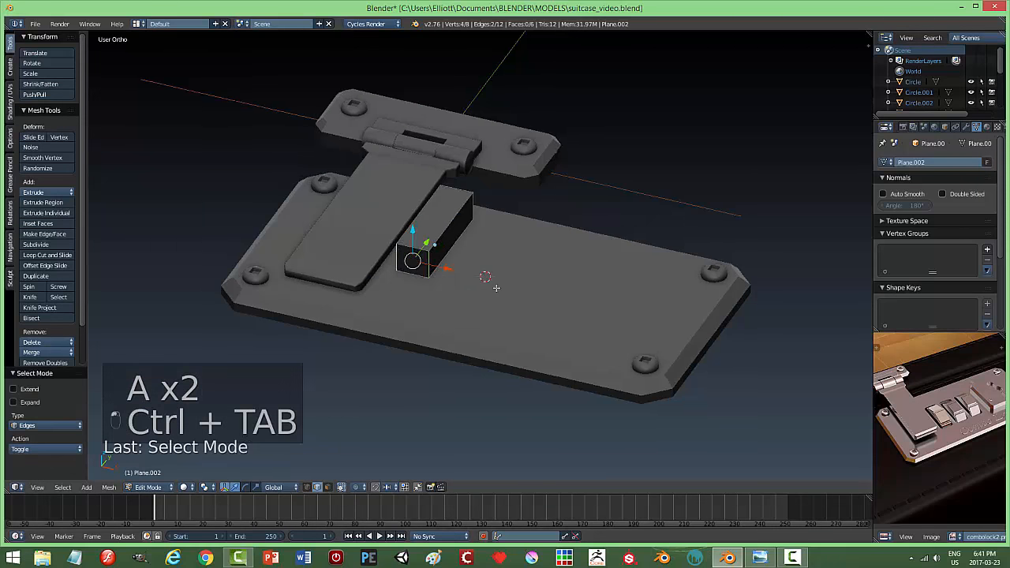
middle_drag(511, 285, 347, 273)
shift+right_click(503, 212)
middle_drag(563, 247, 501, 246)
shift+right_click(537, 217)
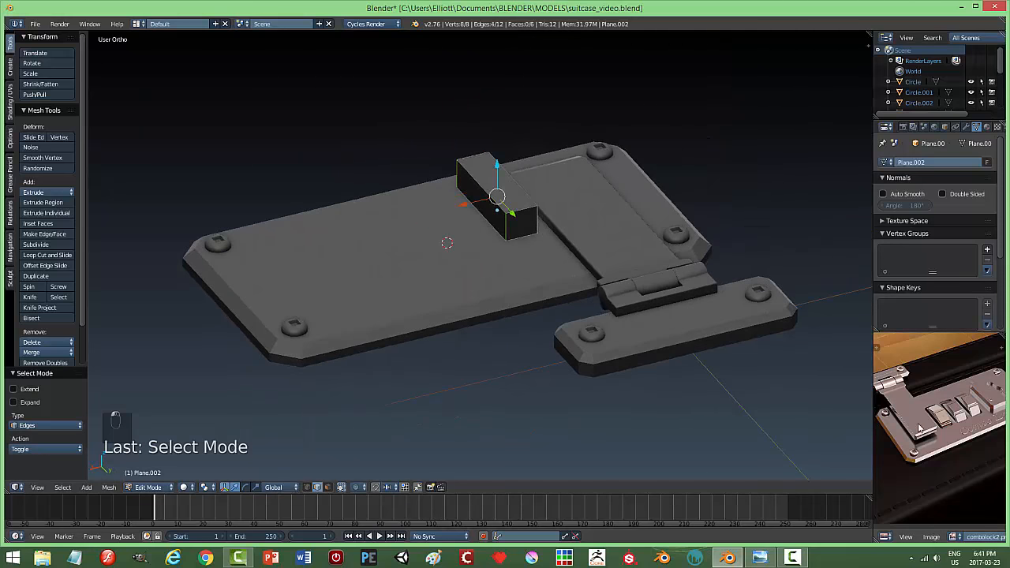
middle_drag(542, 293, 549, 300)
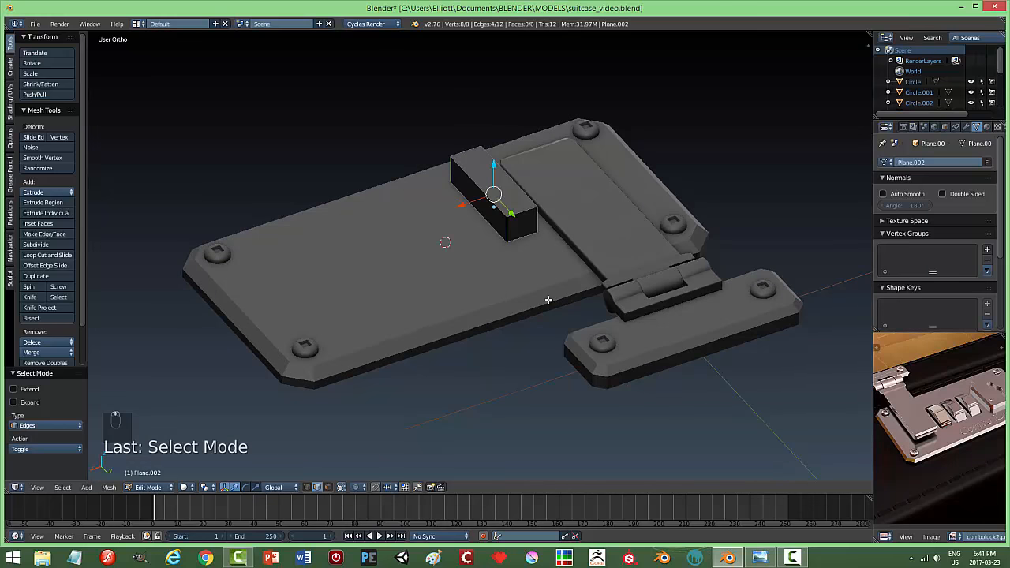
key(ctrl+b)
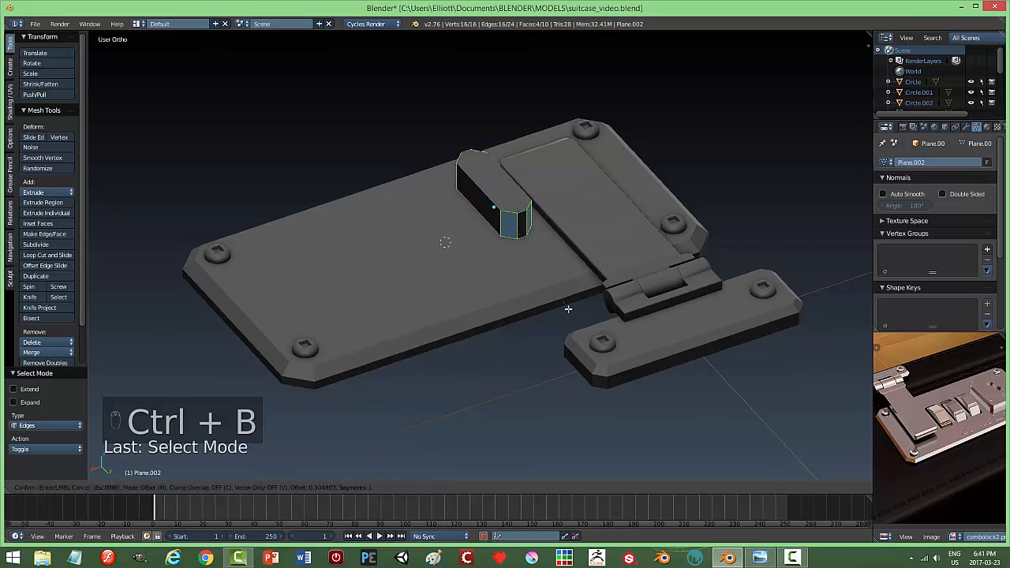
scroll(567, 309, up, 3)
click(567, 309)
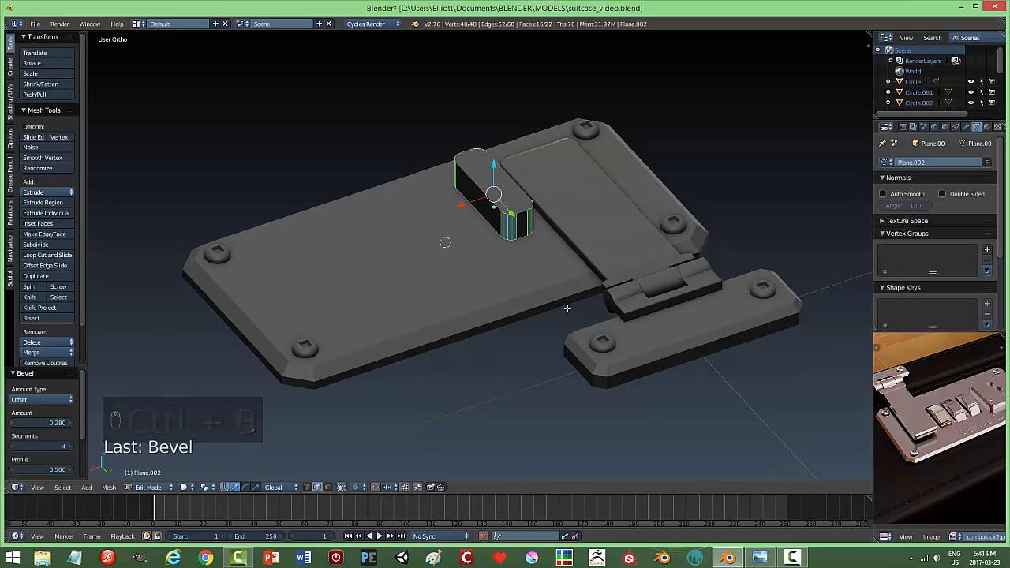
key(a)
key(Tab)
click(509, 309)
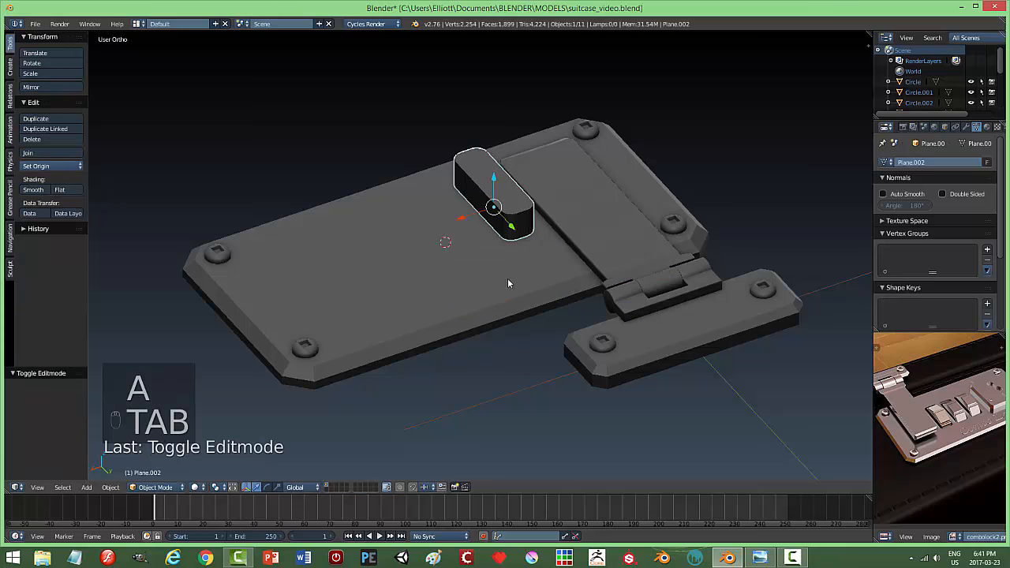
Lower the rounded block along Z so it sinks partway into the large plate, finishing with a move of about -0.09 units
middle_drag(493, 275, 580, 311)
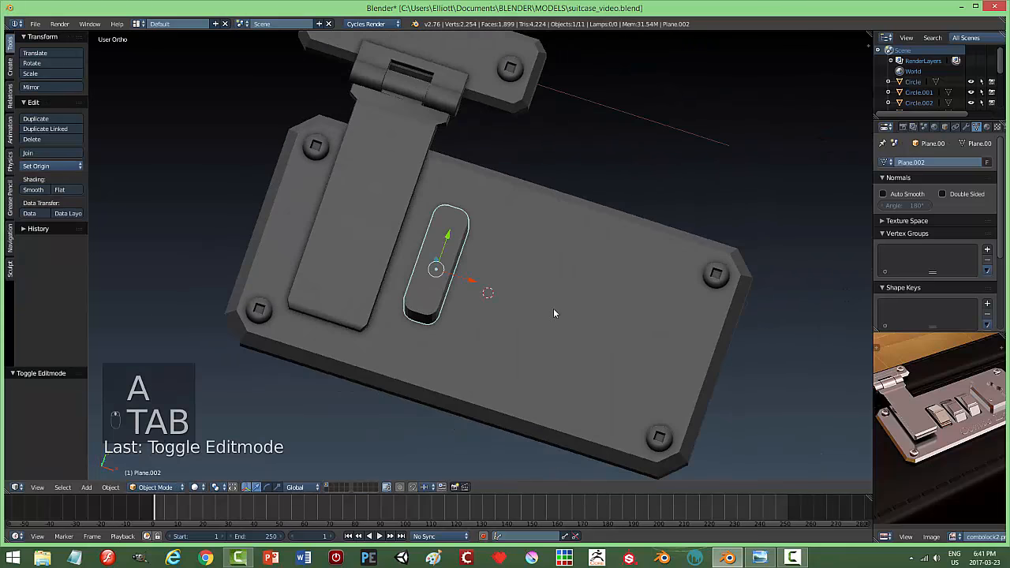
middle_drag(464, 318, 432, 230)
drag(432, 203, 435, 254)
mouse_move(436, 254)
middle_down()
mouse_move(440, 291)
mouse_move(425, 261)
middle_up()
drag(432, 234, 441, 249)
middle_drag(441, 250, 537, 395)
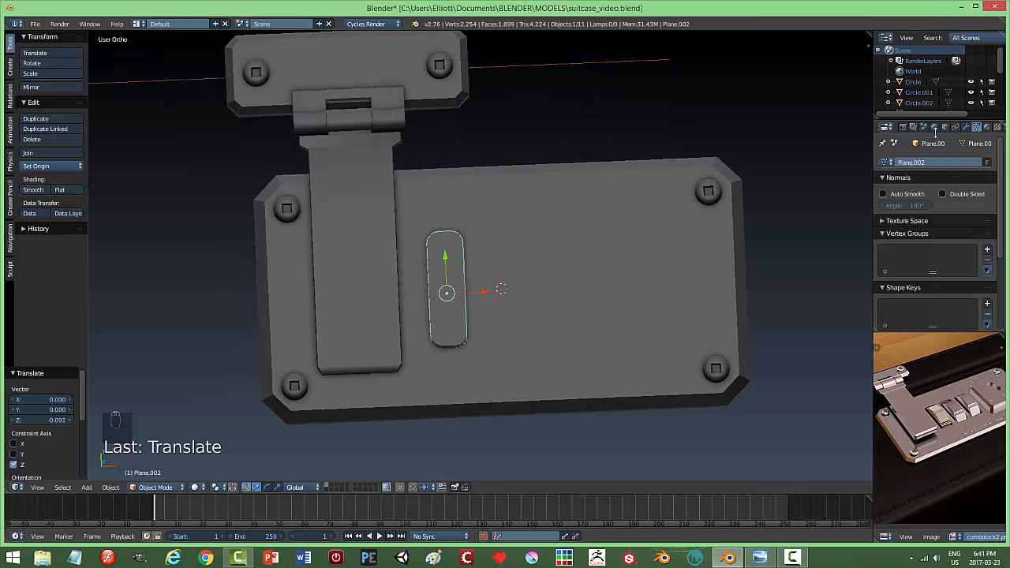
Add an Array modifier to the rounded block with a count of 3 and a relative X offset of 1.5, and apply it
click(968, 126)
click(902, 163)
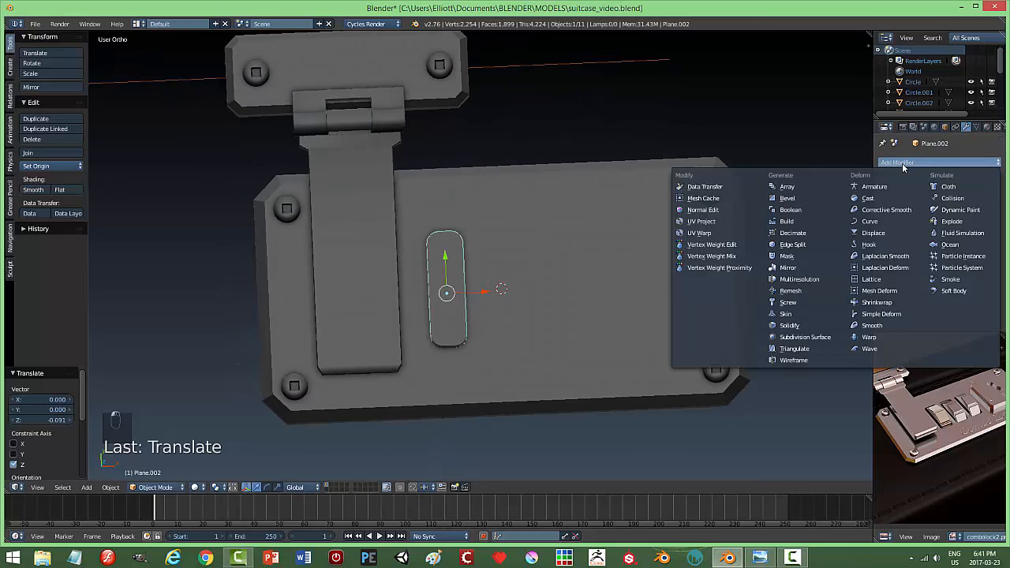
click(799, 186)
drag(965, 251, 968, 251)
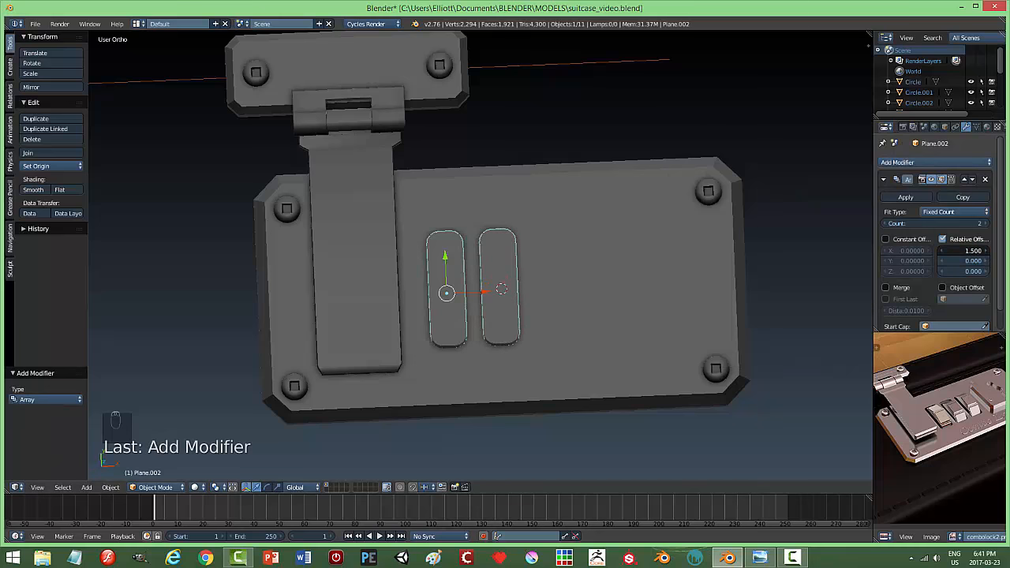
click(984, 224)
middle_drag(721, 304, 642, 251)
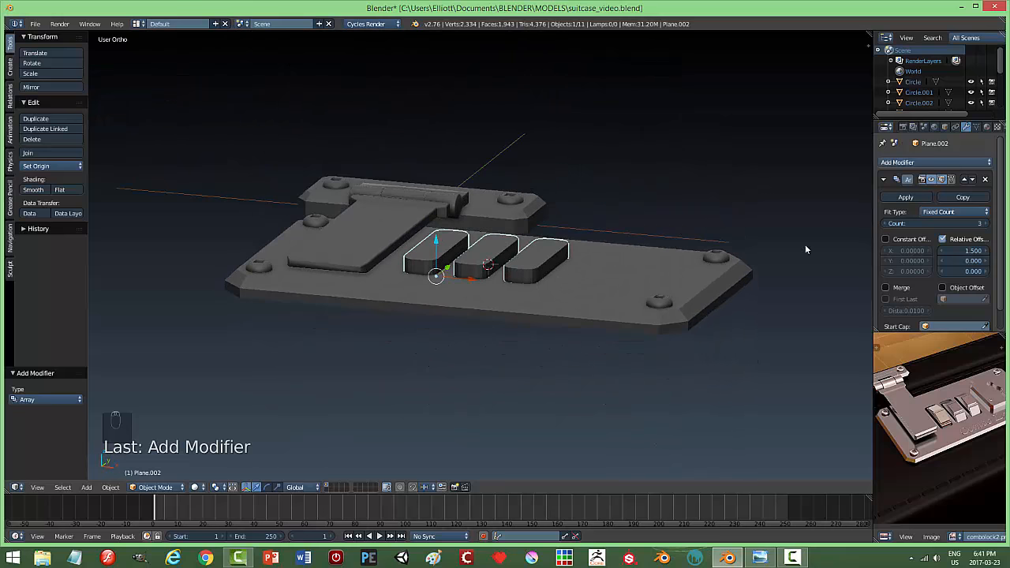
click(907, 197)
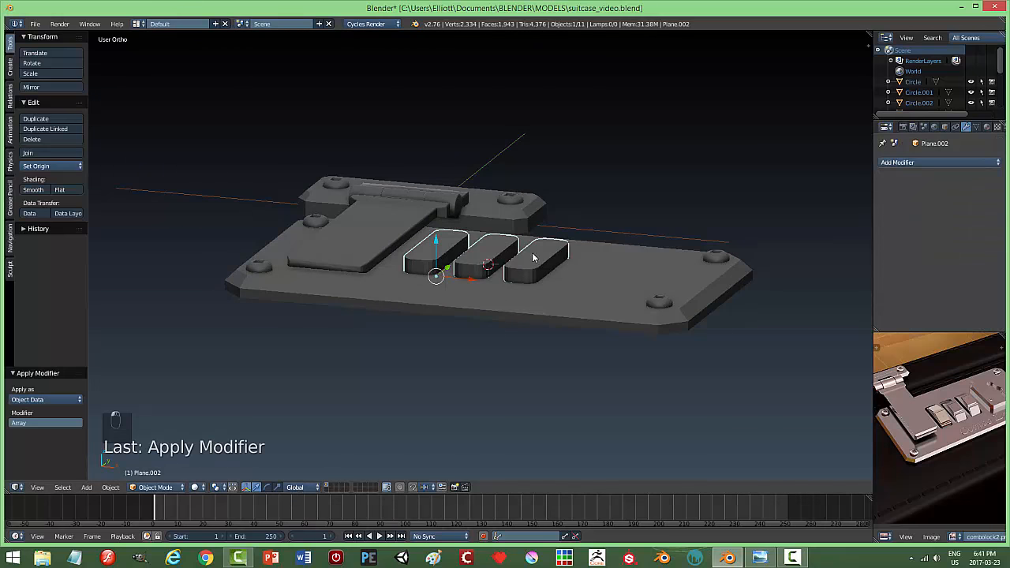
Add a Boolean modifier to the large plate, set to Difference with the three rounded blocks as the object, and apply it
right_click(534, 259)
right_click(491, 257)
right_click(559, 285)
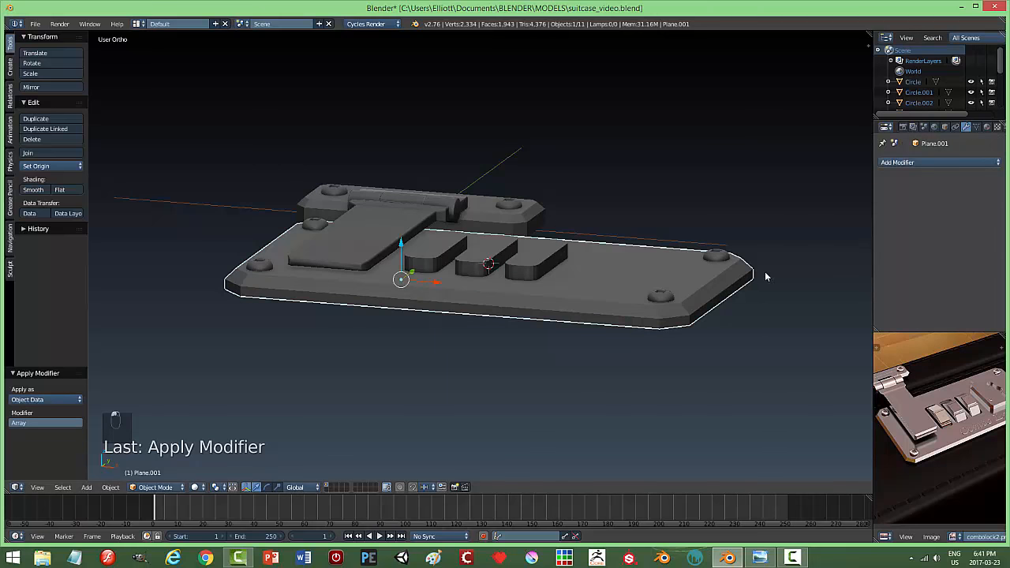
click(910, 162)
click(789, 211)
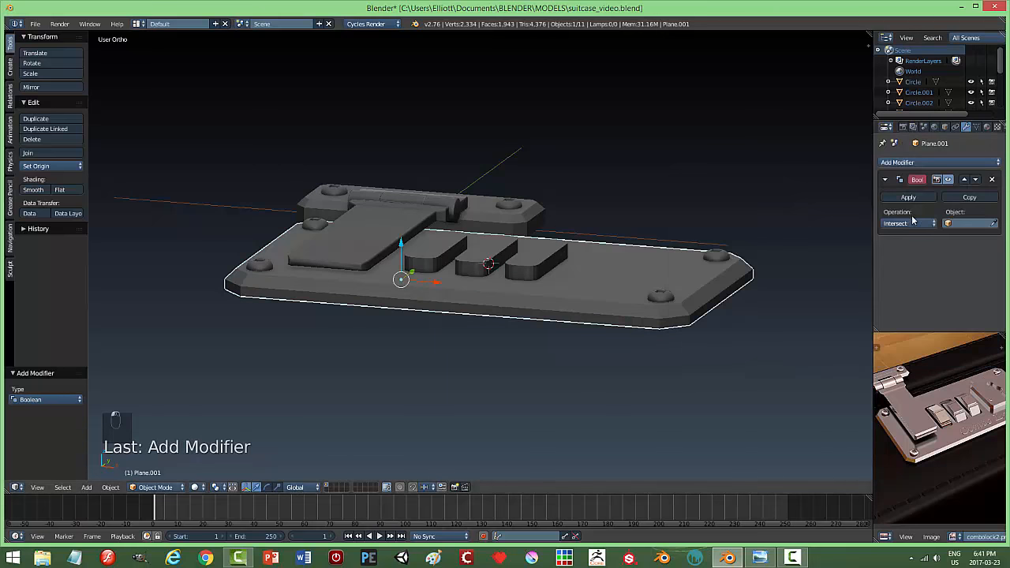
click(993, 224)
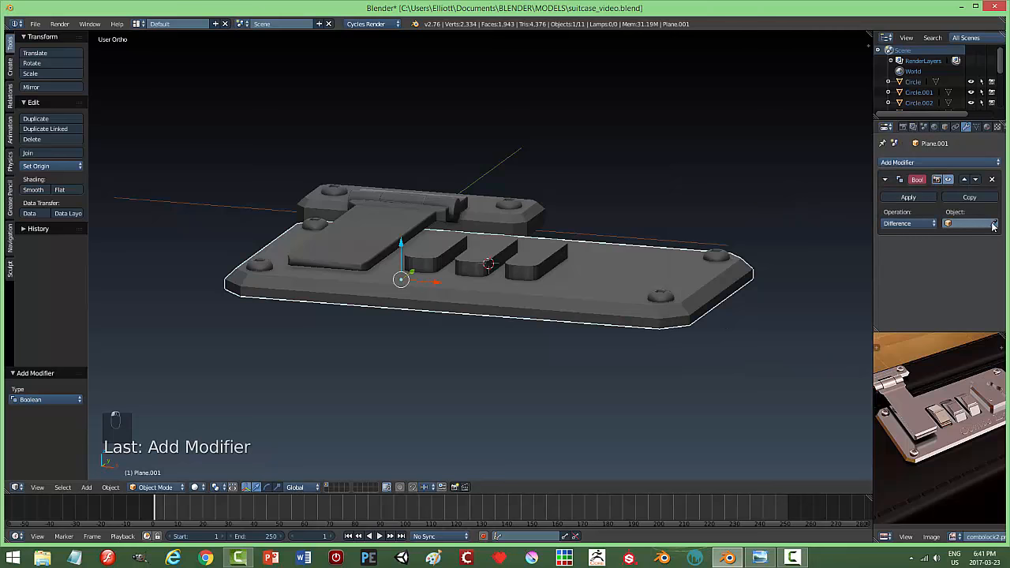
click(555, 254)
click(909, 198)
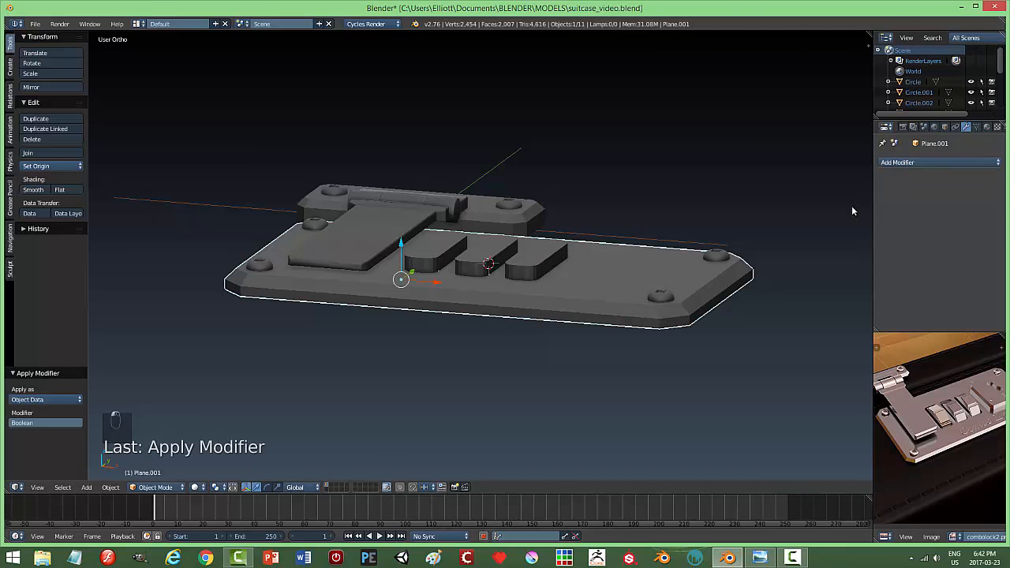
Hide the three cutter blocks to expose the slots in the large plate
right_click(537, 253)
key(h)
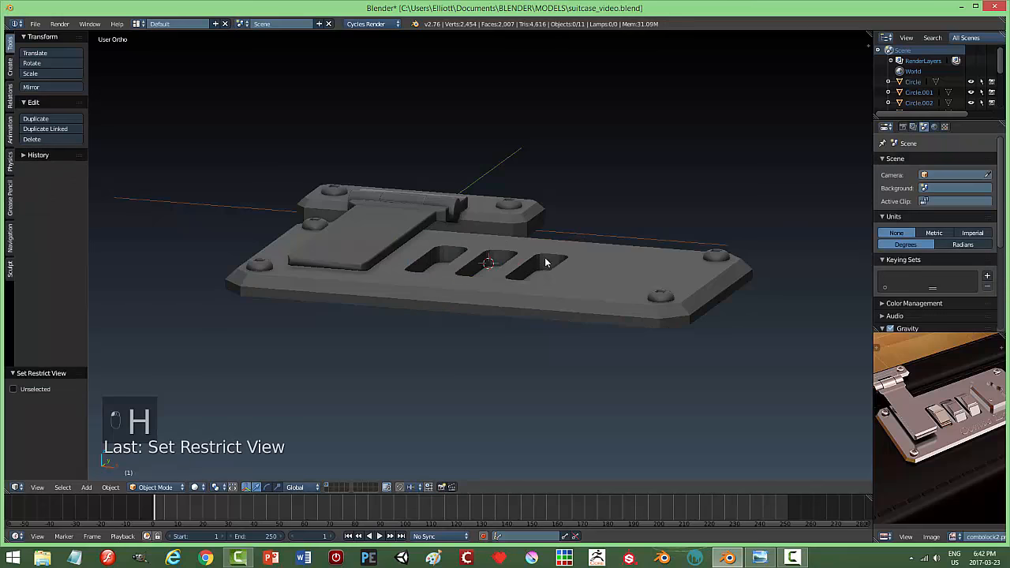
middle_drag(541, 260, 488, 290)
scroll(490, 317, up, 3)
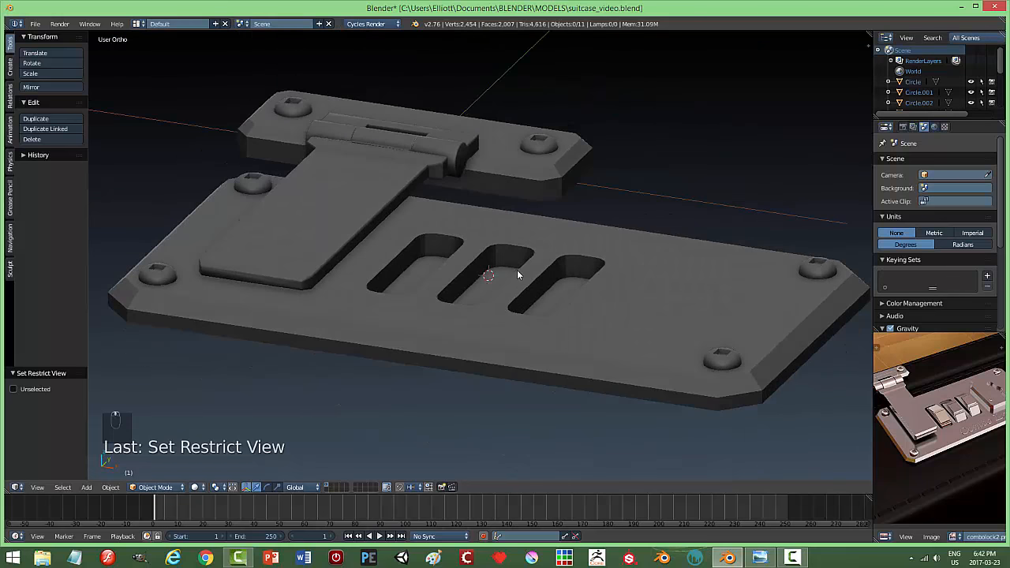
Enter Edit Mode on the large plate with edge selection and select the upper rim loop of the slot nearest the latch
key(Tab)
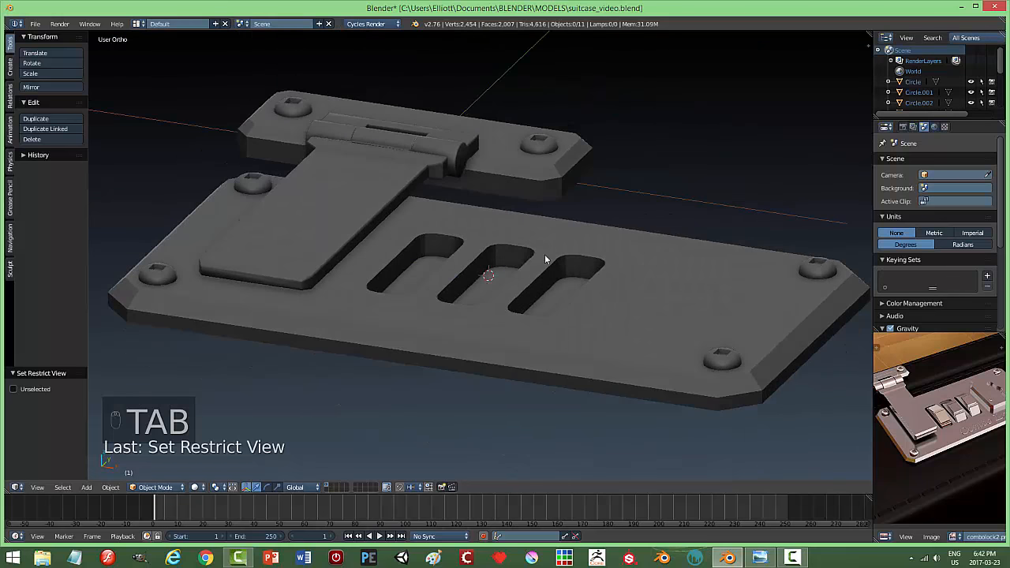
right_click(530, 266)
key(Tab)
click(623, 249)
scroll(478, 294, up, 4)
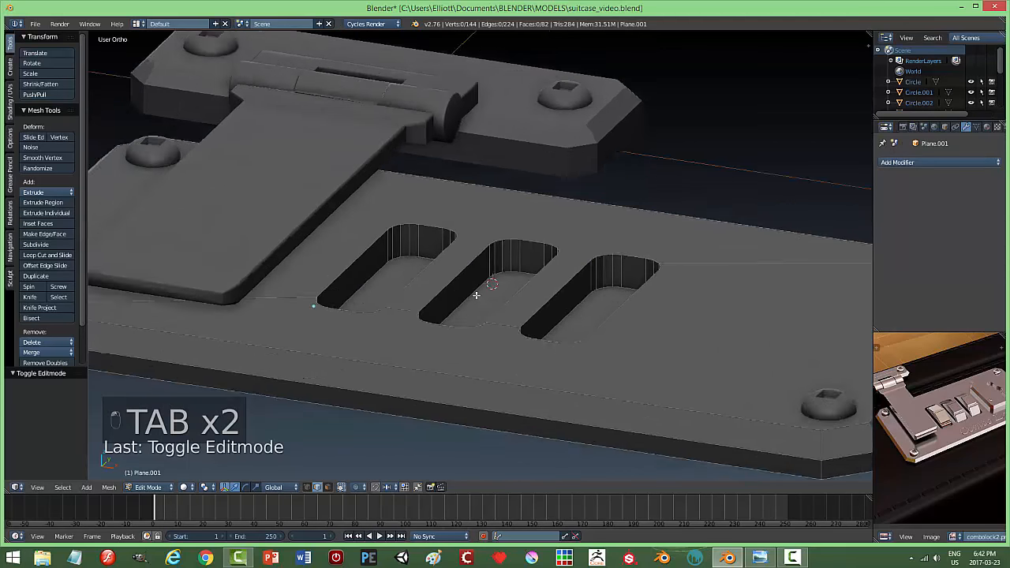
key(ctrl+Tab)
click(465, 296)
alt+right_click(390, 219)
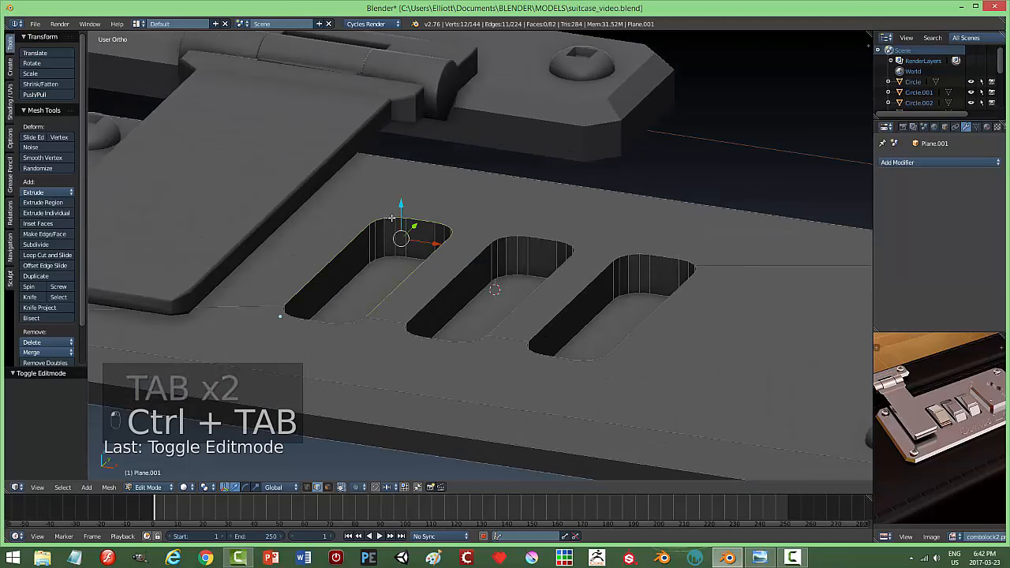
Add the upper rim loops of the other two slots to the edge selection
middle_drag(416, 307, 711, 265)
alt+shift+right_click(693, 263)
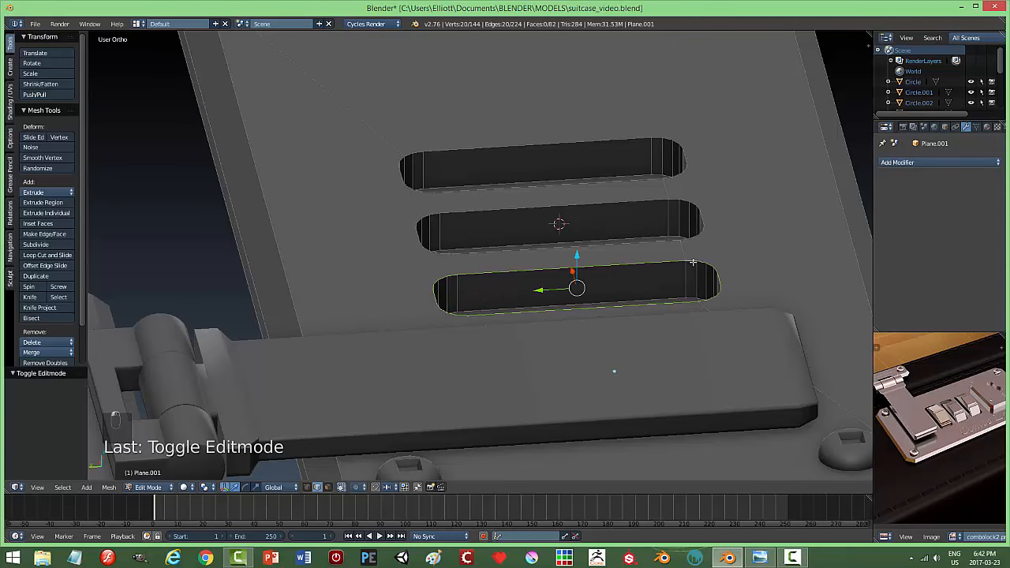
alt+shift+right_click(677, 200)
alt+shift+right_click(633, 200)
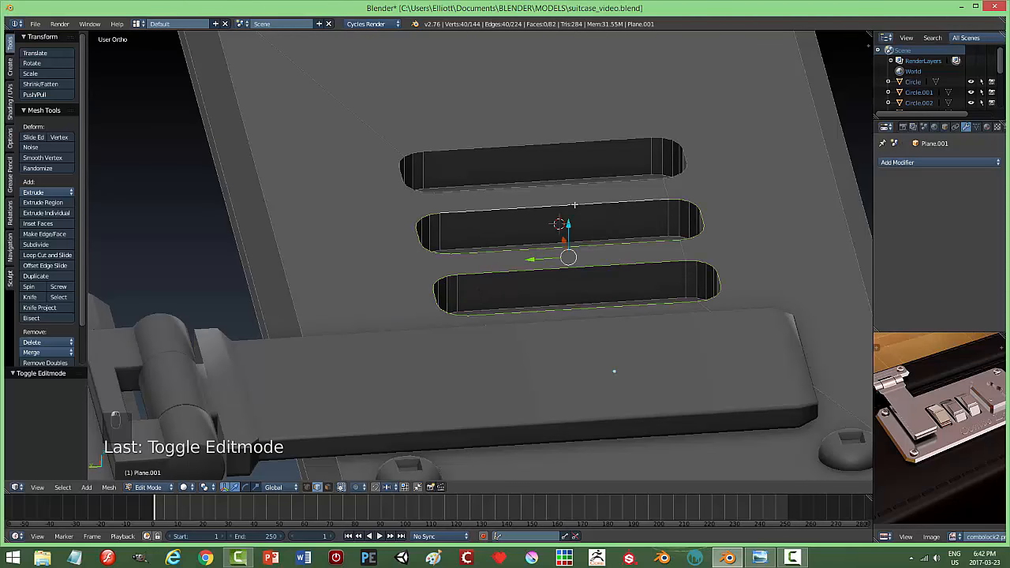
alt+shift+right_click(518, 189)
alt+shift+right_click(533, 152)
middle_drag(743, 220, 537, 212)
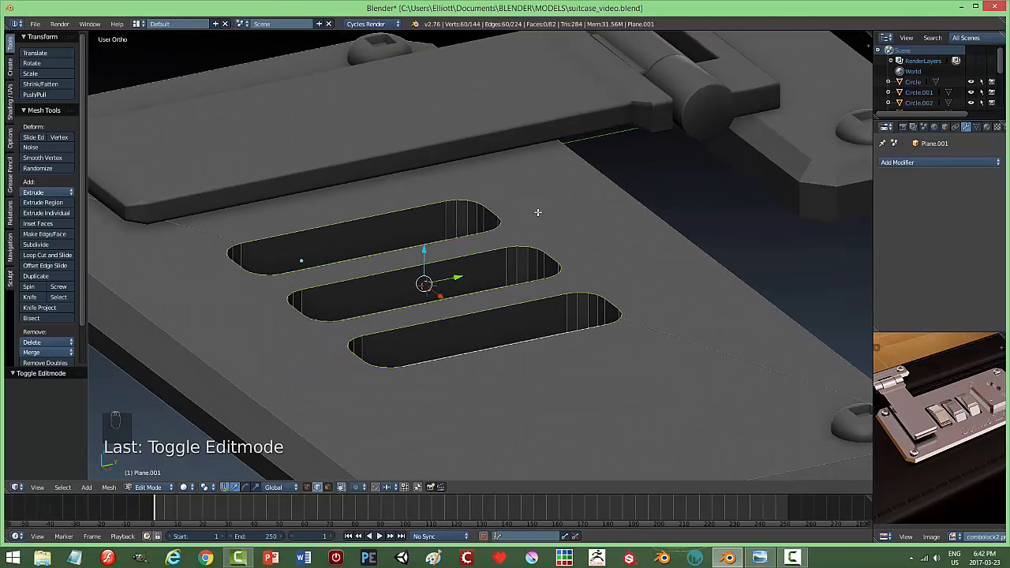
Check the reference render in Windows Photo Viewer and, back in Blender, bevel the three slot rims by 0.036 with 2 segments
click(763, 558)
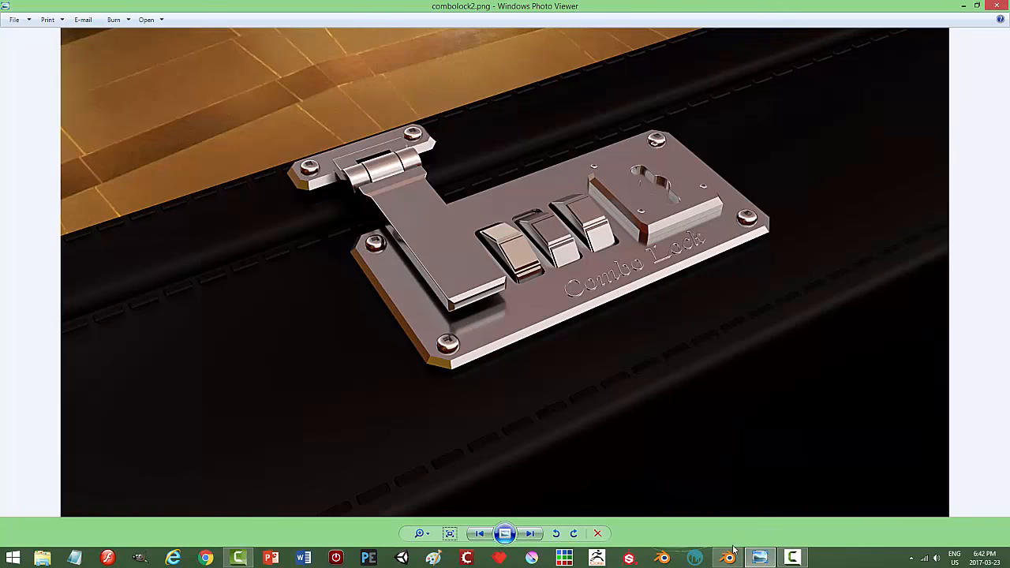
click(730, 556)
key(ctrl+b)
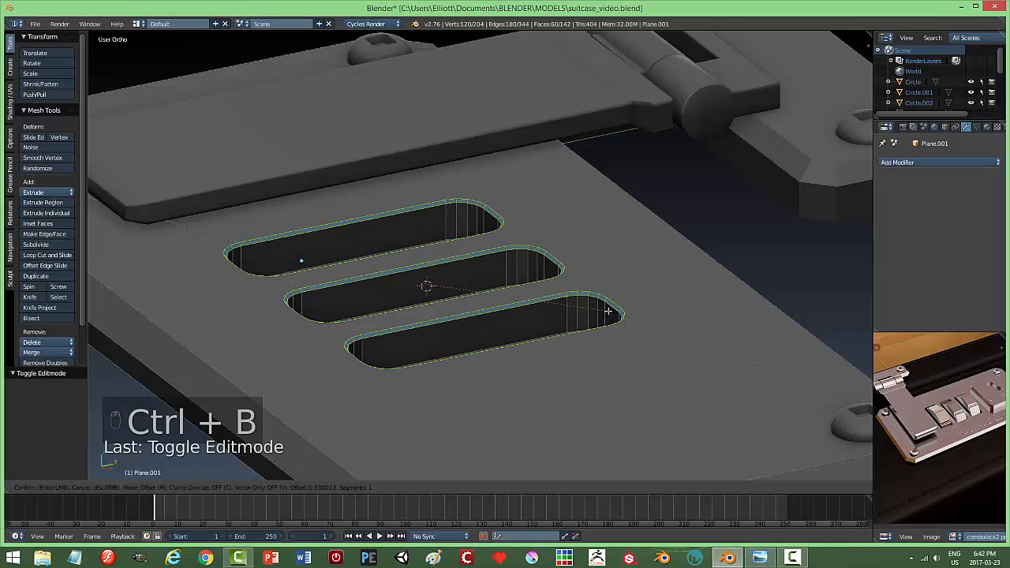
click(609, 311)
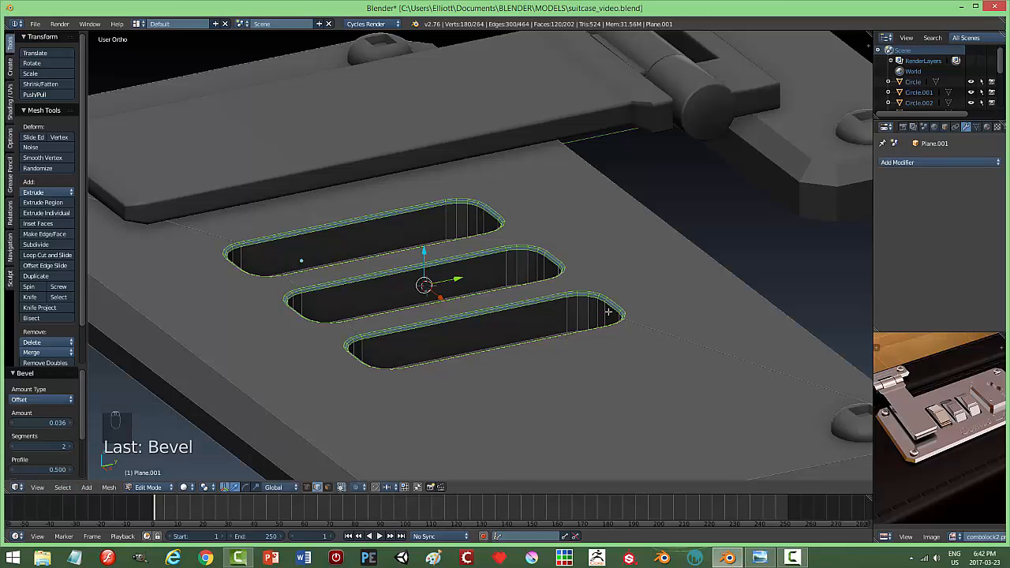
key(a)
key(Tab)
click(547, 320)
Shade the large plate smooth and enable Auto Smooth with an angle of 35°
scroll(611, 307, down, 3)
middle_drag(611, 307, 640, 299)
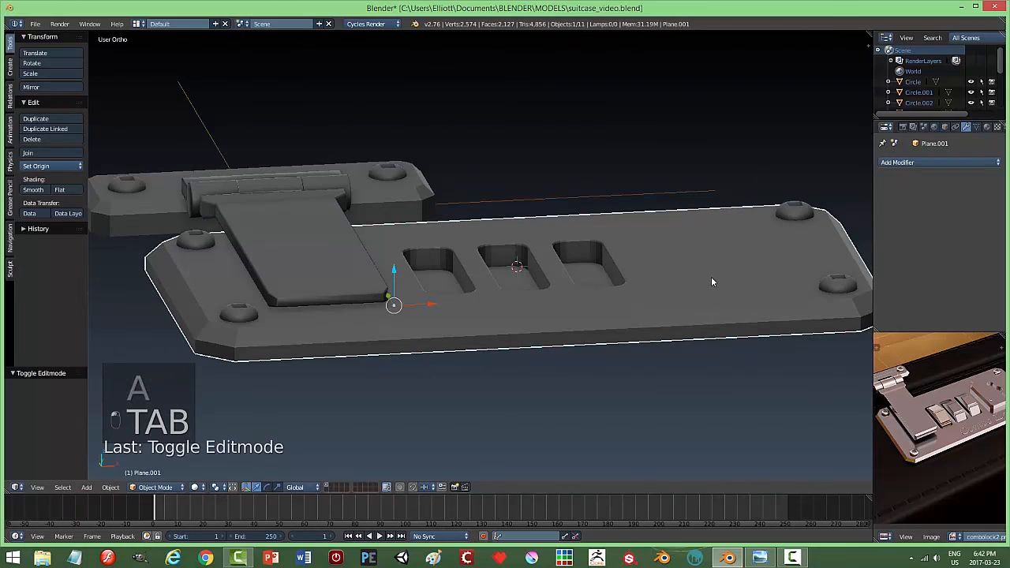
click(33, 190)
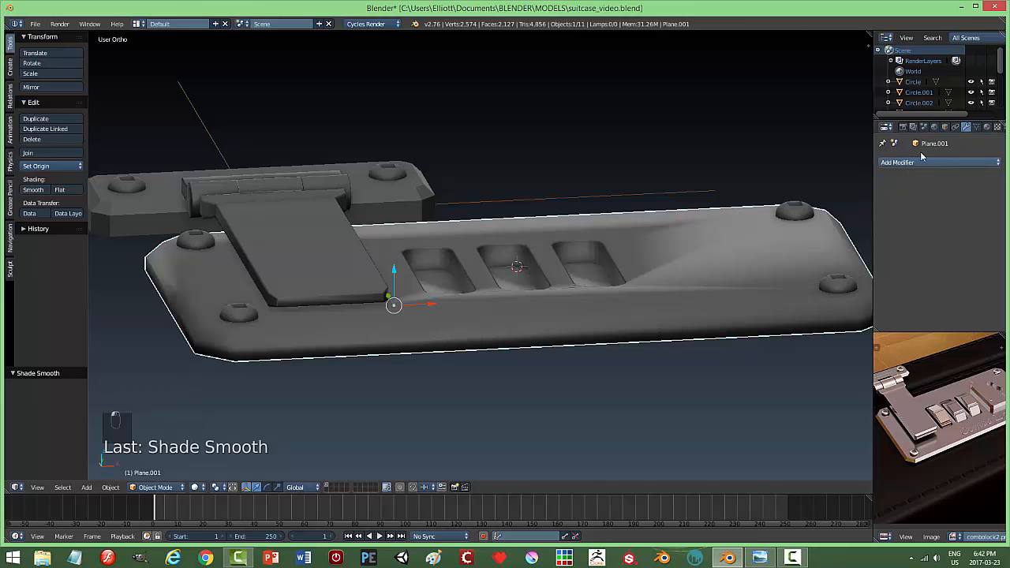
click(976, 126)
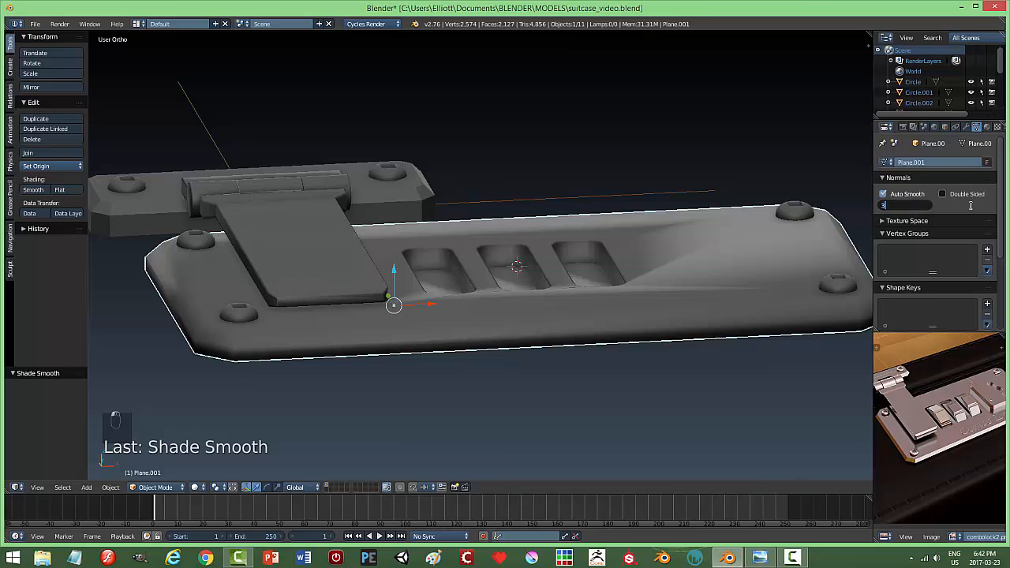
text(35)
key(Return)
mouse_move(677, 273)
middle_down()
mouse_move(680, 287)
mouse_move(637, 269)
middle_up()
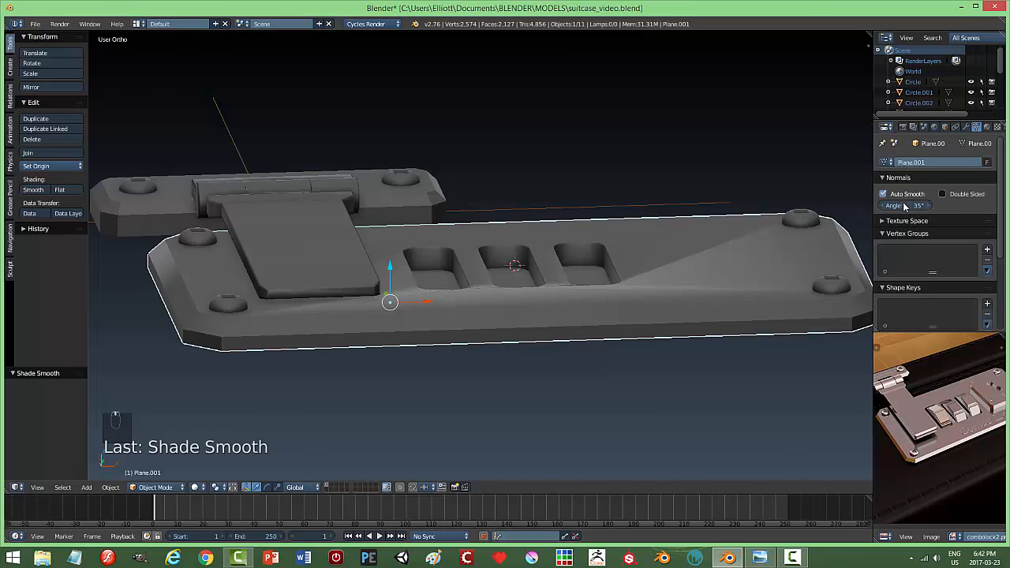
Set the large plate's Auto Smooth angle to 20° and save the file
key(Return)
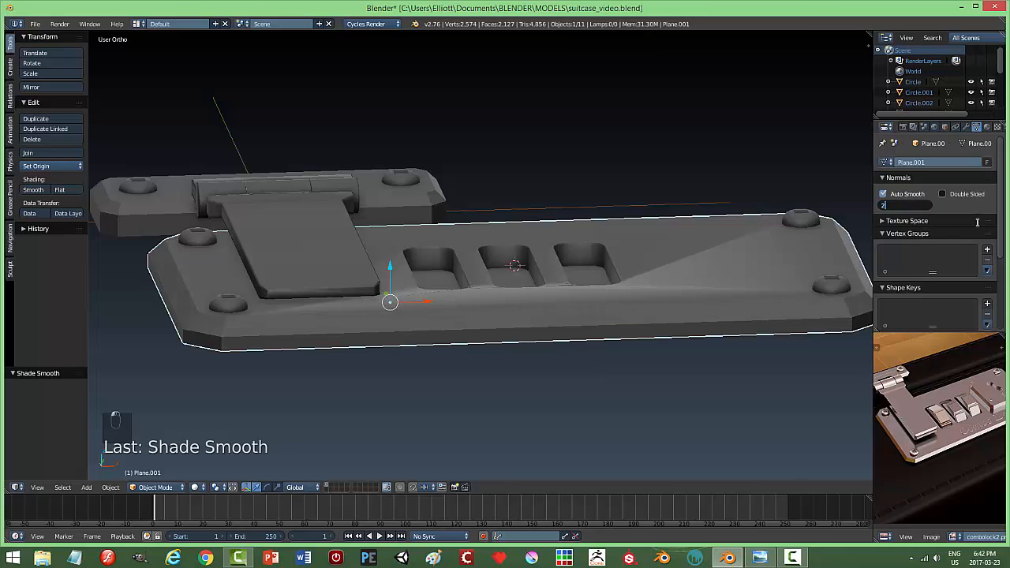
key(Return)
middle_drag(659, 288, 434, 282)
key(a)
key(ctrl+s)
scroll(614, 302, down, 2)
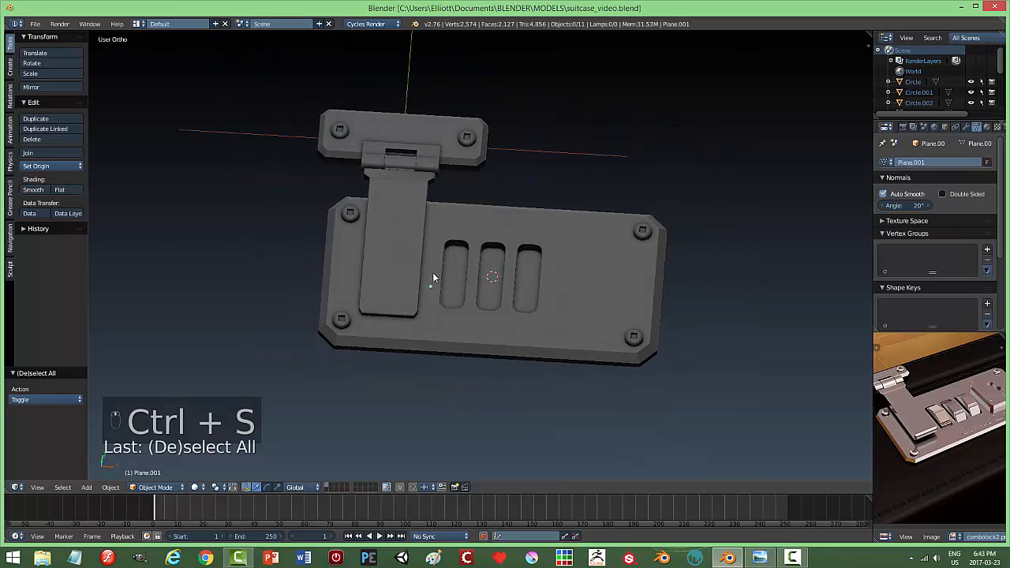
Snap the 3D cursor to the floor face of the slot nearest the latch and return to Object Mode
right_click(495, 282)
key(Tab)
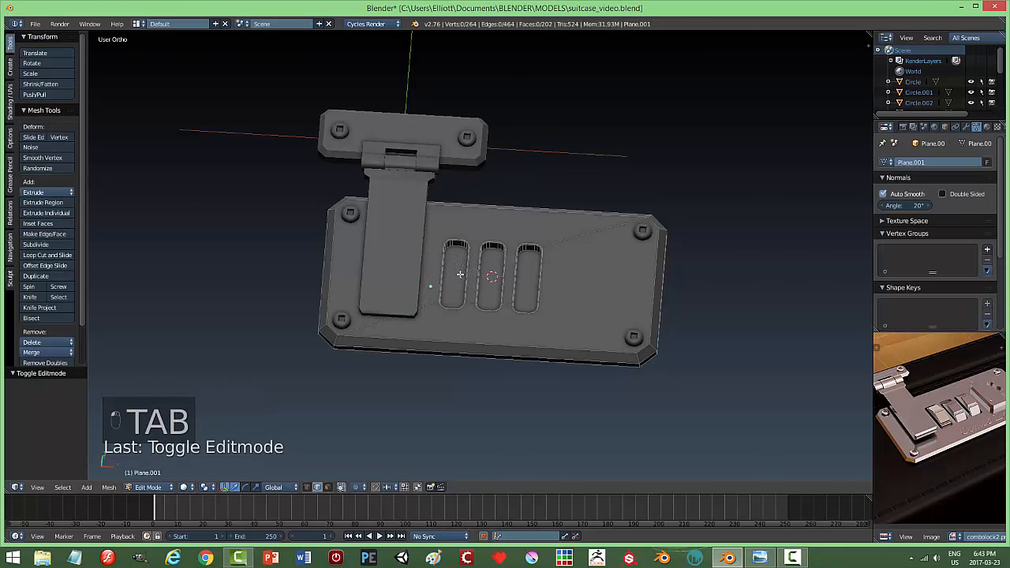
key(a)
key(a)
key(ctrl+Tab)
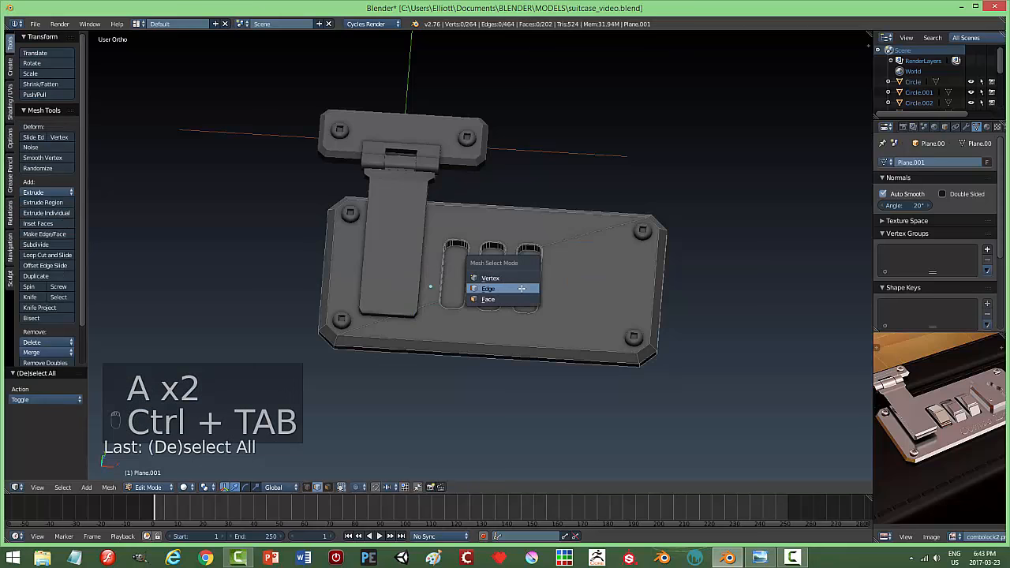
click(490, 298)
right_click(463, 269)
key(shift+s)
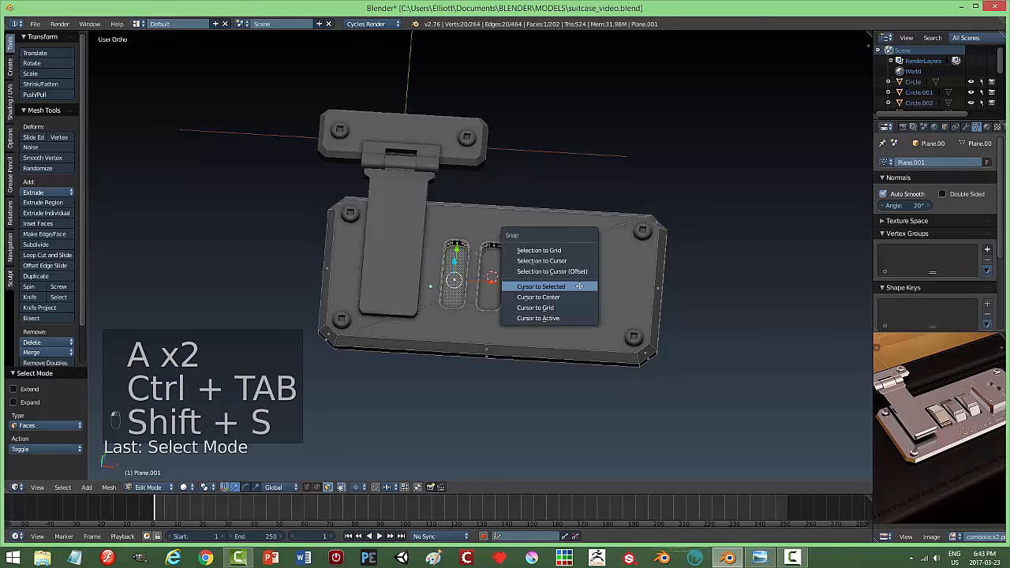
click(582, 287)
key(a)
key(Tab)
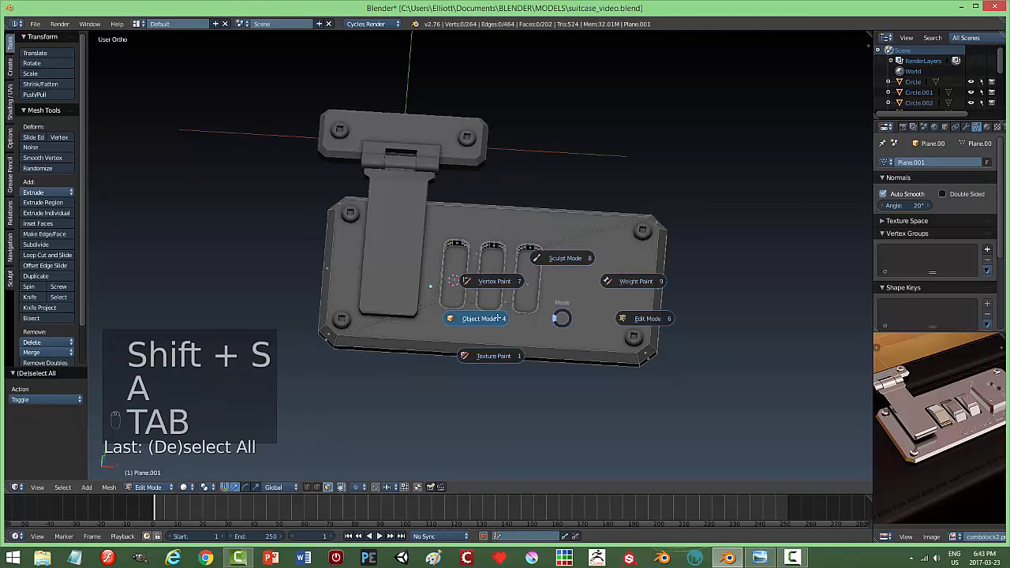
Add a cylinder with 6 vertices at the 3D cursor in the slot nearest the latch
middle_drag(542, 419, 431, 327)
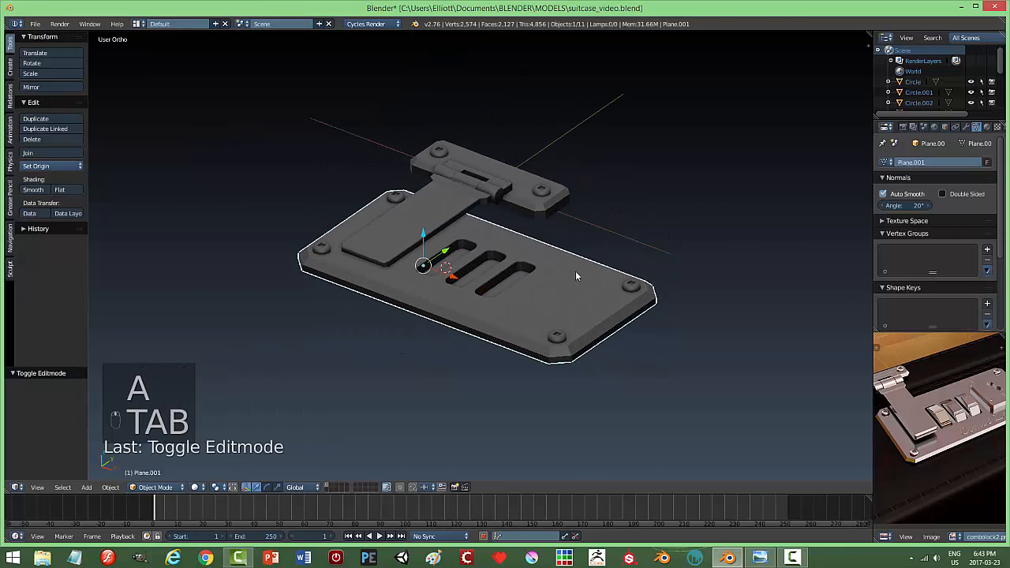
key(shift+a)
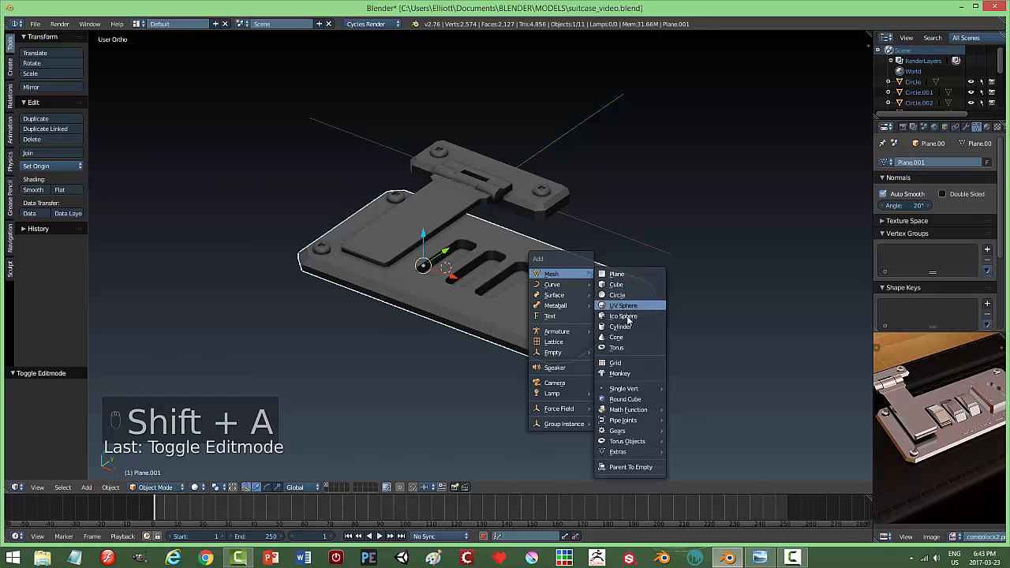
click(612, 326)
click(62, 400)
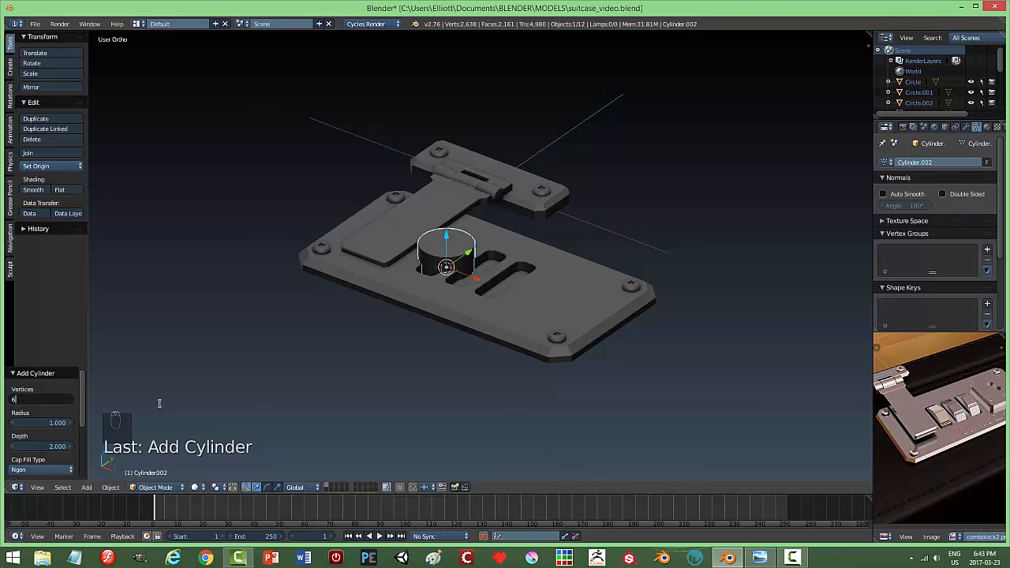
text(6)
key(Return)
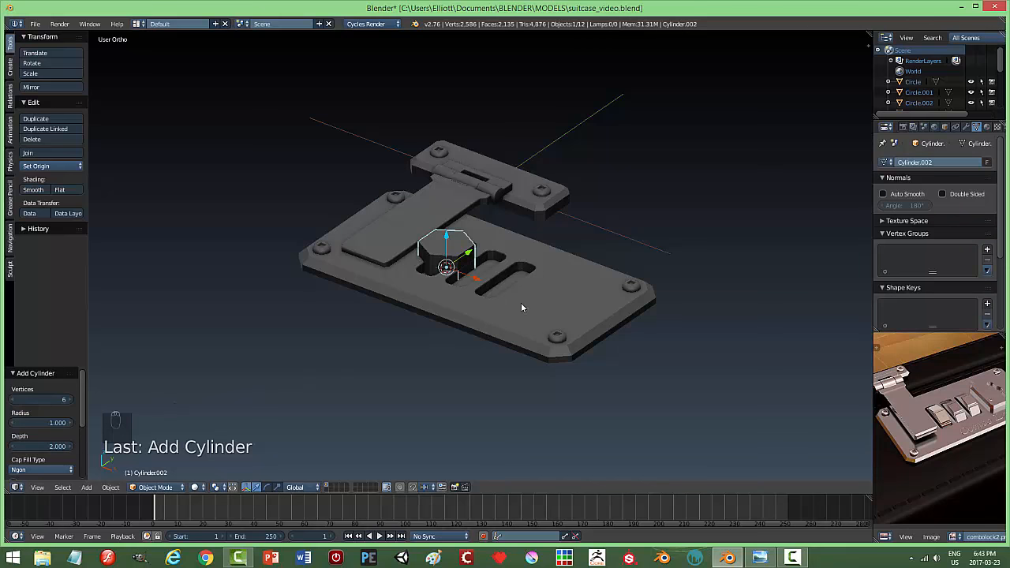
Rotate the six-sided cylinder 90° about Y and scale it along X by about 0.407
key(r)
key(y)
key(9)
key(0)
key(Return)
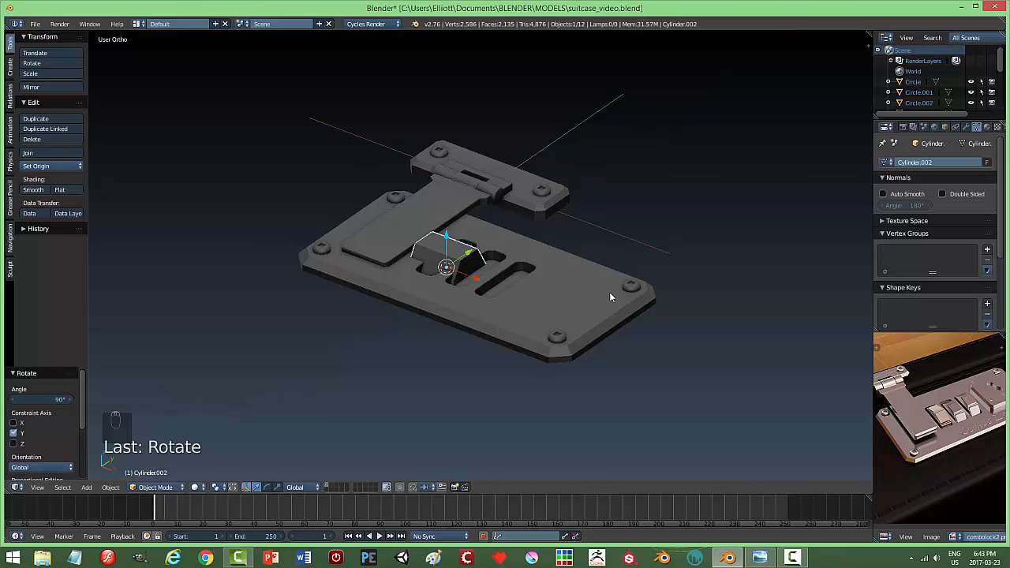
key(s)
key(x)
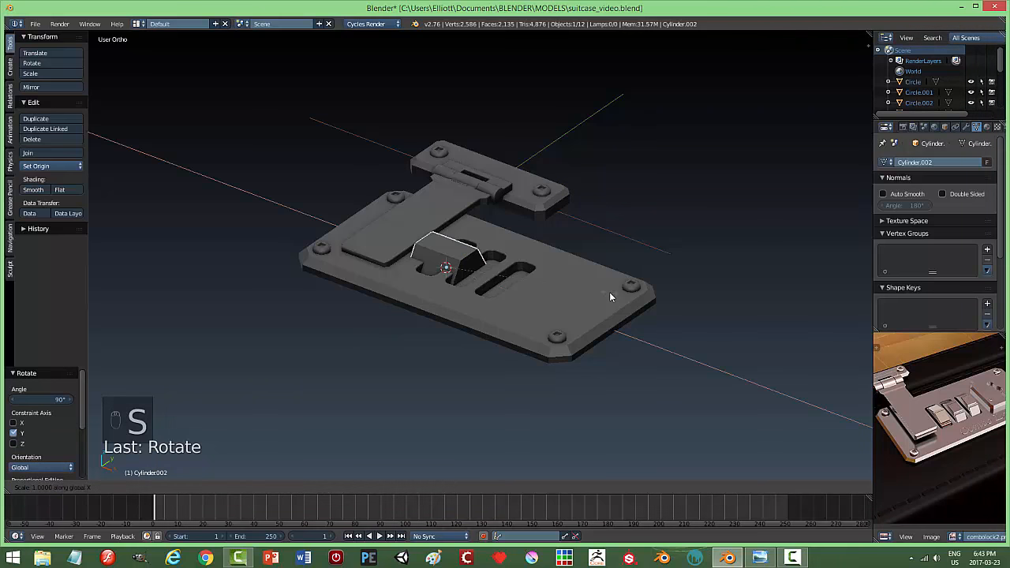
click(506, 277)
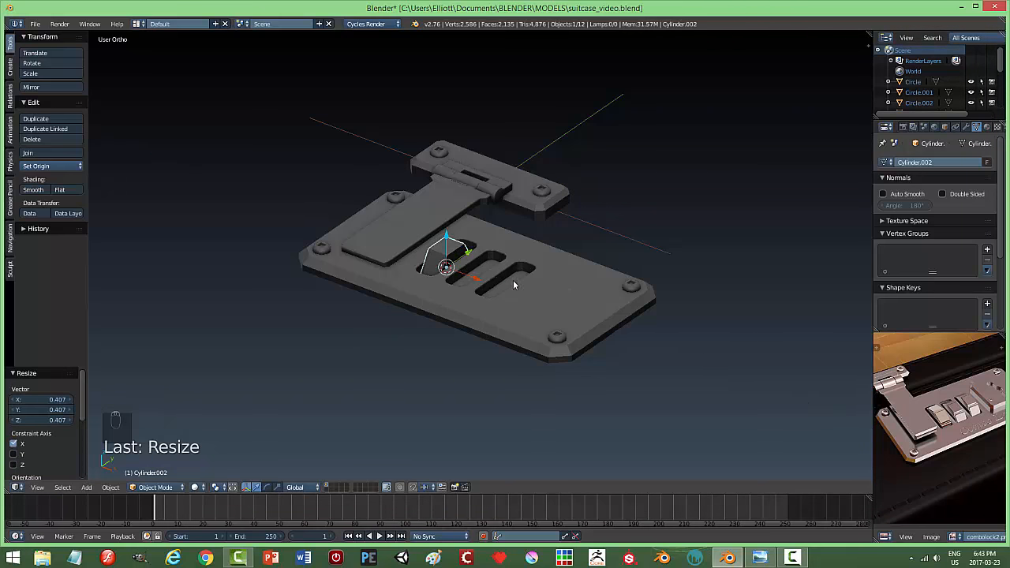
Scale the six-sided cylinder uniformly by about 1.272 and along X by about 0.756 to fit the slot
middle_drag(513, 280, 485, 304)
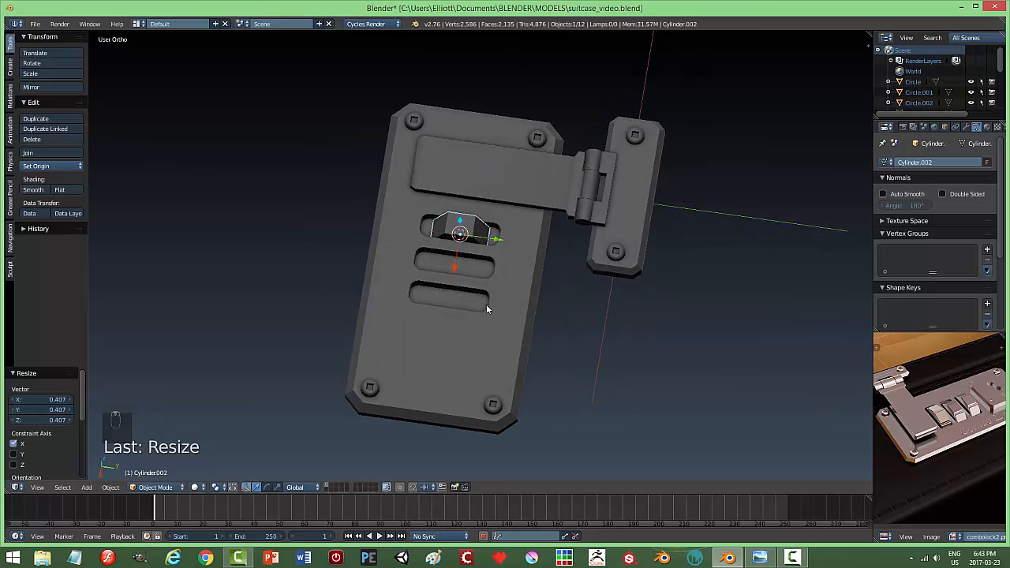
key(s)
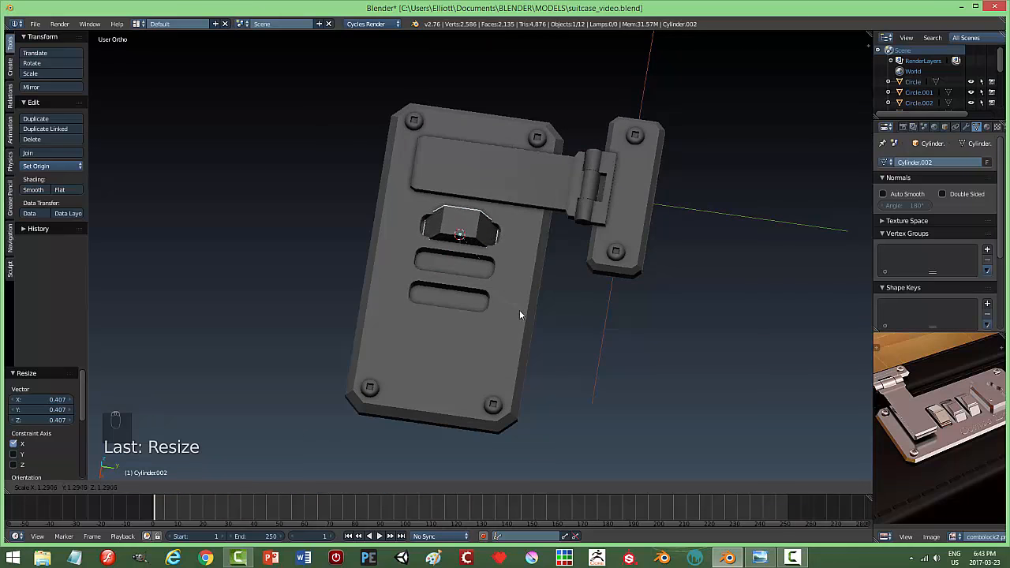
click(519, 310)
middle_drag(519, 309, 573, 287)
key(s)
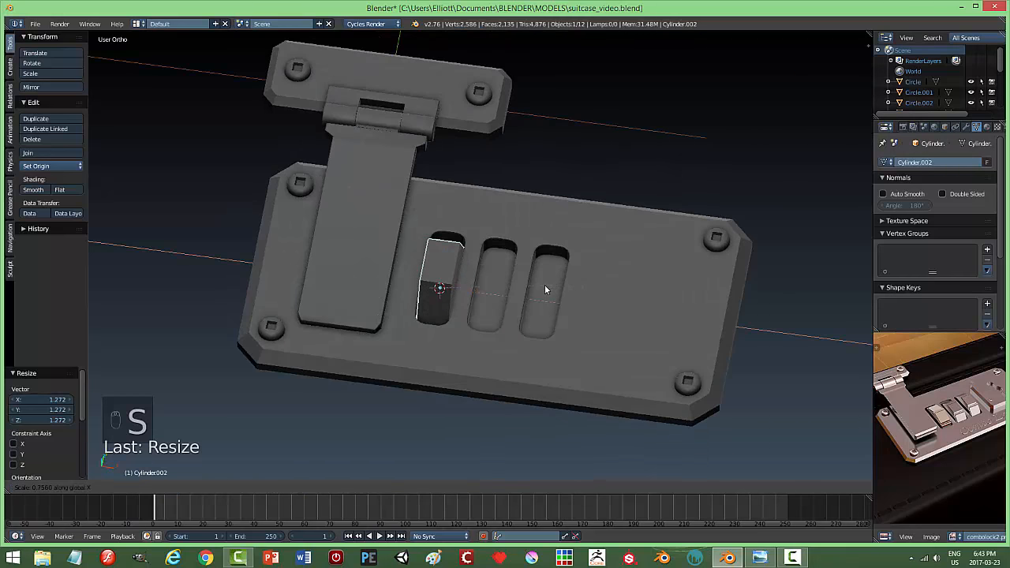
click(545, 285)
middle_drag(523, 283, 435, 262)
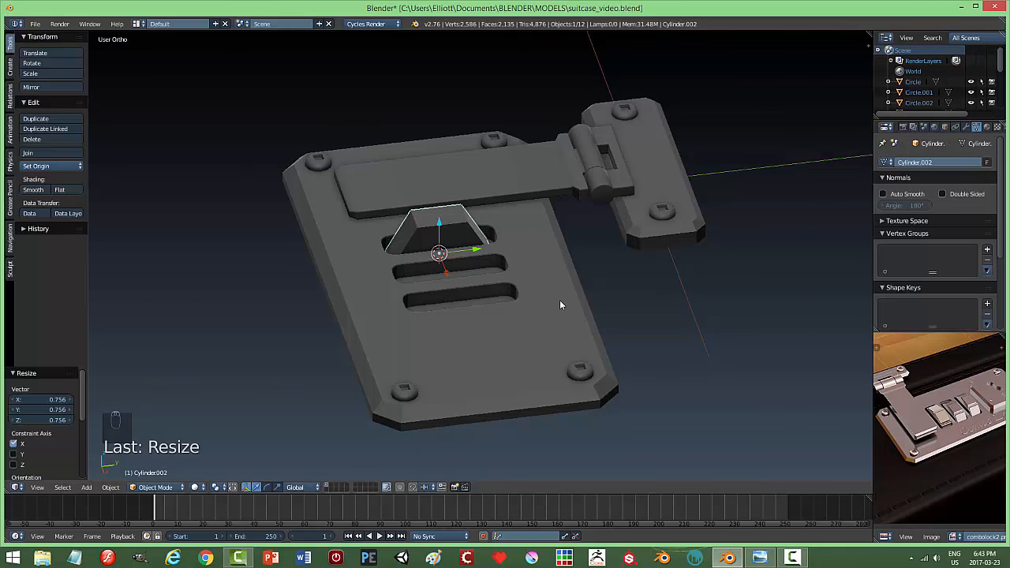
Scale the six-sided cylinder uniformly by about 0.902 and delete it
key(s)
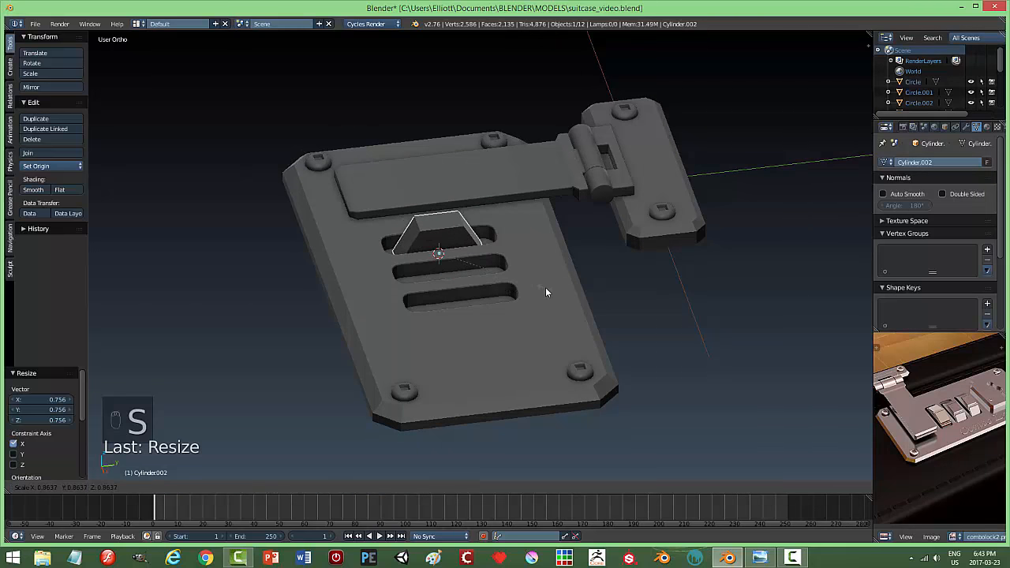
click(550, 289)
key(x)
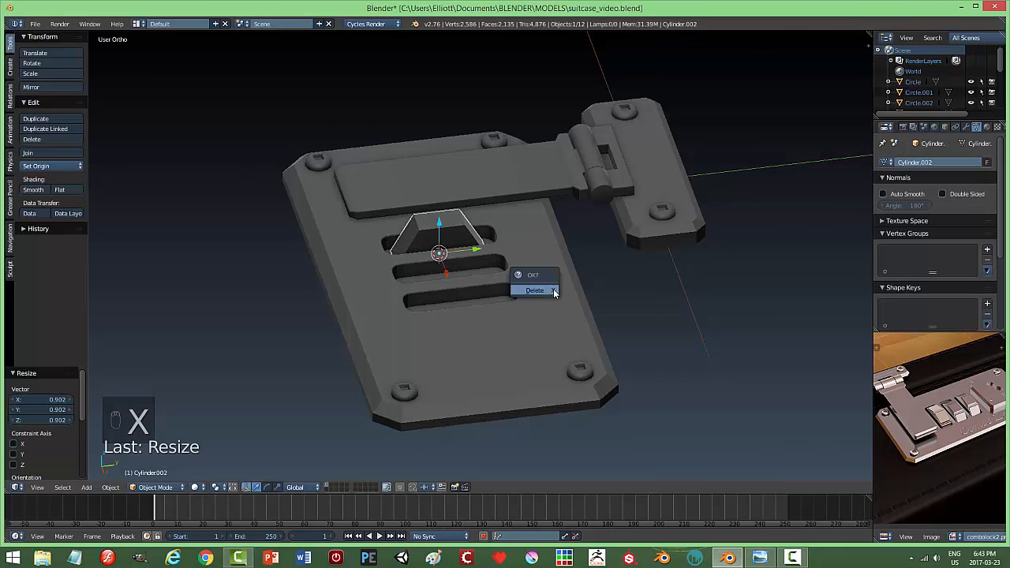
click(552, 291)
Add a cylinder with 8 vertices at the 3D cursor in the slot nearest the latch
key(shift+a)
mouse_move(535, 302)
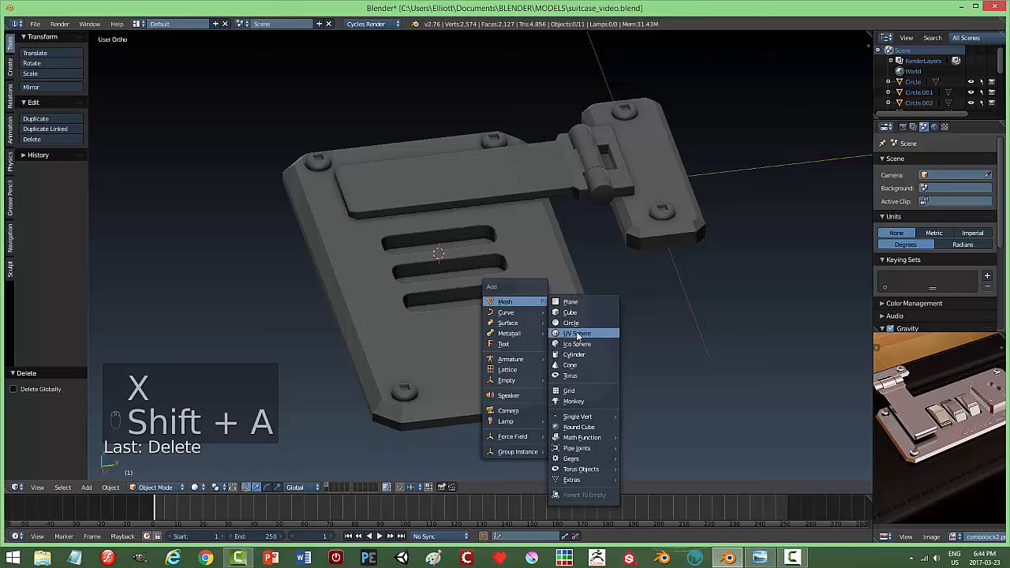
click(574, 354)
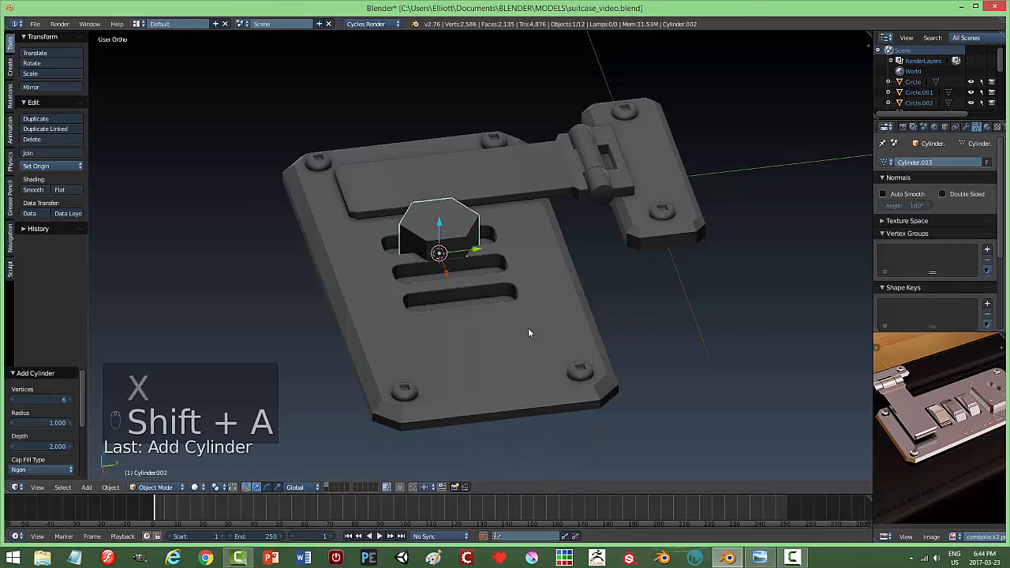
click(60, 402)
key(Return)
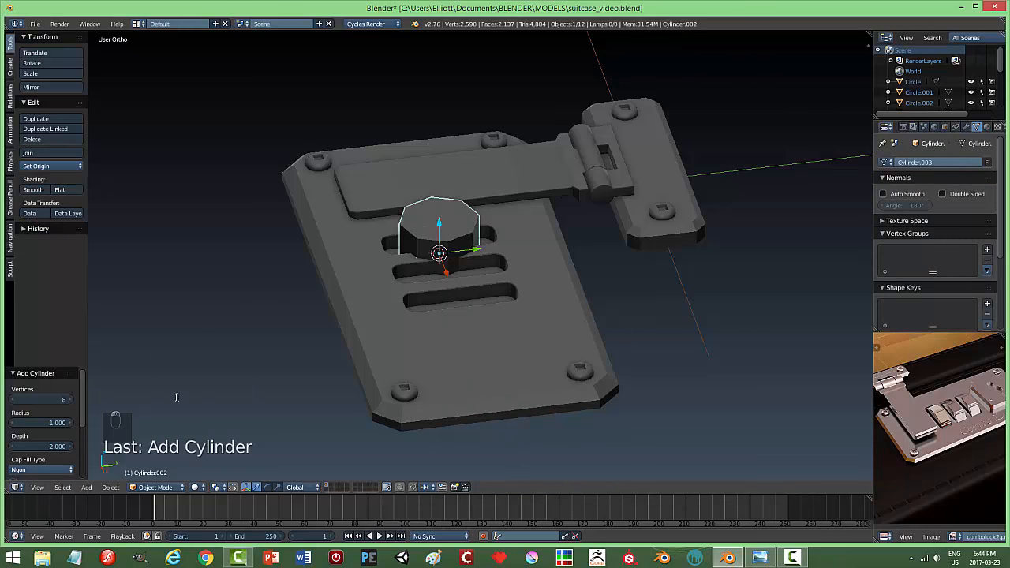
Rotate the eight-sided cylinder 90° about Y and scale it along X by about 0.390
middle_drag(279, 329, 498, 325)
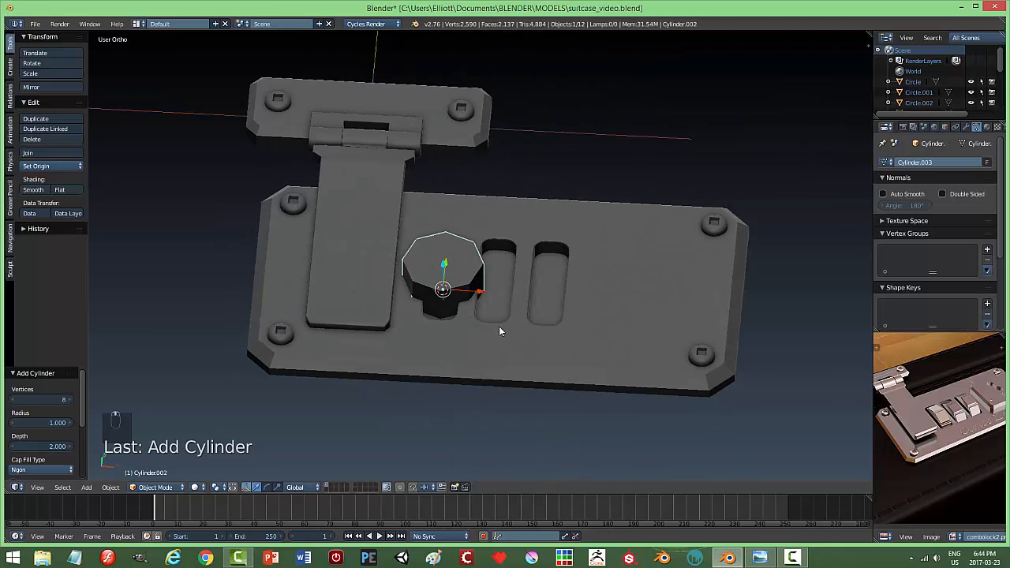
text(ry90)
key(Return)
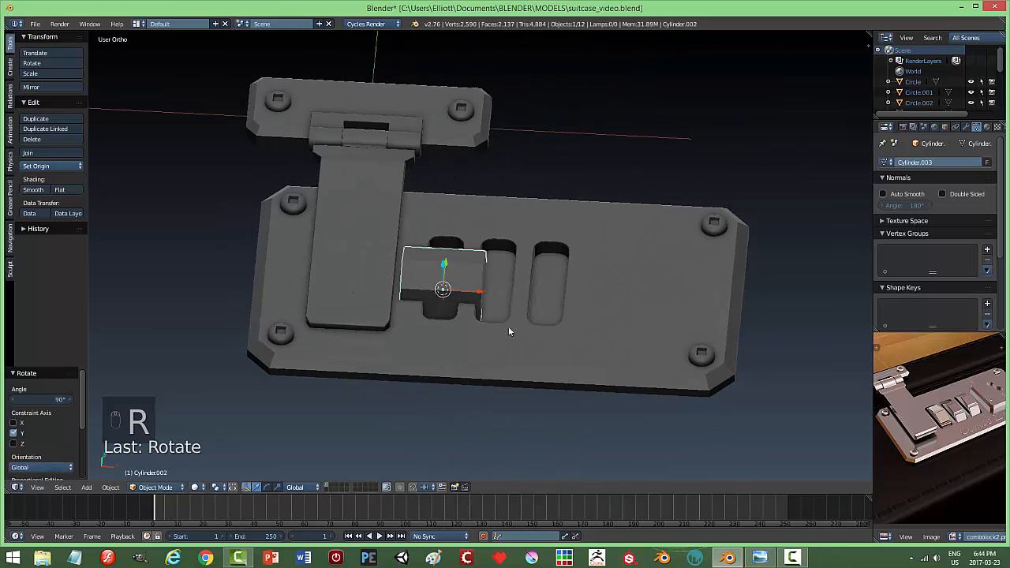
key(s)
key(x)
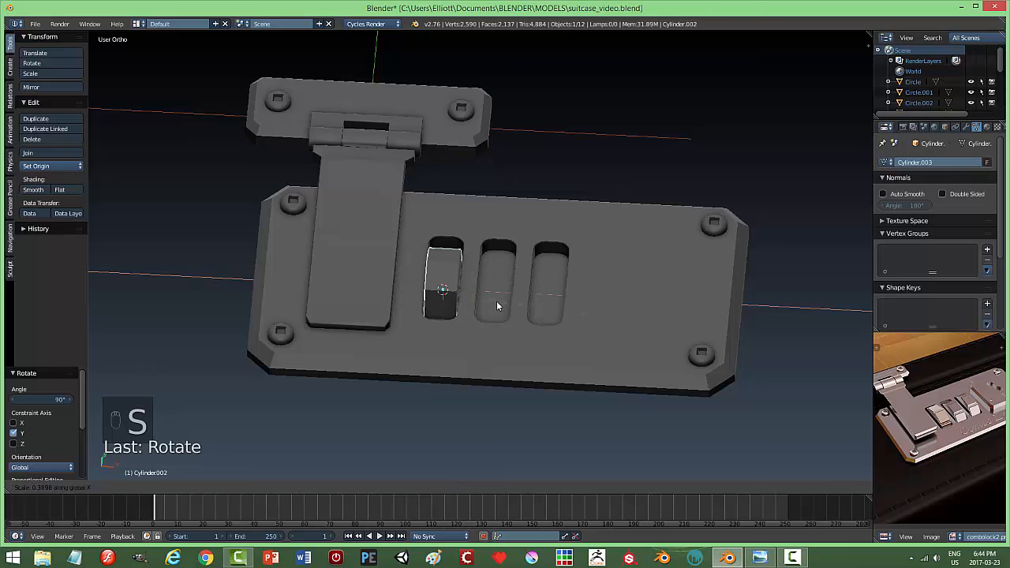
click(497, 306)
middle_drag(498, 307, 431, 275)
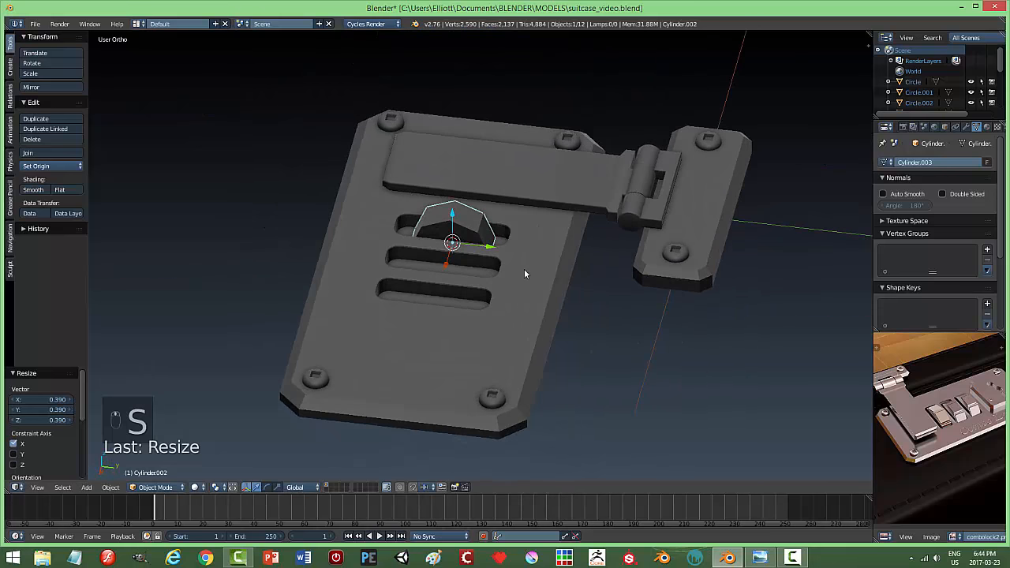
Scale the eight-sided cylinder uniformly by about 1.407 and narrow it along X to fit the slot's width
key(s)
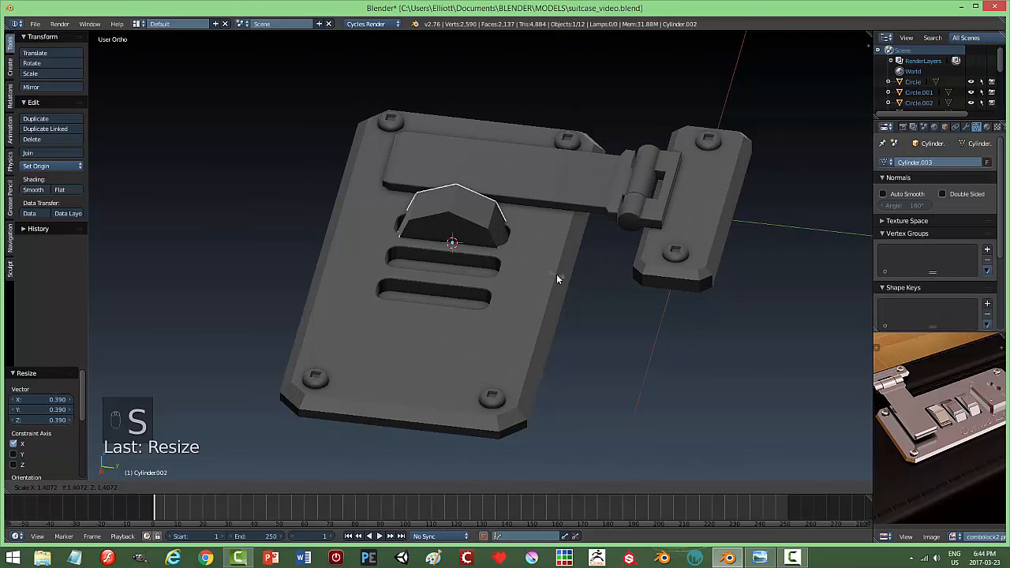
click(557, 274)
middle_drag(516, 298, 564, 304)
key(s)
key(x)
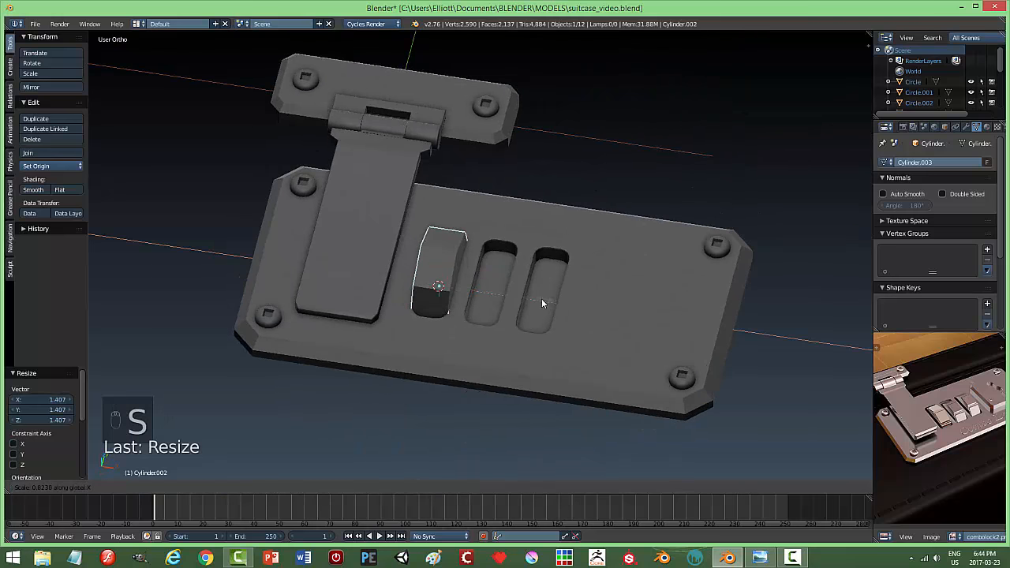
click(509, 300)
Lower the cylinder about 0.586 along Z into the slot and scale it along Y by about 1.089
middle_drag(505, 300, 428, 232)
drag(430, 236, 439, 264)
middle_drag(440, 264, 417, 338)
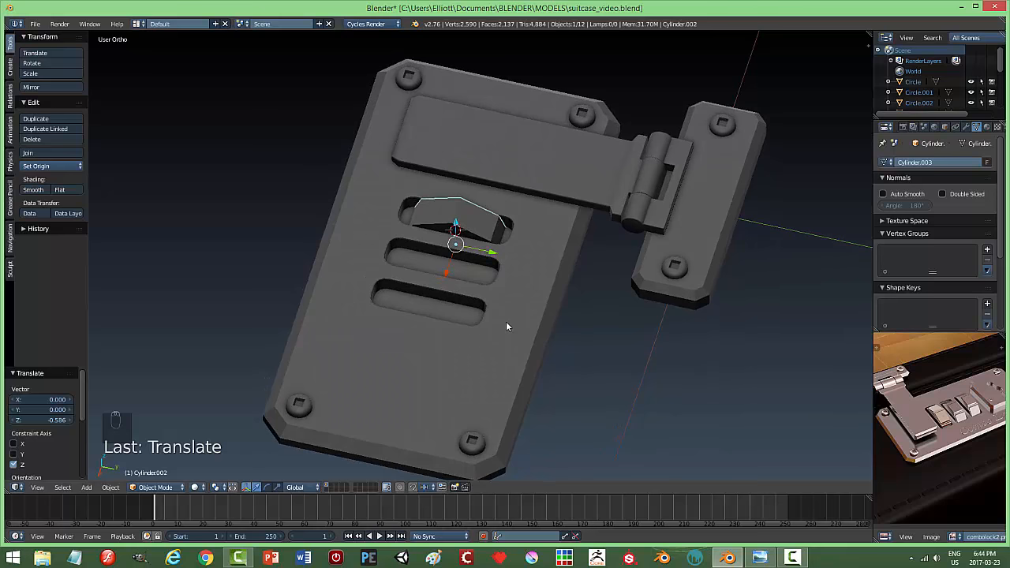
key(s)
key(y)
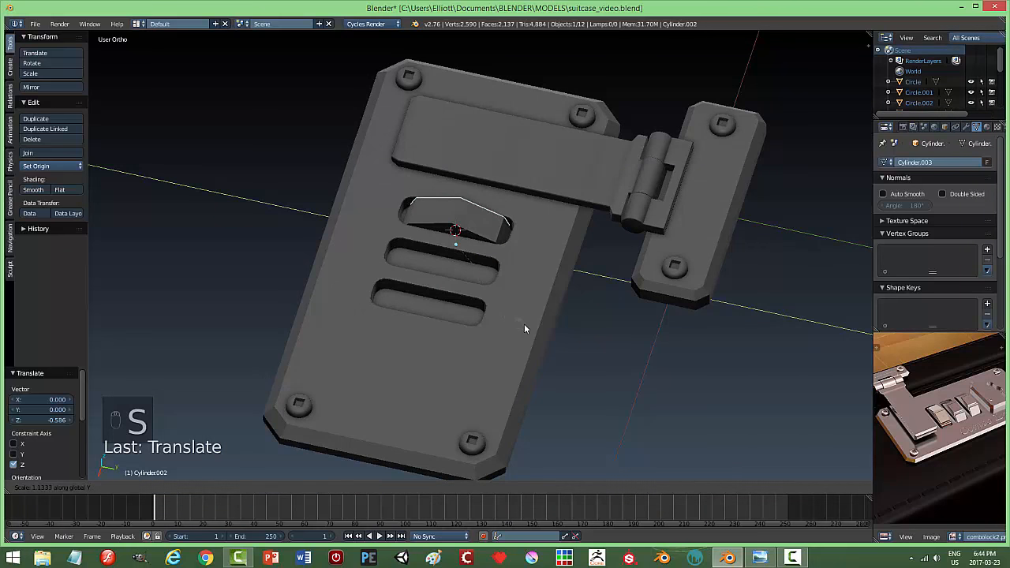
click(517, 321)
middle_drag(516, 320, 520, 310)
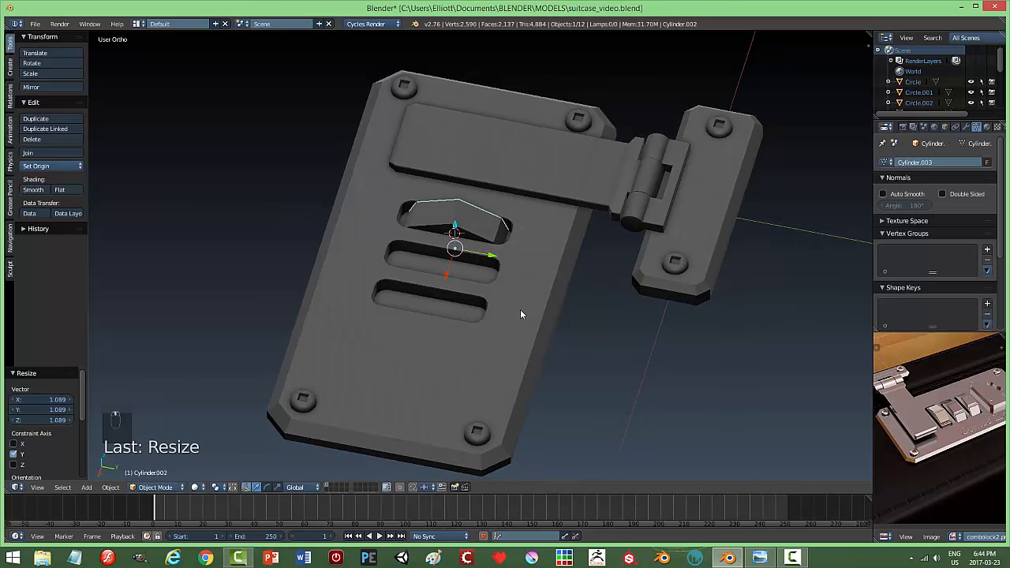
Scale the cylinder in Y and Z with X locked, and shrink it uniformly by about 0.359
key(s)
key(shift+x)
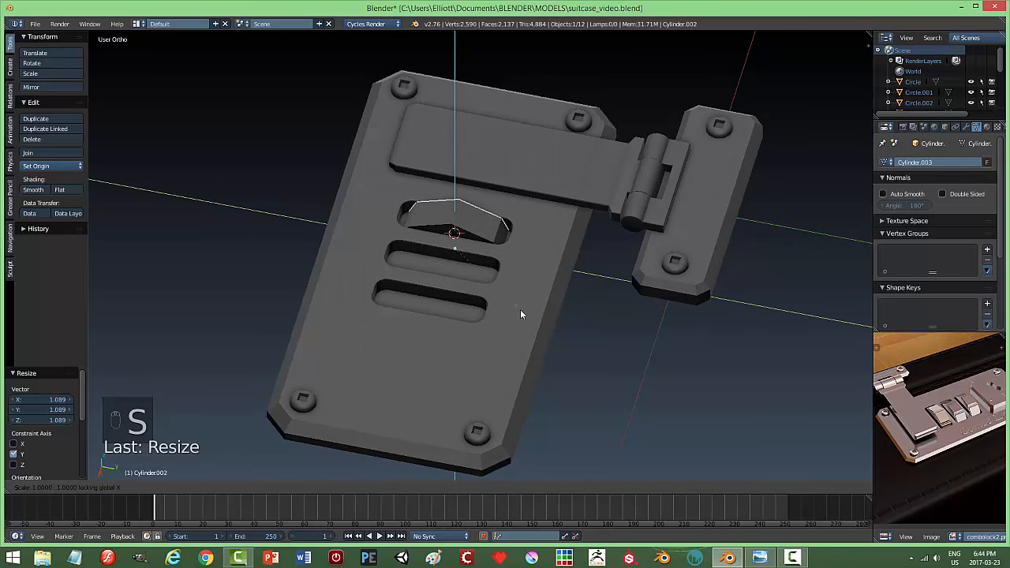
click(531, 318)
middle_drag(519, 323, 474, 292)
key(s)
click(497, 276)
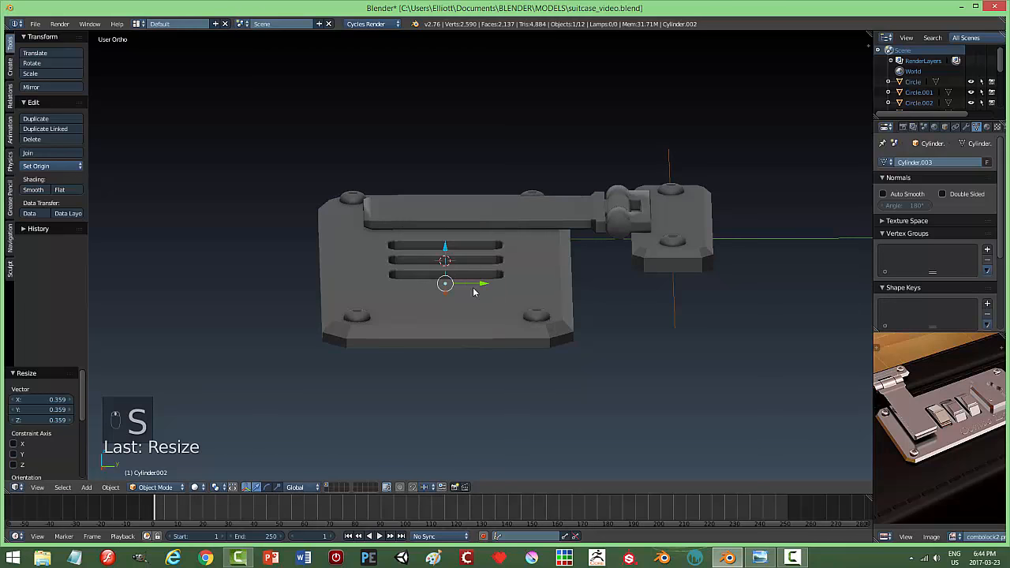
Raise the cylinder about 0.936 along Z and scale it uniformly by about 2.260 to span the slot
drag(446, 246, 444, 210)
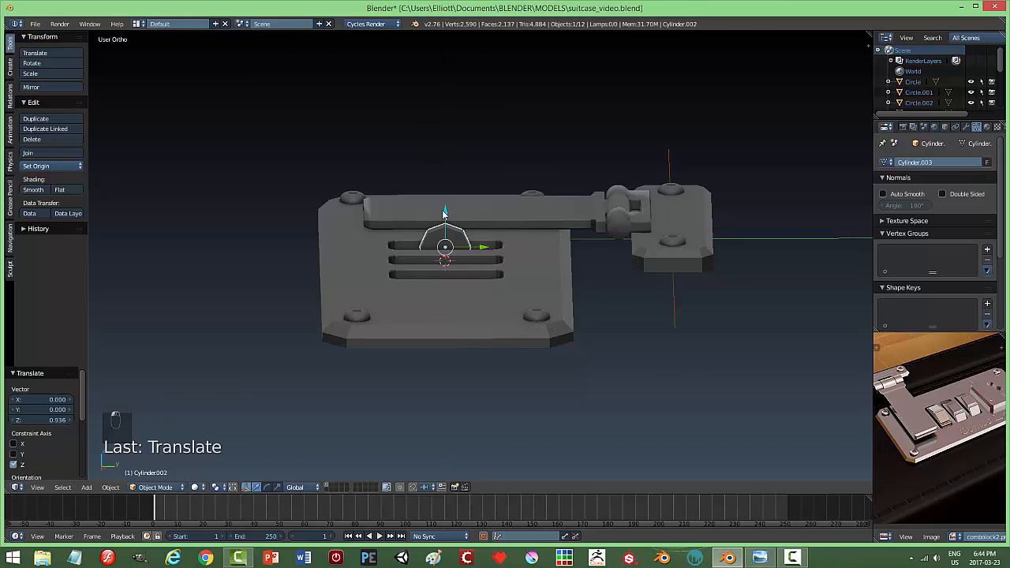
middle_drag(489, 248, 479, 276)
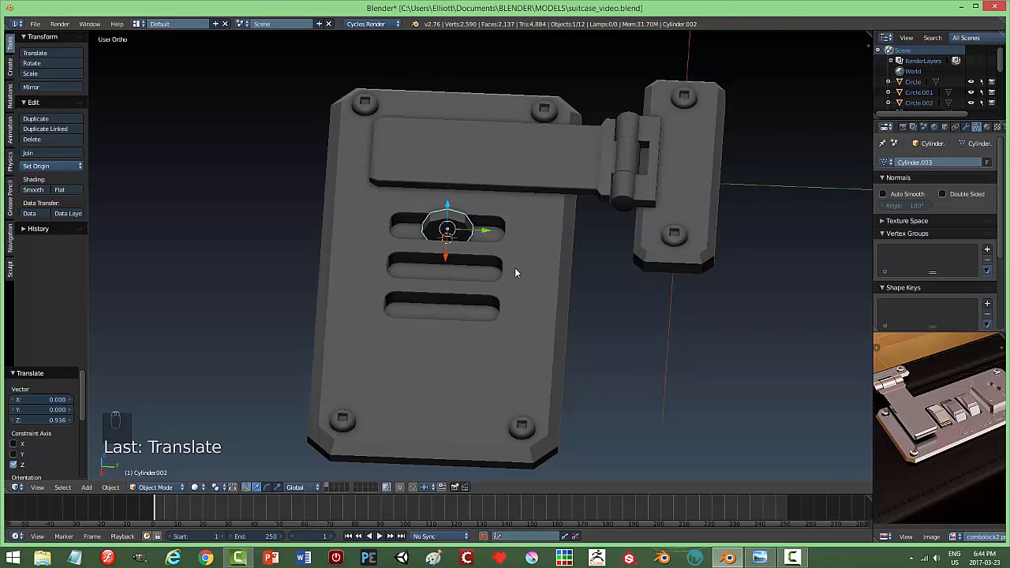
key(s)
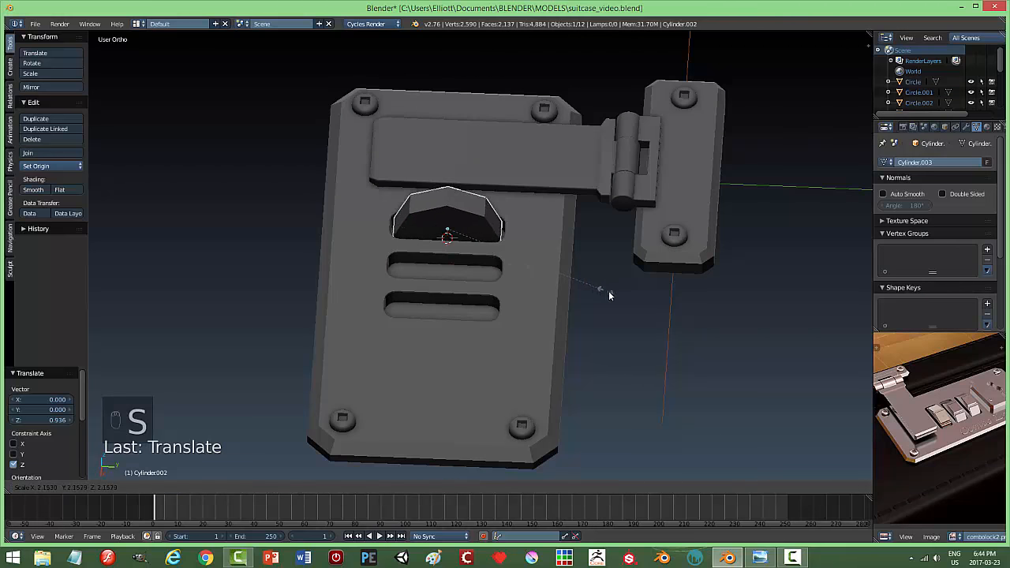
click(611, 293)
middle_drag(612, 293, 539, 258)
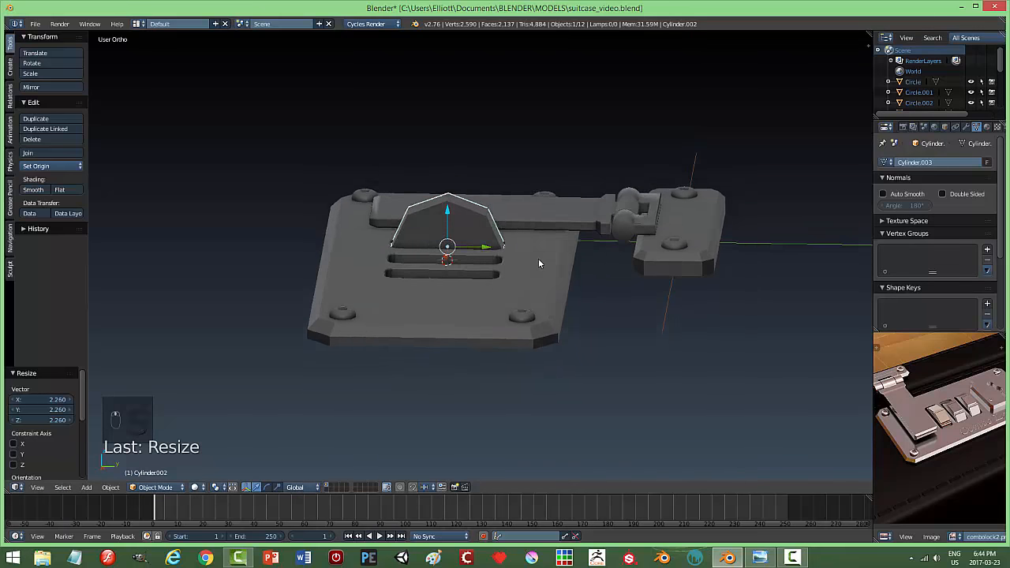
Flatten the cylinder along Z by about 0.445 and adjust its Z scale once more
key(s)
key(z)
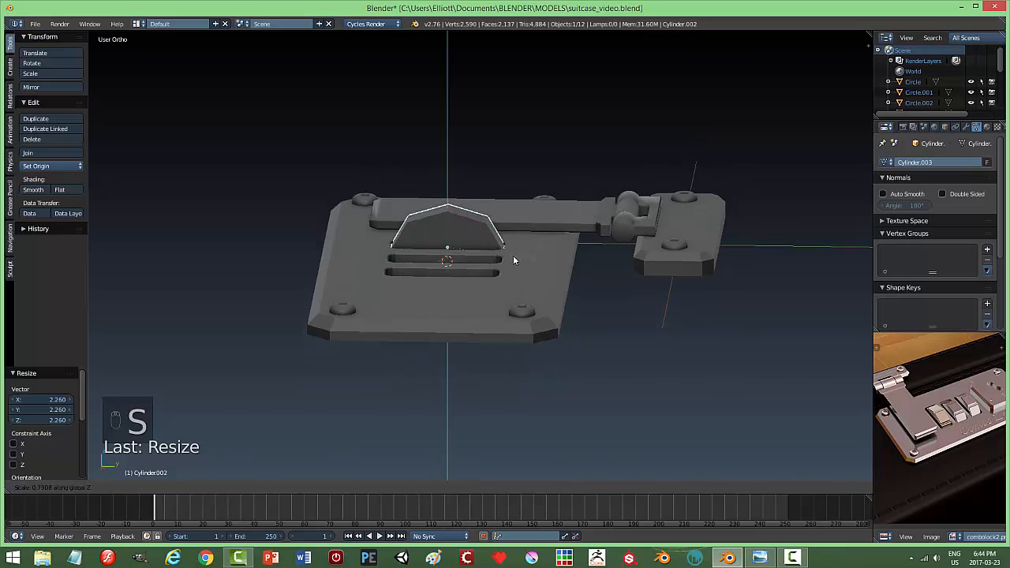
click(489, 251)
mouse_move(489, 251)
middle_down()
mouse_move(552, 308)
mouse_move(600, 325)
mouse_move(584, 284)
mouse_move(545, 275)
mouse_move(598, 311)
mouse_move(638, 285)
mouse_move(614, 313)
mouse_move(541, 303)
mouse_move(488, 278)
mouse_move(488, 290)
mouse_move(480, 261)
middle_up()
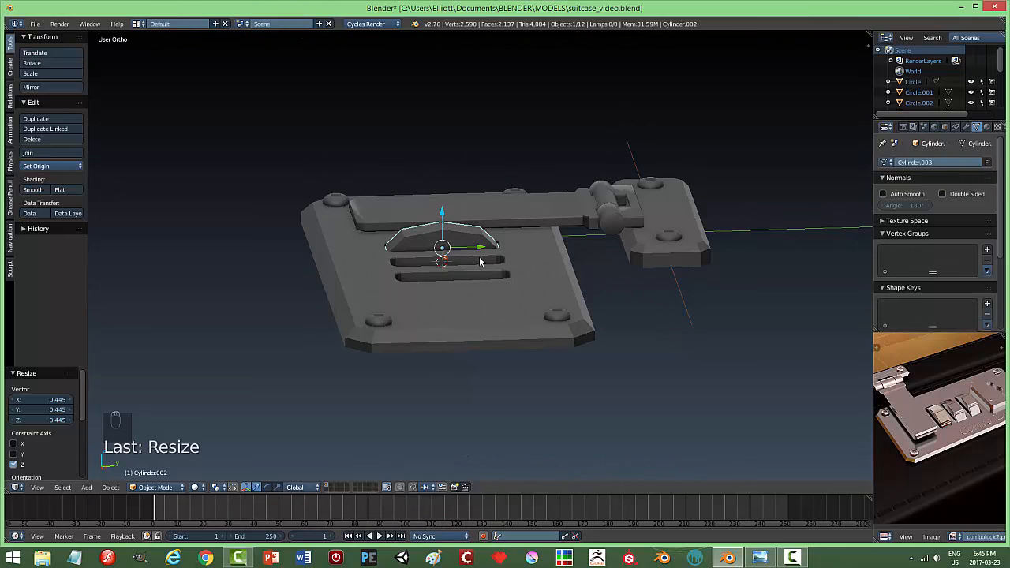
key(s)
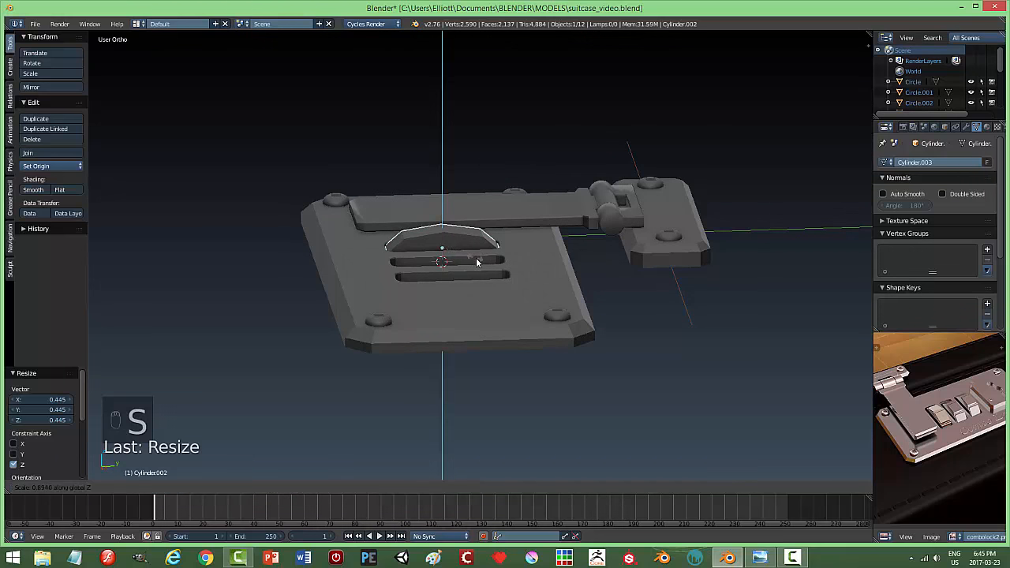
click(480, 271)
Lower the flattened cylinder about 0.123 along Z into its slot and deselect everything
middle_drag(503, 270, 442, 229)
key(g)
key(z)
click(435, 220)
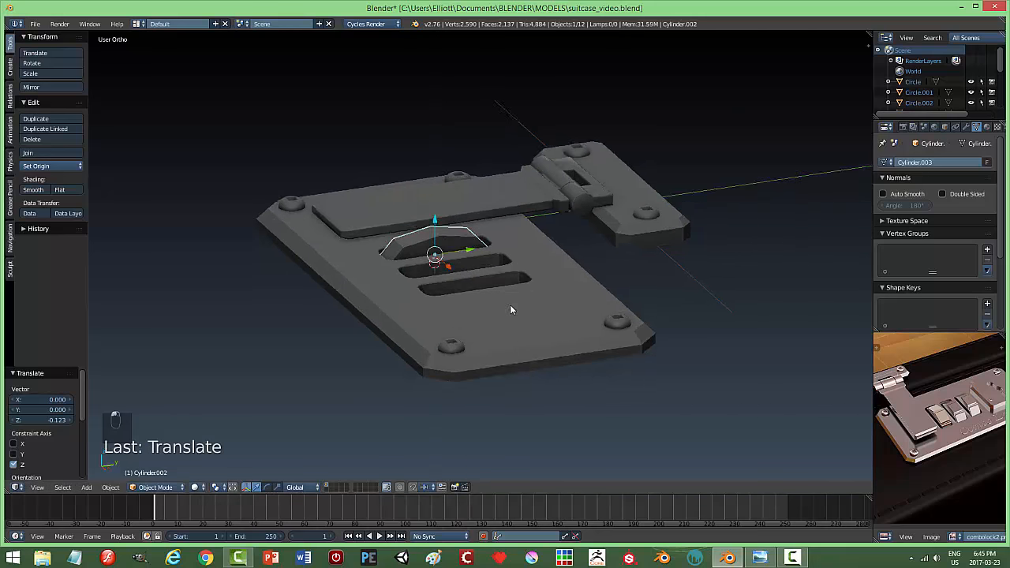
middle_drag(510, 305, 545, 340)
key(a)
scroll(491, 314, down, 2)
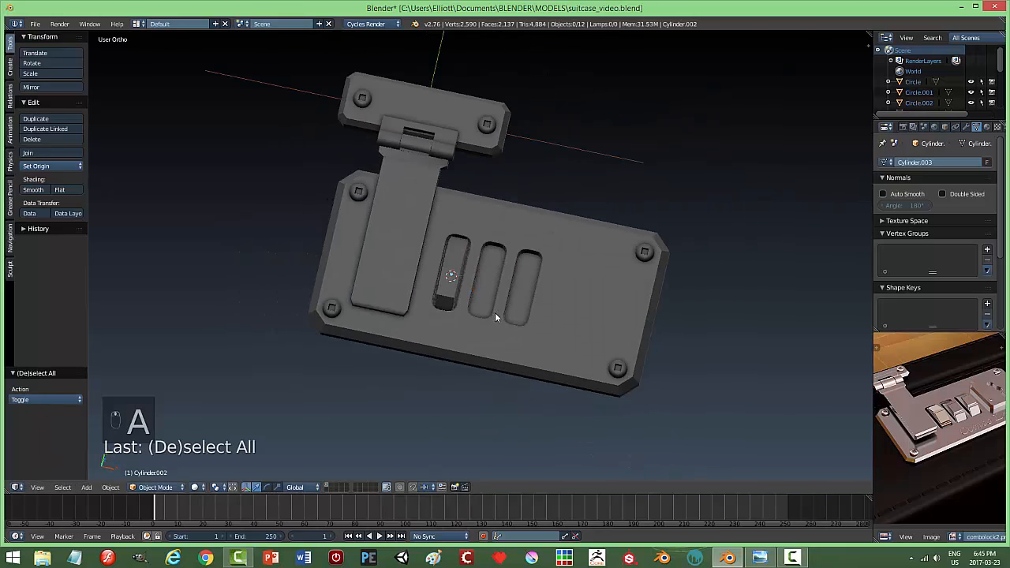
middle_drag(495, 313, 461, 273)
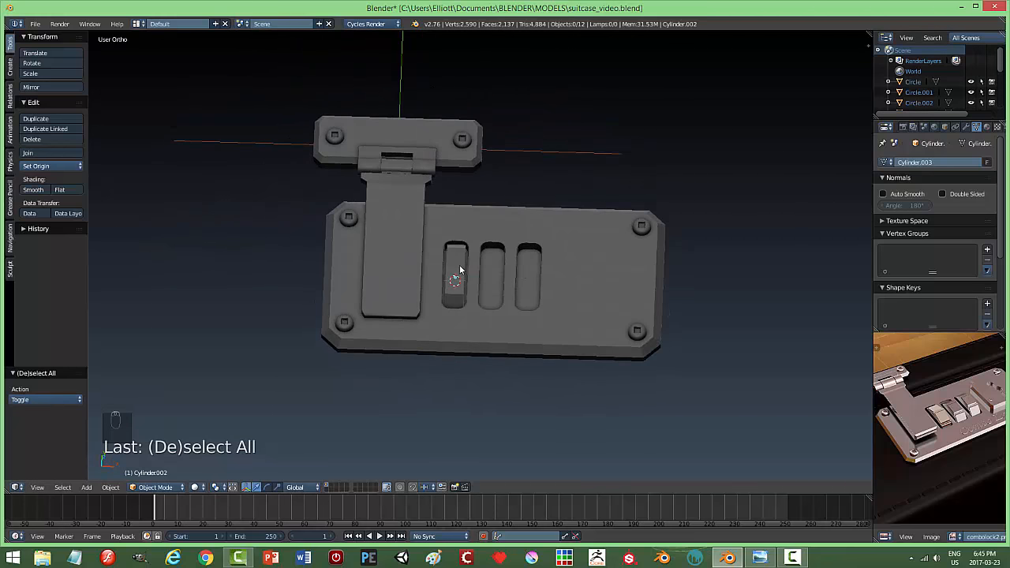
Widen the dial cylinder along X by about 1.03 to fill its slot
right_click(458, 275)
key(s)
key(x)
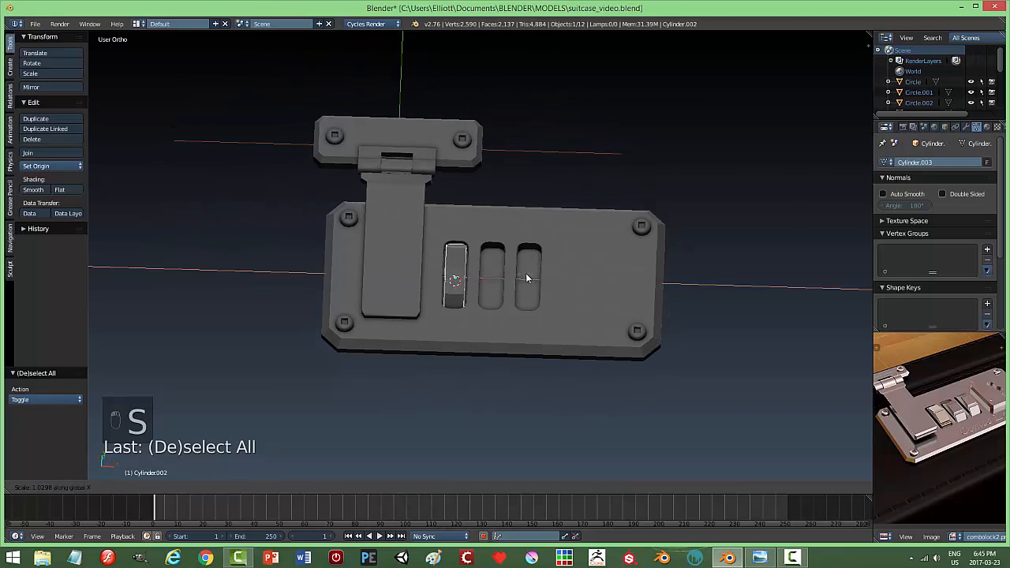
click(528, 279)
middle_drag(518, 269, 468, 251)
key(a)
scroll(466, 291, up, 5)
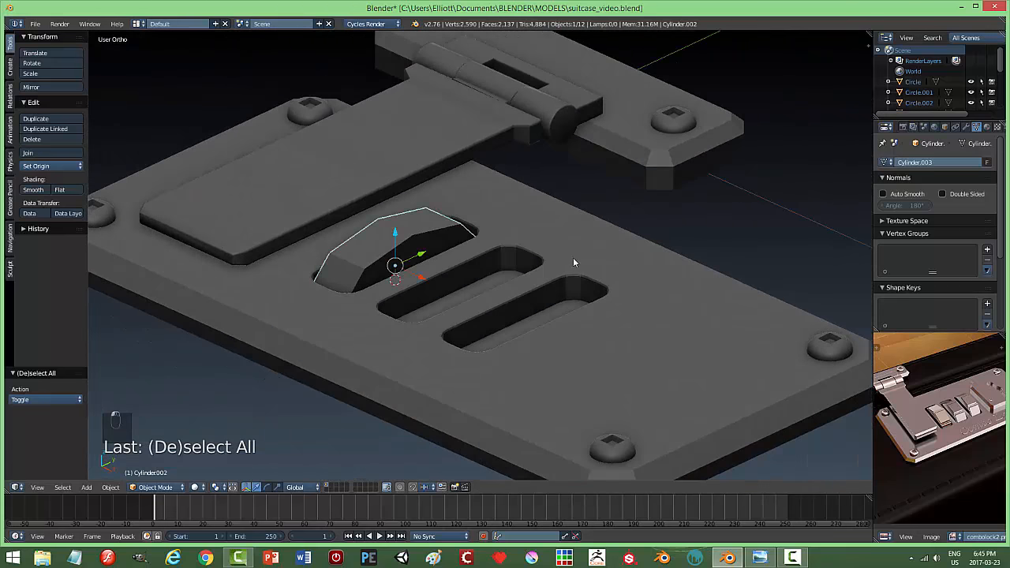
Apply rotation and scale to the dial cylinder
key(Tab)
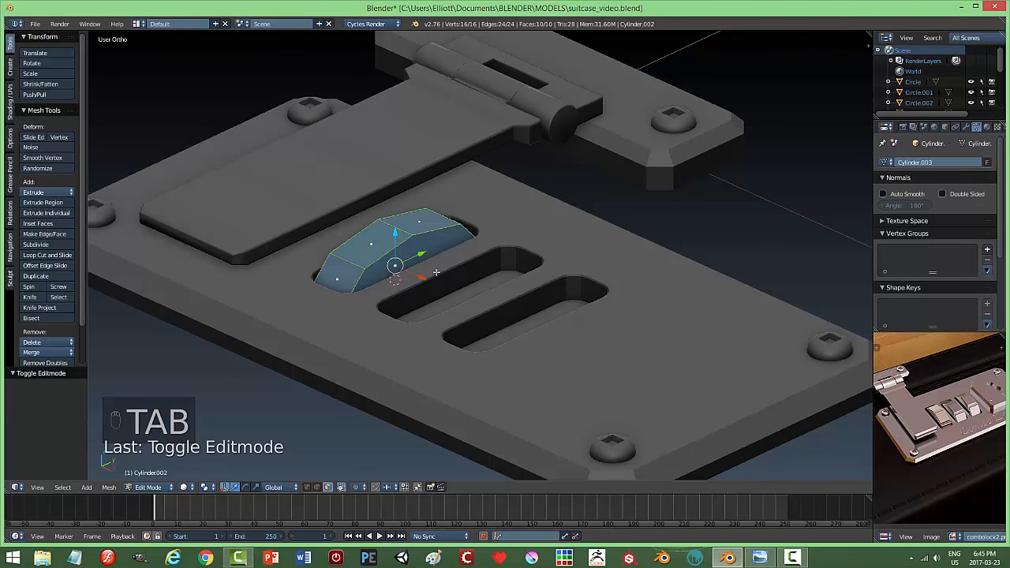
key(Tab)
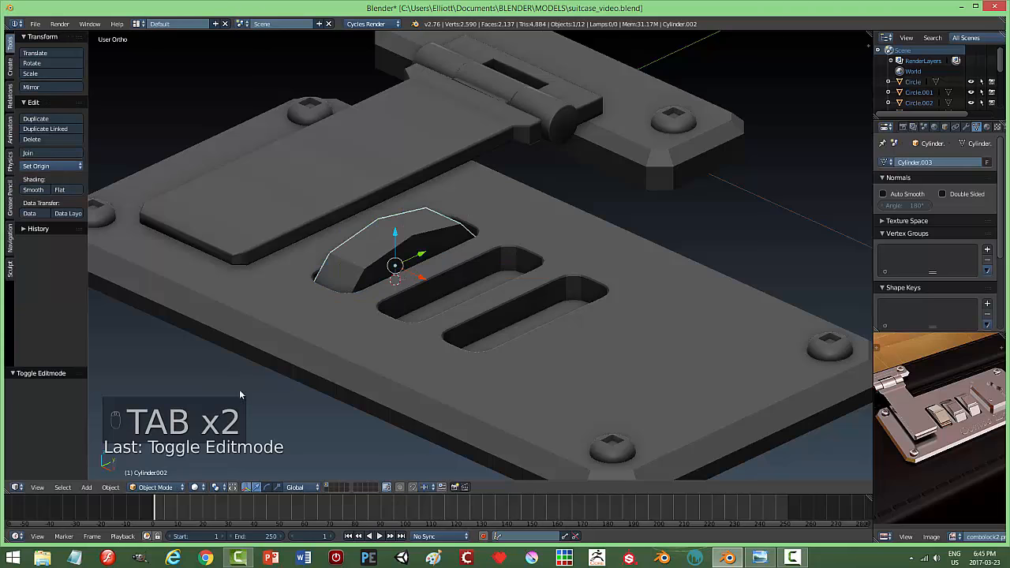
click(112, 488)
mouse_move(142, 408)
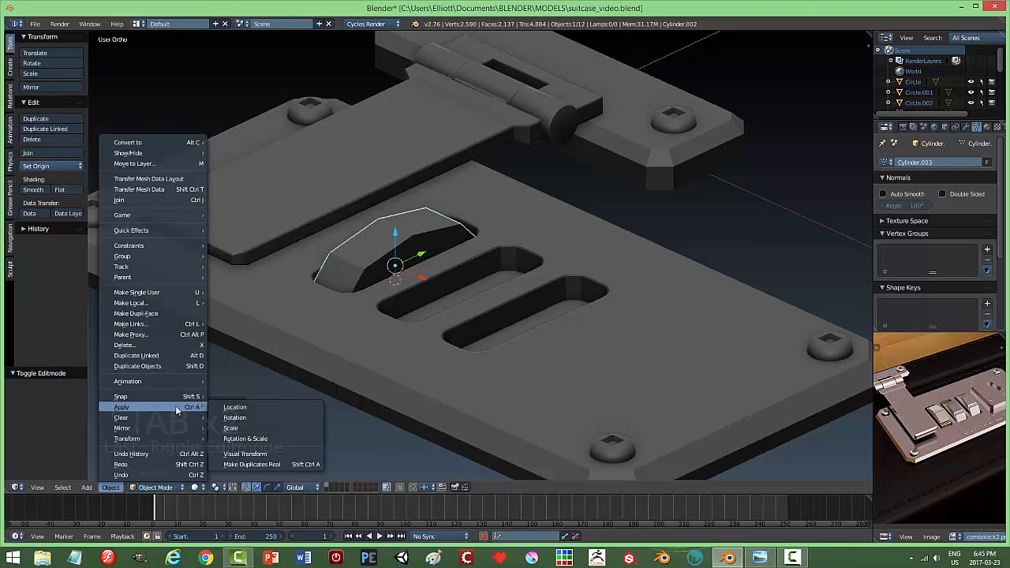
click(244, 437)
Bevel both side edge loops of the dial with 2 segments and an offset of about 0.038, and return to Object Mode
key(Tab)
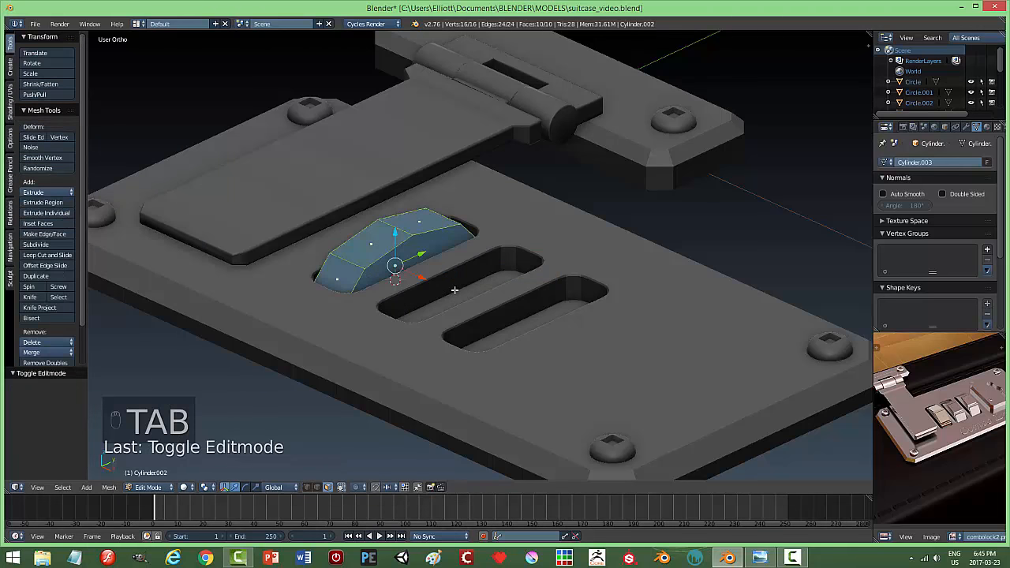
key(a)
key(a)
key(ctrl+Tab)
click(438, 283)
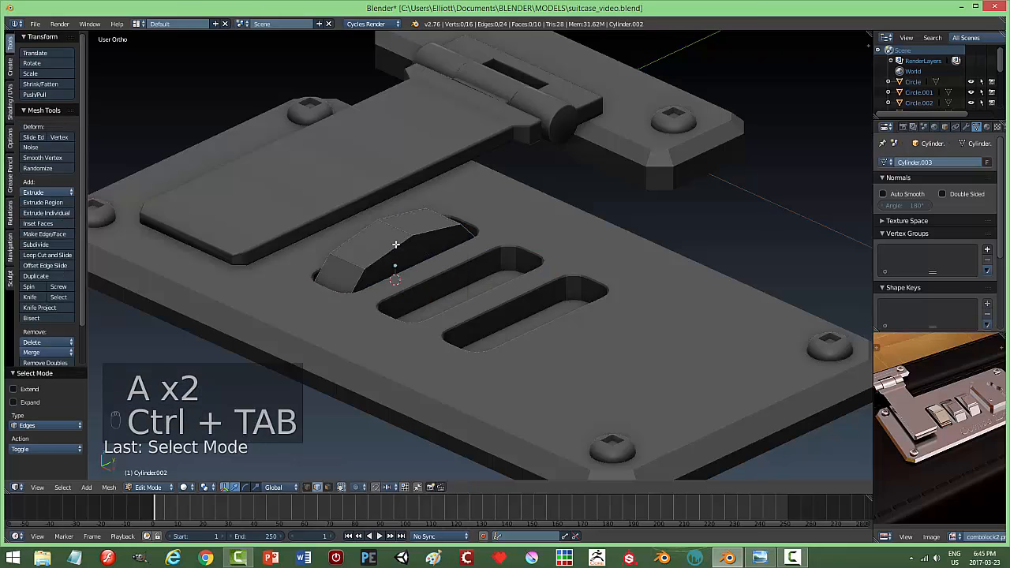
alt+right_click(398, 235)
alt+shift+right_click(374, 224)
middle_drag(405, 284, 429, 286)
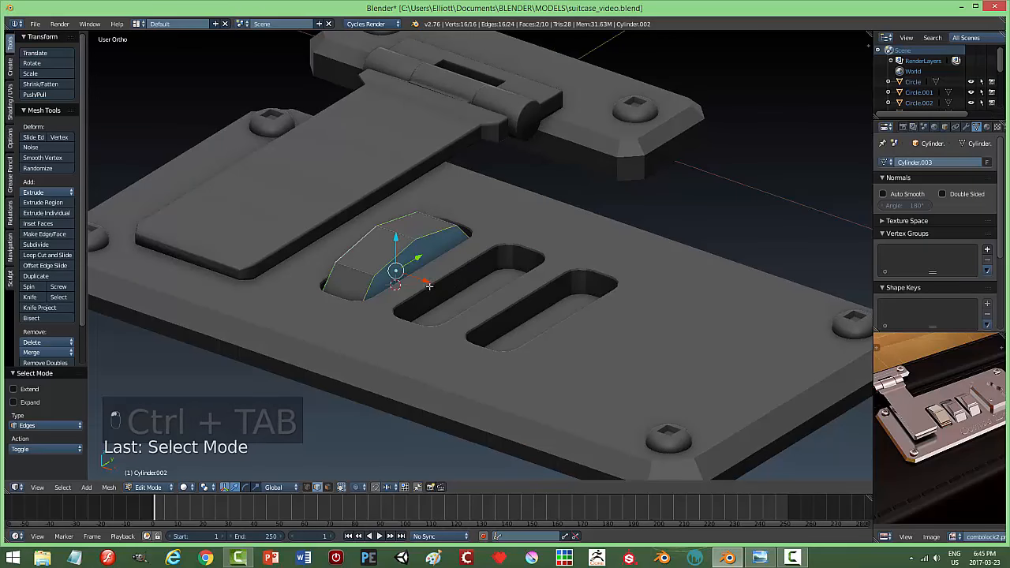
key(ctrl+b)
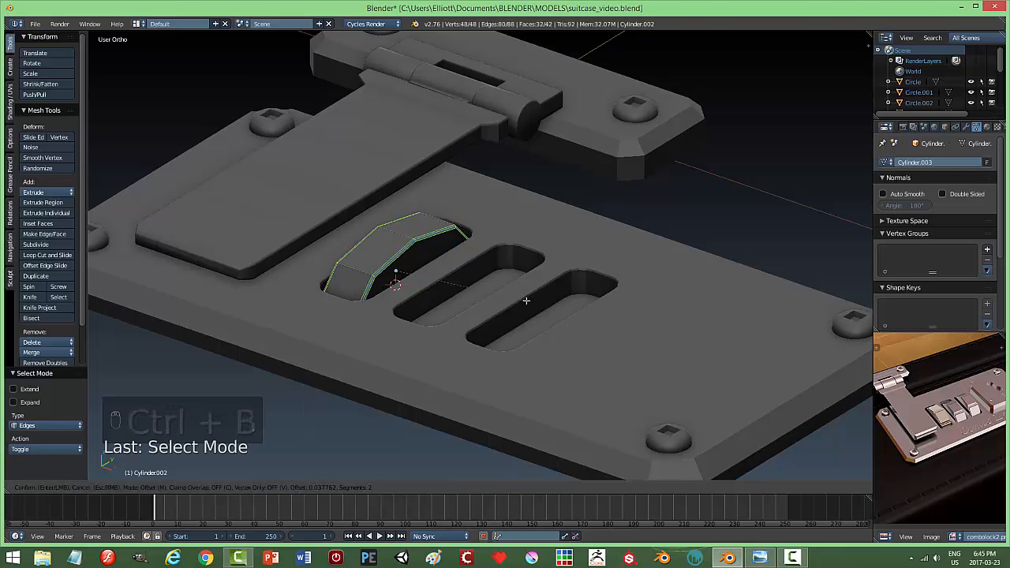
click(527, 300)
key(a)
key(Tab)
click(463, 305)
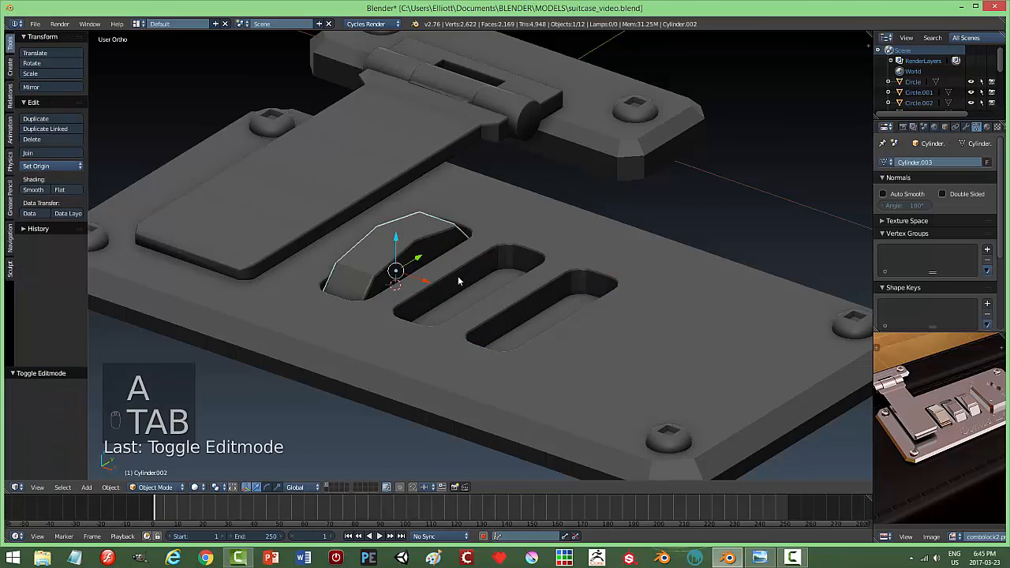
Inset the dial's outer rim faces individually with a thickness of about 0.018
middle_drag(458, 276, 460, 334)
key(Tab)
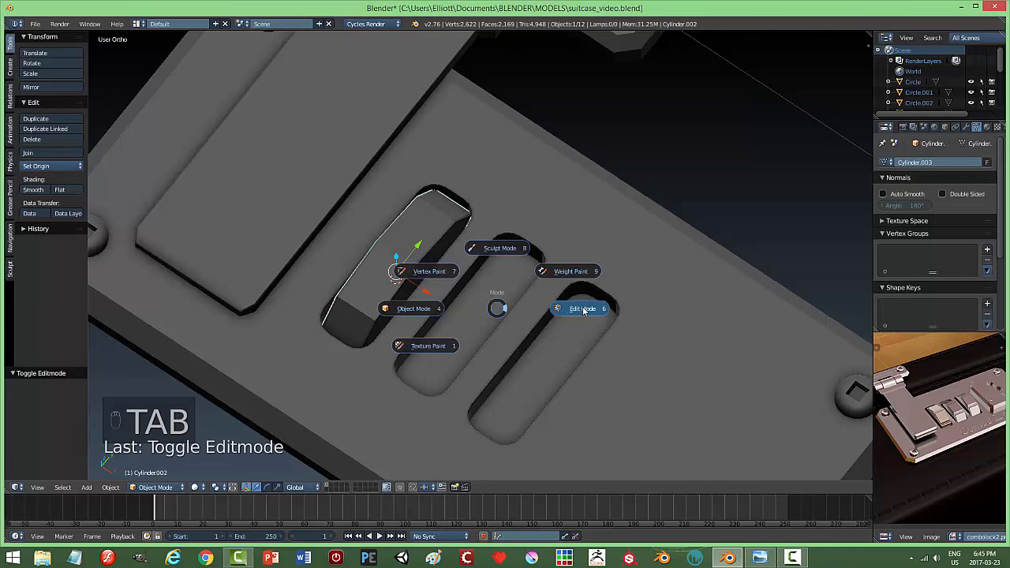
click(576, 311)
middle_drag(521, 316, 507, 300)
key(ctrl+Tab)
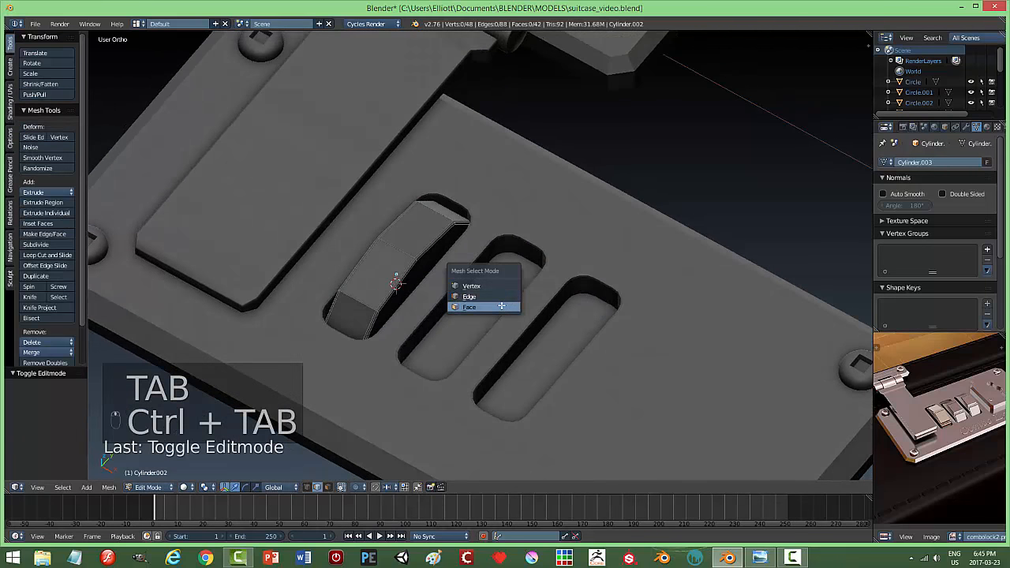
click(502, 307)
middle_drag(463, 269, 468, 296)
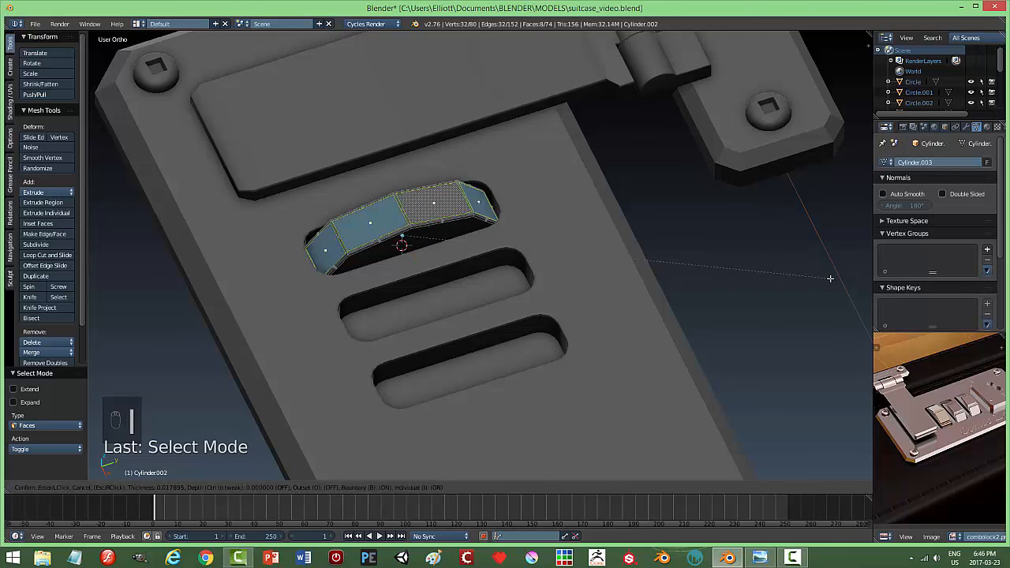
click(830, 278)
middle_drag(710, 299, 790, 245)
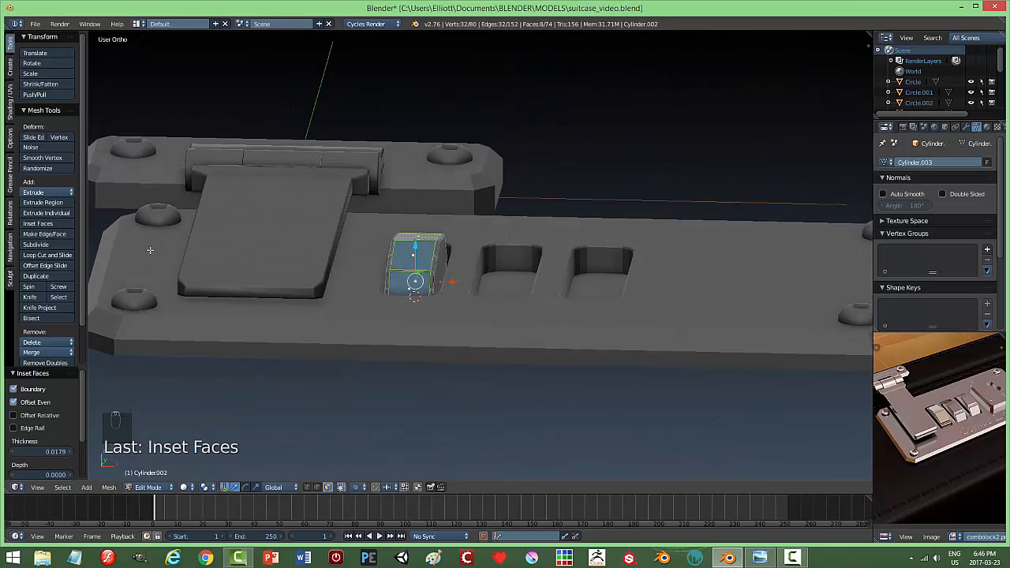
Extrude the dial's inset rim faces individually with an offset of about -0.045
click(70, 214)
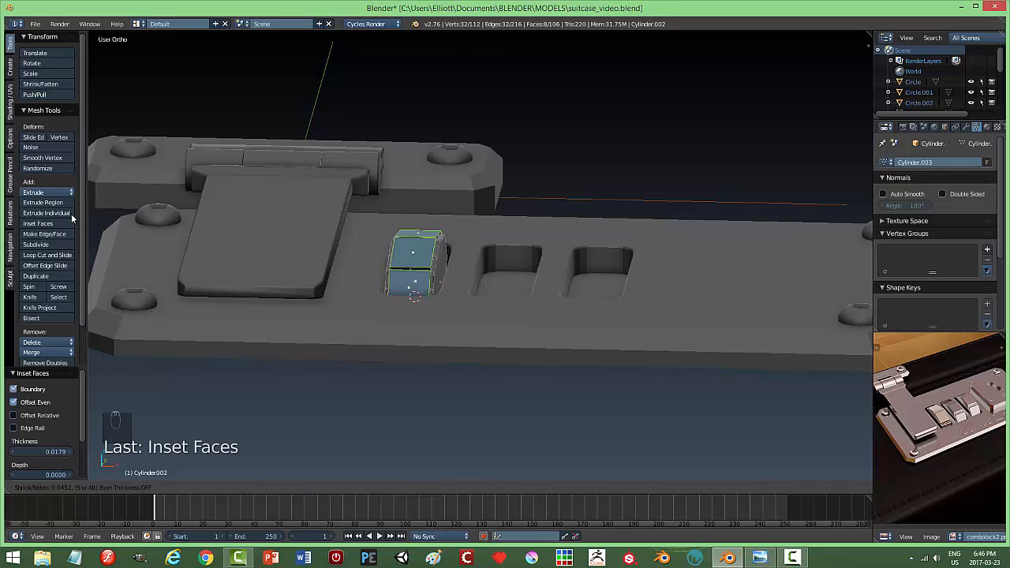
click(72, 219)
middle_drag(511, 307, 491, 315)
scroll(491, 315, up, 3)
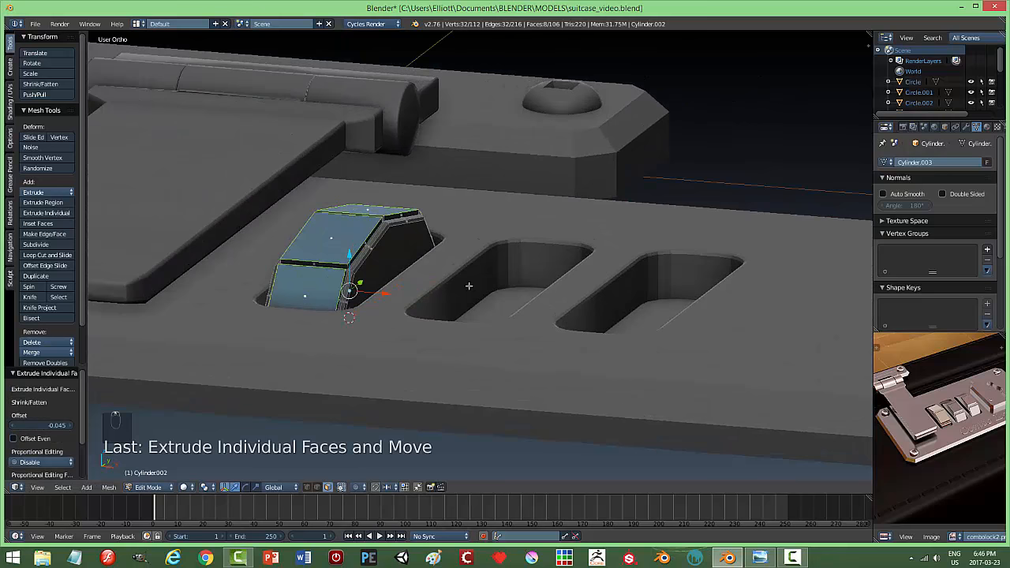
Bevel the edges of the dial's extruded faces with 1 segment and an offset of about 0.022, and return to Object Mode
key(ctrl+b)
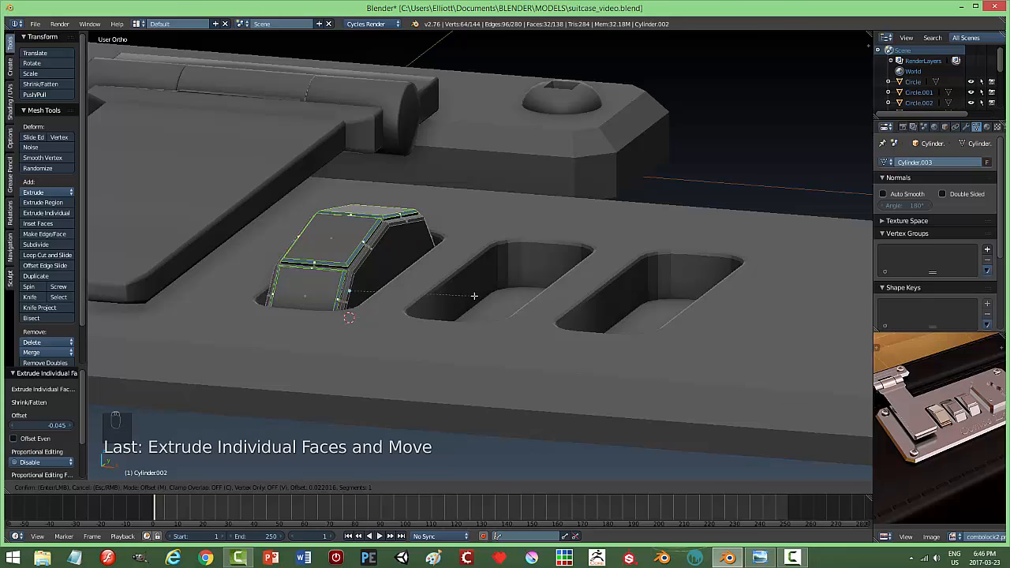
click(476, 292)
key(a)
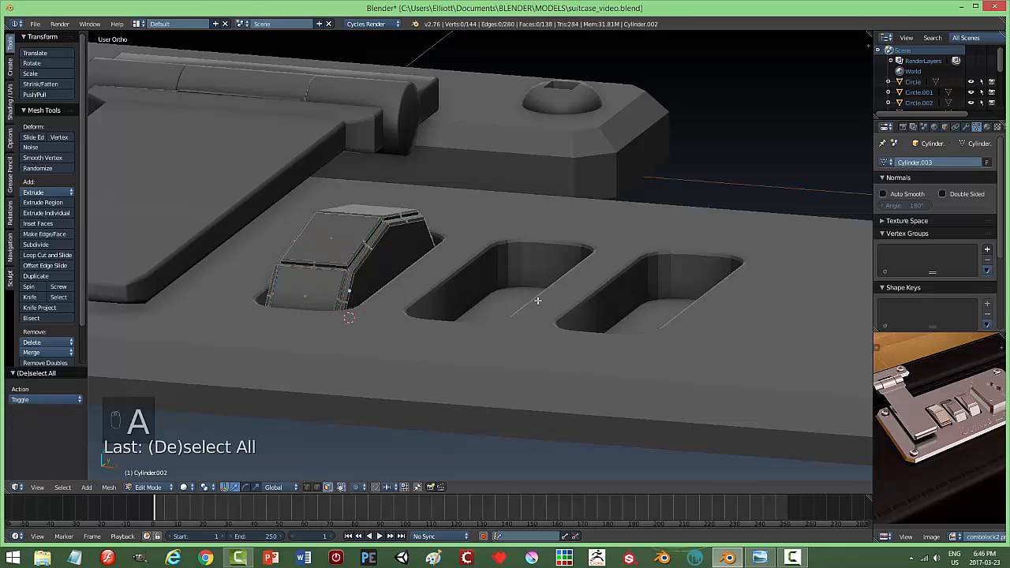
key(Tab)
key(a)
Widen the dial along X by about 1.06 to fit the width of its slot
middle_drag(461, 283, 491, 332)
key(s)
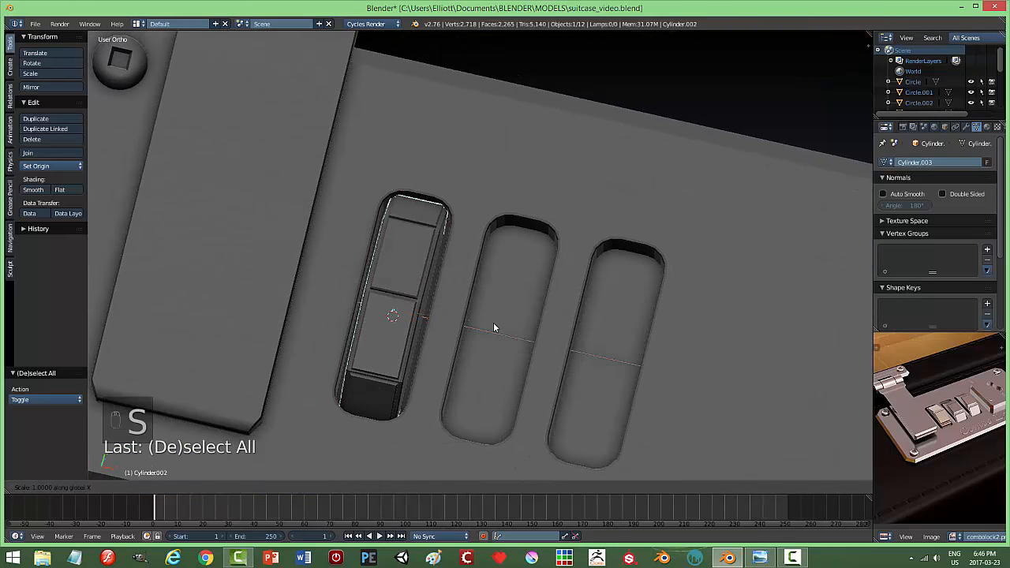
key(x)
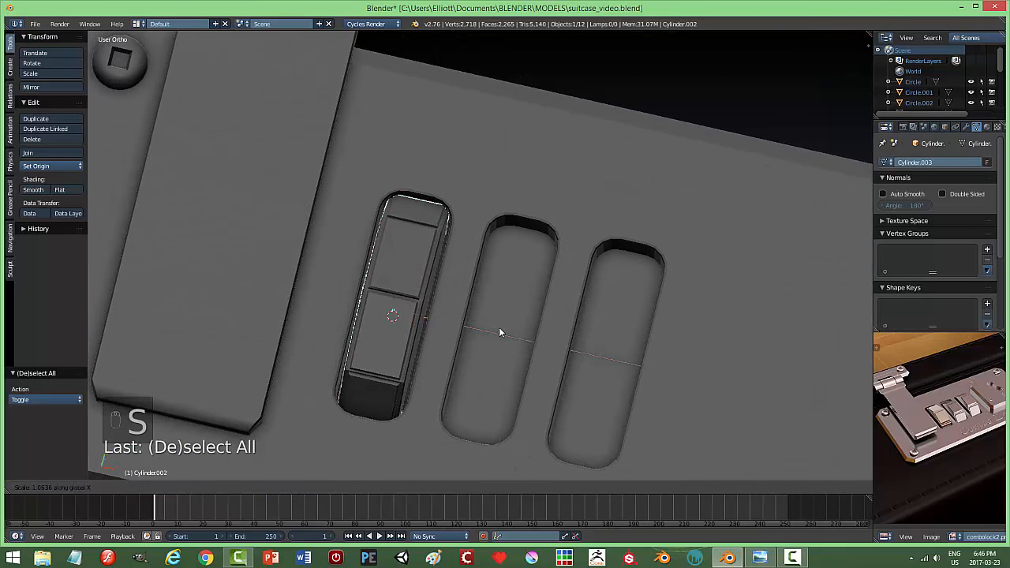
click(501, 332)
Lower the dial by about 0.096 along Z, adjust its overall scale slightly and deselect it
middle_drag(502, 329, 440, 255)
drag(399, 222, 398, 231)
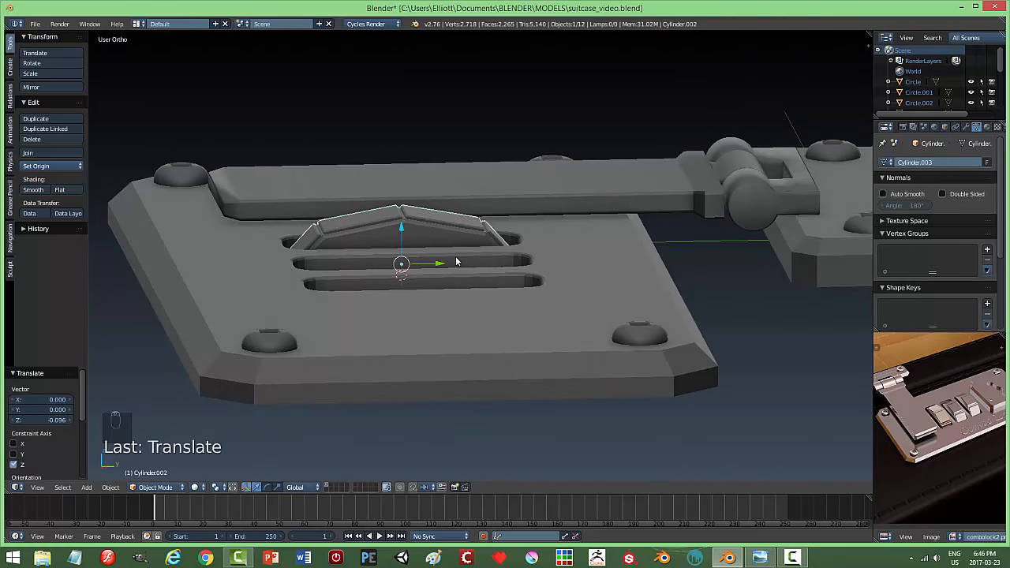
key(s)
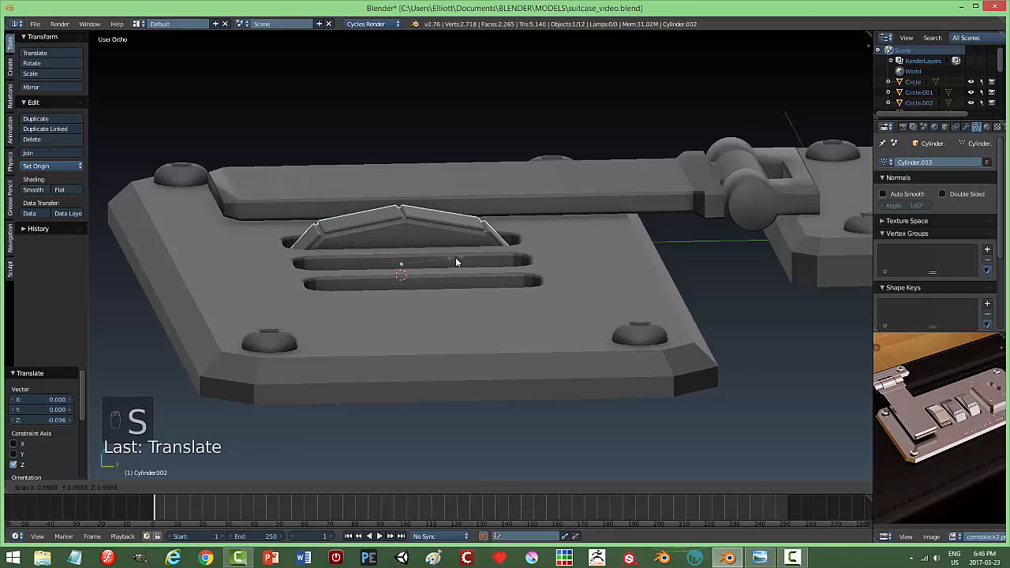
click(458, 264)
middle_drag(458, 263, 489, 324)
scroll(576, 330, down, 3)
key(a)
Duplicate the dial and move the copy about 1.339 along X into the middle slot
right_click(433, 233)
middle_drag(531, 290, 528, 311)
key(shift+d)
right_click(530, 312)
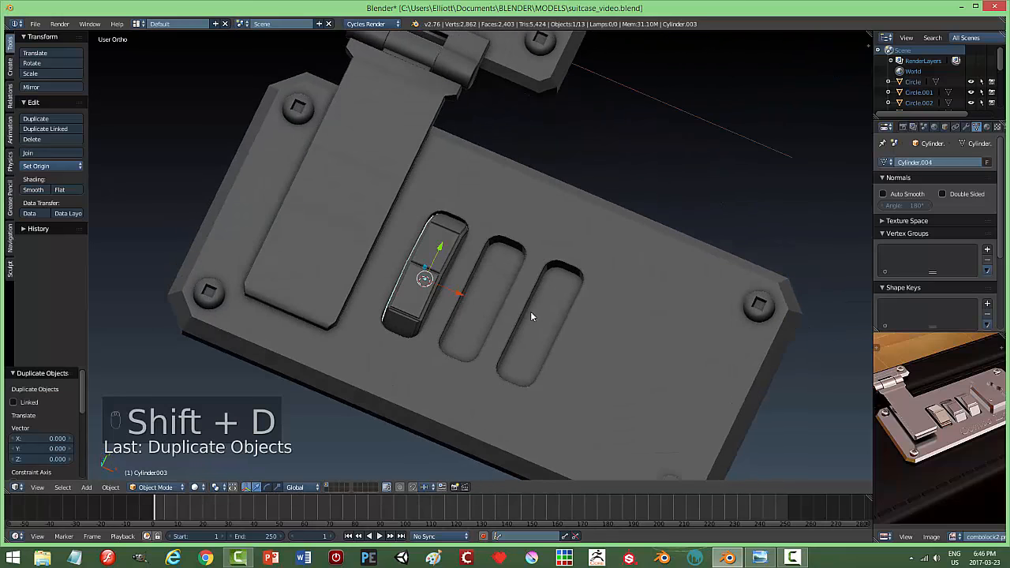
key(g)
key(x)
click(519, 323)
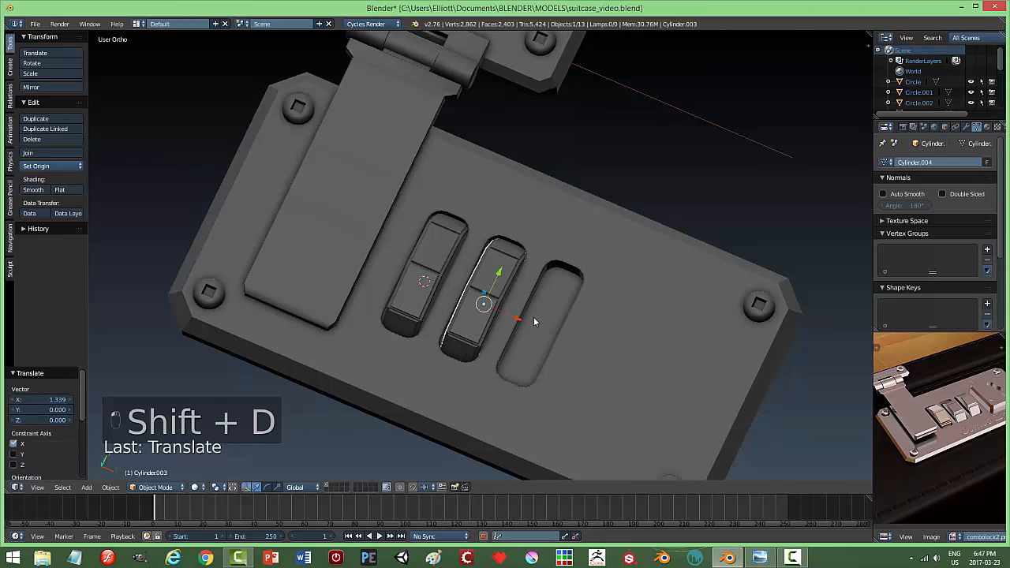
Duplicate the middle dial about 1.268 along X into the third slot, and nudge the middle dial slightly back along X to centre it
key(shift+d)
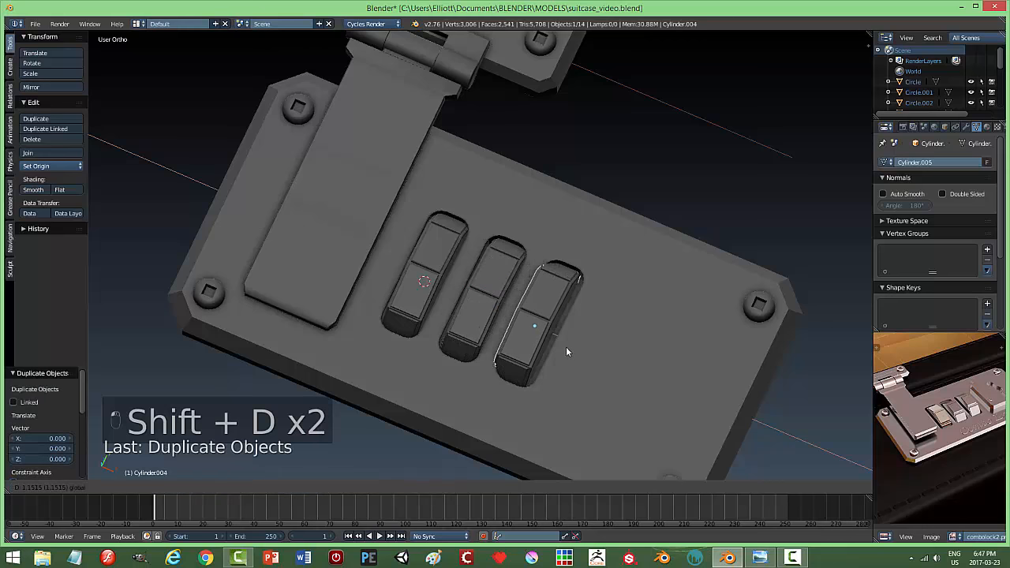
click(570, 350)
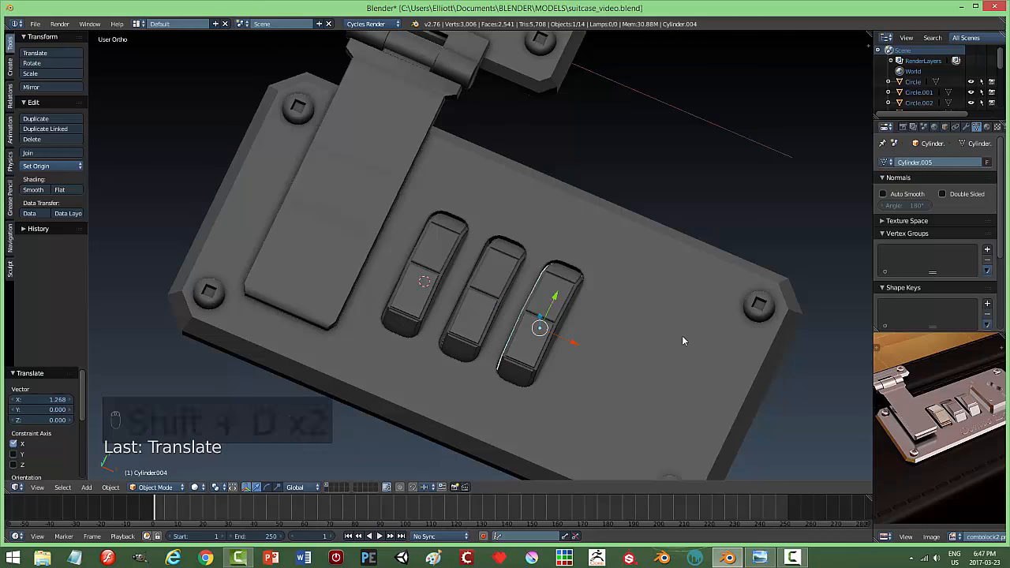
key(KP_7)
right_click(533, 309)
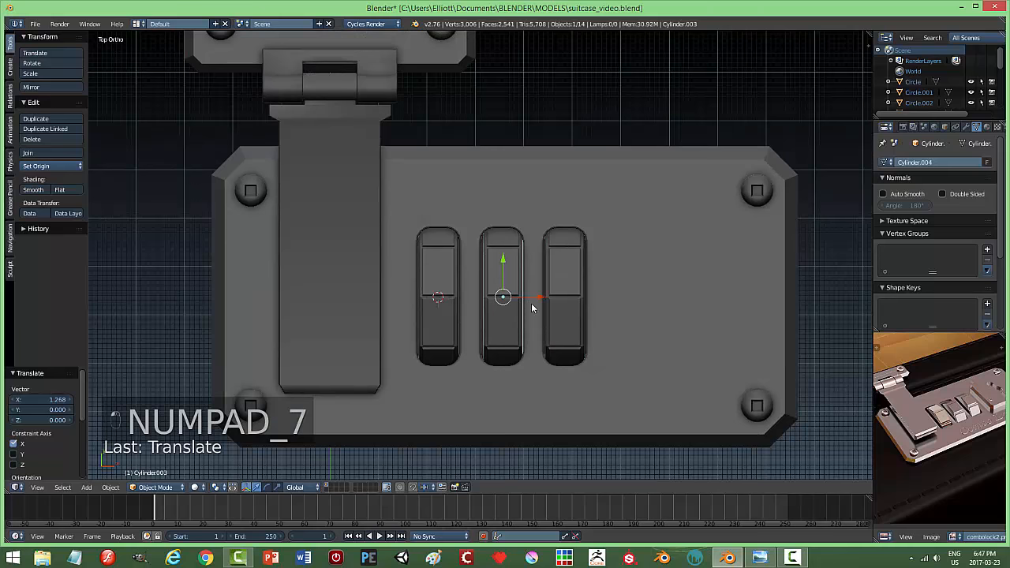
drag(541, 295, 539, 295)
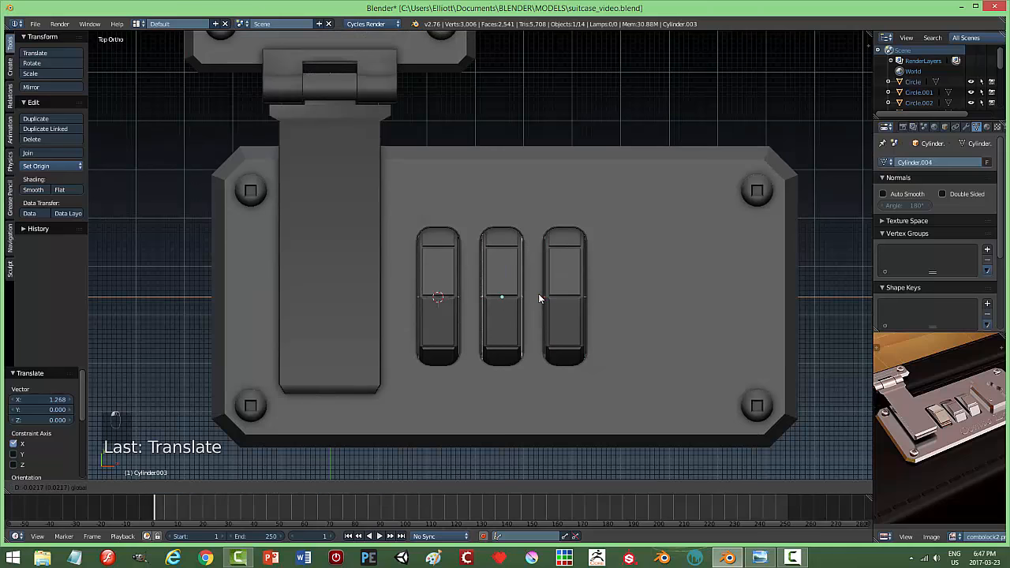
key(a)
Select all three dials, scale them along Y by about 0.878 and adjust their overall scale
middle_drag(579, 386, 466, 303)
right_click(462, 275)
right_click(466, 231)
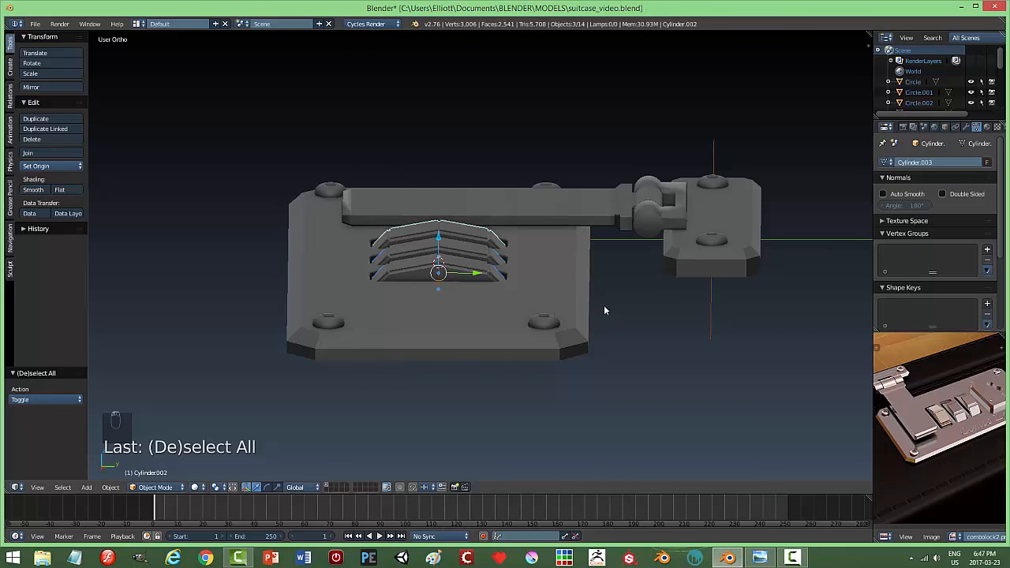
key(s)
key(y)
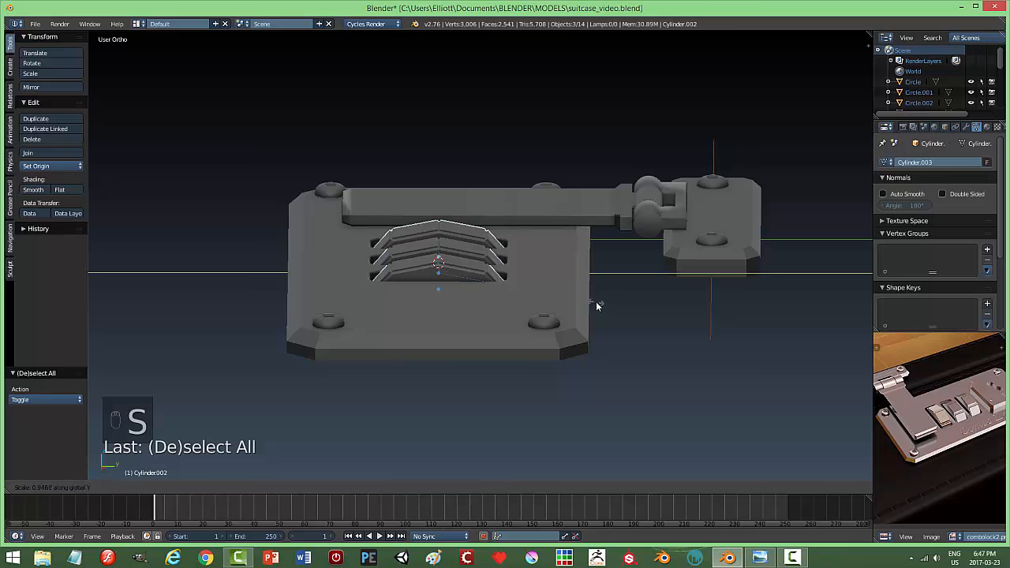
click(555, 304)
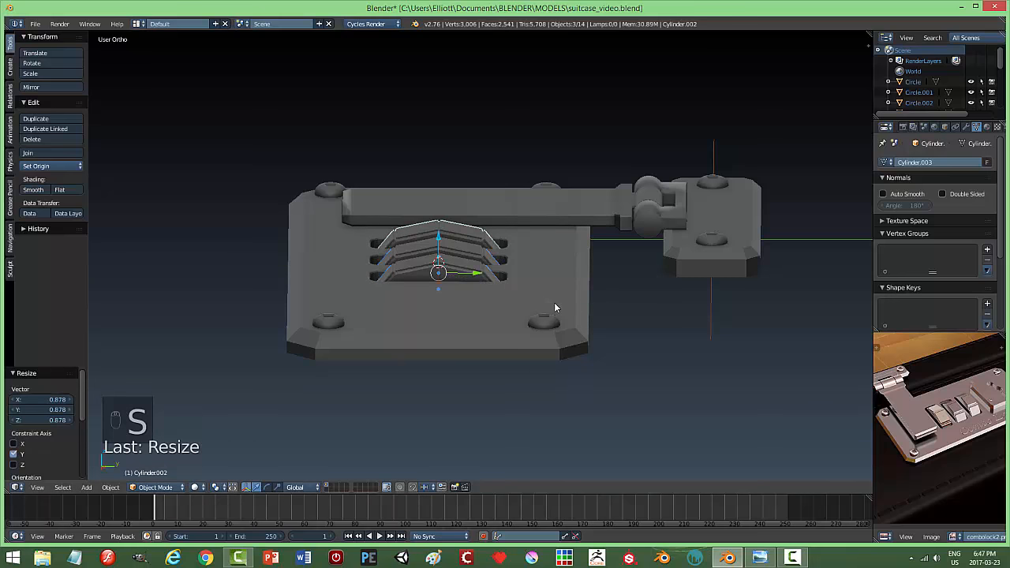
key(s)
click(567, 305)
Reposition the dials slightly along X to centre them in their slots
middle_drag(558, 305, 627, 390)
right_click(426, 295)
right_click(427, 269)
drag(457, 291, 467, 295)
right_click(493, 294)
right_click(571, 312)
drag(595, 325, 588, 323)
key(a)
middle_drag(625, 336, 502, 308)
right_click(446, 283)
key(r)
key(x)
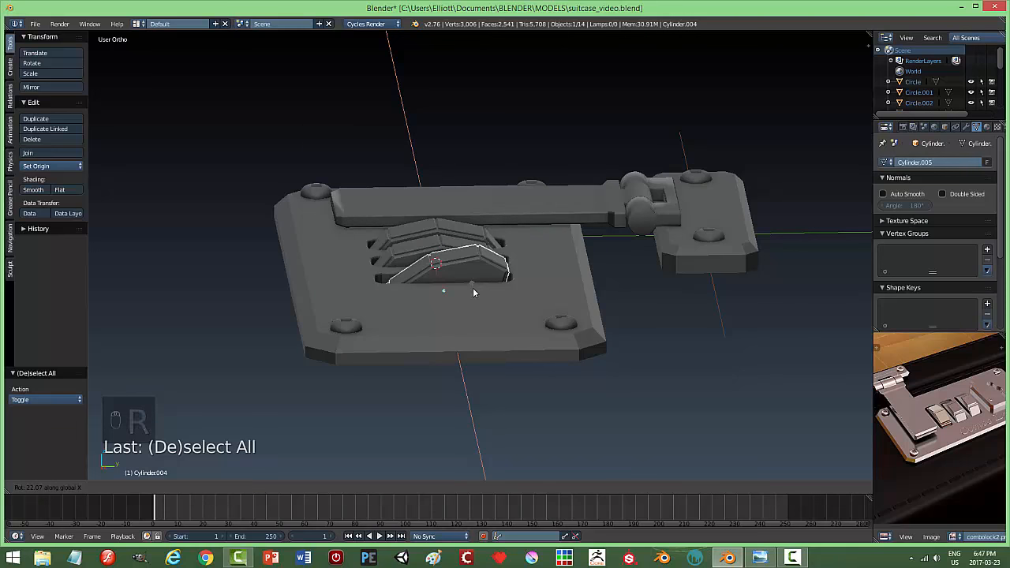
click(473, 292)
middle_drag(494, 294, 615, 337)
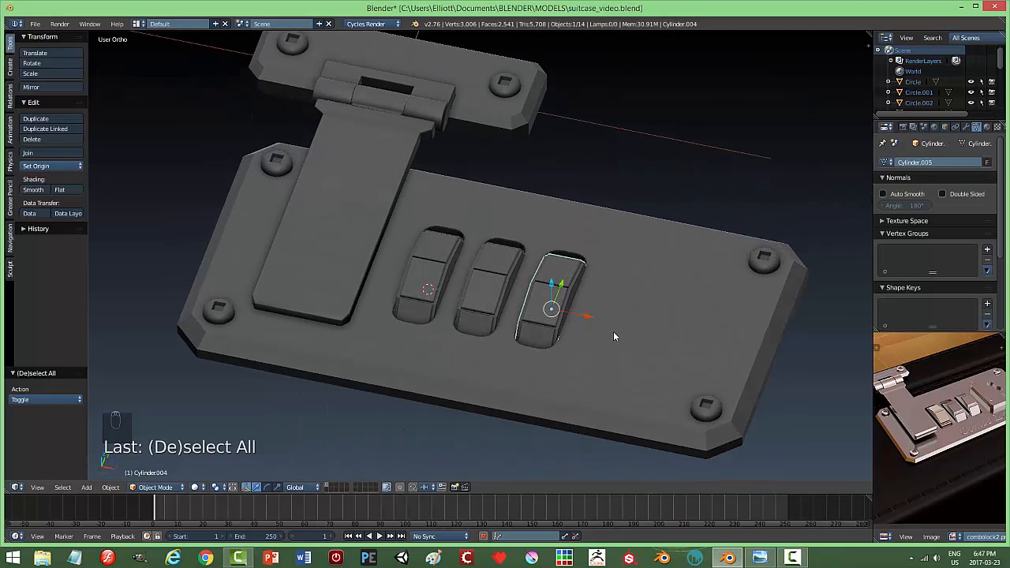
Delete the dial in the third slot
middle_drag(599, 300, 562, 260)
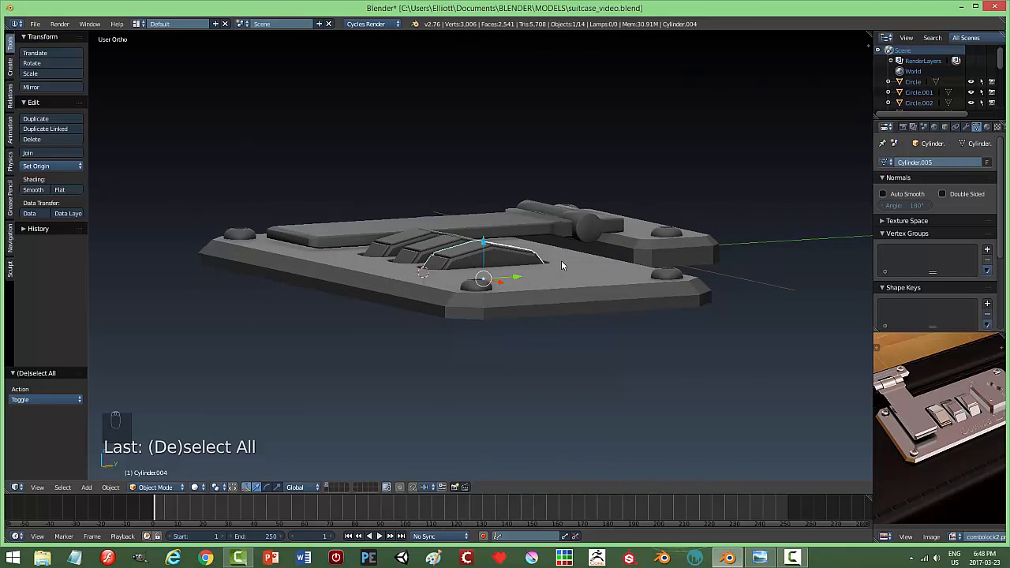
key(x)
click(561, 265)
middle_drag(524, 294, 562, 339)
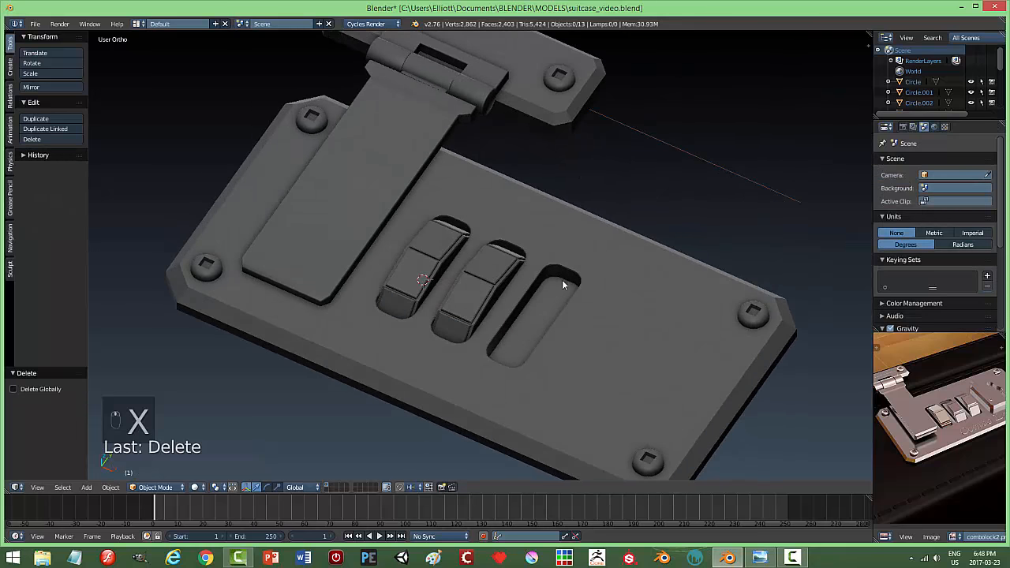
Add a cylinder with 8 vertices, radius 1 and depth 2, and rotate it 90° about Y
middle_drag(562, 280, 551, 276)
key(shift+a)
mouse_move(553, 280)
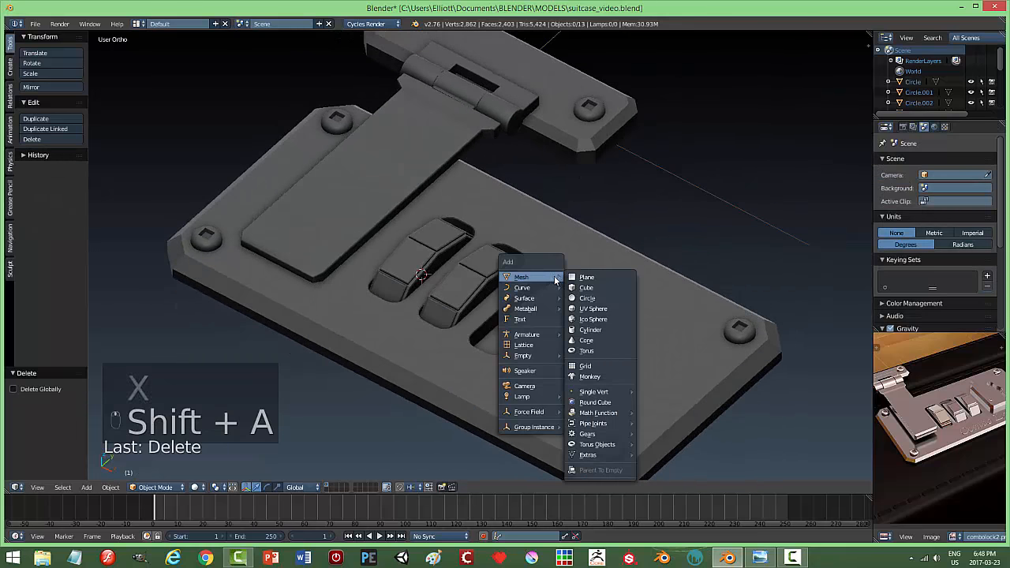
click(597, 330)
key(r)
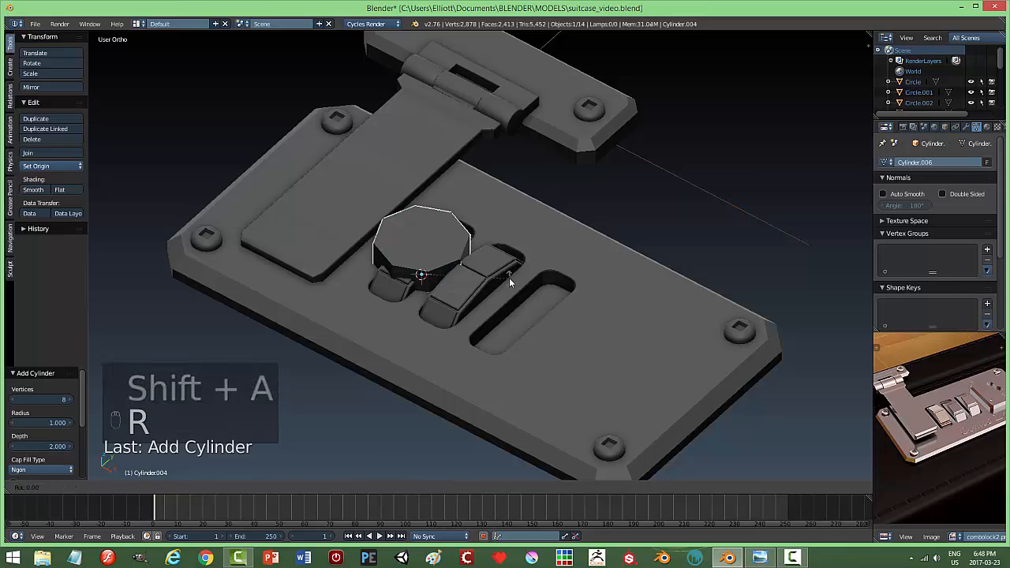
key(y)
key(9)
key(0)
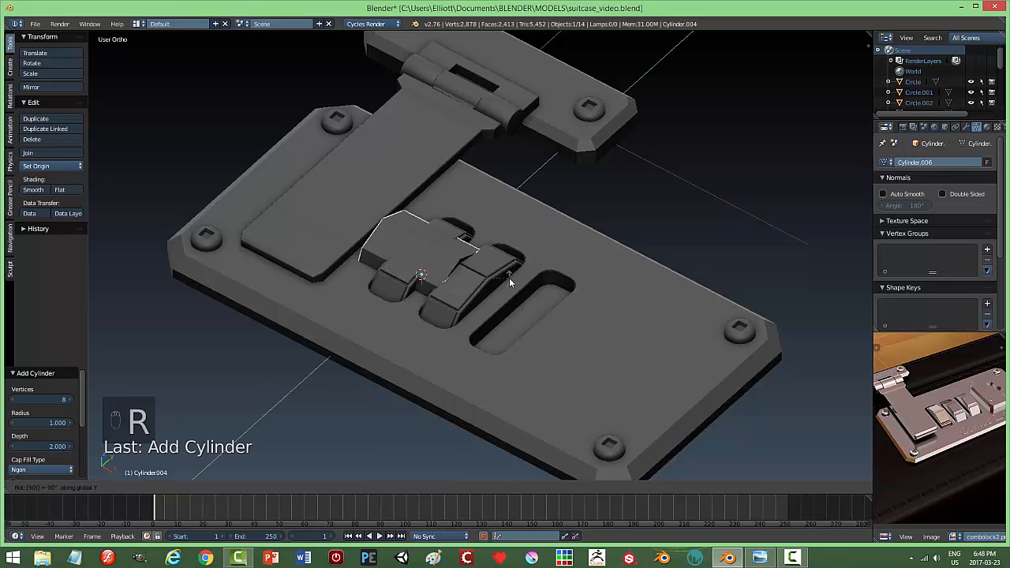
click(509, 278)
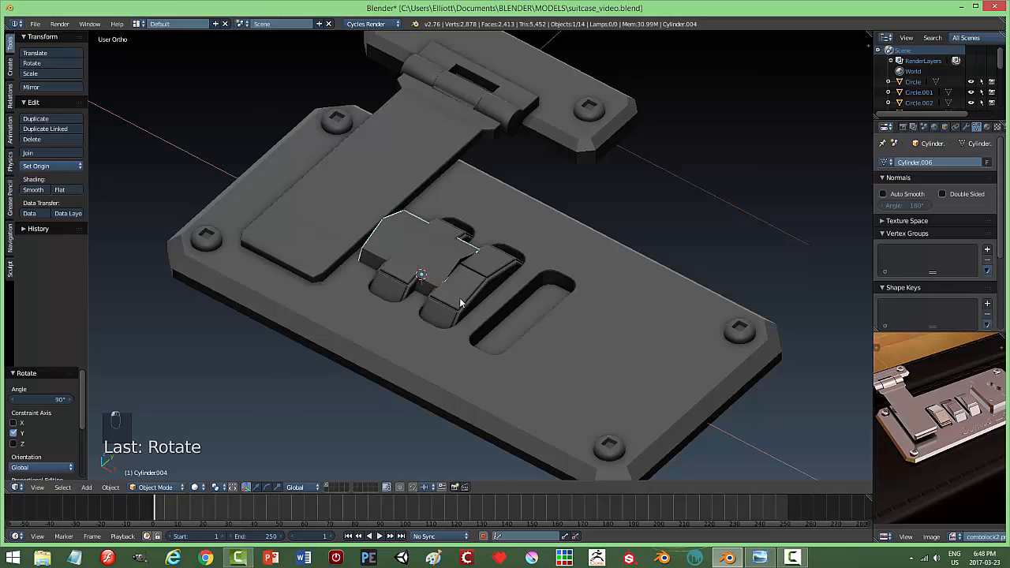
Move the new cylinder about 3.494 along X toward the empty third slot
key(g)
key(x)
click(579, 376)
middle_drag(578, 376, 710, 350)
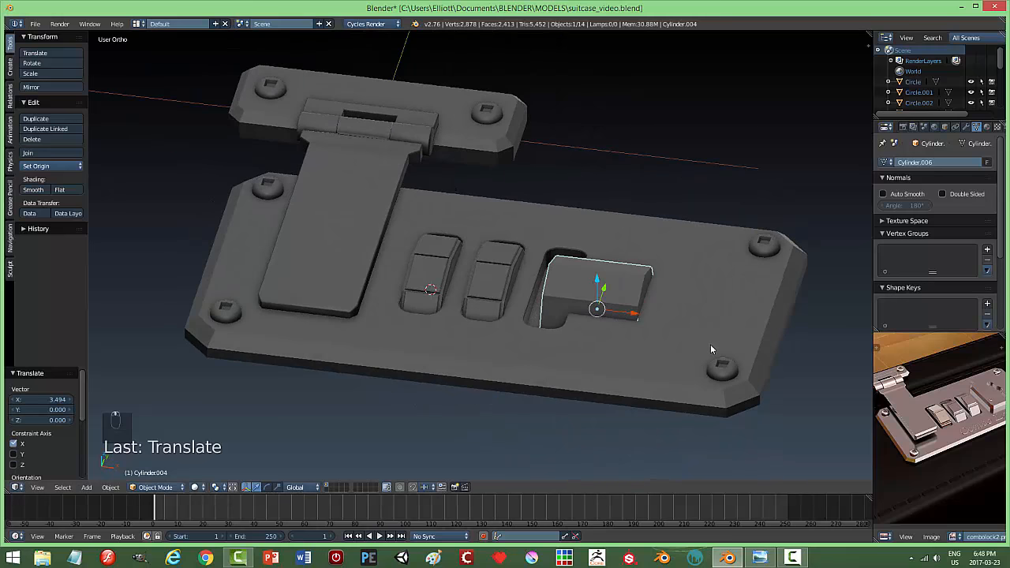
Scale the new cylinder down and move it about -0.857 along X over the third slot
key(s)
click(629, 319)
key(g)
key(x)
click(590, 311)
middle_drag(669, 297, 570, 283)
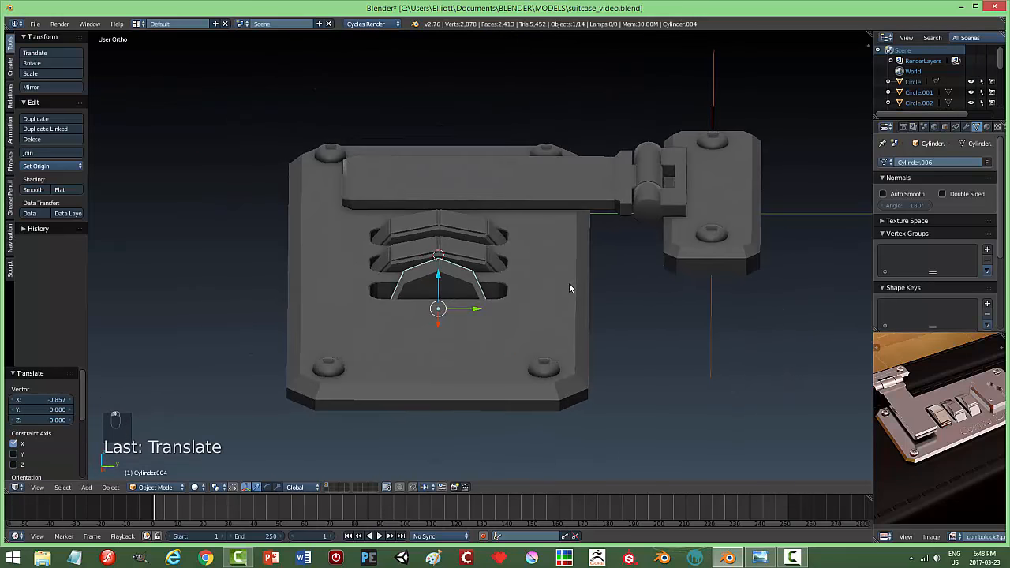
Enlarge the cylinder by about 1.447, lower it by about 0.719 along Z, and enlarge it again by about 1.139
key(s)
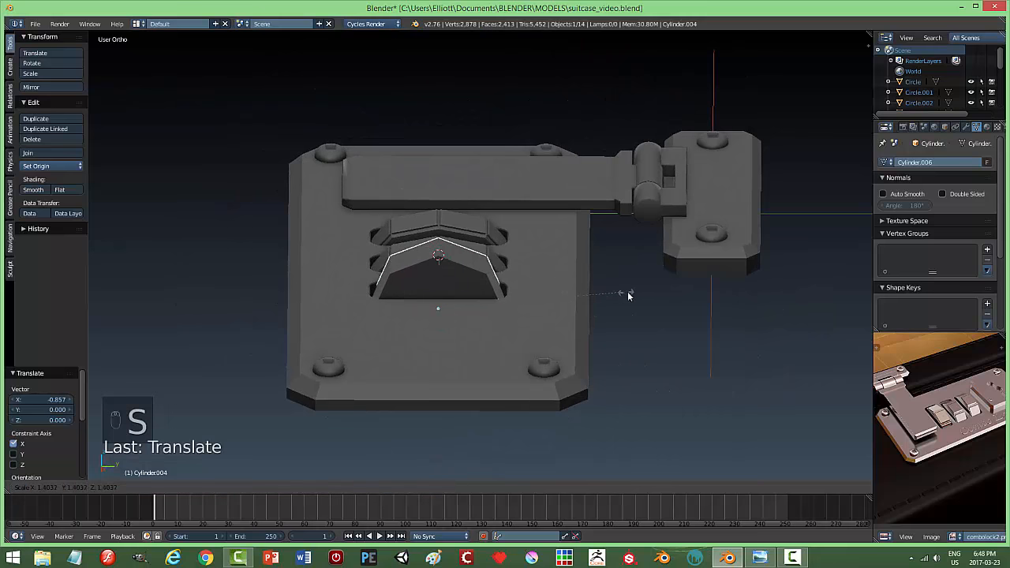
click(631, 296)
key(g)
key(z)
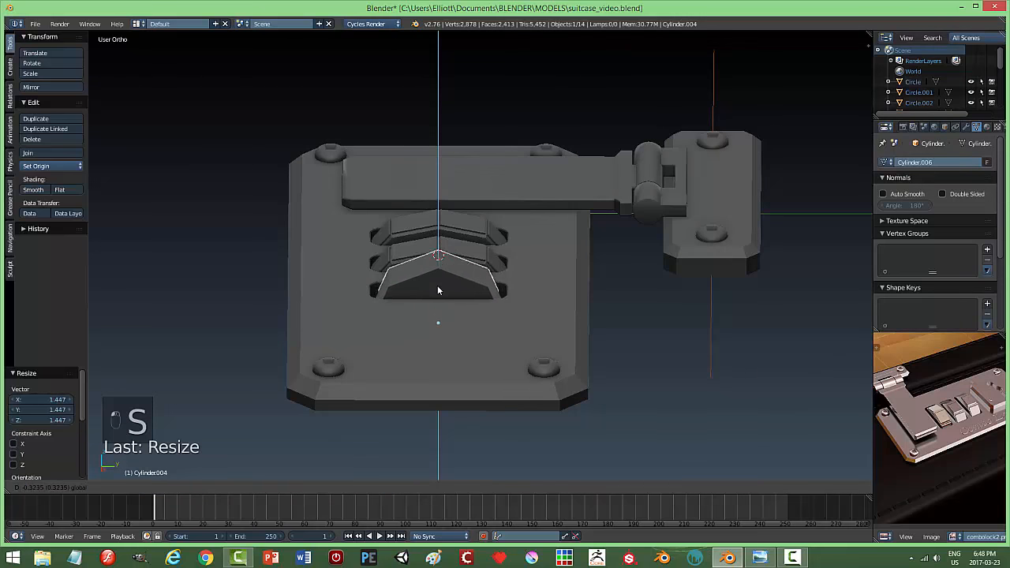
click(496, 303)
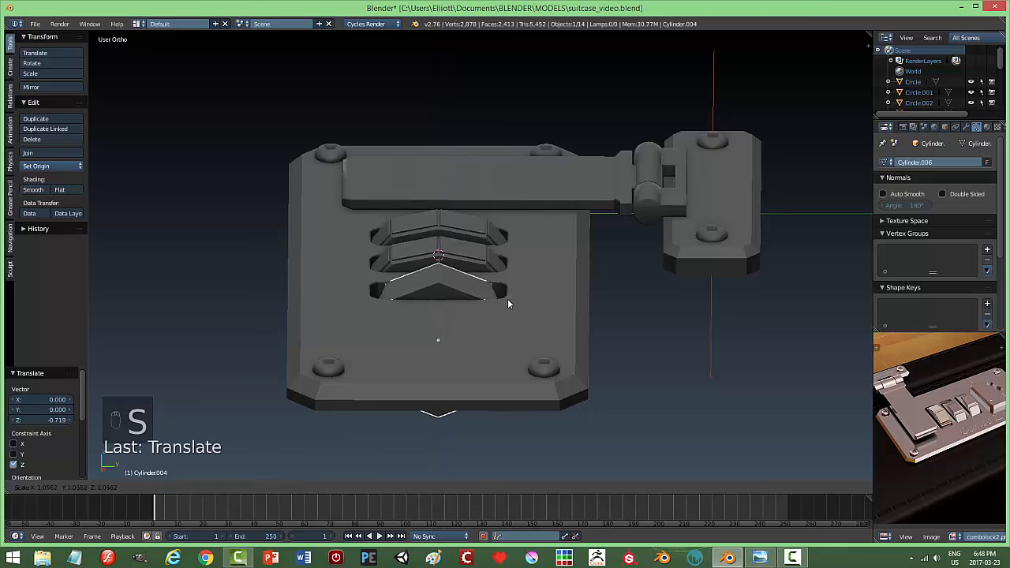
key(s)
click(519, 302)
Narrow the cylinder along X by about 0.679 to match the third slot's width
middle_drag(520, 302, 604, 349)
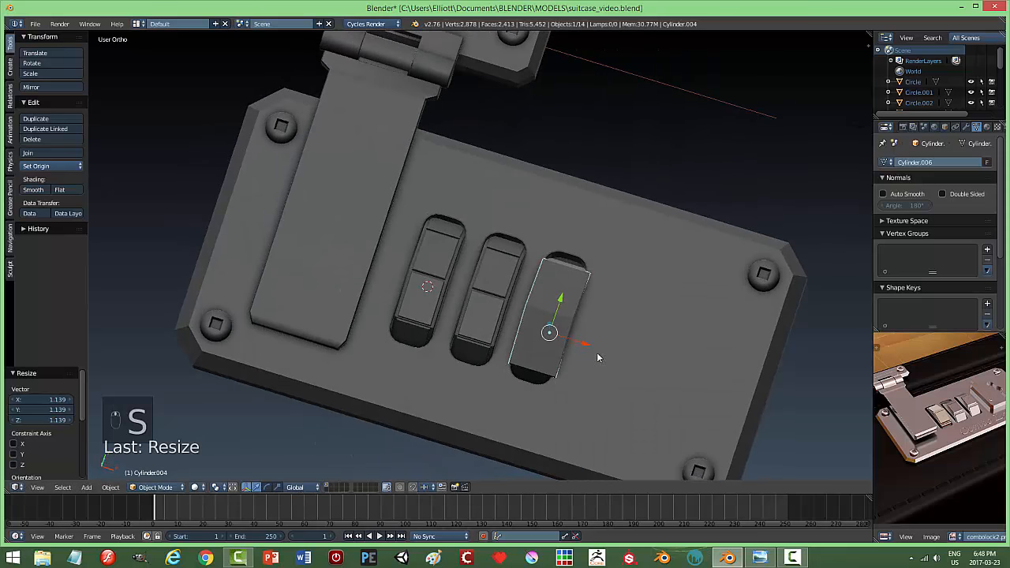
key(s)
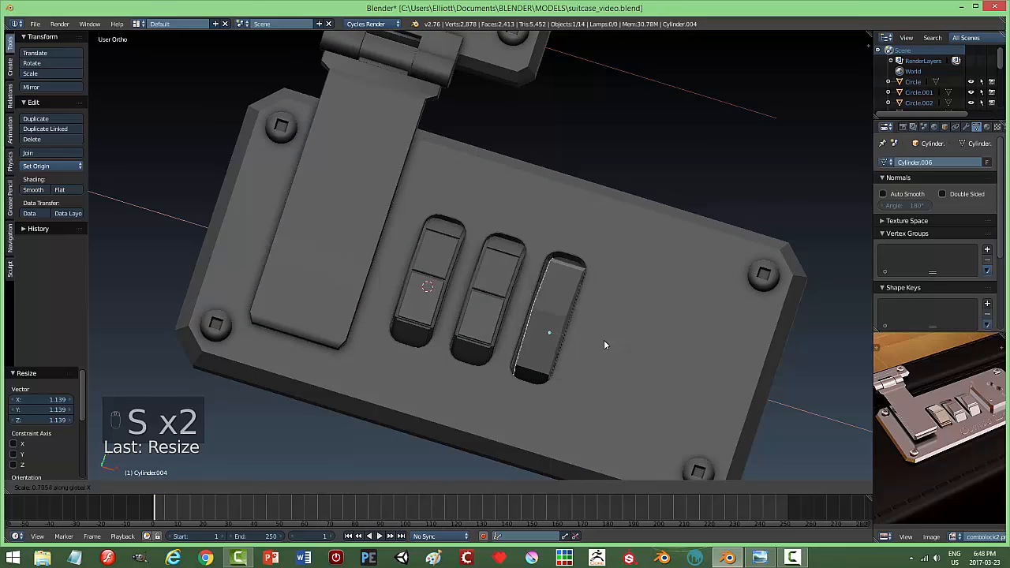
click(612, 341)
Raise the cylinder along Z through the plate and enlarge it uniformly to match the slot's length
middle_drag(612, 341, 520, 312)
key(s)
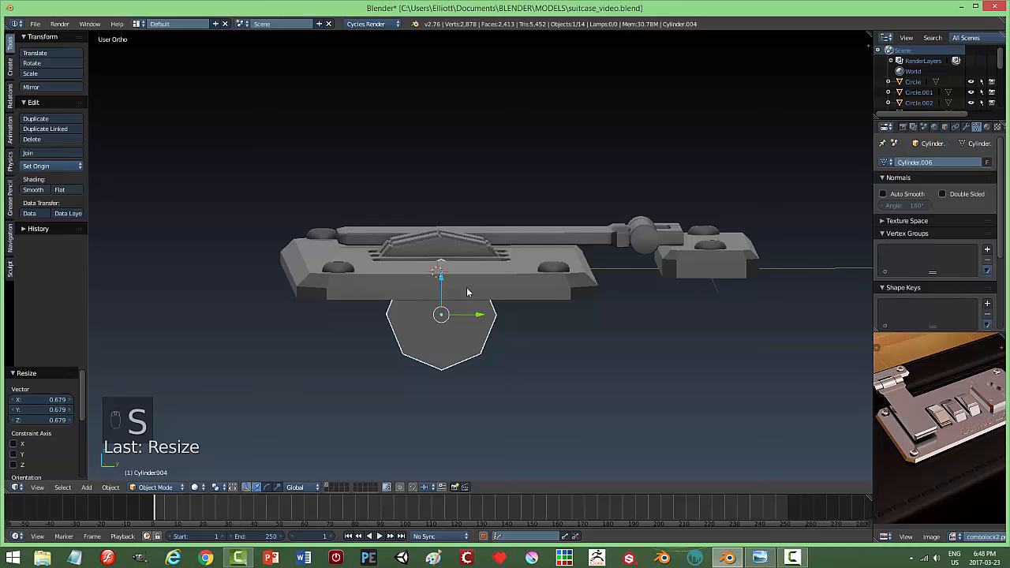
drag(442, 283, 444, 252)
middle_drag(513, 265, 536, 314)
key(s)
click(599, 330)
Widen the cylinder along X by about 1.217 and raise it by about 0.306 along Z
key(s)
key(x)
click(649, 368)
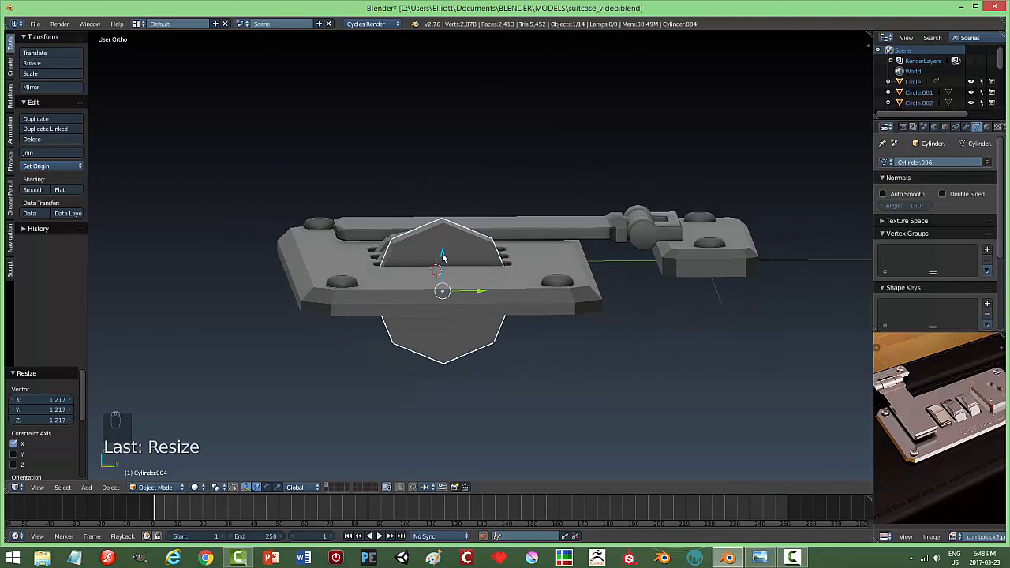
drag(443, 257, 444, 241)
middle_drag(444, 241, 497, 273)
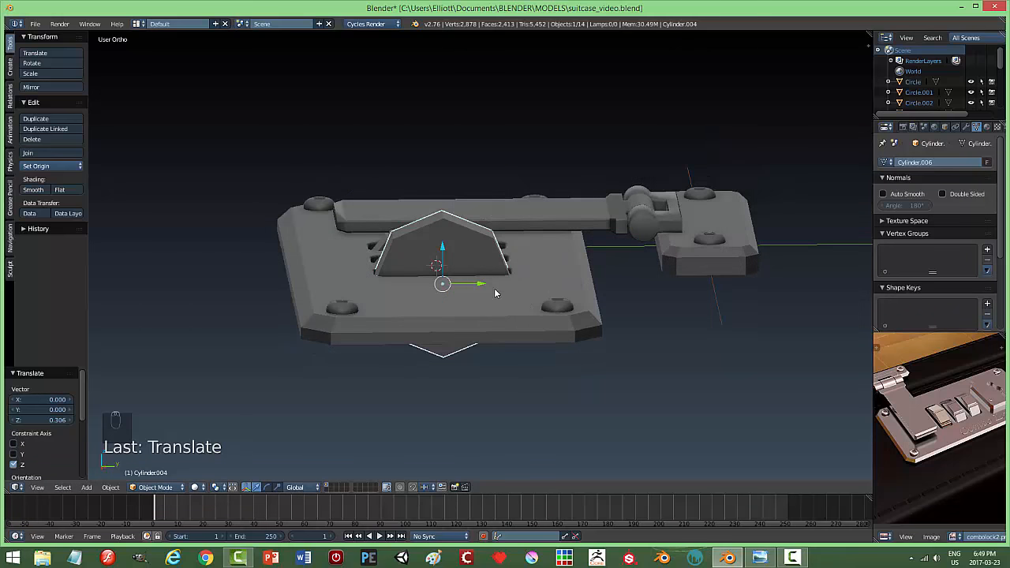
Rotate the cylinder about 26.379° around X and place a duplicate about 3.505 farther along X
key(r)
key(x)
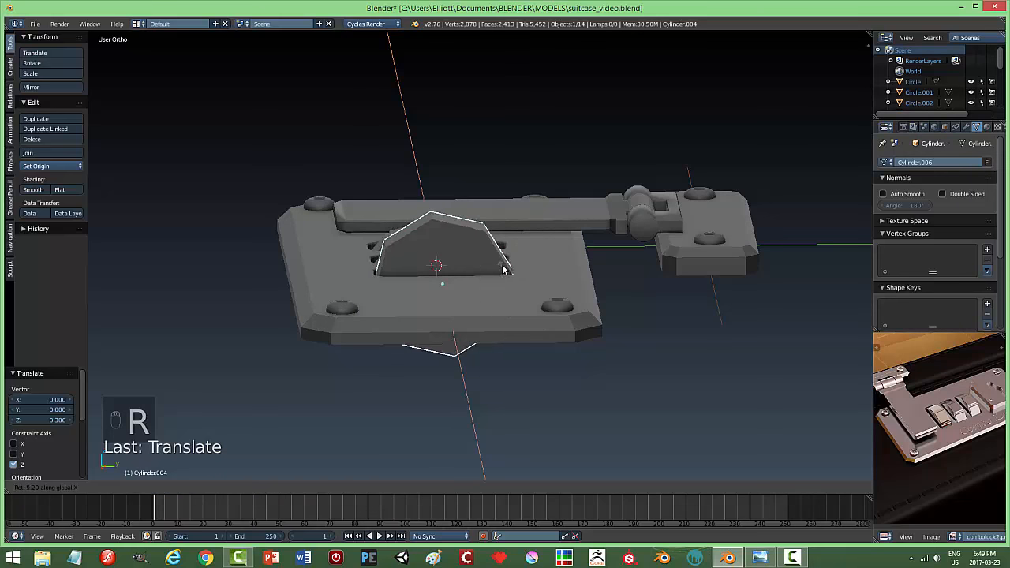
click(477, 286)
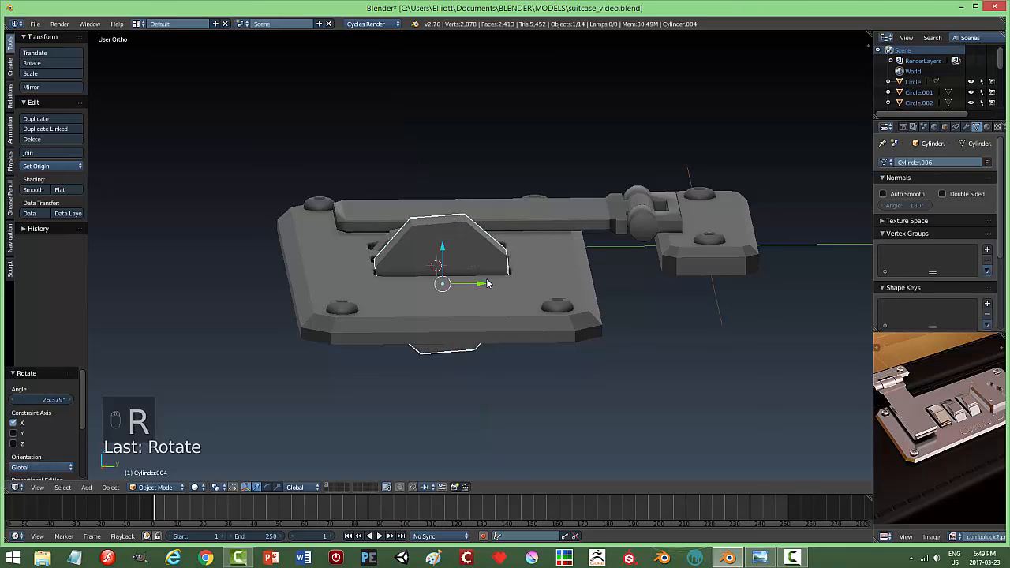
key(shift+d)
middle_drag(476, 295, 572, 323)
drag(581, 313, 731, 350)
middle_drag(633, 349, 451, 269)
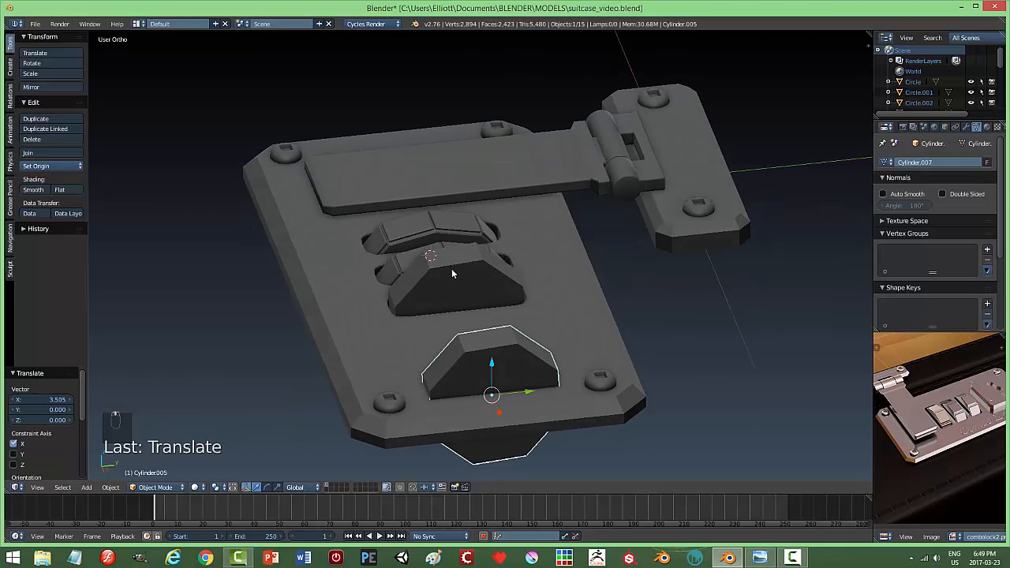
right_click(451, 269)
key(s)
key(z)
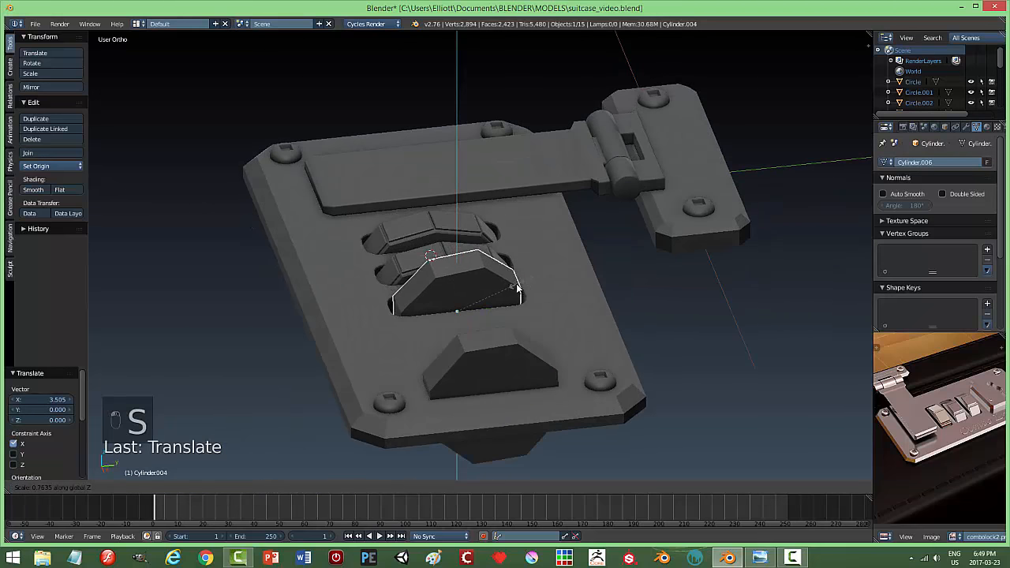
right_click(515, 293)
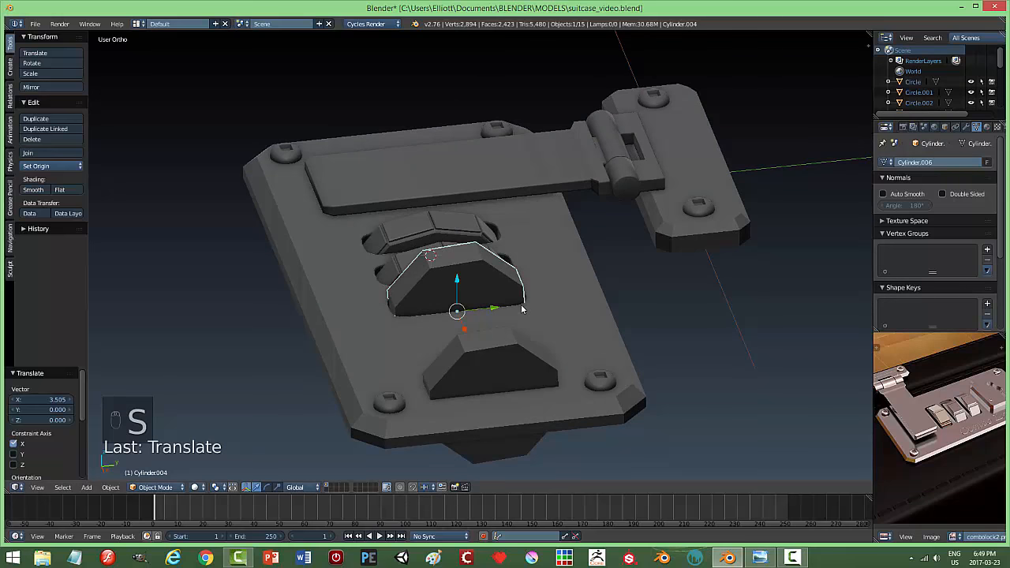
middle_drag(522, 309, 502, 298)
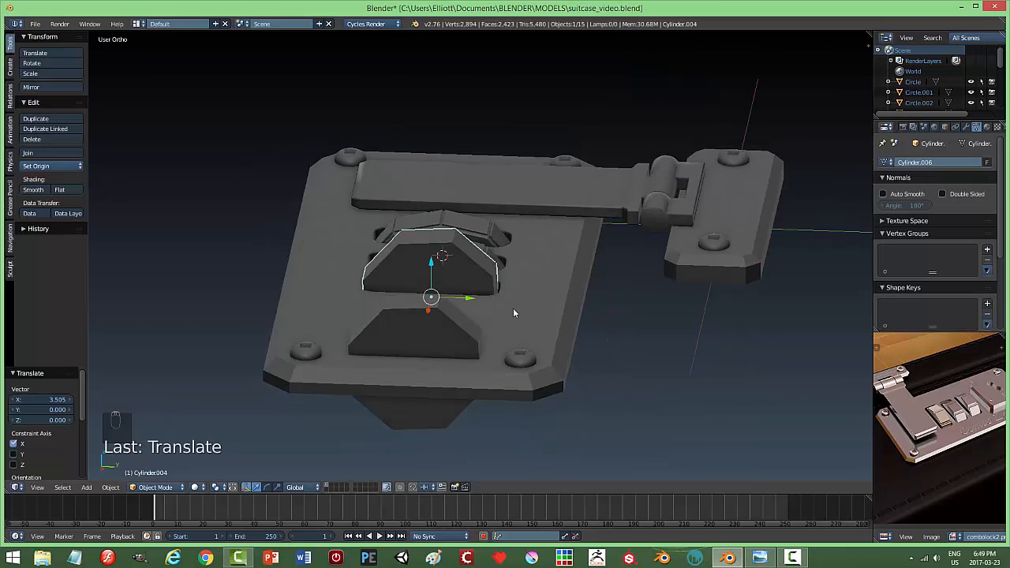
key(s)
key(shift+x)
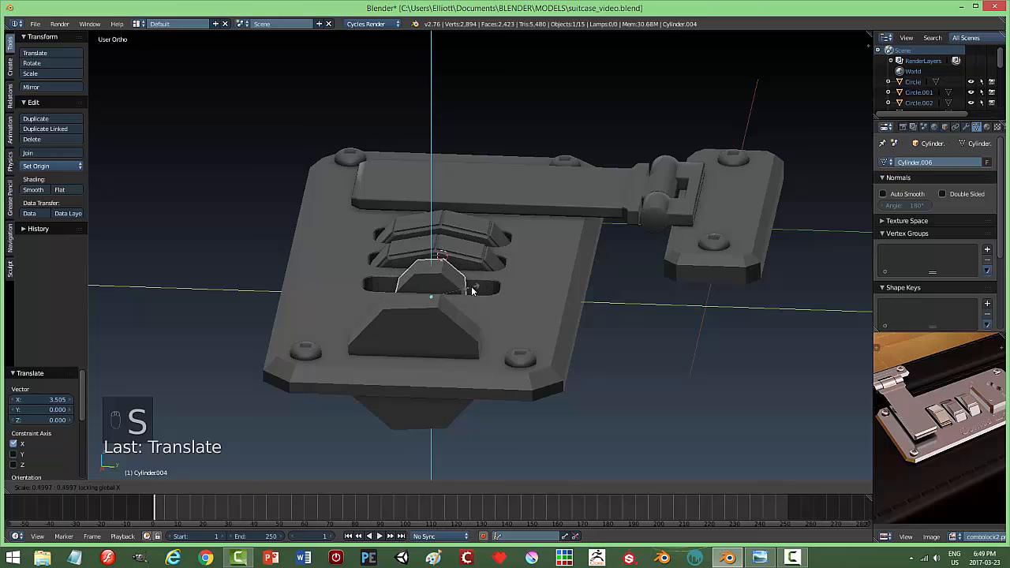
right_click(473, 292)
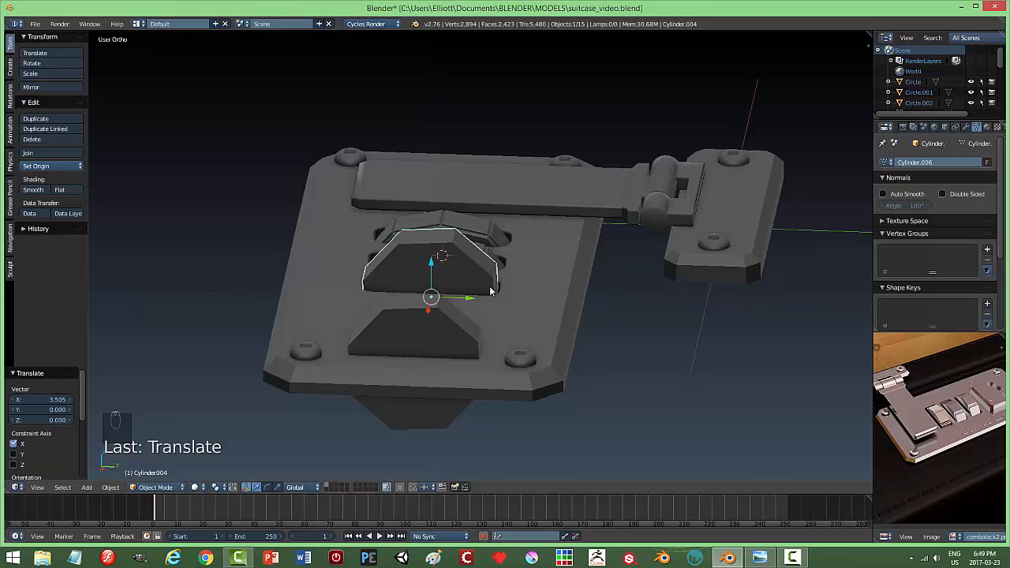
key(s)
right_click(468, 292)
Delete the unfinished cylinder in the third slot and its duplicate near the plate's end
middle_drag(467, 292, 562, 300)
key(x)
click(553, 290)
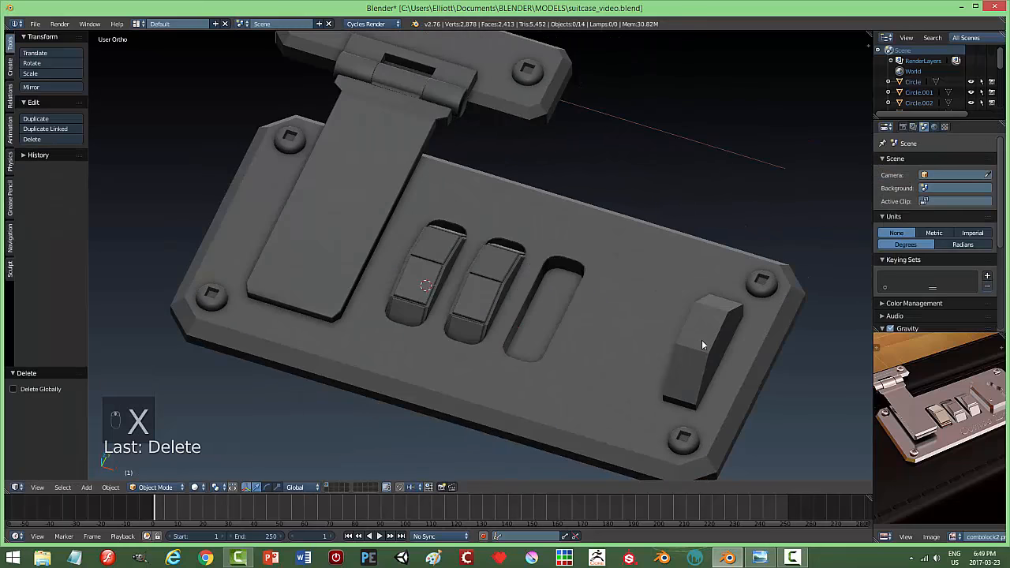
key(x)
click(679, 338)
Duplicate the second slot's number dial into the empty third slot and save the file
right_click(505, 300)
middle_drag(539, 328, 562, 341)
key(shift+d)
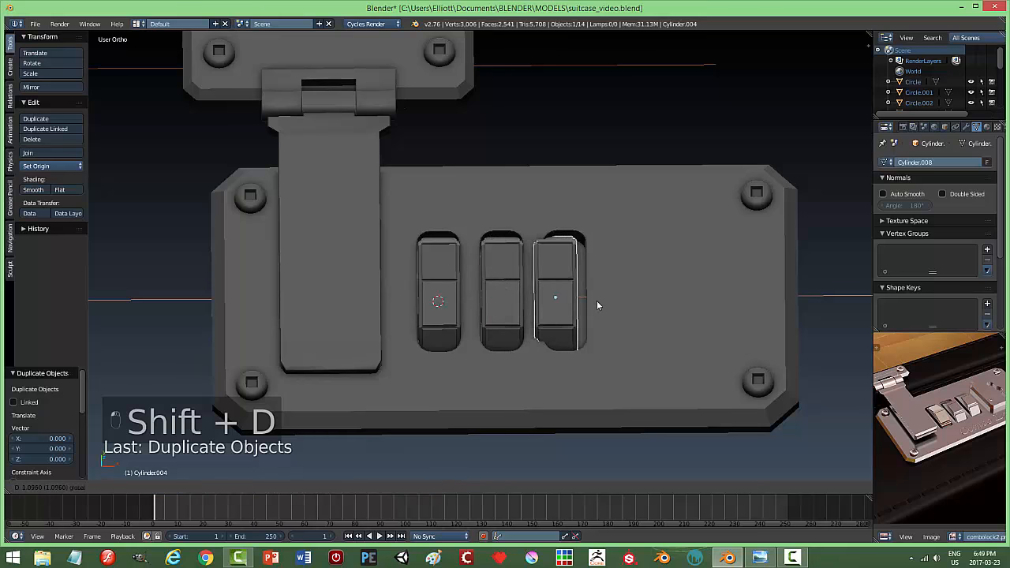
click(603, 302)
middle_drag(621, 313, 604, 366)
key(a)
scroll(591, 349, down, 3)
key(ctrl+s)
Snap the 3D cursor to the base plate's origin and add a plane there
right_click(573, 314)
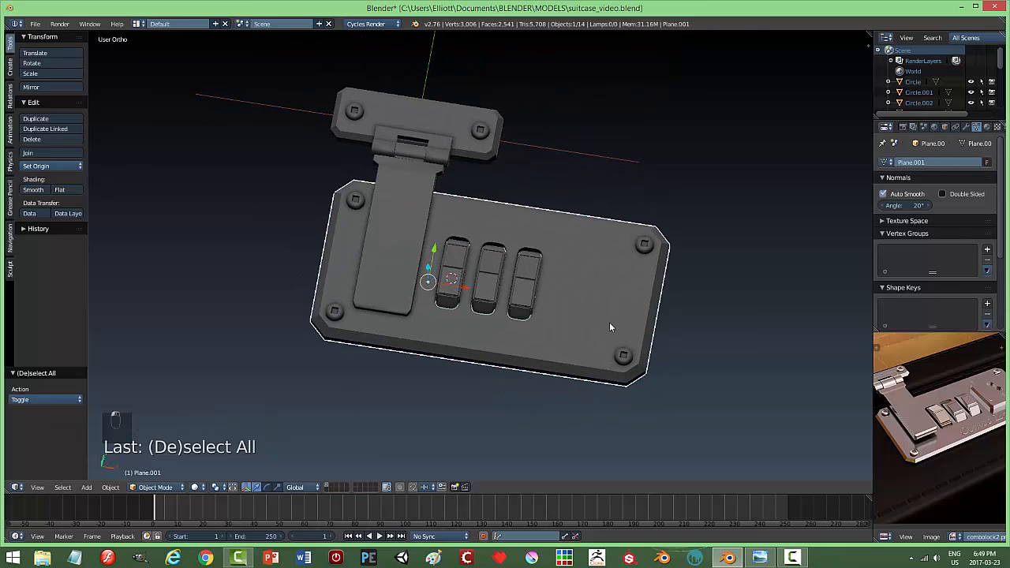
middle_drag(609, 322, 597, 280)
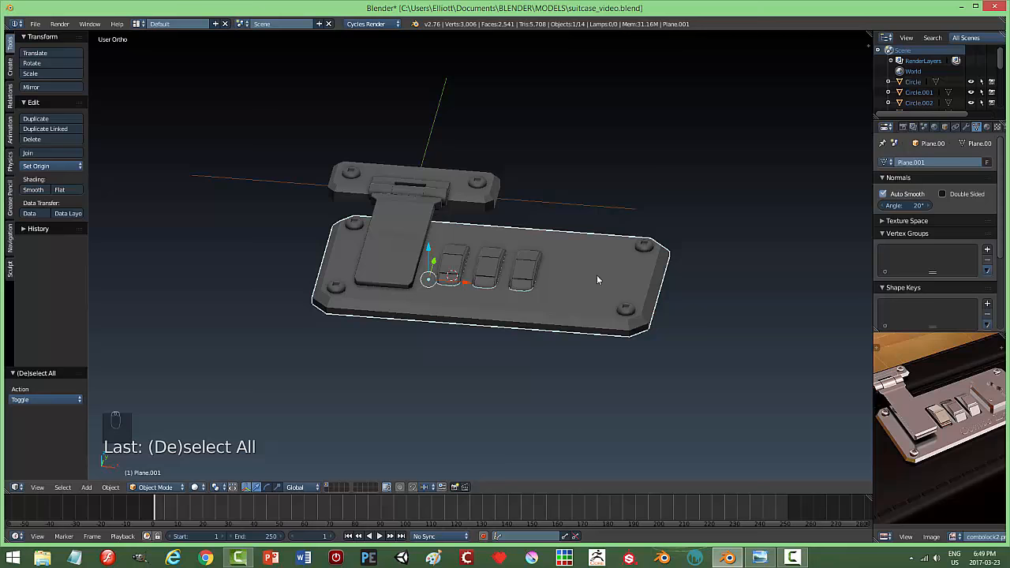
key(shift+s)
click(598, 279)
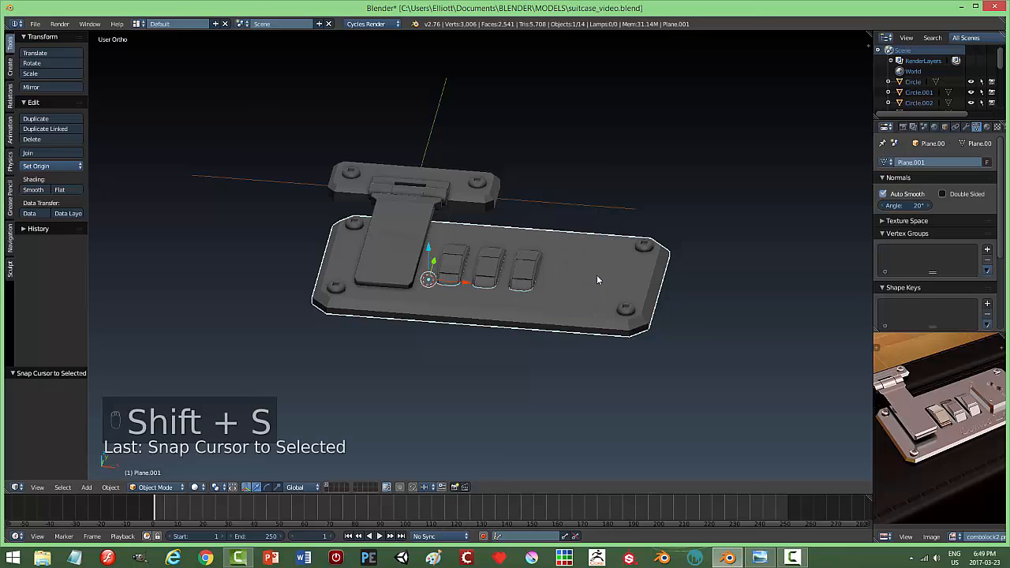
key(shift+a)
mouse_move(597, 274)
click(647, 278)
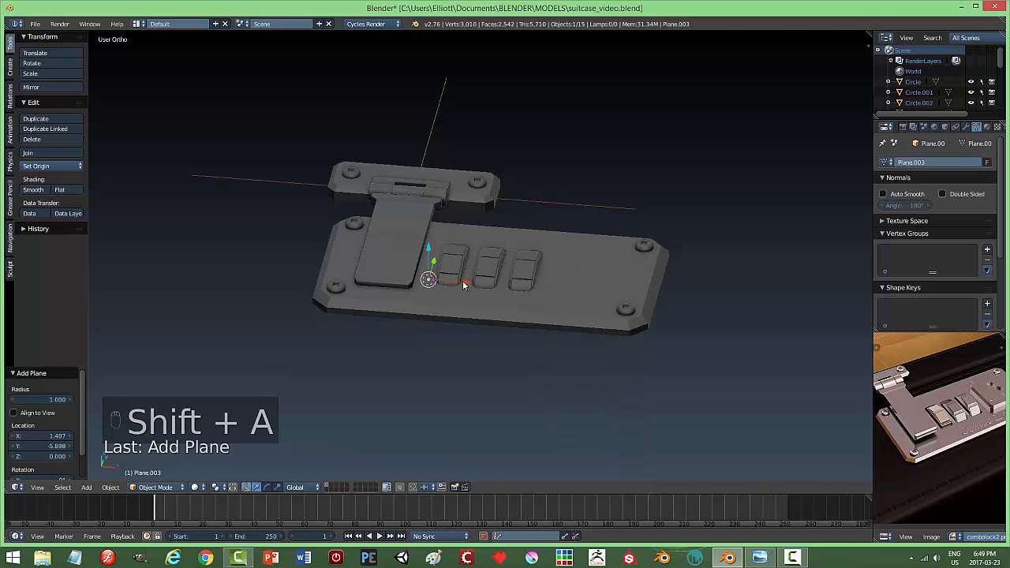
Move the plane along X to the free area beyond the third dial and raise it about 0.920 along Z
key(g)
key(x)
click(617, 296)
key(g)
key(z)
click(587, 241)
middle_drag(587, 241, 708, 307)
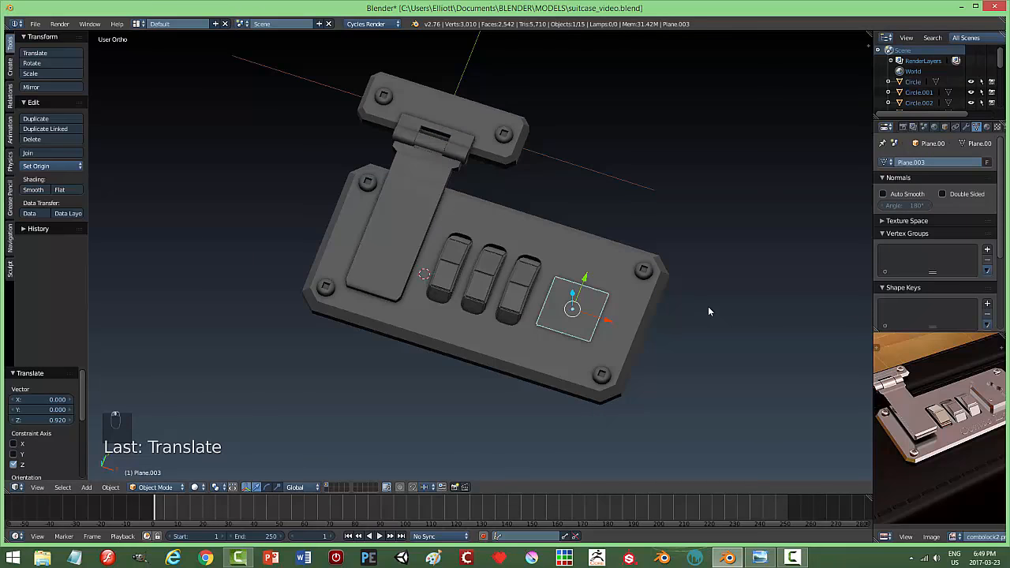
Enlarge the plane uniformly and position it between the third dial and the end screws, moving it about 0.188 along Y
key(KP_7)
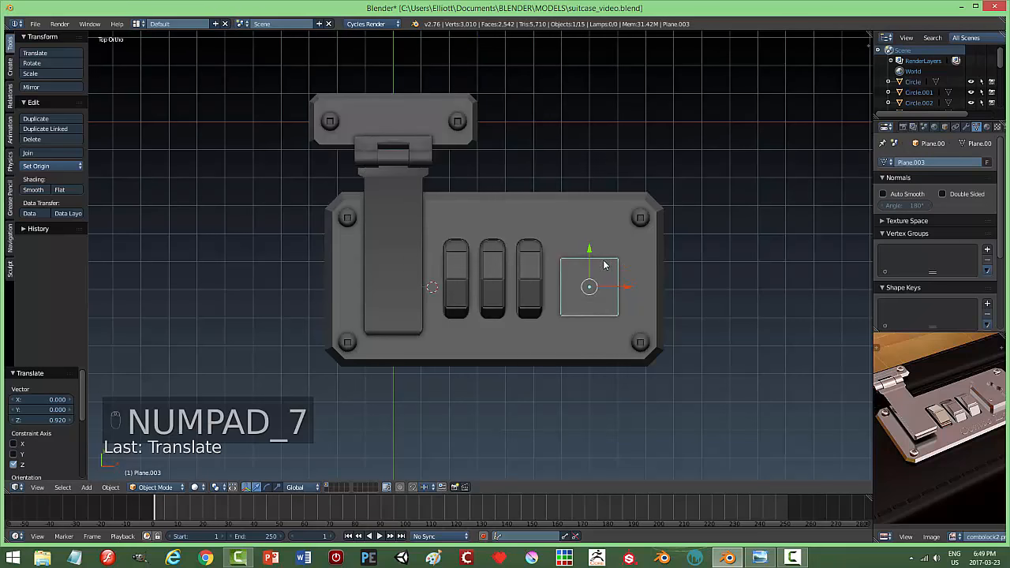
drag(588, 251, 589, 242)
key(s)
click(712, 272)
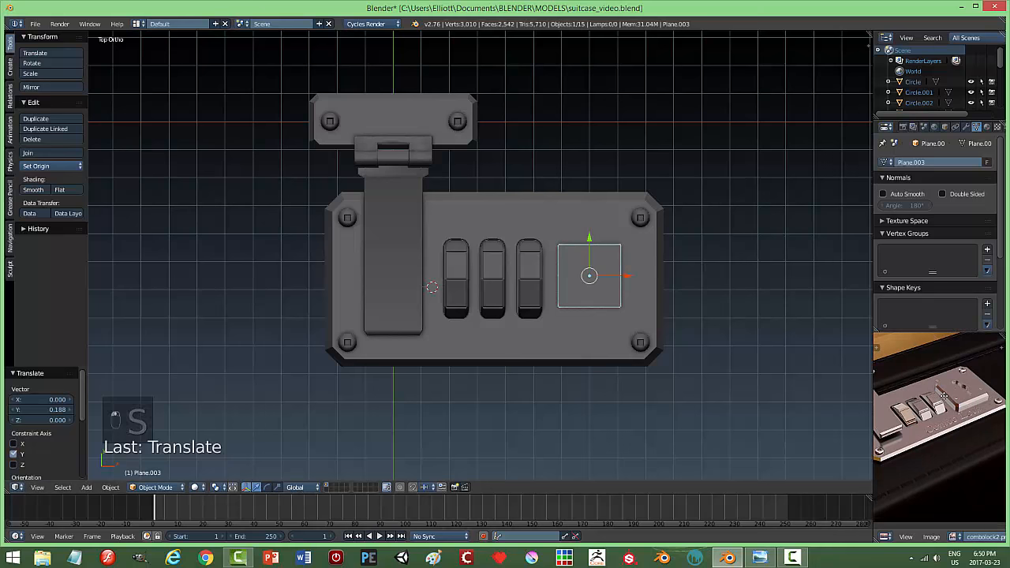
scroll(713, 320, up, 1)
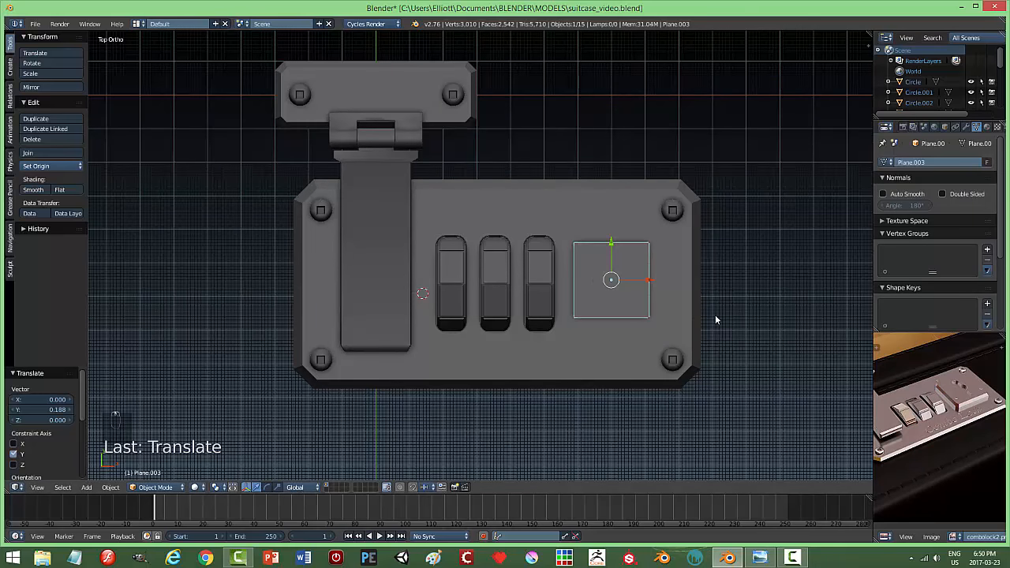
key(s)
click(717, 319)
drag(646, 282, 653, 284)
Extrude the plane upward by about 0.922 into a block and return to Object Mode
middle_drag(662, 342, 636, 252)
key(Tab)
key(e)
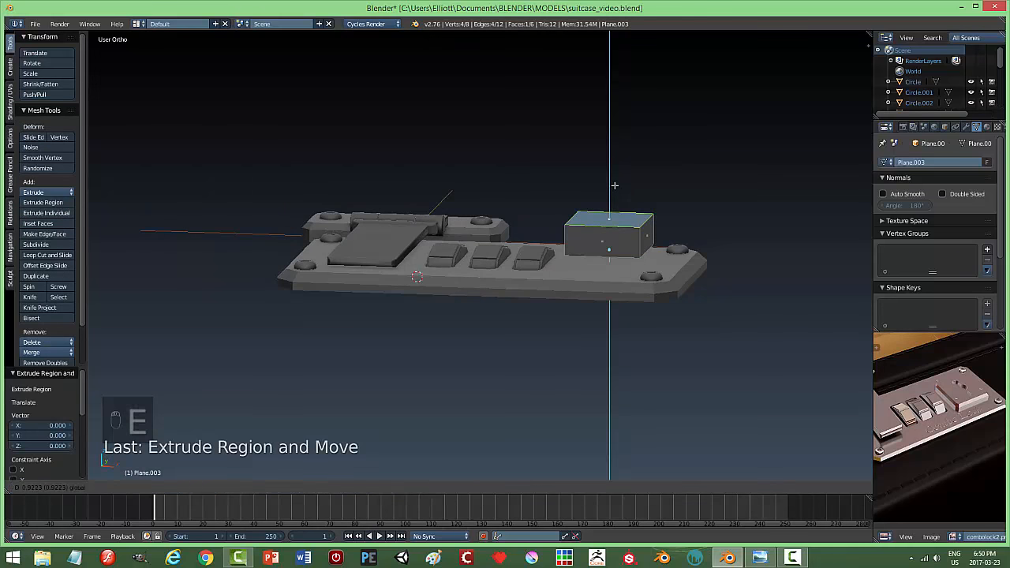
click(614, 185)
key(a)
key(Tab)
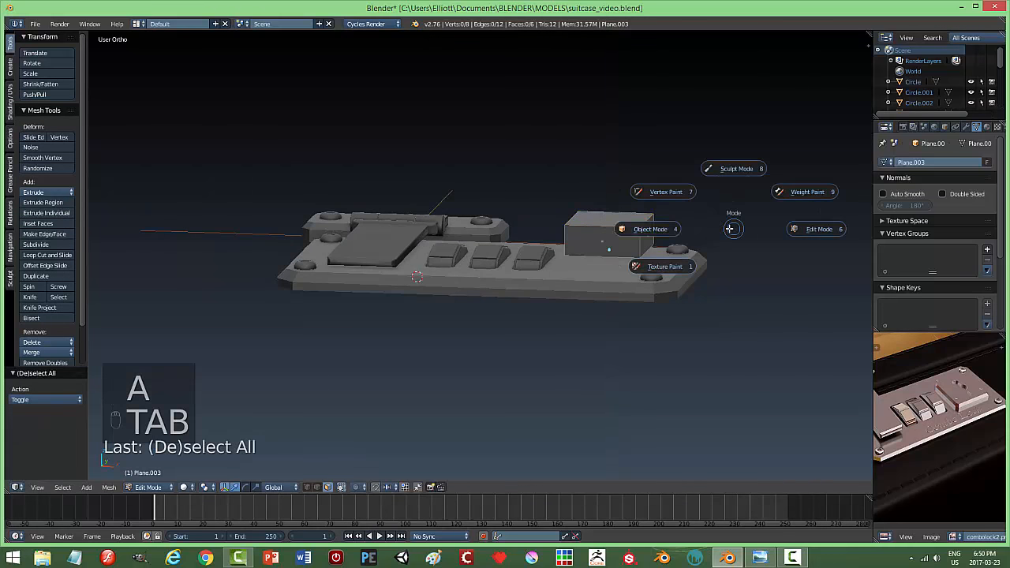
click(652, 229)
Apply the block's rotation and scale
click(110, 487)
mouse_move(134, 407)
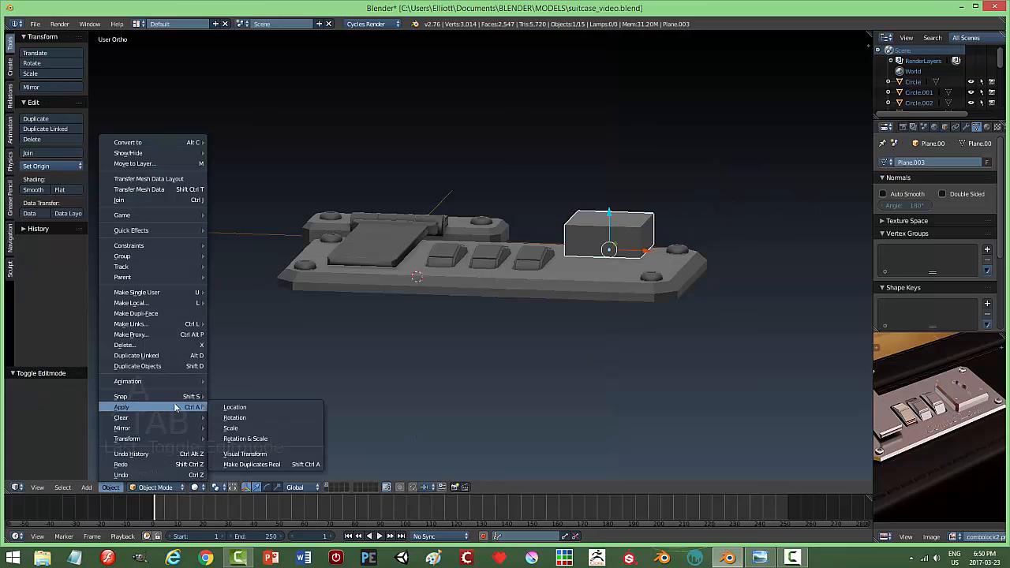
click(255, 436)
Bevel the block's four vertical corner edges by about 0.307 with one segment
middle_drag(614, 308, 672, 311)
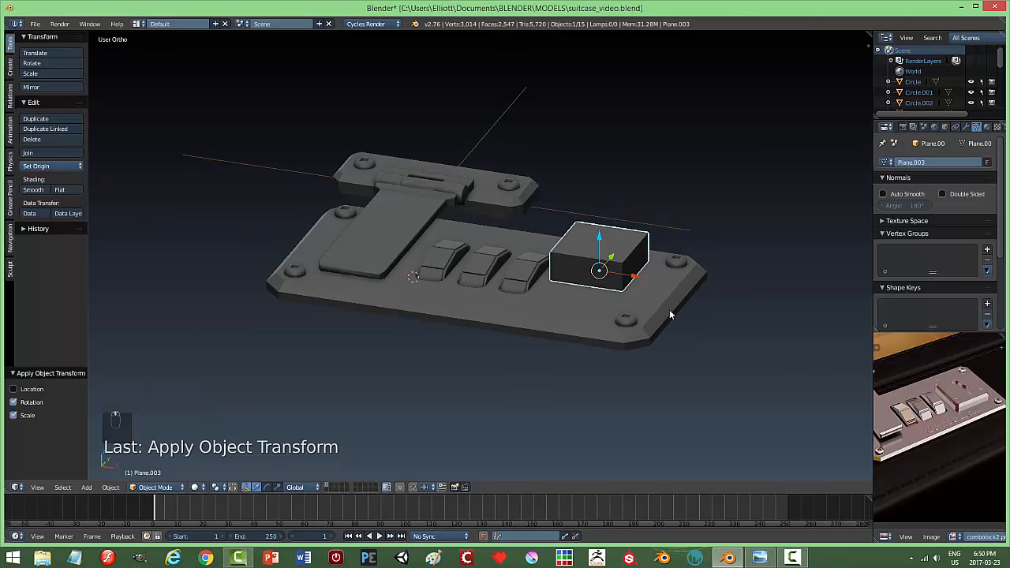
key(Tab)
click(679, 313)
key(ctrl+Tab)
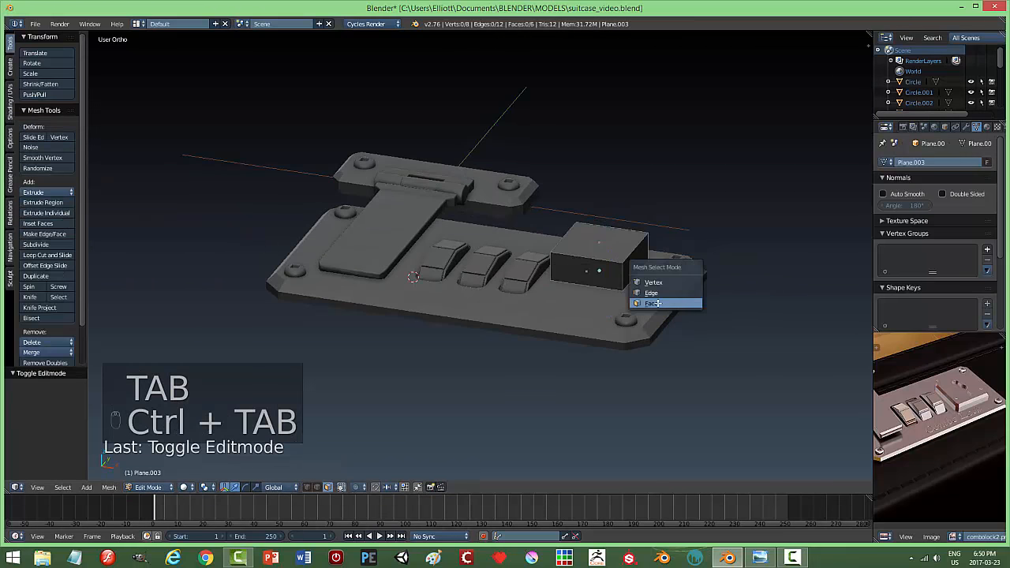
click(660, 293)
right_click(625, 274)
shift+right_click(550, 266)
middle_drag(713, 287, 503, 293)
shift+right_click(503, 293)
middle_drag(613, 303, 480, 302)
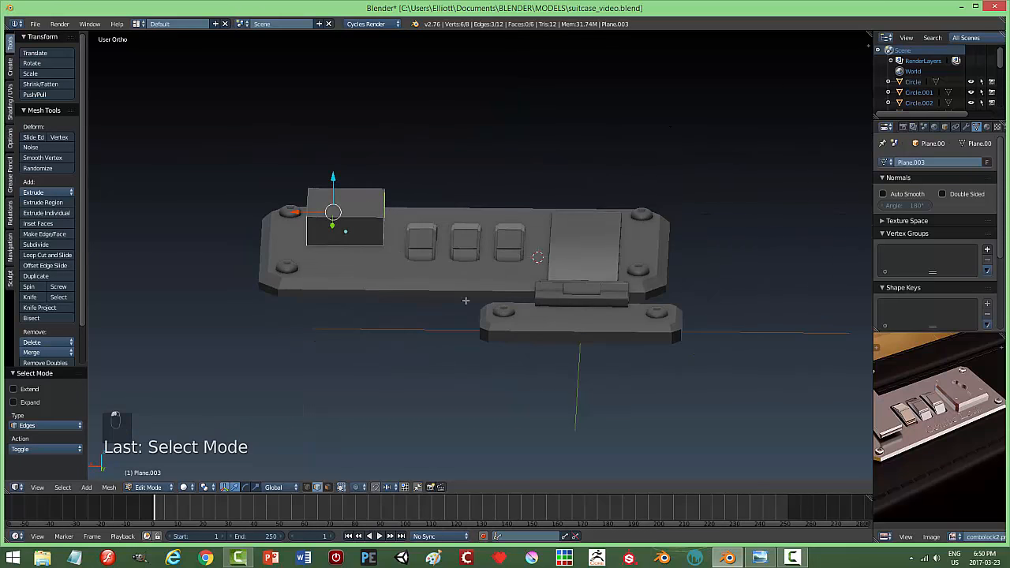
shift+right_click(383, 231)
key(ctrl+b)
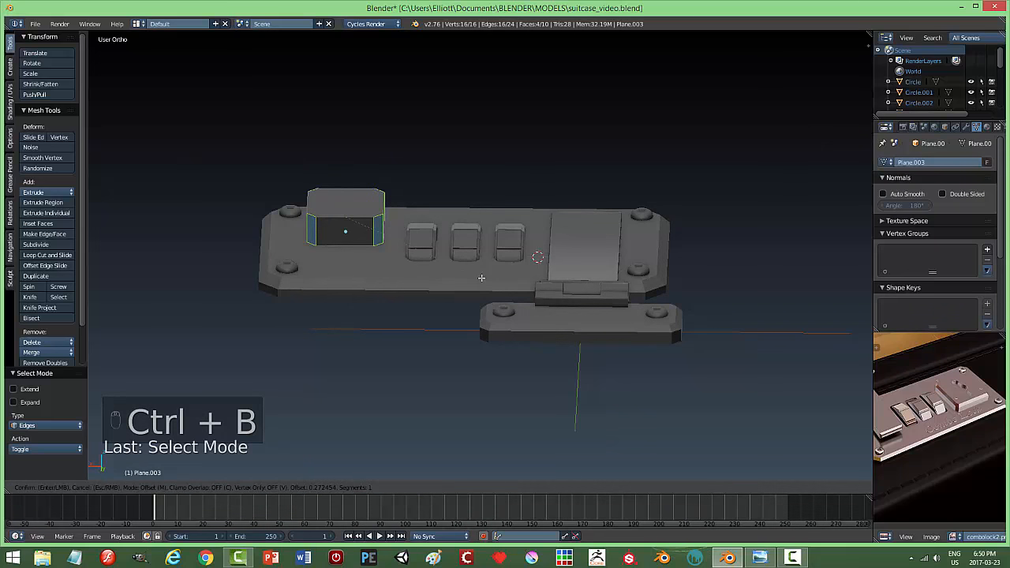
click(483, 278)
Bevel the edge loop around the block's top face by about 0.184 with one segment
middle_drag(490, 278, 513, 316)
right_click(364, 253)
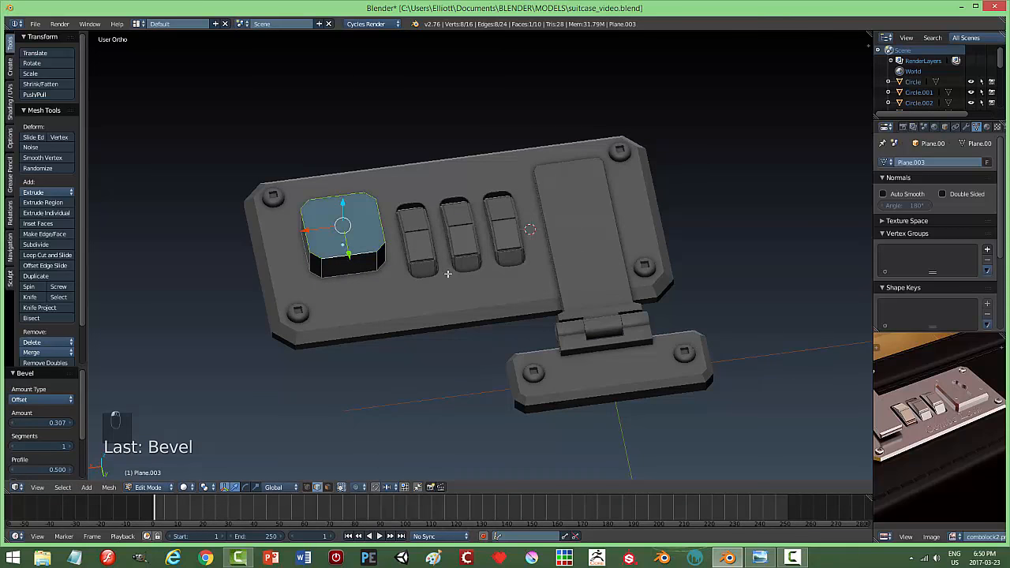
key(ctrl+b)
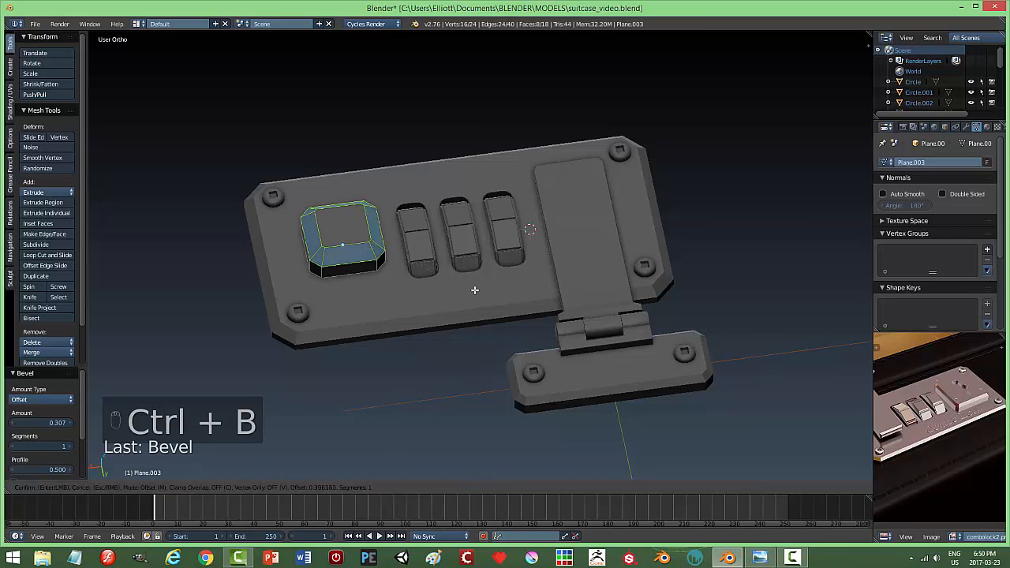
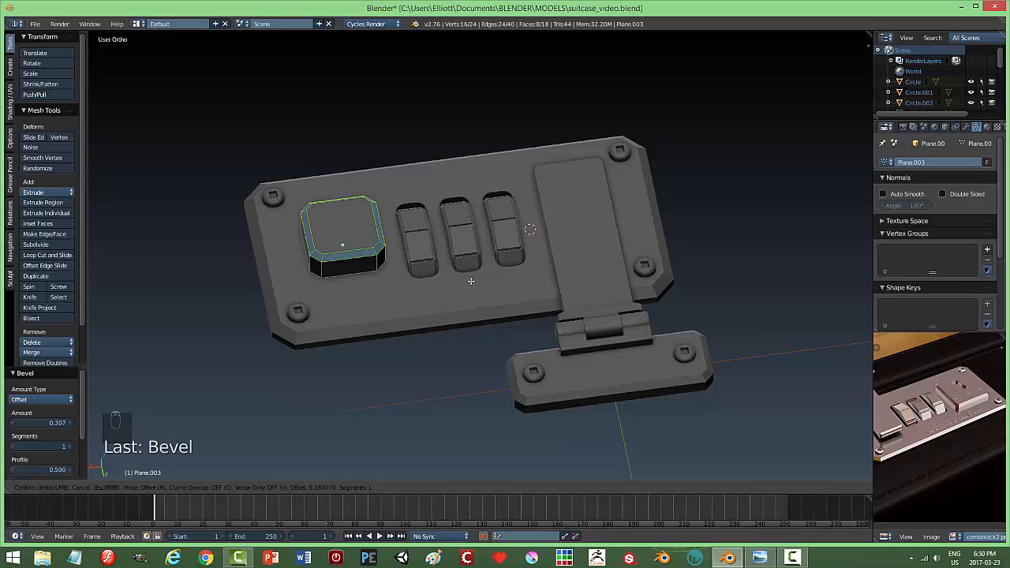
click(471, 281)
key(a)
Delete the block's bottom face in face select mode
middle_drag(408, 307, 406, 257)
middle_drag(415, 292, 411, 266)
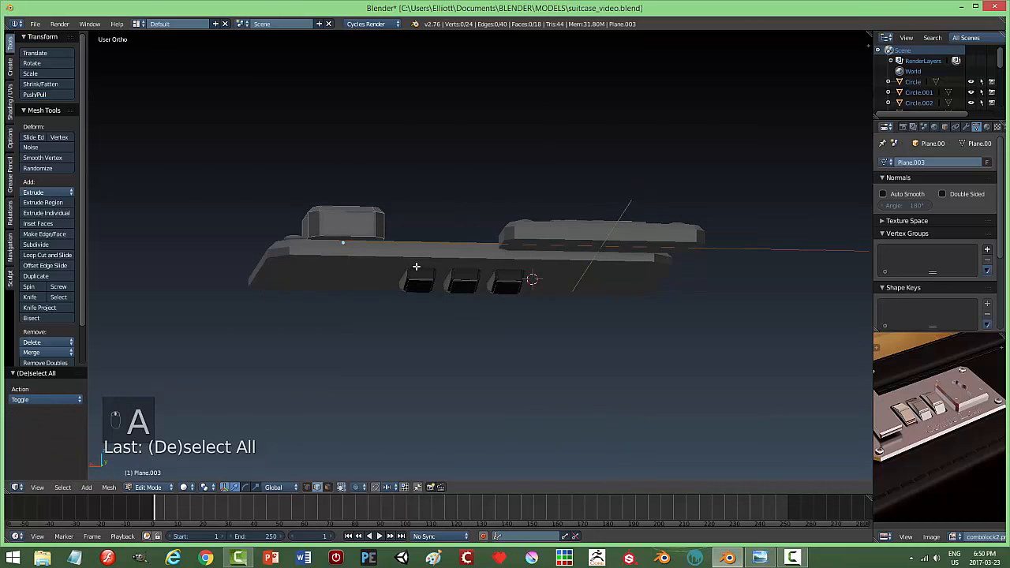
key(Tab)
key(Tab)
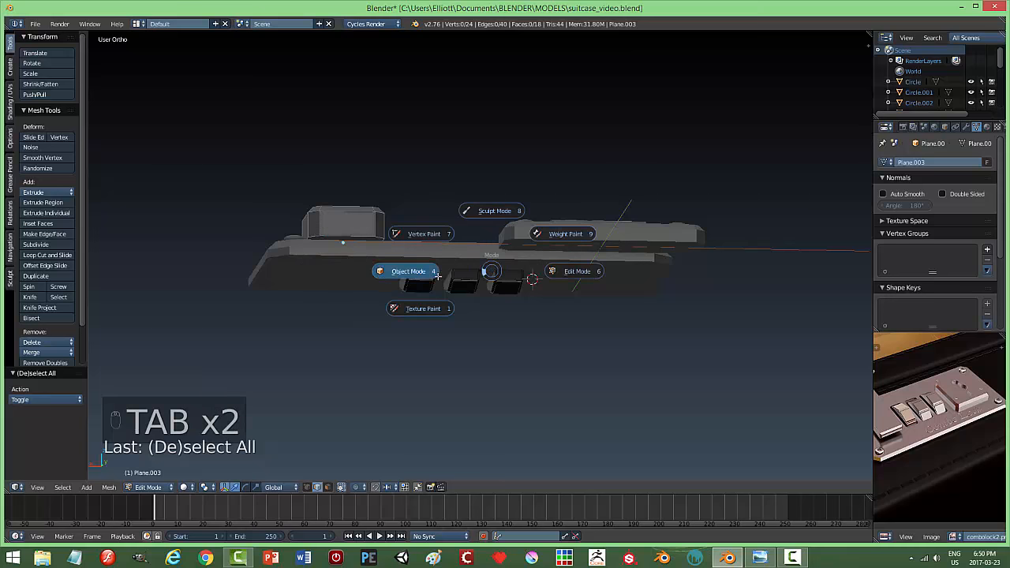
key(ctrl+Tab)
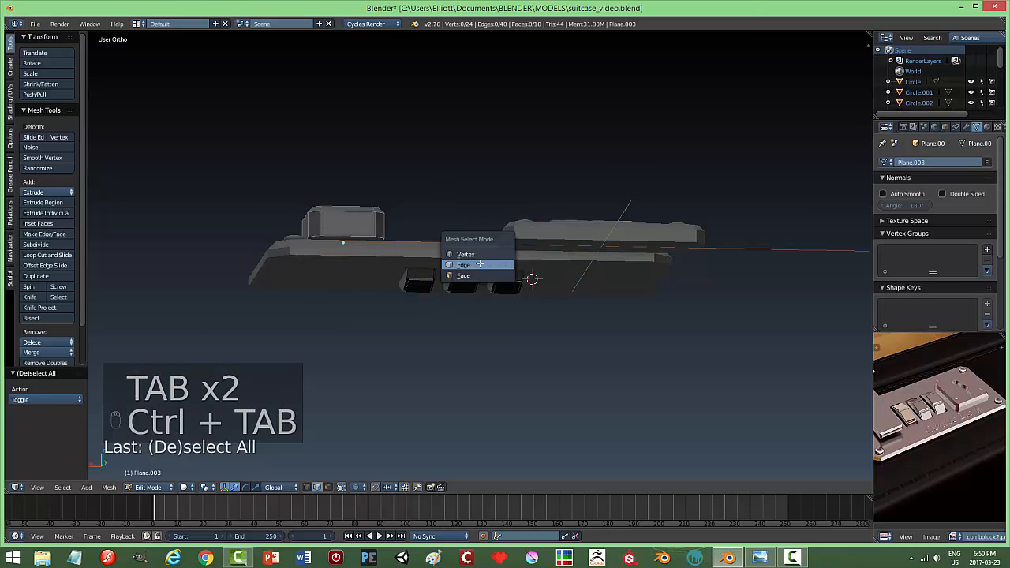
click(480, 272)
right_click(373, 242)
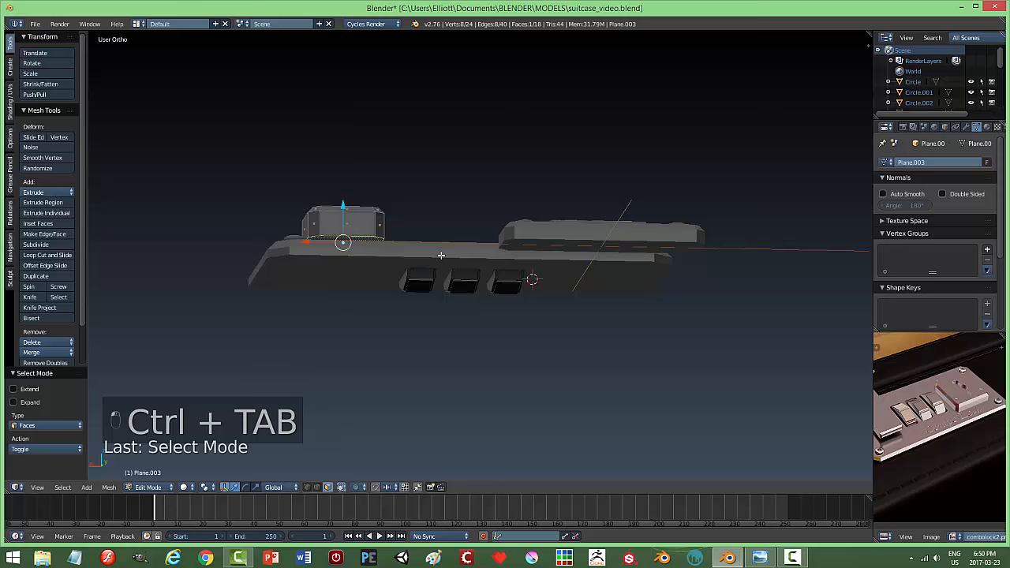
key(x)
click(427, 195)
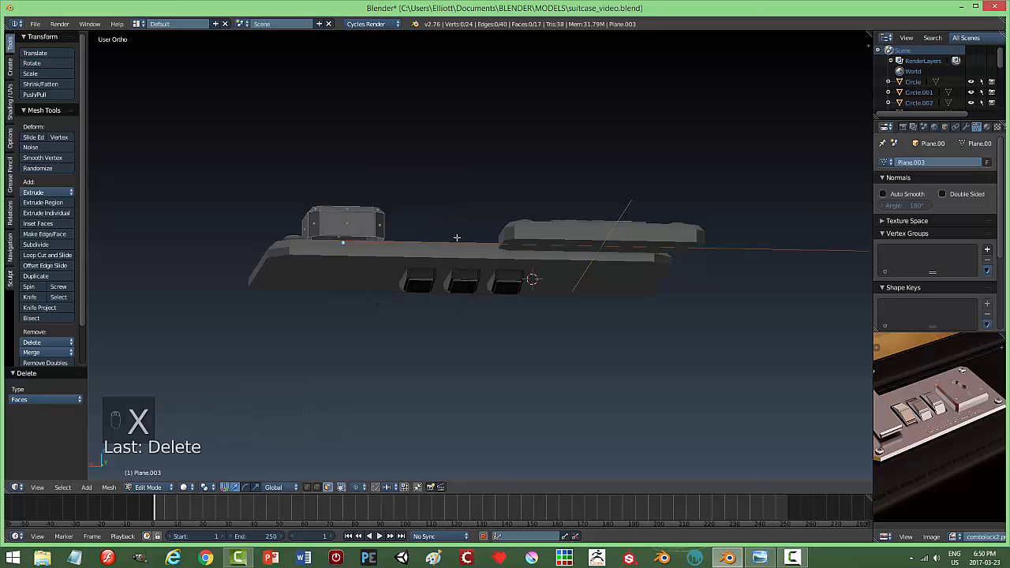
key(a)
Return to Object Mode and lower the block about 0.471 along Z into the plate
key(Tab)
click(372, 235)
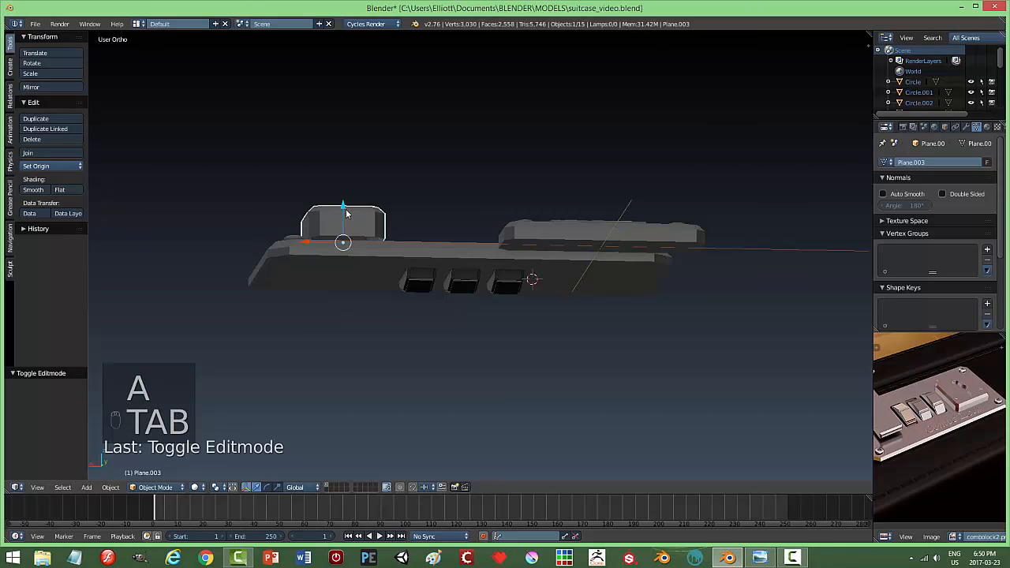
middle_drag(390, 275, 393, 290)
drag(347, 209, 348, 226)
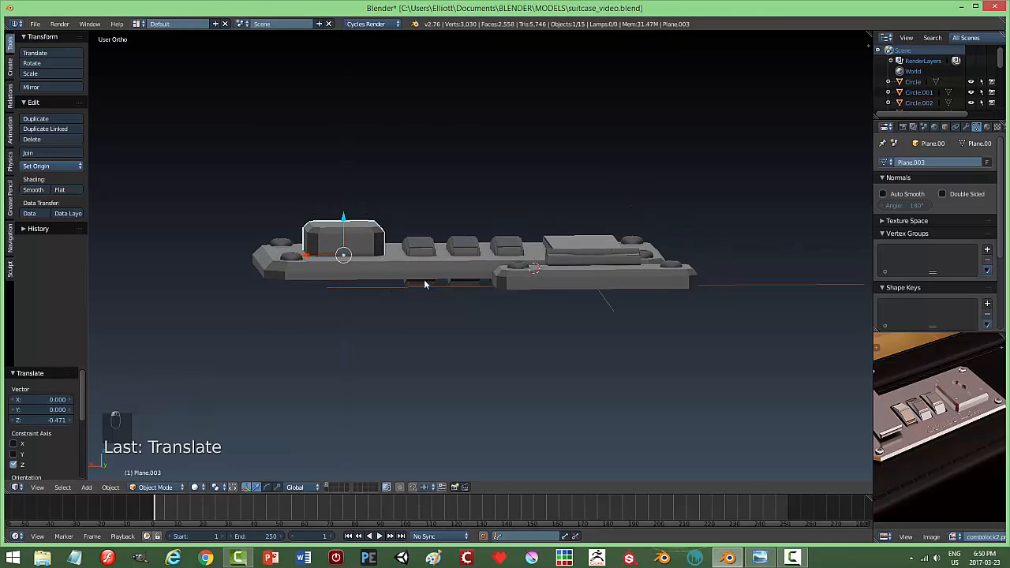
Raise the block along Z until it sits clear above the plate
middle_drag(403, 291, 622, 293)
drag(615, 230, 617, 215)
shift+middle_drag(652, 284, 567, 292)
In edge select mode, raise the block's bottom edge loop slightly along Z to shorten its sides
key(Tab)
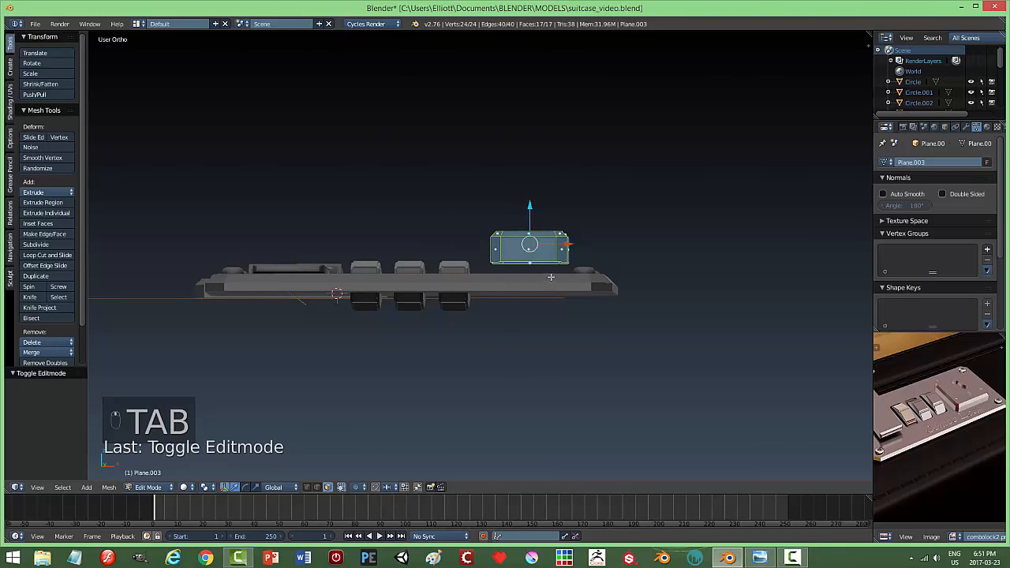
key(a)
key(a)
key(ctrl+Tab)
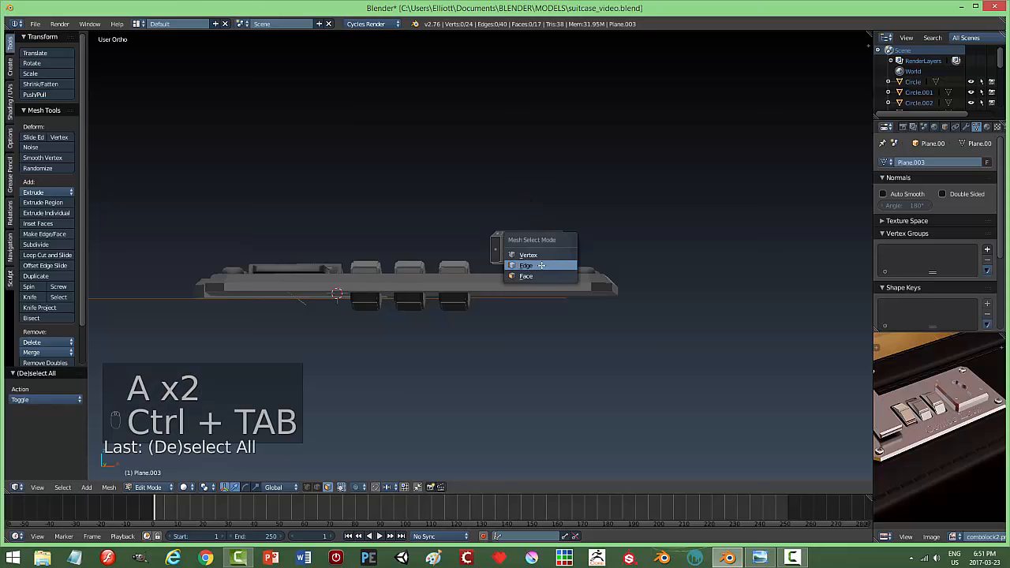
click(538, 262)
alt+right_click(538, 263)
middle_drag(612, 270, 530, 274)
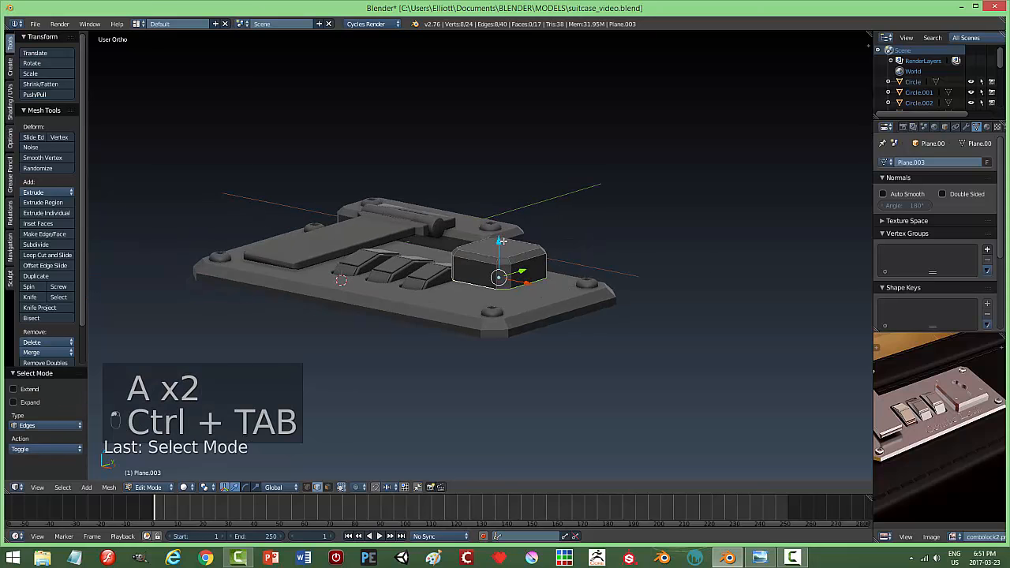
drag(501, 241, 500, 239)
key(a)
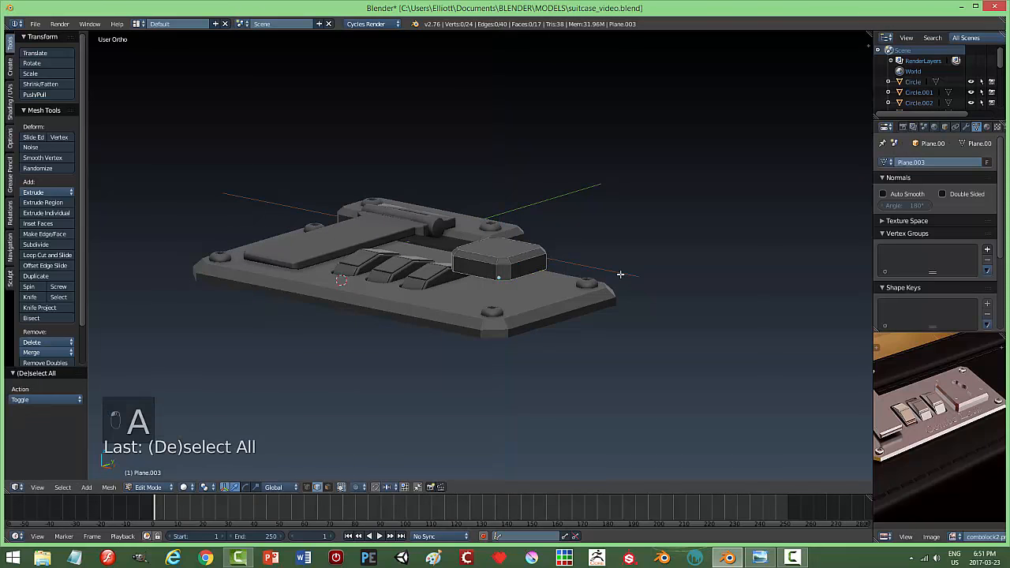
Return to Object Mode and set the block's origin to its geometry
key(Tab)
click(570, 276)
click(38, 166)
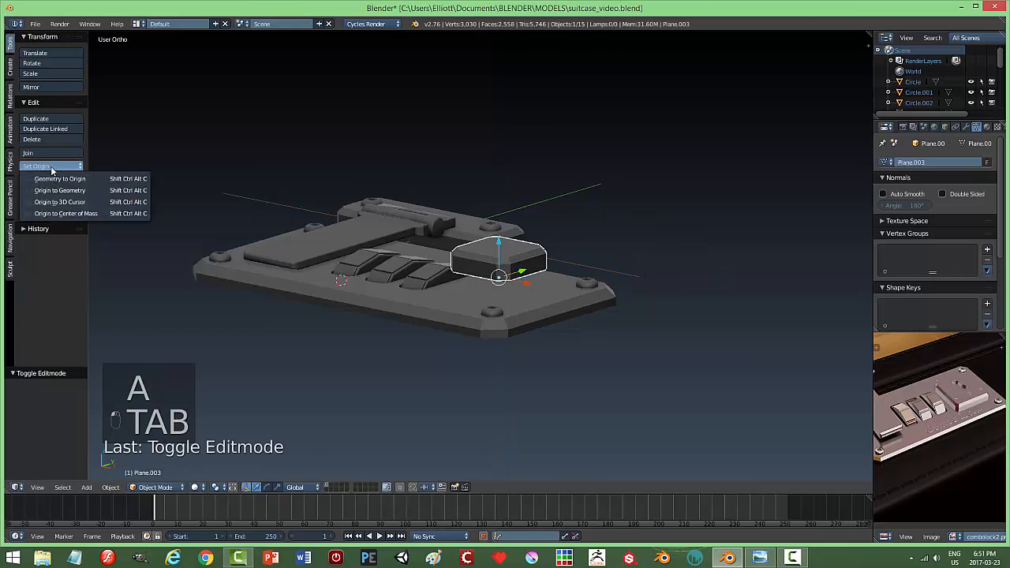
click(47, 190)
Lower the block along Z back onto the plate, deselect it and save the file
drag(502, 225, 502, 259)
middle_drag(502, 259, 677, 357)
key(a)
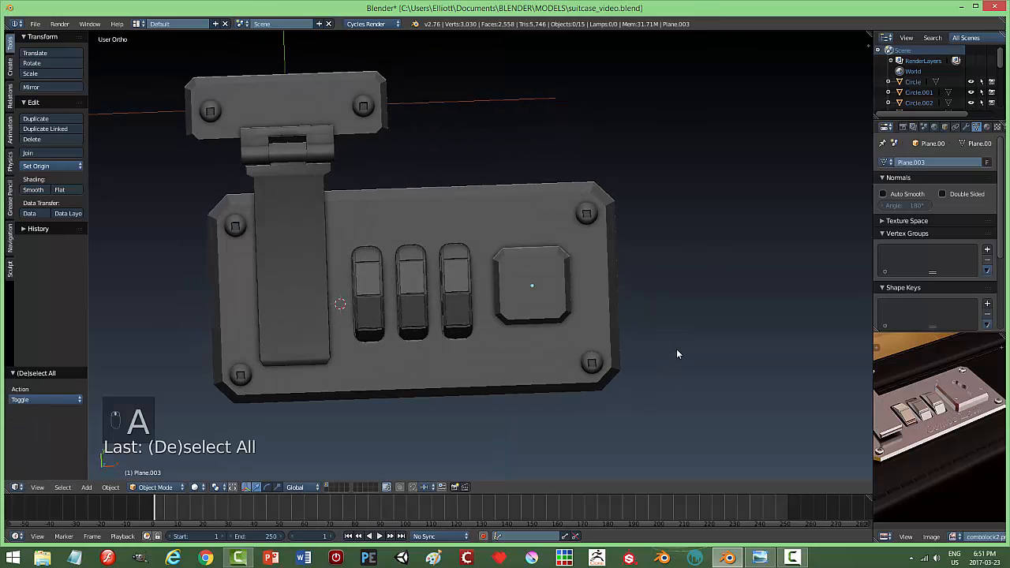
key(ctrl+s)
Duplicate the plate's corner screw nearest the block and move the copy along X and Y onto the block's top
scroll(972, 404, up, 3)
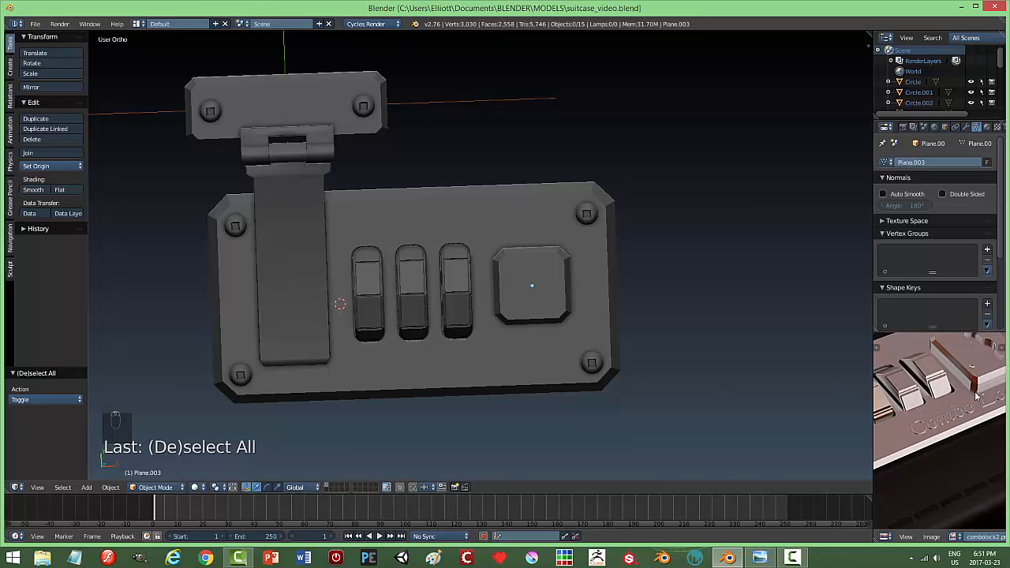
scroll(976, 383, down, 2)
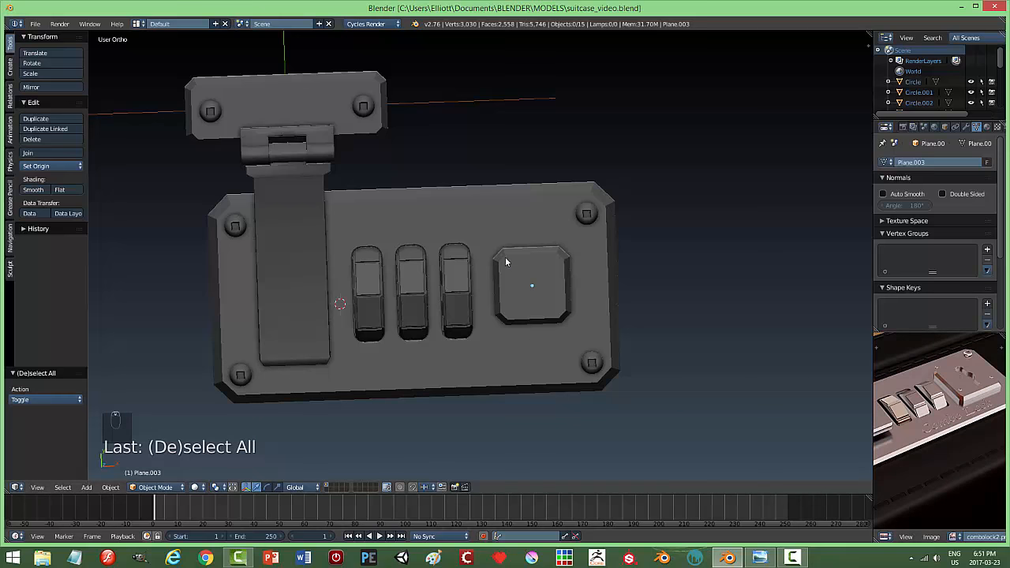
right_click(586, 214)
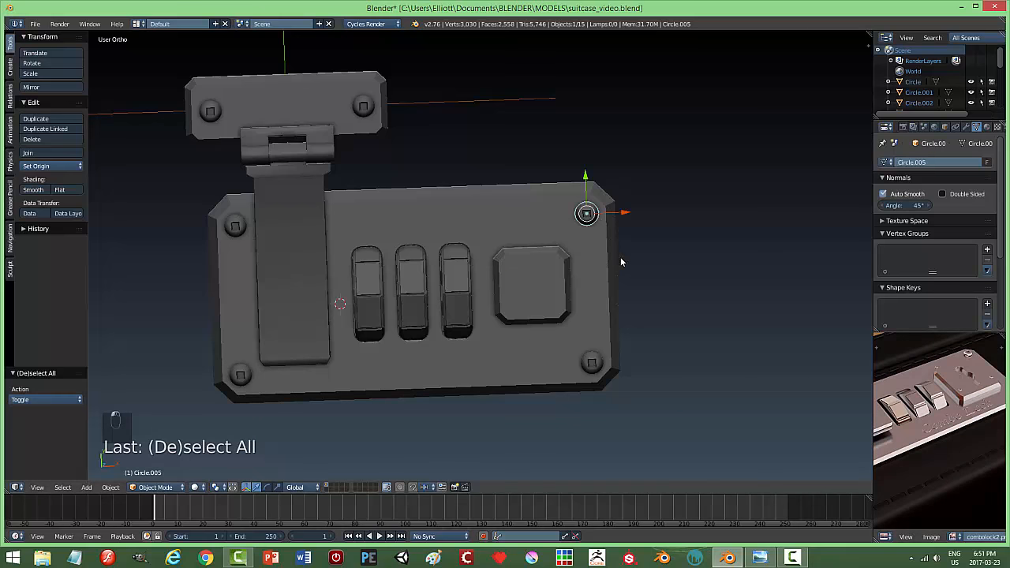
middle_drag(621, 262, 610, 187)
key(shift+d)
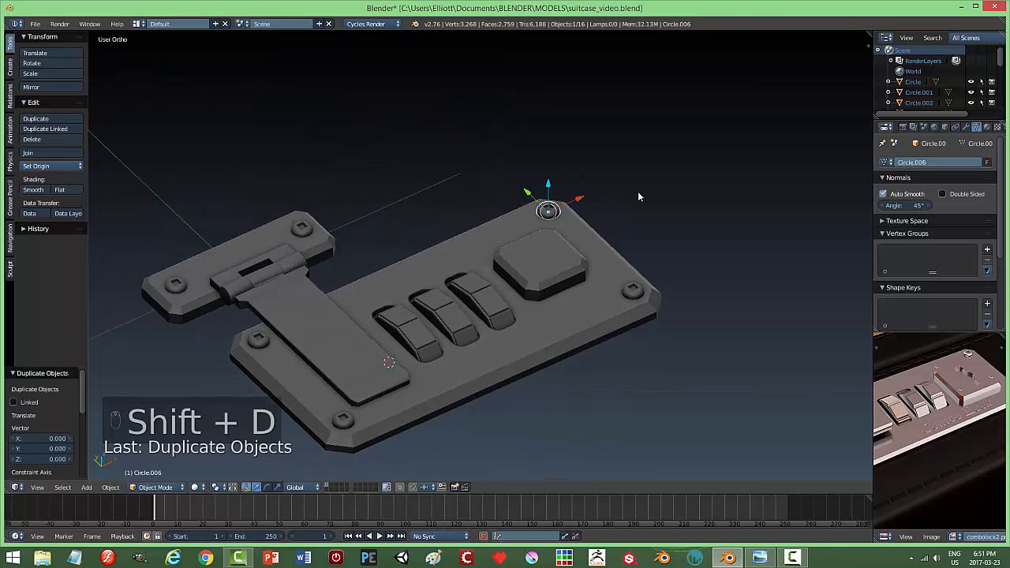
drag(579, 199, 519, 221)
middle_drag(558, 237, 435, 204)
drag(562, 276, 511, 268)
Scale the duplicated screw on the block down to about 0.263
key(KP_7)
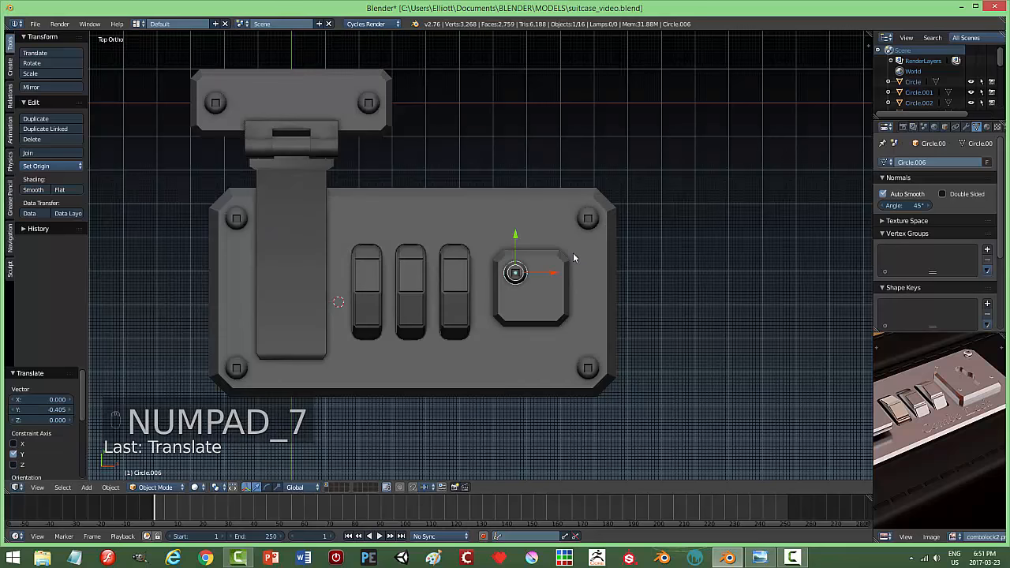
scroll(573, 253, up, 4)
shift+middle_drag(647, 257, 574, 207)
key(s)
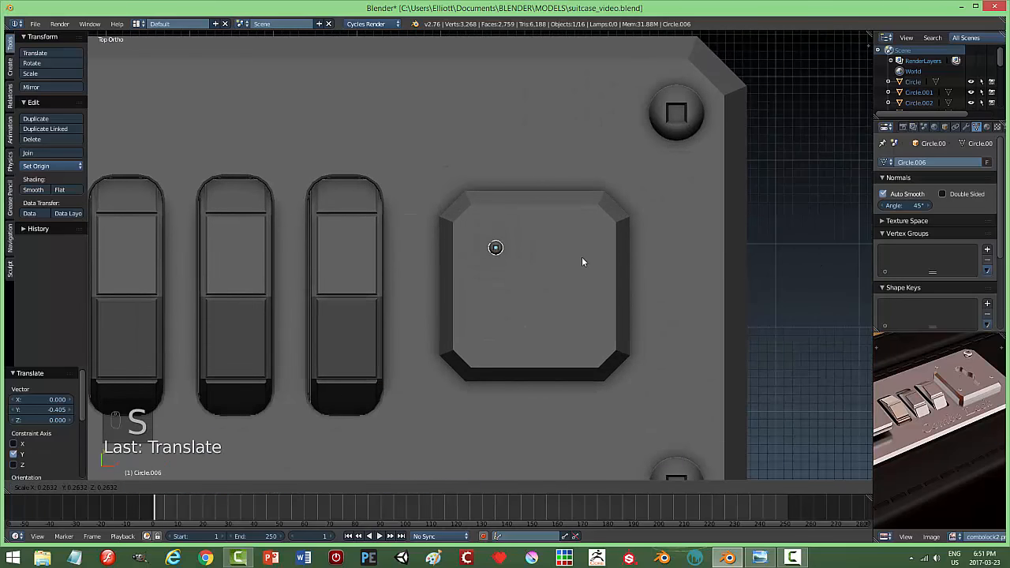
click(582, 257)
In wireframe side view, raise the small screw about 0.027 along Z so its base meets the block's top
middle_drag(548, 260, 515, 166)
key(KP_3)
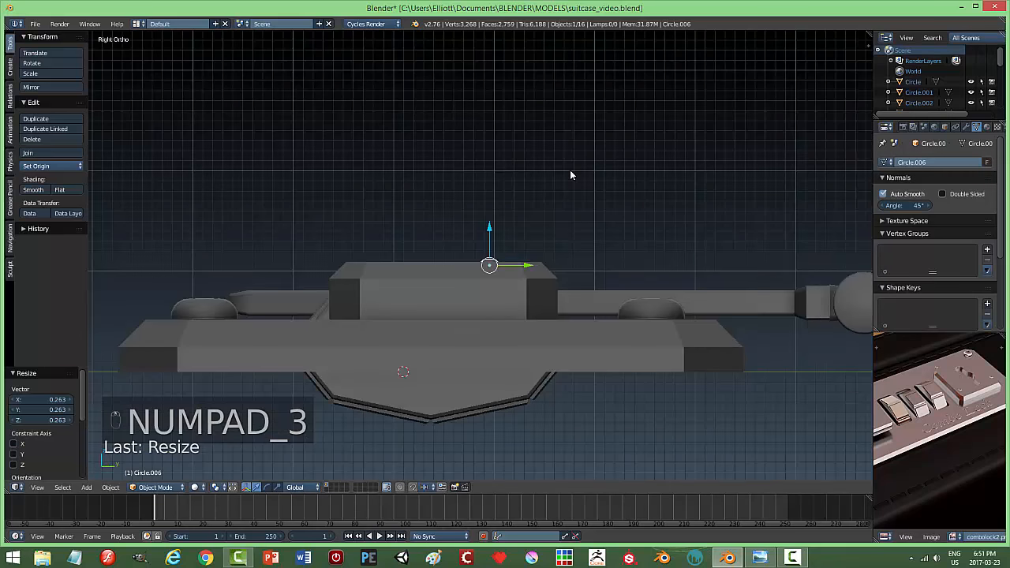
scroll(561, 245, up, 4)
key(z)
click(636, 245)
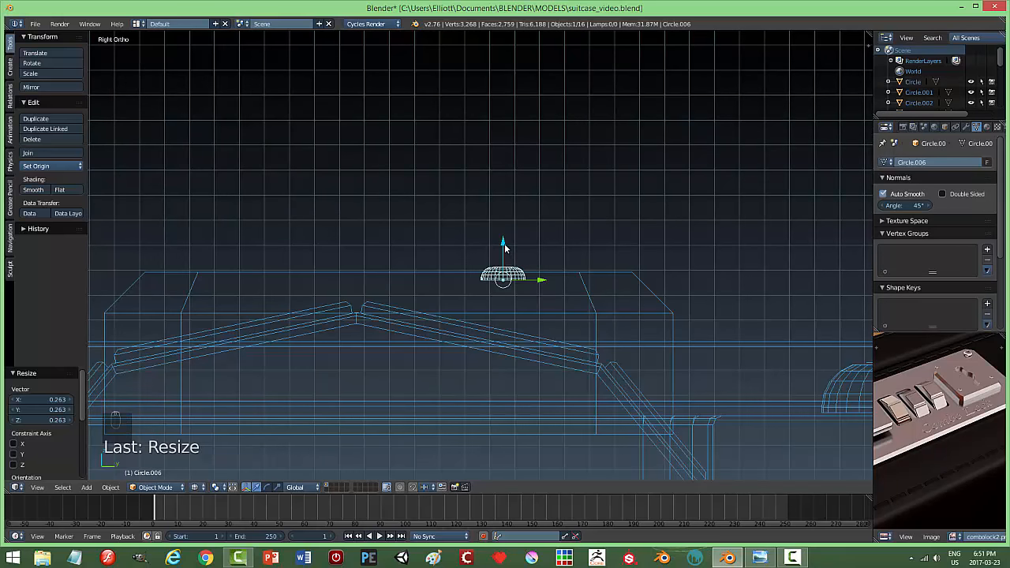
drag(505, 243, 506, 241)
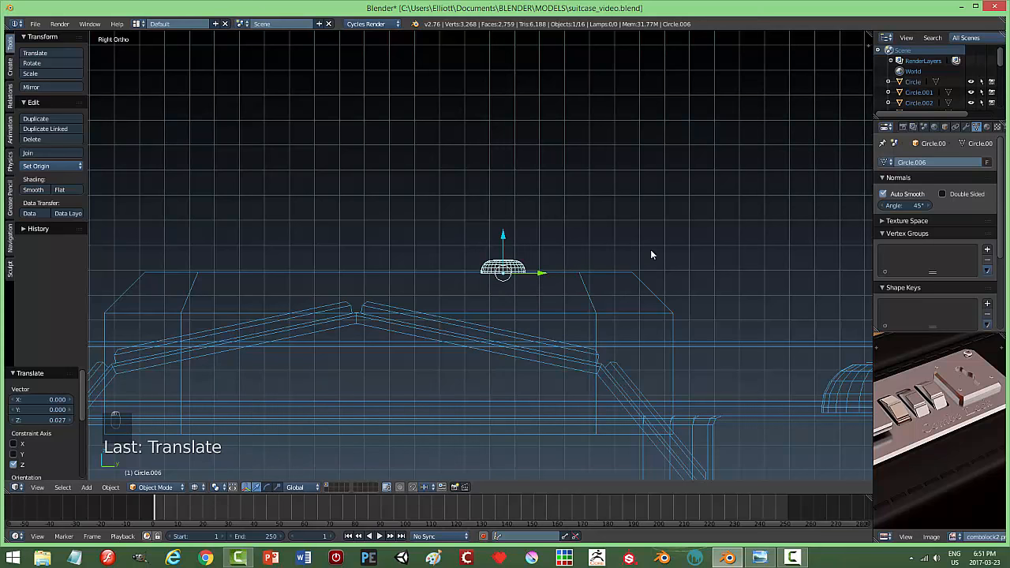
Move the small screw about 0.335 along Y and -0.265 along X into the block's upper-left corner, and restore solid shading
key(KP_7)
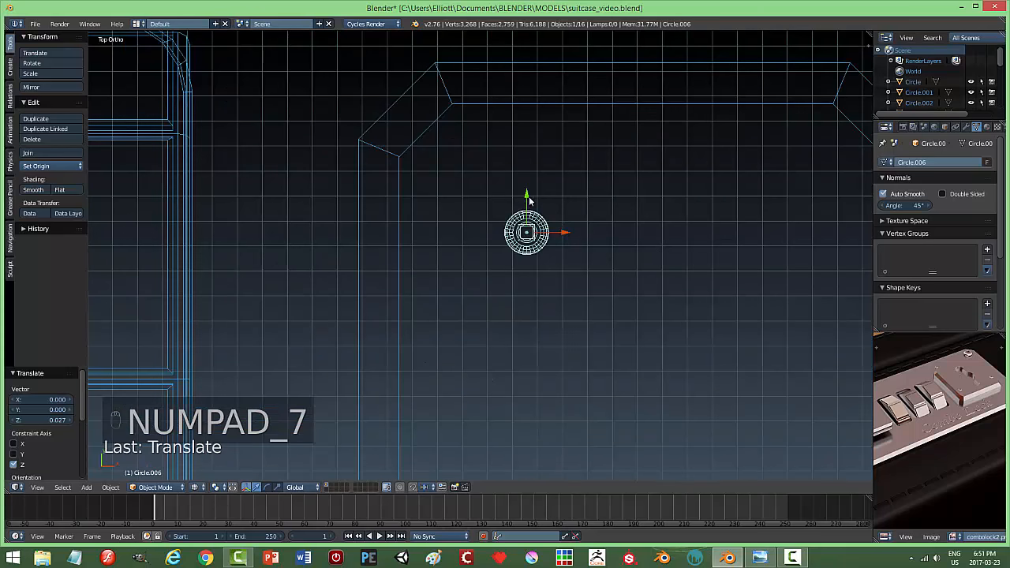
drag(529, 202, 527, 119)
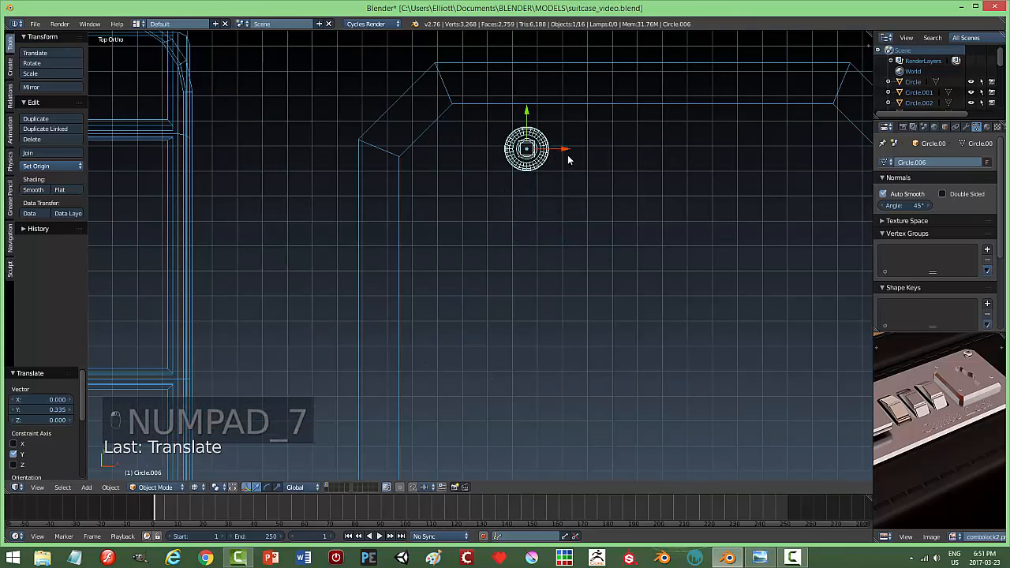
drag(569, 160, 494, 160)
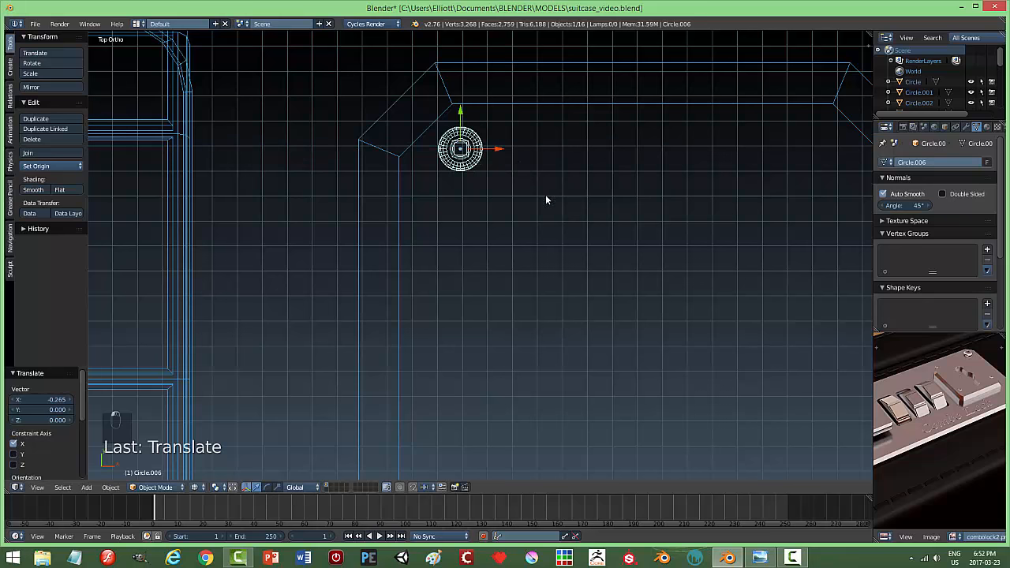
key(z)
click(606, 262)
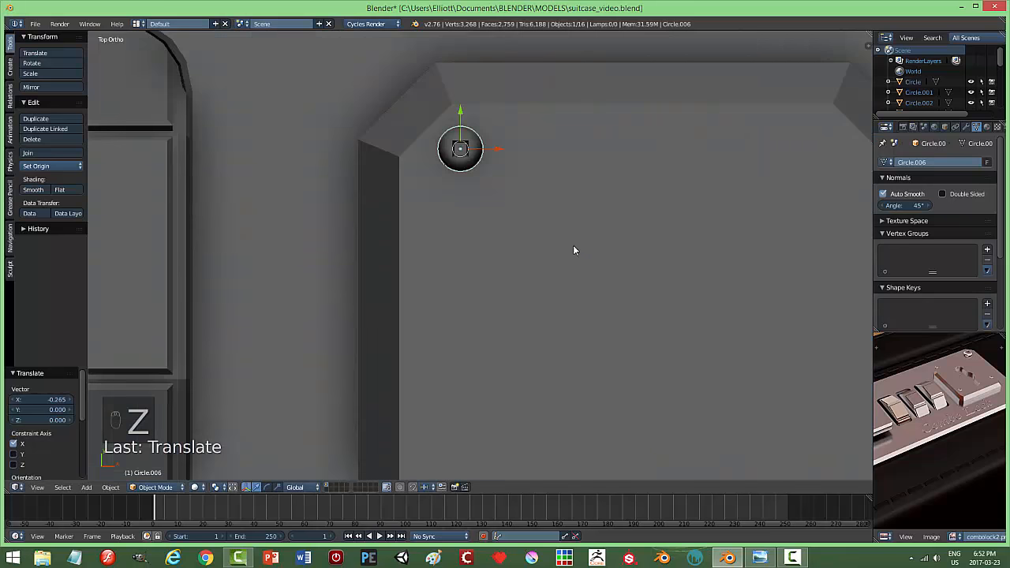
scroll(573, 249, down, 5)
key(a)
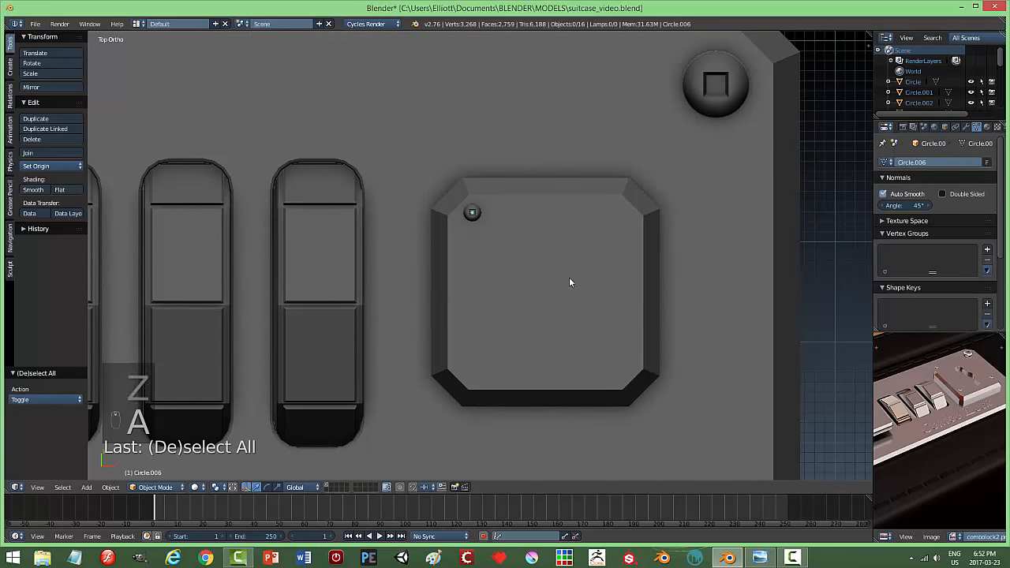
Fine-tune the small screw's corner position by about -0.063 along Y and a slight shift in negative X
drag(471, 175, 471, 181)
key(shift+d)
key(x)
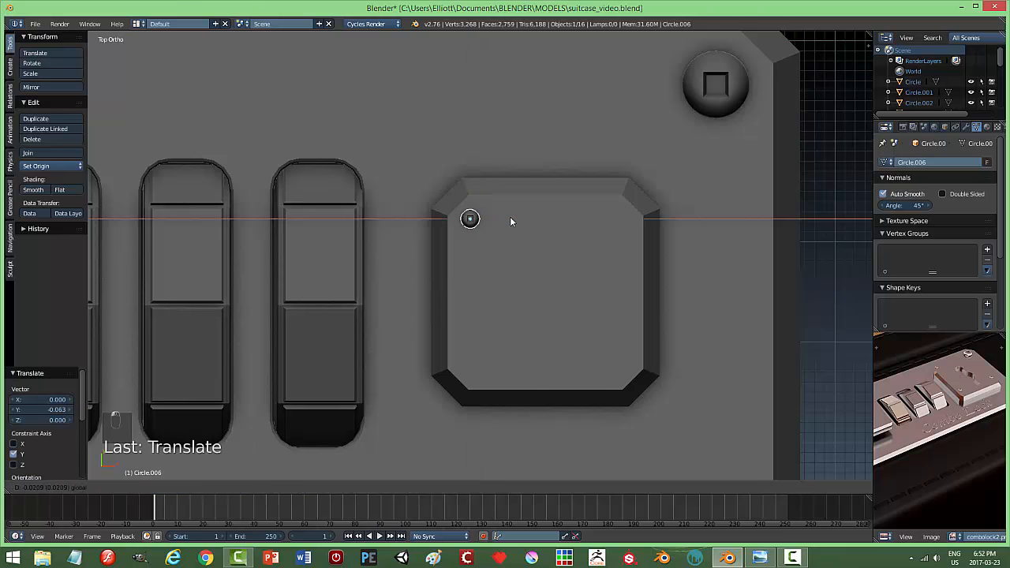
click(510, 217)
Duplicate the small screw along X to the upper-right corner, and duplicate both about -1.5 along Y to the lower corners
key(shift+d)
key(x)
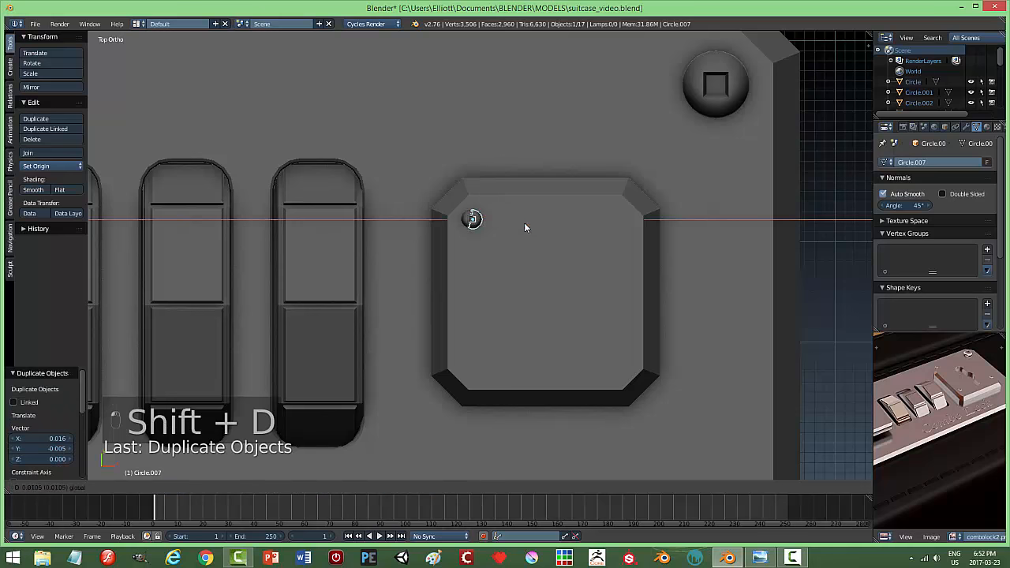
click(650, 238)
shift+right_click(470, 219)
key(shift+d)
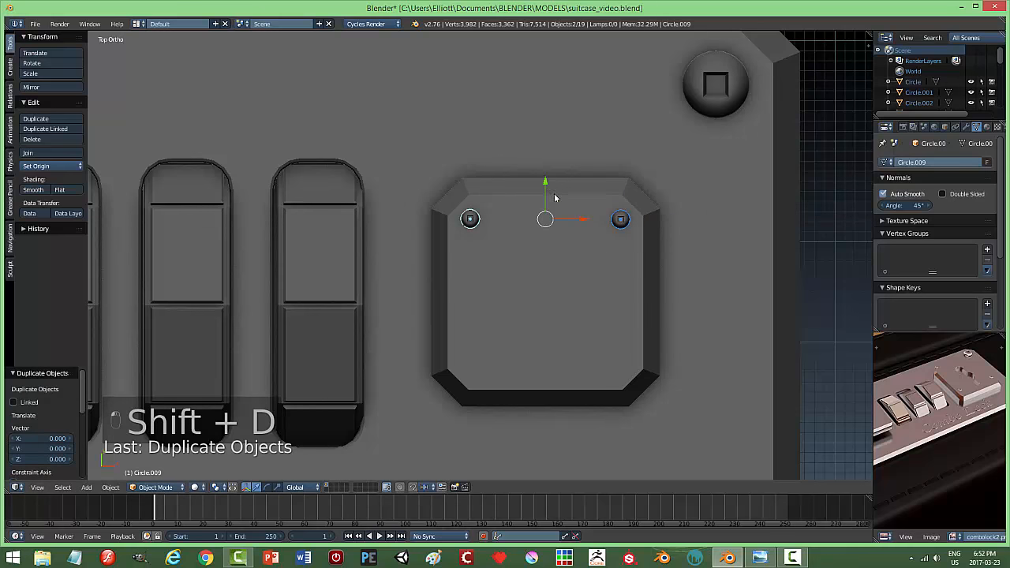
key(y)
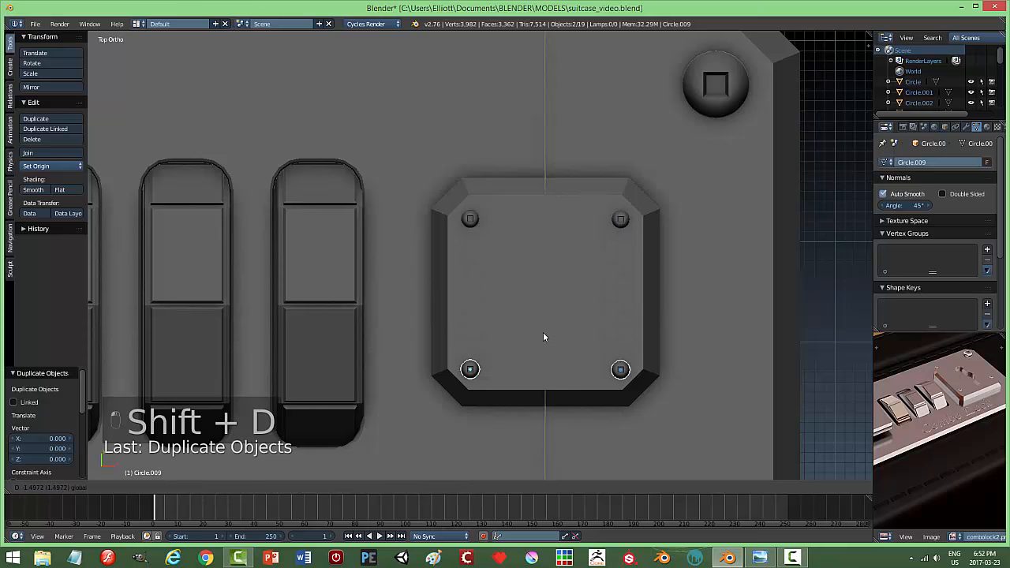
click(544, 332)
Rotate the block's upper-right small screw by about 16.8° and its lower-right one by about -17.1° around Z
right_click(621, 219)
key(r)
click(703, 221)
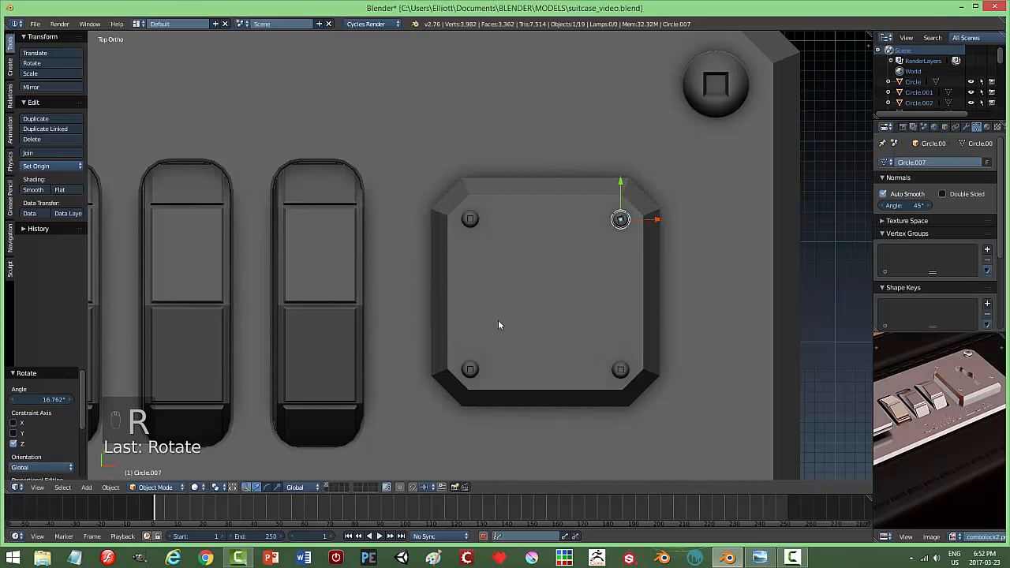
right_click(620, 372)
key(r)
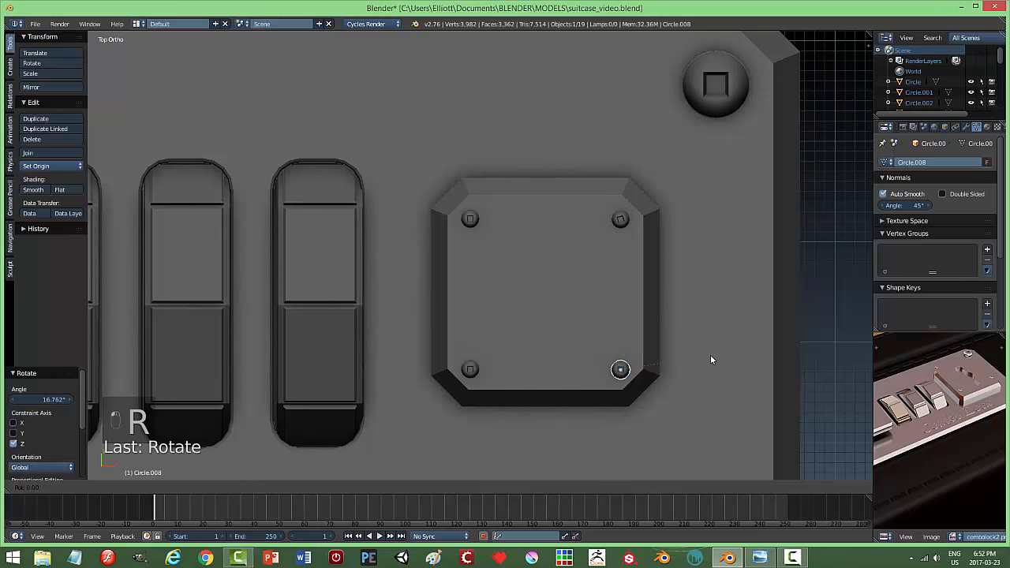
click(656, 365)
Rotate the upper-left small screw about 77.4° and the lower-left one, finishing with a 14.2° turn, and save the file
right_click(484, 221)
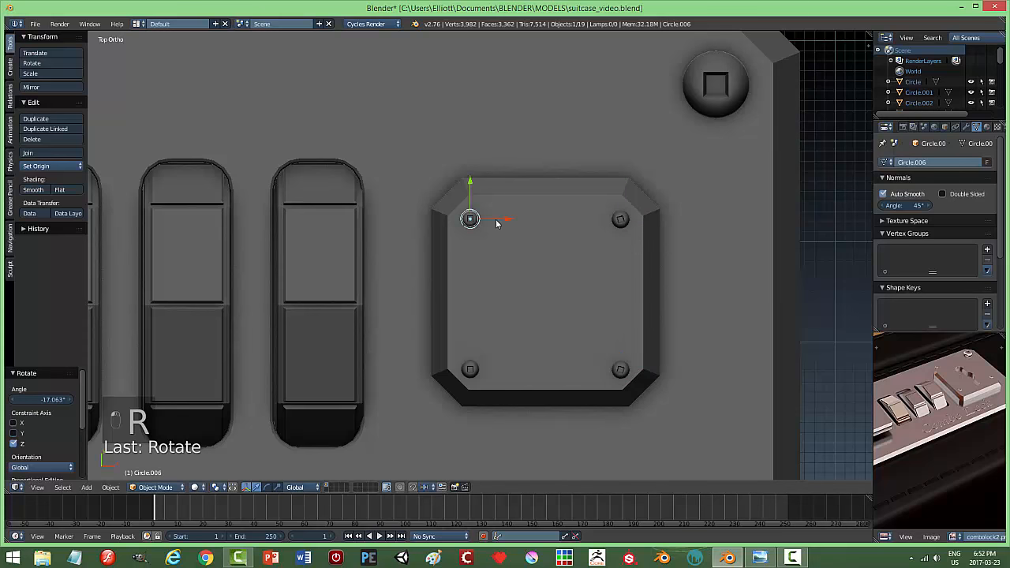
key(r)
click(482, 166)
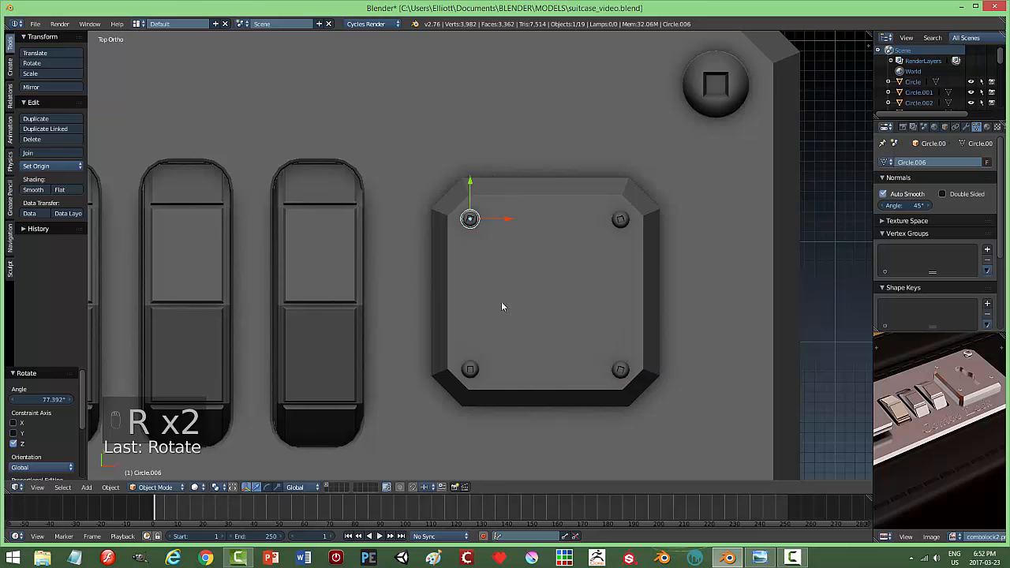
right_click(471, 371)
key(r)
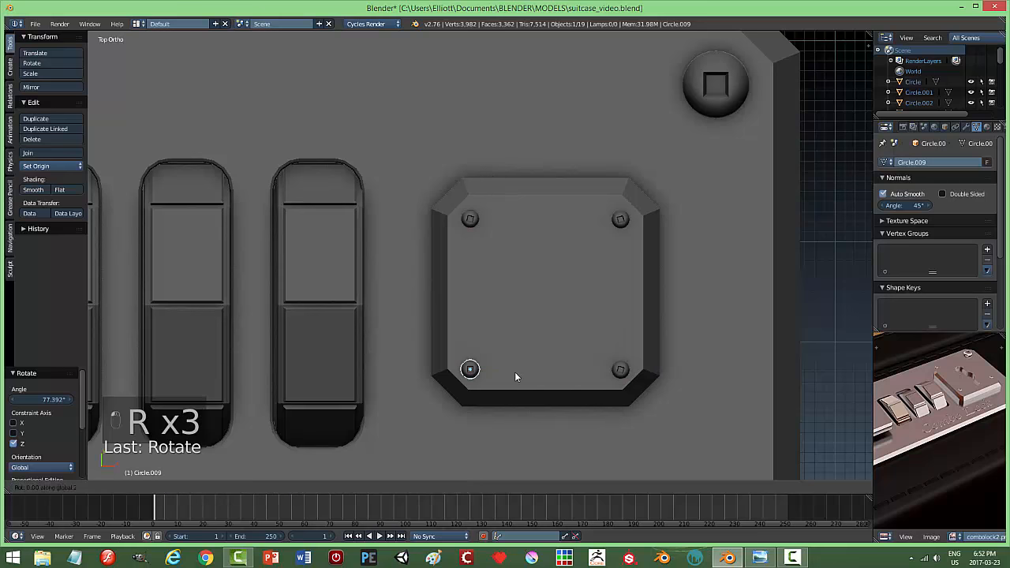
click(462, 402)
key(a)
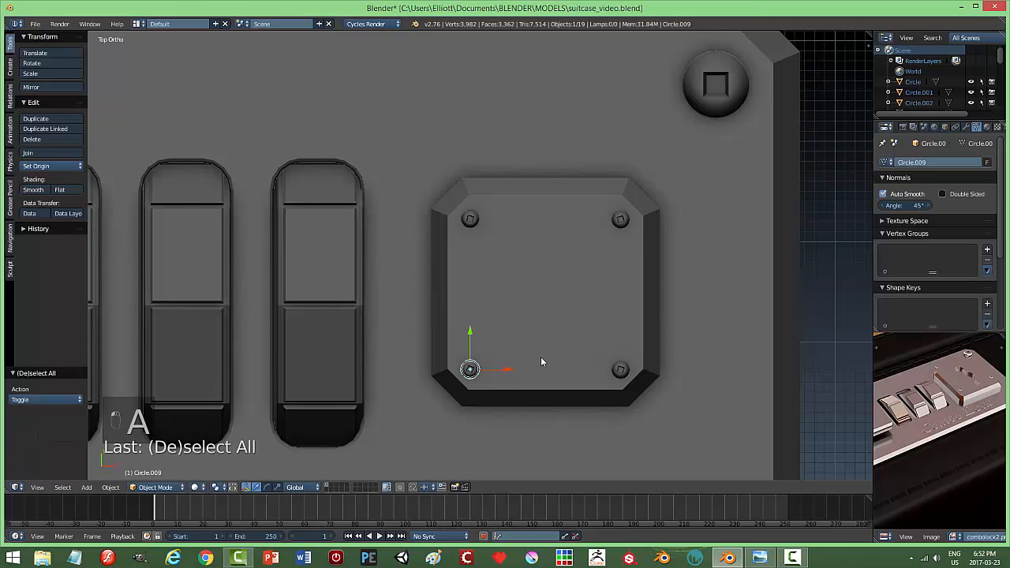
key(r)
click(545, 336)
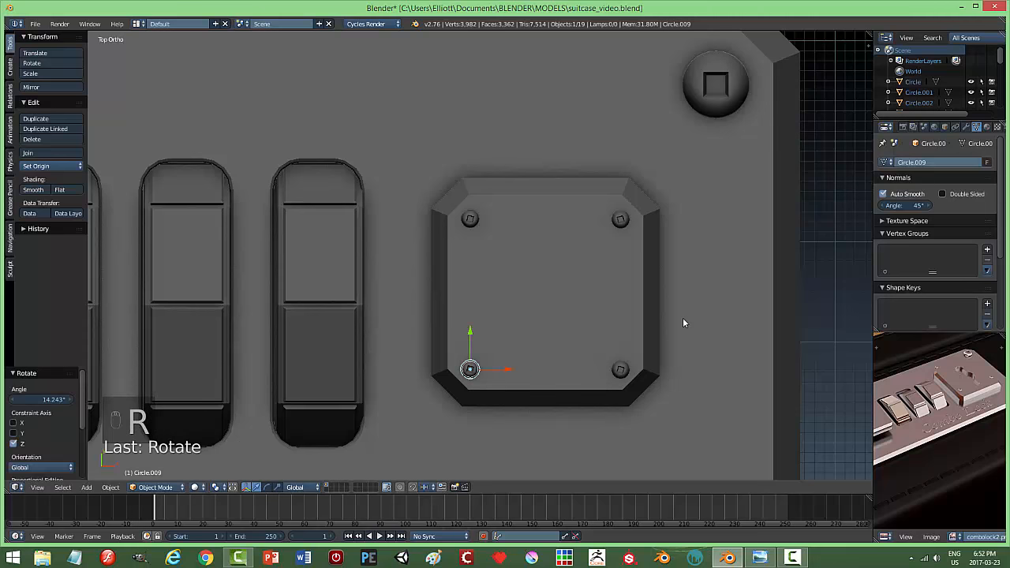
key(a)
key(ctrl+s)
Select all four small screws on the block and flatten them along Z to a scale of about 0.635
scroll(692, 347, down, 1)
middle_drag(692, 350, 632, 280)
scroll(574, 285, up, 4)
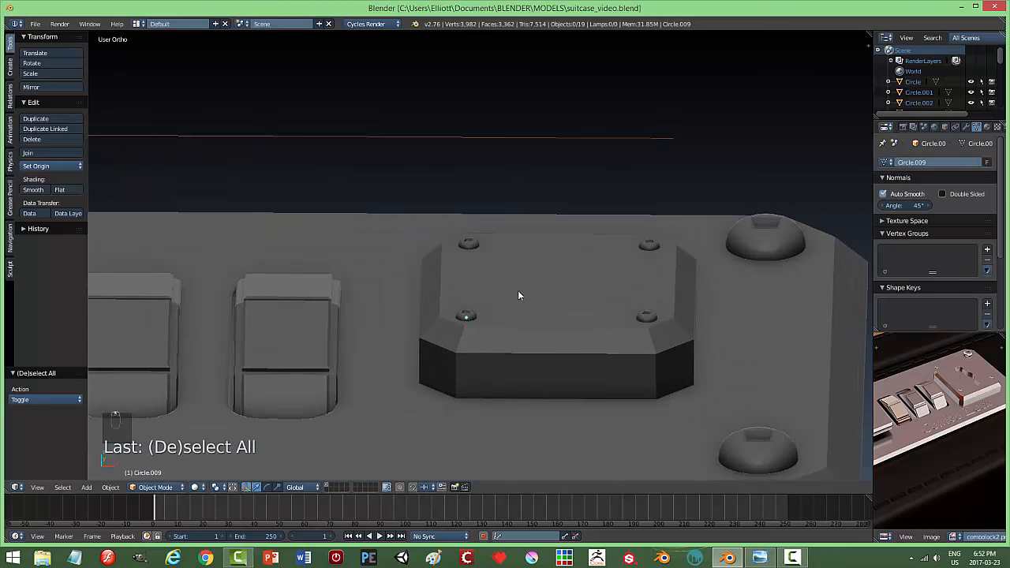
shift+click(651, 245)
shift+click(646, 318)
shift+right_click(468, 317)
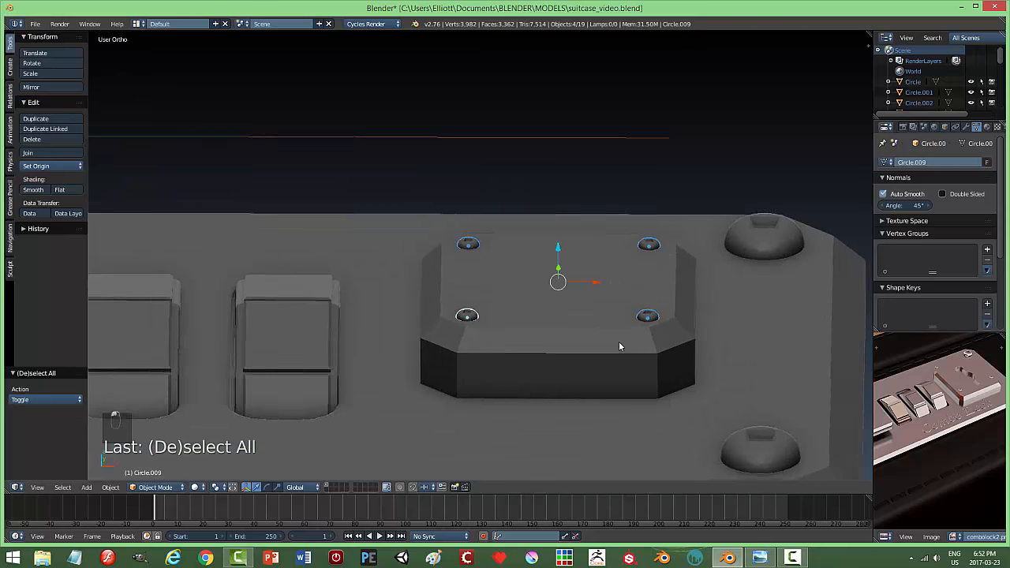
middle_drag(619, 342, 621, 331)
key(s)
key(z)
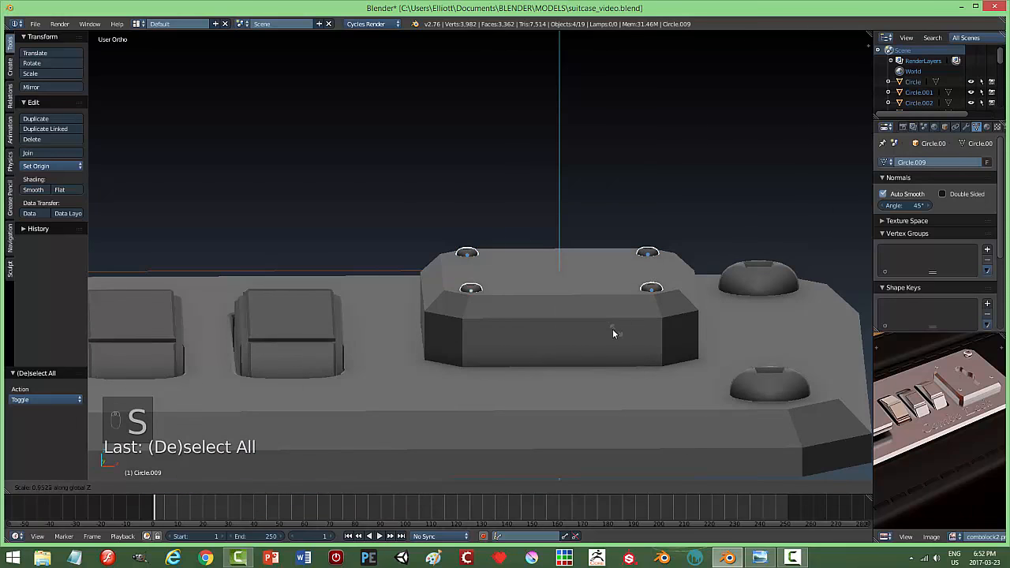
click(598, 290)
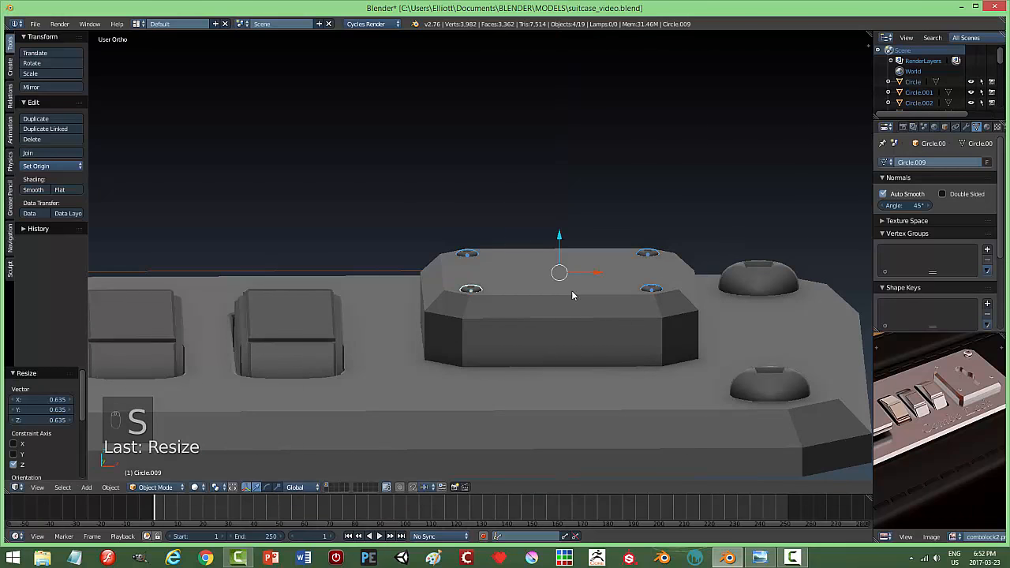
Nudge the four small screws slightly along Z on the block's top face, deselect everything and save the file
middle_drag(572, 291, 575, 281)
drag(561, 230, 562, 229)
key(a)
middle_drag(692, 268, 646, 353)
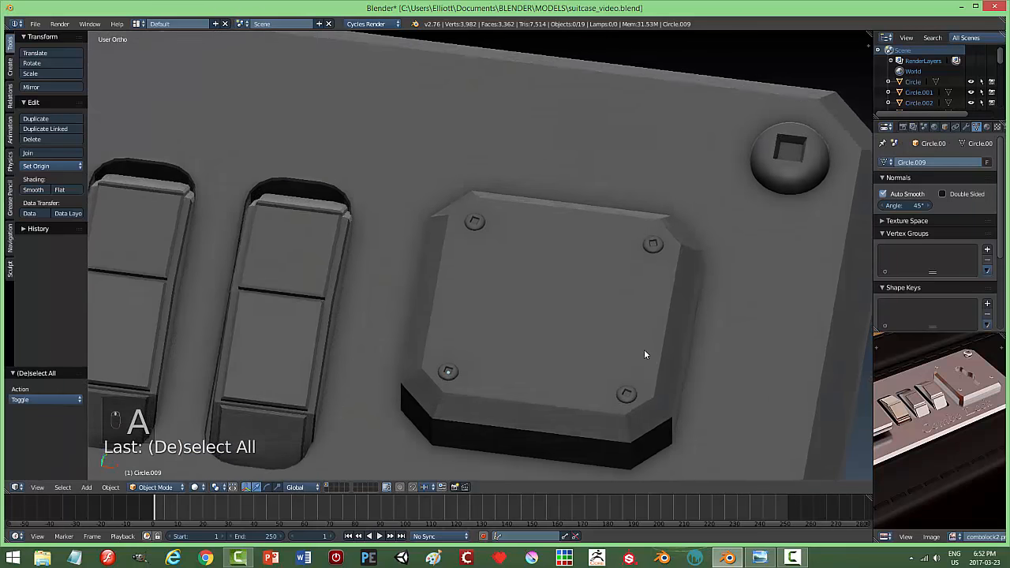
scroll(580, 307, down, 4)
middle_drag(579, 307, 597, 294)
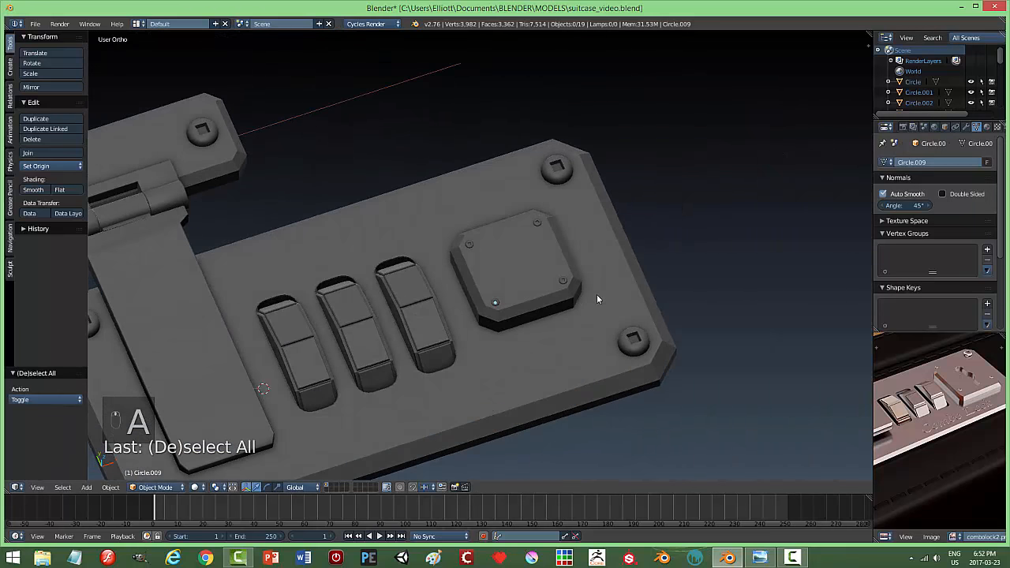
key(ctrl+s)
Compare the lock model with the combolock2.png reference render in Windows Photo Viewer, and return to Blender
scroll(614, 329, down, 2)
middle_drag(613, 329, 533, 303)
scroll(565, 332, down, 3)
scroll(429, 262, up, 3)
scroll(972, 385, up, 2)
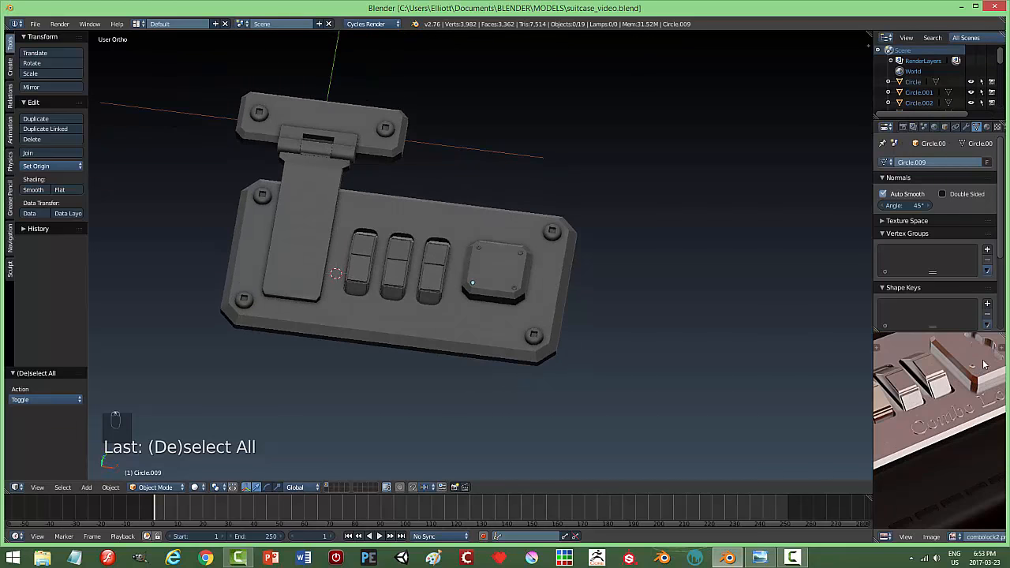
middle_drag(526, 280, 496, 306)
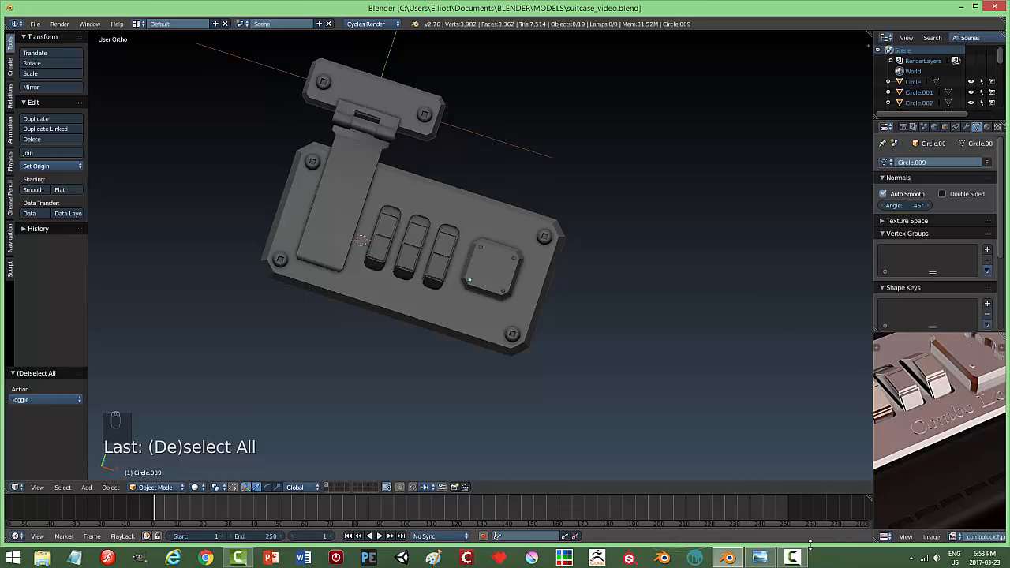
click(759, 558)
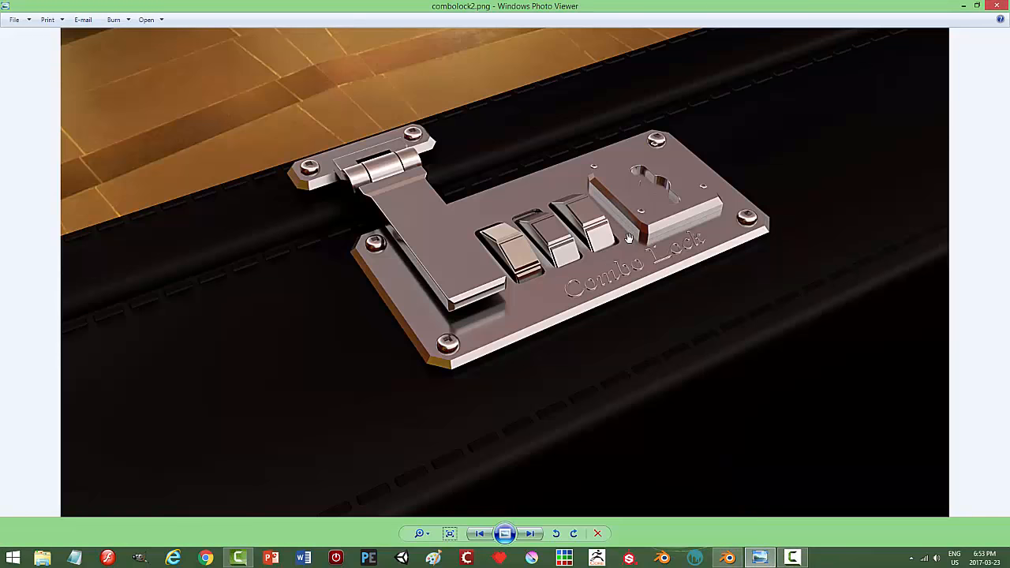
click(728, 559)
Lengthen the raised block along Y to a scale of about 1.29
right_click(478, 262)
middle_drag(598, 305, 501, 231)
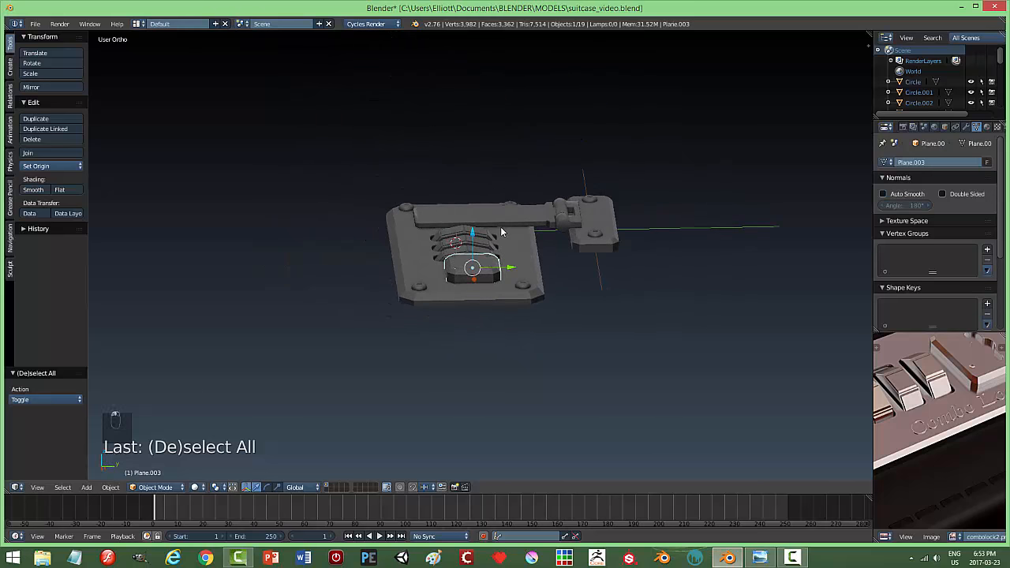
key(s)
key(y)
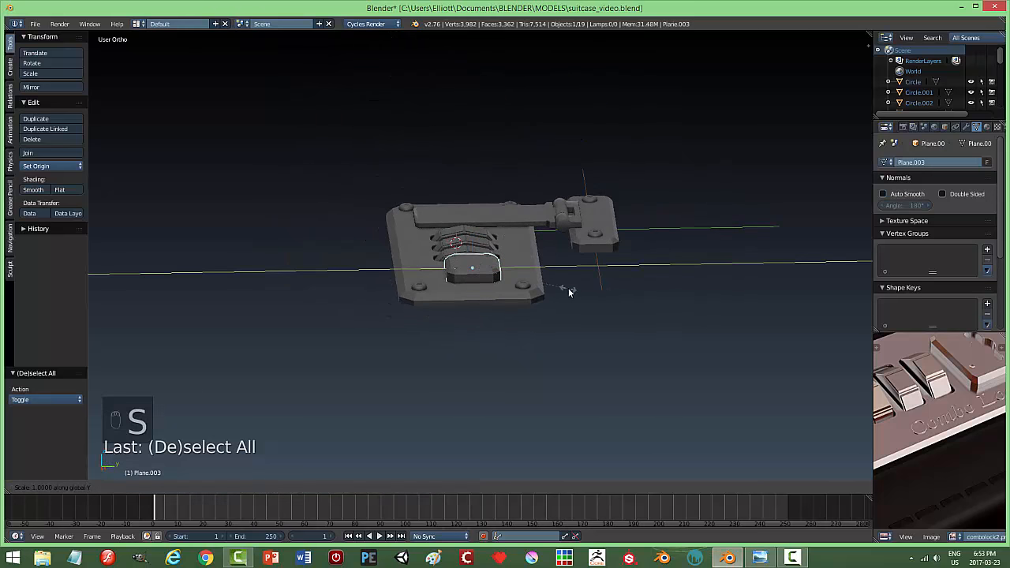
click(597, 300)
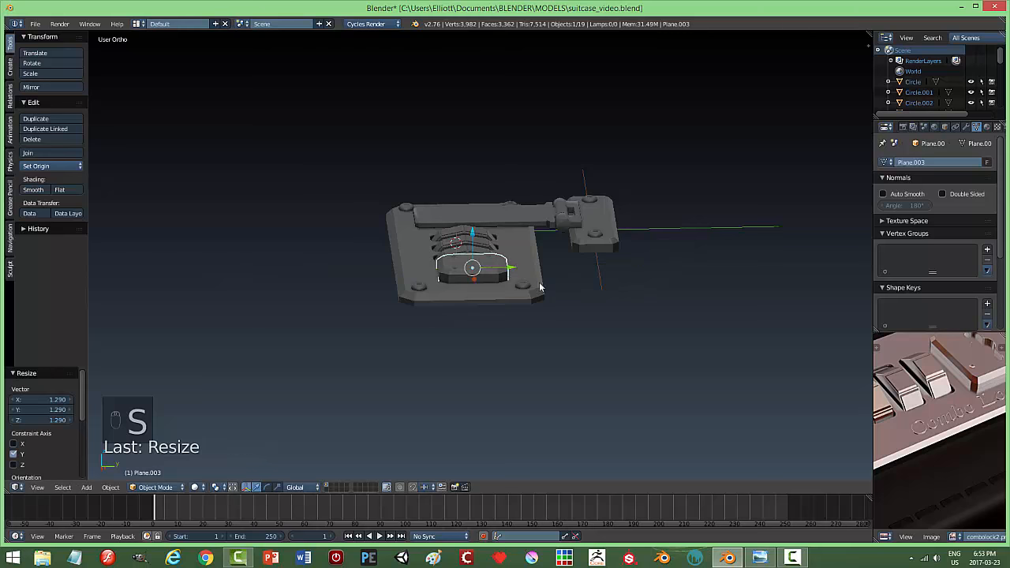
middle_drag(597, 300, 577, 340)
scroll(521, 326, up, 4)
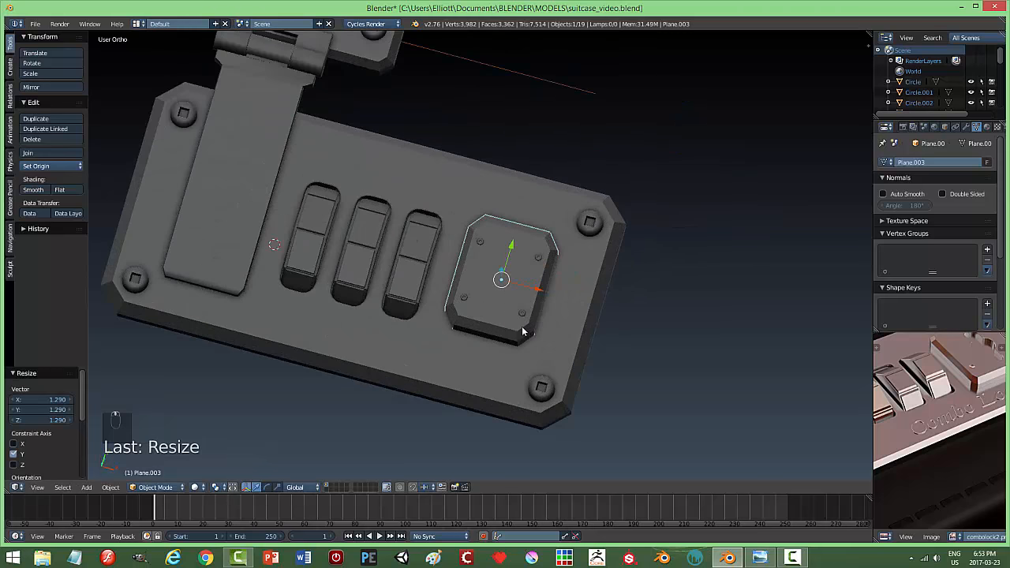
Move the upper pair of small screws about 0.285 along Y, shift the lower pair toward the block's lower edge, and save the file
right_click(481, 241)
drag(519, 223, 525, 211)
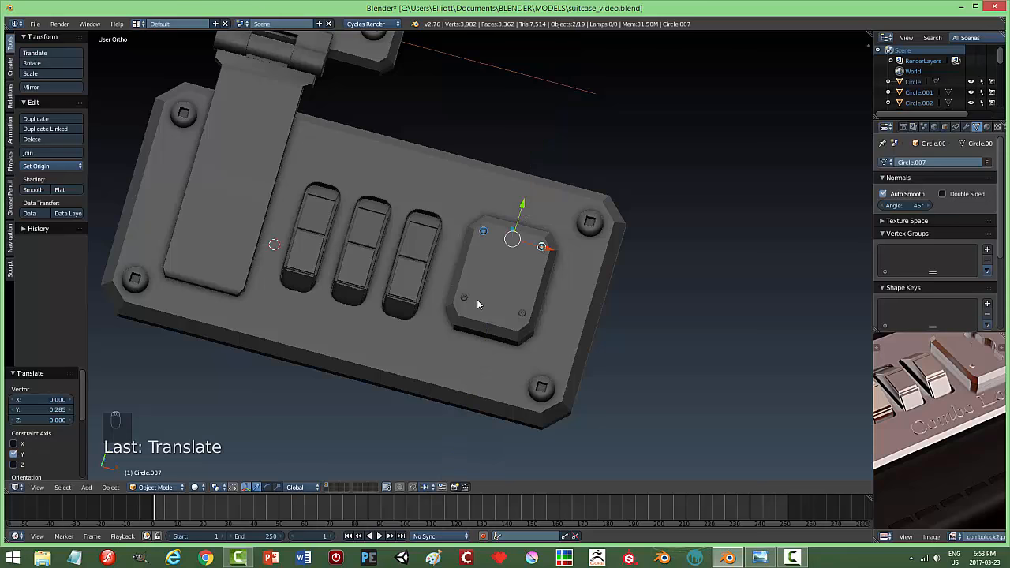
drag(502, 273, 500, 277)
key(a)
scroll(612, 306, down, 2)
middle_drag(598, 308, 614, 283)
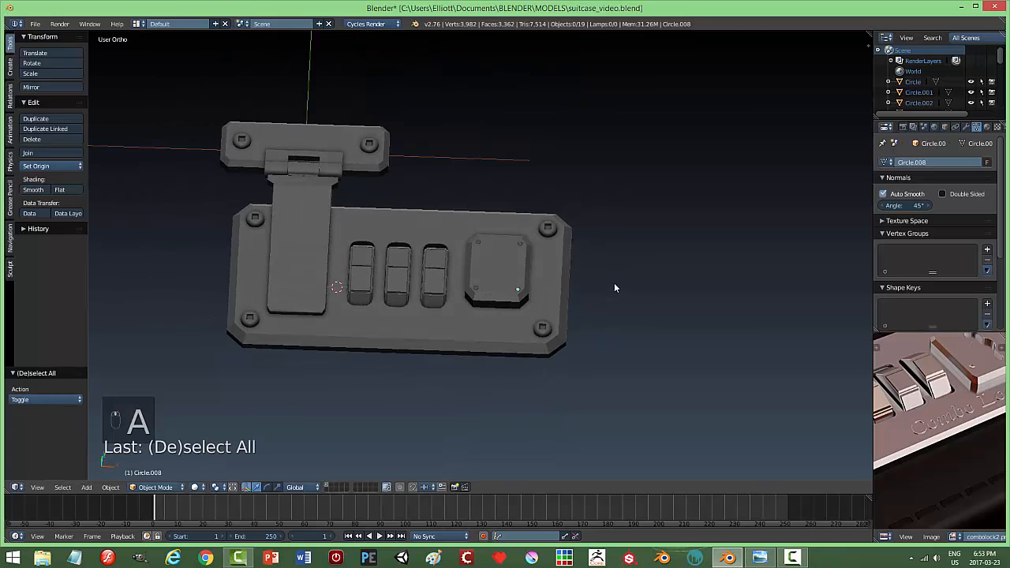
key(ctrl+s)
middle_drag(580, 312, 688, 273)
right_click(507, 266)
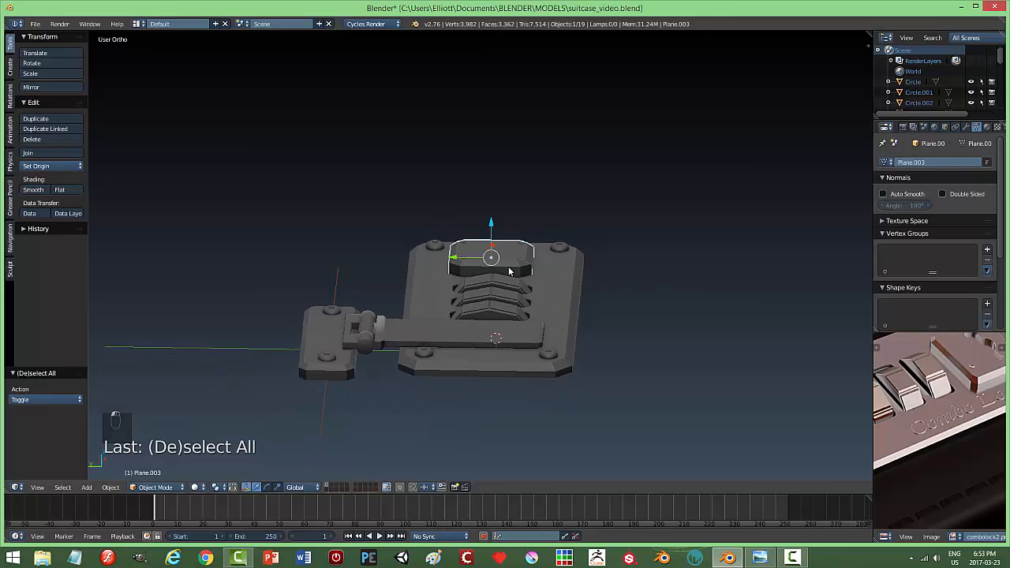
scroll(568, 270, up, 2)
middle_drag(633, 285, 415, 265)
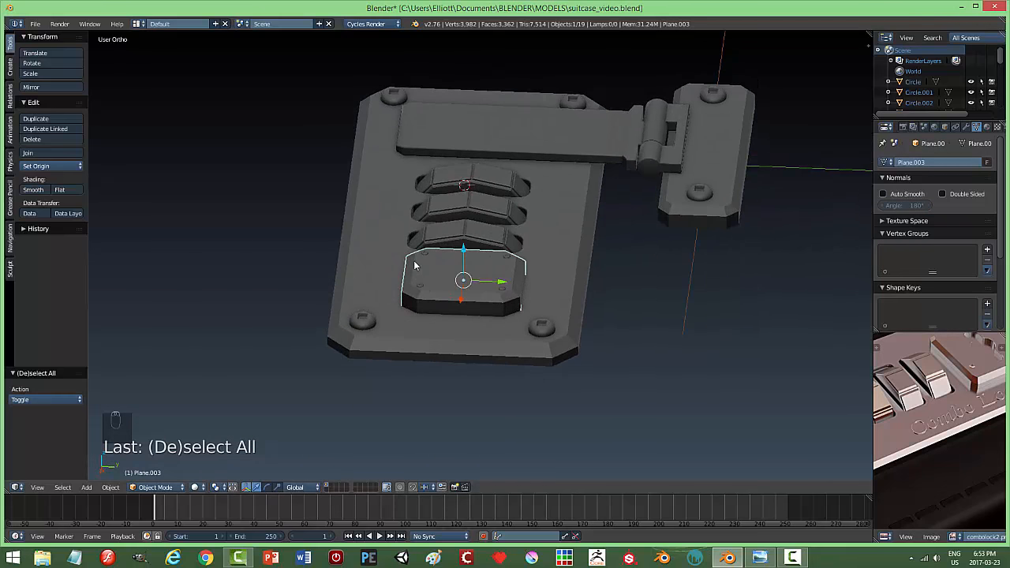
shift+right_click(423, 289)
key(a)
middle_drag(566, 312, 441, 270)
right_click(425, 253)
shift+right_click(520, 285)
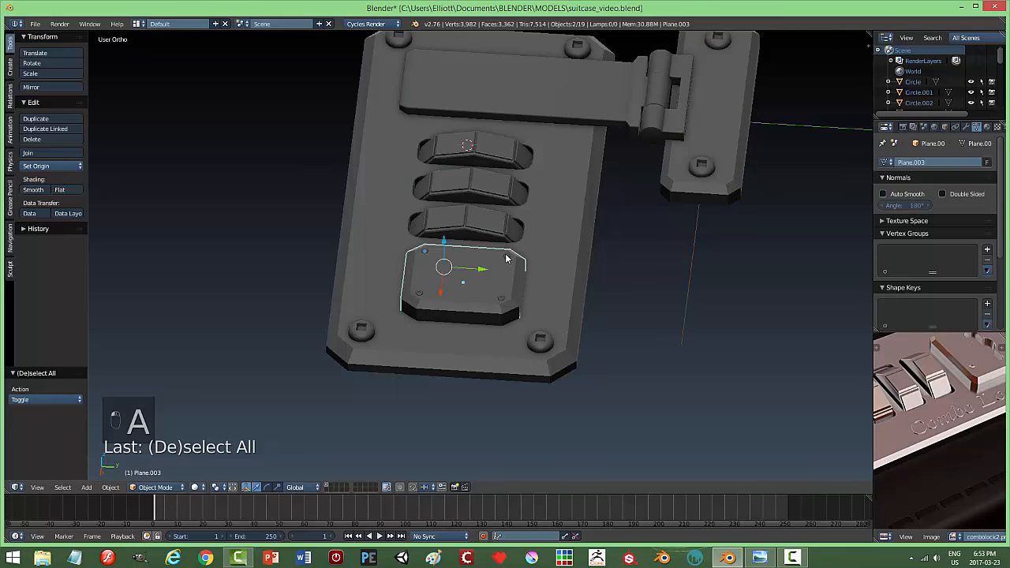
shift+right_click(508, 261)
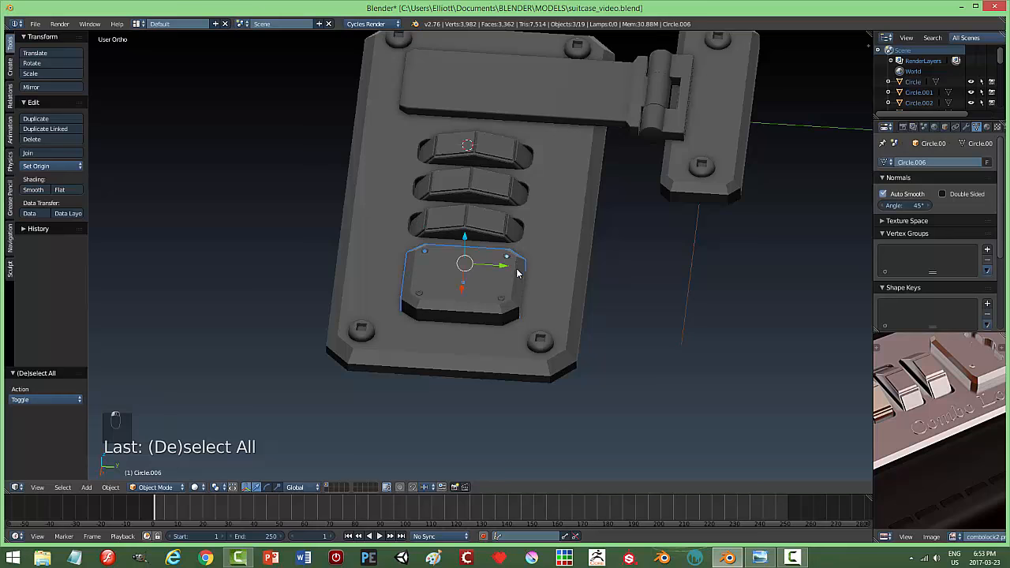
shift+right_click(434, 286)
scroll(544, 281, up, 5)
key(a)
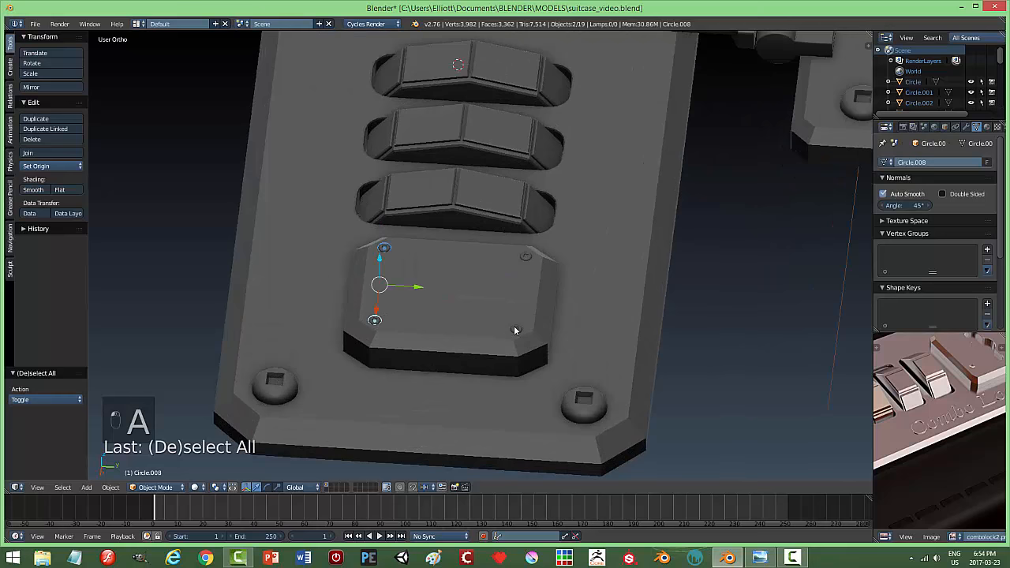
Select the four small corner screws without the block and join them into one object
shift+right_click(529, 285)
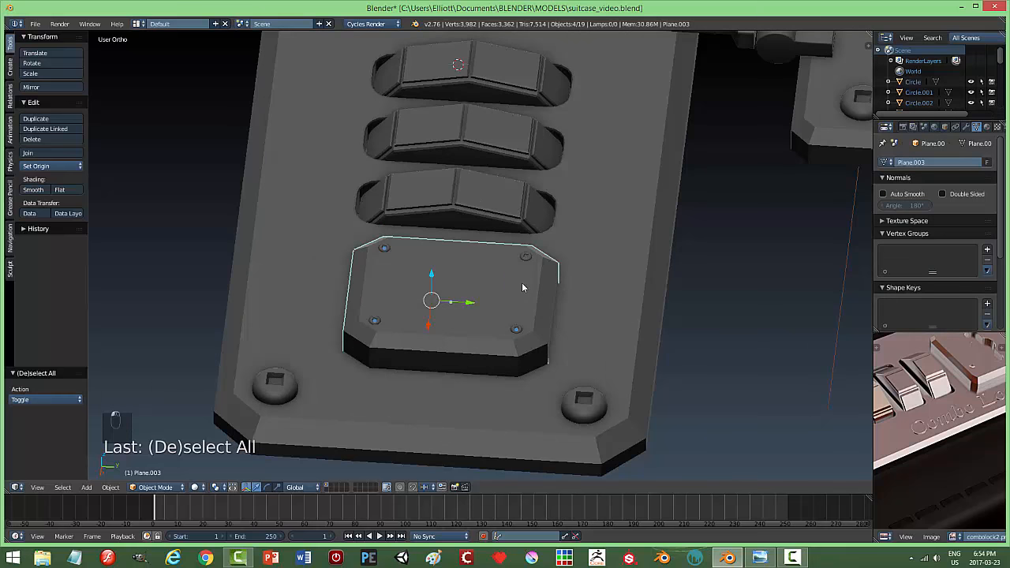
key(ctrl+z)
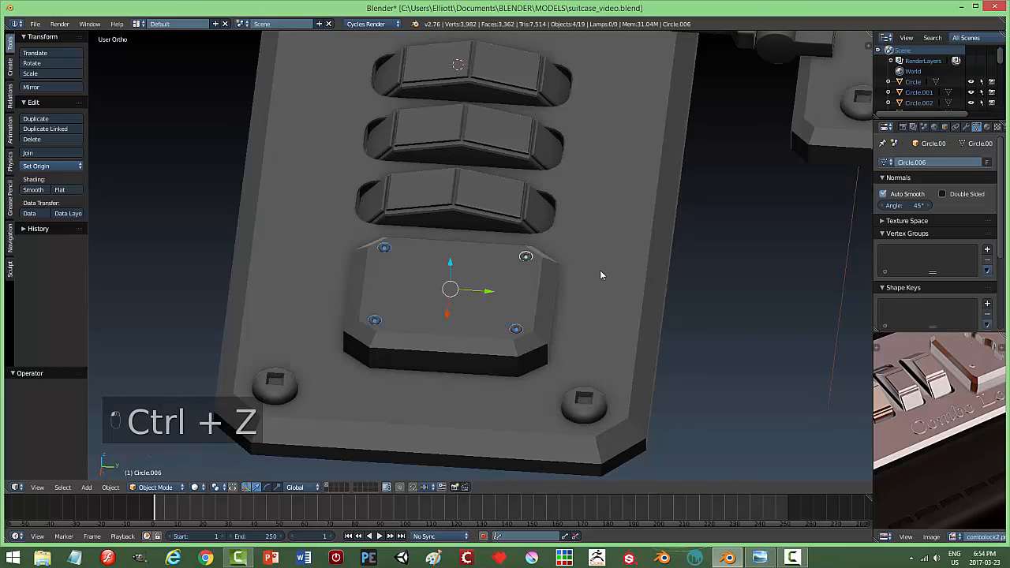
key(ctrl+j)
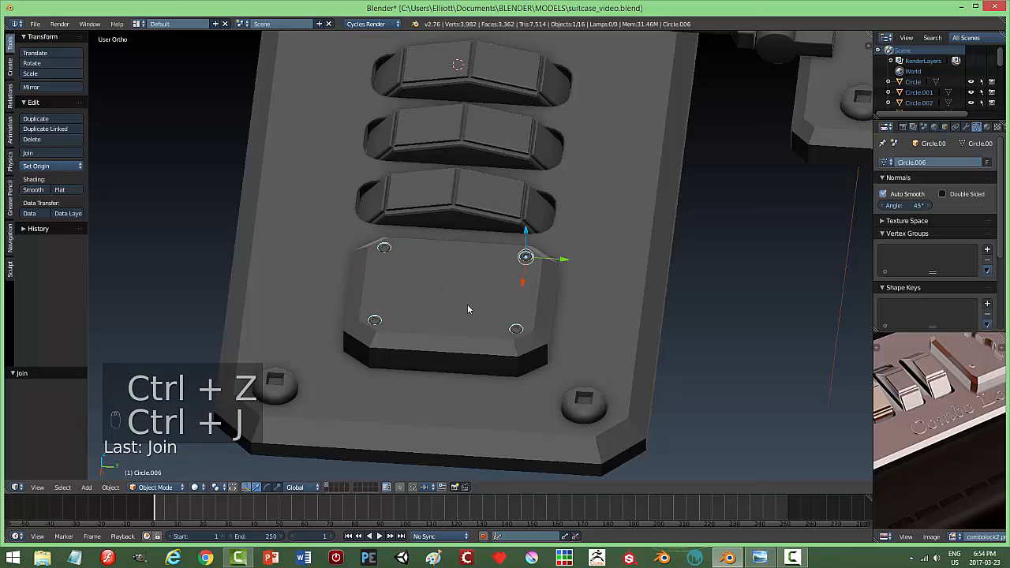
Move the block and its joined screws together about -0.151 along Y in a wireframe side view, return to solid shading and save
mouse_move(478, 300)
middle_down()
mouse_move(482, 308)
mouse_move(472, 298)
middle_up()
shift+right_click(551, 285)
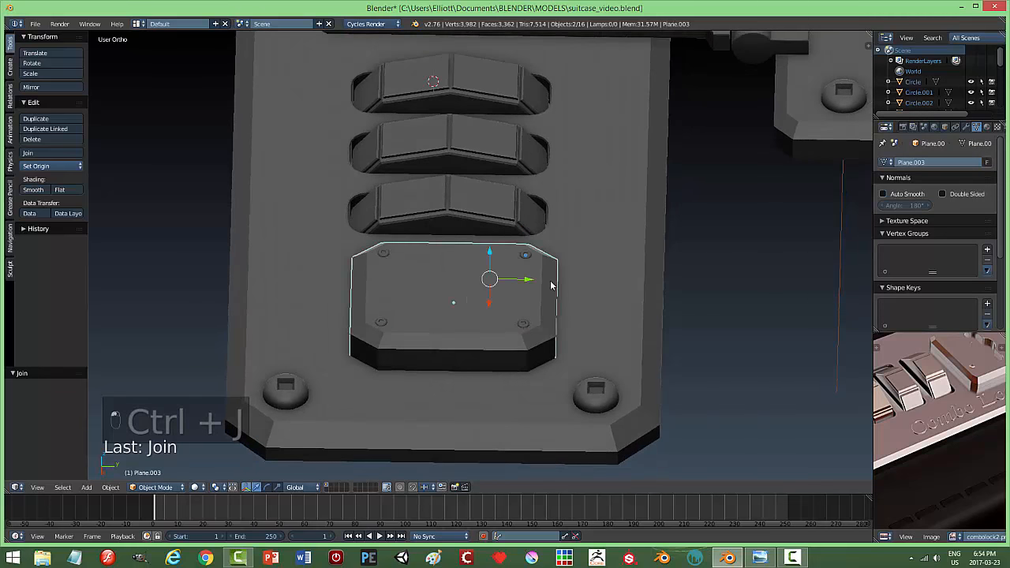
key(KP_3)
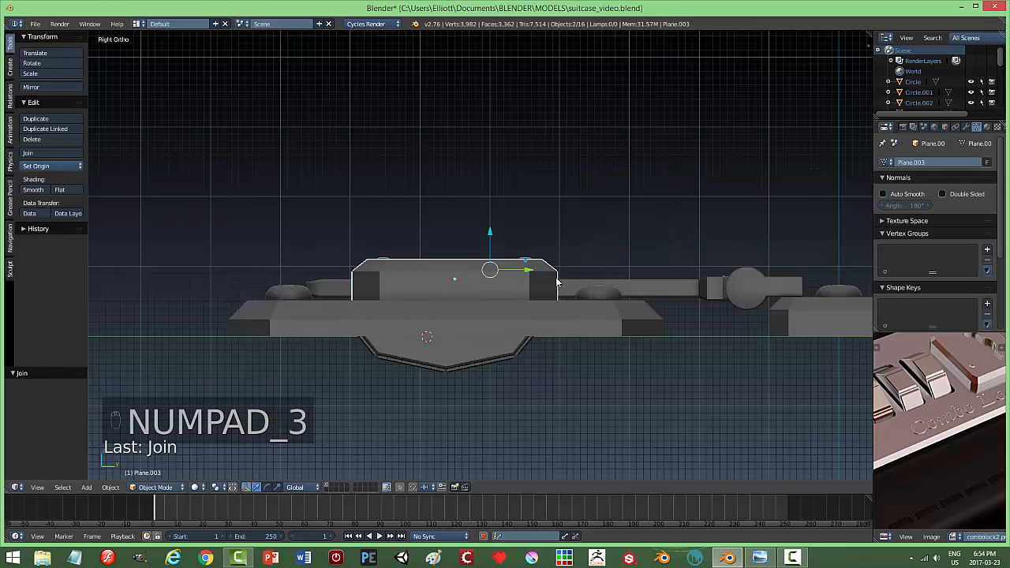
key(z)
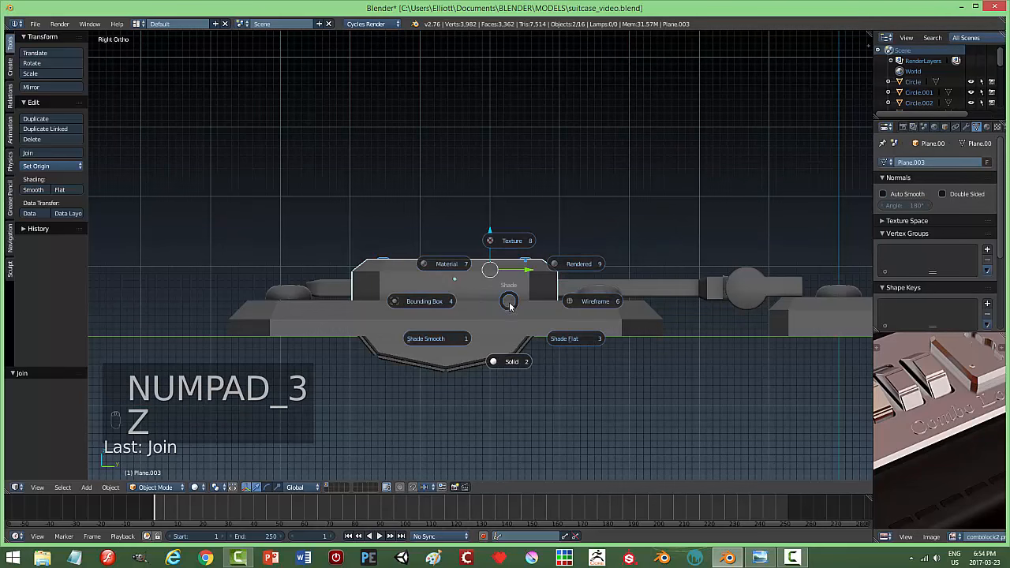
click(557, 301)
key(g)
key(y)
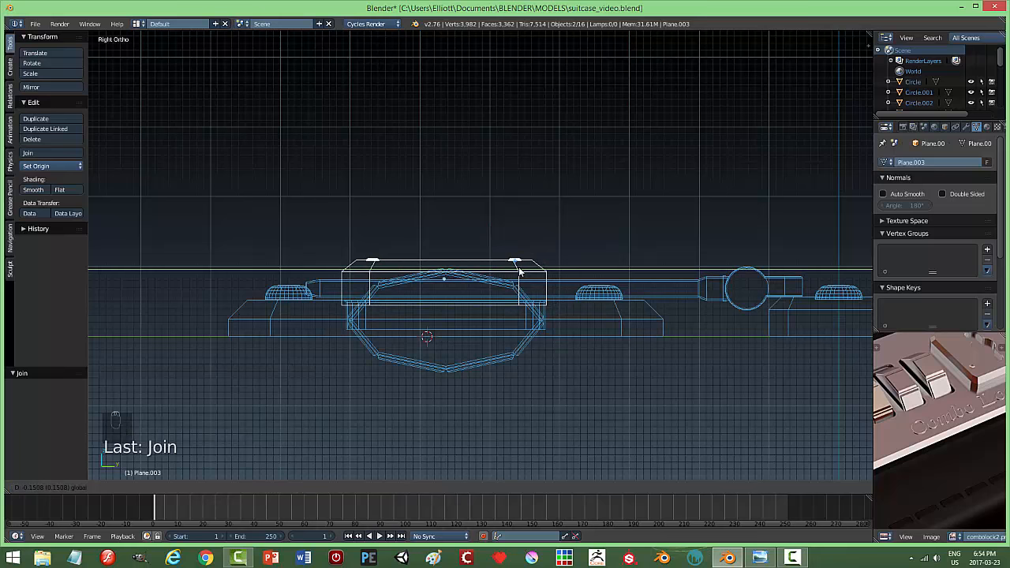
click(520, 271)
key(z)
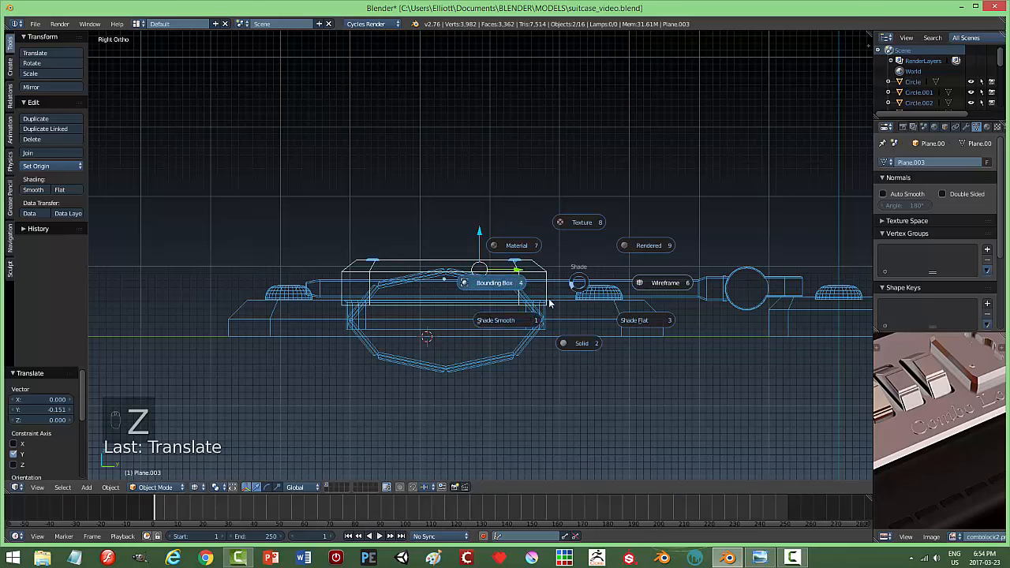
click(575, 342)
middle_drag(544, 335, 579, 366)
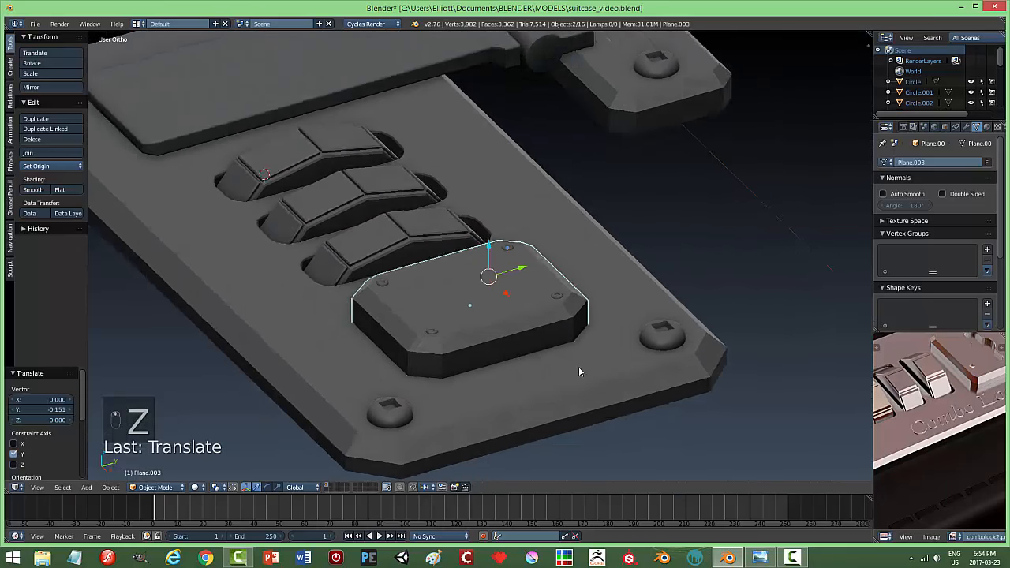
scroll(579, 363, up, 1)
key(a)
scroll(537, 341, down, 3)
middle_drag(532, 340, 652, 347)
key(ctrl+s)
Raise the raised block's bottom vertices about 0.174 along Z in Edit Mode and return to Object Mode
middle_drag(611, 419, 592, 271)
right_click(534, 270)
key(Tab)
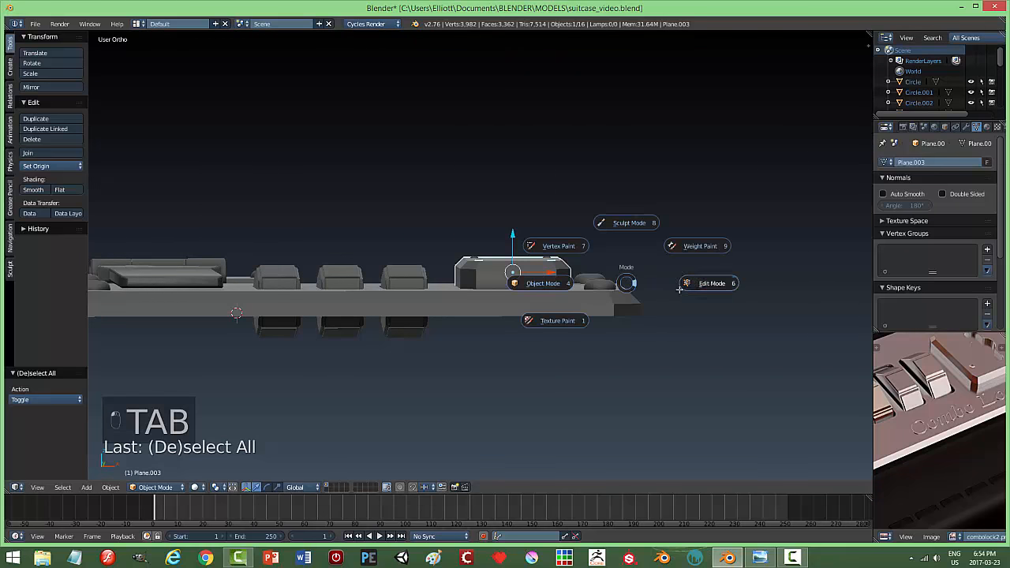
click(630, 286)
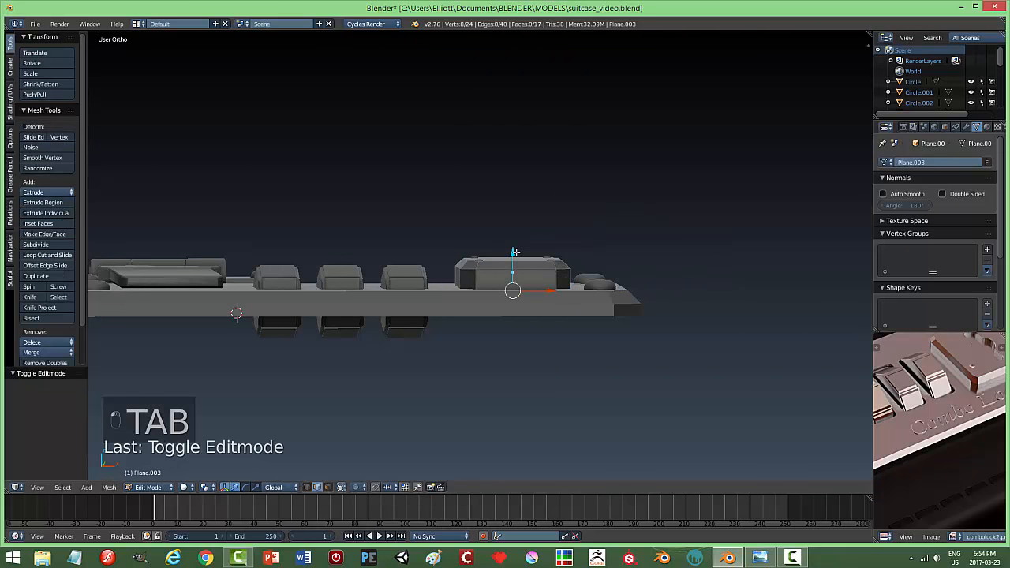
drag(515, 252, 516, 244)
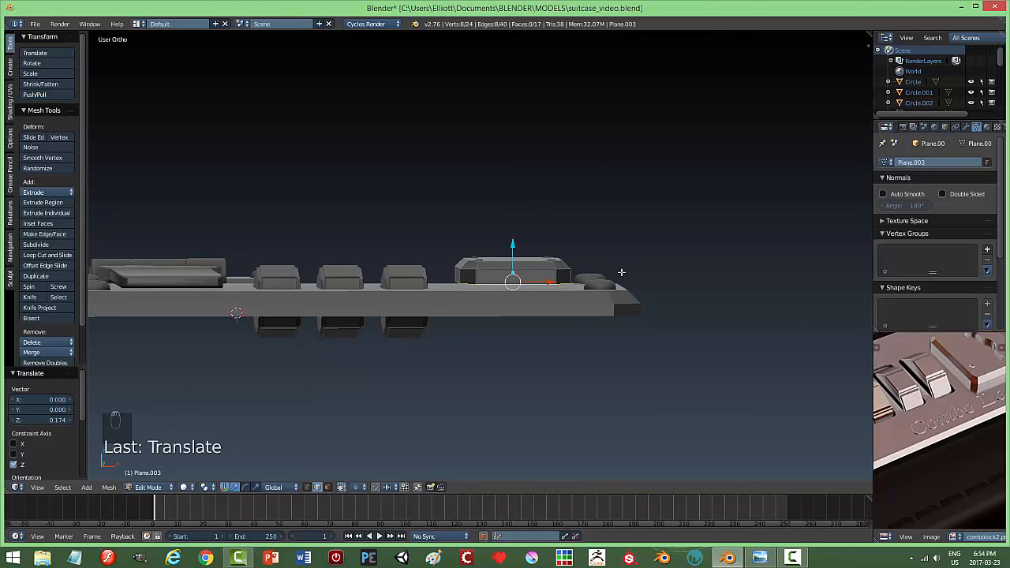
key(a)
key(Tab)
click(541, 275)
Lower the block and its joined small screws together slightly along Z toward the base plate, and save the file
middle_drag(493, 270, 489, 259)
right_click(476, 251)
right_click(478, 286)
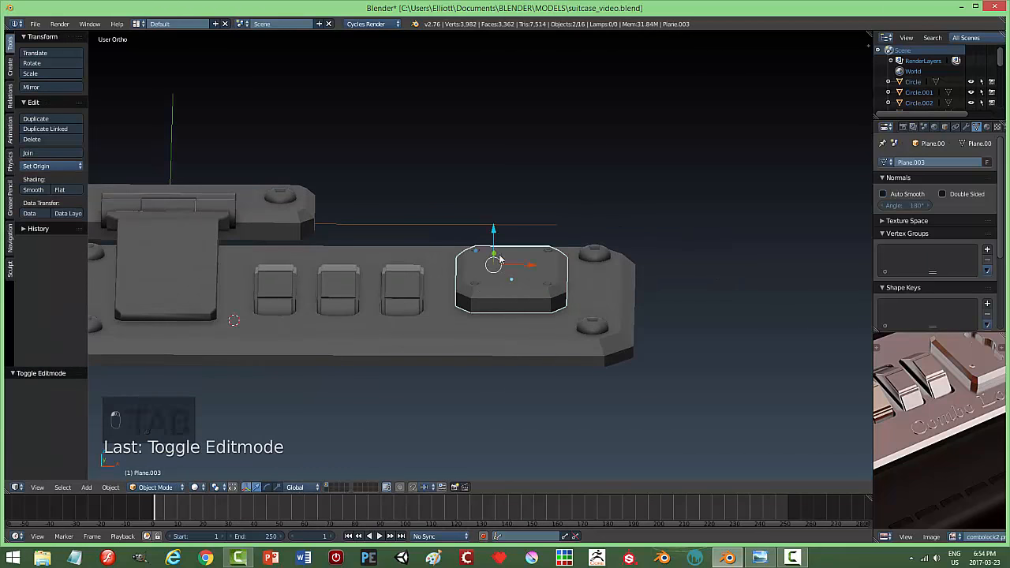
key(g)
key(z)
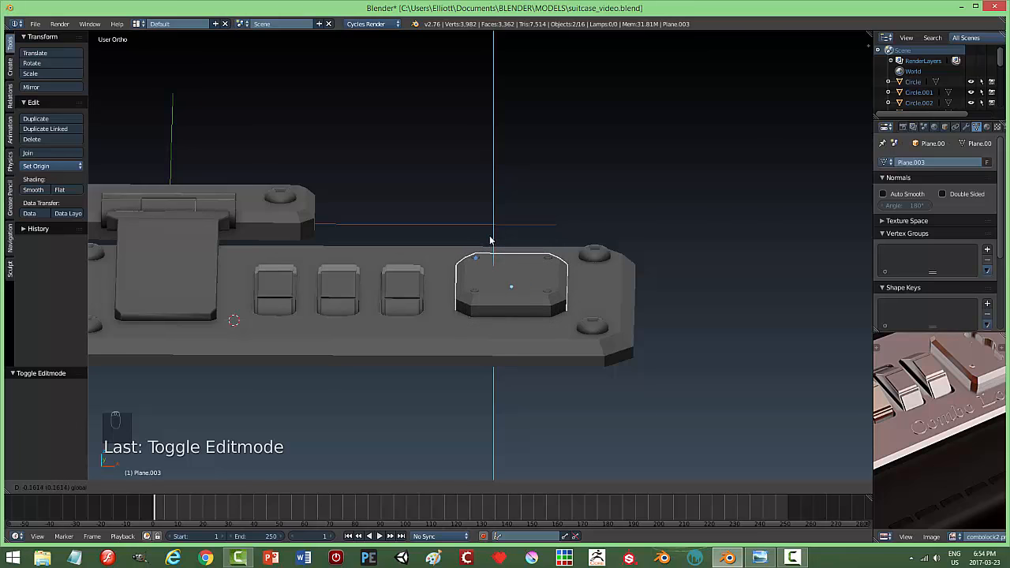
click(489, 238)
key(a)
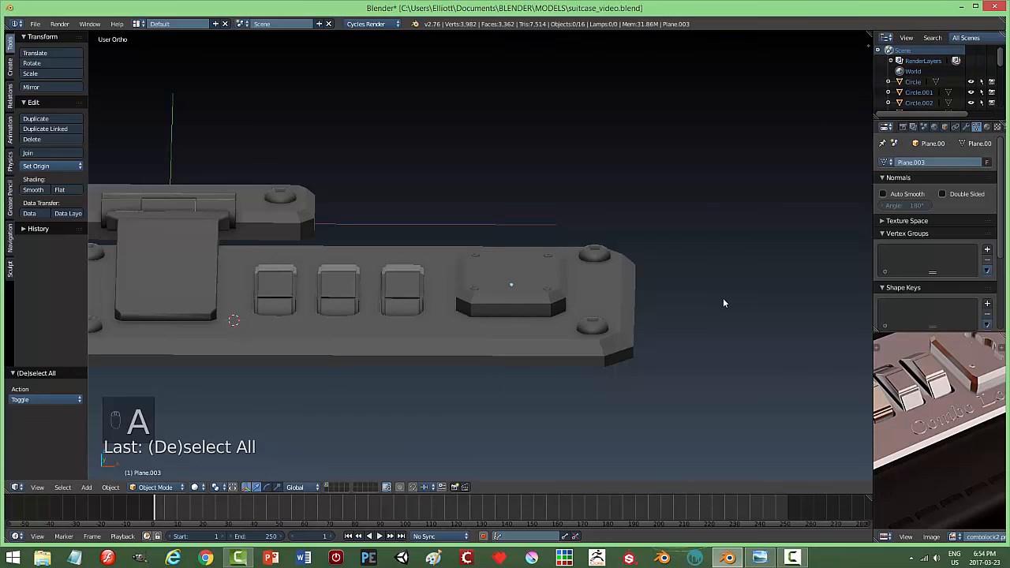
key(ctrl+s)
Select the raised block and snap the 3D cursor to it
scroll(664, 312, down, 4)
middle_drag(582, 331, 602, 369)
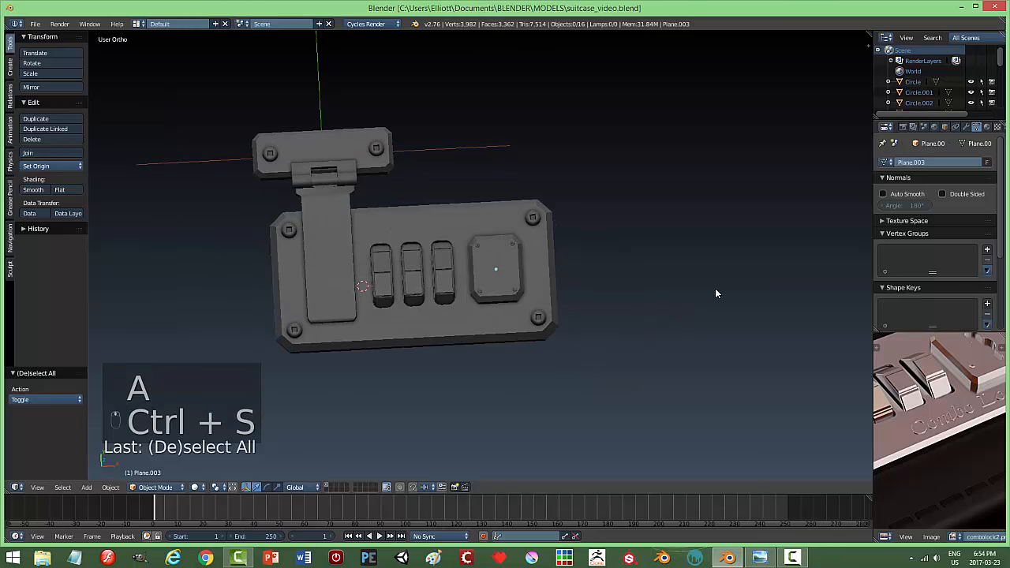
key(KP_7)
key(KP_4)
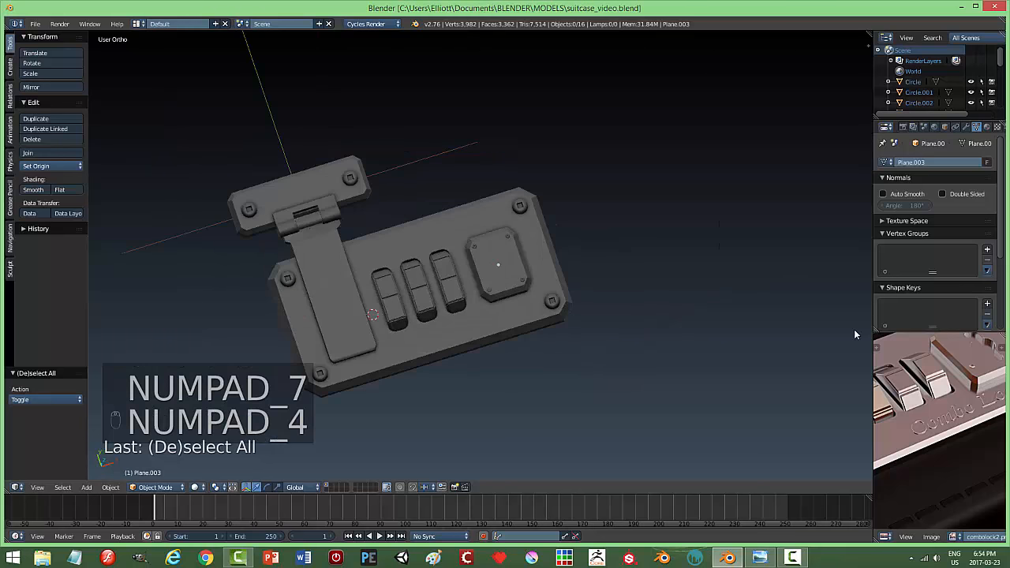
key(KP_7)
scroll(633, 277, up, 3)
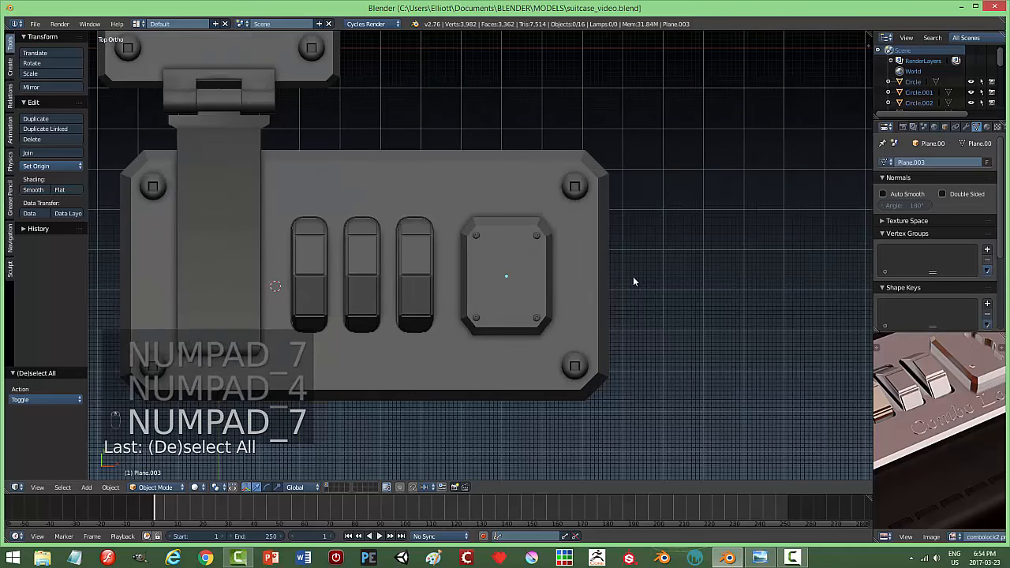
scroll(608, 284, up, 4)
right_click(497, 282)
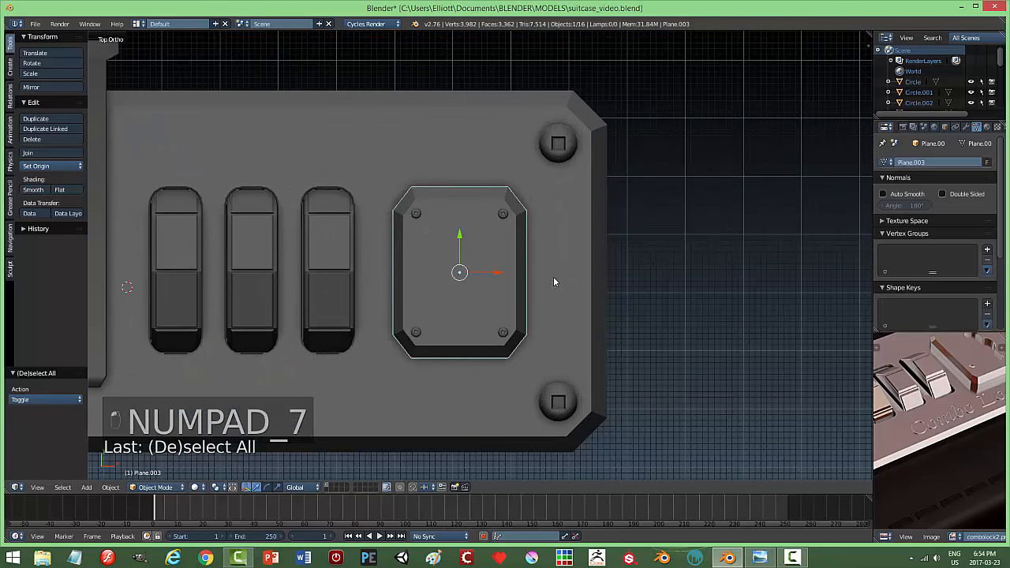
middle_drag(589, 270, 591, 280)
key(shift+s)
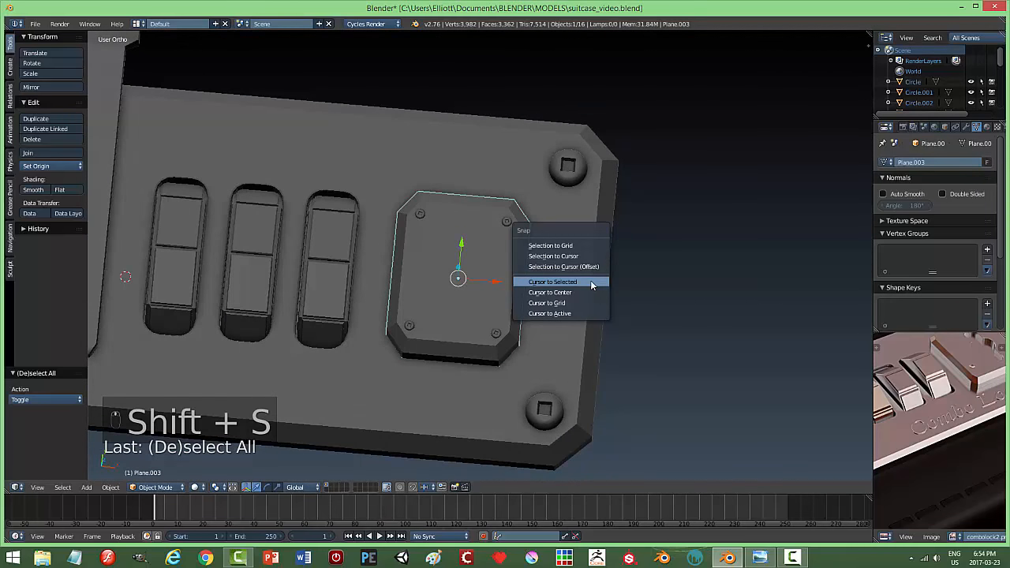
click(594, 284)
middle_drag(624, 337, 614, 308)
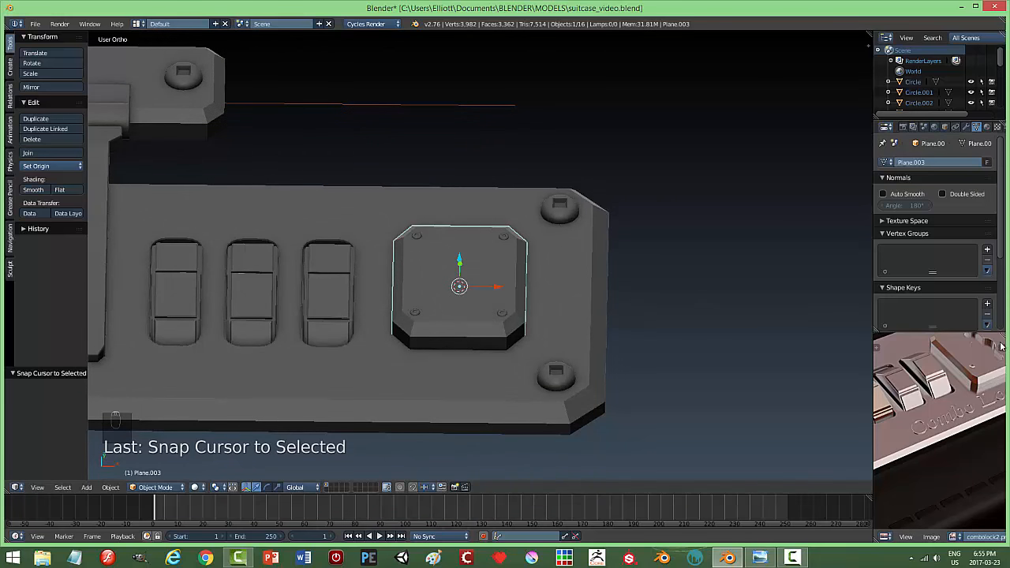
Add a mesh plane at the 3D cursor and raise it about 0.497 along Z above the block
key(shift+a)
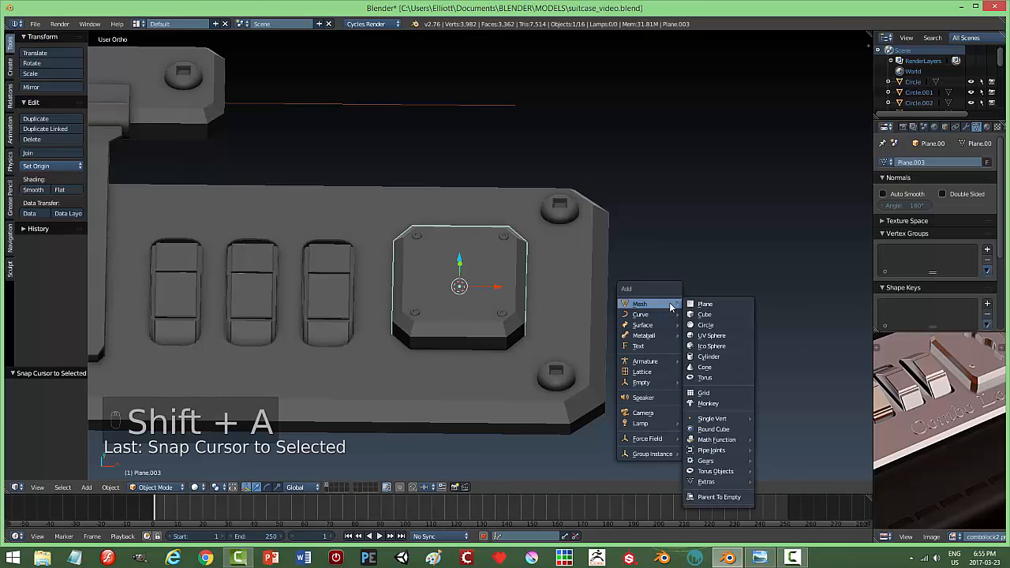
click(707, 306)
middle_drag(542, 291, 509, 277)
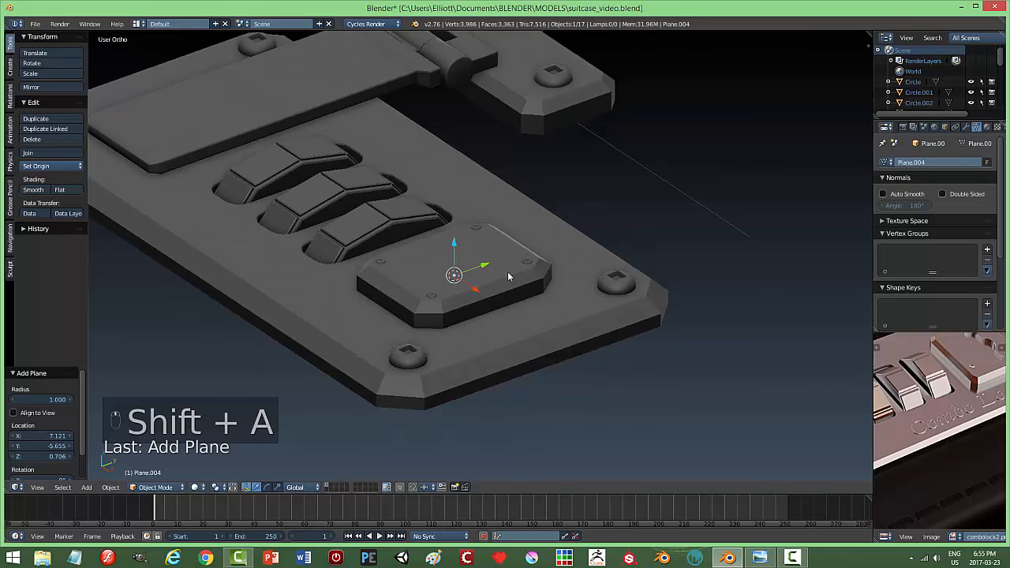
drag(456, 240, 457, 212)
middle_drag(466, 229, 551, 319)
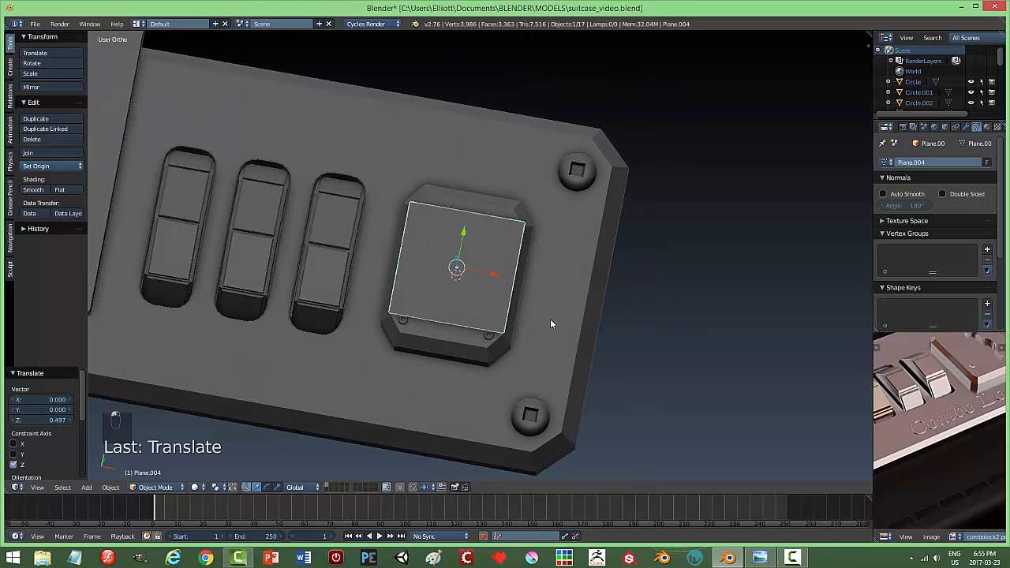
Scale the plane to about 0.254 overall, 3.19 along Y and 0.909 along X to form a narrow strip
key(s)
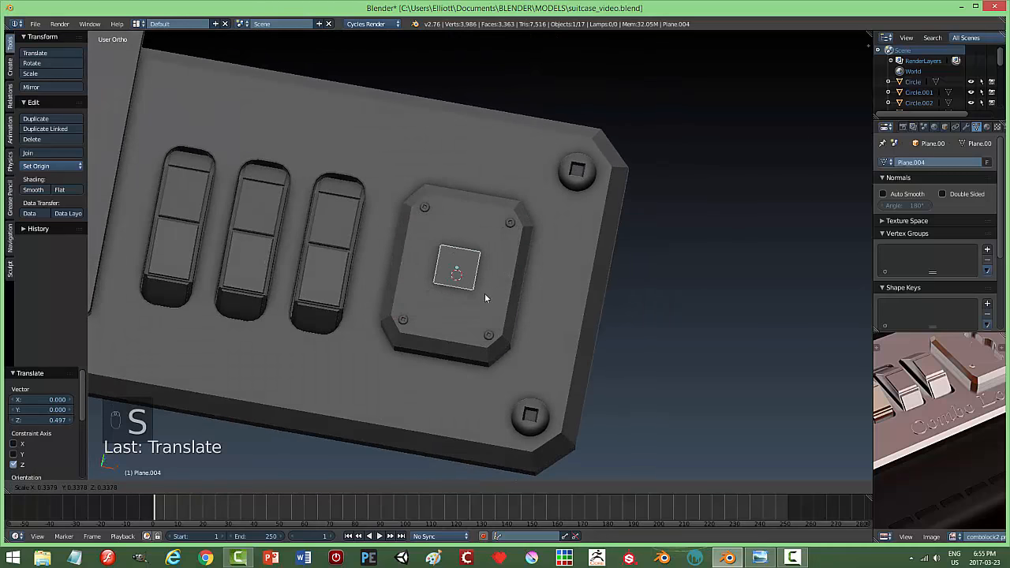
click(474, 291)
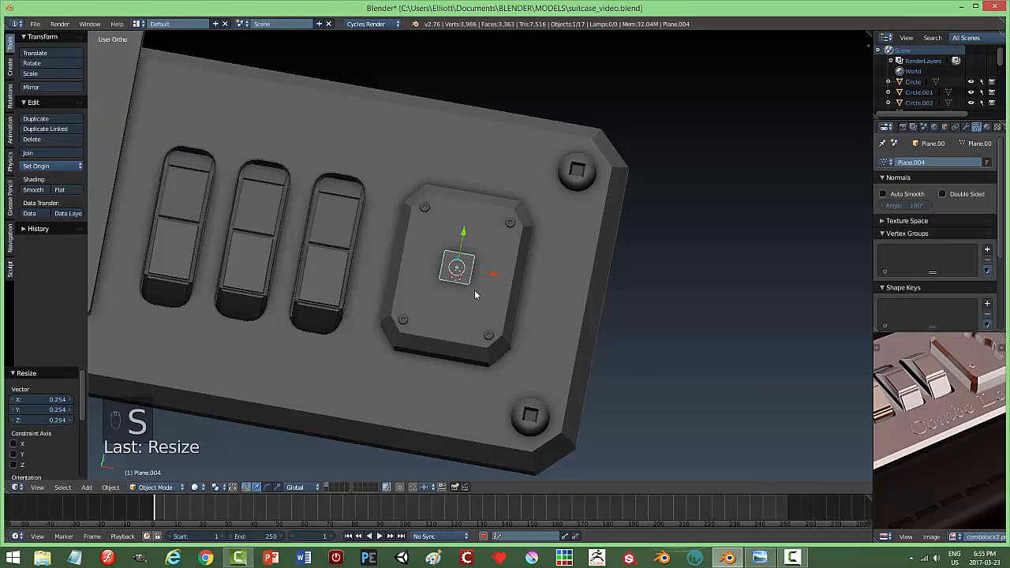
middle_drag(474, 290, 496, 249)
key(s)
key(y)
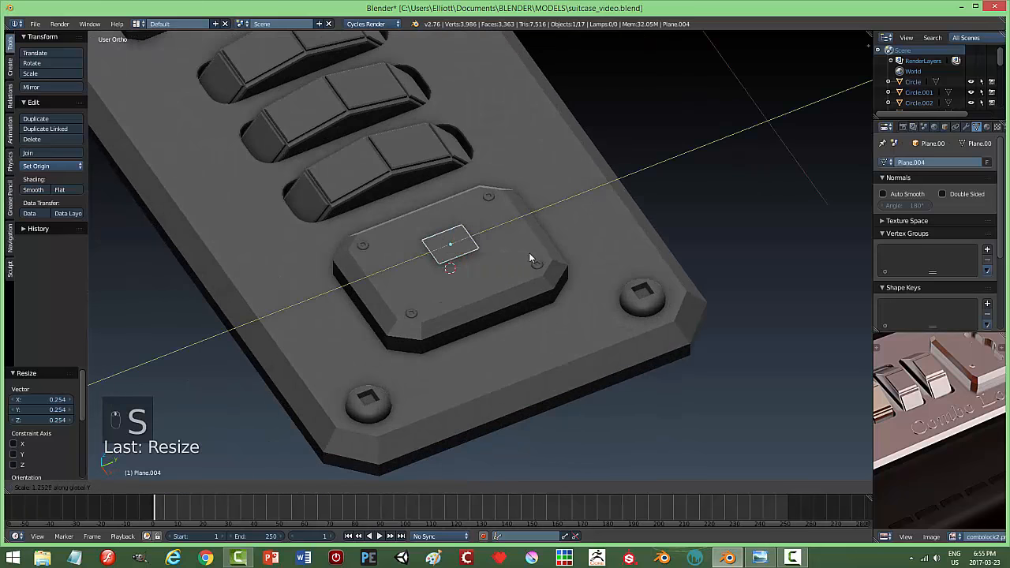
click(598, 256)
mouse_move(598, 255)
middle_down()
mouse_move(516, 288)
mouse_move(603, 288)
mouse_move(593, 267)
middle_up()
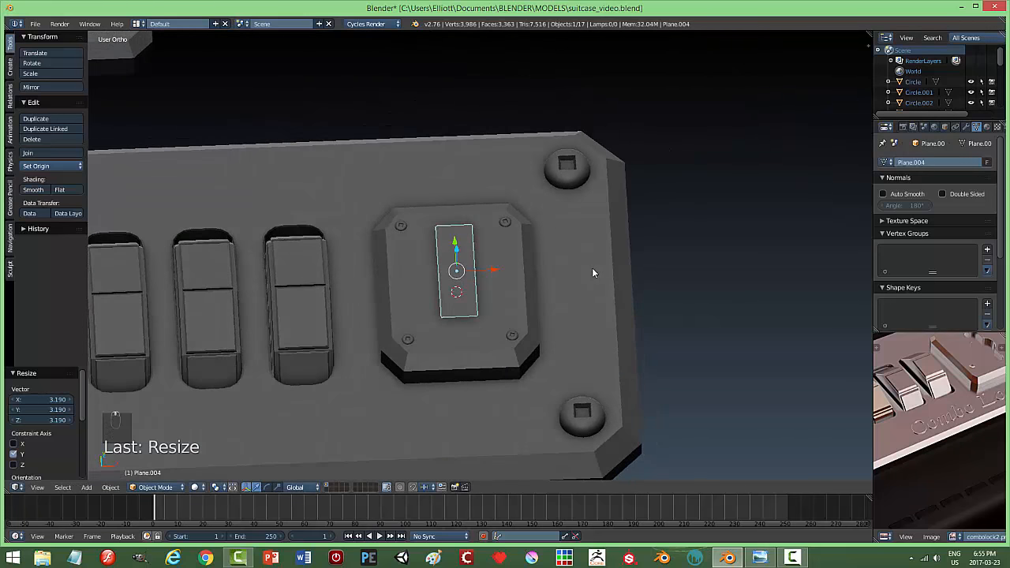
key(s)
key(x)
click(613, 281)
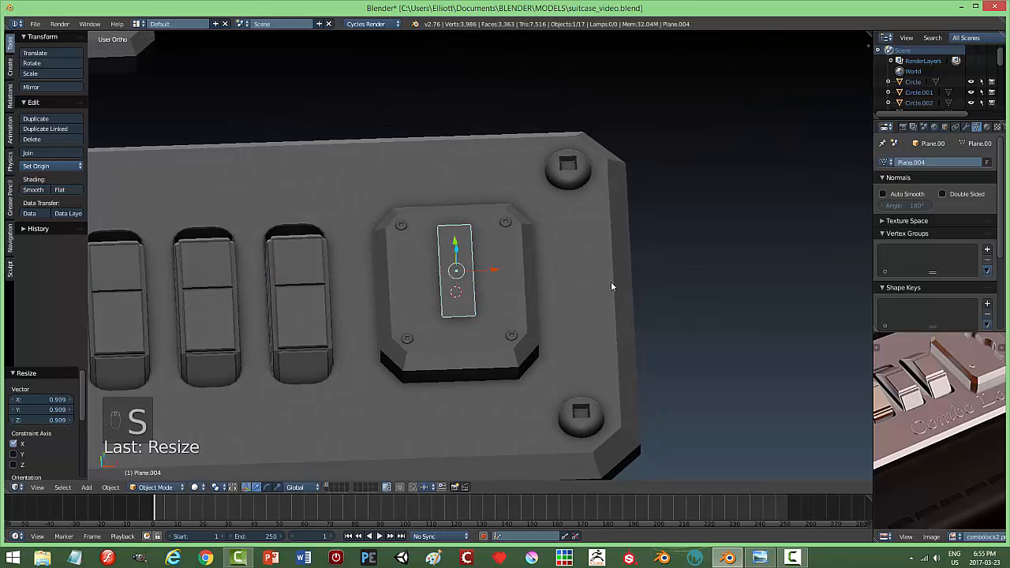
Lower the strip about 0.207 along Z and extrude its face upward about 0.32 into a bar, returning to Object Mode
middle_drag(611, 282, 470, 236)
drag(448, 218, 474, 241)
key(Tab)
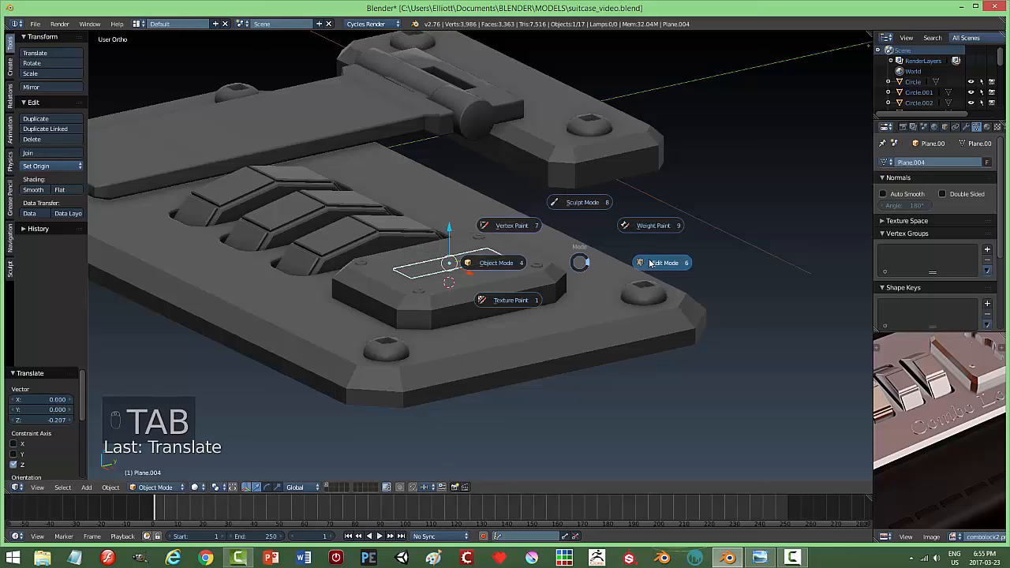
key(e)
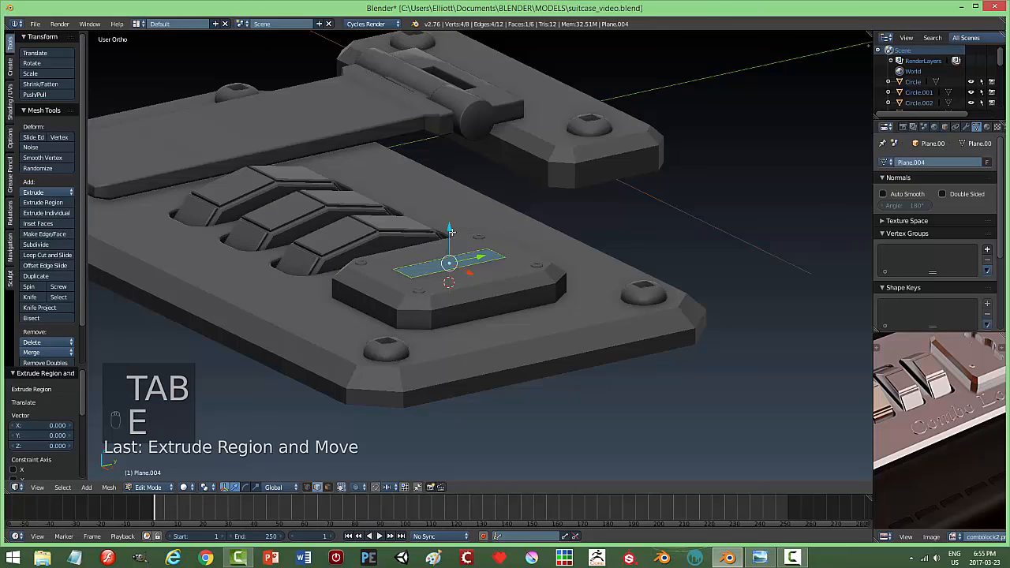
key(e)
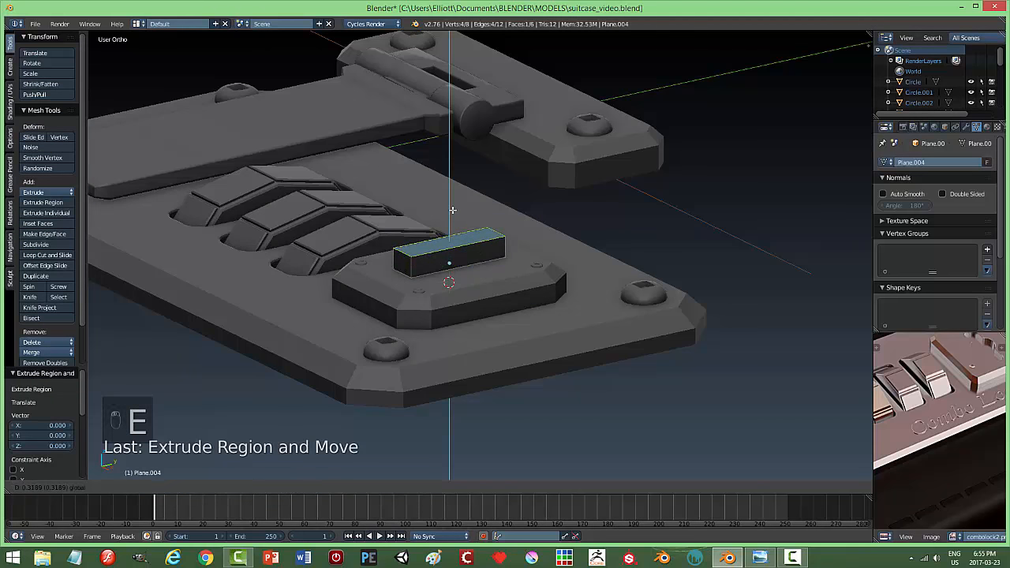
click(452, 209)
key(a)
key(Tab)
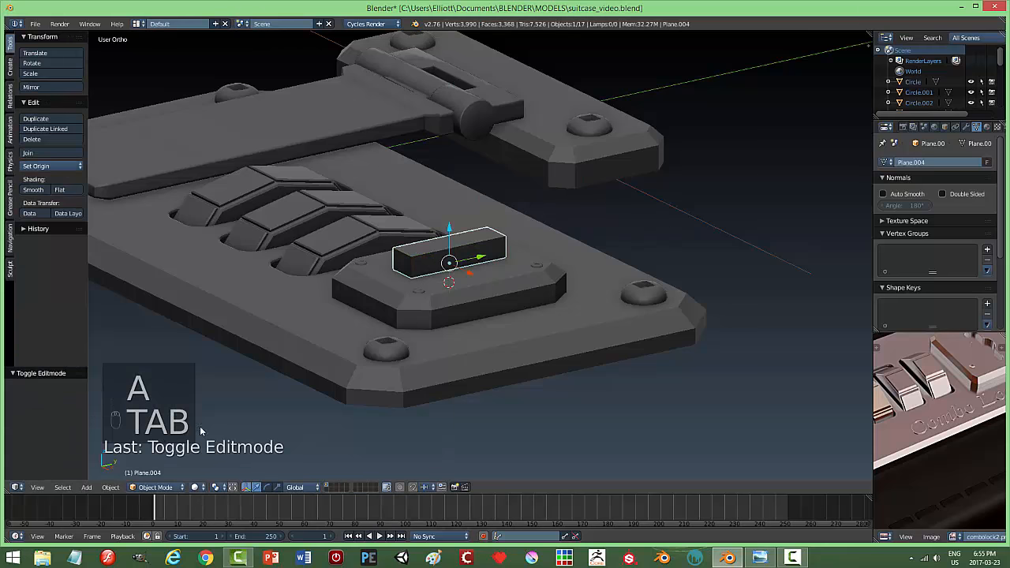
Apply the bar's rotation and scale
click(117, 487)
mouse_move(142, 407)
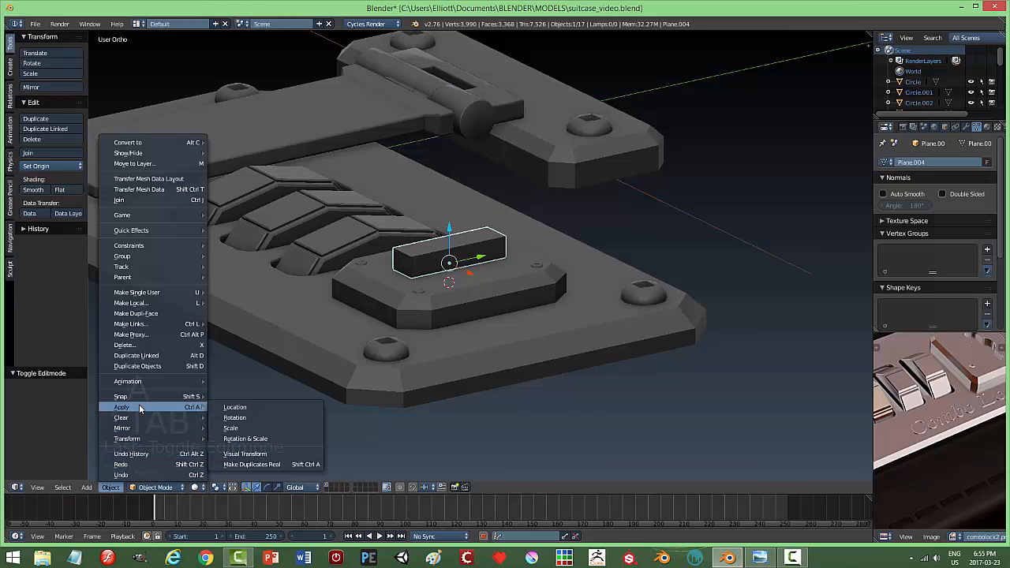
click(253, 442)
Bevel the bar's four vertical corner edges with four segments to round its ends, and return to Object Mode
key(Tab)
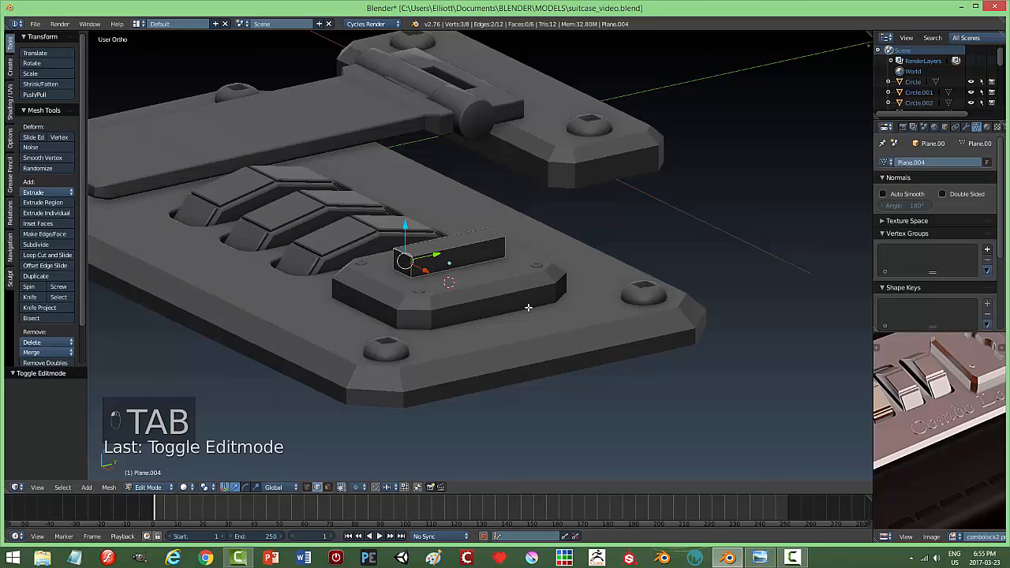
key(ctrl+z)
shift+right_click(398, 259)
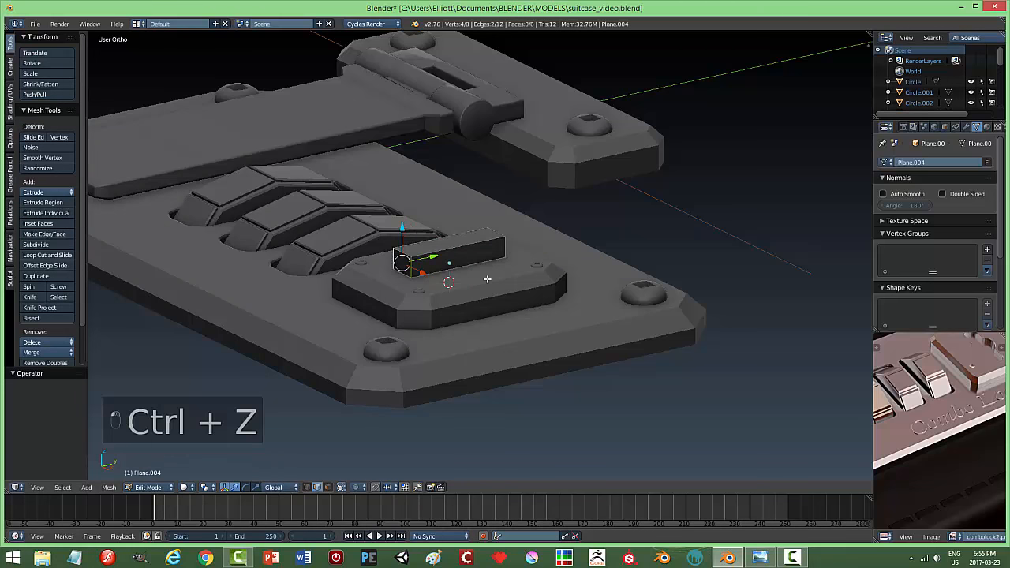
middle_drag(571, 308, 510, 266)
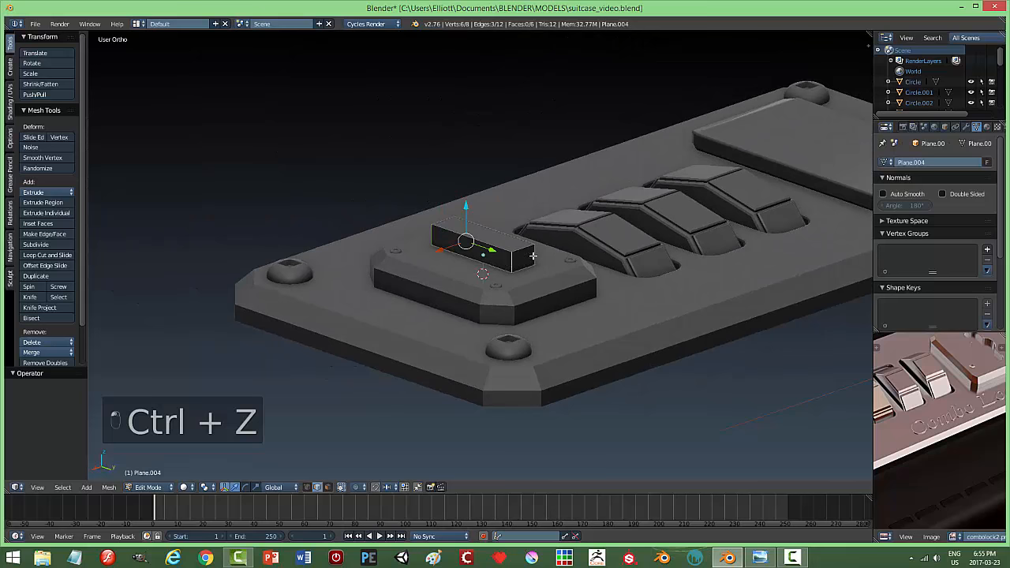
key(ctrl+b)
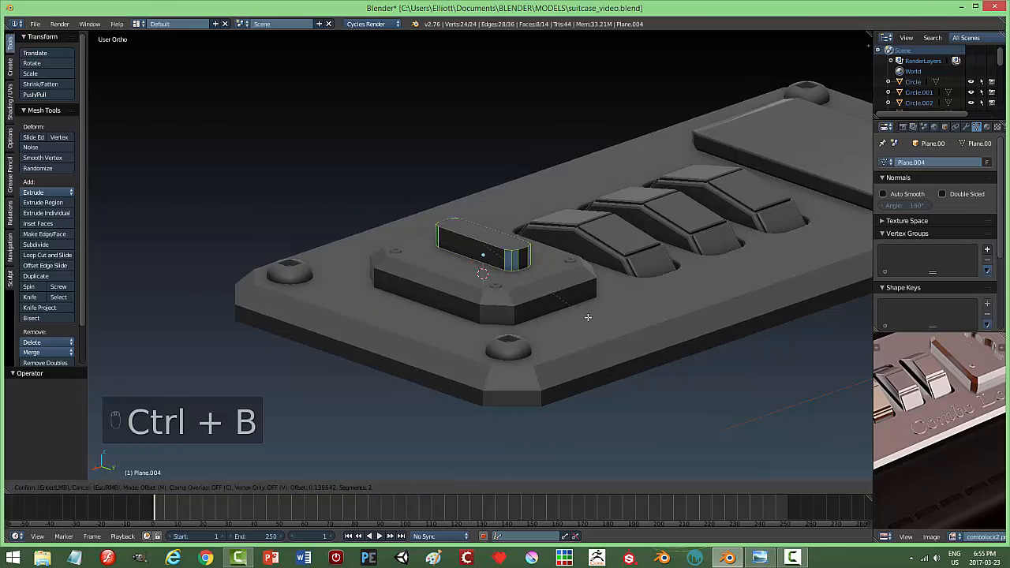
scroll(588, 317, up, 2)
click(588, 318)
key(a)
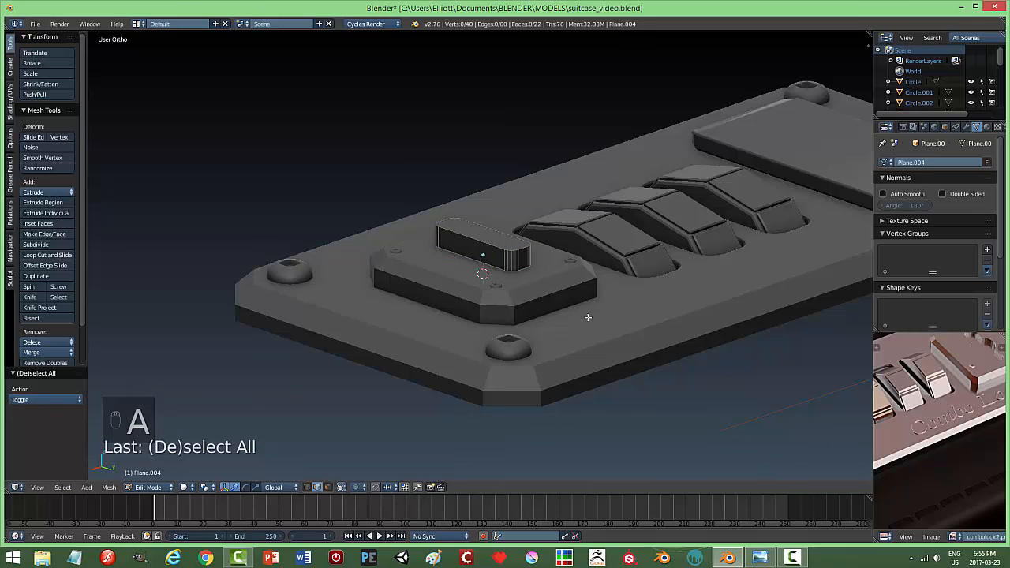
key(Tab)
Raise the rounded bar about 0.039 along Z and snap the 3D cursor to it
middle_drag(538, 303, 665, 291)
drag(449, 231, 449, 219)
middle_drag(450, 219, 565, 317)
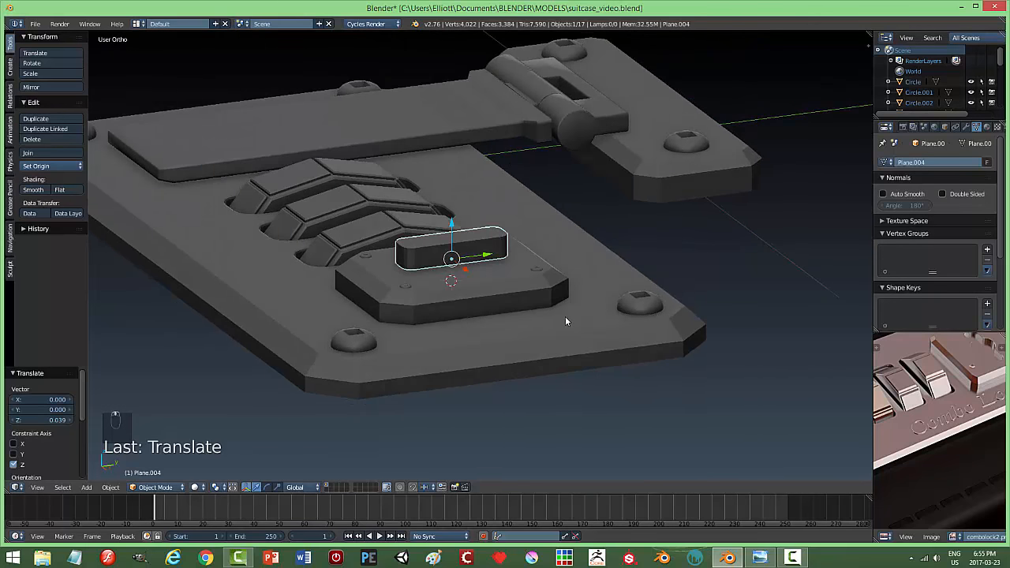
key(shift+s)
click(571, 318)
Add a 32-vertex circle at the bar's centre, scale it down and raise it about 0.316 along Z
middle_drag(572, 318, 619, 367)
key(shift+a)
mouse_move(620, 369)
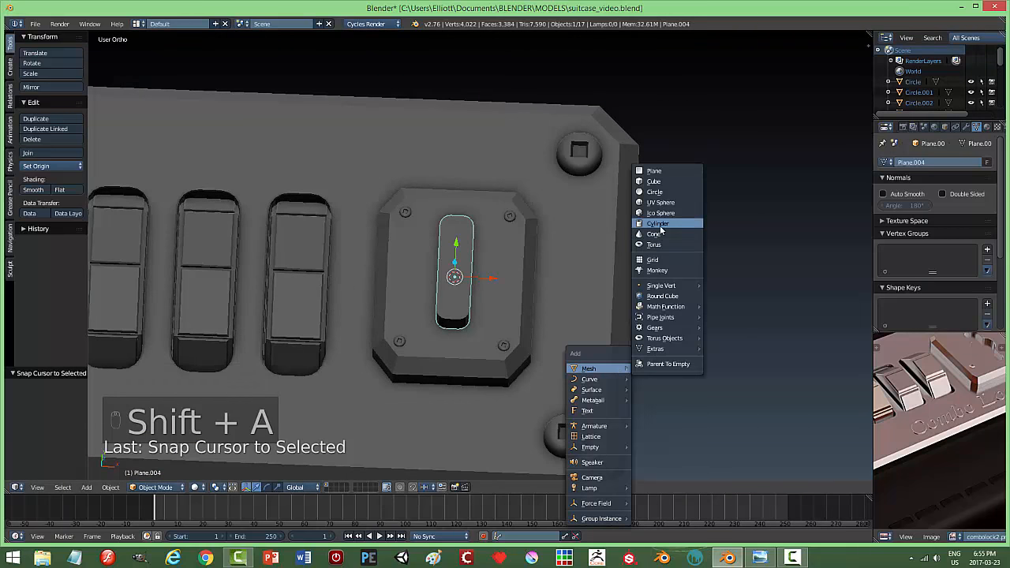
click(655, 192)
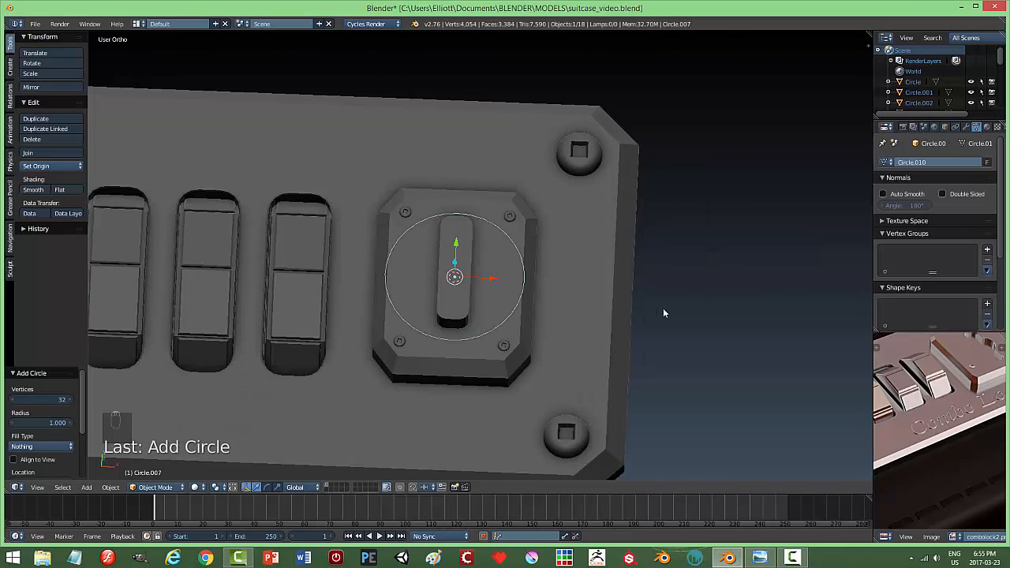
key(s)
click(550, 300)
middle_drag(565, 285, 562, 284)
drag(449, 230, 452, 211)
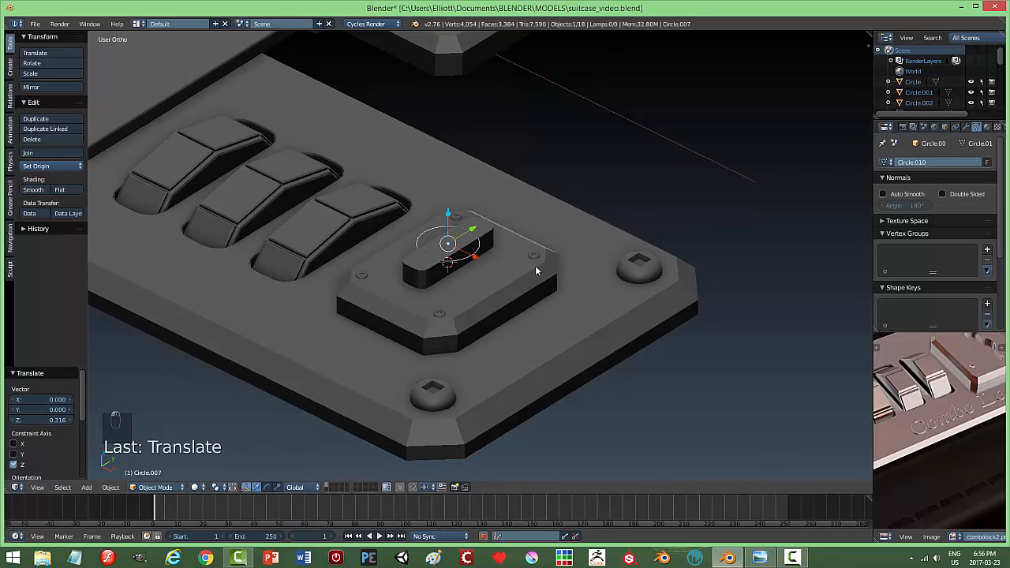
Fill the circle with a face, extrude it upward into a short cylinder and return to Object Mode
key(Tab)
key(f)
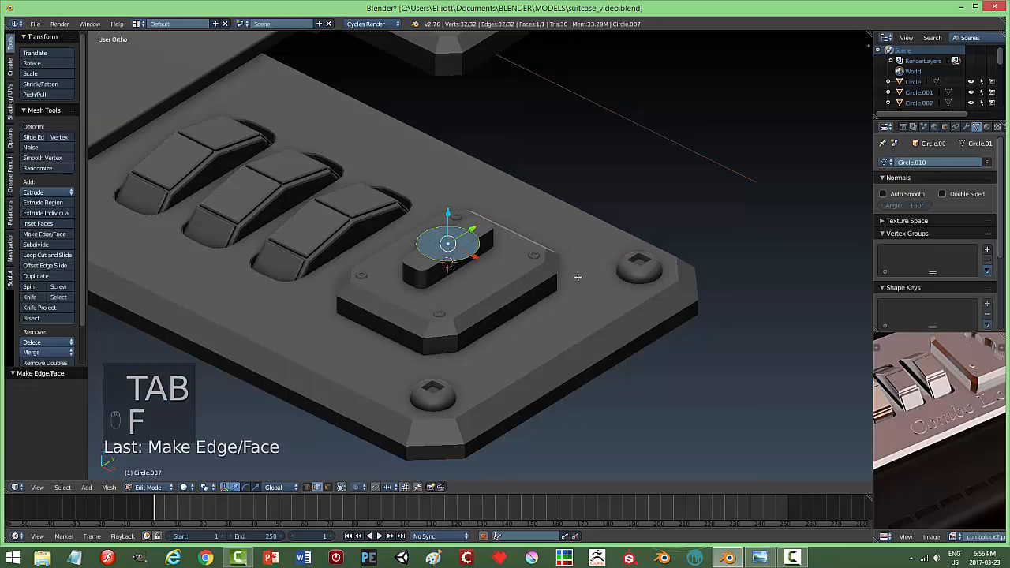
key(e)
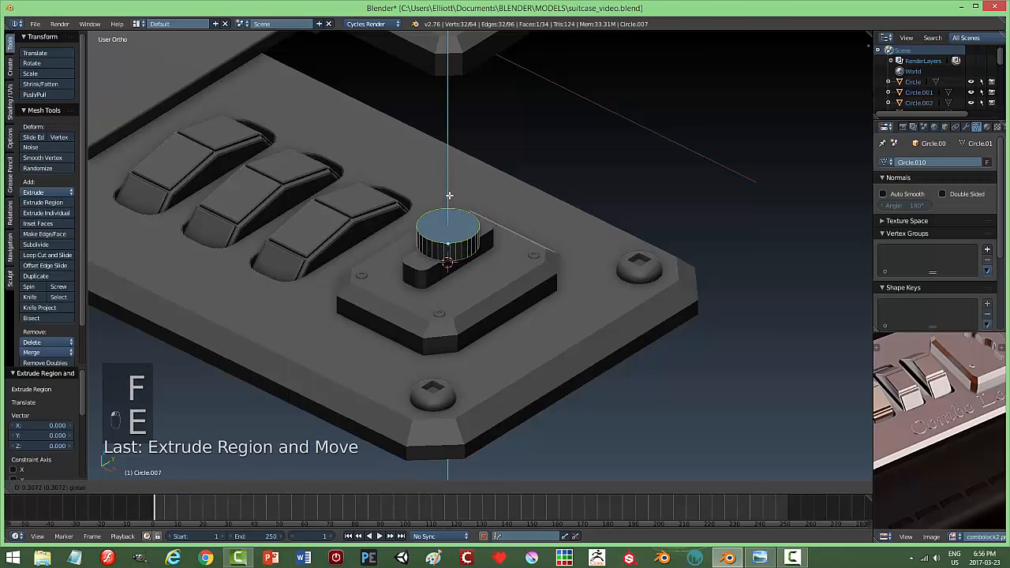
click(450, 200)
middle_drag(450, 200, 506, 255)
key(a)
key(Tab)
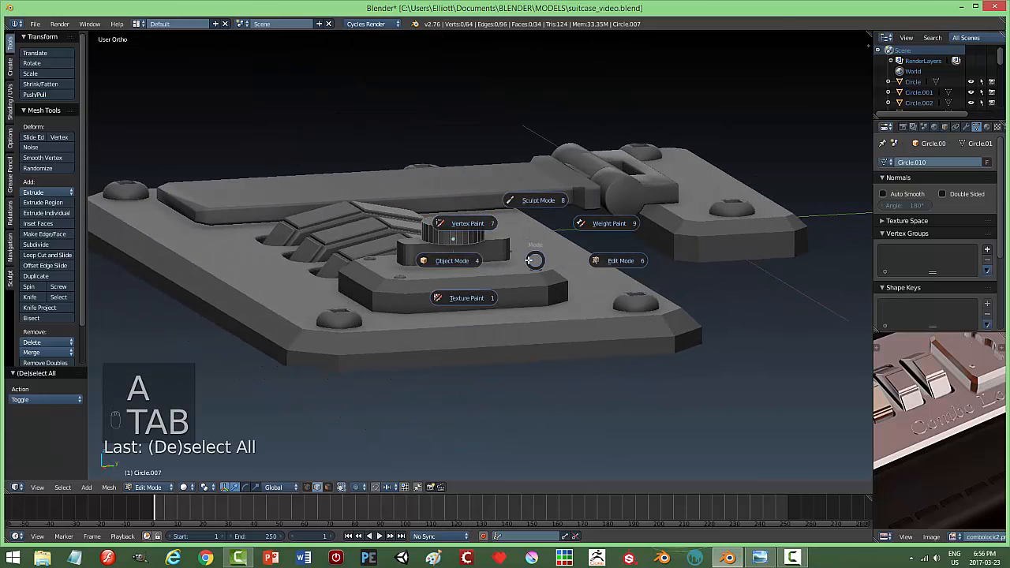
click(472, 261)
Lower the cylinder about 0.261 along Z into the bar and scale it to about 0.906
drag(454, 204, 454, 223)
middle_drag(468, 259, 541, 354)
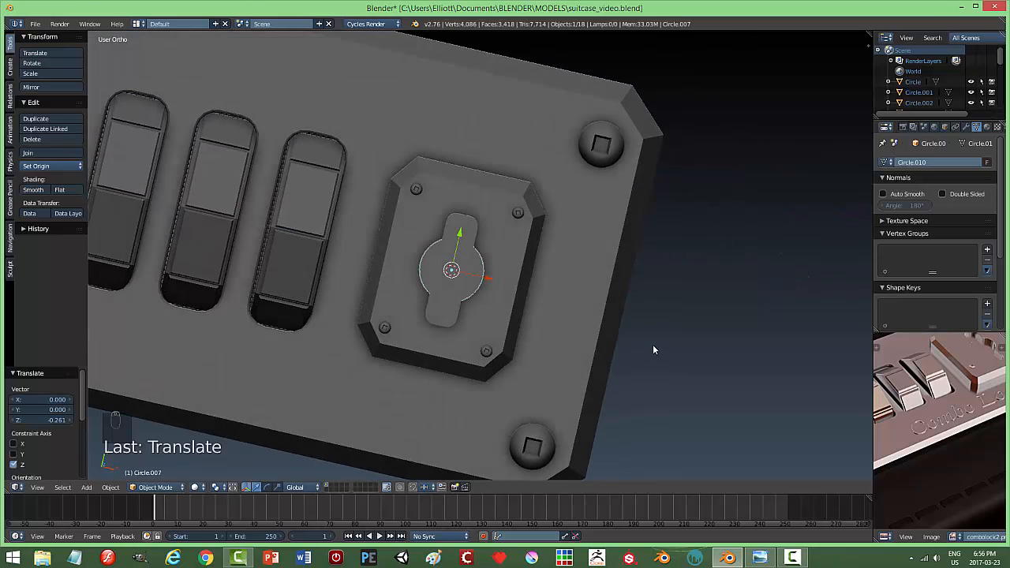
key(s)
click(633, 339)
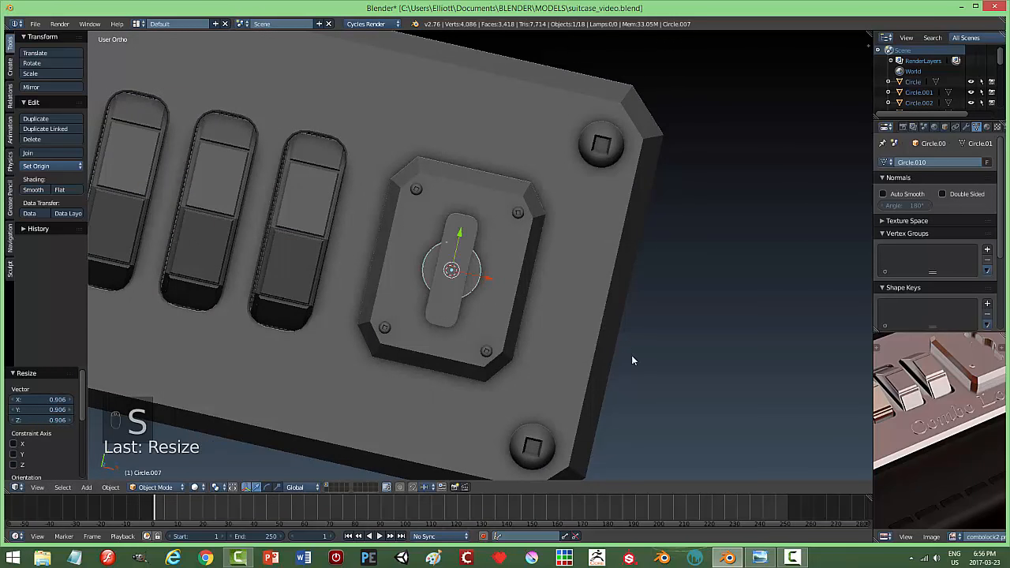
Raise the cylinder about 0.035 along Z relative to the bar
middle_drag(652, 367, 588, 310)
key(g)
key(z)
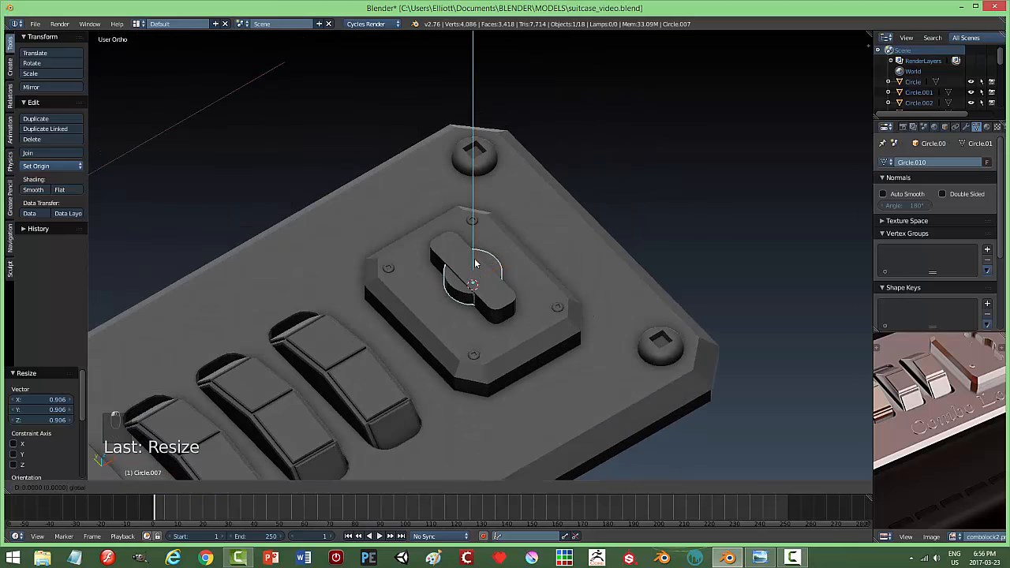
click(473, 257)
middle_drag(474, 257, 508, 250)
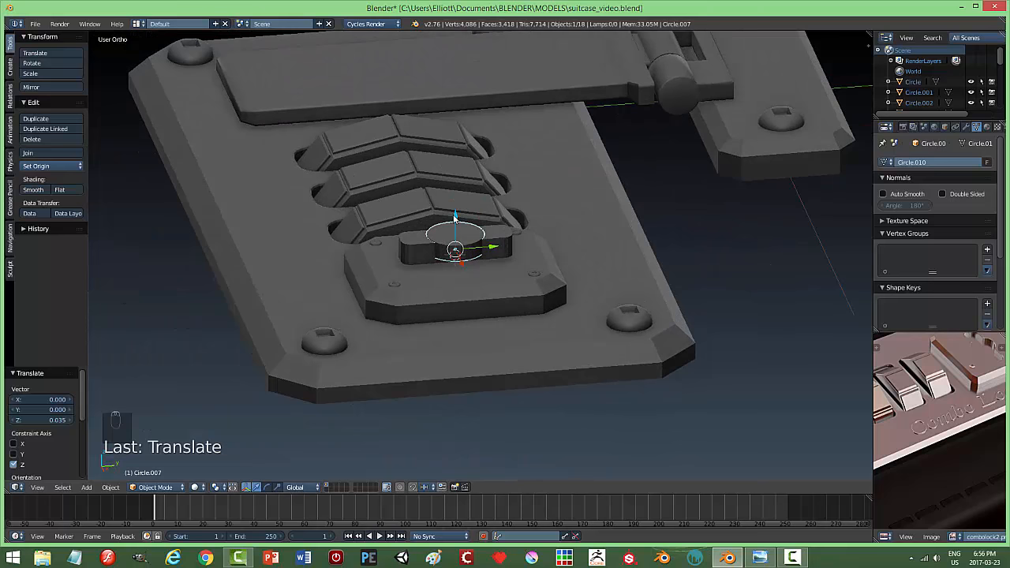
Raise the cylinder about 0.124 along Z and join it with the rounded bar into one object
drag(455, 217, 474, 225)
right_click(498, 236)
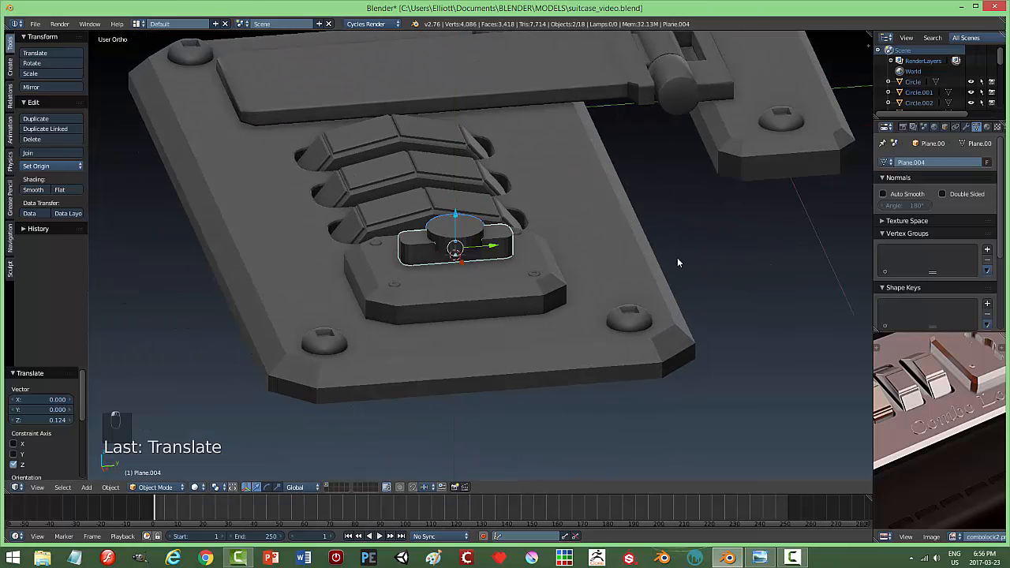
key(ctrl+j)
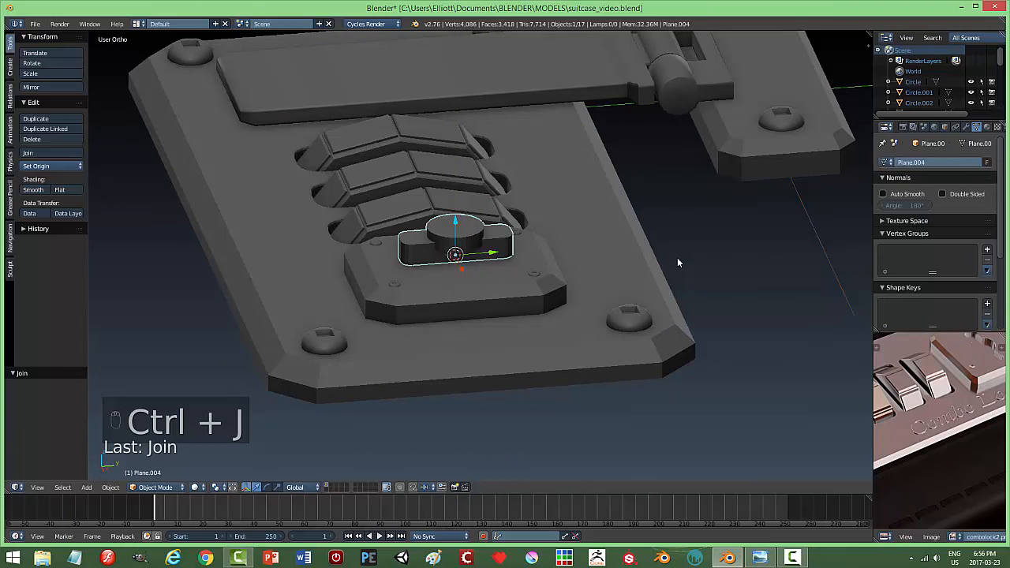
Edit the joined mesh in a right-side wireframe view and extend the cylinder's base down past the bar's underside
key(KP_3)
key(Tab)
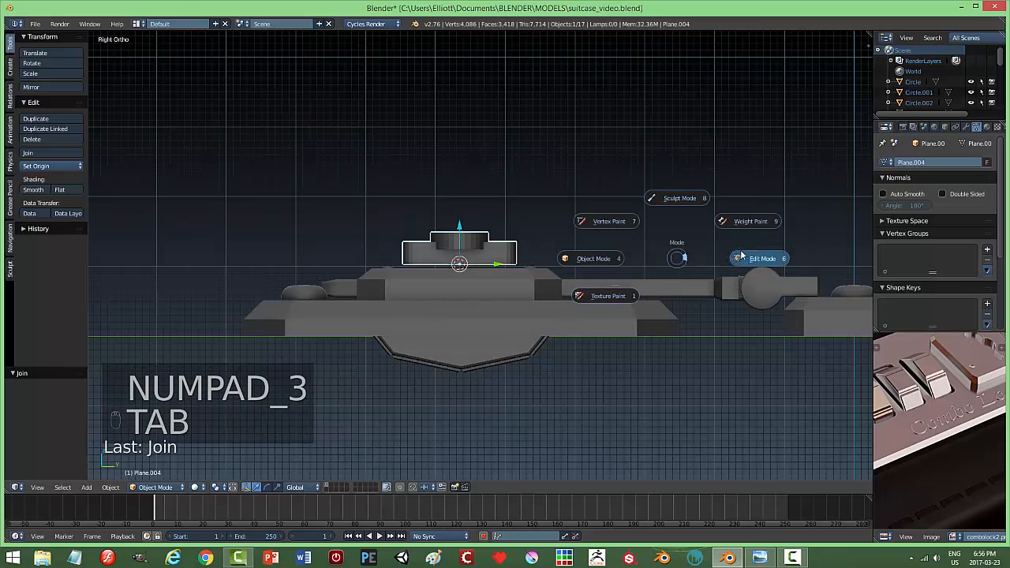
click(741, 255)
scroll(562, 272, up, 3)
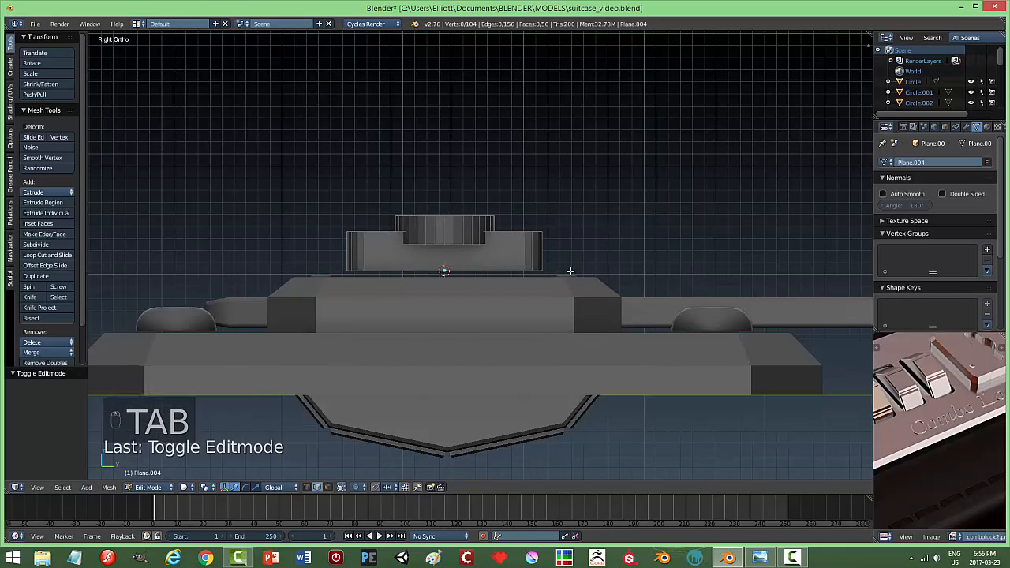
key(z)
click(578, 275)
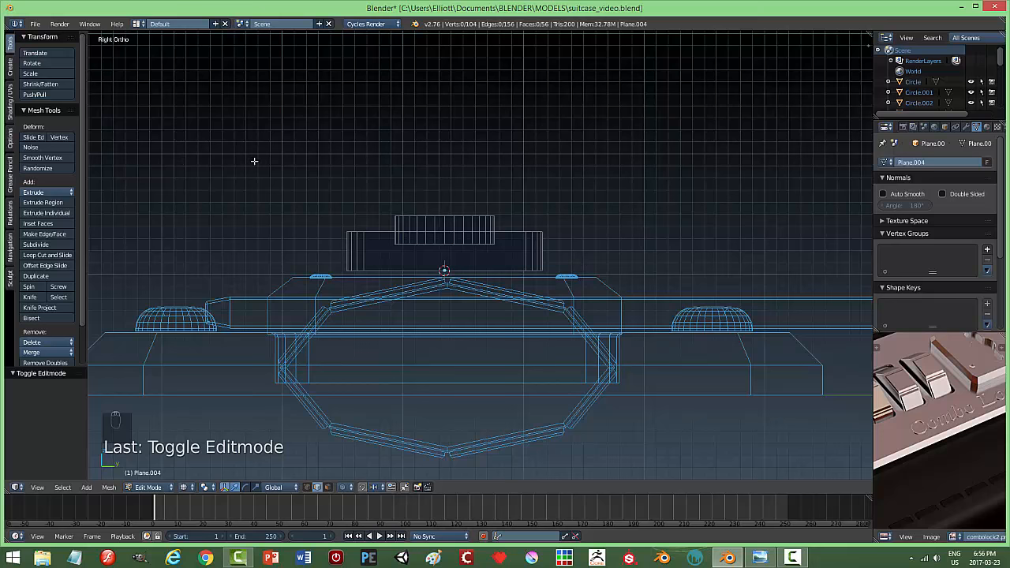
key(b)
drag(221, 161, 577, 247)
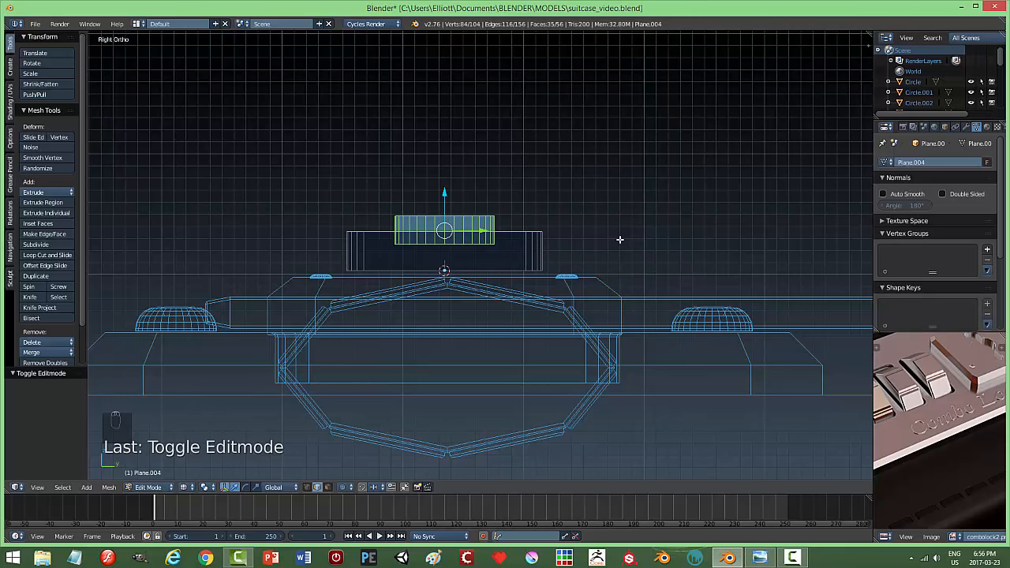
key(a)
key(b)
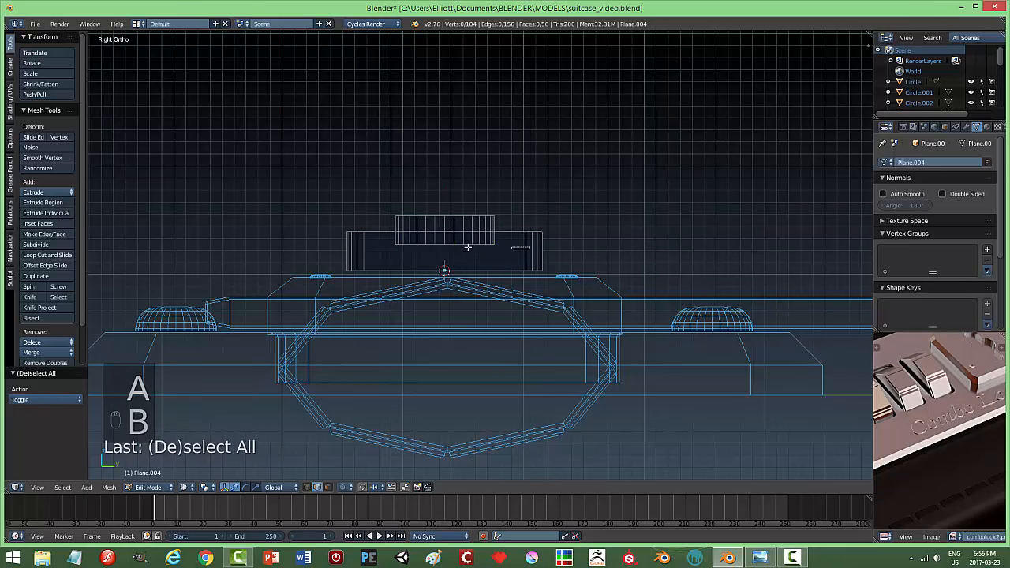
drag(531, 249, 379, 234)
drag(446, 207, 620, 248)
key(a)
In vertex select mode, level the top vertices of the cylinder and bar by scaling them to 0 along Z
key(ctrl+Tab)
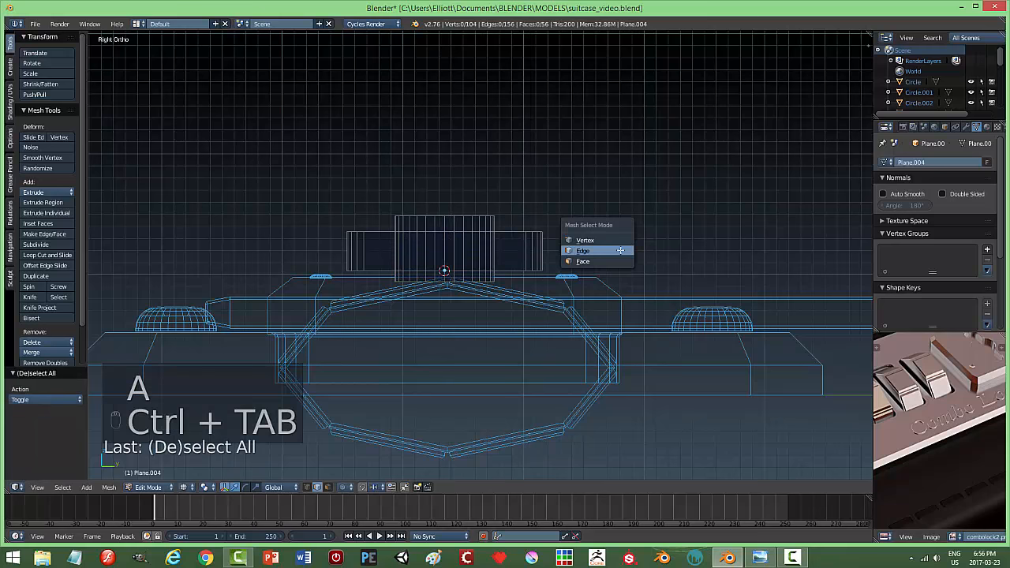
click(614, 239)
key(b)
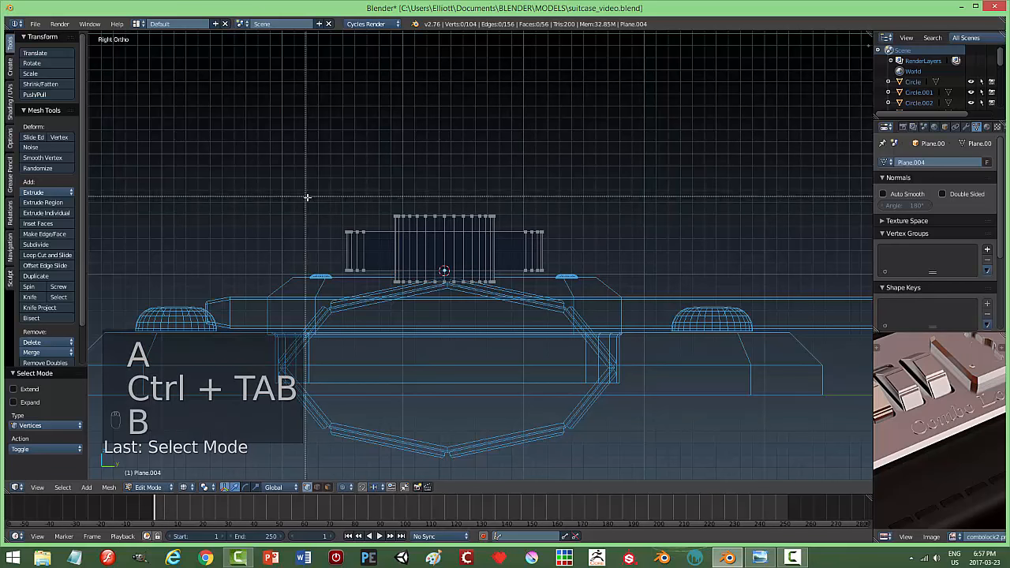
drag(308, 199, 584, 248)
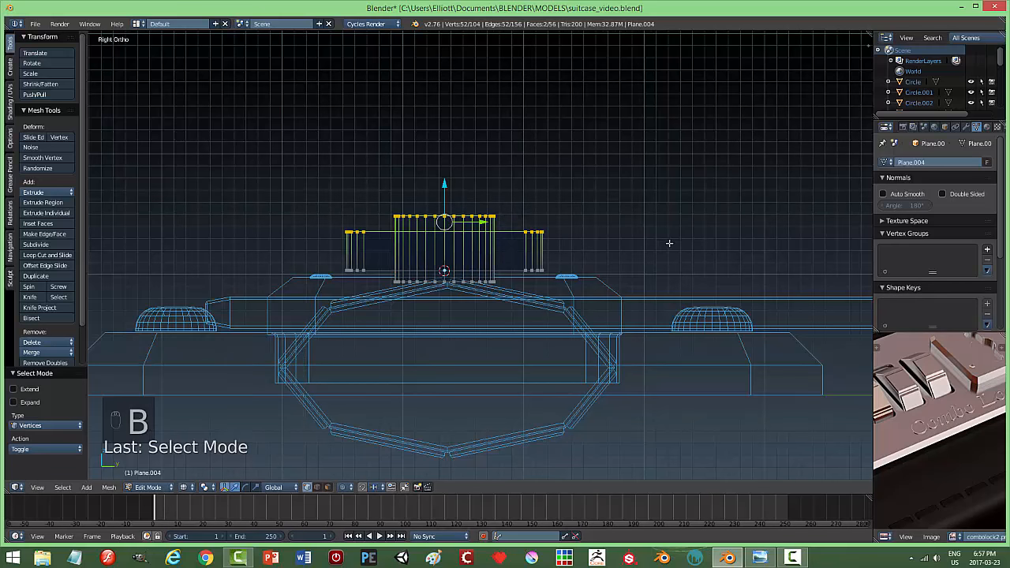
key(s)
key(z)
key(0)
key(Return)
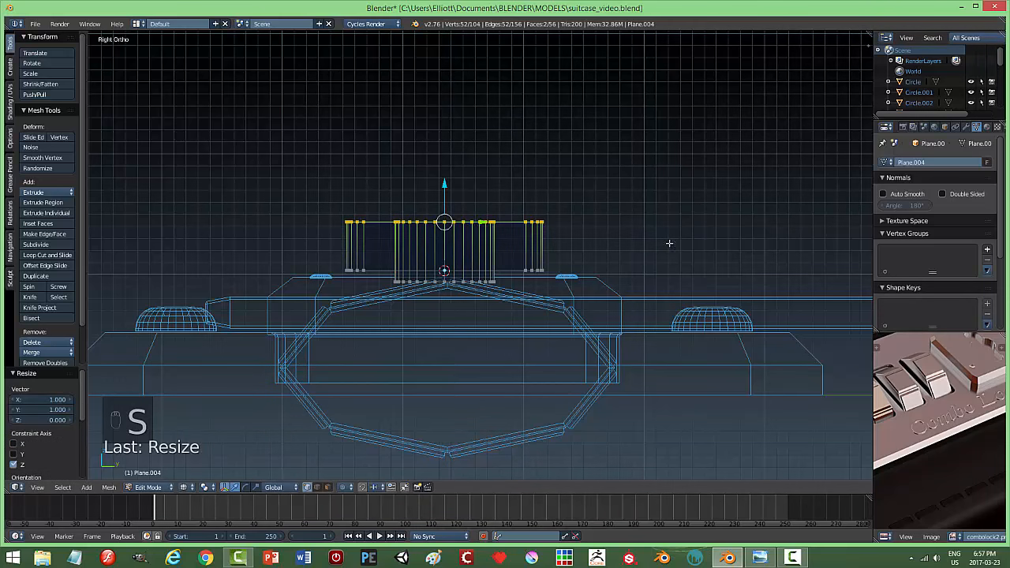
Level the bottom vertices of the joined mesh by scaling them to 0 along Z, and return to Object Mode with solid shading
key(a)
key(b)
drag(307, 256, 619, 302)
key(s)
key(z)
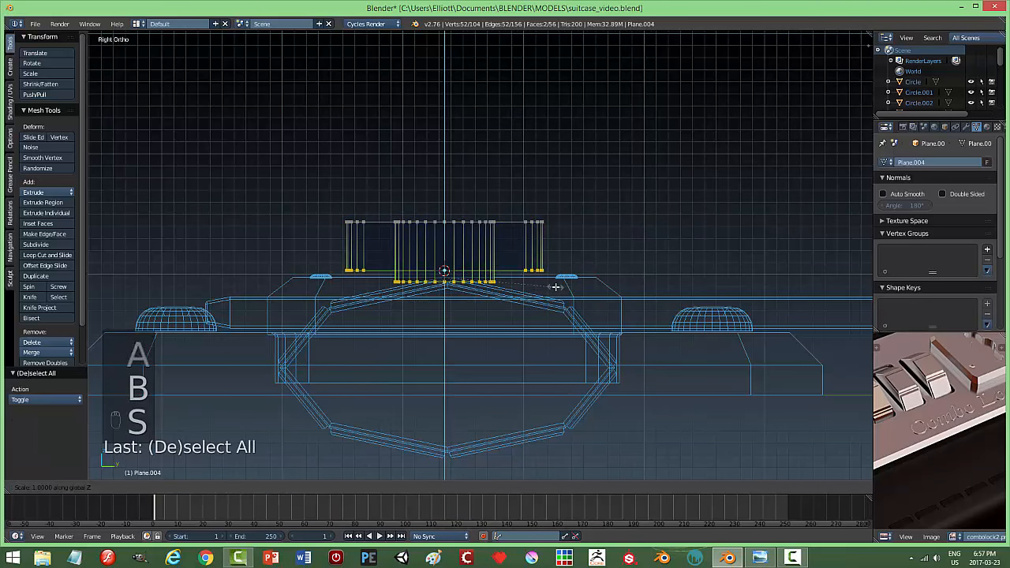
key(0)
key(Return)
key(a)
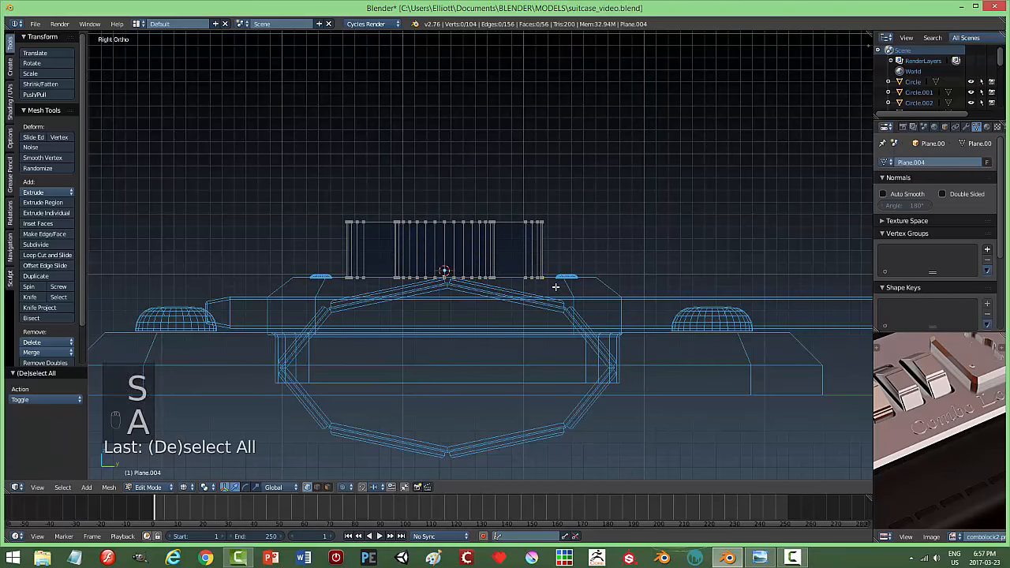
key(Tab)
mouse_move(575, 250)
middle_down()
mouse_move(619, 300)
mouse_move(645, 287)
mouse_move(636, 271)
middle_up()
key(z)
click(637, 328)
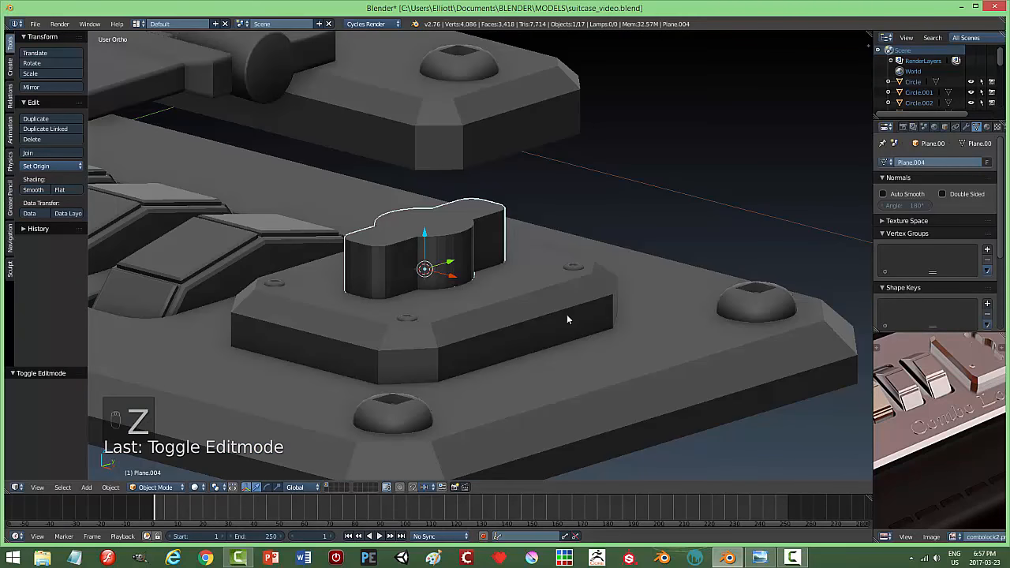
Apply the scale of the joined bar and cylinder, and sink it partway into the raised block along Z
mouse_move(566, 316)
middle_down()
mouse_move(553, 316)
mouse_move(559, 343)
mouse_move(537, 311)
middle_up()
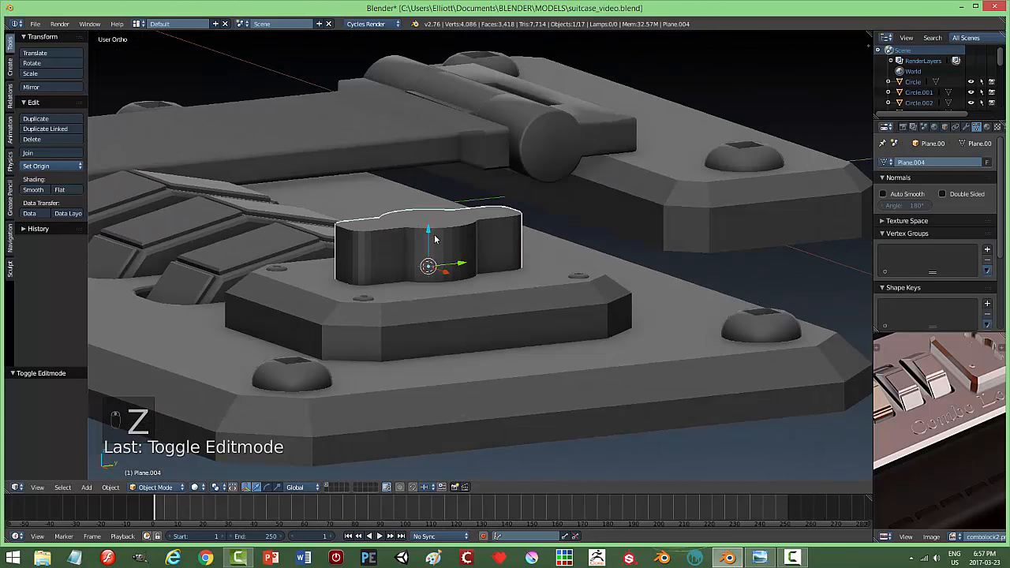
drag(428, 231, 433, 203)
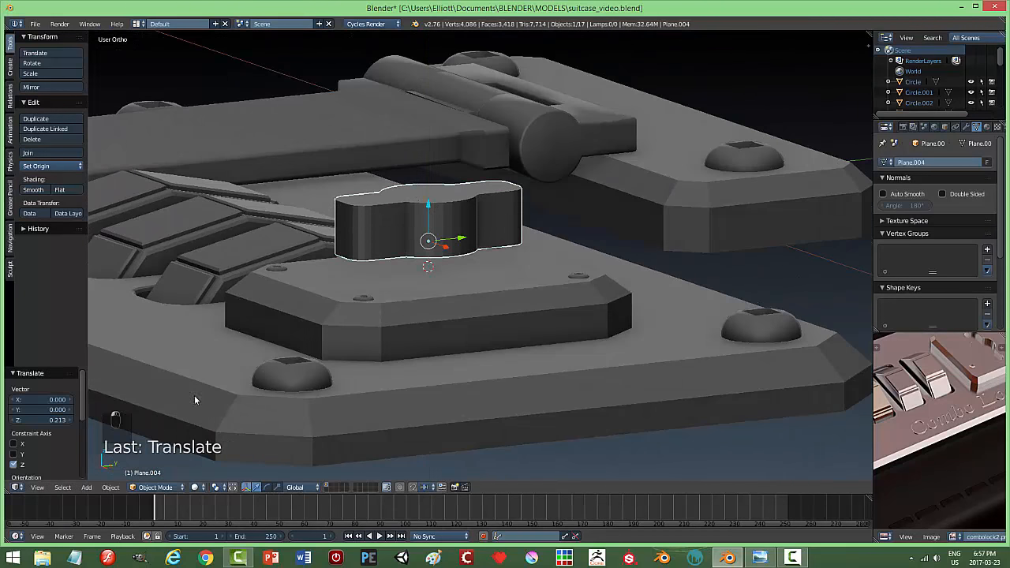
click(111, 489)
mouse_move(182, 406)
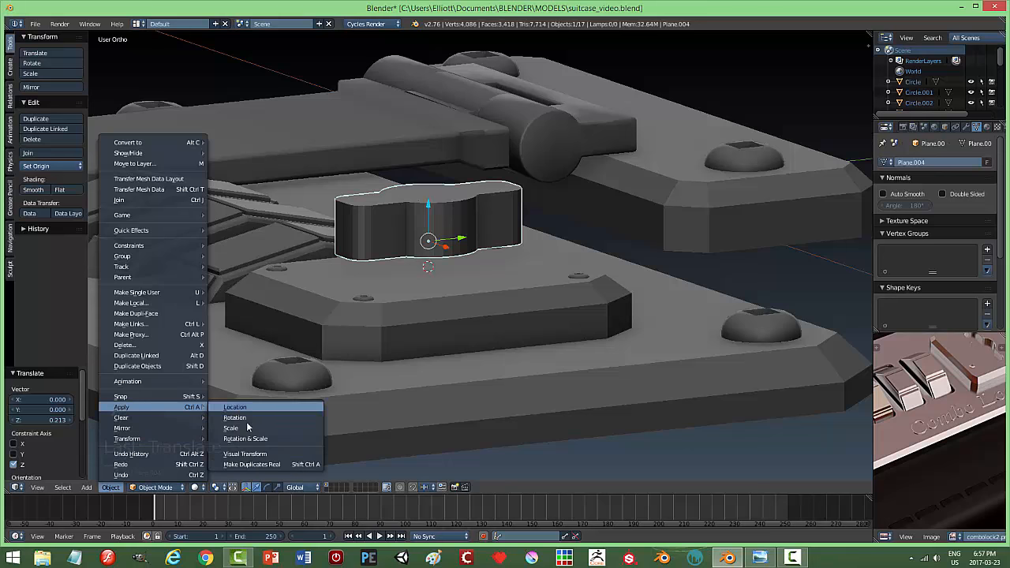
click(270, 429)
drag(430, 209, 422, 253)
middle_drag(562, 266, 586, 286)
drag(426, 254, 427, 256)
Cut the joined shape out of the raised block with a Boolean modifier set to Difference, and apply the modifier
right_click(565, 288)
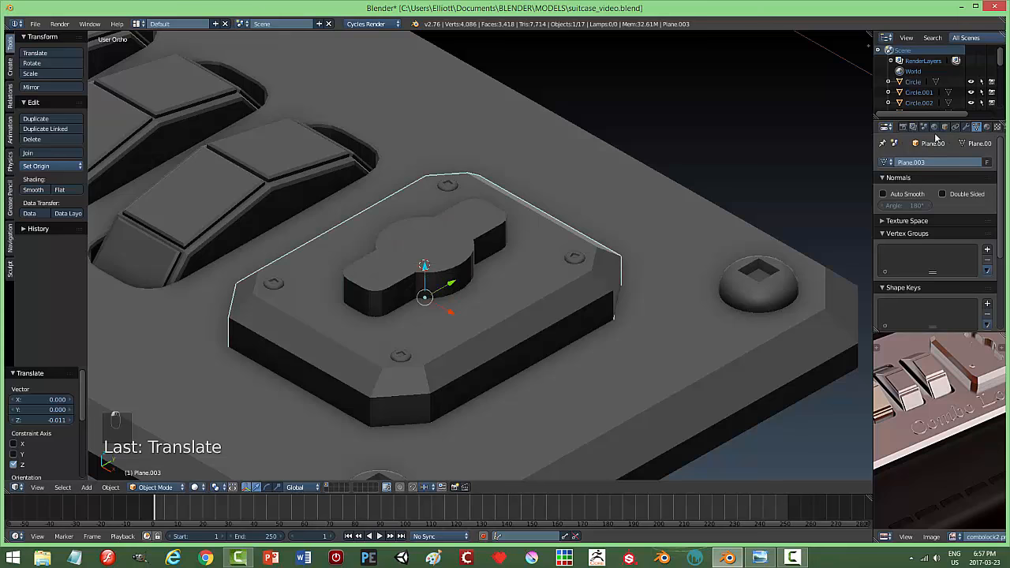
click(967, 127)
click(936, 162)
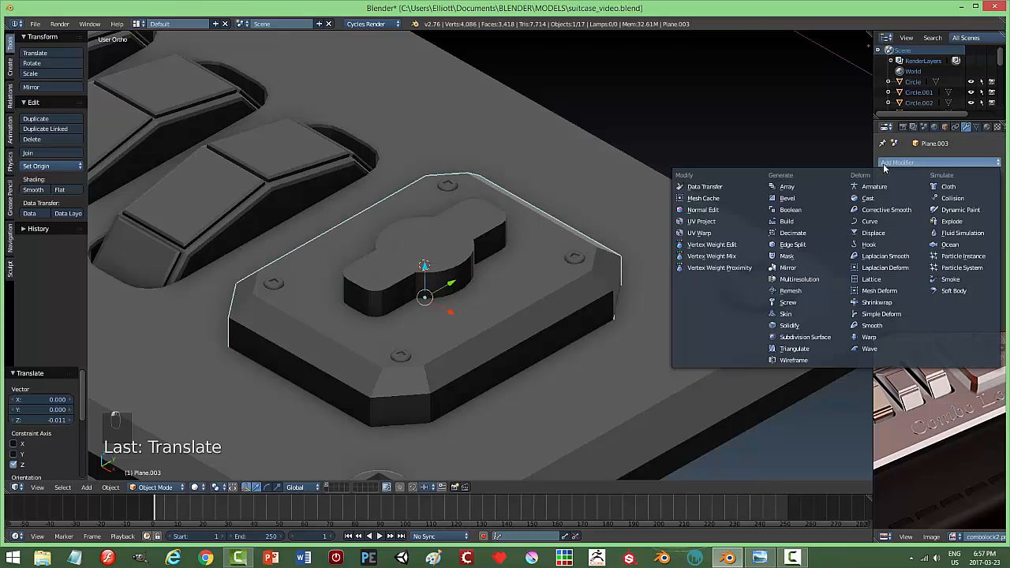
click(799, 210)
click(908, 224)
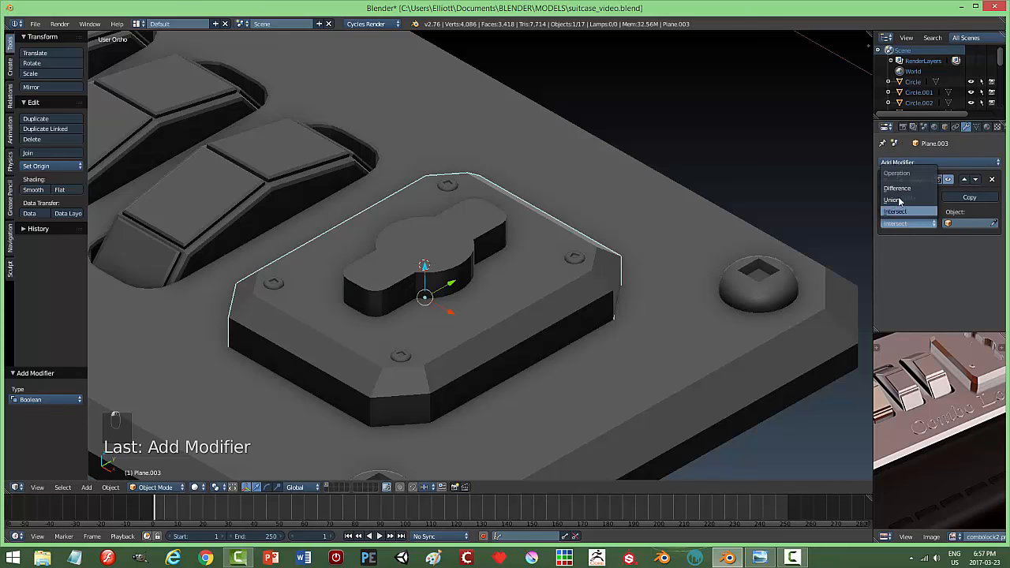
click(906, 190)
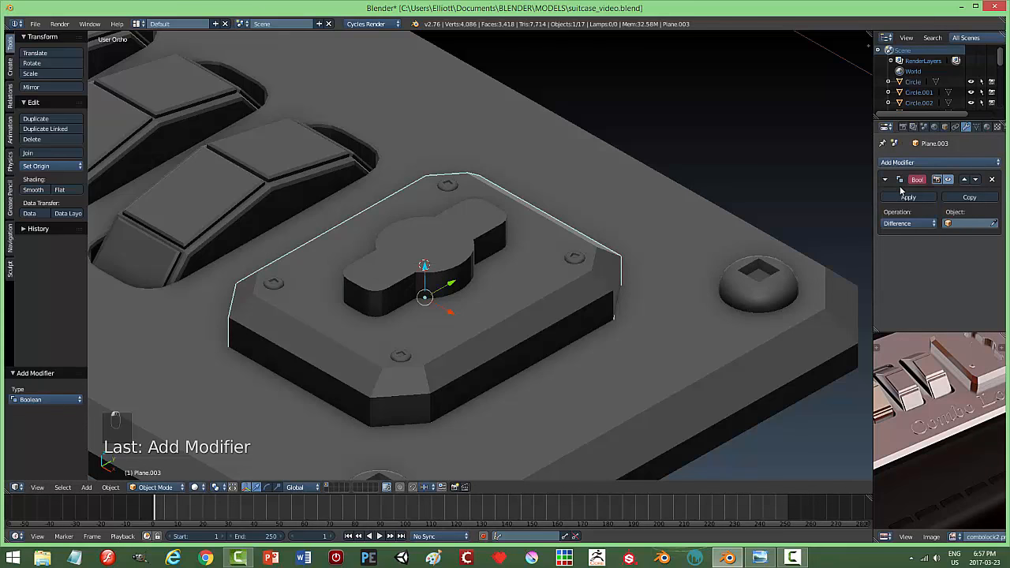
click(496, 232)
click(907, 199)
Hide the bar-and-cylinder cutter object above the raised block
right_click(470, 228)
key(h)
middle_drag(643, 228, 463, 266)
scroll(486, 291, up, 2)
scroll(485, 291, up, 2)
Check the combolock2.png render and bevel the edge loops around the block's cut-out rim by 0.021 with 2 segments
right_click(509, 276)
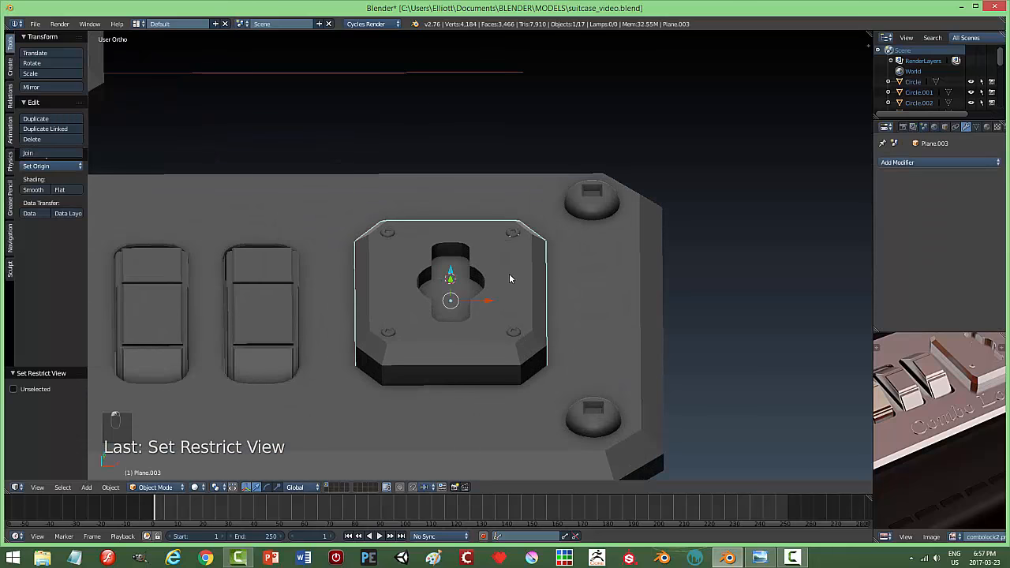
key(Tab)
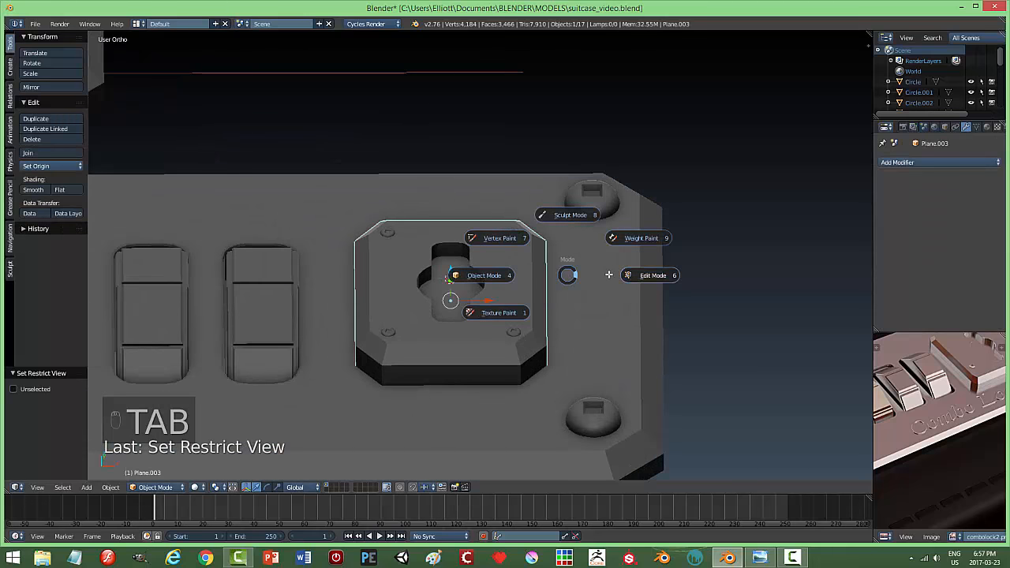
key(ctrl+Tab)
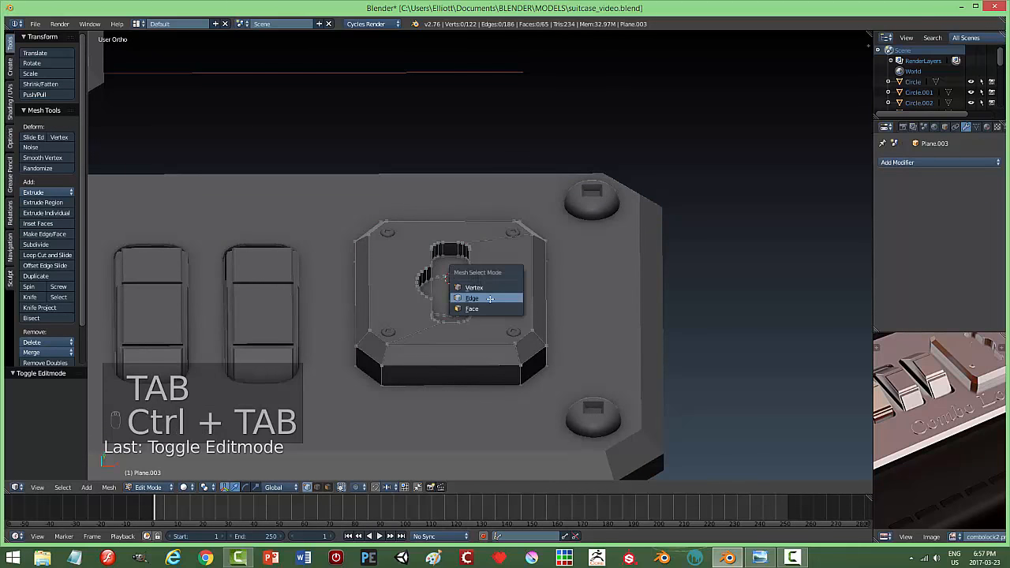
click(491, 300)
middle_drag(491, 300, 458, 269)
alt+click(454, 272)
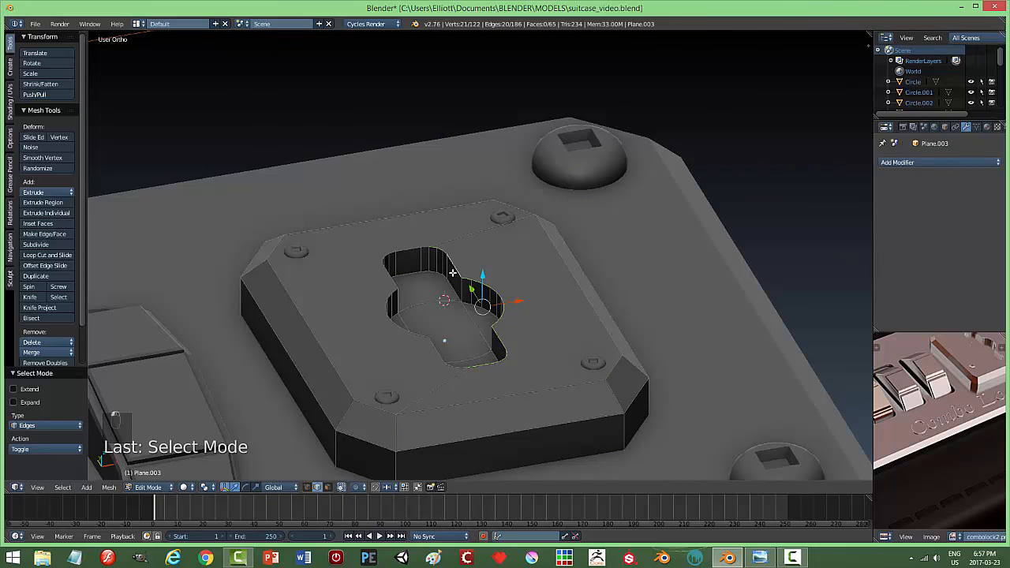
alt+shift+click(417, 248)
middle_drag(501, 314, 466, 305)
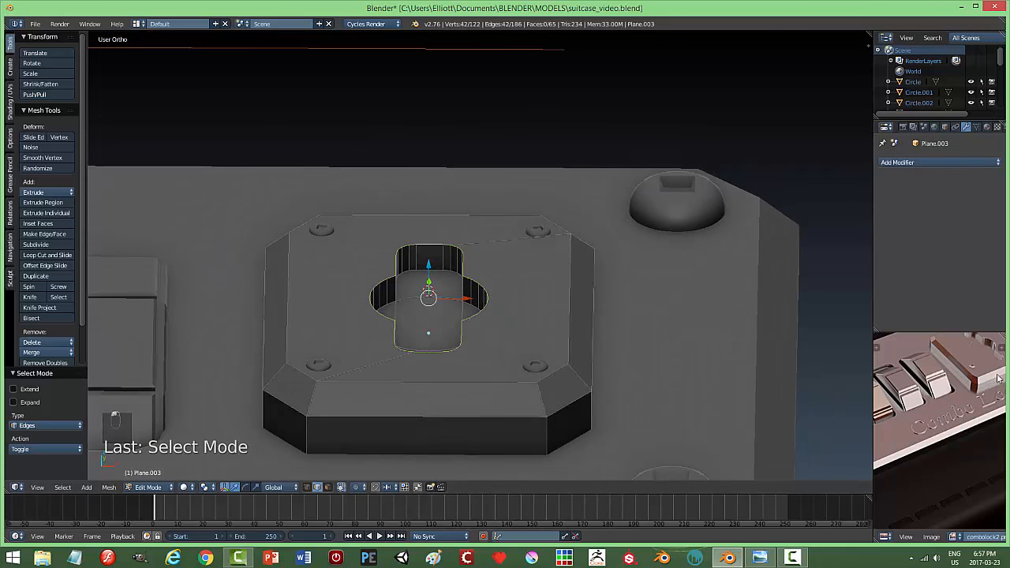
click(760, 559)
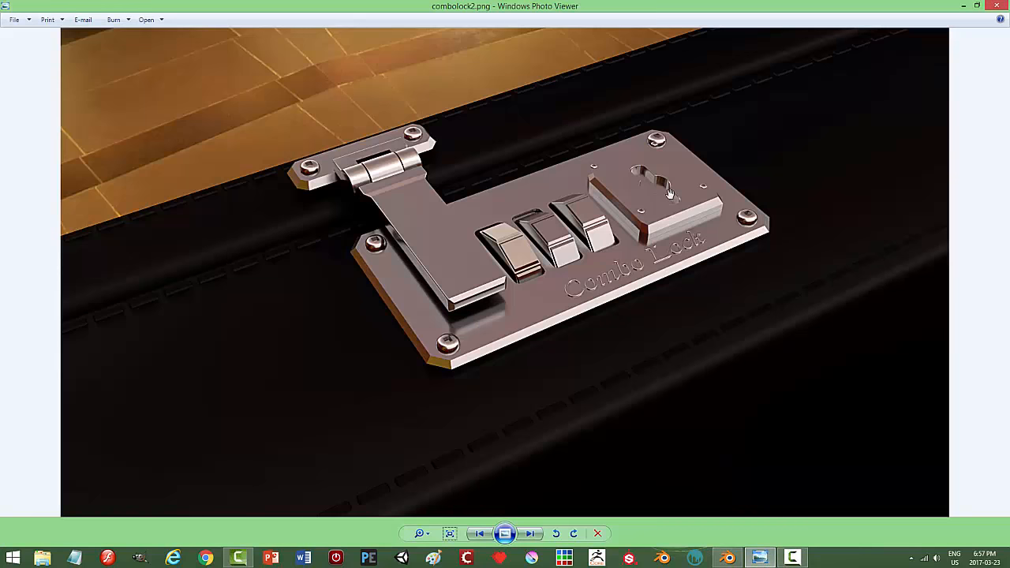
click(739, 559)
middle_drag(537, 314, 497, 318)
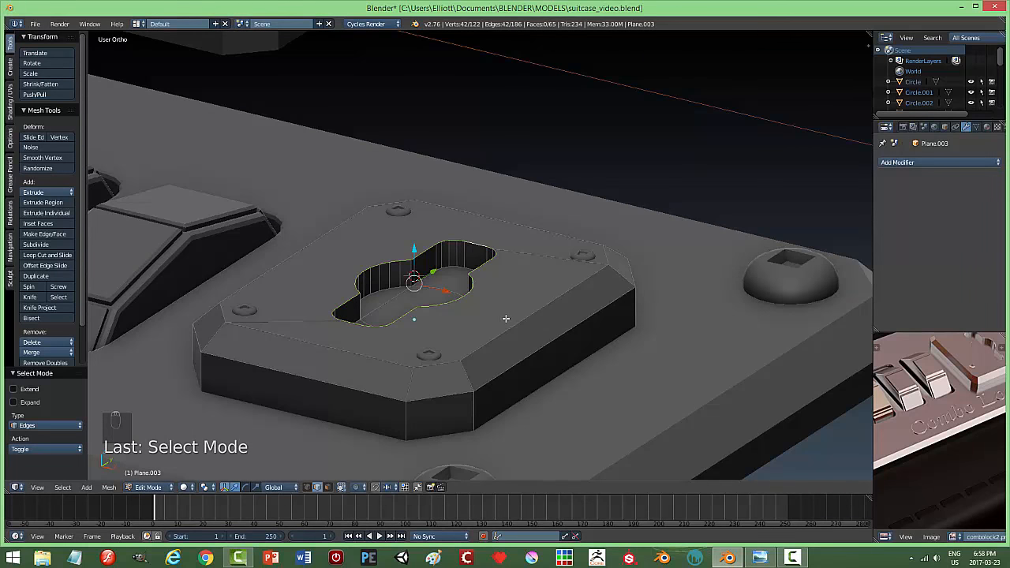
key(ctrl+b)
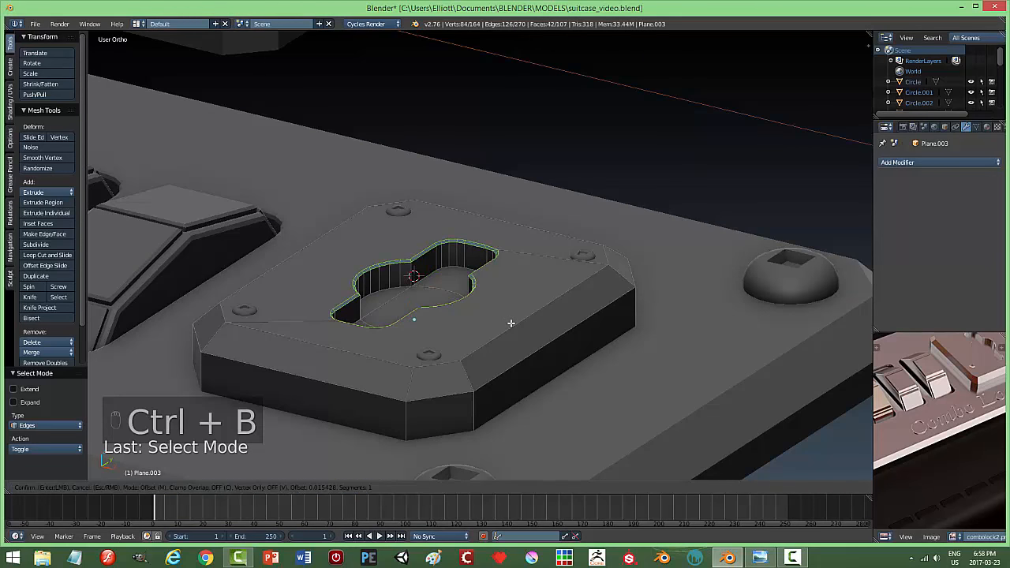
scroll(511, 323, up, 1)
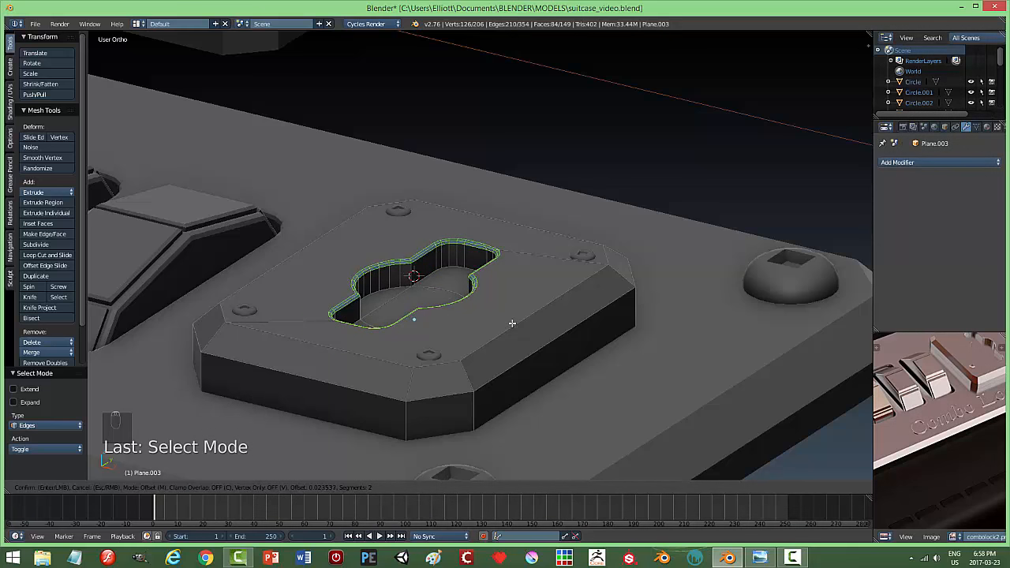
click(512, 322)
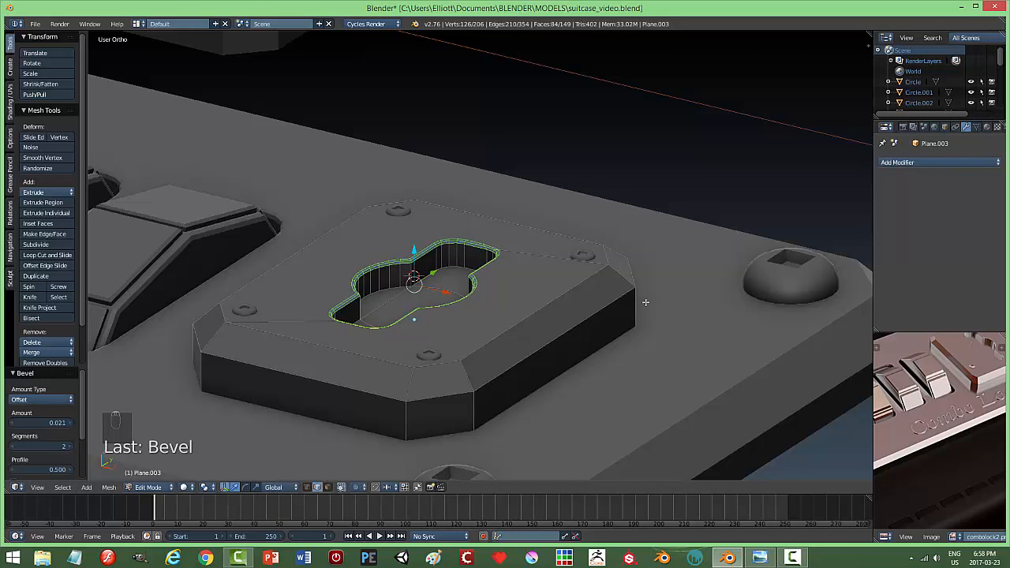
key(a)
key(Tab)
Try smooth shading on the raised block, return it to flat shading and deselect everything
mouse_move(548, 316)
middle_down()
mouse_move(509, 309)
mouse_move(592, 353)
mouse_move(569, 296)
mouse_move(554, 307)
middle_up()
right_click(554, 307)
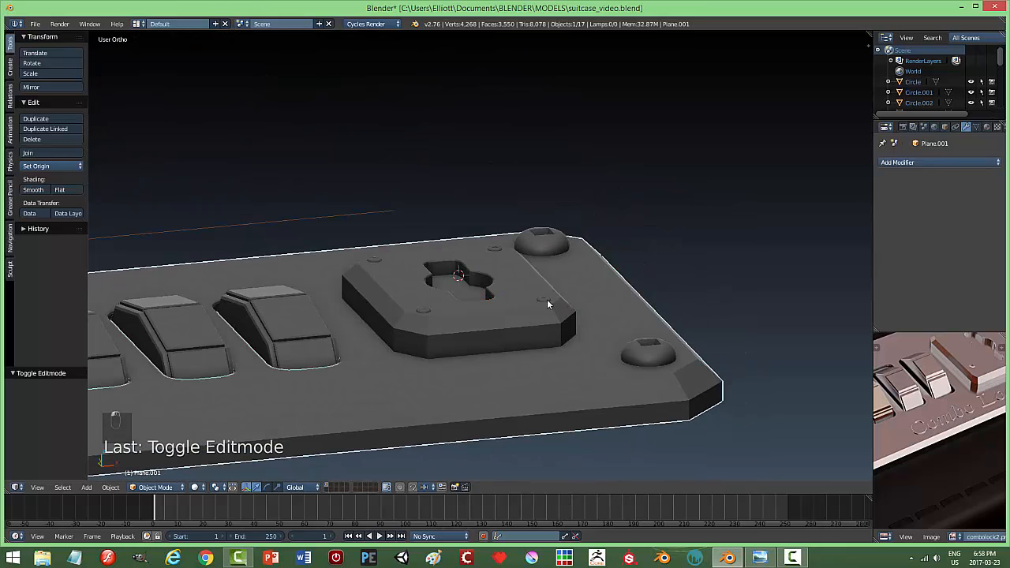
right_click(525, 287)
click(33, 191)
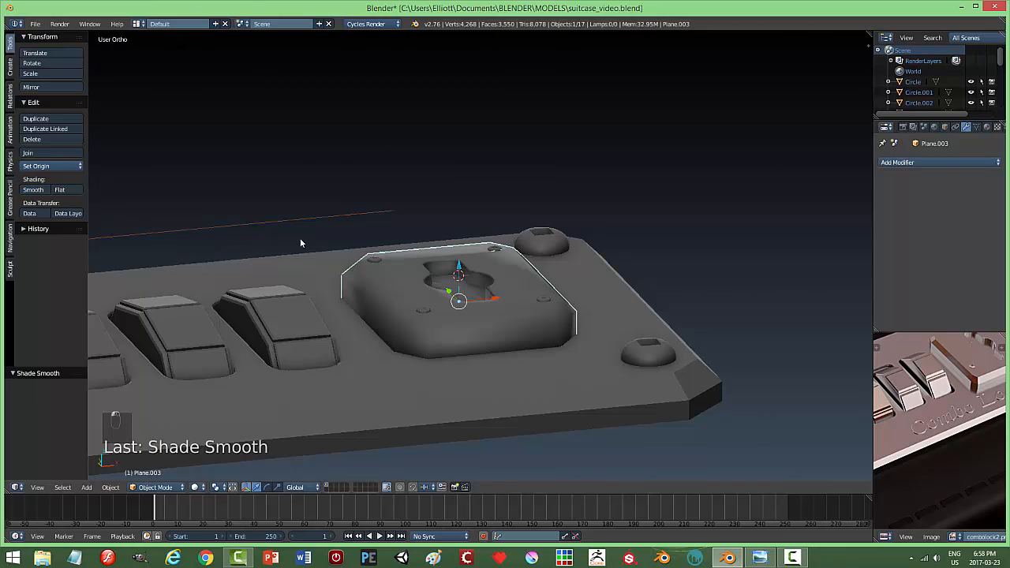
click(59, 189)
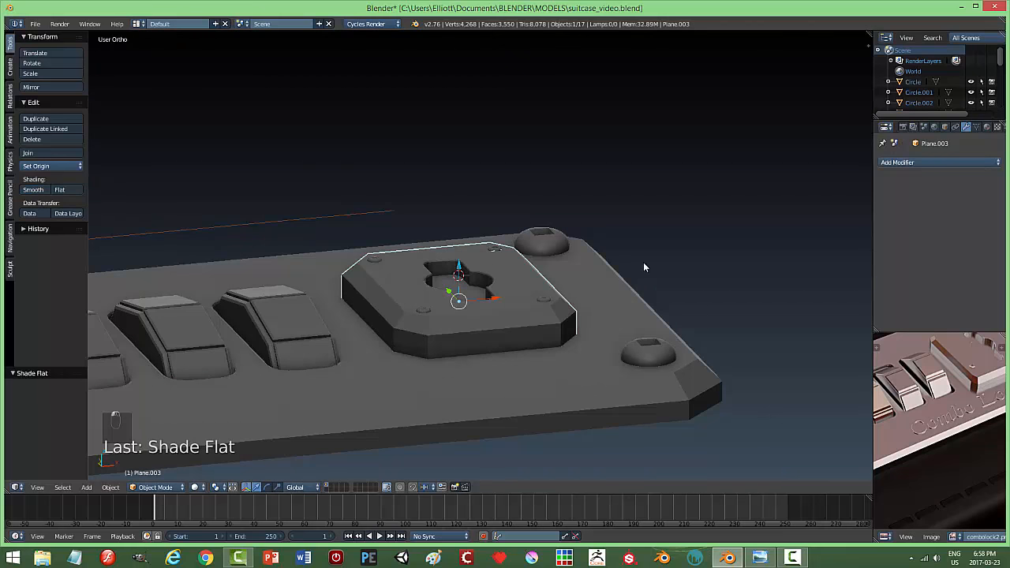
key(a)
scroll(615, 273, down, 4)
middle_drag(617, 273, 584, 292)
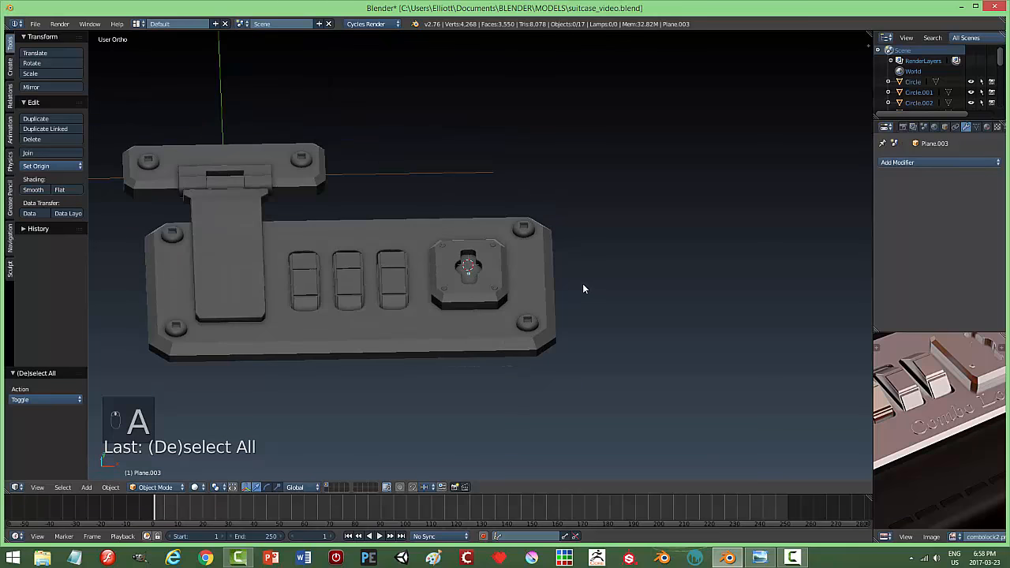
Reveal and delete the hidden dial-slot and keyhole cutter objects, and save the file over suitcase_video.blend
key(alt+h)
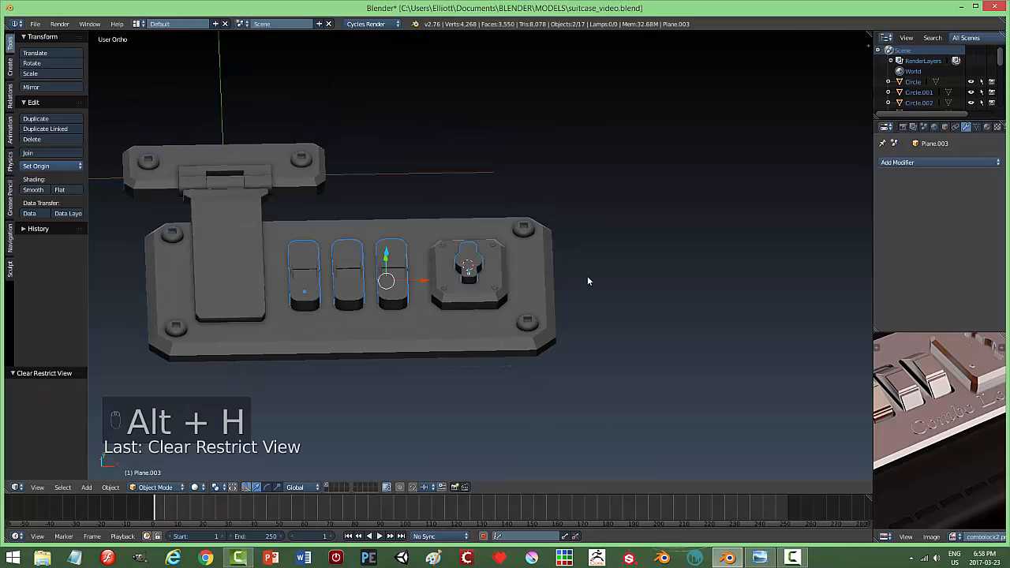
key(x)
click(585, 277)
middle_drag(588, 313, 612, 291)
key(ctrl+s)
click(633, 303)
key(ctrl+s)
click(618, 297)
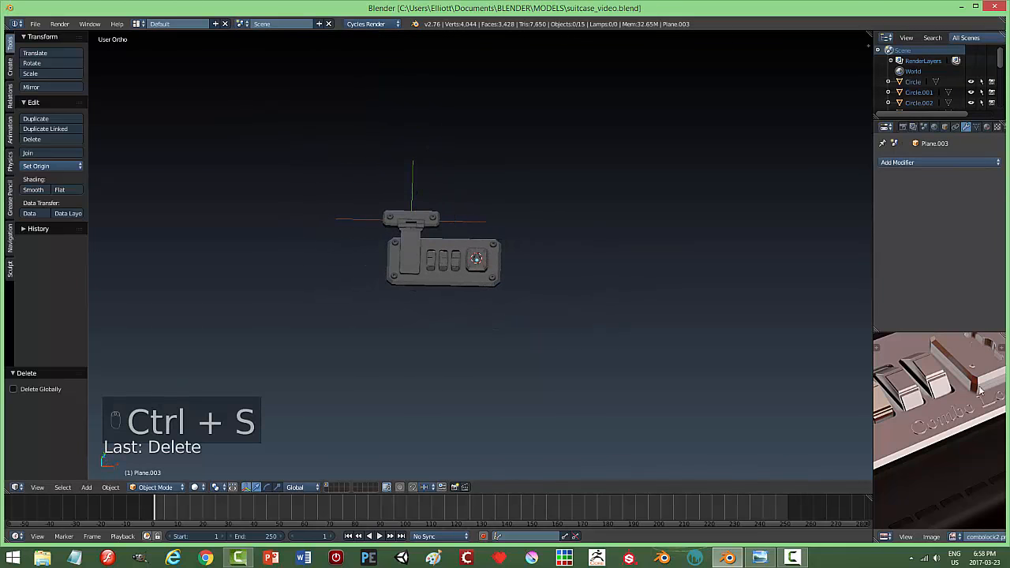
Check the combolock2.png render, add a mesh plane at the raised block and scale it uniformly to about 3.82
click(756, 559)
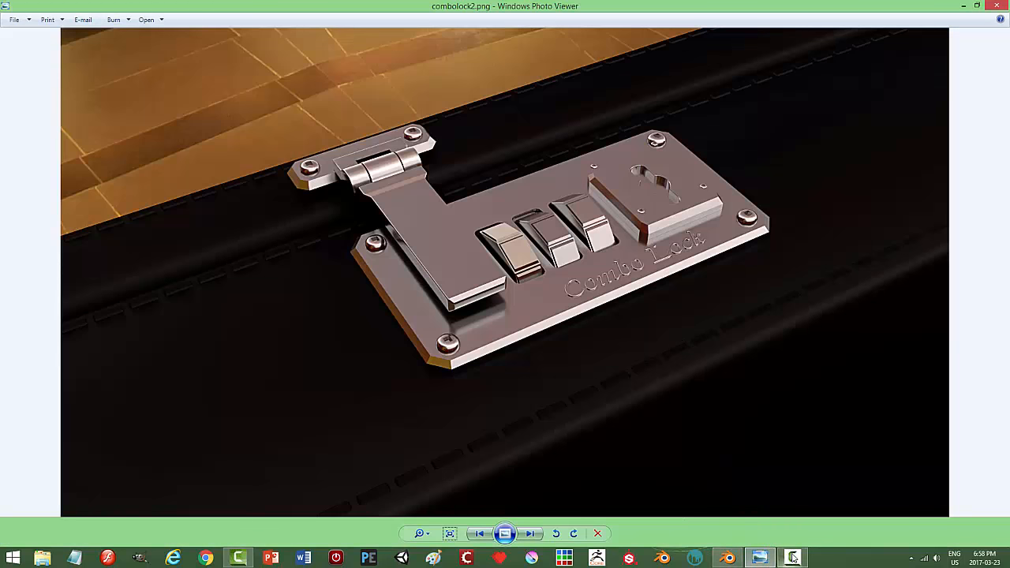
click(722, 558)
mouse_move(530, 316)
middle_down()
mouse_move(514, 304)
mouse_move(528, 300)
mouse_move(518, 315)
middle_up()
scroll(518, 315, up, 3)
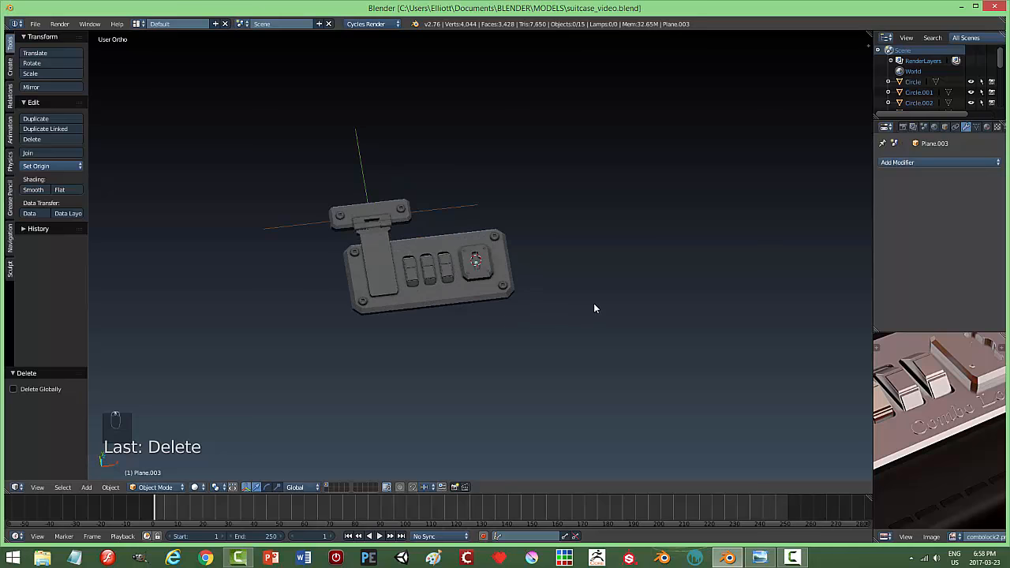
key(shift+a)
mouse_move(594, 307)
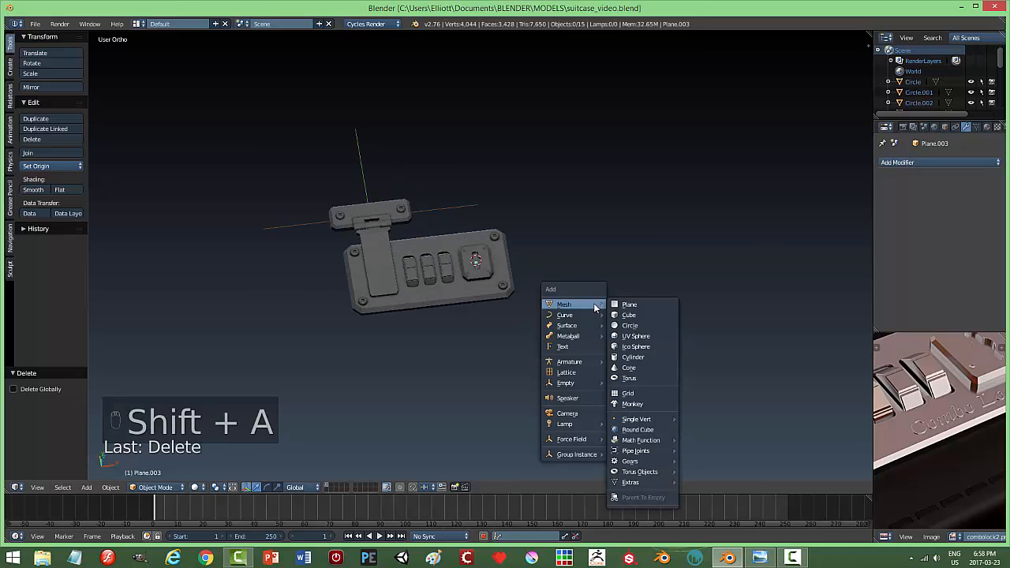
click(628, 305)
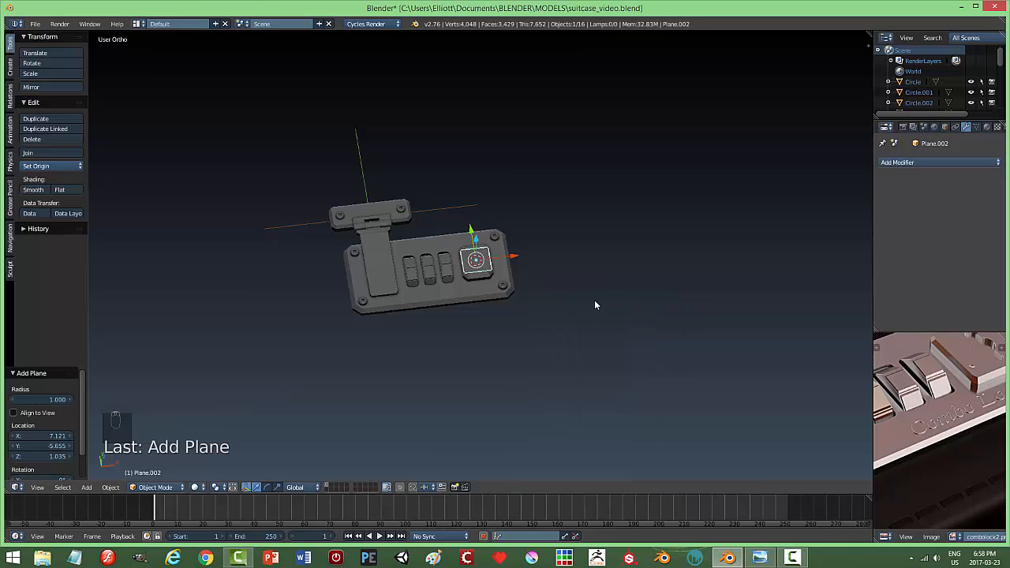
key(s)
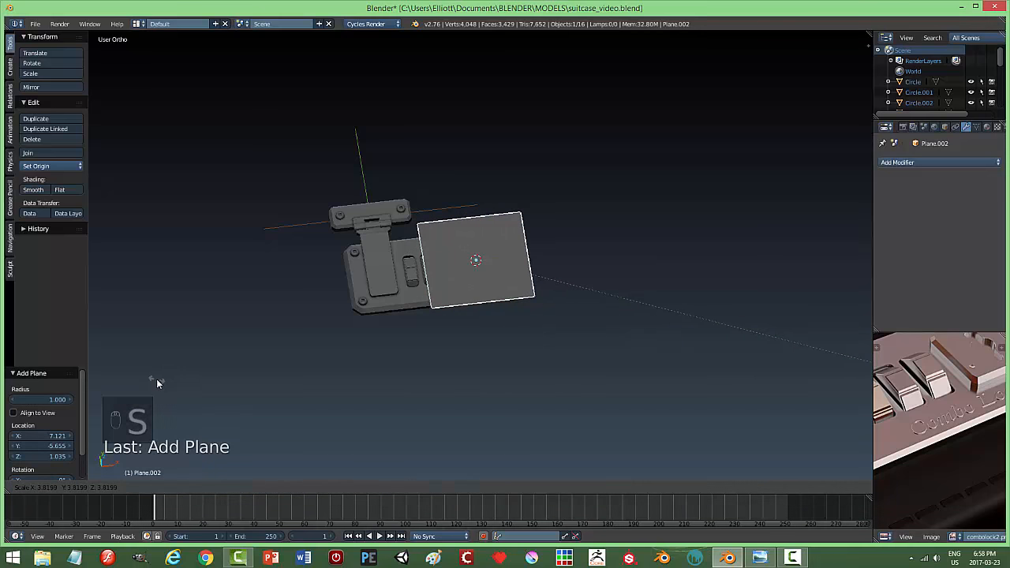
click(156, 379)
Examine the whole lock and the surface around it in the combolock2.png render, comparing them with the enlarged plane
scroll(975, 413, down, 3)
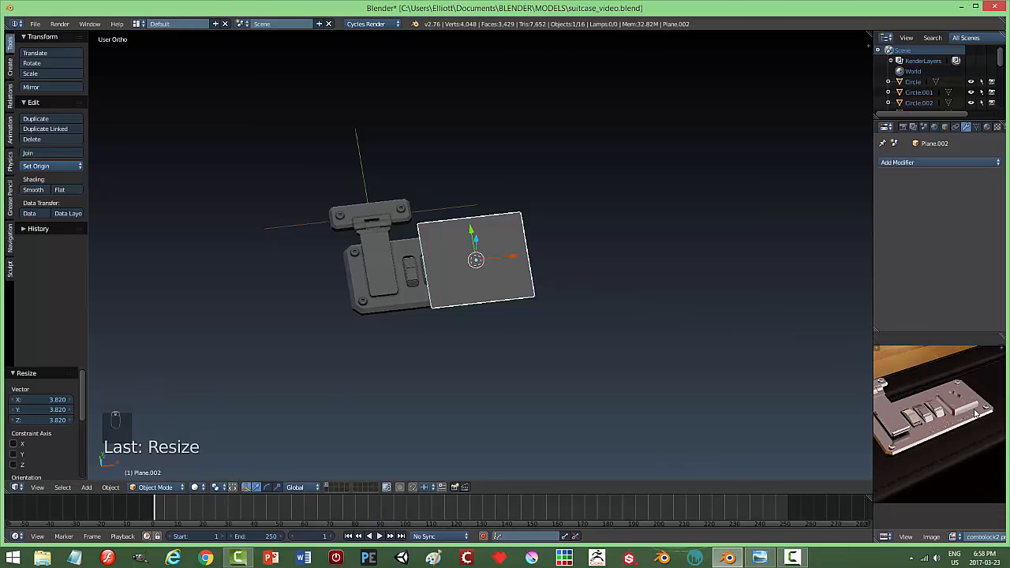
scroll(976, 413, down, 1)
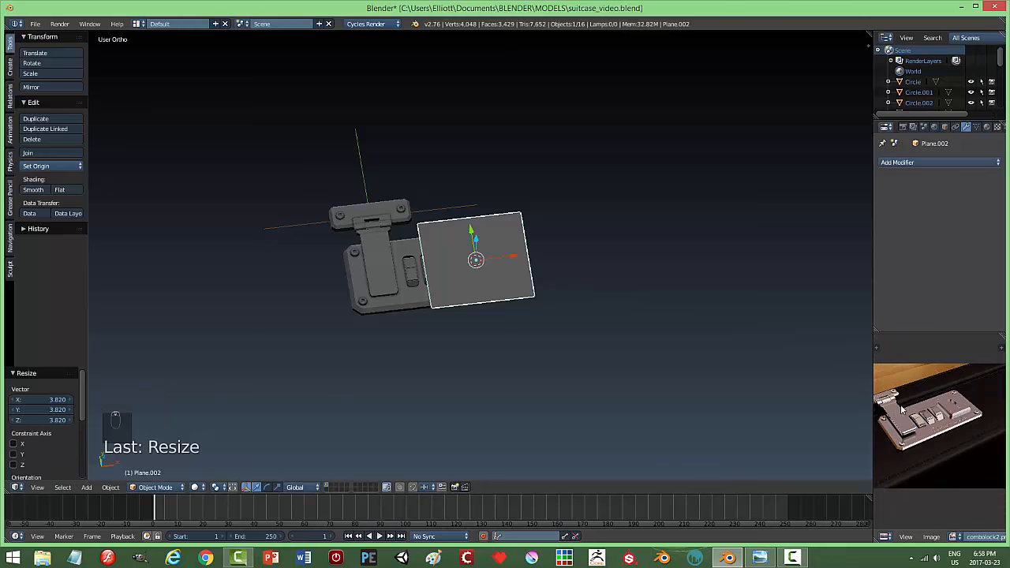
click(760, 558)
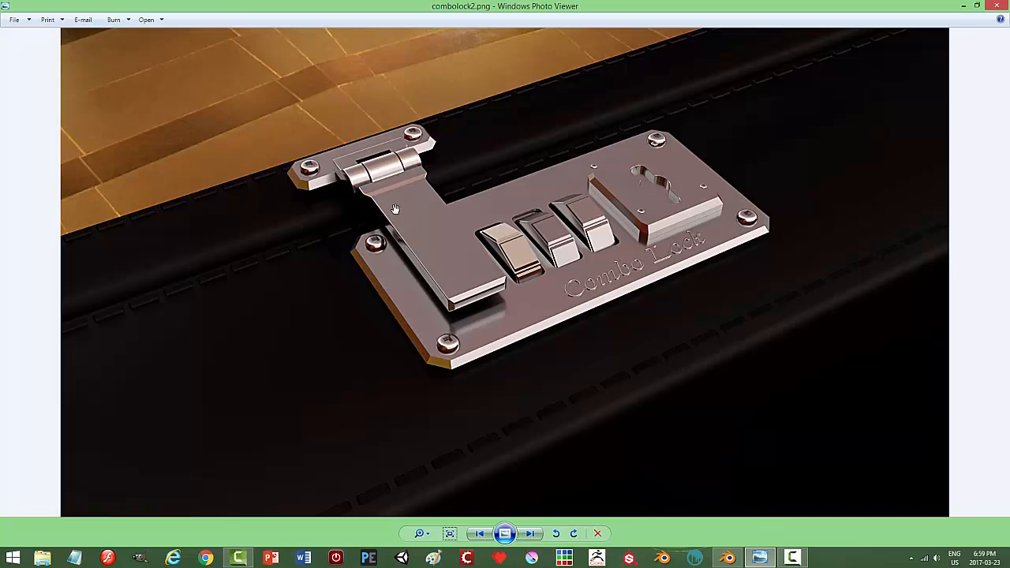
click(727, 559)
middle_drag(469, 324, 409, 341)
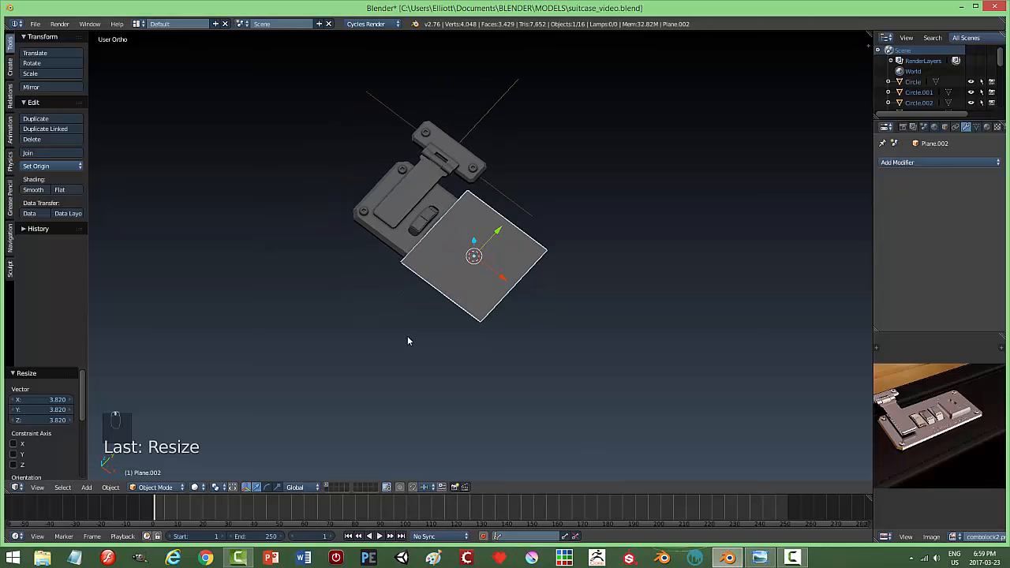
Lower the plane beneath the lock plate by about 0.91 along Z and stretch it along X by a factor of about 7.43
middle_drag(523, 338, 519, 243)
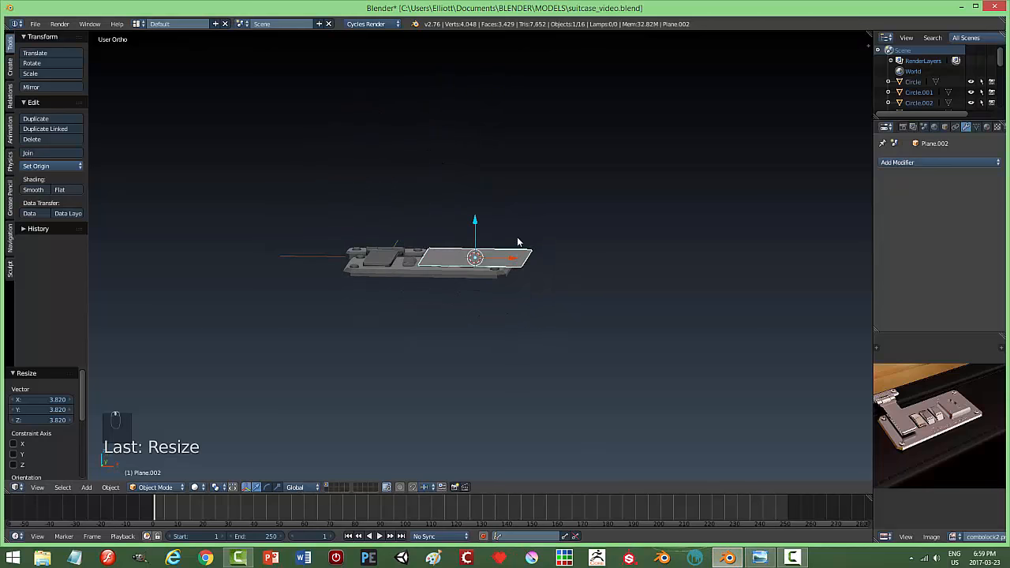
mouse_move(477, 228)
mouse_down()
mouse_move(473, 247)
mouse_move(474, 235)
mouse_up()
middle_drag(474, 235, 649, 317)
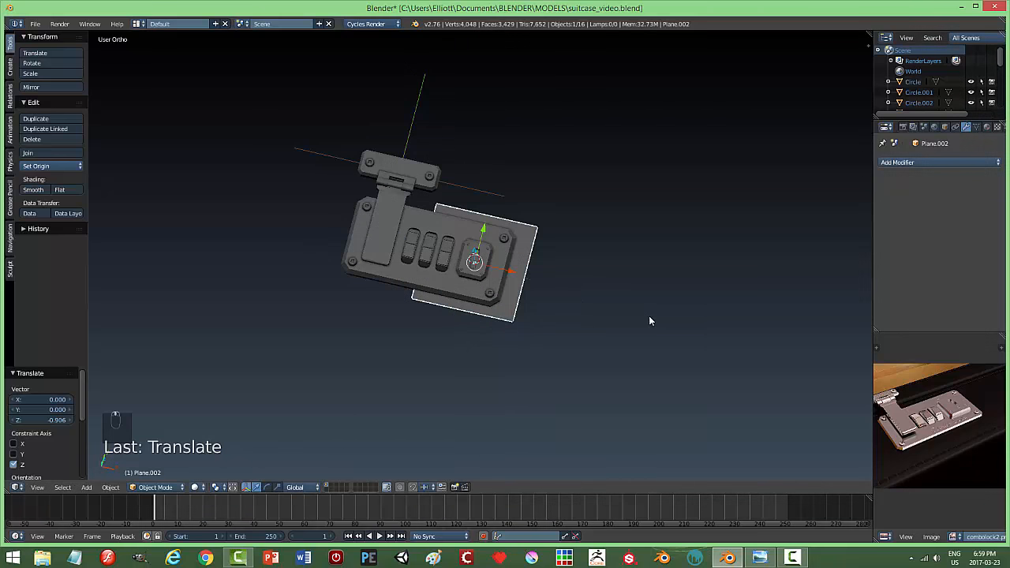
key(s)
key(x)
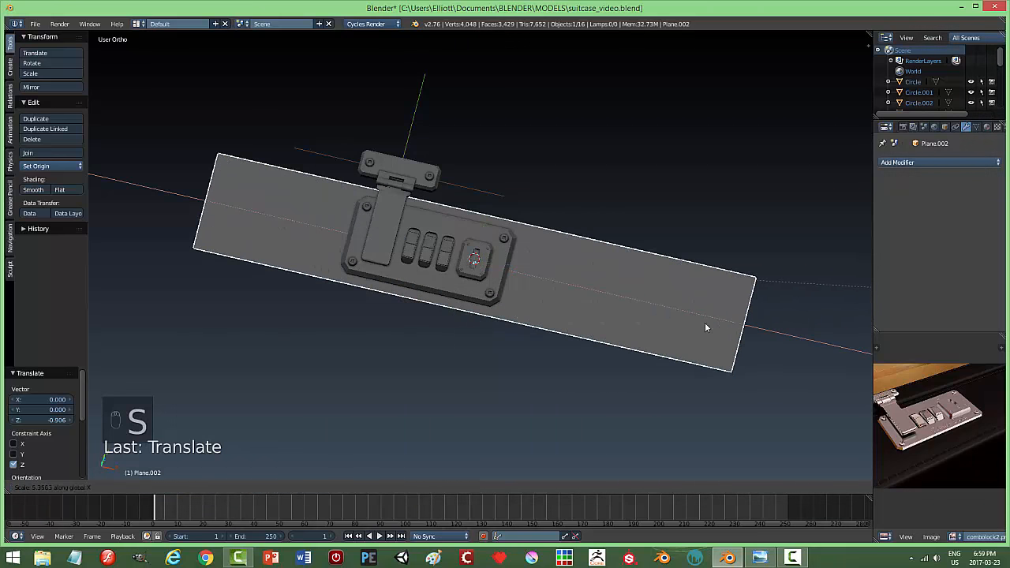
click(266, 311)
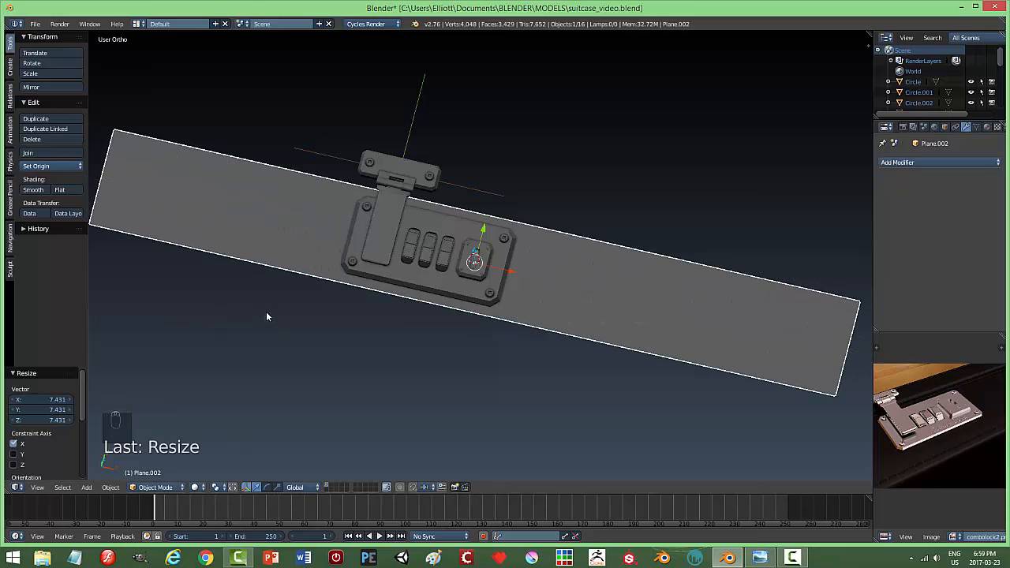
Widen the plane by moving its long edge on the lock plate's side, opposite the hinge, outward along Y by about 3.5
middle_drag(344, 348, 245, 282)
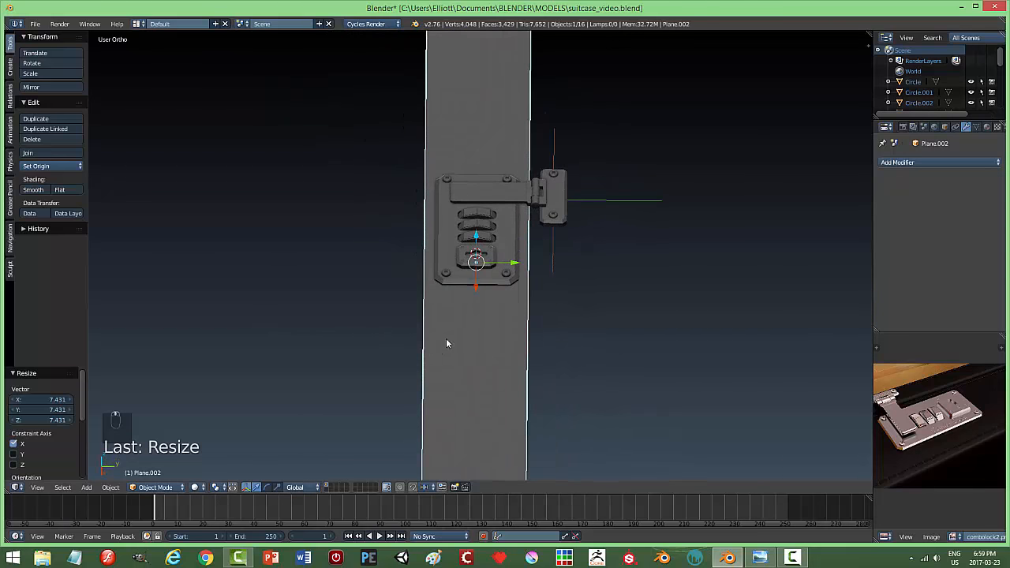
key(Tab)
right_click(425, 297)
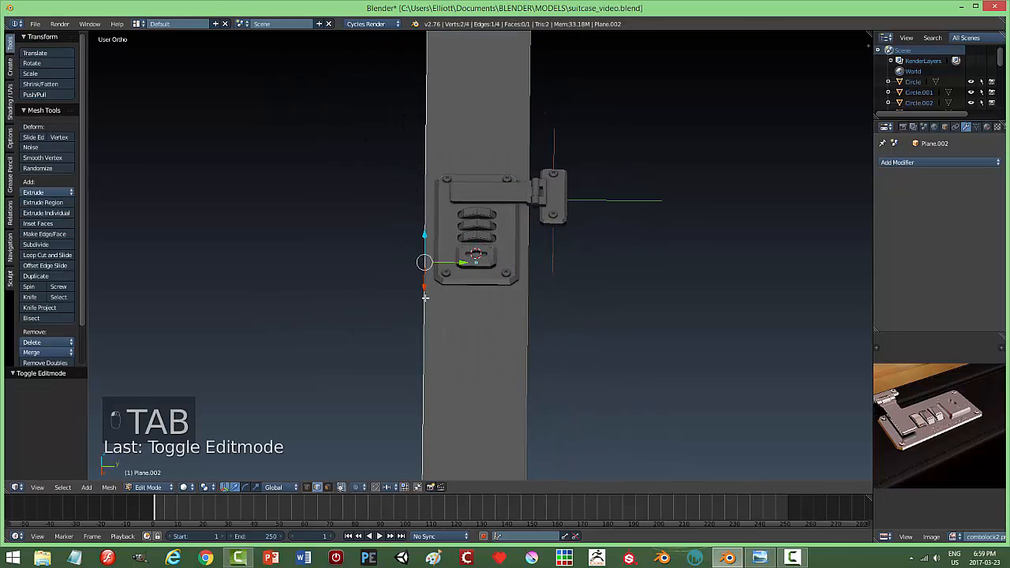
key(g)
key(x)
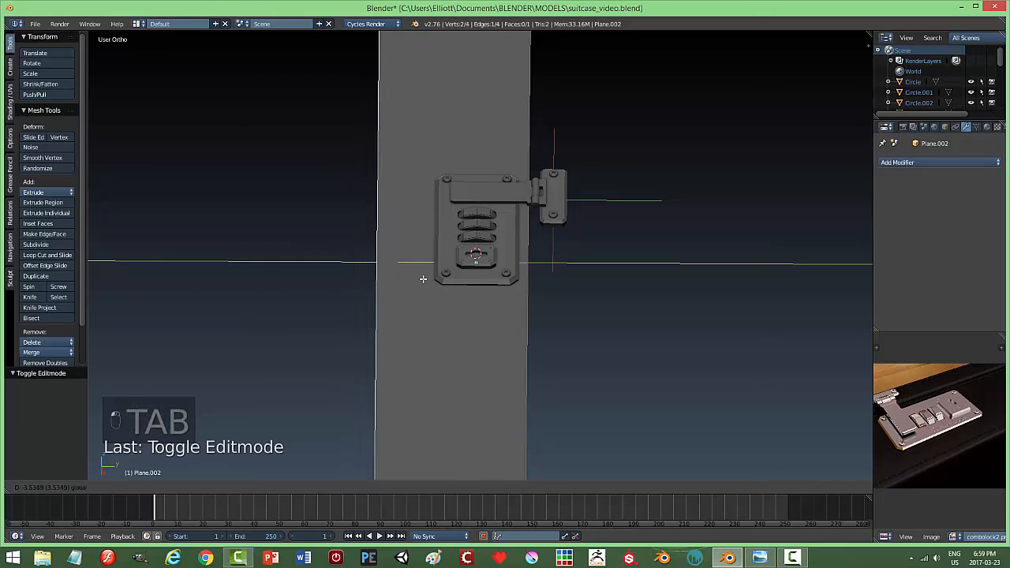
click(410, 281)
key(a)
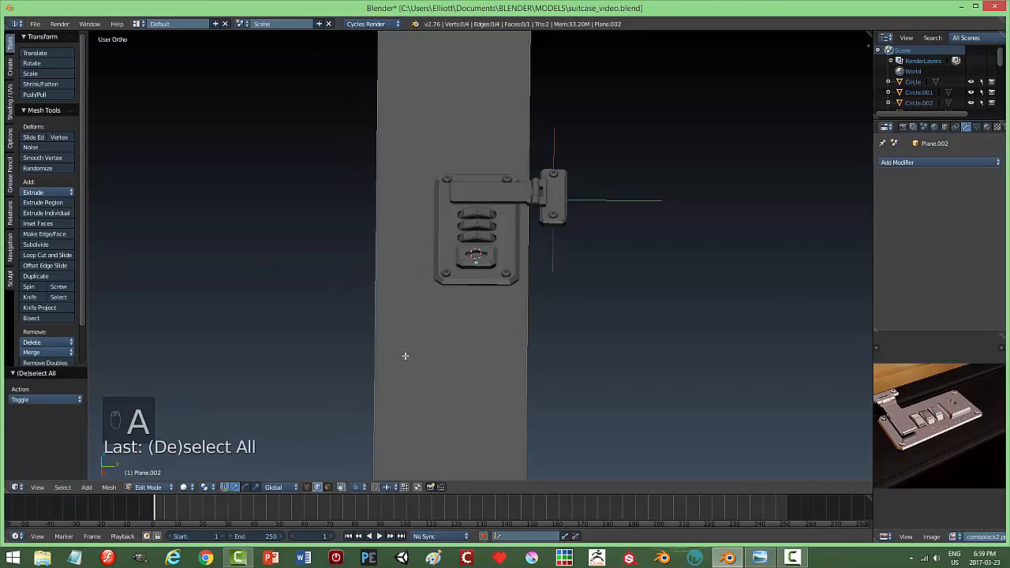
Move the plane's widened long edge back toward the lock by about 1.63 along Y
middle_drag(406, 357, 465, 388)
right_click(454, 359)
drag(433, 313, 447, 297)
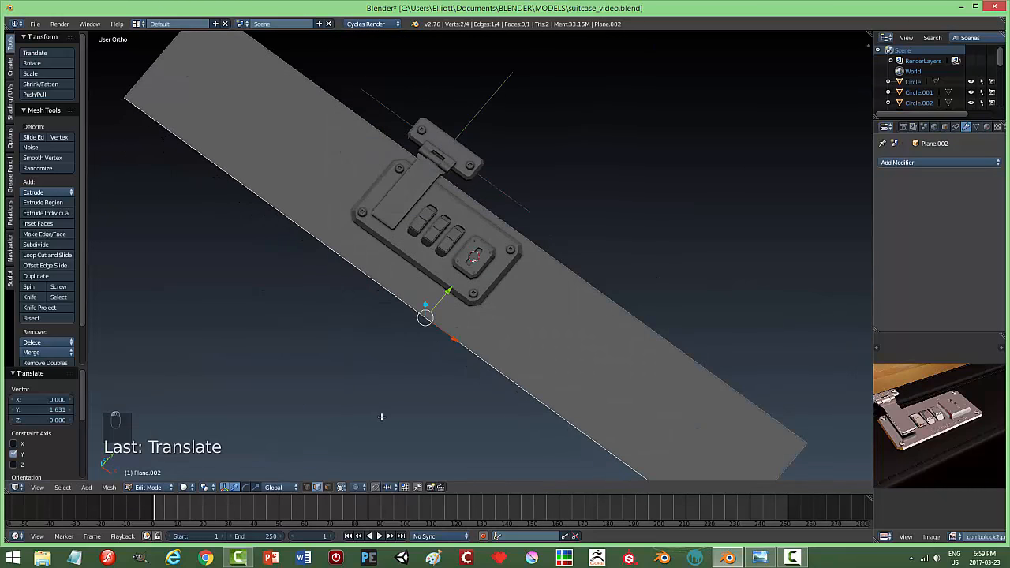
key(a)
Extrude the whole plane along Z into a deep box beneath the lock
middle_drag(379, 397, 314, 318)
key(Tab)
click(474, 333)
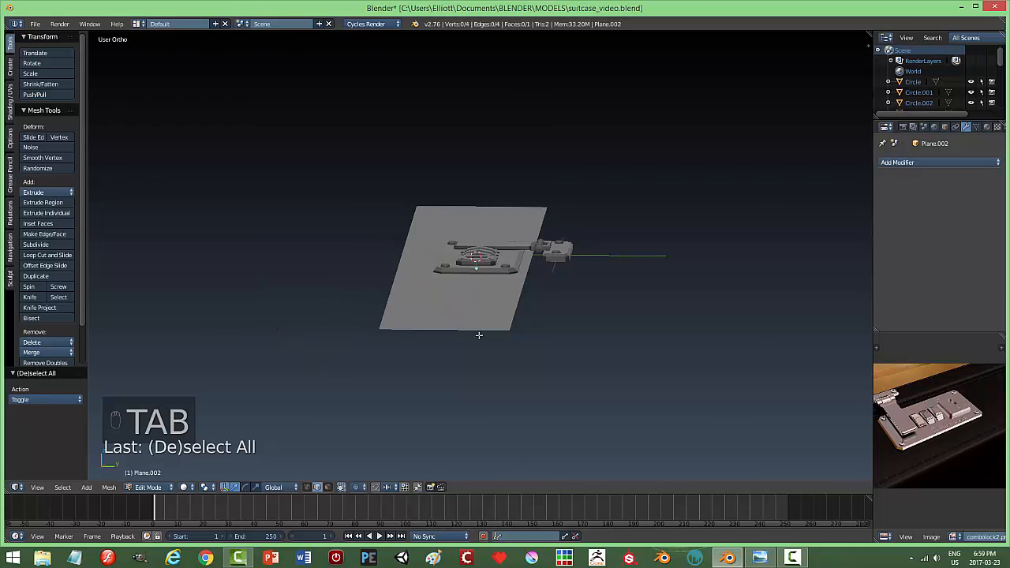
key(a)
key(a)
mouse_move(476, 343)
middle_down()
mouse_move(476, 327)
mouse_move(472, 358)
middle_up()
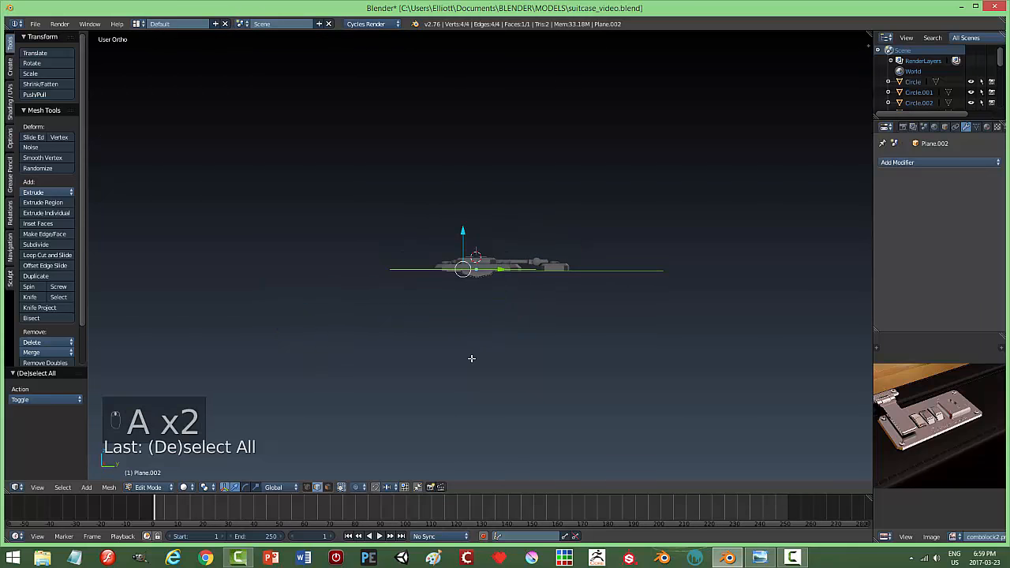
key(e)
drag(463, 233, 466, 106)
middle_drag(466, 106, 531, 287)
Recalculate the normals of all the box's faces to the outside and return to Object Mode
key(a)
key(a)
key(a)
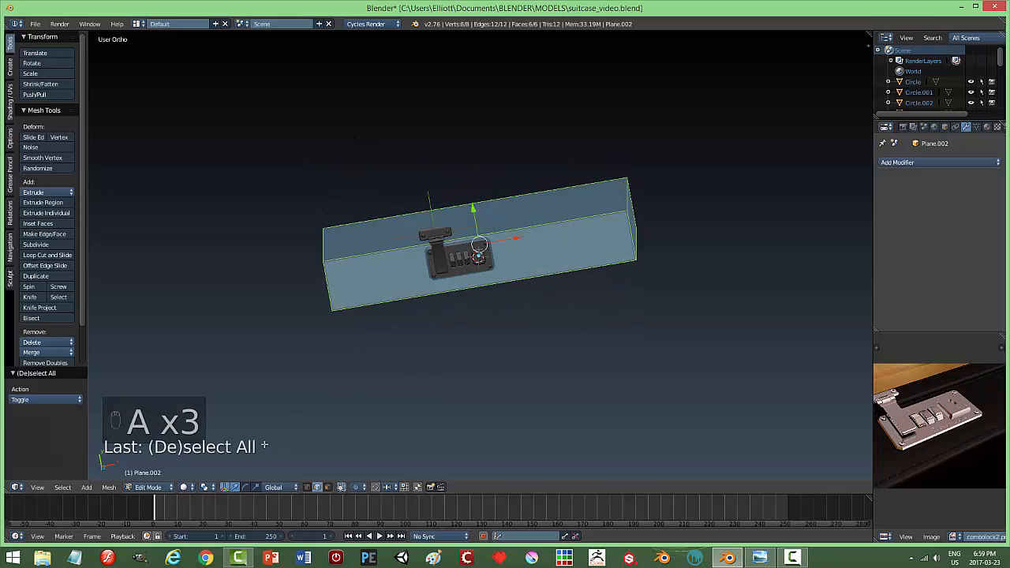
click(115, 488)
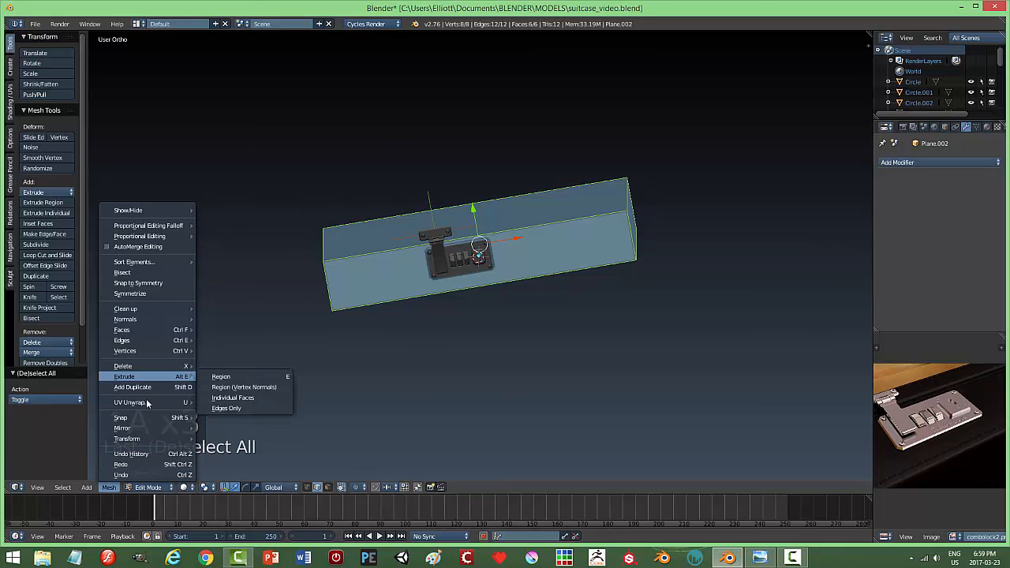
mouse_move(146, 433)
mouse_move(146, 320)
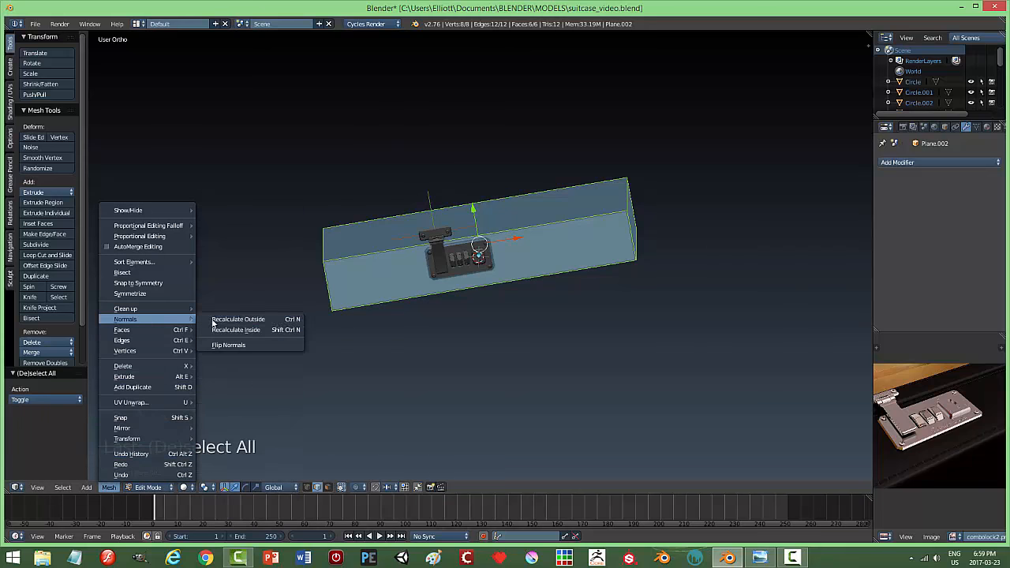
click(229, 320)
key(a)
key(Tab)
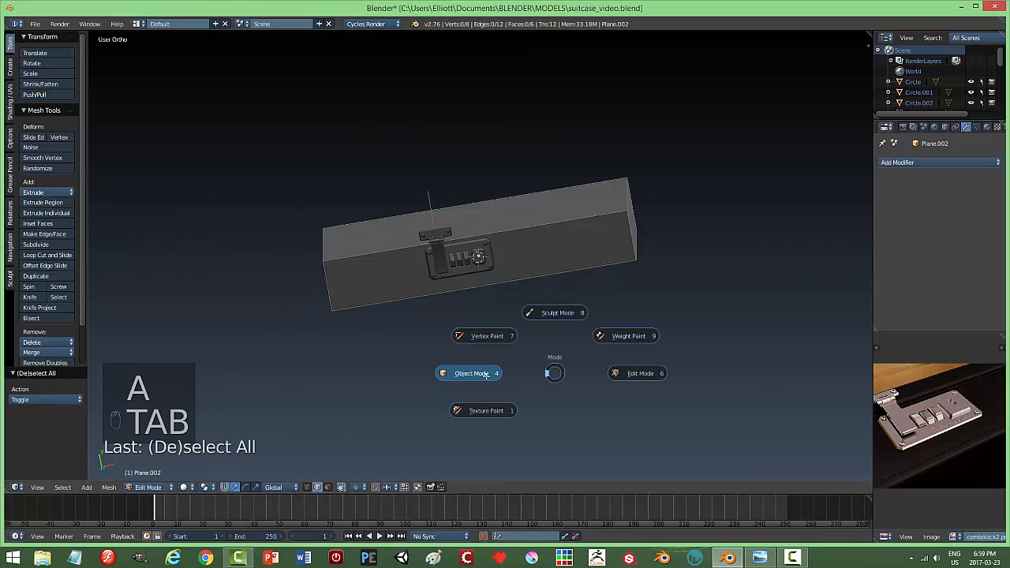
middle_drag(571, 347, 524, 352)
middle_drag(616, 303, 614, 342)
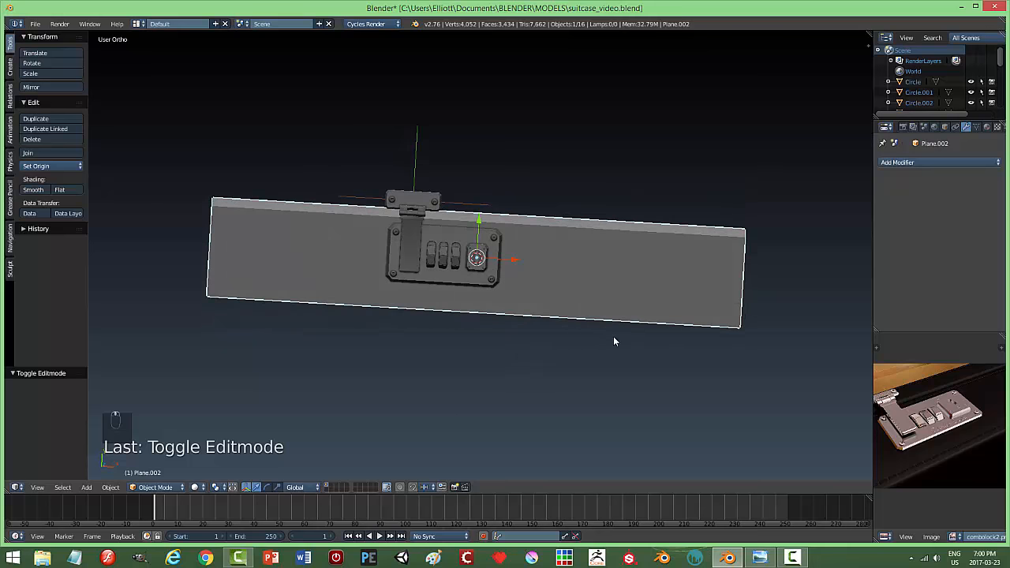
Bevel the box's two long edges on the lock side with 3 segments and an offset of about 0.1, and return to Object Mode
key(Tab)
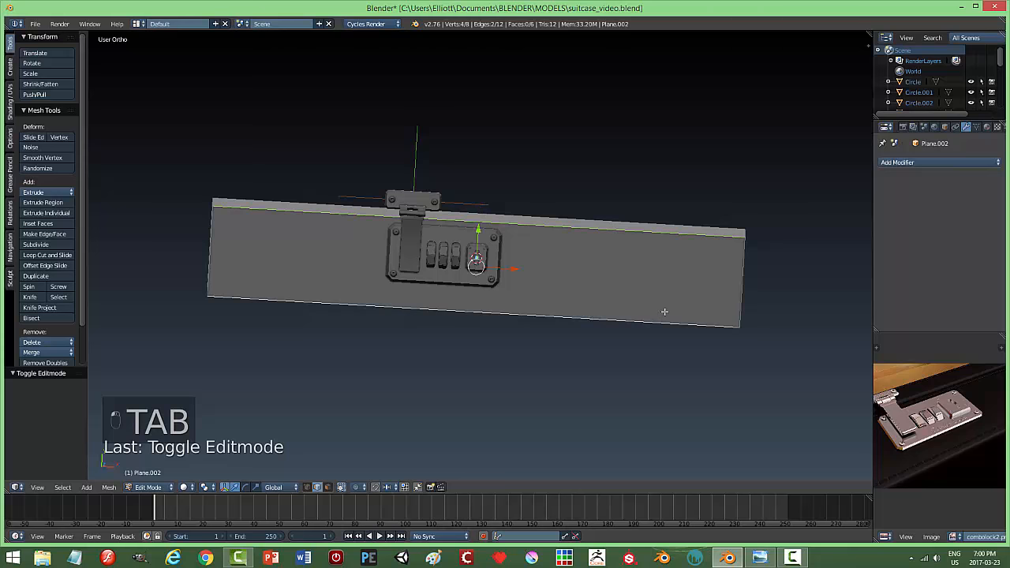
middle_drag(665, 312, 443, 312)
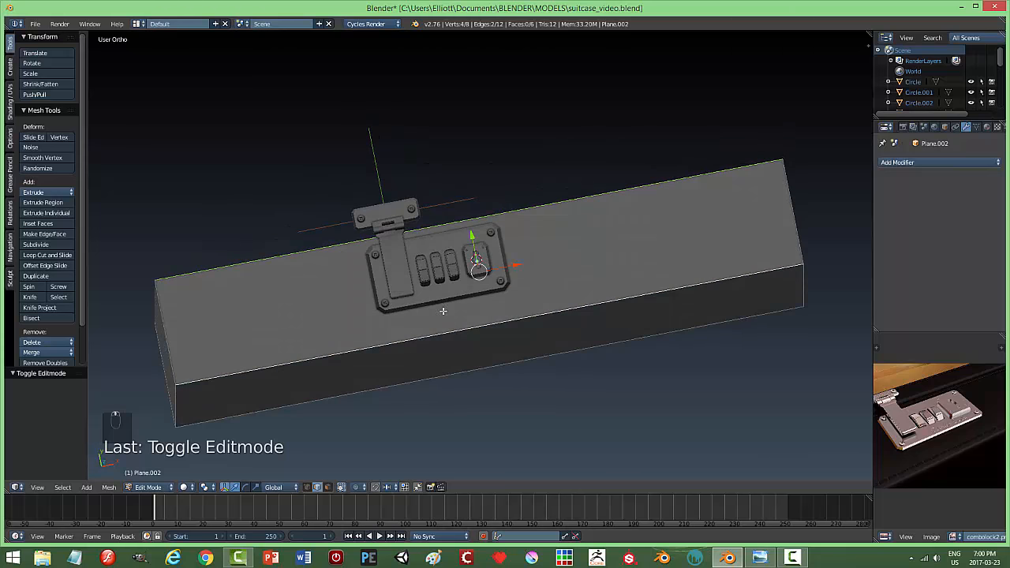
key(KP_Decimal)
middle_drag(561, 305, 674, 373)
scroll(574, 343, up, 4)
key(ctrl+b)
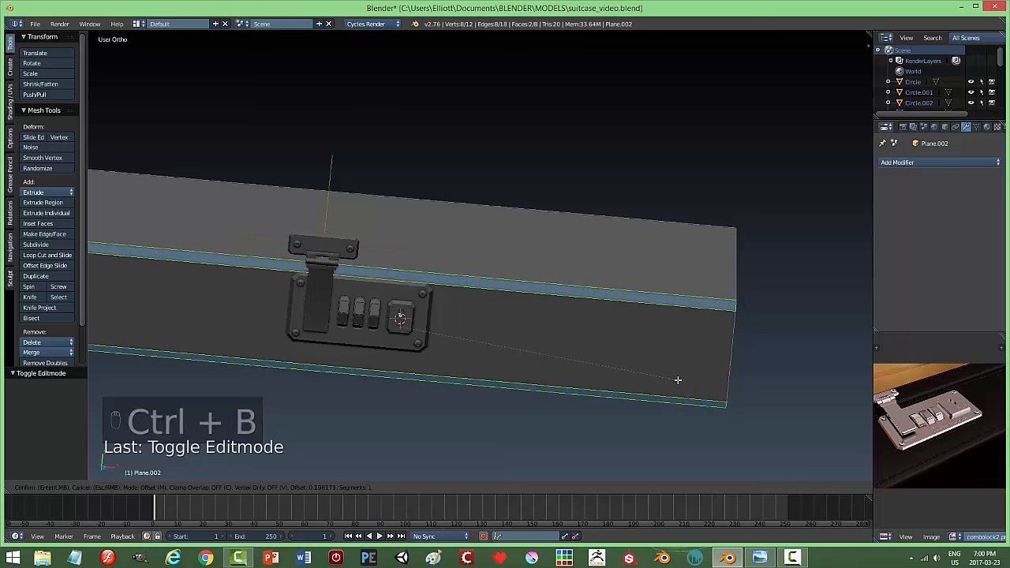
scroll(677, 380, up, 2)
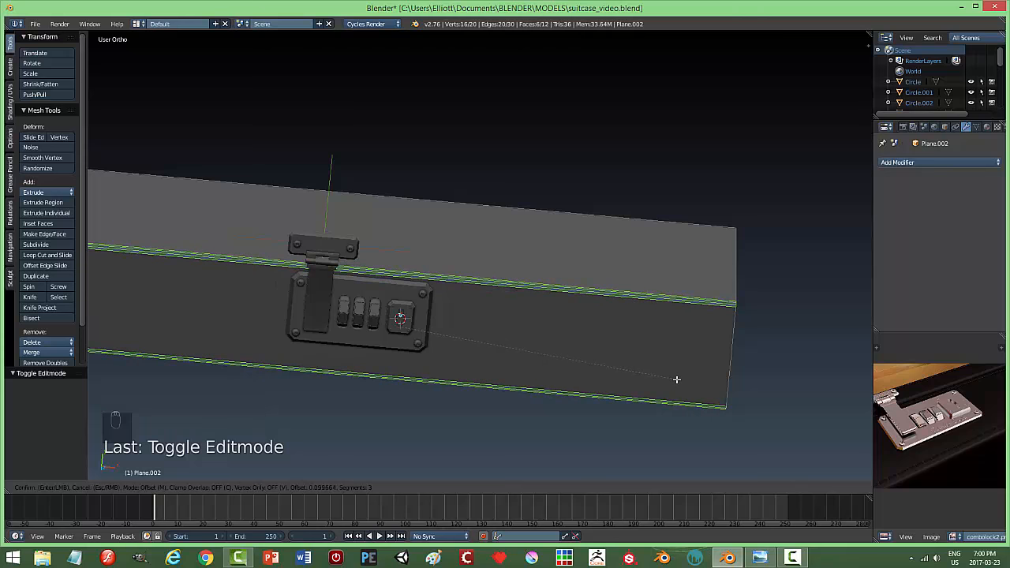
click(676, 379)
key(a)
key(Tab)
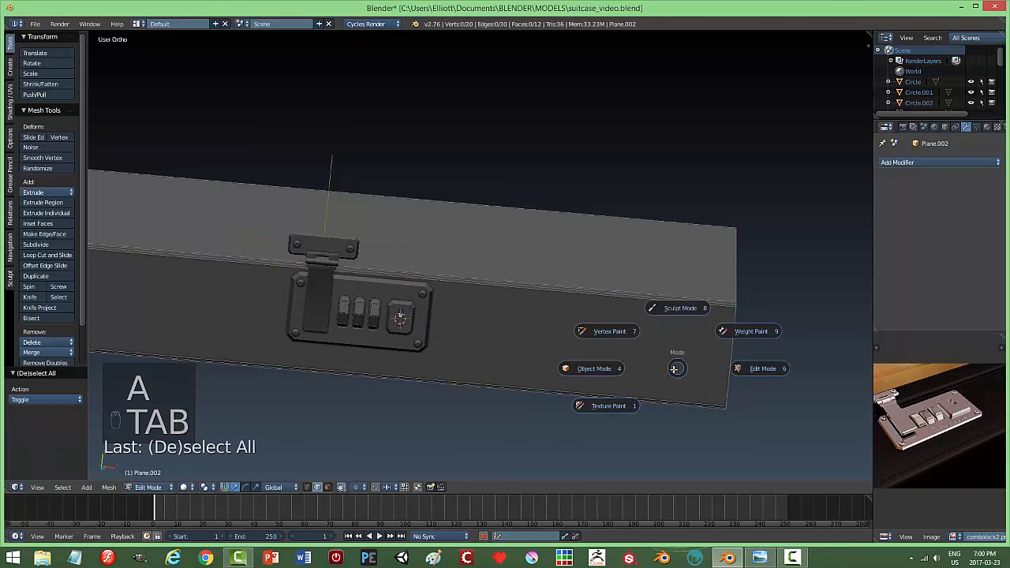
click(615, 372)
Duplicate the beveled box and place the copy about 9.95 along Y, behind the latch's hinge plate
middle_drag(673, 364, 644, 351)
scroll(632, 350, up, 2)
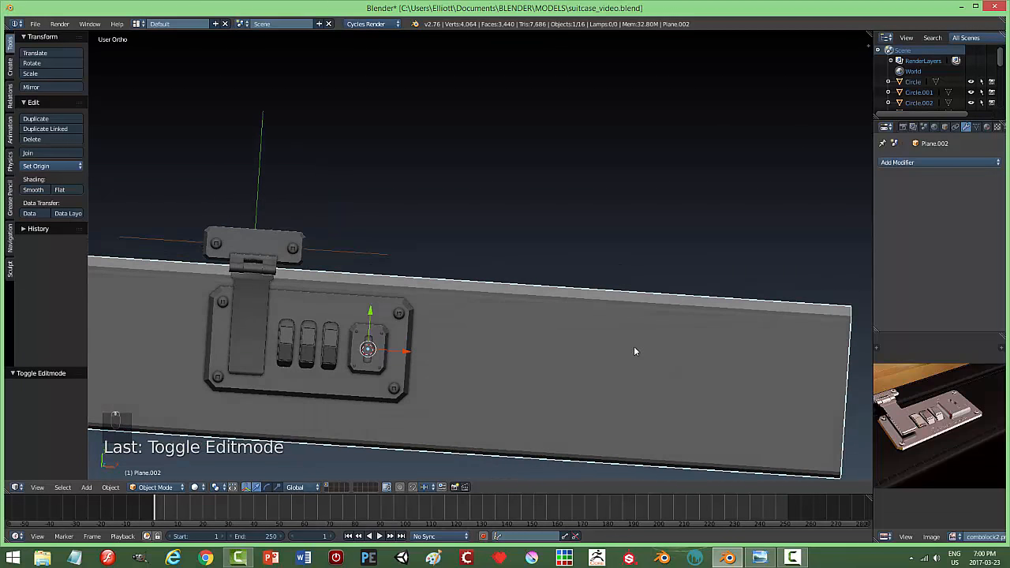
key(shift+d)
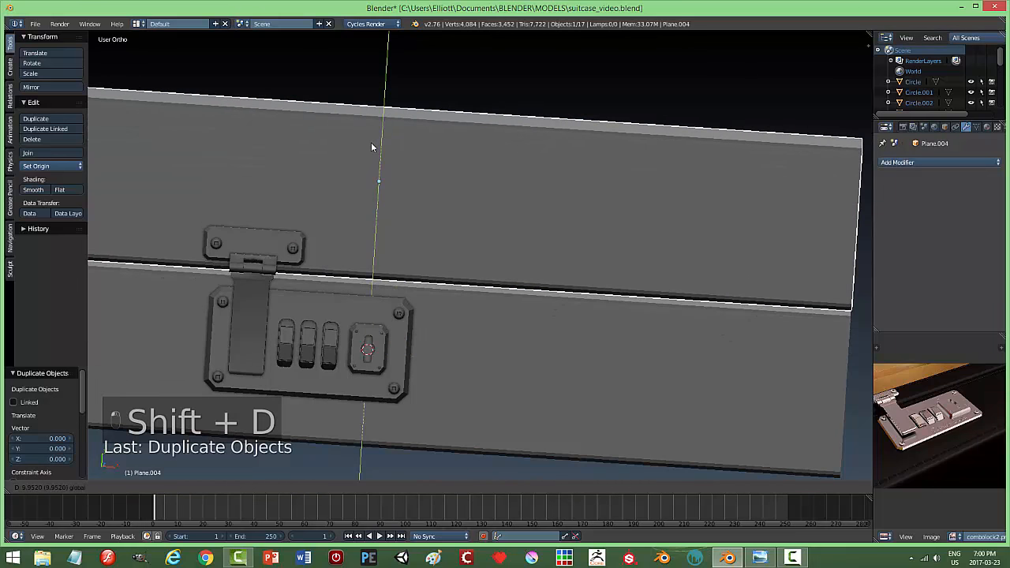
click(372, 148)
key(a)
Nudge the duplicated box about 0.09 along Y toward the original to narrow the seam between them
middle_drag(609, 253, 535, 242)
right_click(405, 147)
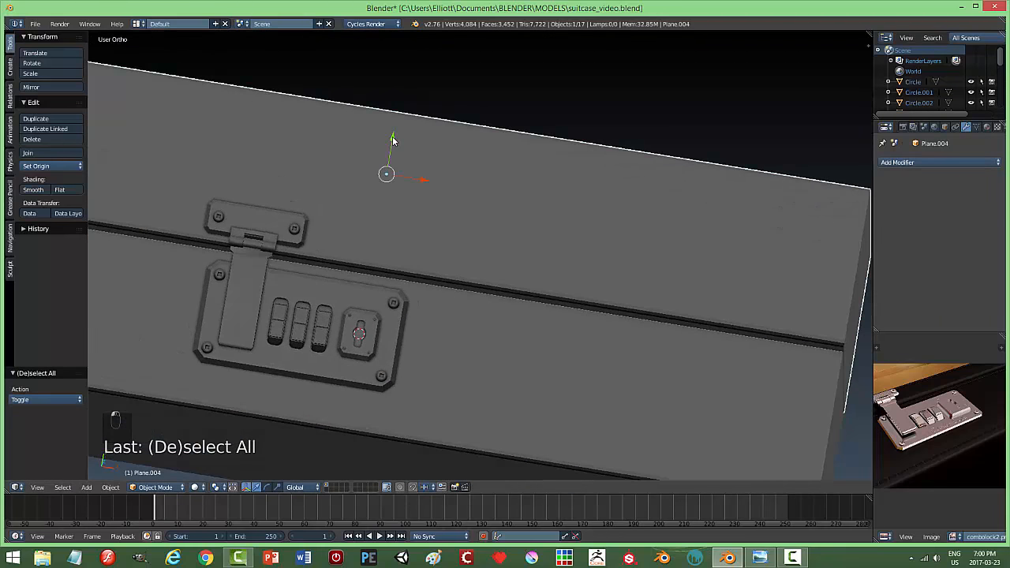
drag(393, 140, 395, 144)
middle_drag(605, 207, 663, 219)
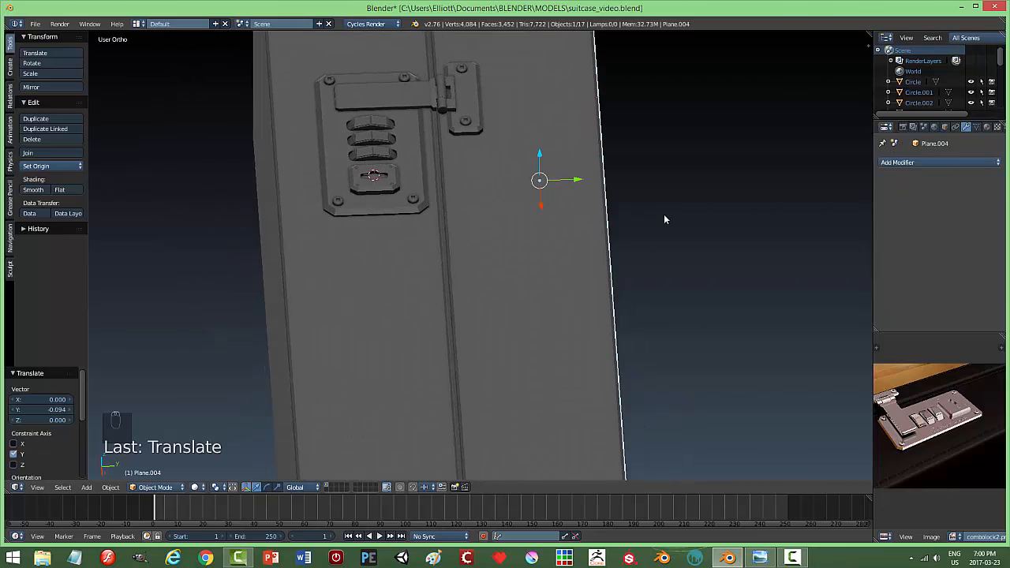
Make the duplicated box narrower by moving its outer side's vertices inward along Y in a wireframe right view
scroll(664, 214, down, 5)
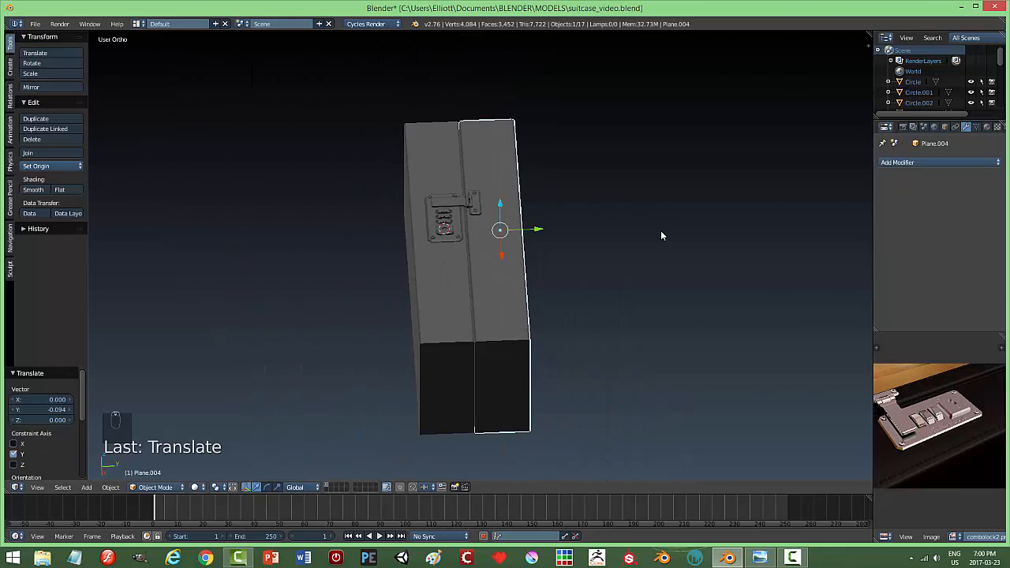
key(KP_3)
key(Tab)
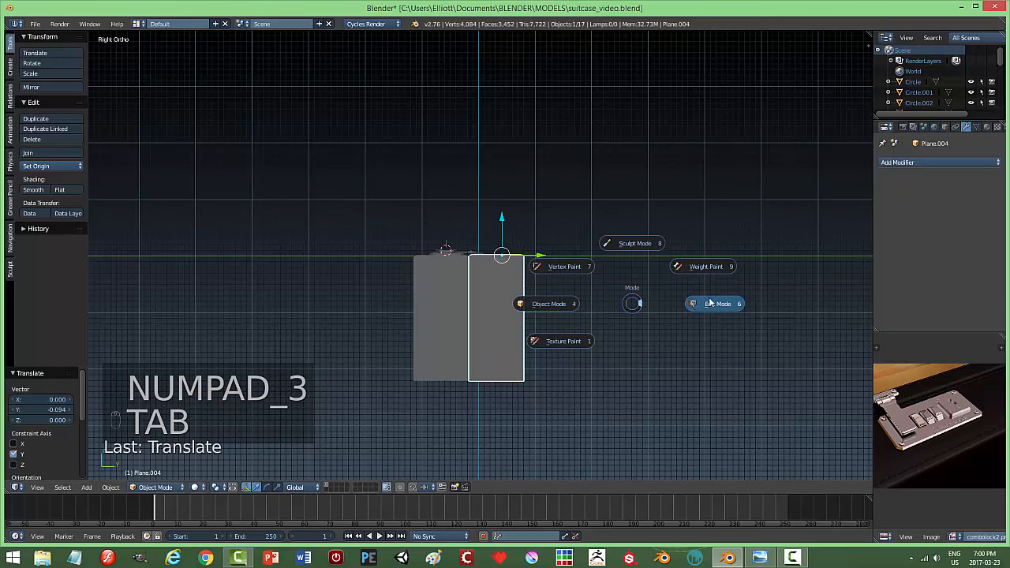
key(z)
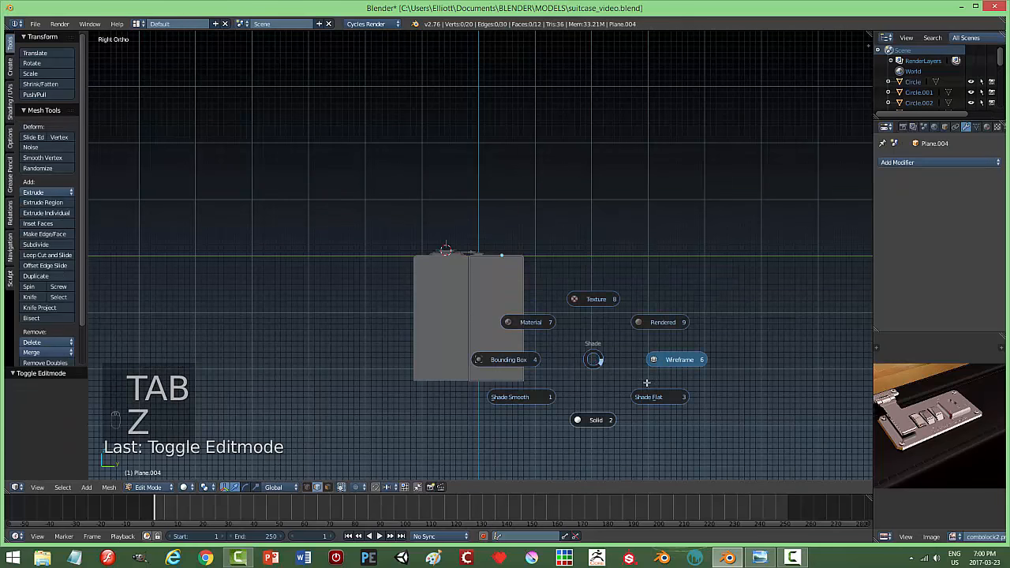
click(661, 361)
key(b)
drag(560, 432, 500, 204)
drag(563, 284, 533, 281)
key(a)
key(Tab)
Switch the viewport back to solid shading to show the two case halves
middle_drag(553, 280, 667, 334)
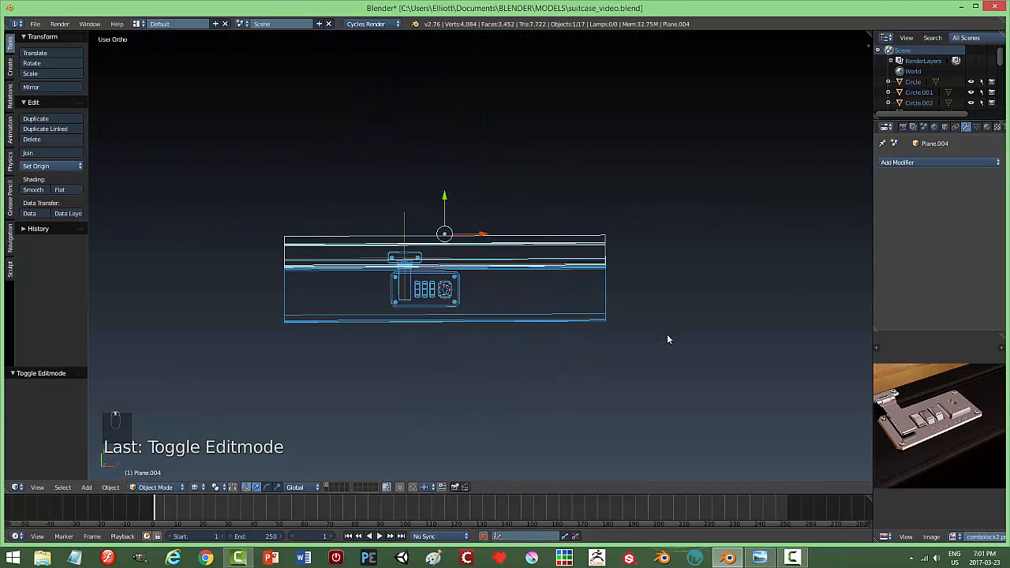
key(z)
click(670, 390)
scroll(596, 350, up, 5)
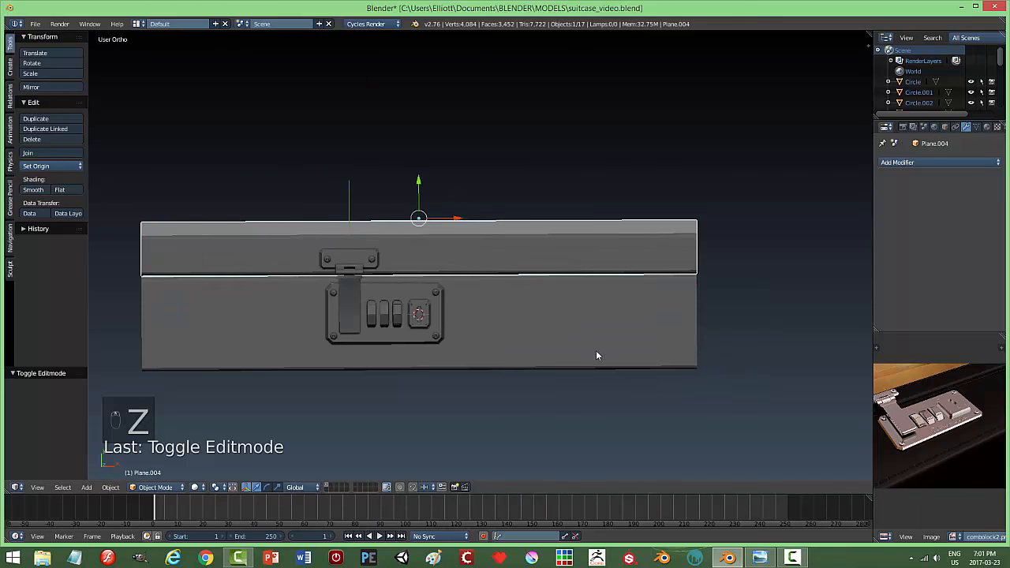
Examine the lock and case halves from several angles and compare them with the reference image combolock2.png
middle_drag(532, 333, 505, 298)
key(a)
middle_drag(352, 345, 421, 302)
scroll(638, 289, up, 4)
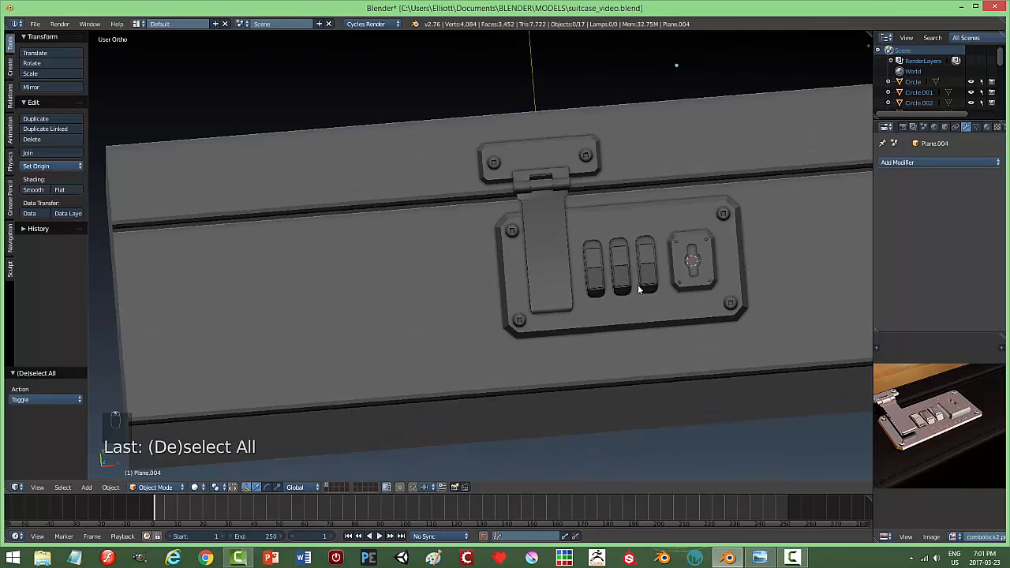
middle_drag(654, 283, 641, 286)
middle_drag(703, 261, 738, 402)
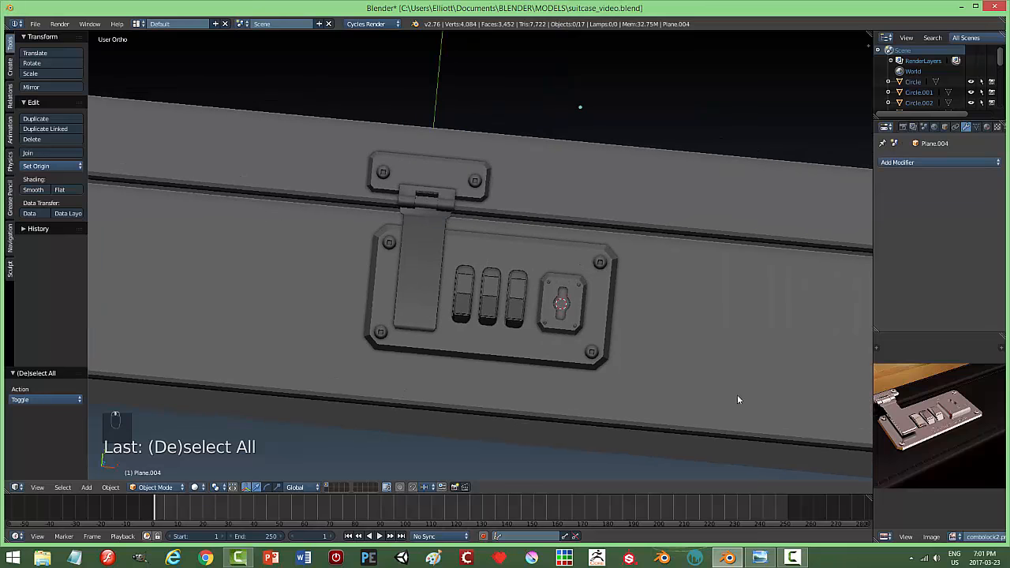
click(750, 559)
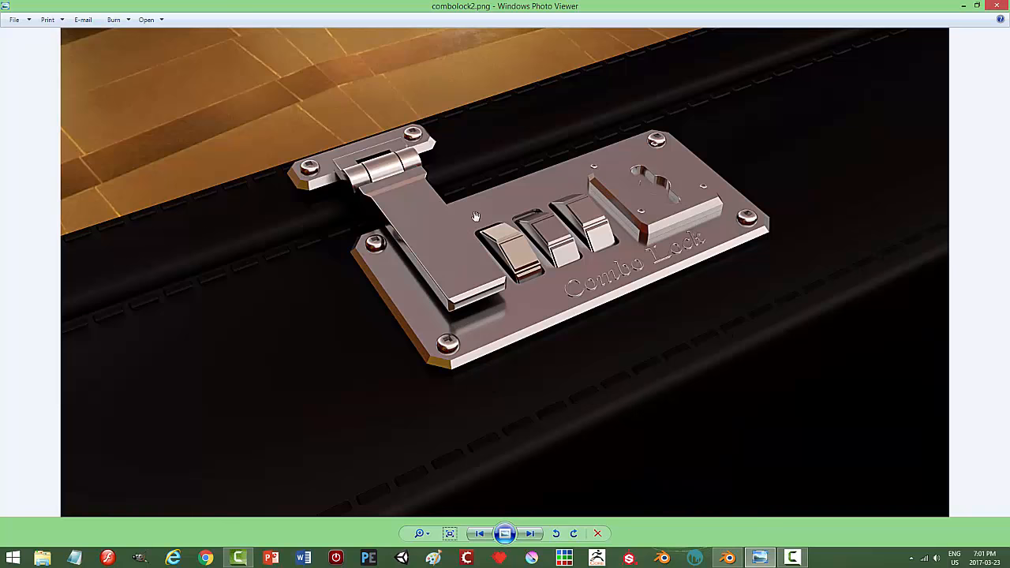
click(728, 559)
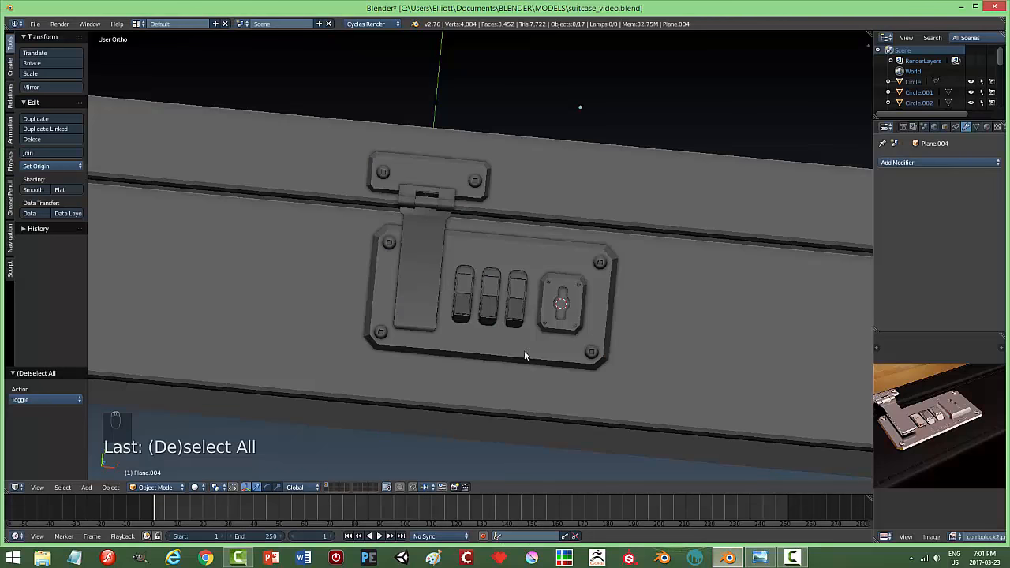
Move the upper case half about 0.048 along negative Y toward the lower half to tighten the seam
middle_drag(524, 351, 590, 363)
right_click(573, 156)
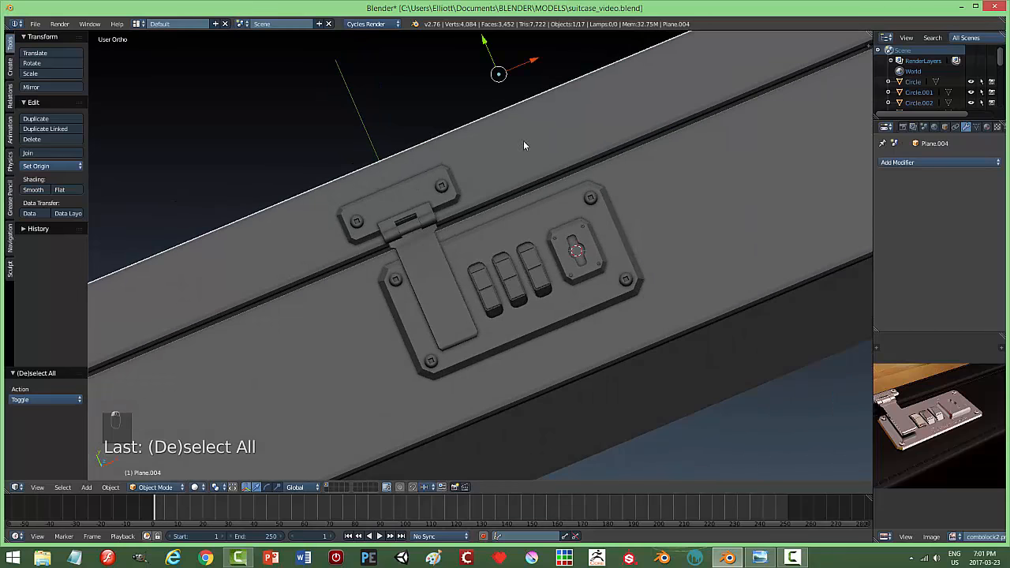
key(g)
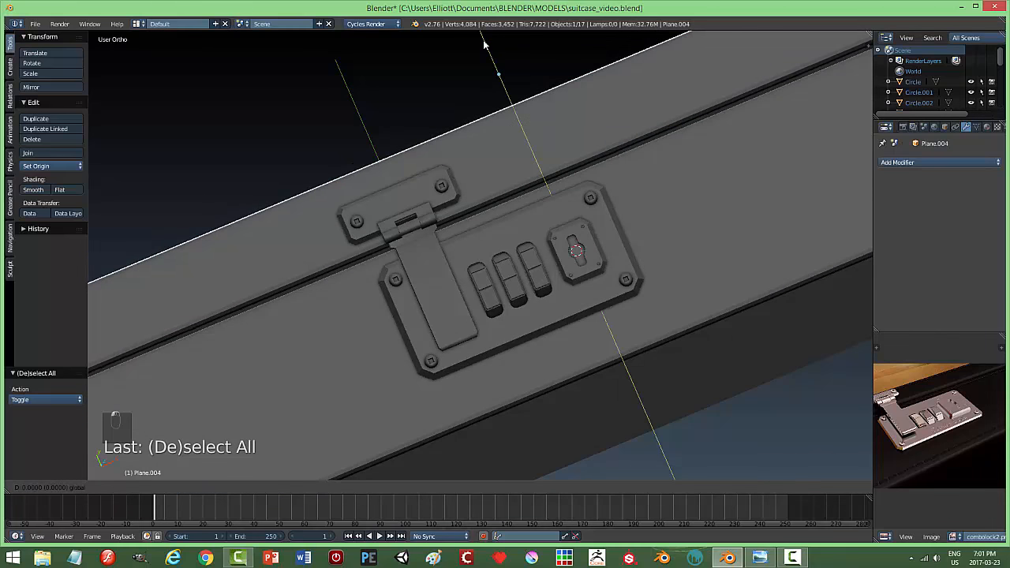
click(484, 46)
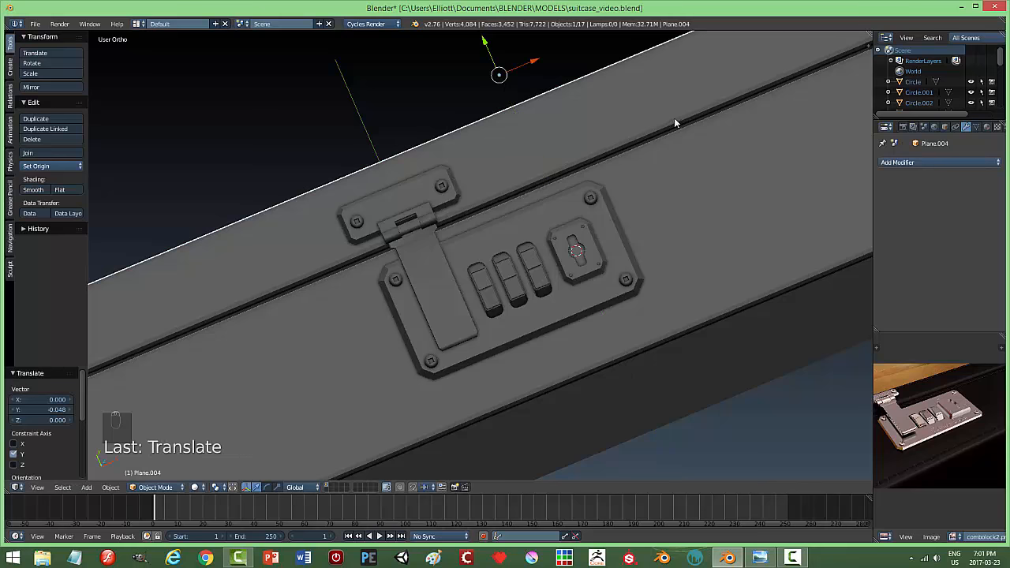
key(a)
Add a Subdivision Surface modifier to the lower case half that carries the lock and set its view subdivisions to 2
right_click(712, 251)
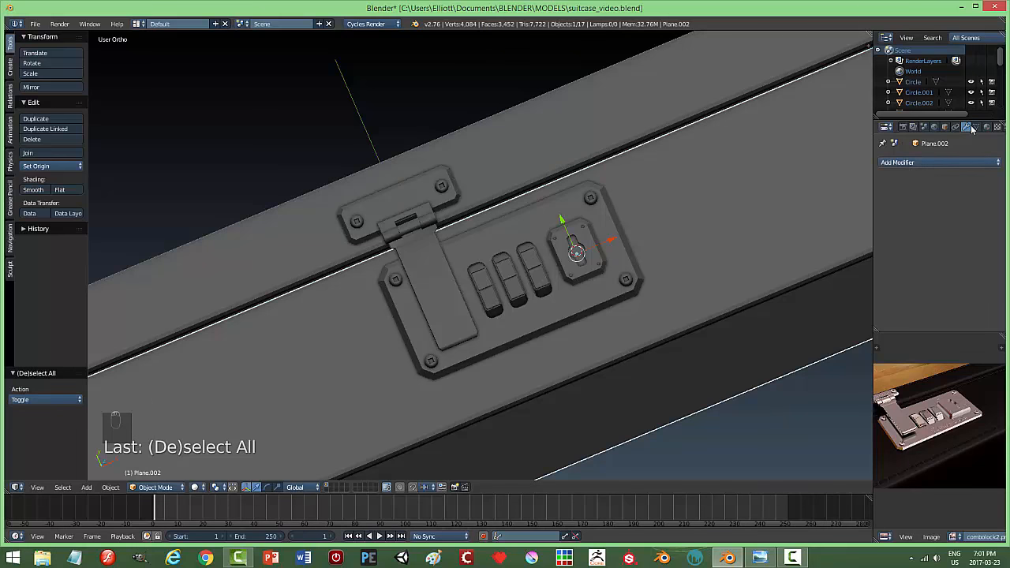
click(926, 163)
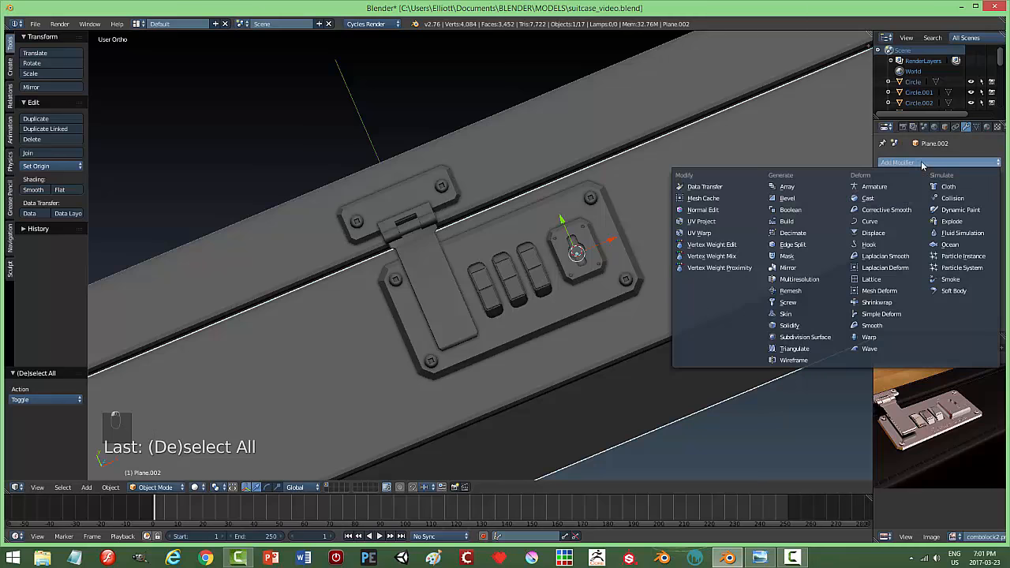
click(809, 333)
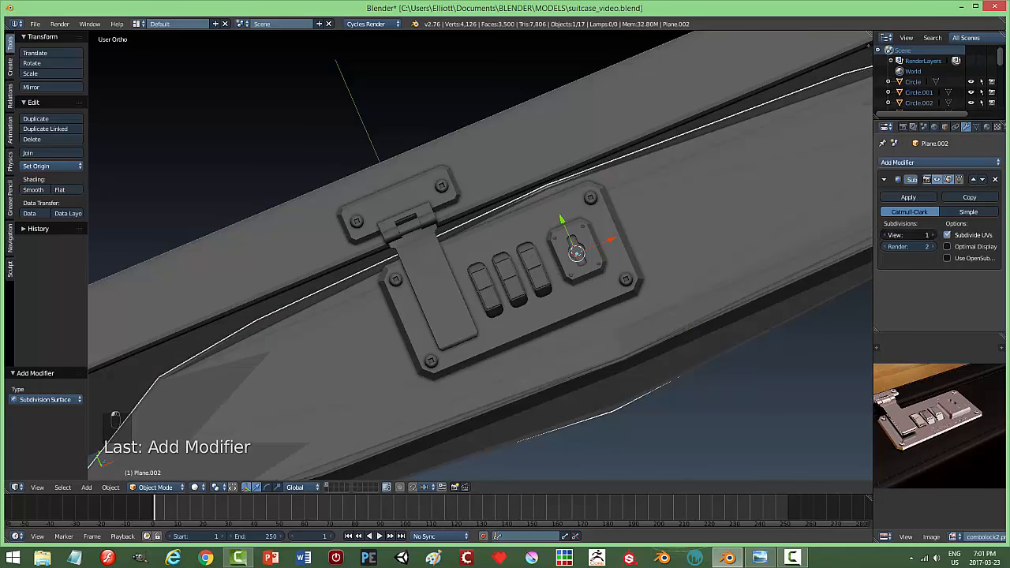
click(932, 234)
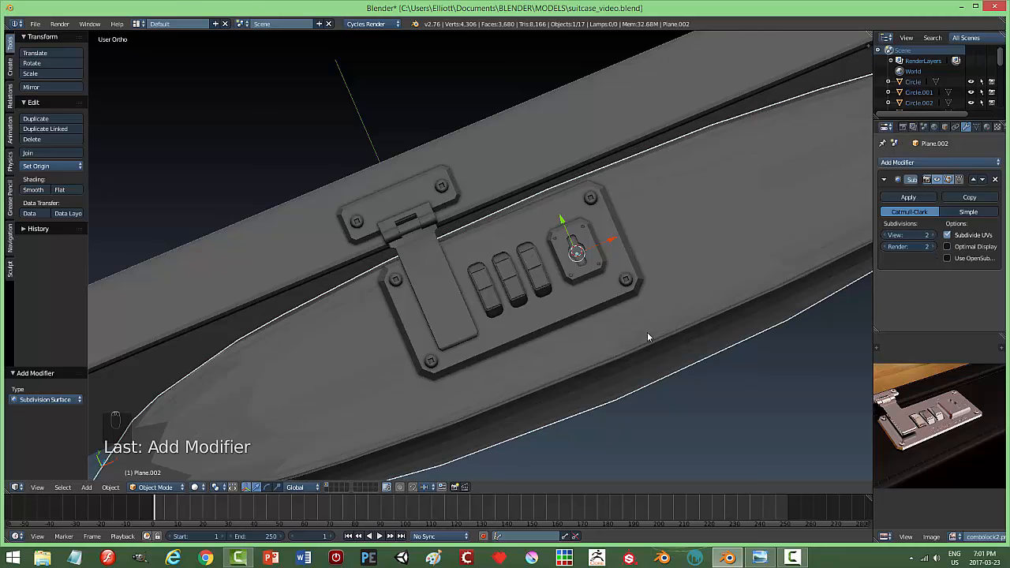
Add two loop cuts to the lower case half, sliding one close to each short end to sharpen the subdivided corners
key(Tab)
click(731, 337)
scroll(633, 344, down, 5)
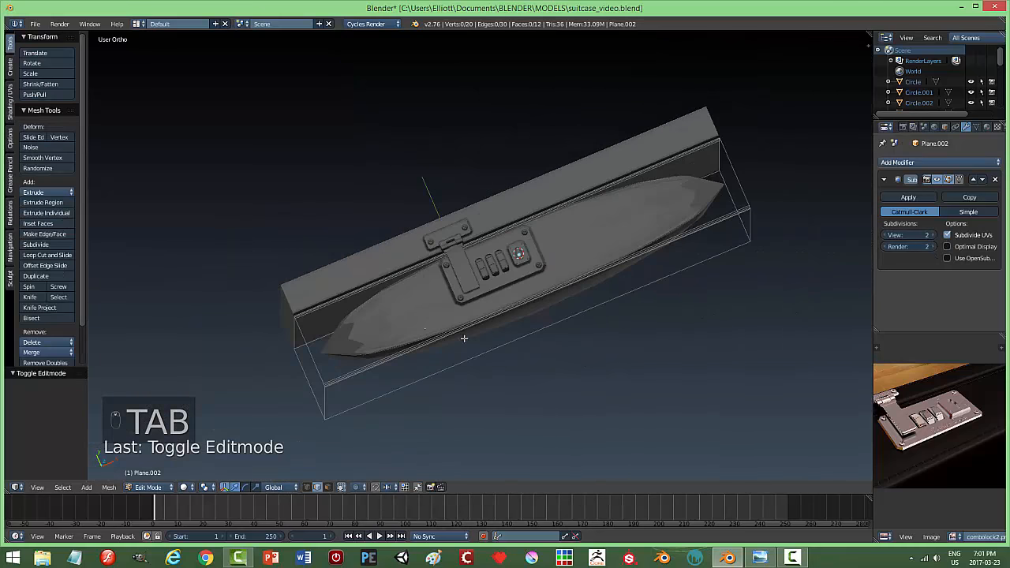
key(ctrl+r)
click(416, 317)
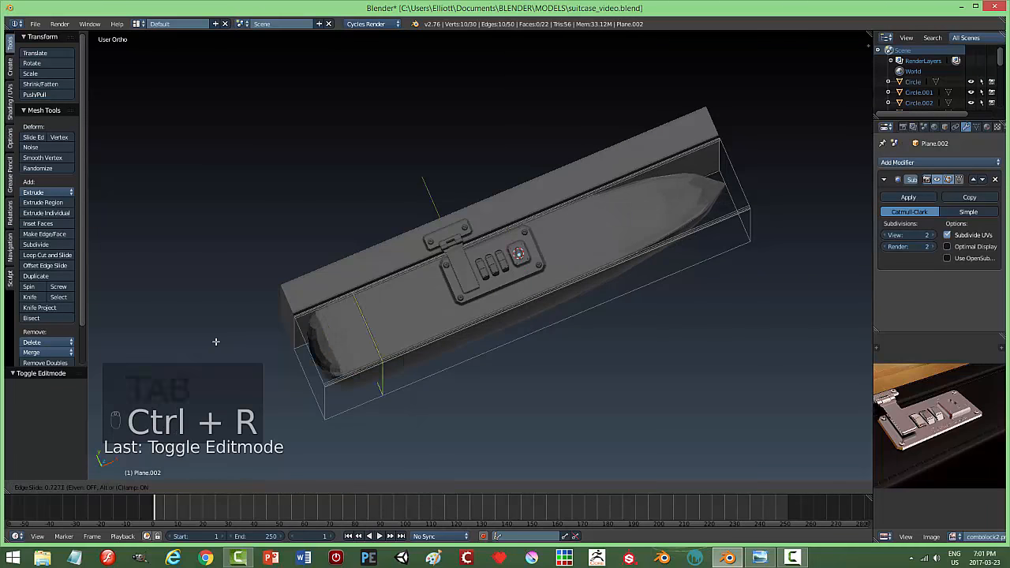
click(186, 349)
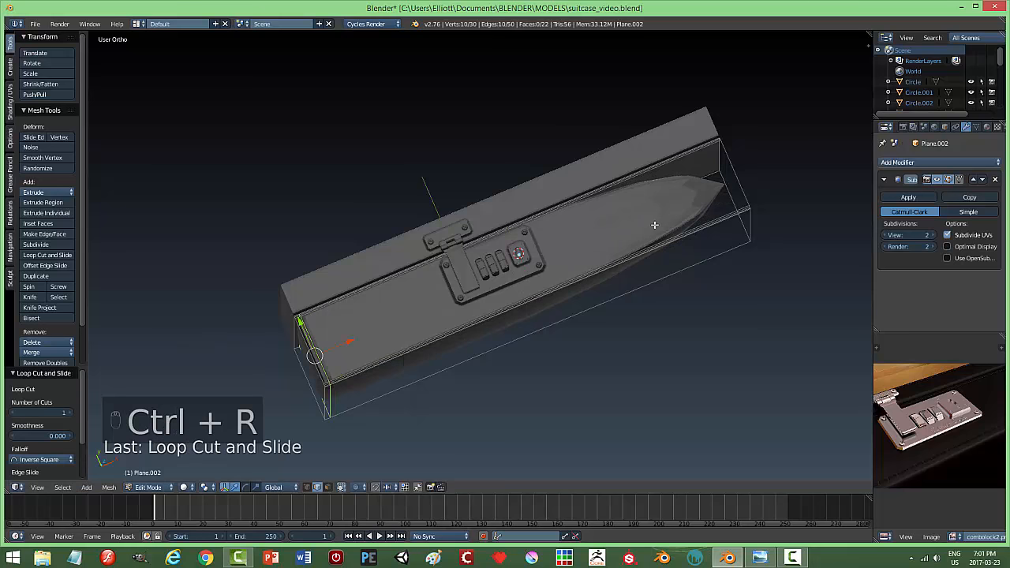
key(ctrl+r)
click(694, 206)
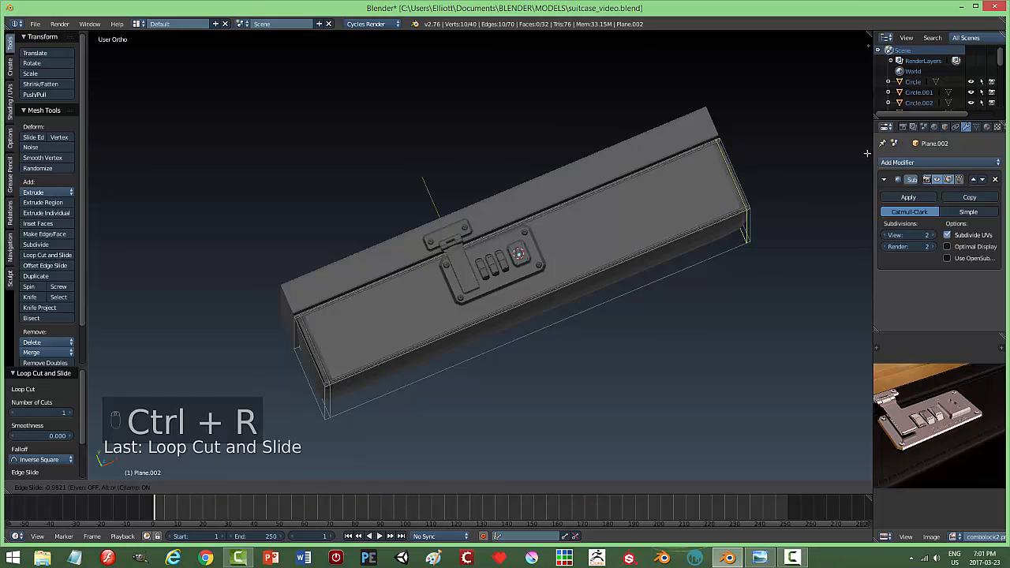
click(869, 153)
Add two lengthwise loop cuts across the broad outer face, one close to its bottom edge and one close to its top edge
middle_drag(719, 203, 540, 234)
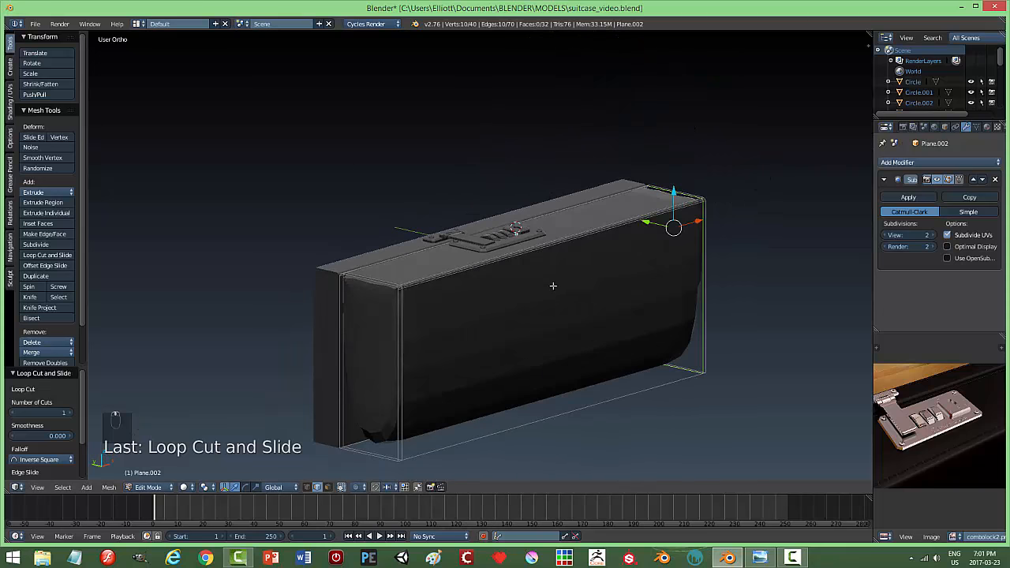
key(ctrl+r)
click(724, 258)
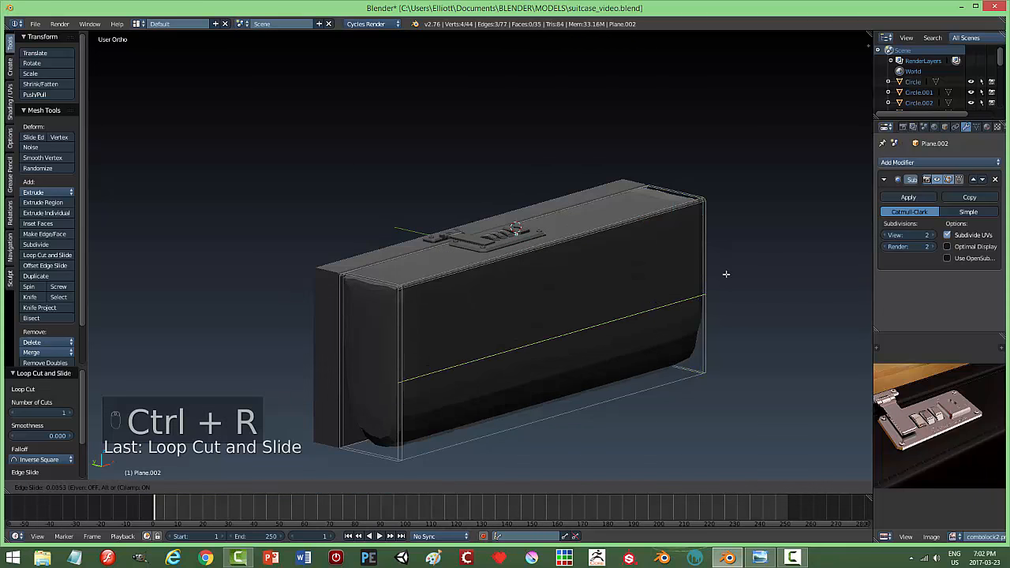
click(740, 340)
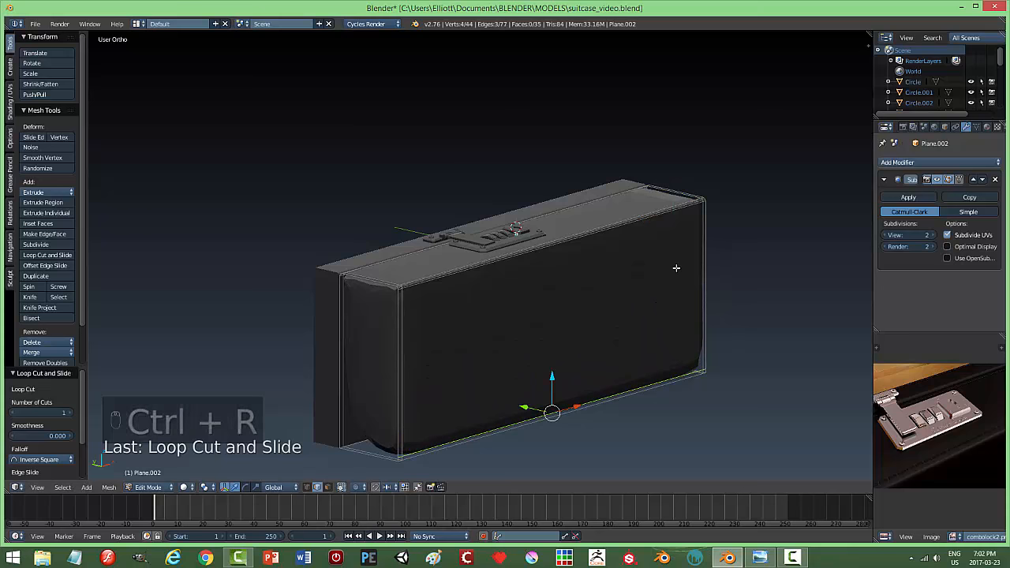
key(ctrl+r)
click(705, 232)
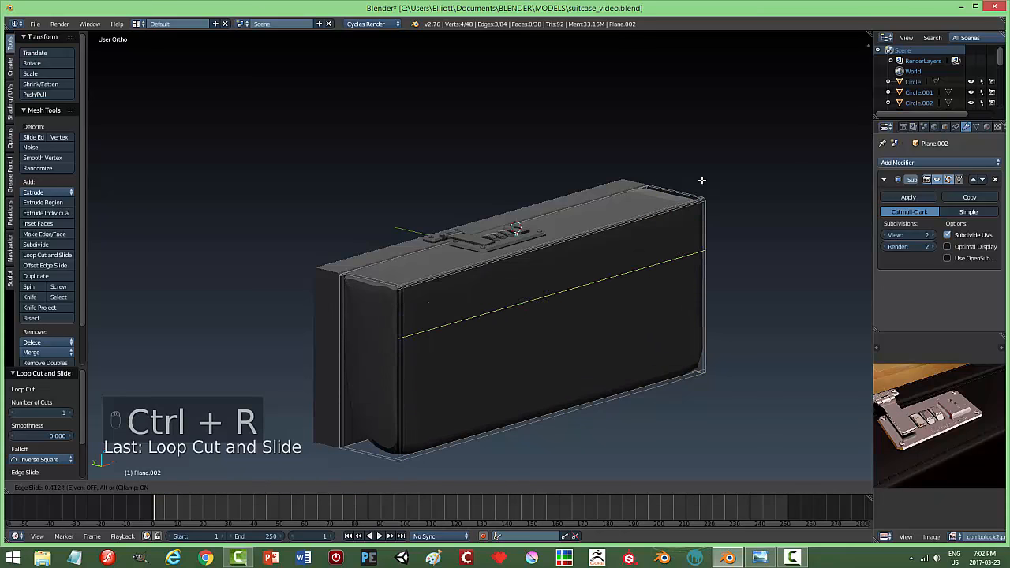
click(700, 150)
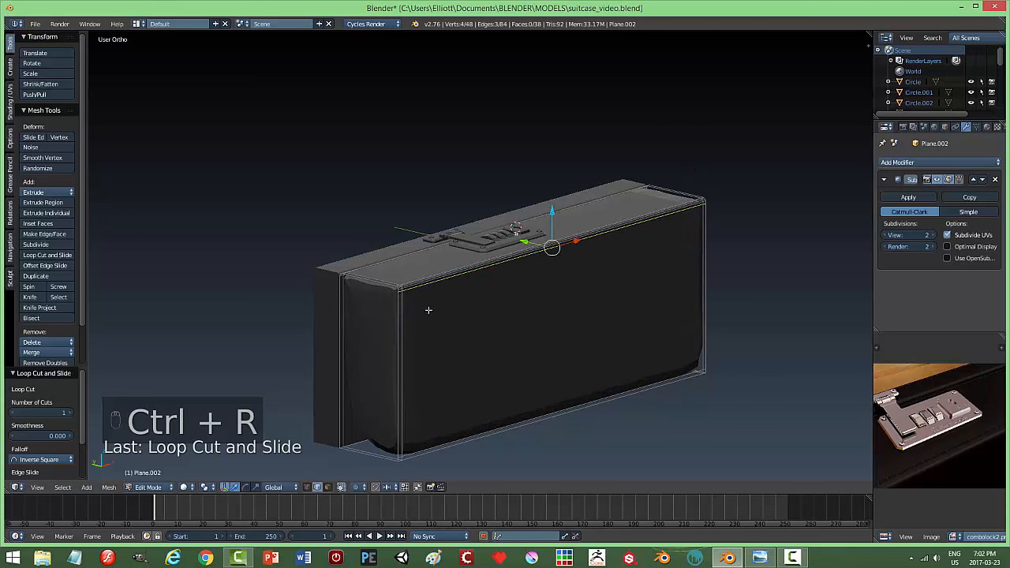
middle_drag(428, 310, 404, 281)
key(ctrl+r)
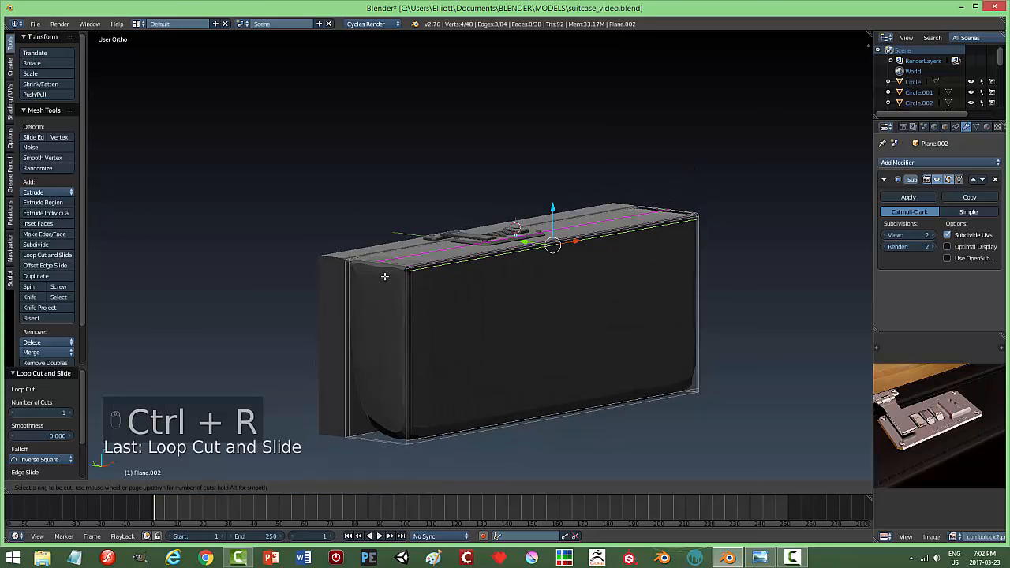
click(400, 302)
right_click(379, 278)
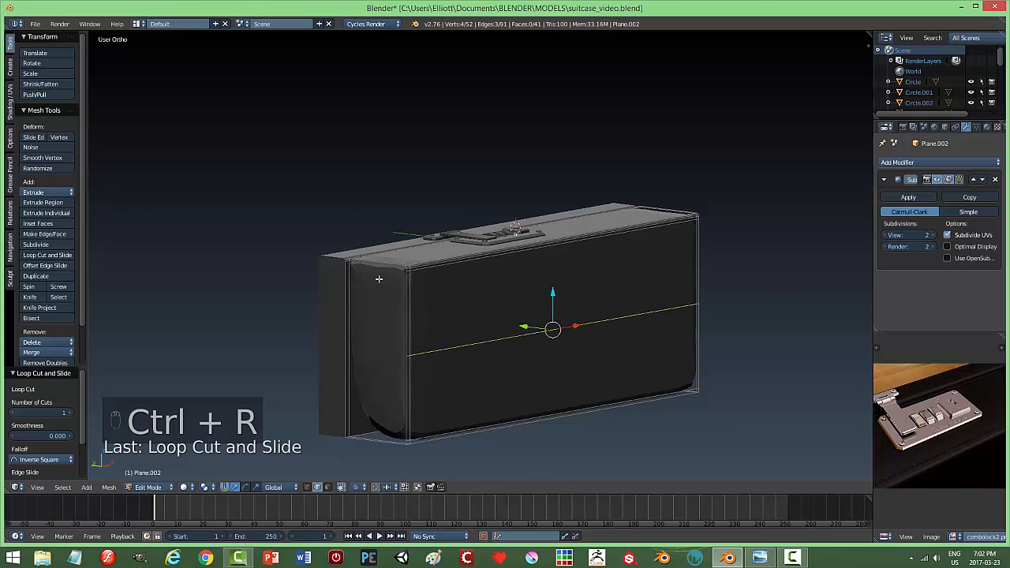
key(ctrl+s)
click(385, 282)
key(ctrl+z)
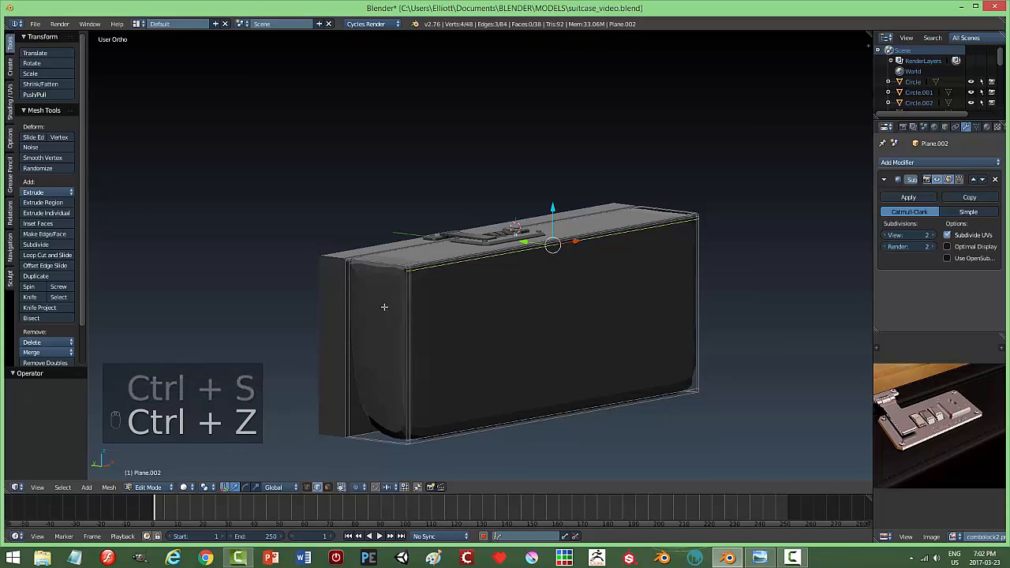
Add a loop cut on the lock-side face close to the seam edge, and return to object mode to check the edges
key(a)
middle_drag(400, 316, 496, 340)
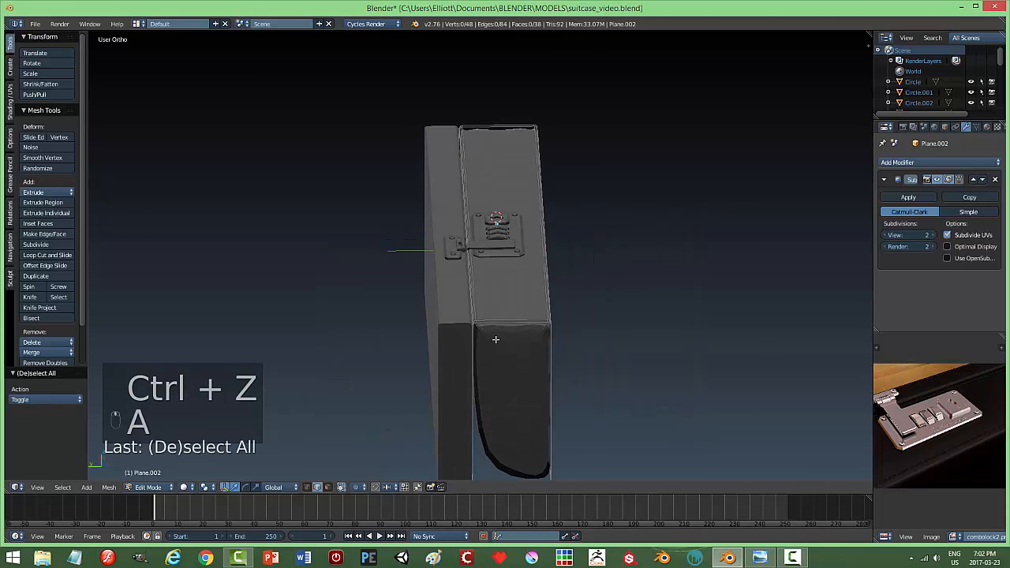
key(ctrl+r)
click(506, 327)
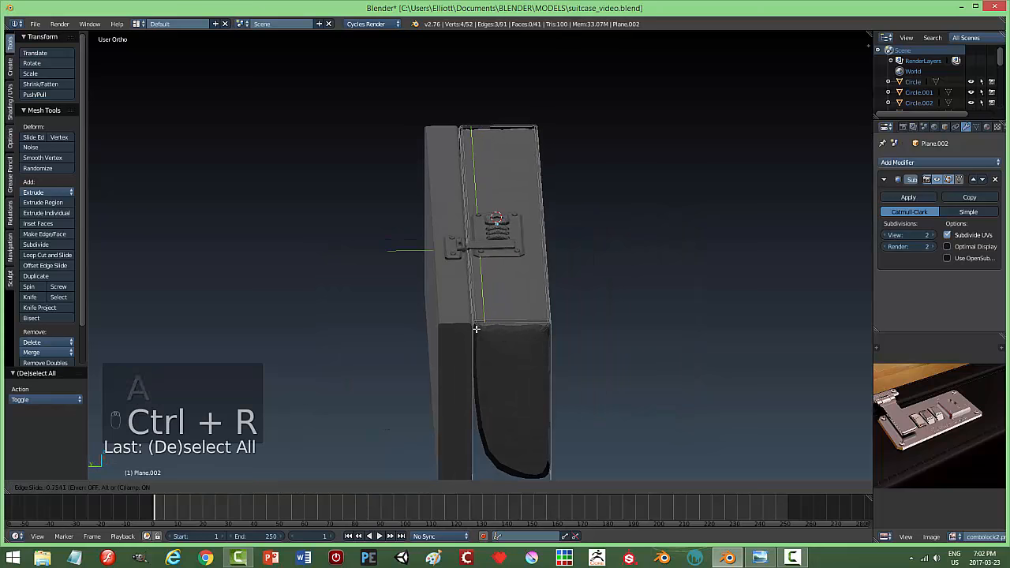
click(472, 330)
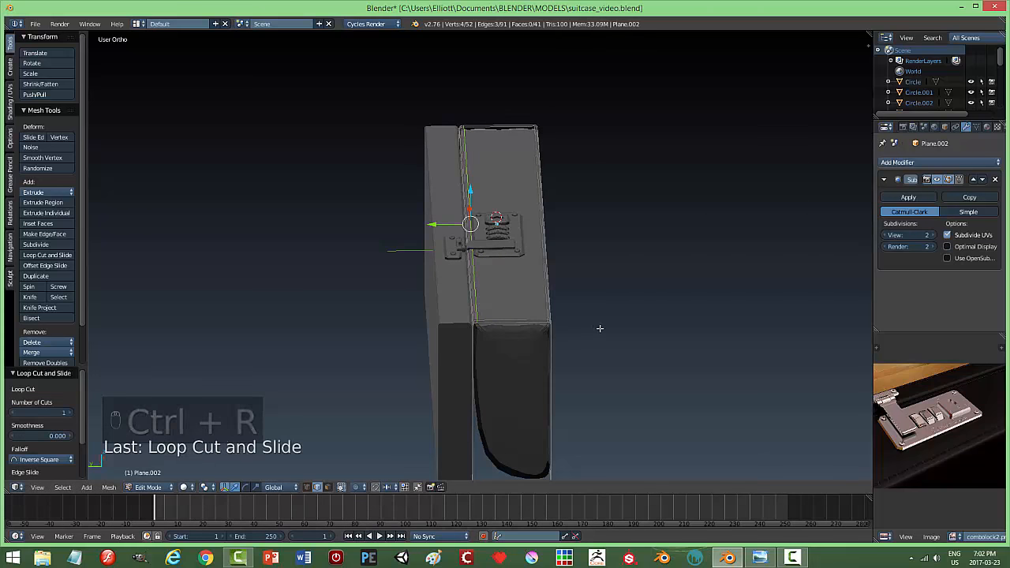
key(a)
key(Tab)
click(550, 326)
middle_drag(580, 335, 529, 390)
scroll(540, 379, up, 3)
scroll(540, 384, up, 1)
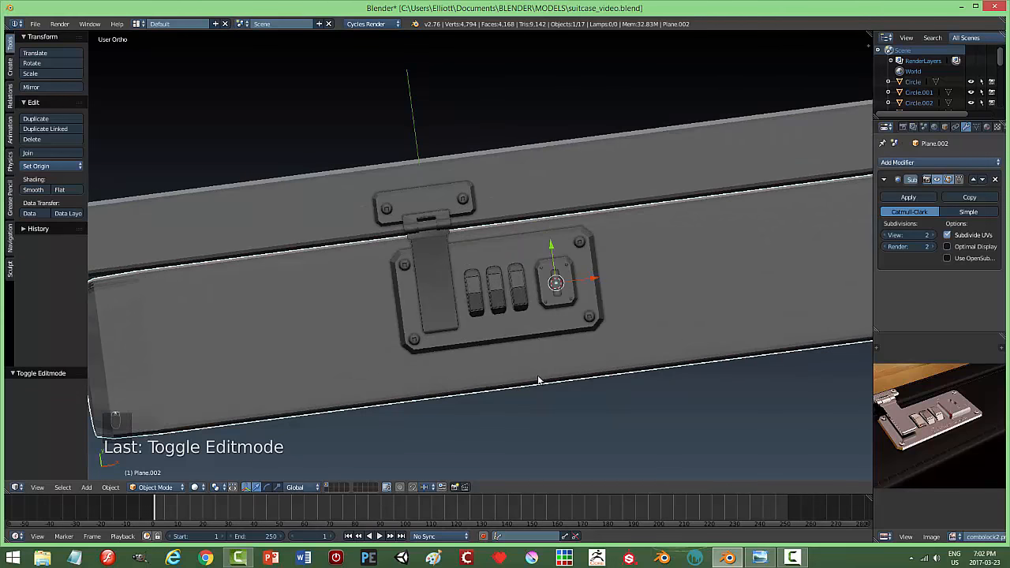
Add another loop cut to the lower case half and slide it close to the short end nearest the latch
scroll(348, 302, down, 4)
key(Tab)
click(354, 283)
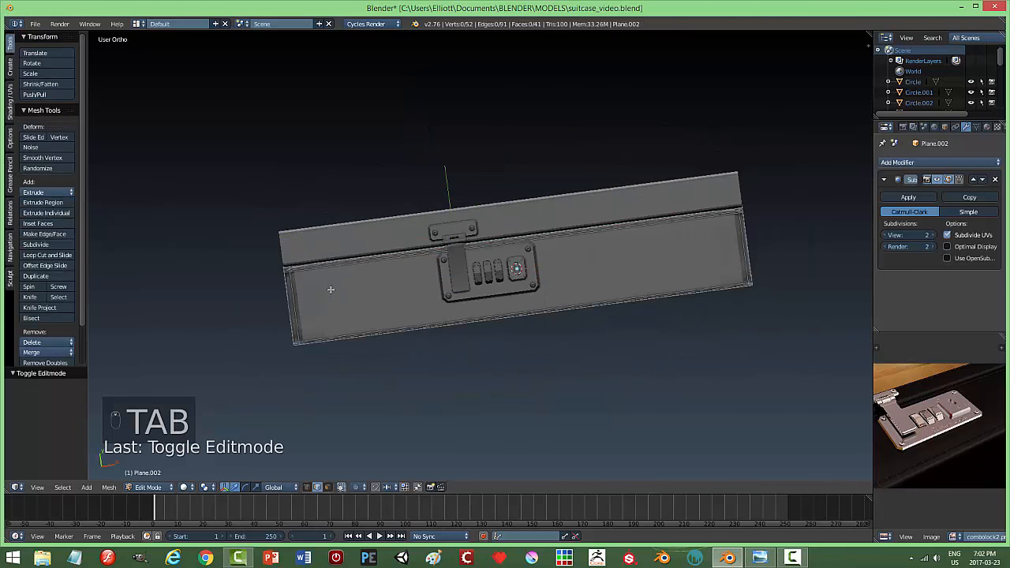
key(ctrl+r)
click(320, 282)
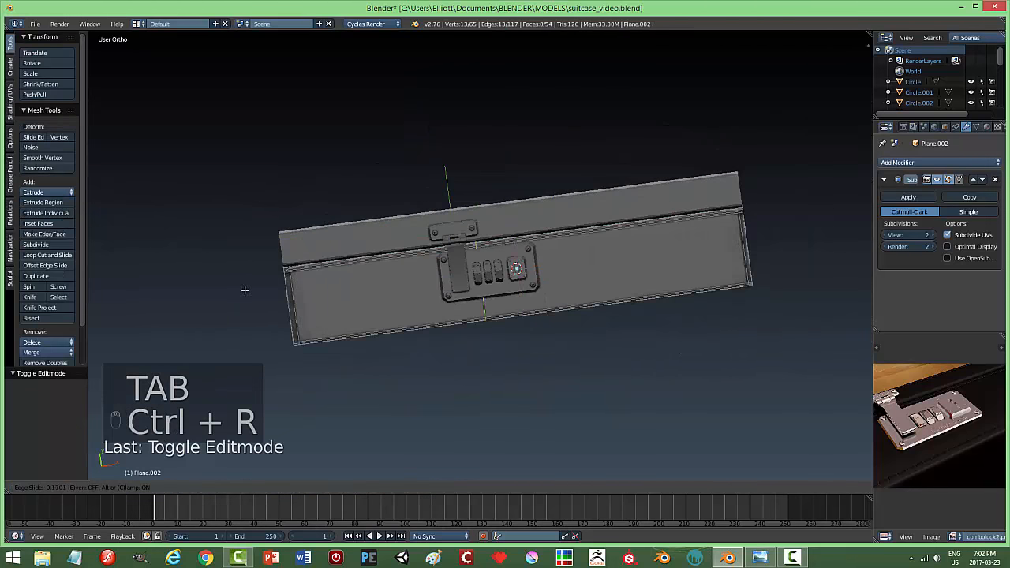
click(100, 309)
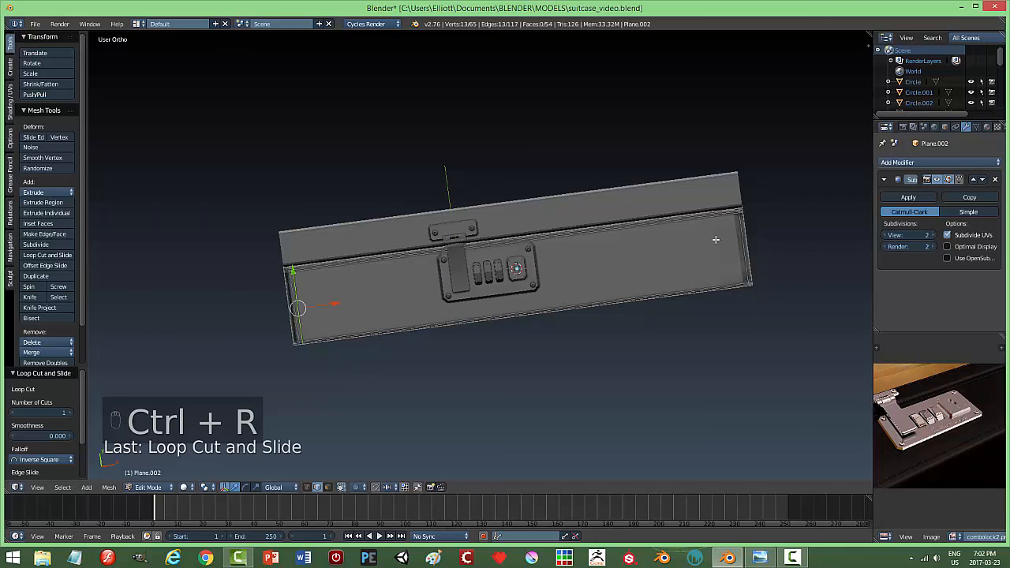
Add a matching loop cut close to the opposite short end of the lower case half and return to object mode
key(ctrl+r)
right_click(720, 214)
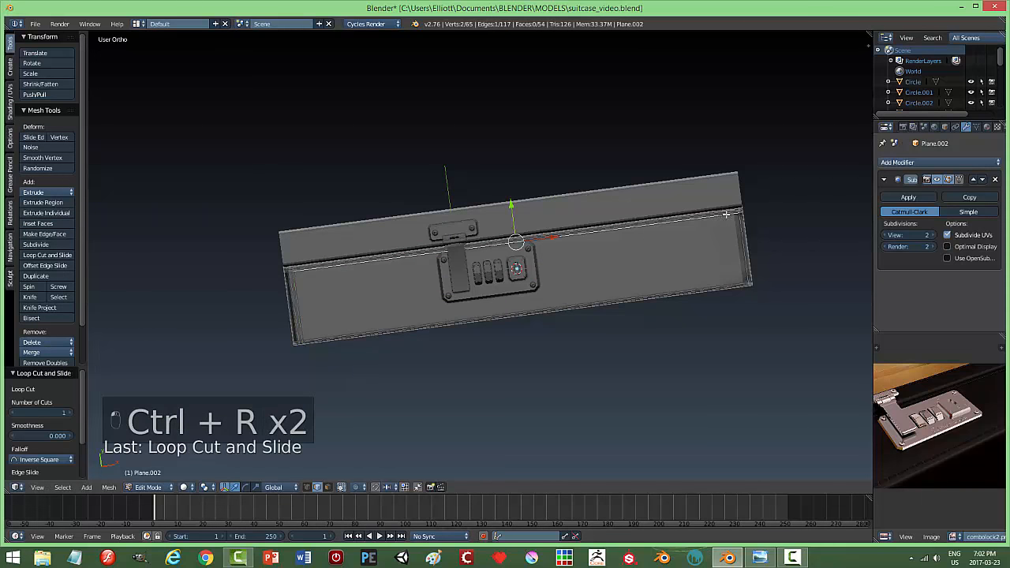
key(Escape)
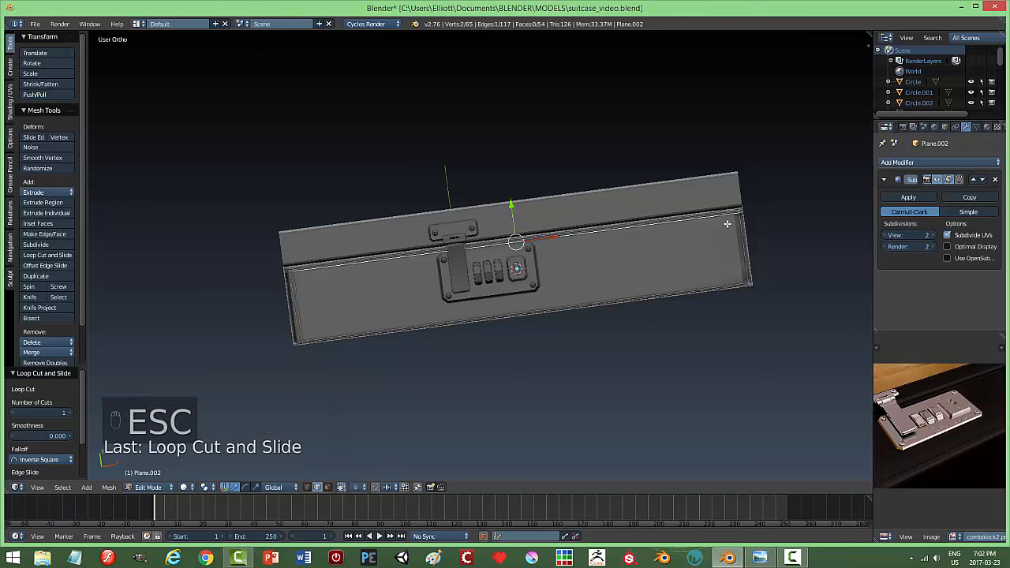
key(a)
key(ctrl+r)
click(724, 227)
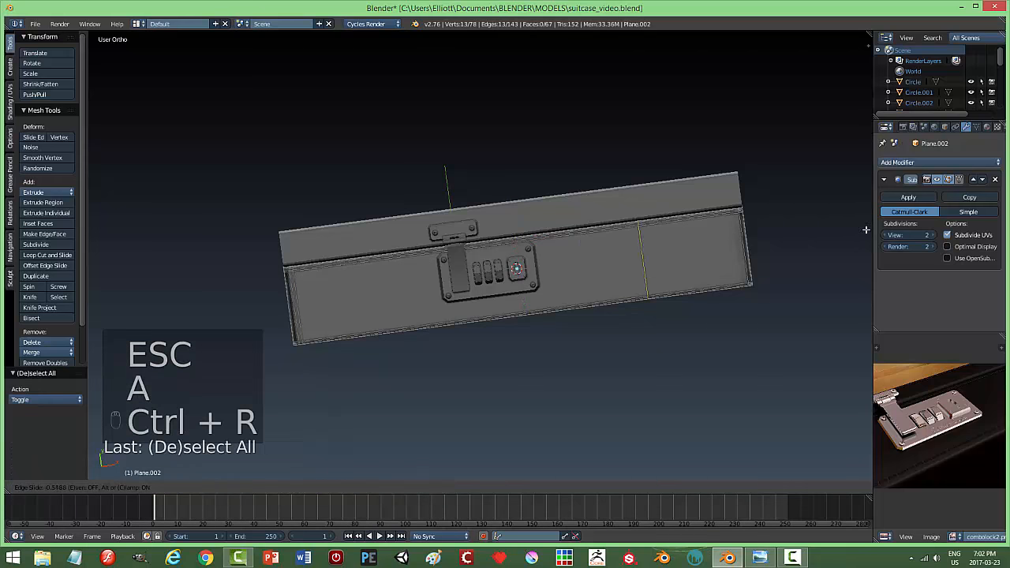
click(144, 235)
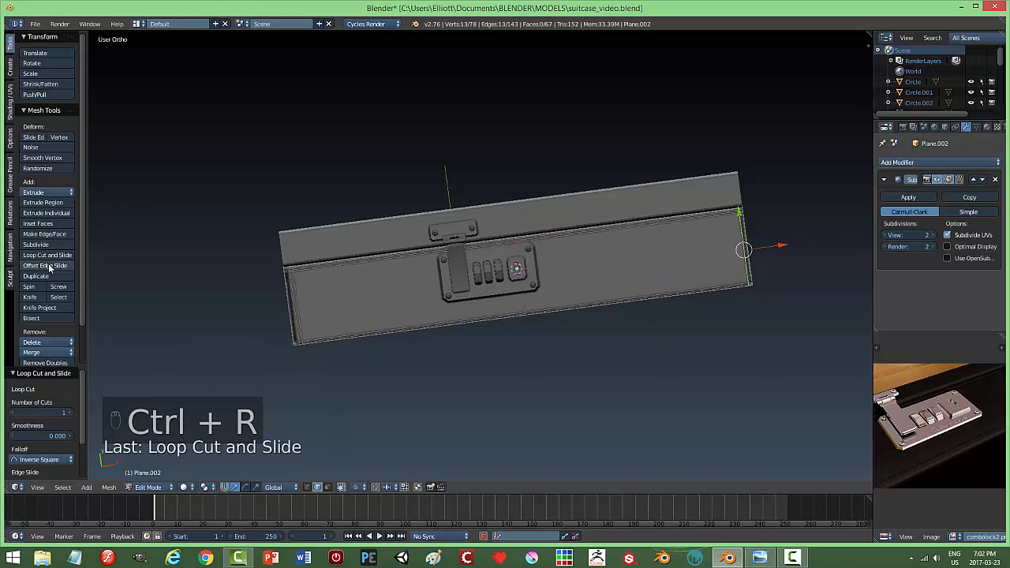
key(a)
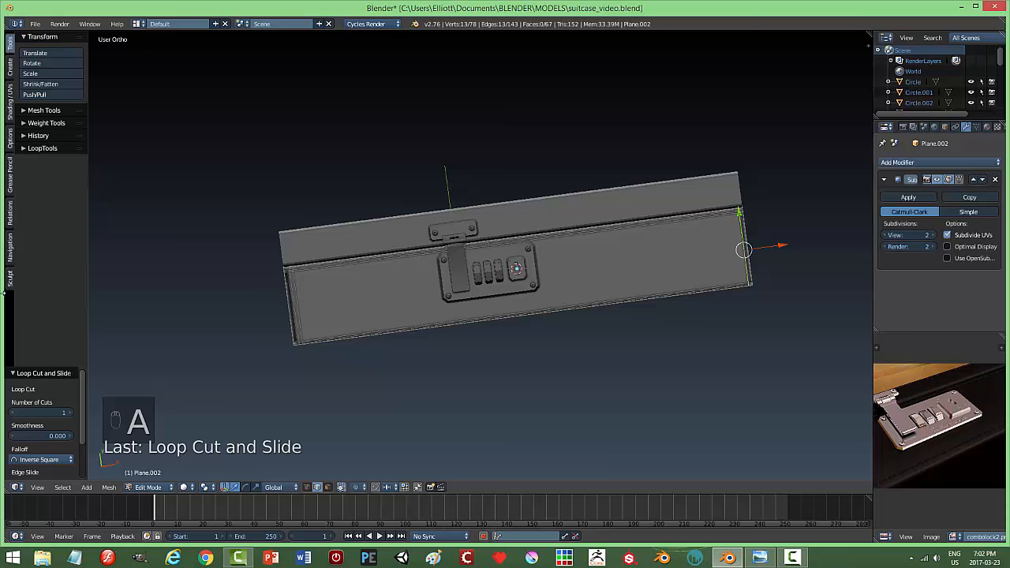
key(Escape)
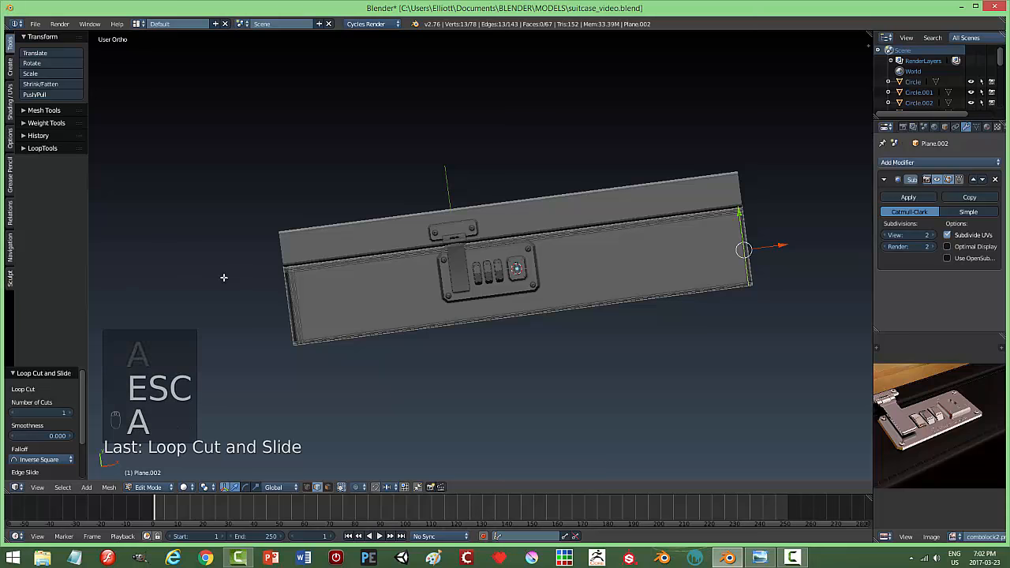
key(a)
scroll(531, 401, up, 7)
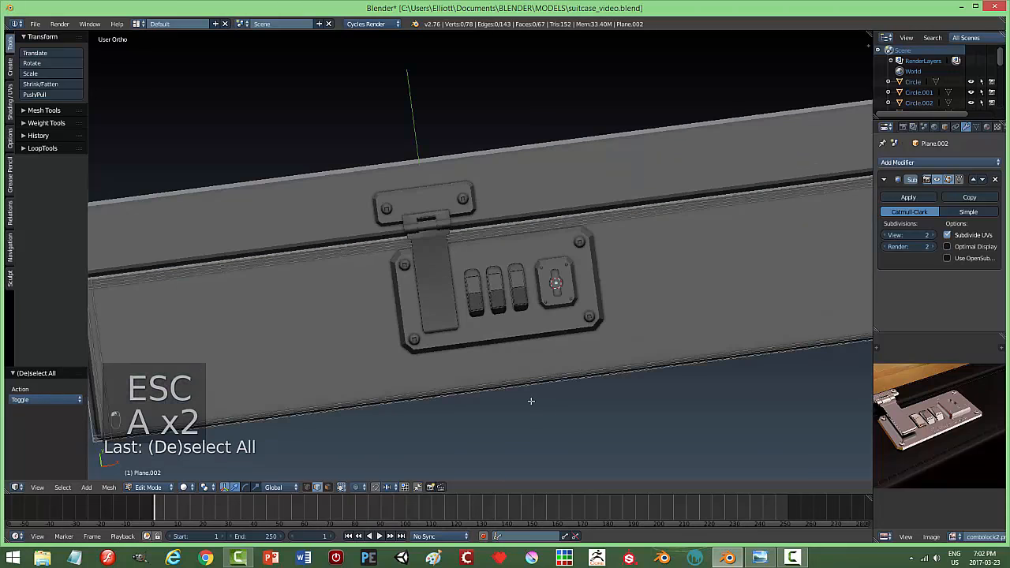
key(Tab)
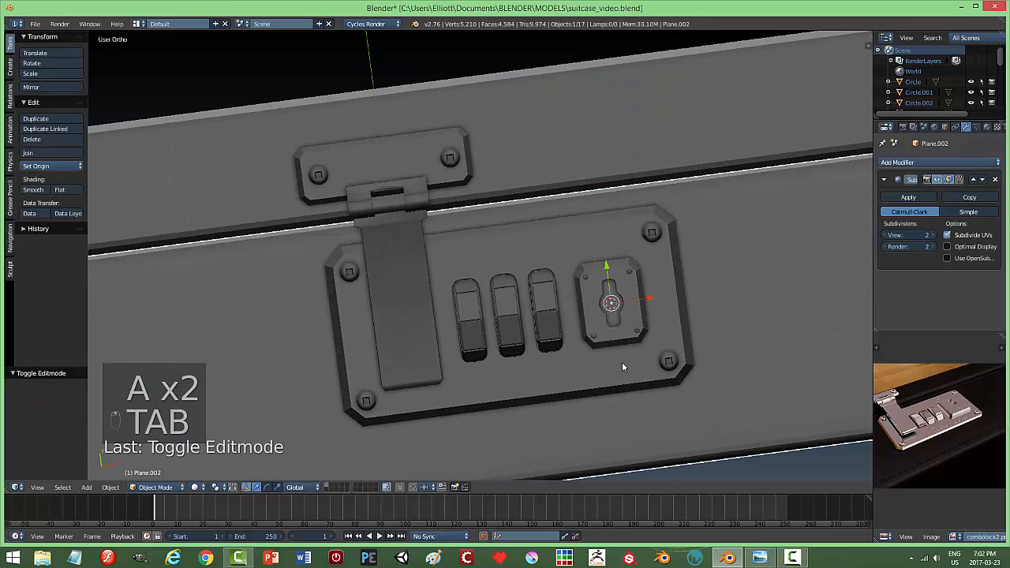
scroll(623, 363, down, 3)
Give the upper case half a Subdivision Surface modifier with view subdivisions set to 2, and enter edit mode on it
key(a)
middle_drag(627, 362, 646, 328)
right_click(679, 237)
key(Tab)
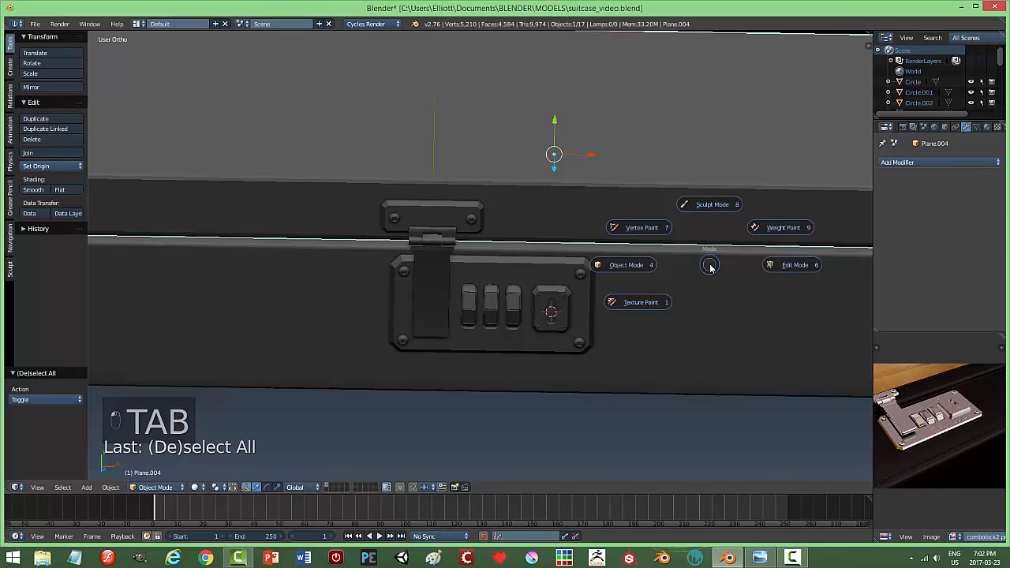
click(710, 269)
click(930, 162)
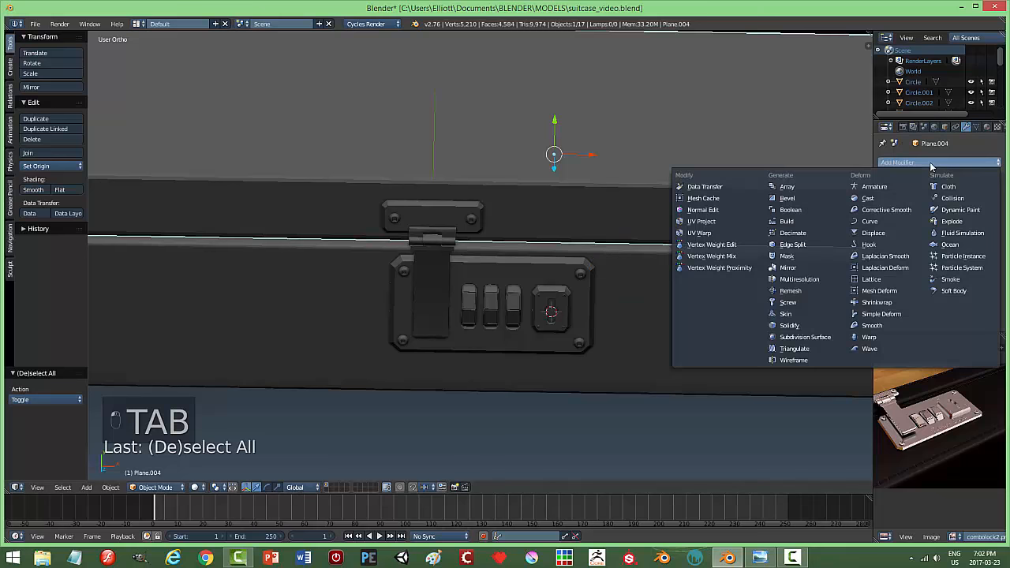
click(798, 326)
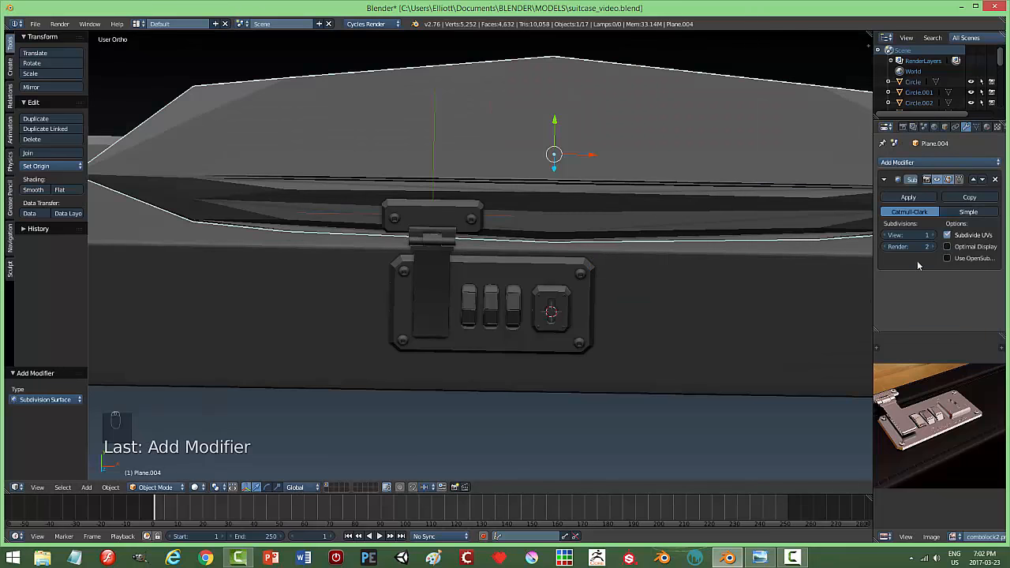
click(932, 235)
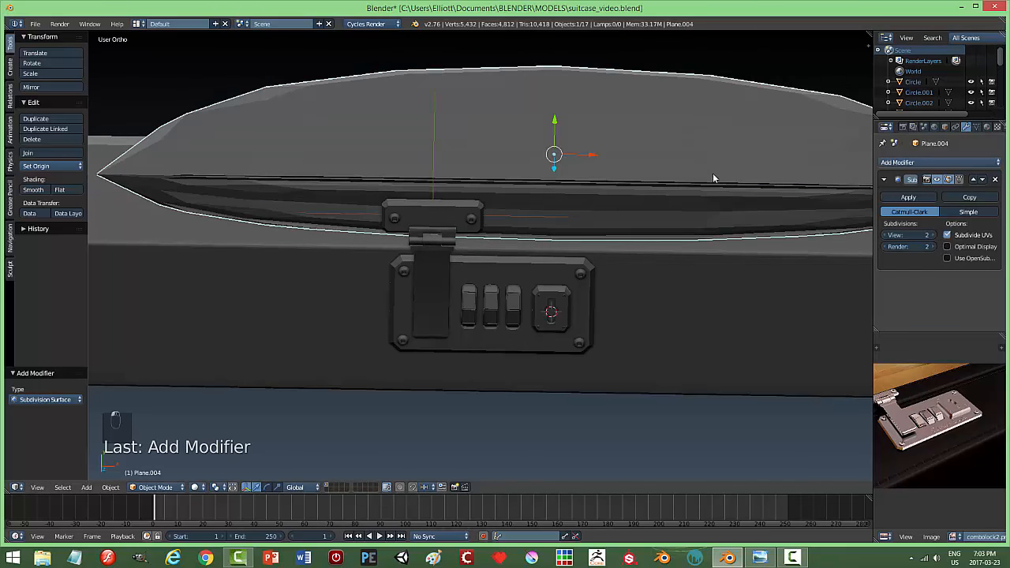
scroll(713, 178, down, 3)
key(Tab)
click(737, 170)
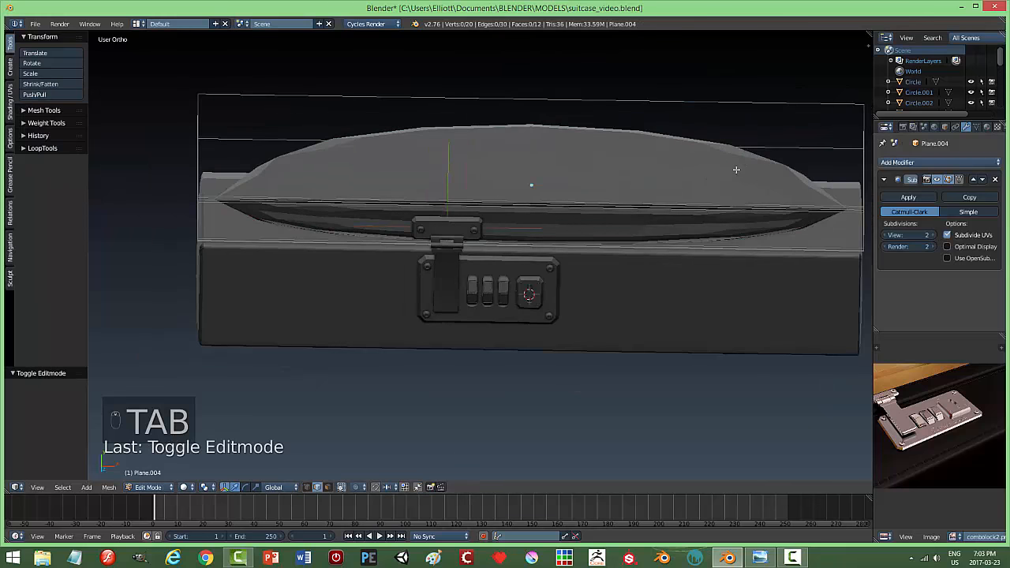
key(ctrl+r)
click(737, 169)
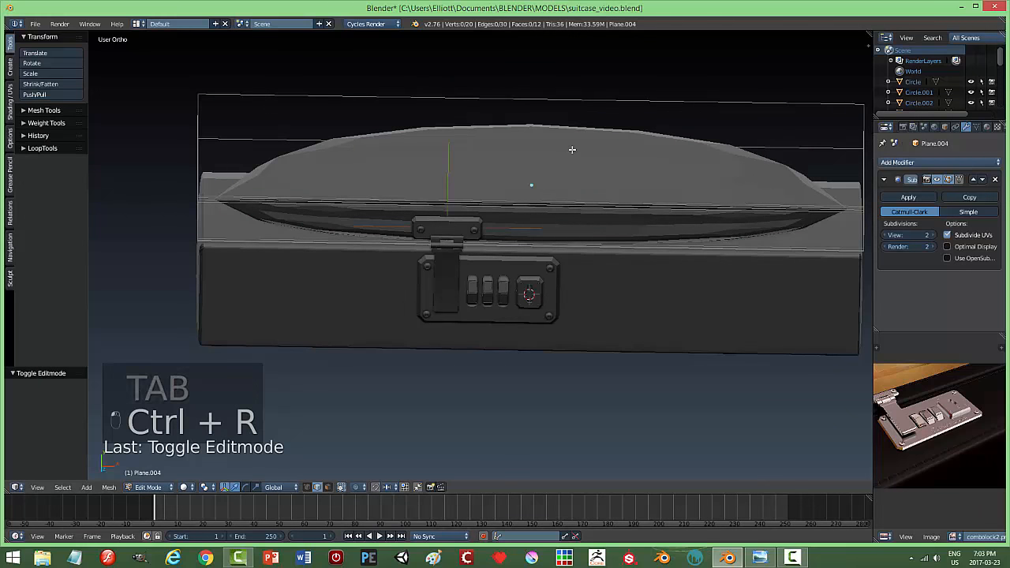
key(Escape)
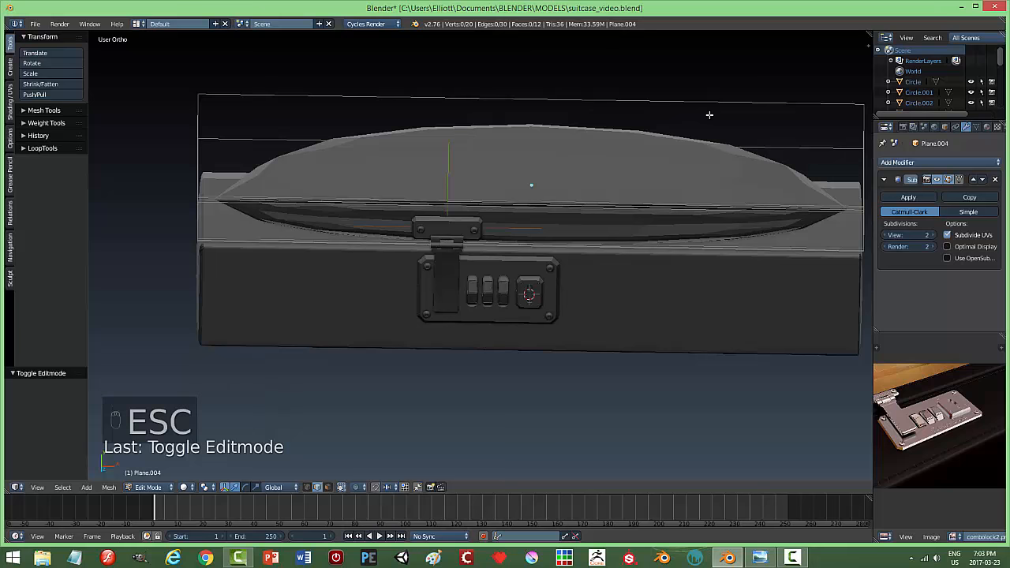
Add two crosswise loop cuts to the upper case half, sliding one close to each short end
key(ctrl+r)
click(733, 105)
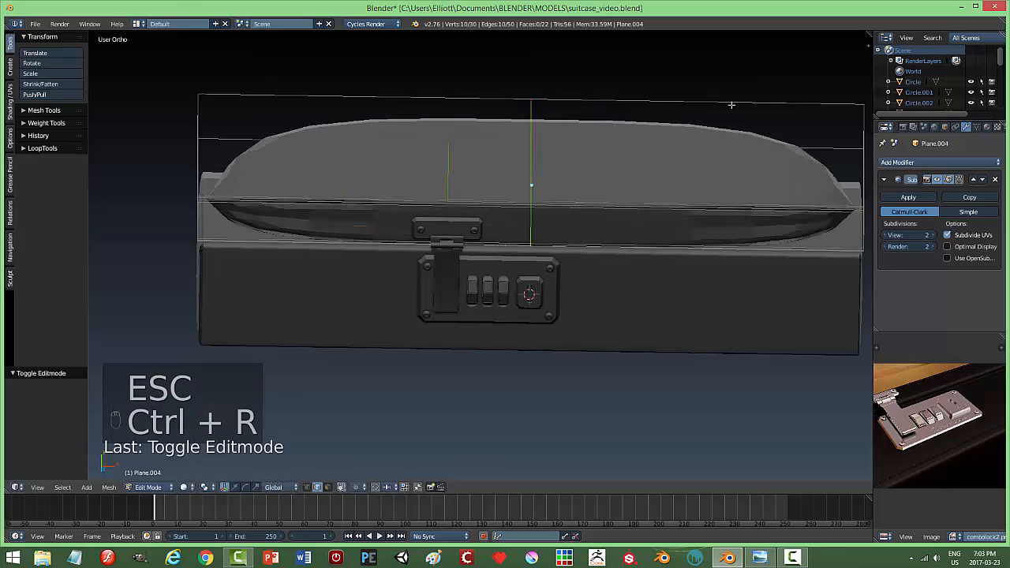
click(266, 144)
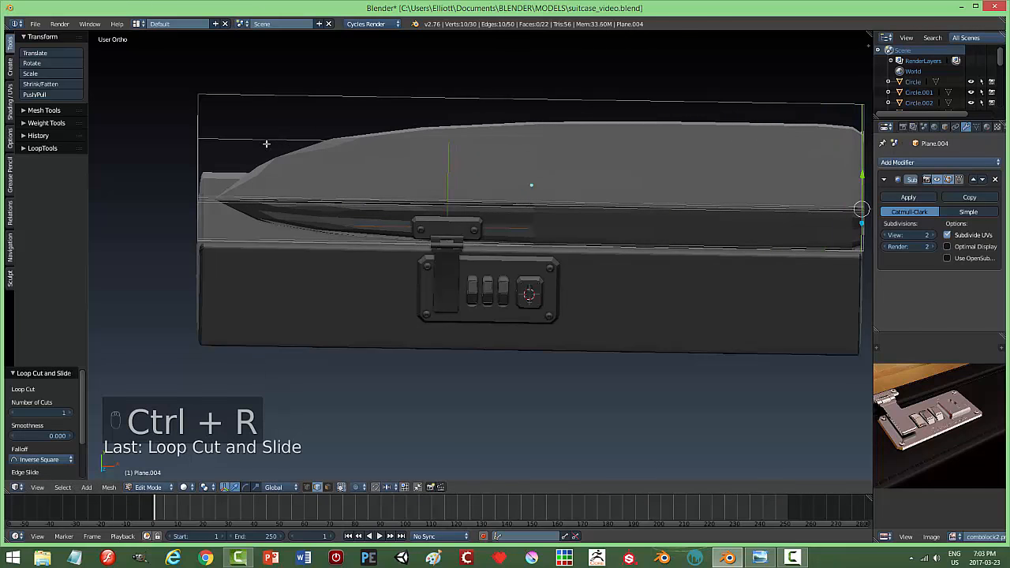
key(ctrl+r)
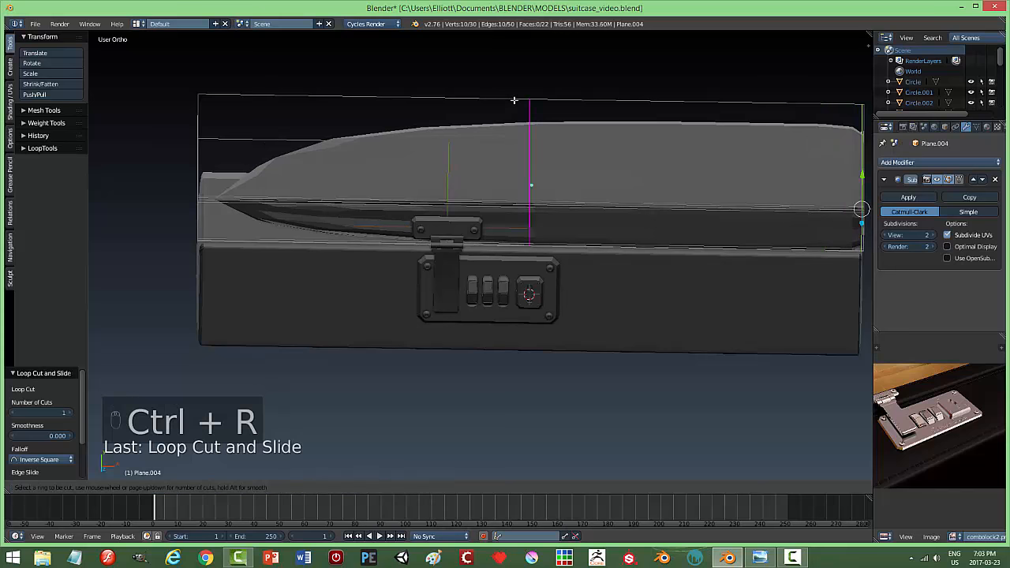
click(516, 103)
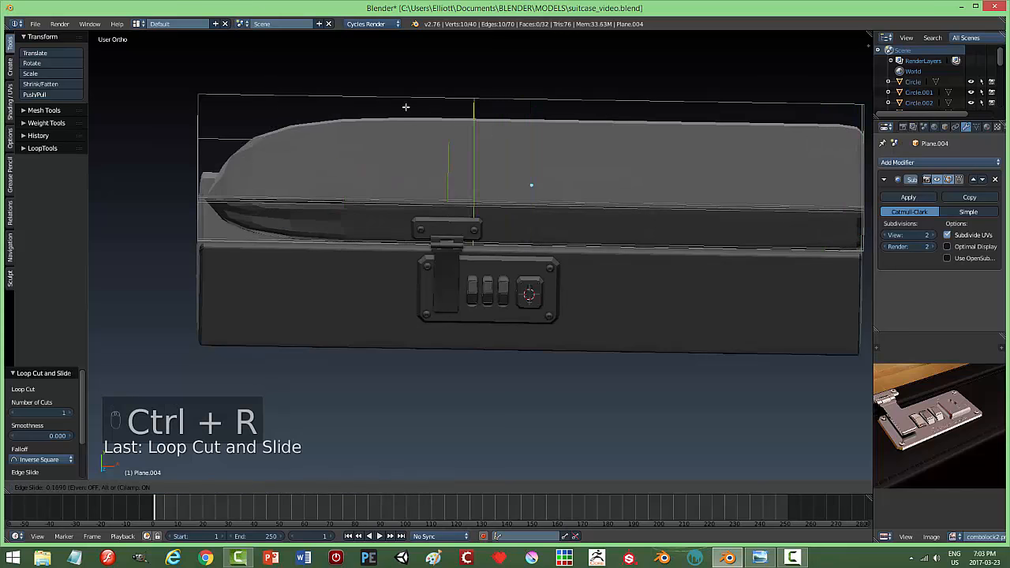
click(189, 124)
Add two lengthwise loop cuts across the upper half's broad outer face, one close to the back edge and one close to the lock-side edge
middle_drag(330, 129, 318, 181)
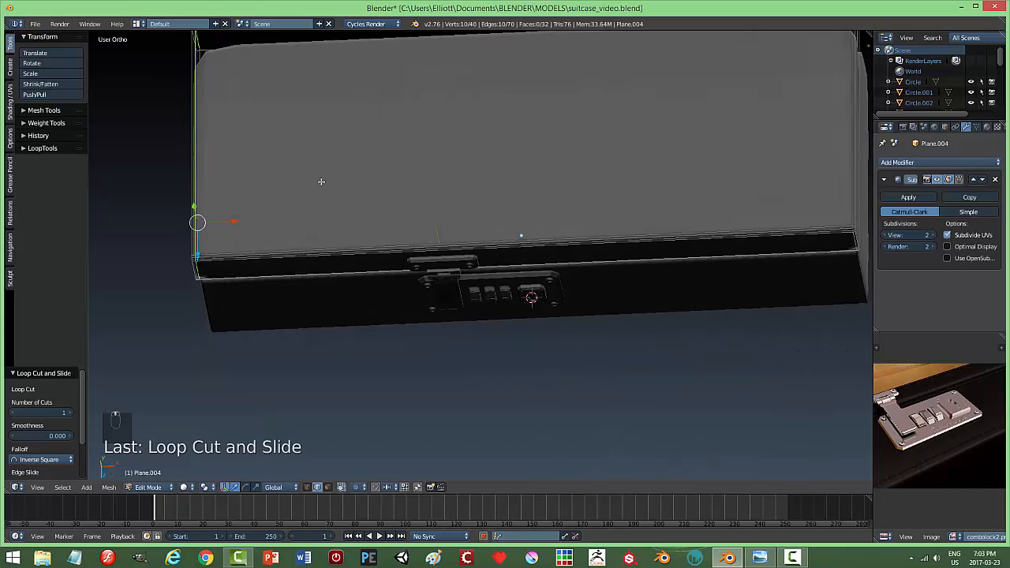
middle_drag(506, 102, 814, 168)
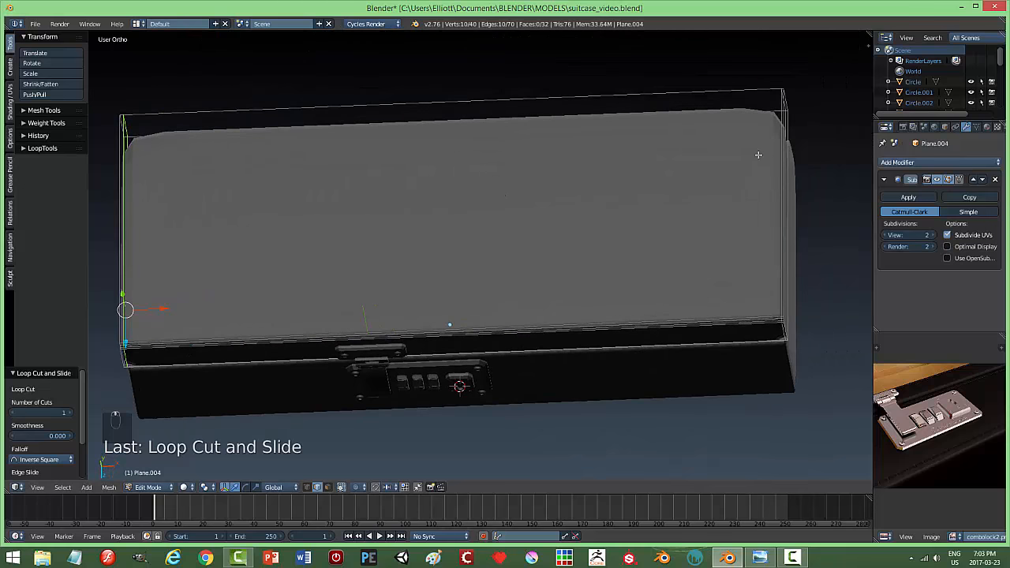
key(ctrl+r)
click(776, 99)
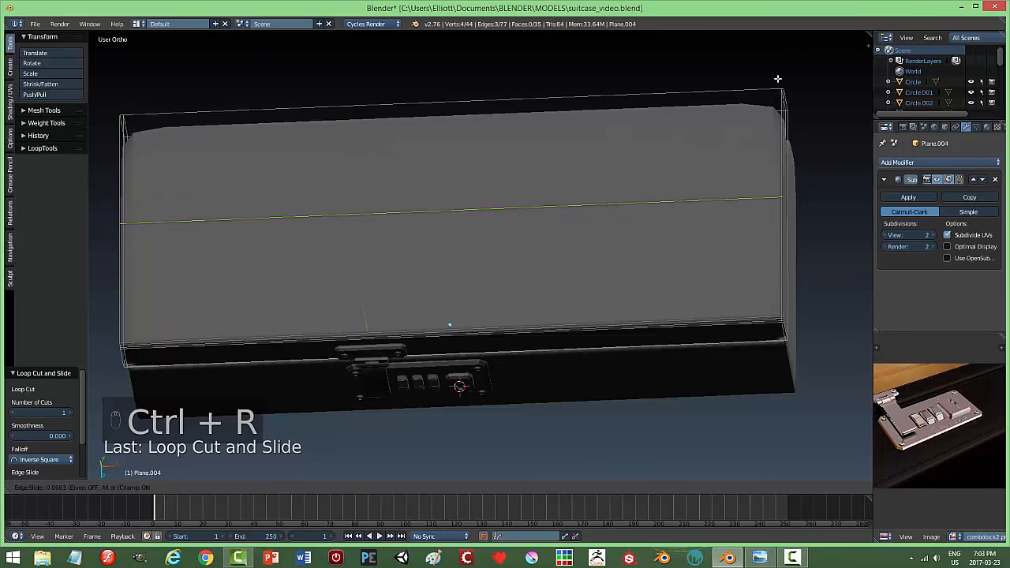
click(797, 438)
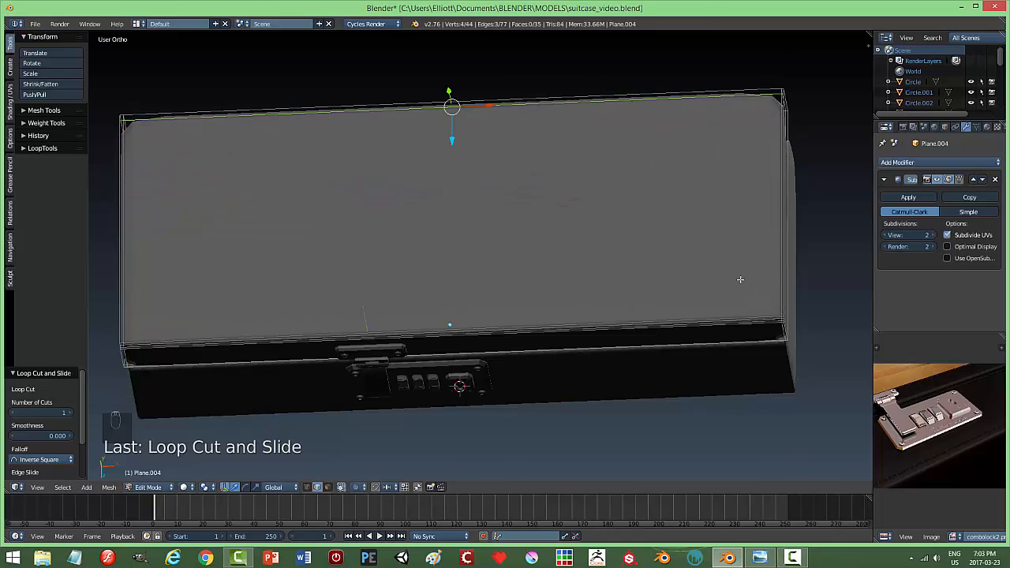
key(ctrl+r)
click(773, 249)
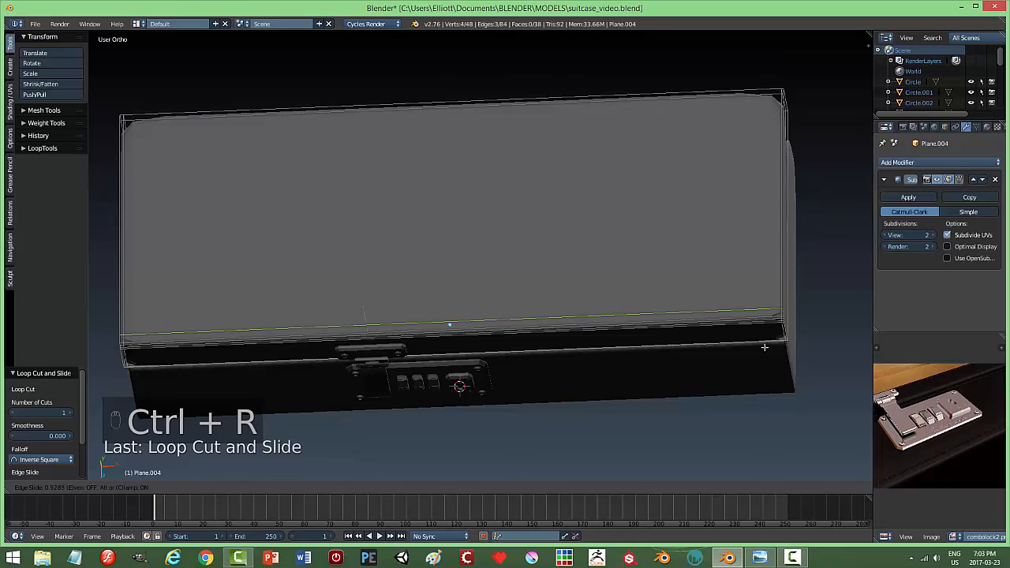
click(764, 350)
Add lengthwise loop cuts on both sides of the upper half's outer back edge, one on the broad face and one on the narrow back face
middle_drag(764, 351, 576, 241)
key(ctrl+r)
click(556, 155)
click(563, 77)
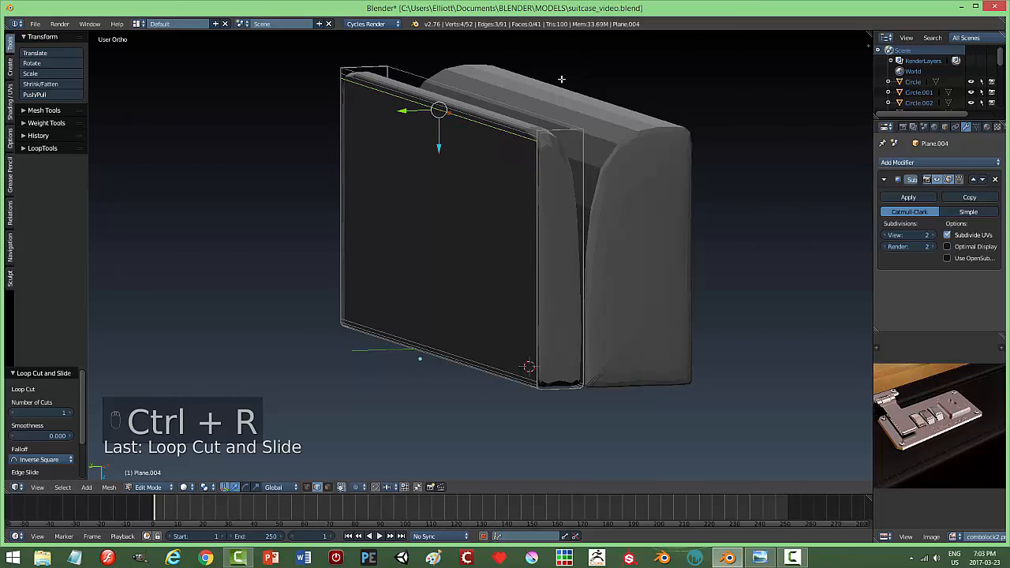
key(ctrl+r)
click(564, 128)
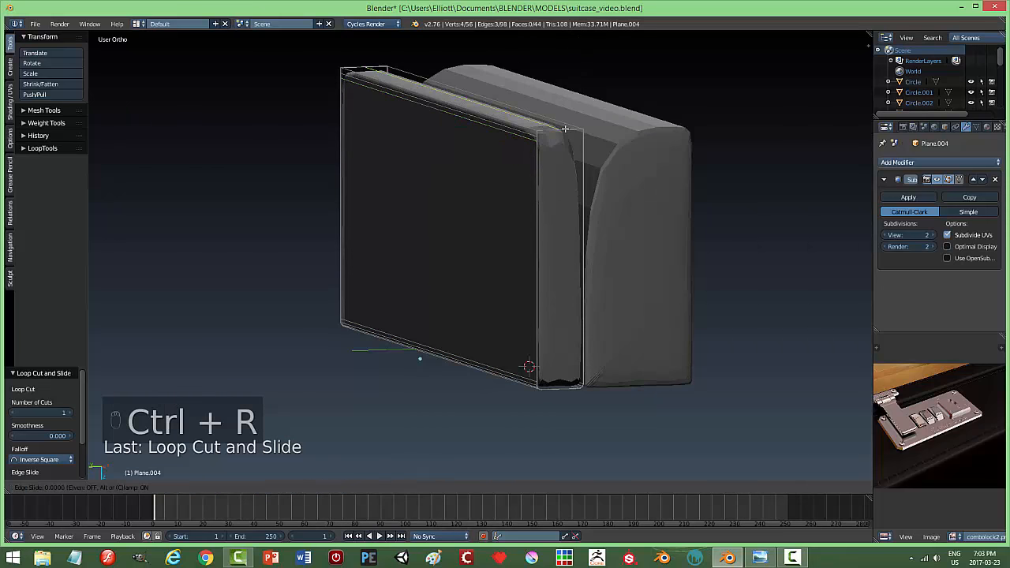
click(570, 136)
Add a crosswise loop cut around the upper case half and slide it close to the short end nearest the keyhole
middle_drag(590, 203, 464, 163)
key(ctrl+r)
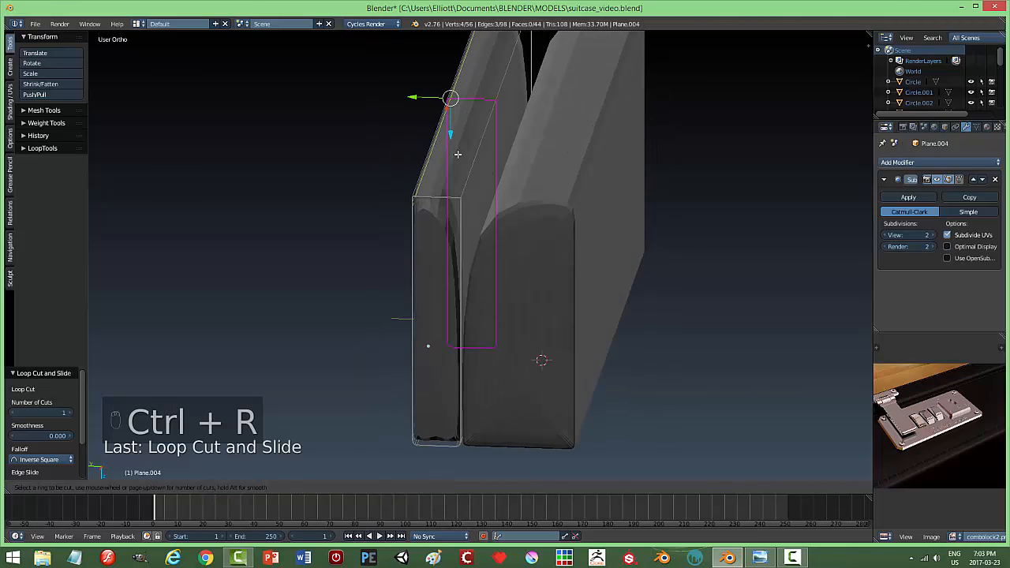
click(458, 155)
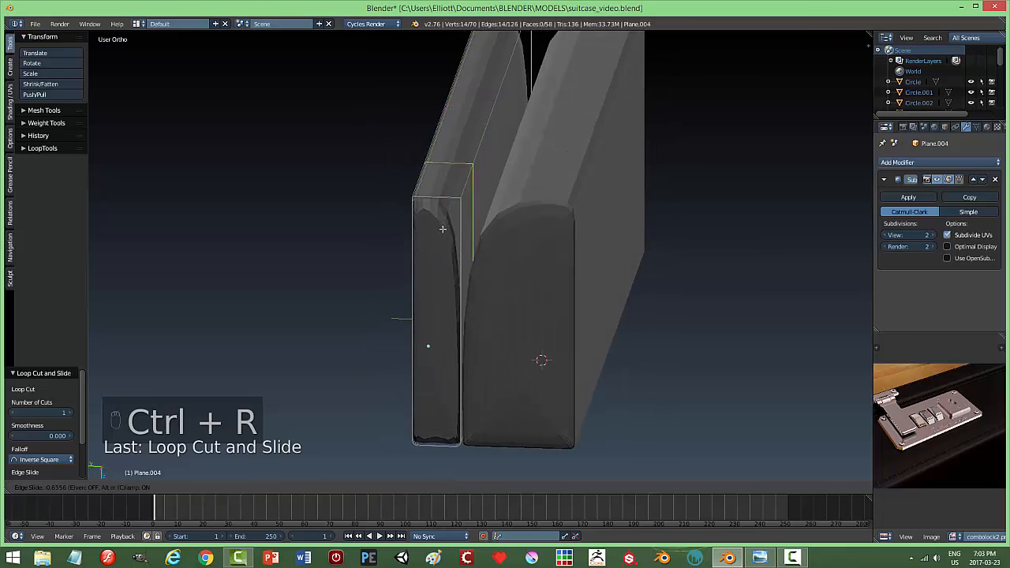
click(436, 252)
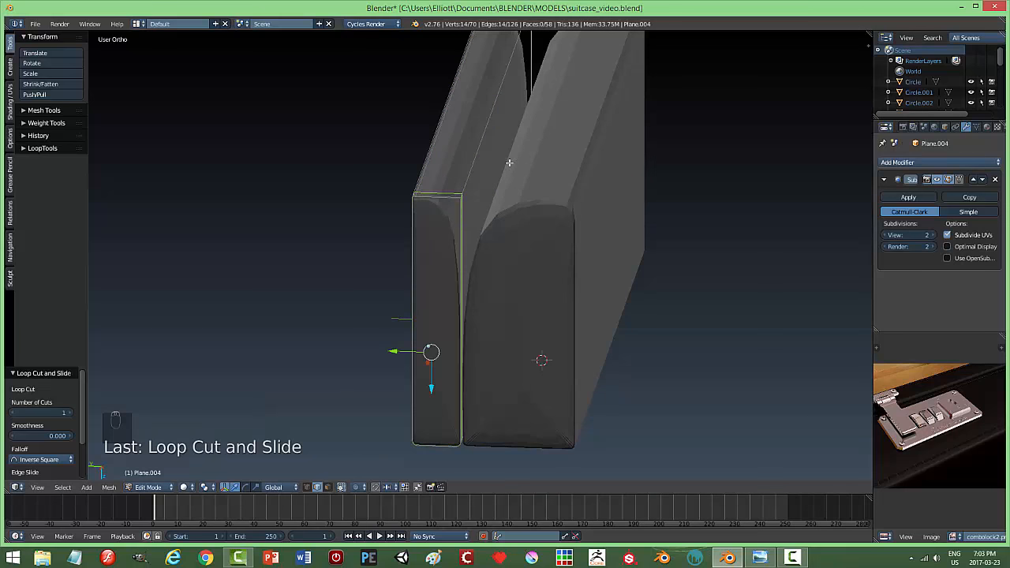
Add a lengthwise loop cut on the upper half's narrow back face and slide it close to the seam edge
middle_drag(509, 163, 513, 243)
key(ctrl+r)
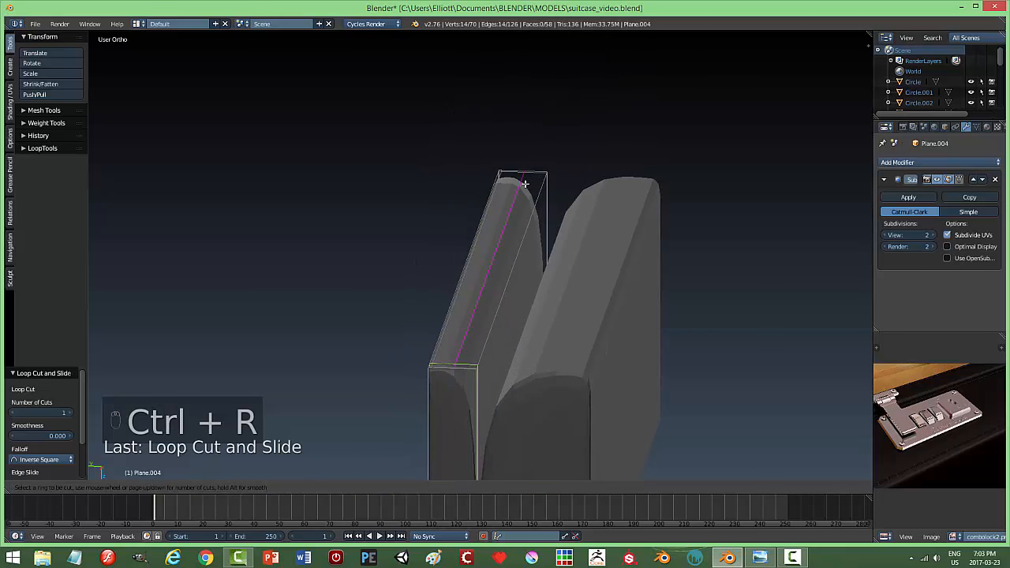
click(525, 184)
click(547, 200)
Add a crosswise loop cut around the upper case half, close to the short end nearest the latch, and check the edges
middle_drag(546, 200, 535, 234)
key(ctrl+r)
click(723, 183)
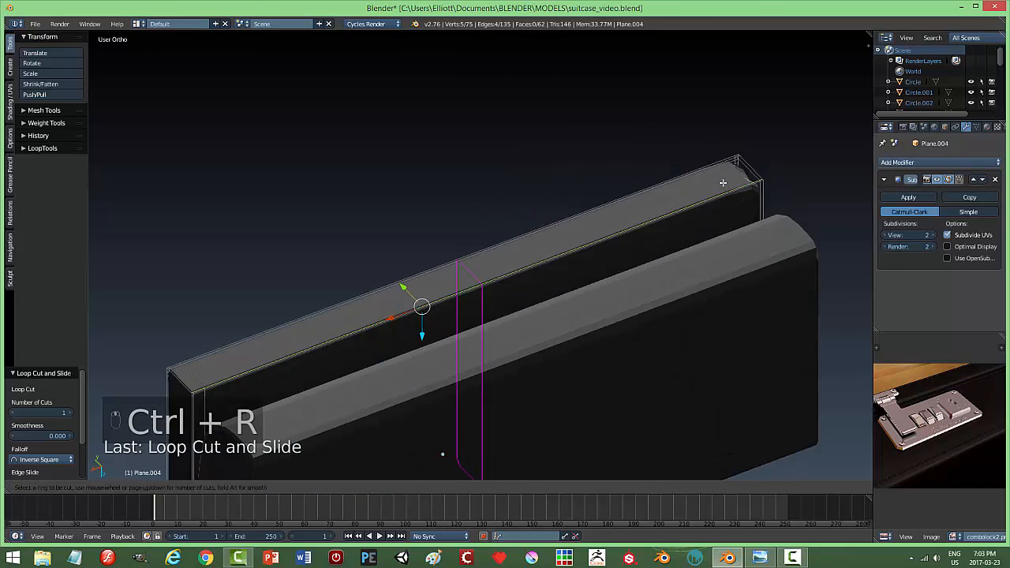
click(220, 81)
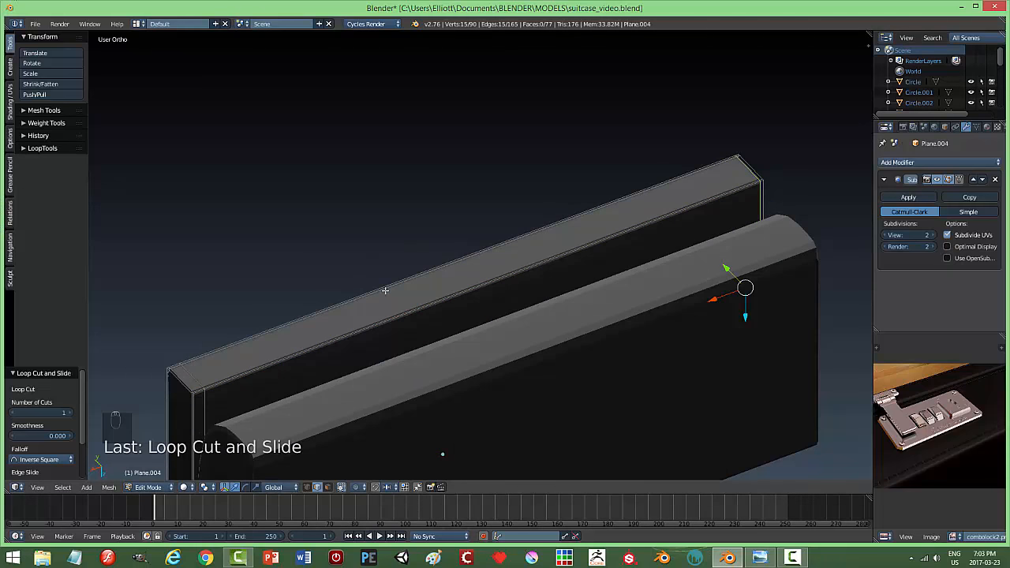
middle_drag(385, 291, 506, 191)
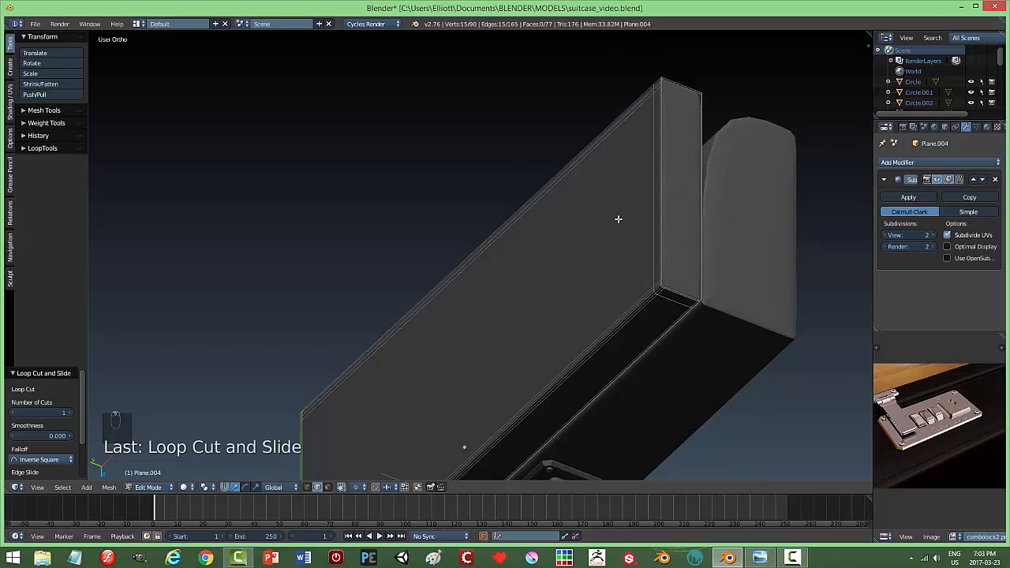
Switch to editing the lower case half and add a lengthwise loop cut on its back face, slid to the seam edge
key(Tab)
middle_drag(742, 218, 656, 290)
key(Tab)
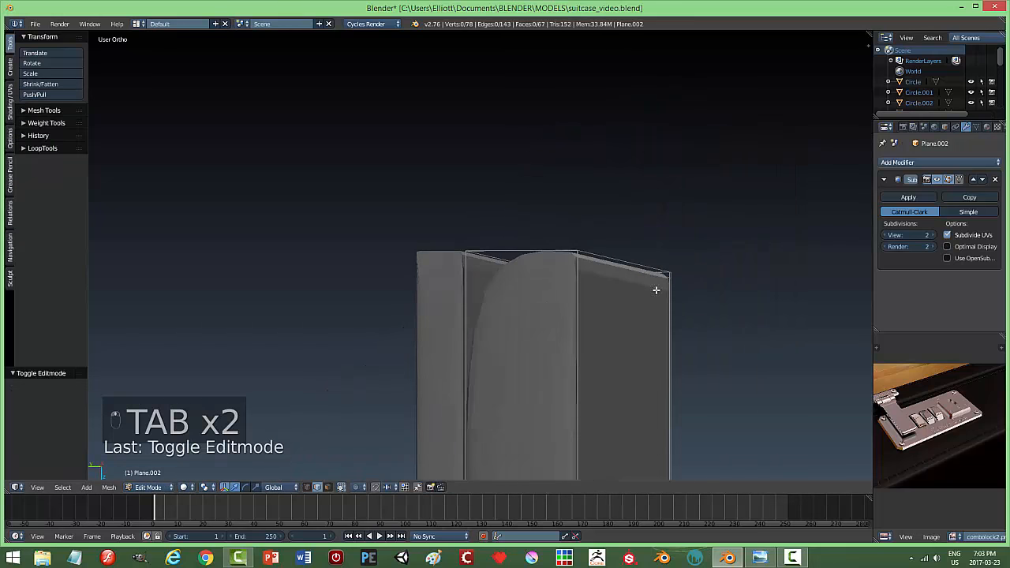
key(ctrl+r)
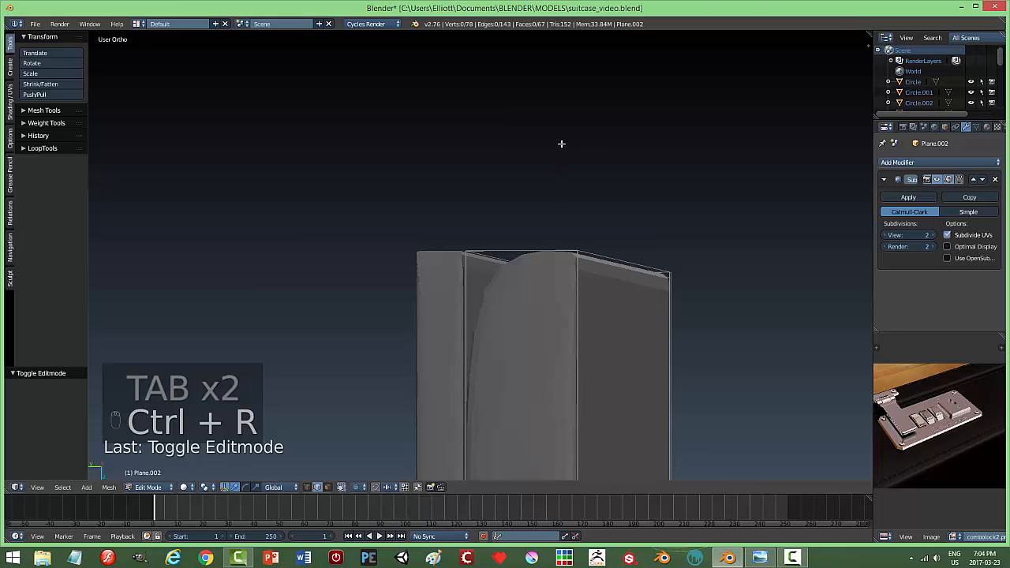
key(Escape)
middle_drag(539, 334, 500, 292)
key(ctrl+r)
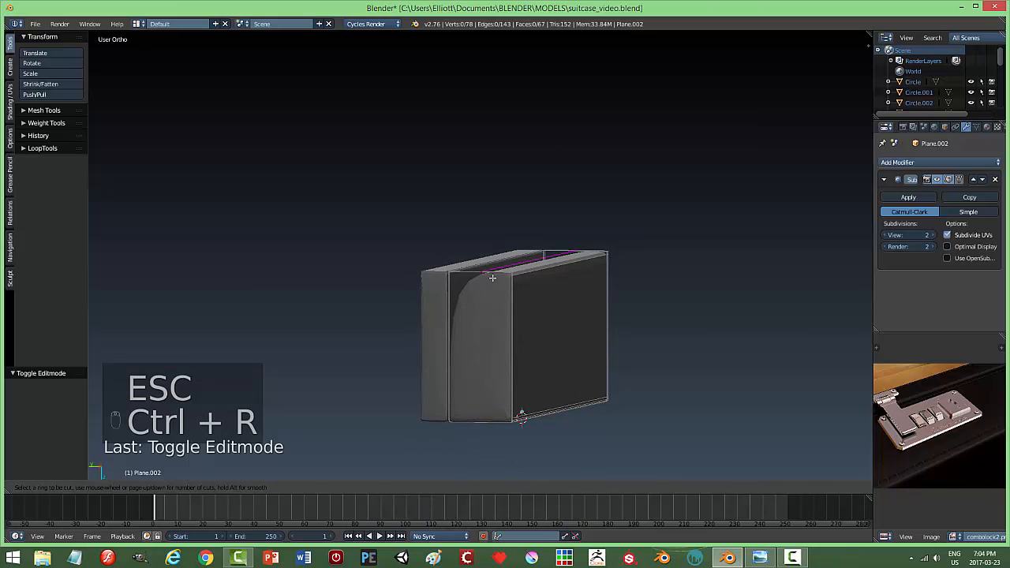
click(493, 278)
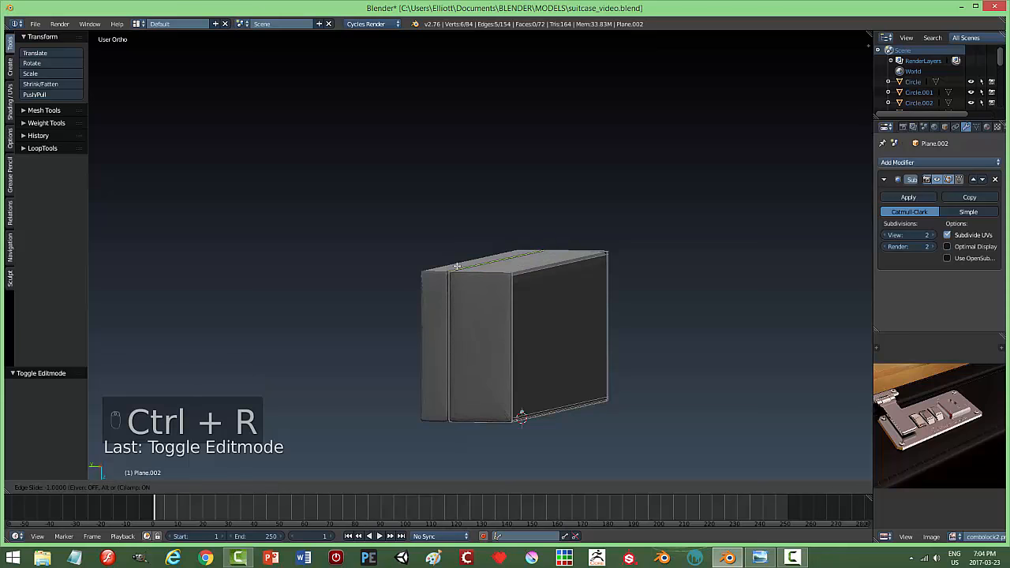
click(457, 266)
Try a crosswise loop cut around the lower case half, and undo it
middle_drag(458, 267, 539, 277)
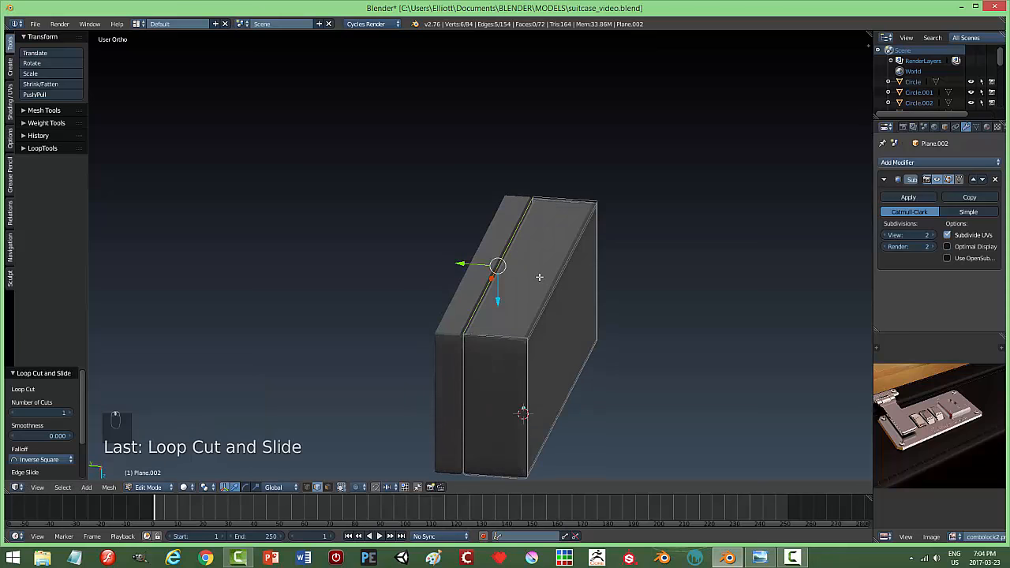
key(ctrl+r)
click(539, 271)
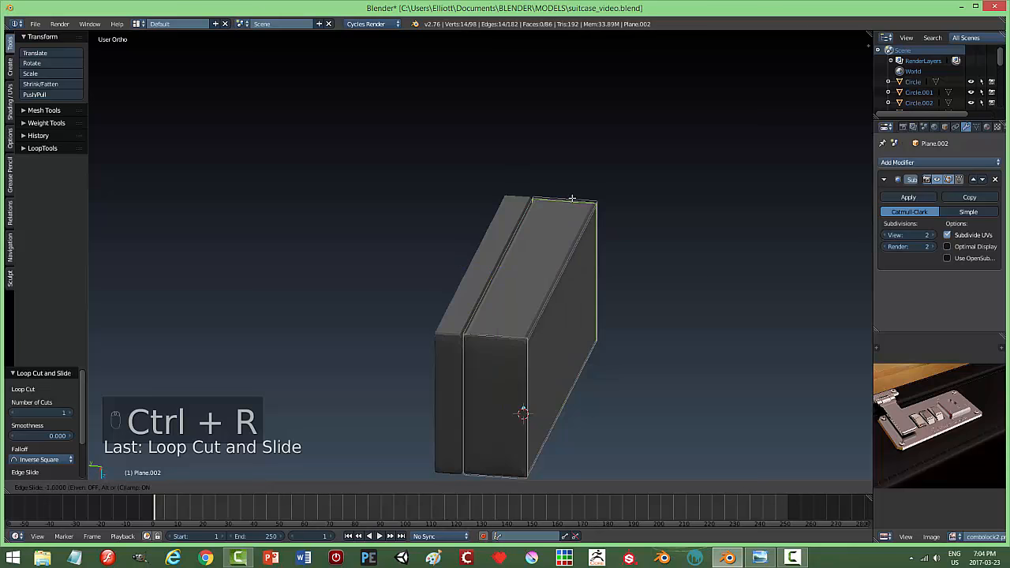
click(495, 315)
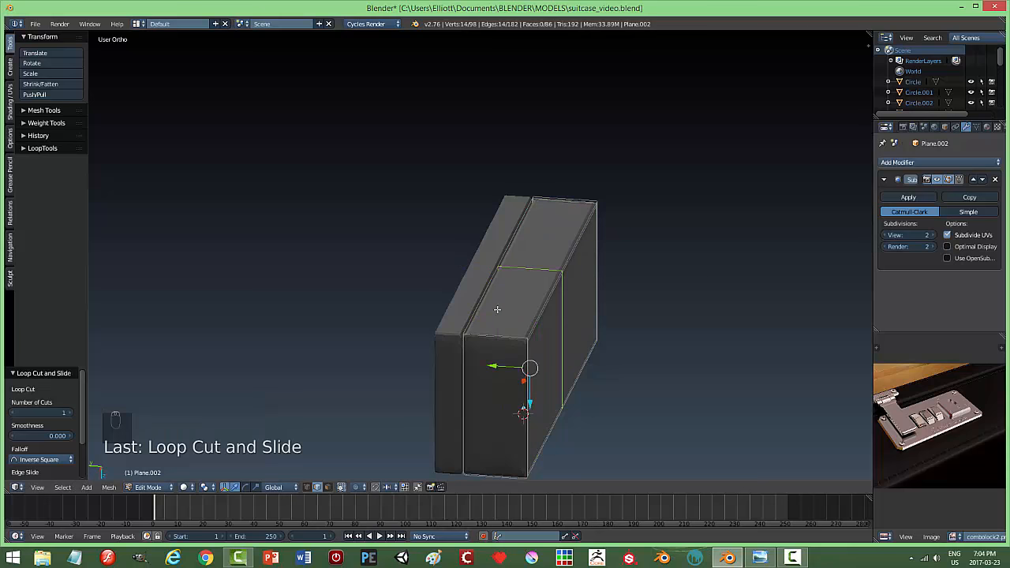
key(ctrl+z)
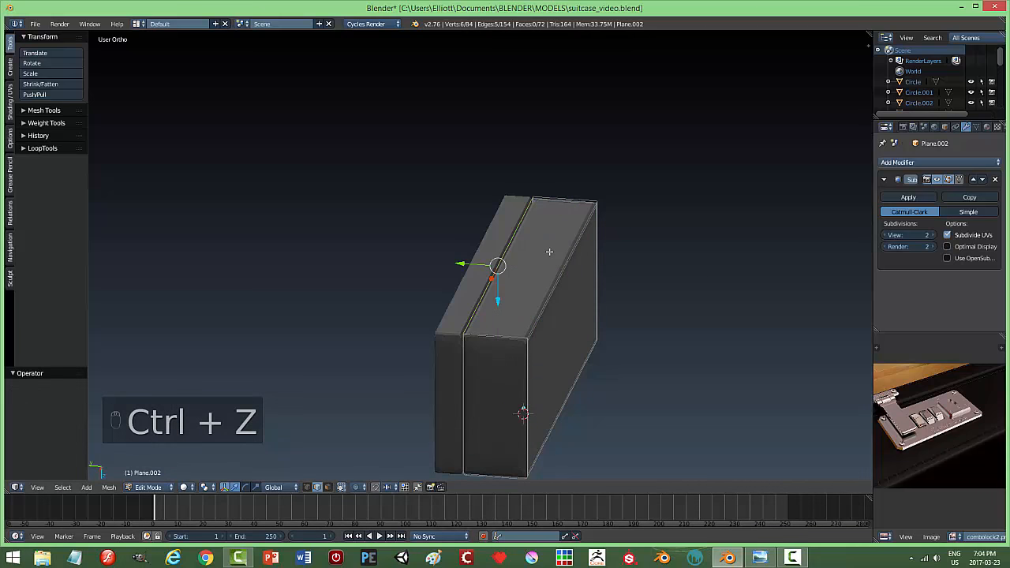
Add a lengthwise loop cut on the lower half's back face and slide it close to the outer edge
key(a)
key(ctrl+r)
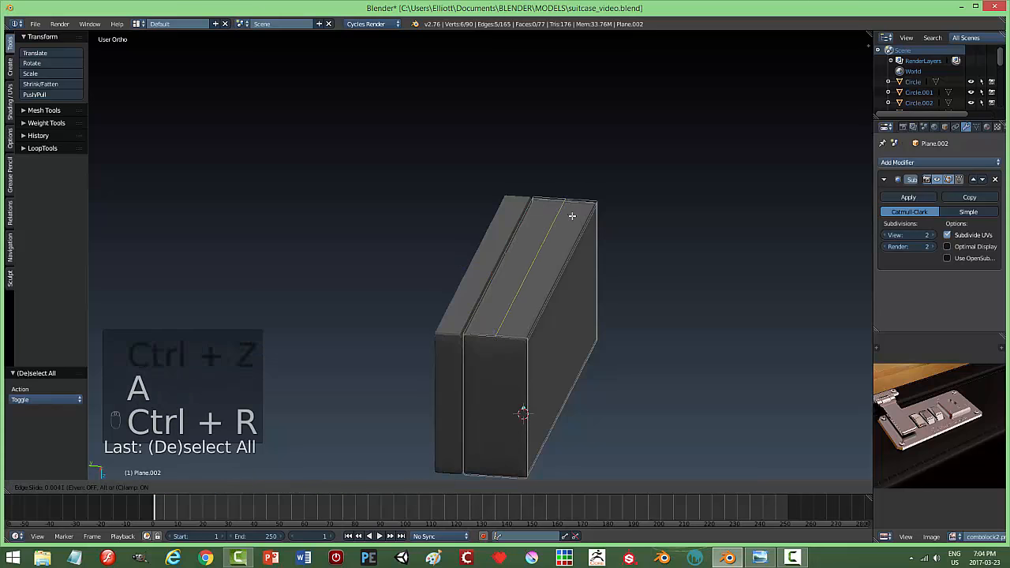
click(578, 207)
click(599, 233)
mouse_move(512, 366)
middle_down()
mouse_move(525, 326)
mouse_move(521, 367)
middle_up()
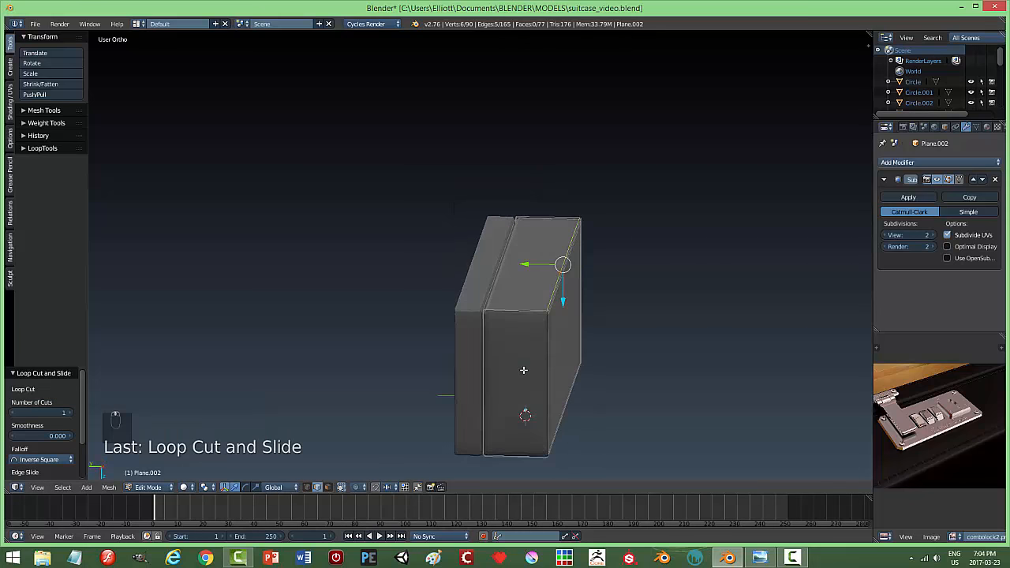
Check the lower case half's new edge loops, leave mesh editing, deselect everything and save the file
scroll(521, 367, up, 5)
middle_drag(538, 404, 526, 379)
middle_drag(536, 297, 537, 325)
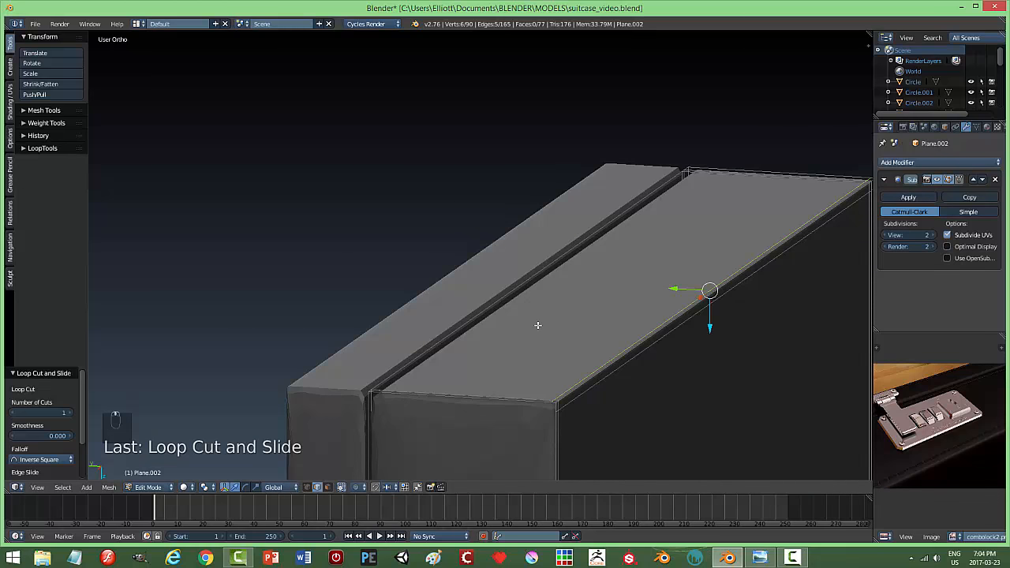
key(a)
key(Tab)
click(468, 326)
middle_drag(478, 342, 598, 259)
middle_drag(595, 361, 564, 364)
key(a)
key(ctrl+s)
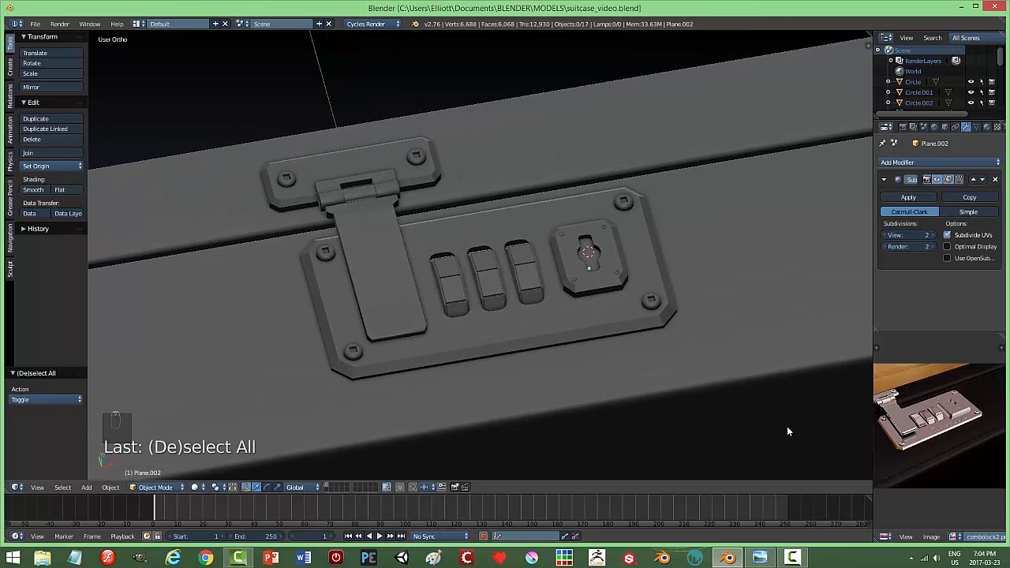
click(792, 558)
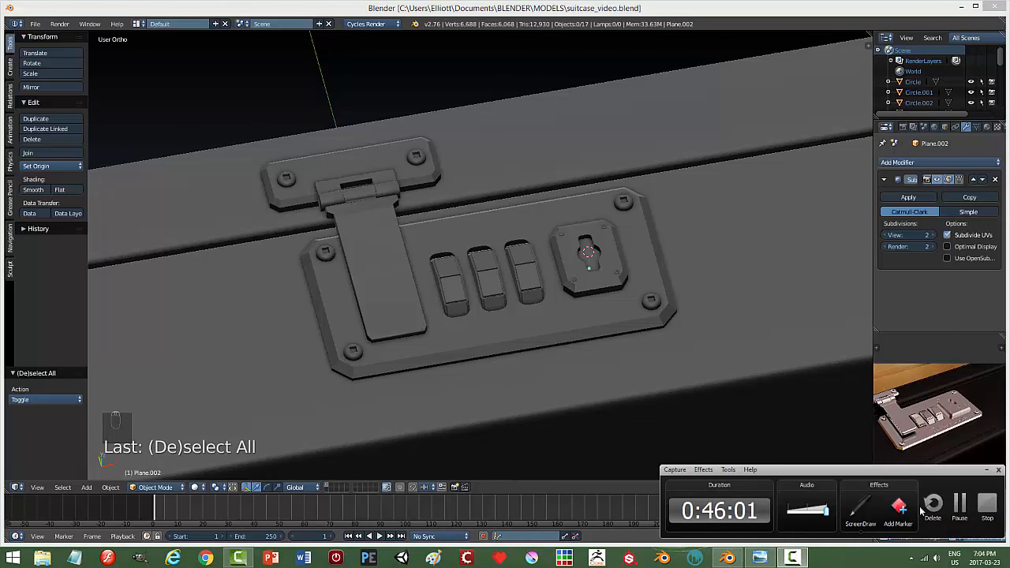
click(960, 506)
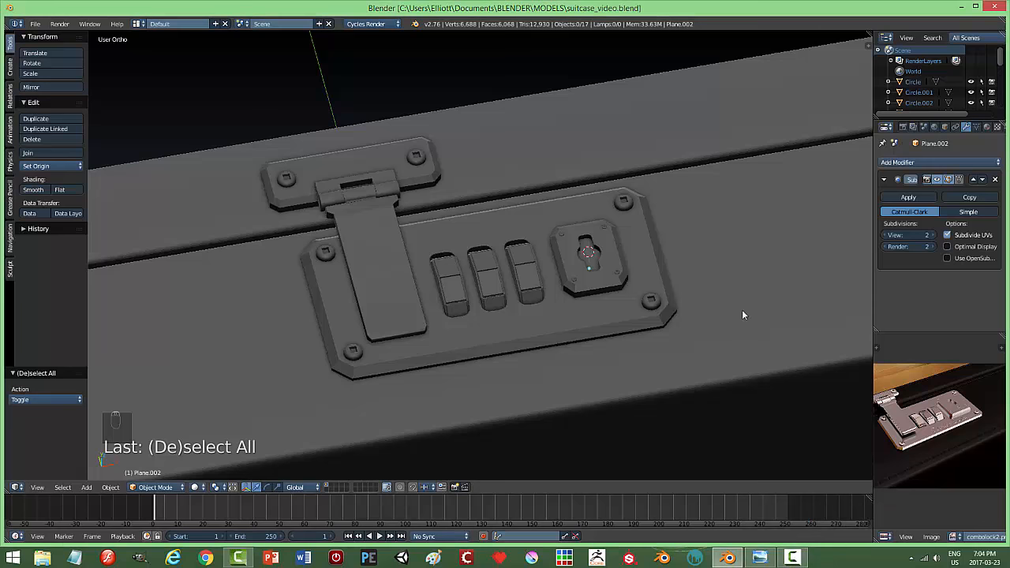
Apply the Subdivision Surface modifier on the upper case half and save the file
right_click(807, 239)
click(916, 197)
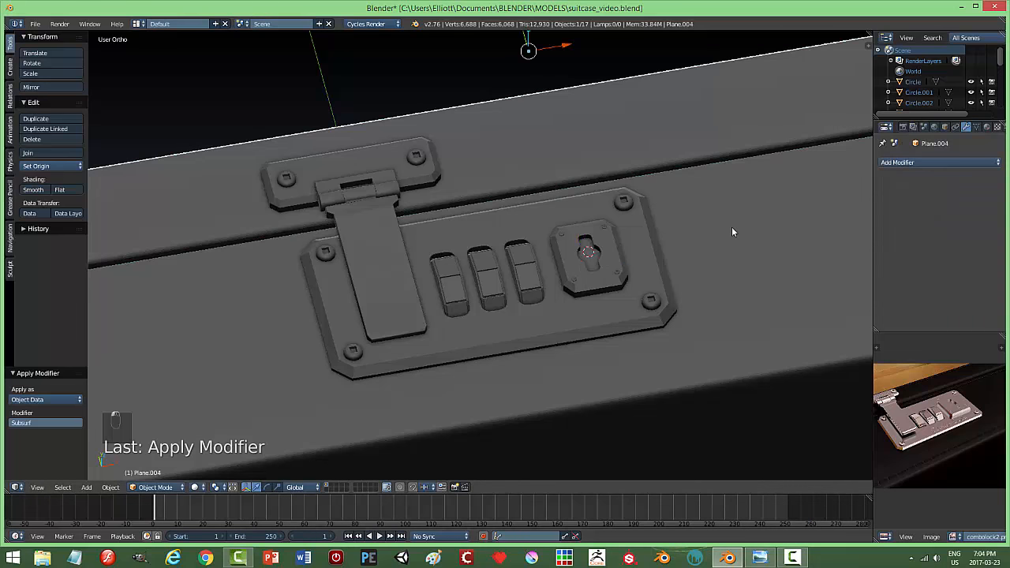
key(ctrl+s)
Select the lock parts one after another to check for unapplied modifiers, deselect everything and save the file
right_click(631, 235)
right_click(628, 257)
right_click(400, 261)
right_click(450, 284)
right_click(444, 347)
right_click(353, 351)
key(a)
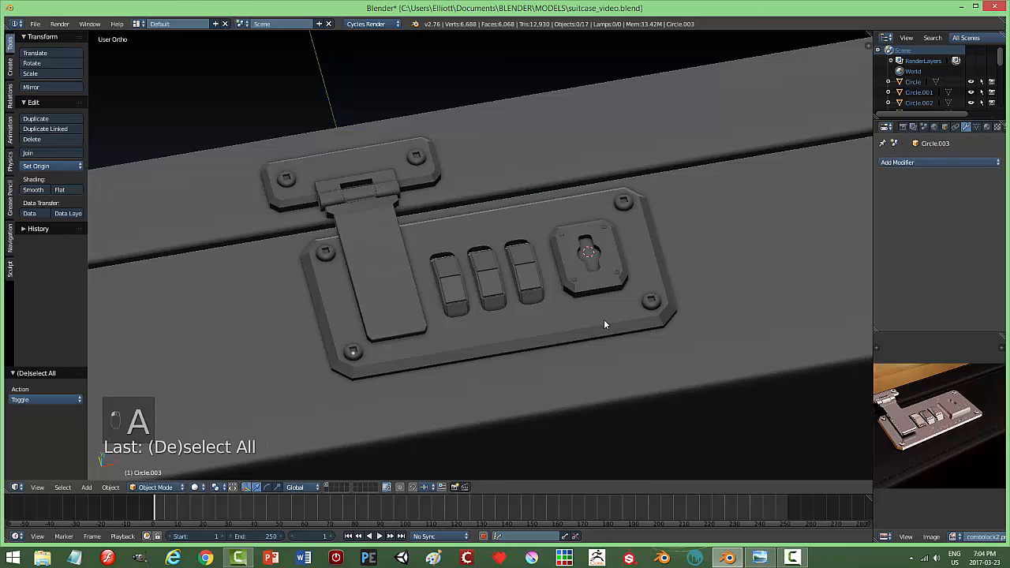
key(ctrl+s)
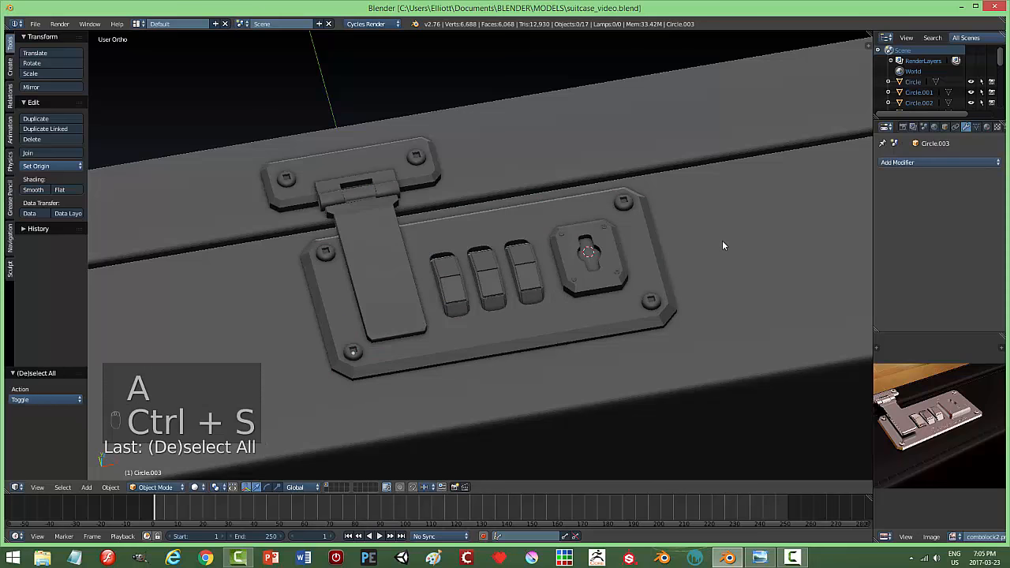
Examine the latch strap's fit against the lock plate and case from several angles, and save the file
middle_drag(722, 246, 247, 132)
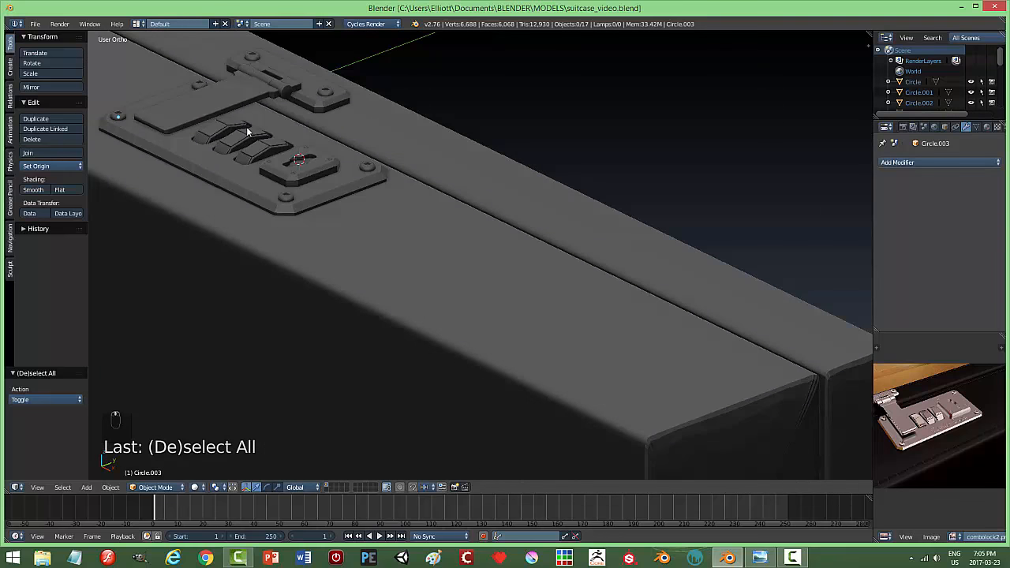
right_click(209, 96)
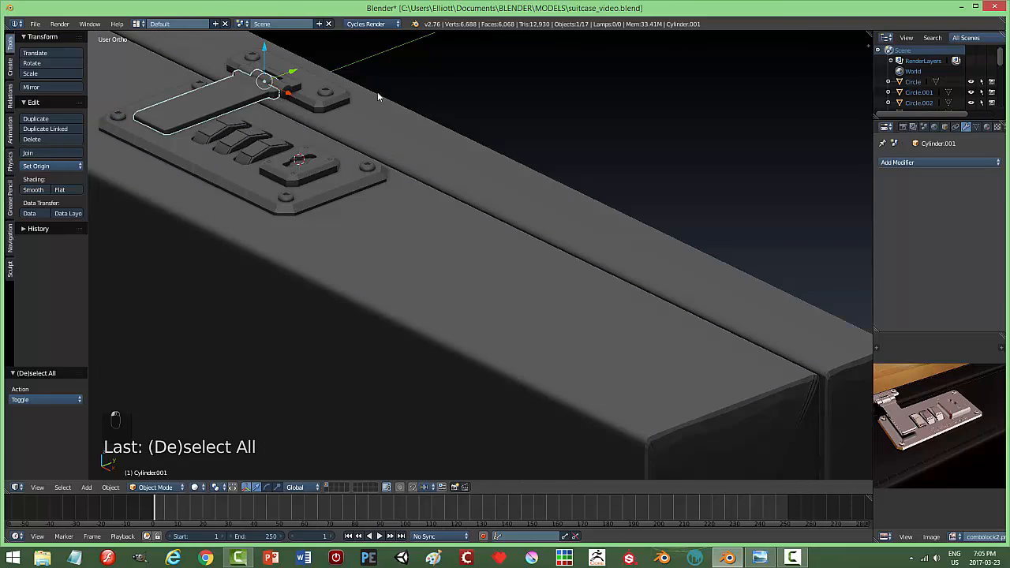
key(KP_Decimal)
middle_drag(524, 293, 469, 262)
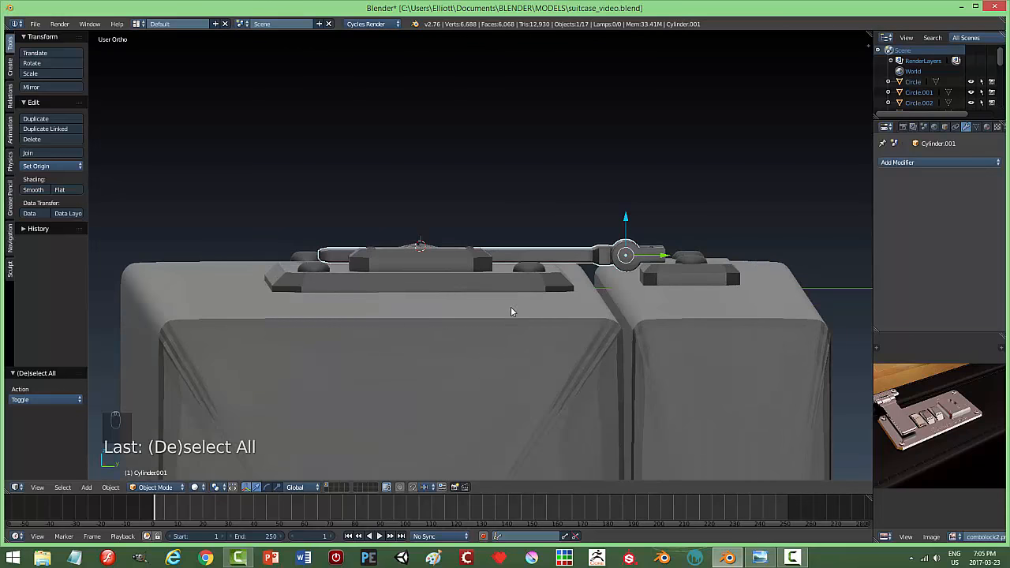
middle_drag(511, 306, 649, 334)
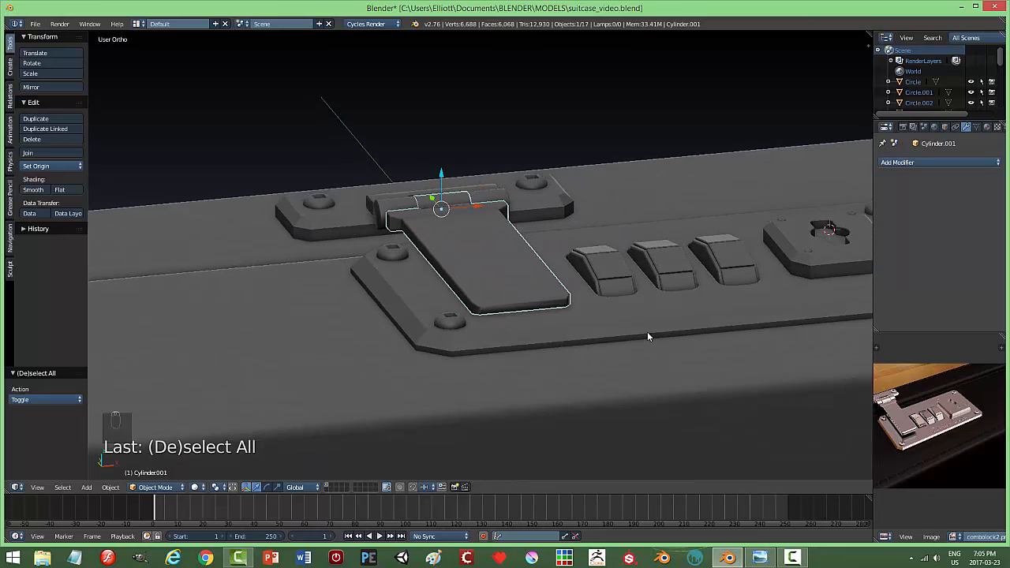
key(a)
scroll(584, 304, down, 4)
scroll(563, 279, up, 1)
key(ctrl+s)
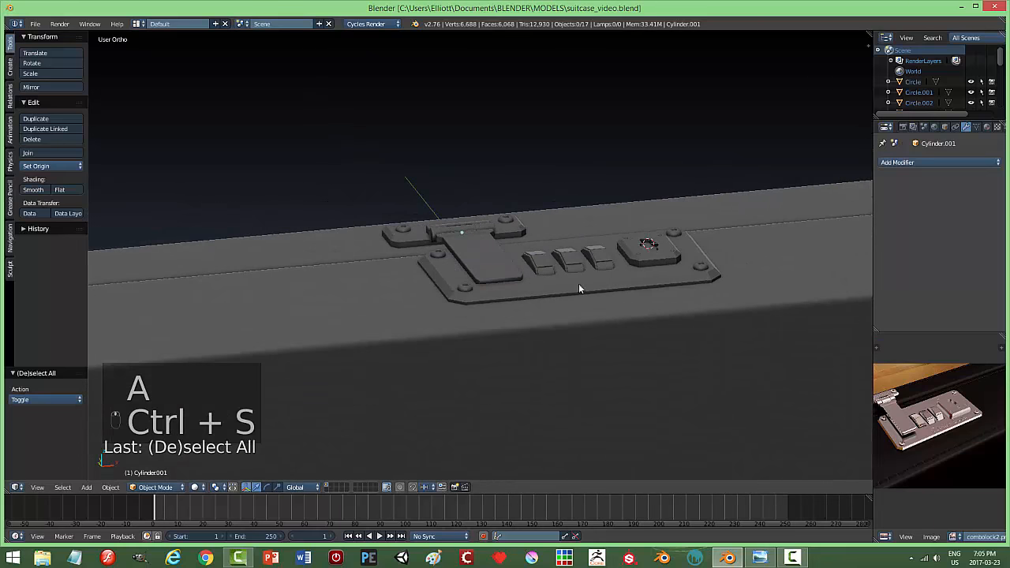
middle_drag(579, 283, 330, 286)
right_click(330, 286)
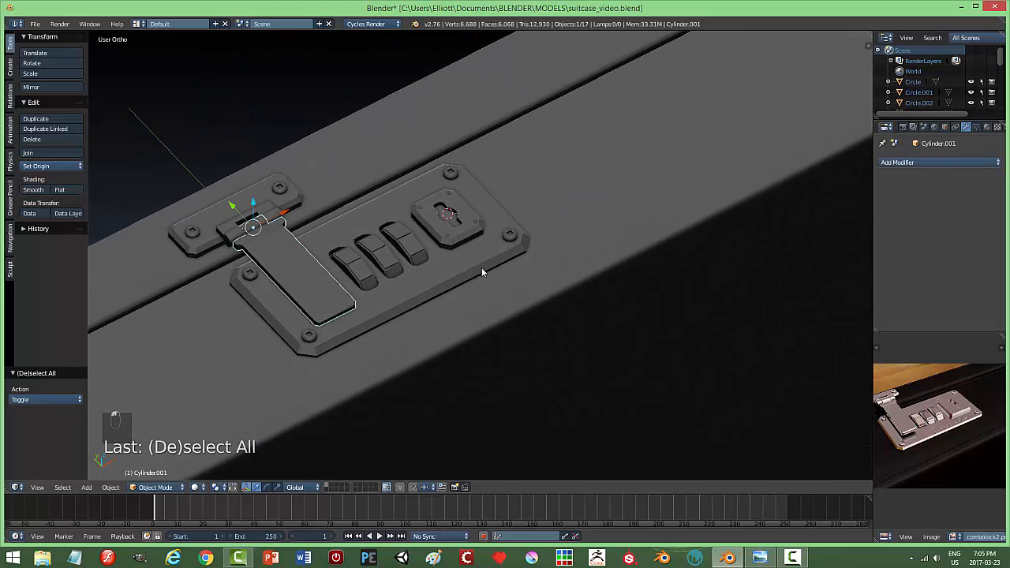
key(KP_Decimal)
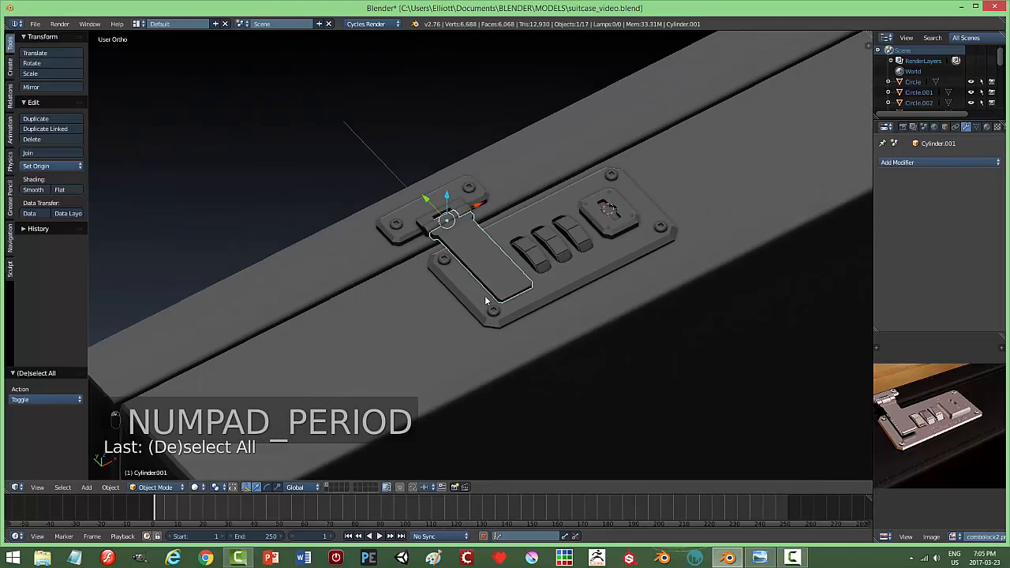
middle_drag(486, 300, 369, 299)
key(a)
mouse_move(536, 279)
middle_down()
mouse_move(574, 264)
mouse_move(534, 221)
mouse_move(522, 276)
middle_up()
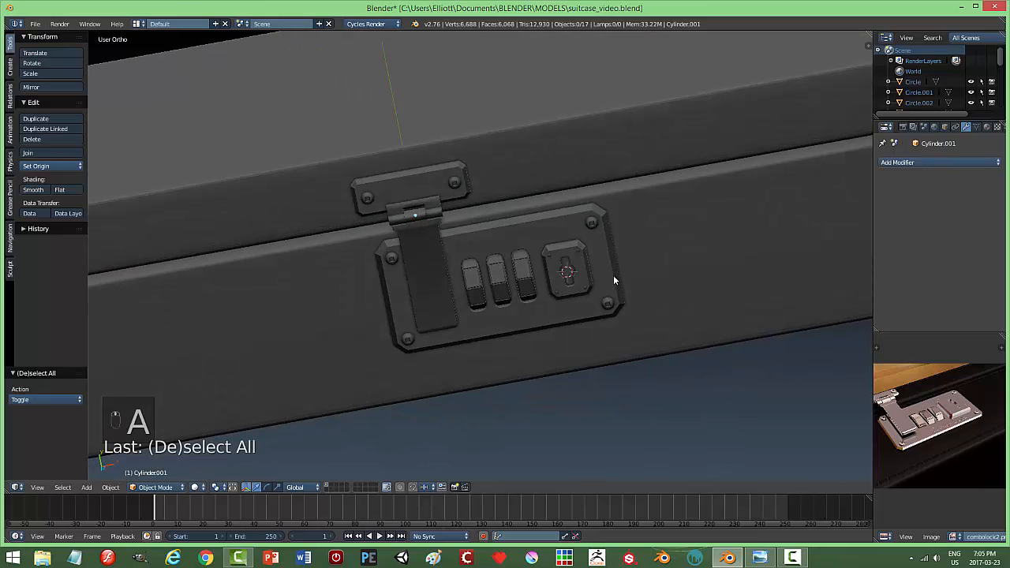
Create a new material on the latch strap and set its surface shader to Glossy BSDF
click(987, 127)
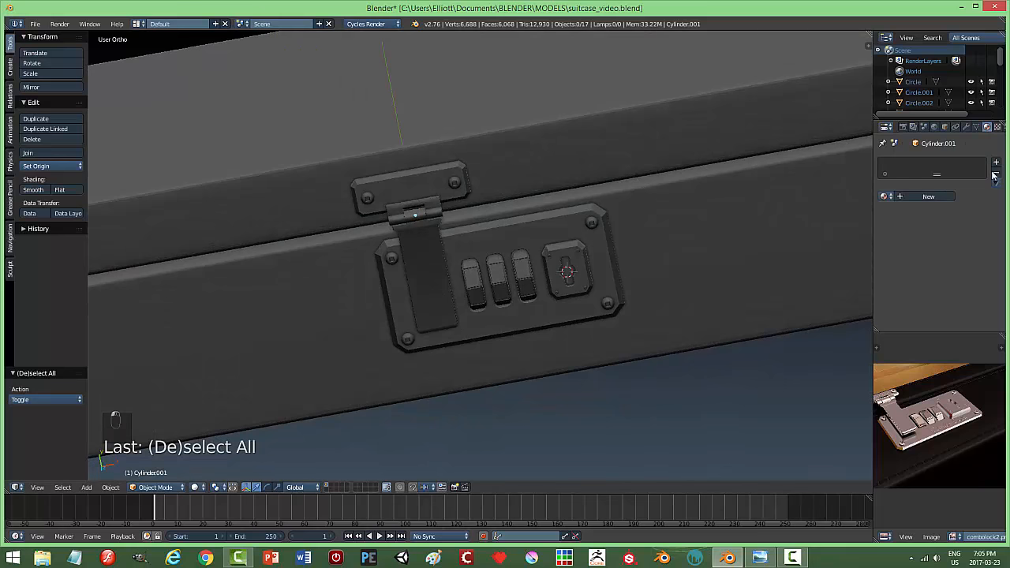
click(996, 162)
click(928, 197)
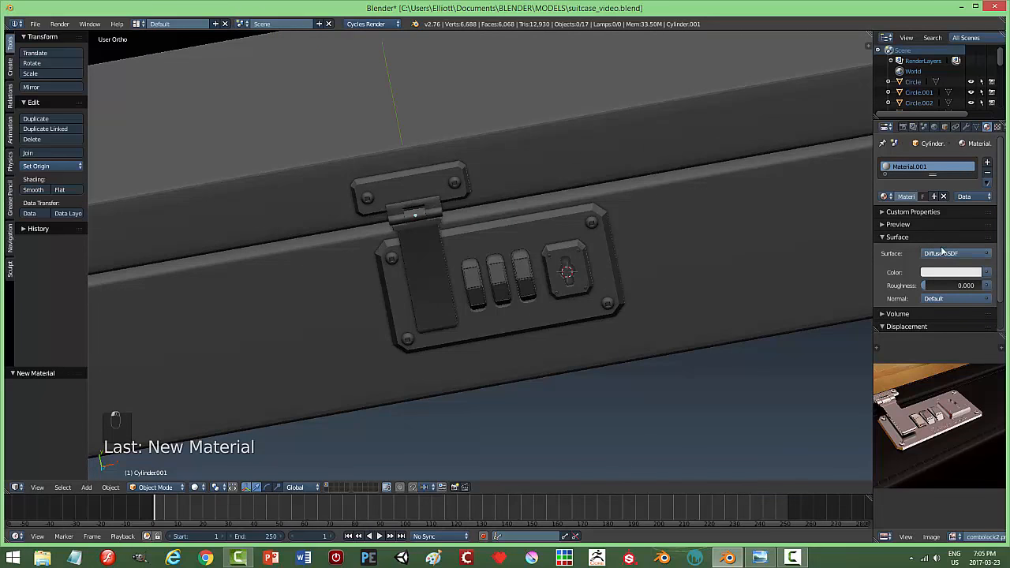
click(944, 254)
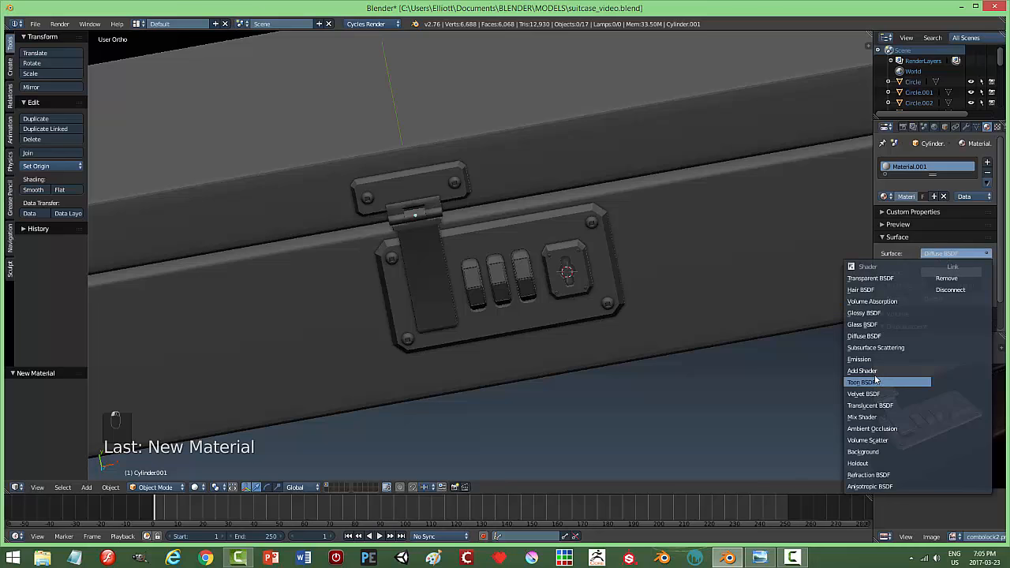
click(876, 313)
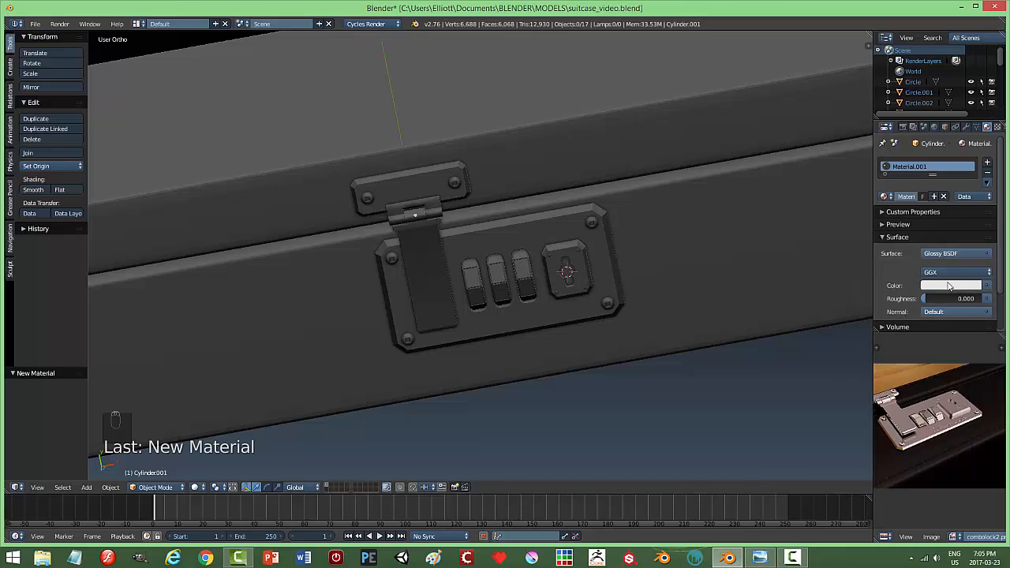
Set the strap material's colour to light grey CECECE and its roughness to 0.03, and name it SILVER
click(947, 286)
drag(976, 145, 973, 150)
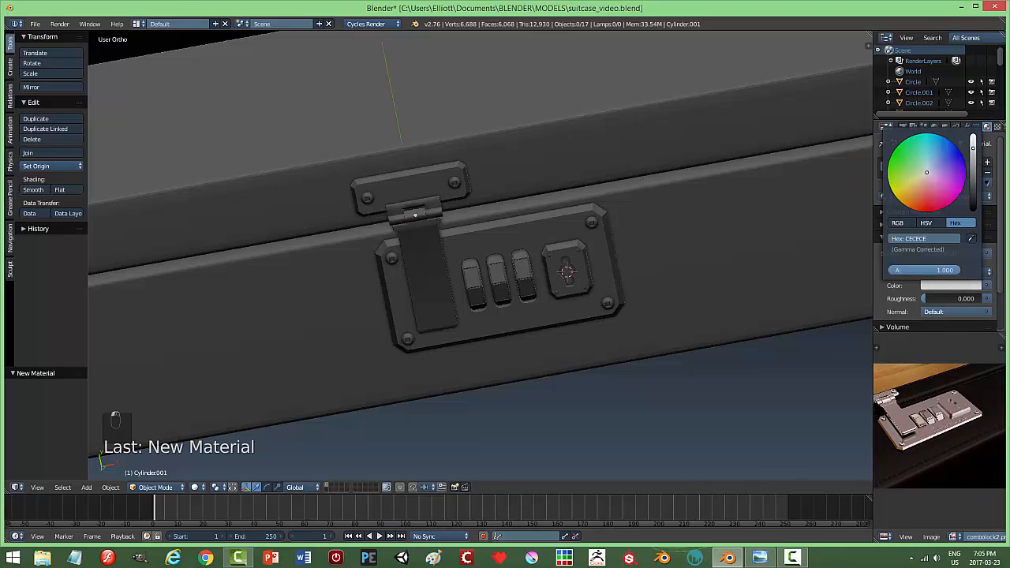
click(956, 298)
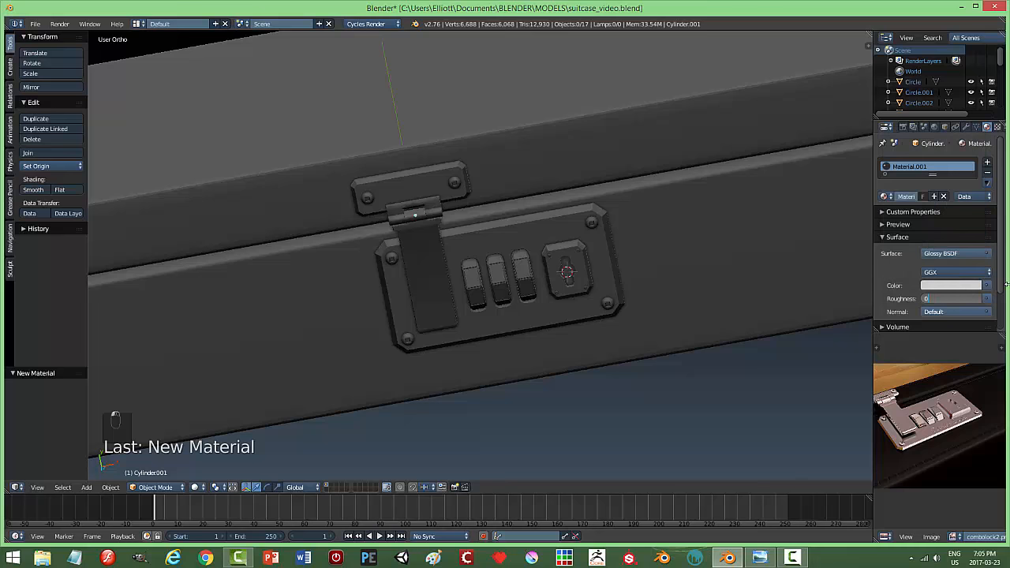
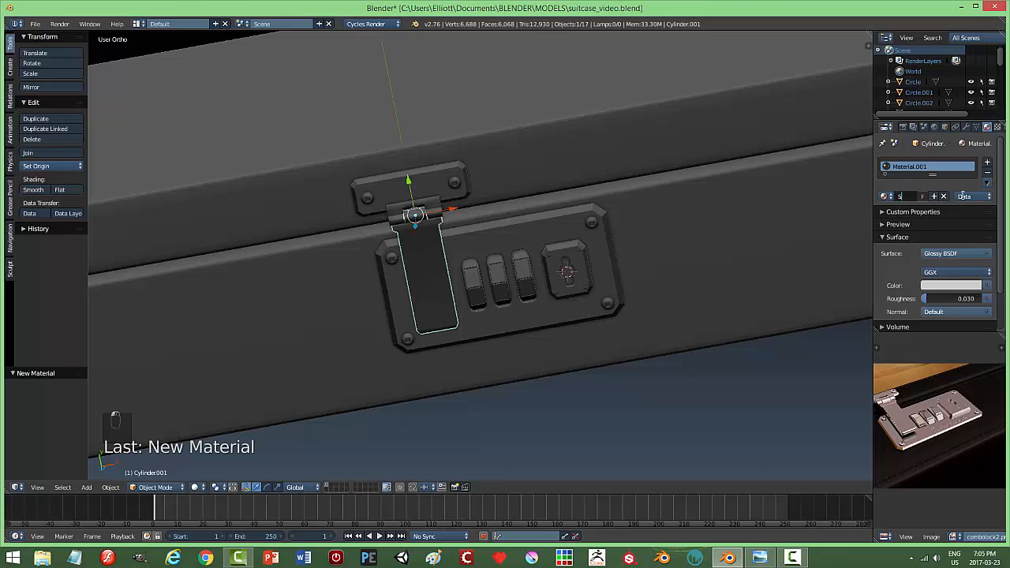
key(Return)
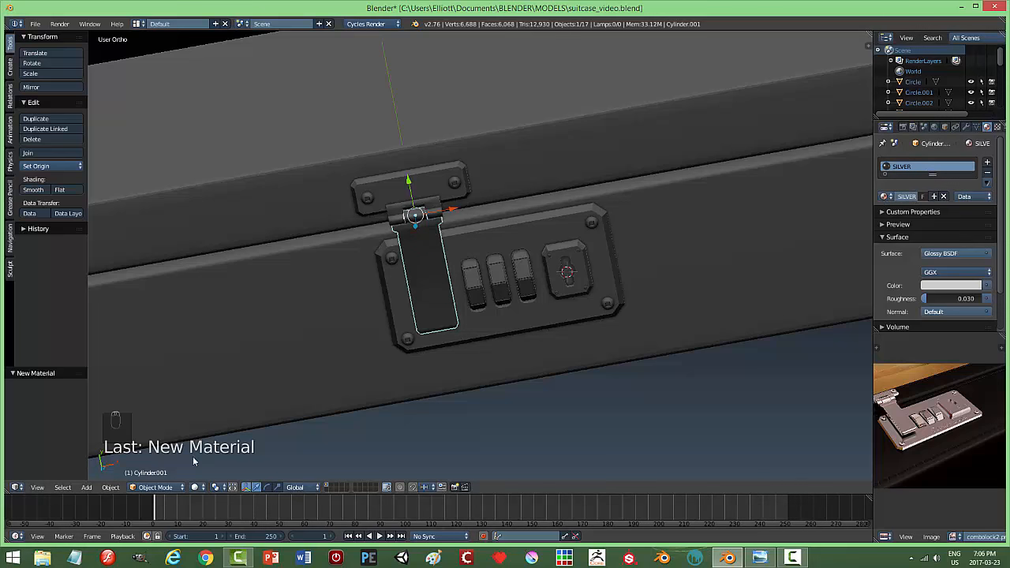
Switch the viewport to Material shading and assign the SILVER material to the three combination dials
click(200, 491)
click(214, 437)
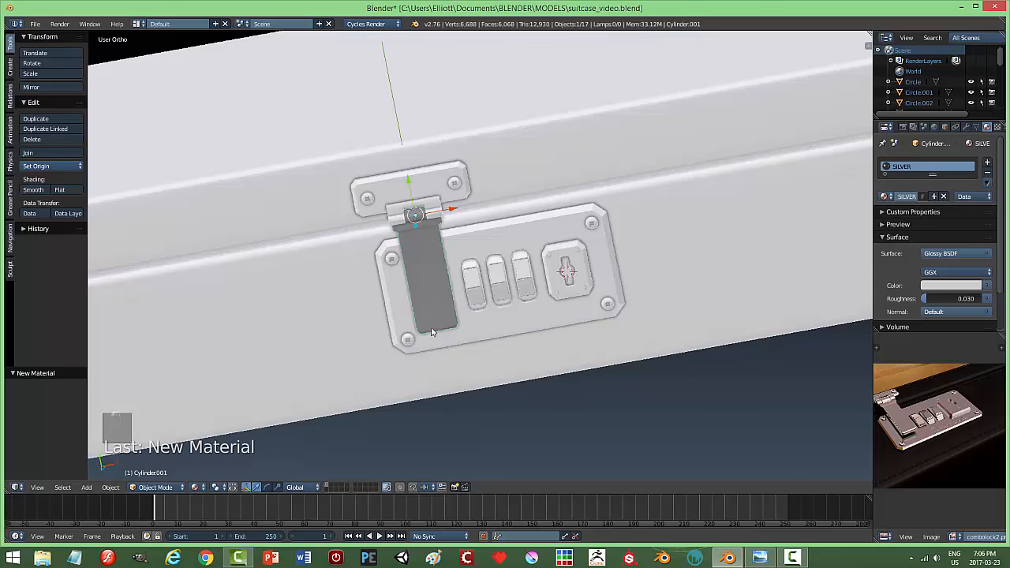
right_click(476, 290)
click(887, 196)
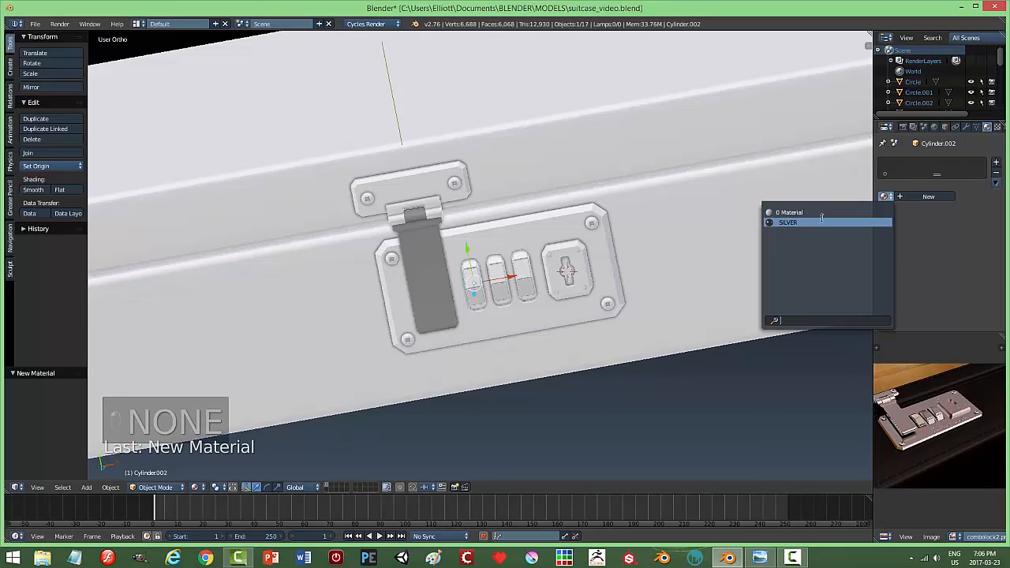
click(821, 218)
right_click(502, 272)
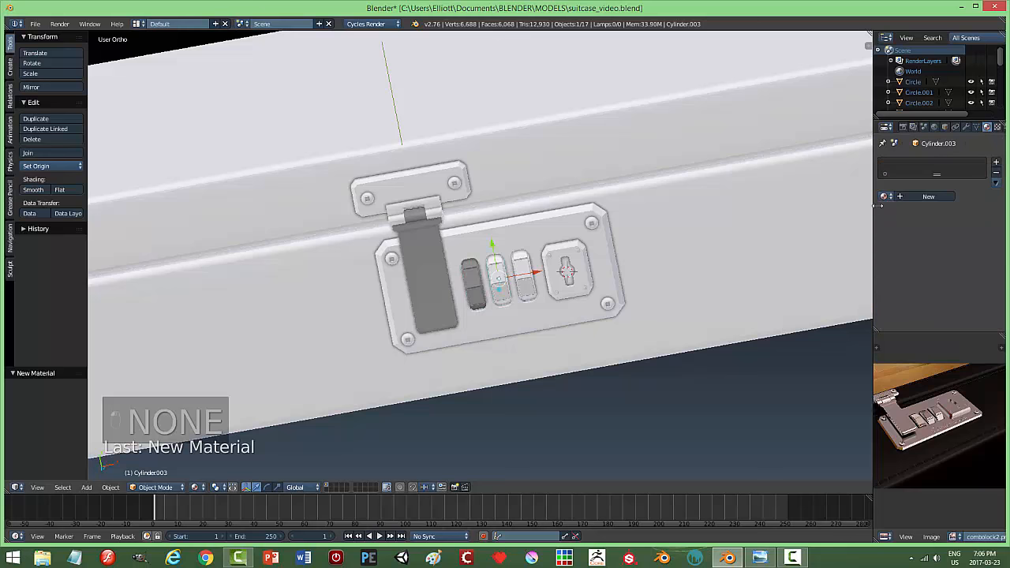
click(886, 196)
click(798, 225)
right_click(524, 272)
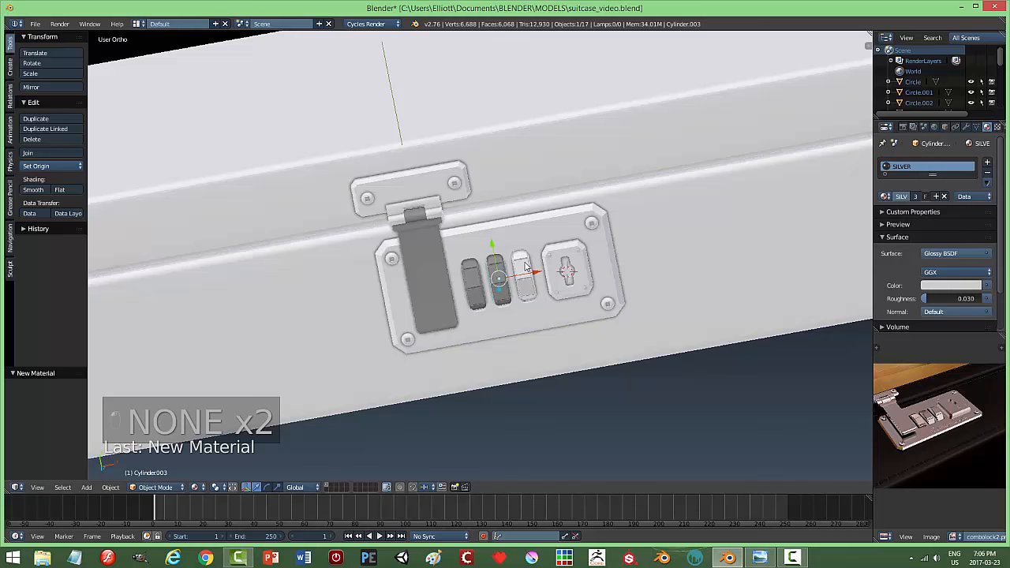
click(886, 196)
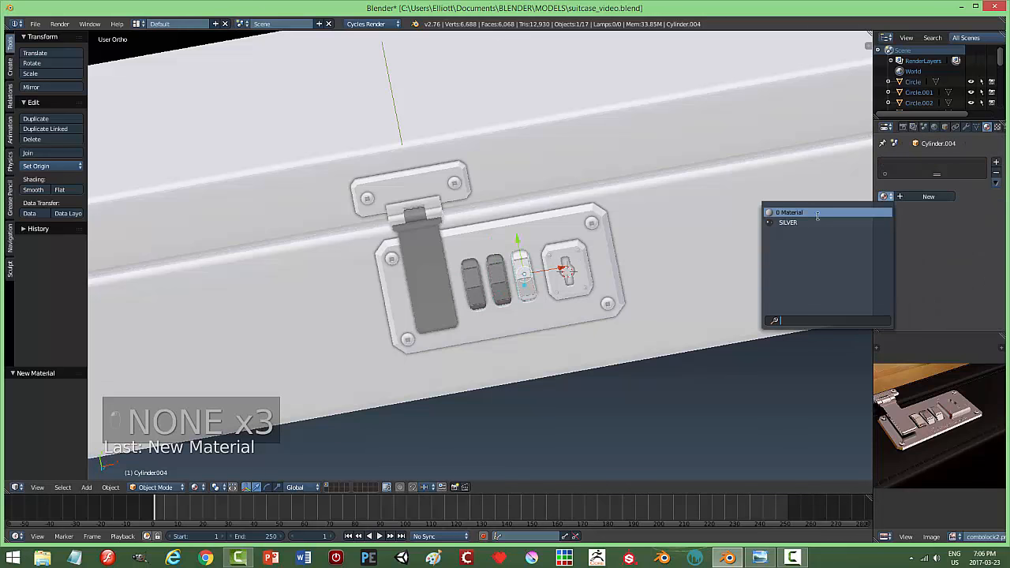
click(797, 221)
Assign the SILVER material to the keyhole plate and to the large lock base plate
right_click(584, 270)
click(886, 196)
click(821, 221)
right_click(569, 222)
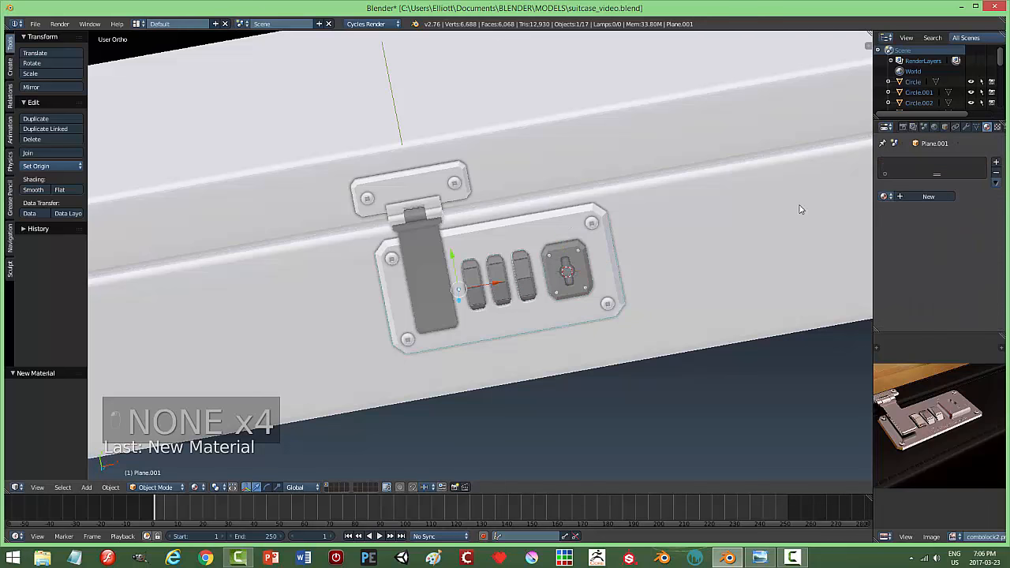
click(886, 195)
click(767, 224)
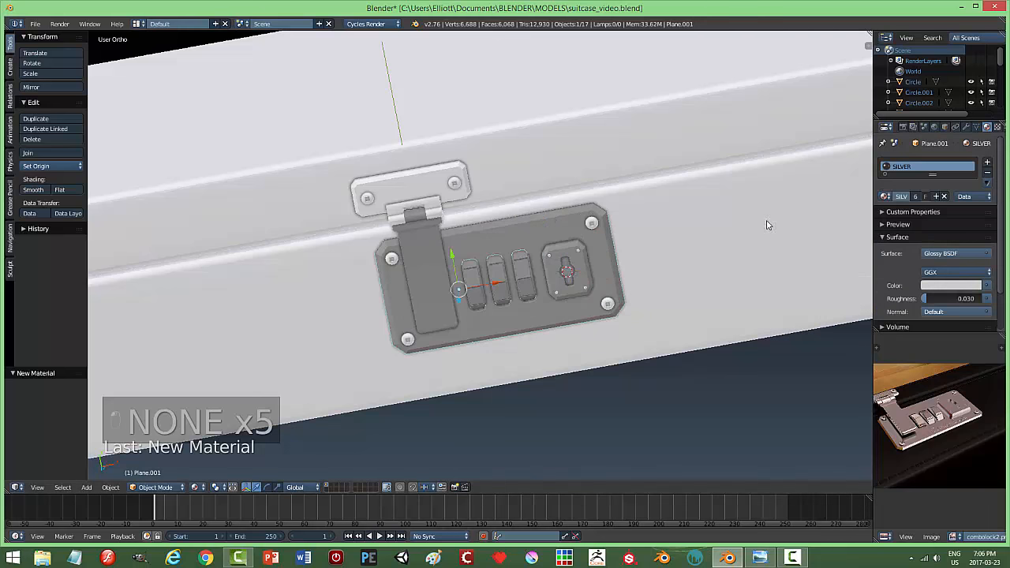
Assign the SILVER material to each of the four corner screws on the lock base plate
right_click(591, 222)
click(886, 196)
click(825, 222)
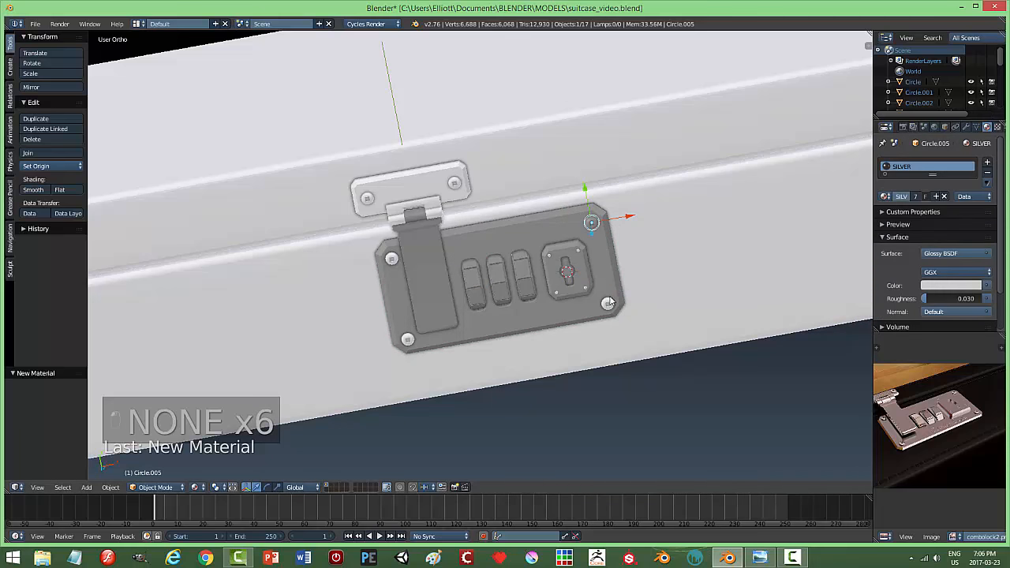
right_click(607, 304)
click(886, 196)
click(821, 223)
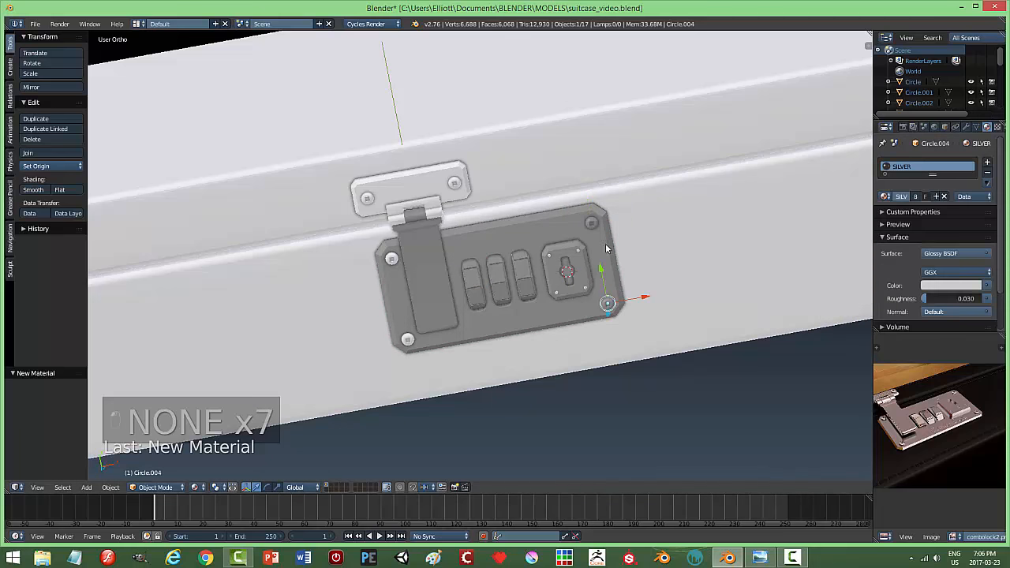
right_click(392, 259)
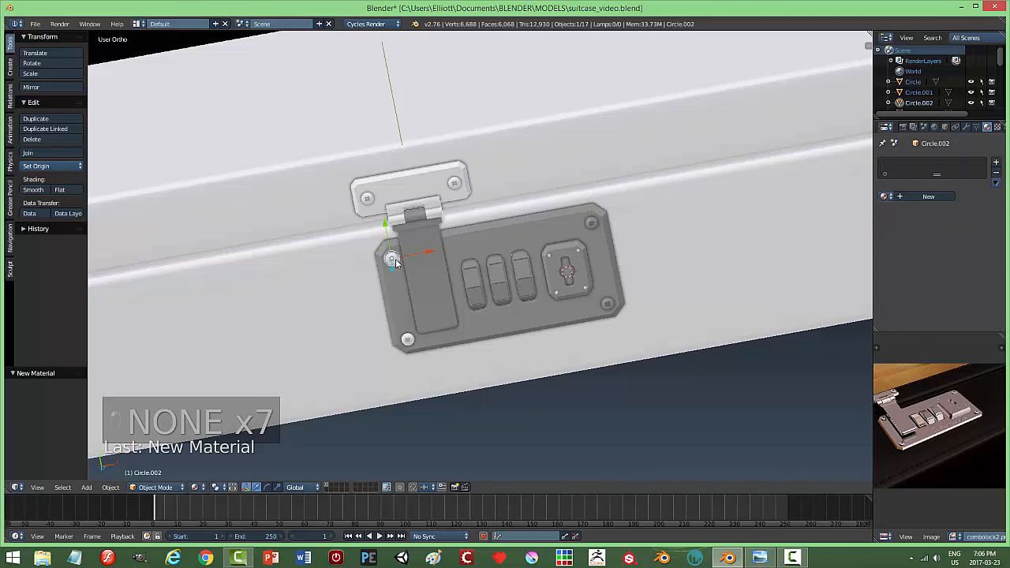
click(886, 196)
click(819, 222)
right_click(408, 340)
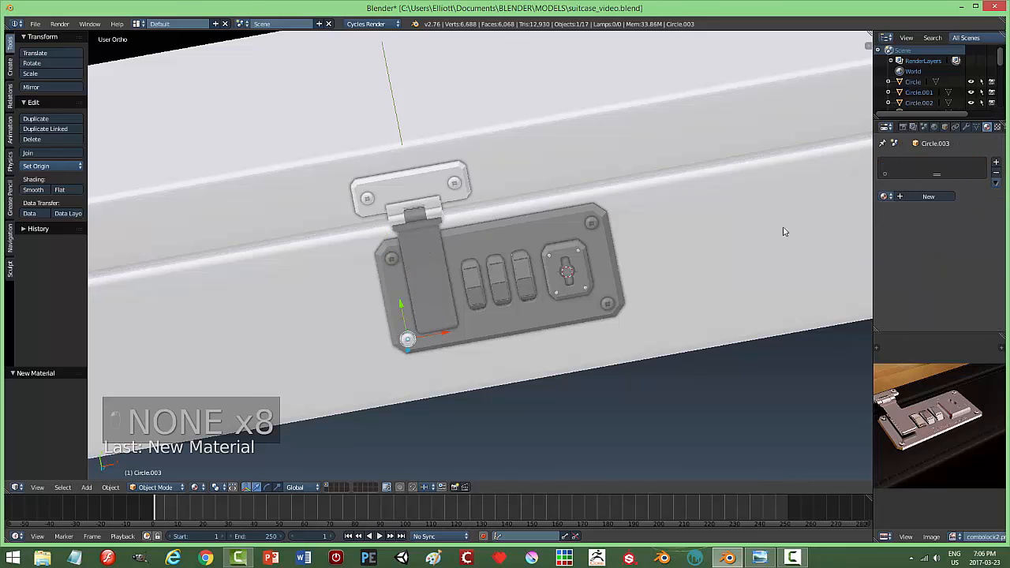
click(886, 196)
click(819, 222)
scroll(580, 273, up, 3)
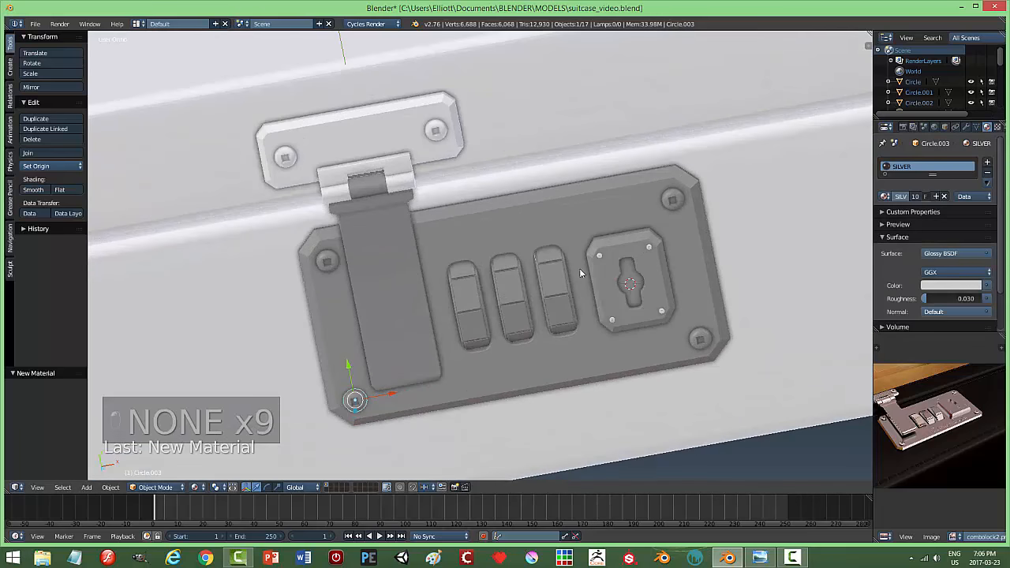
Assign the existing SILVER material to the small screws on the keyhole plate
right_click(598, 257)
click(886, 196)
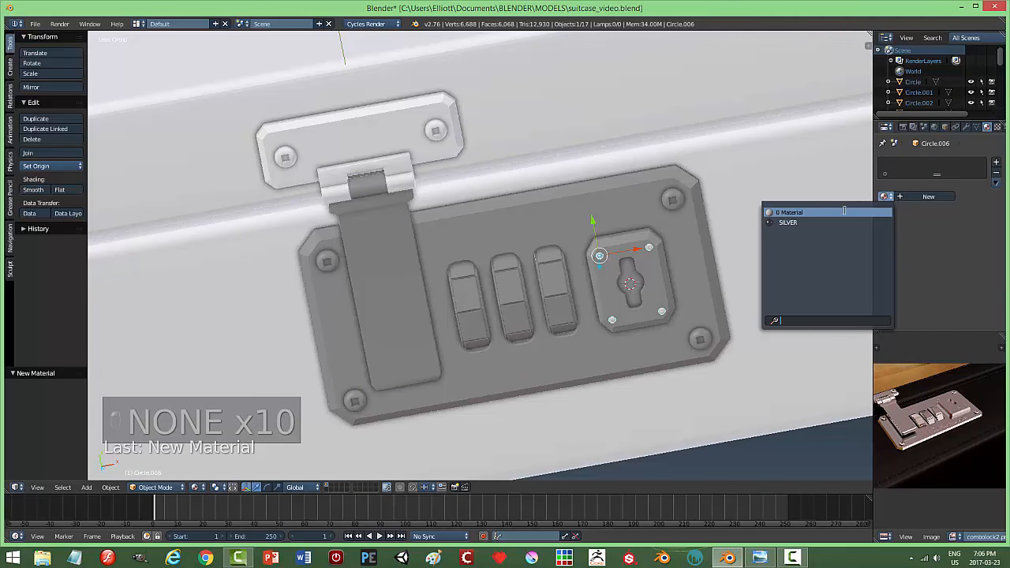
click(815, 222)
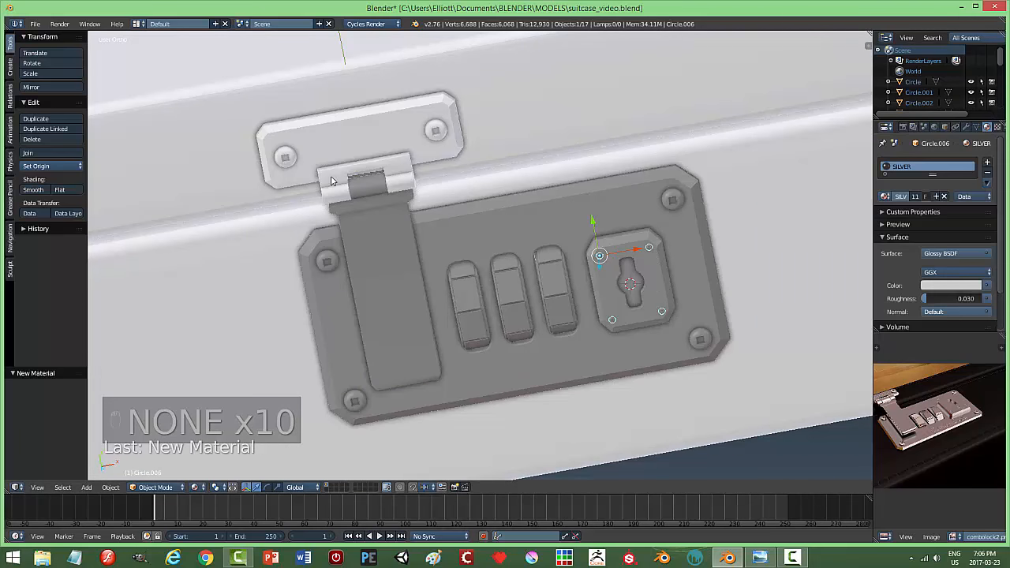
Join the two upper latch screws with the upper latch plate and assign the SILVER material to the joined object
right_click(288, 161)
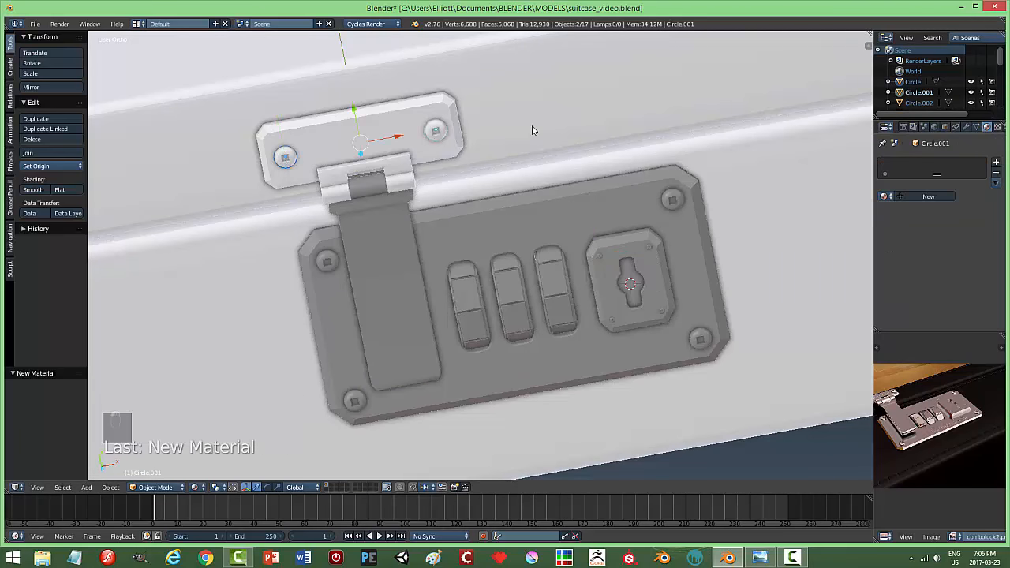
key(ctrl+j)
right_click(457, 135)
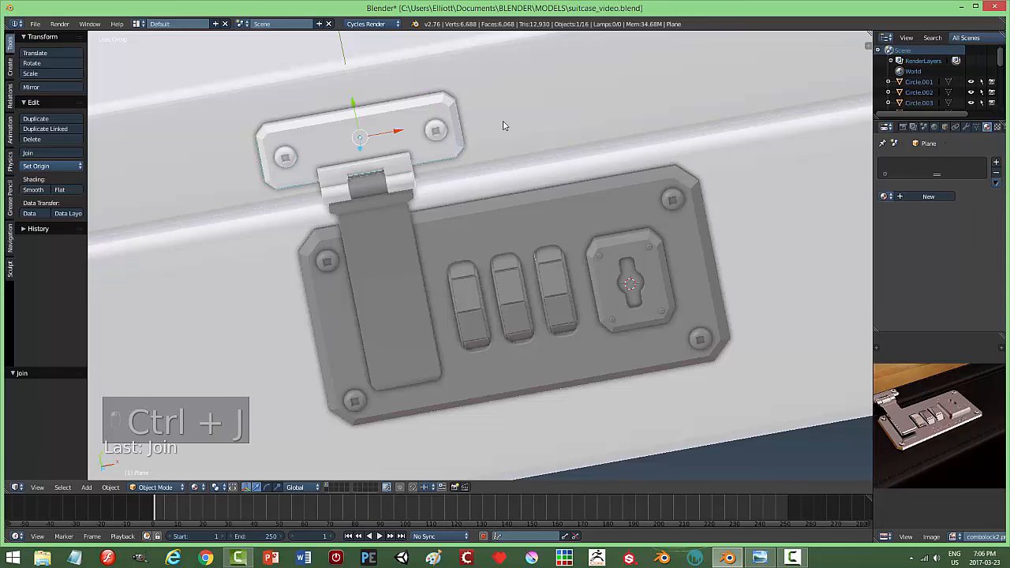
shift+right_click(437, 132)
key(ctrl+j)
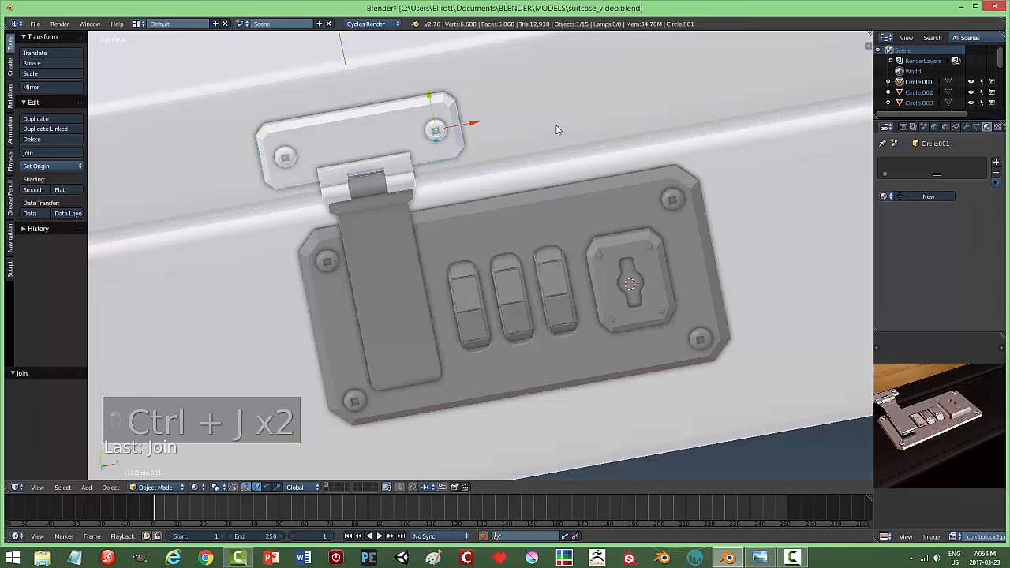
click(886, 197)
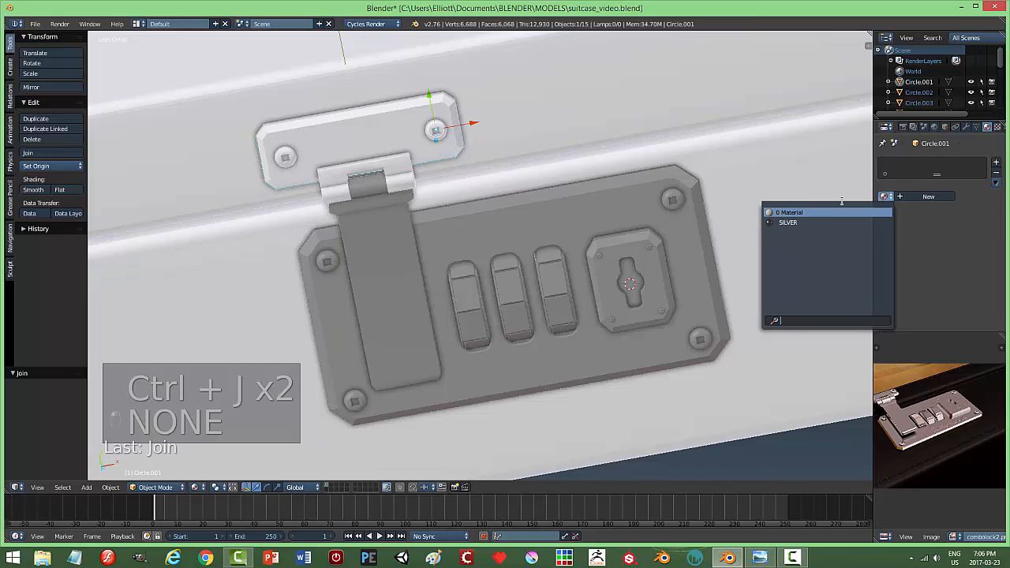
click(800, 222)
Assign the SILVER material to the hinge cylinder of the latch, deselect everything and save the file
right_click(371, 167)
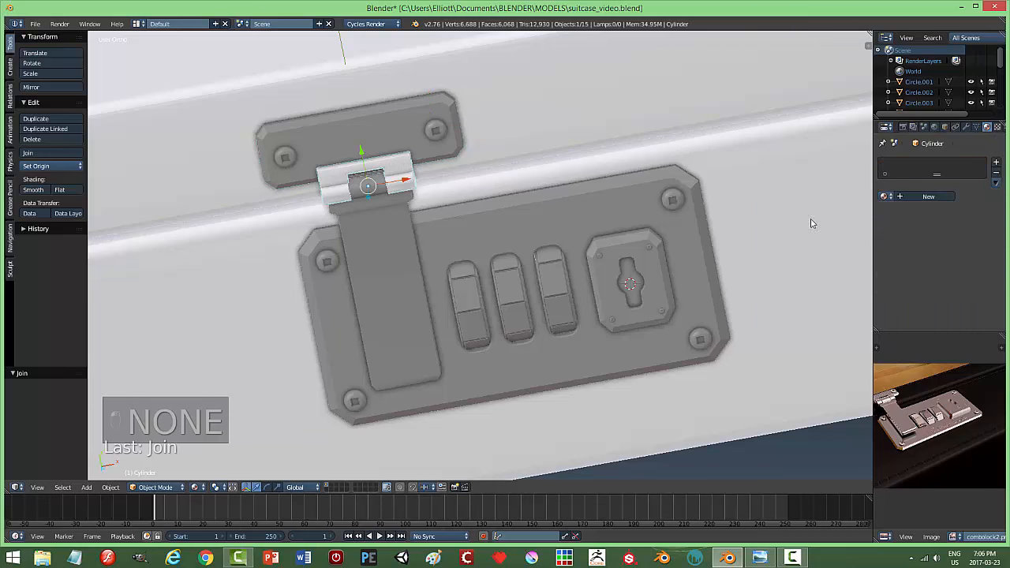
click(886, 197)
click(813, 222)
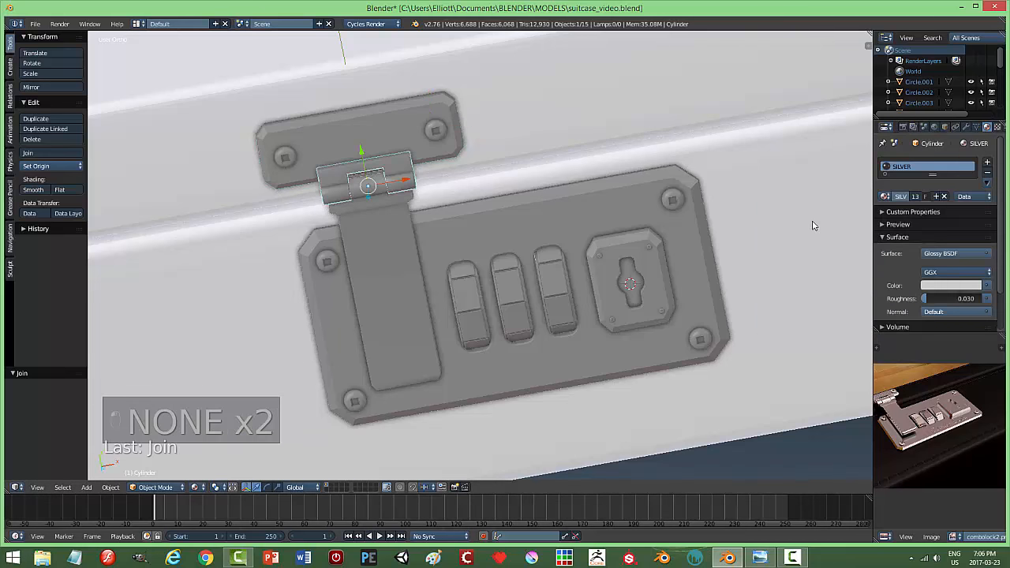
key(a)
key(ctrl+s)
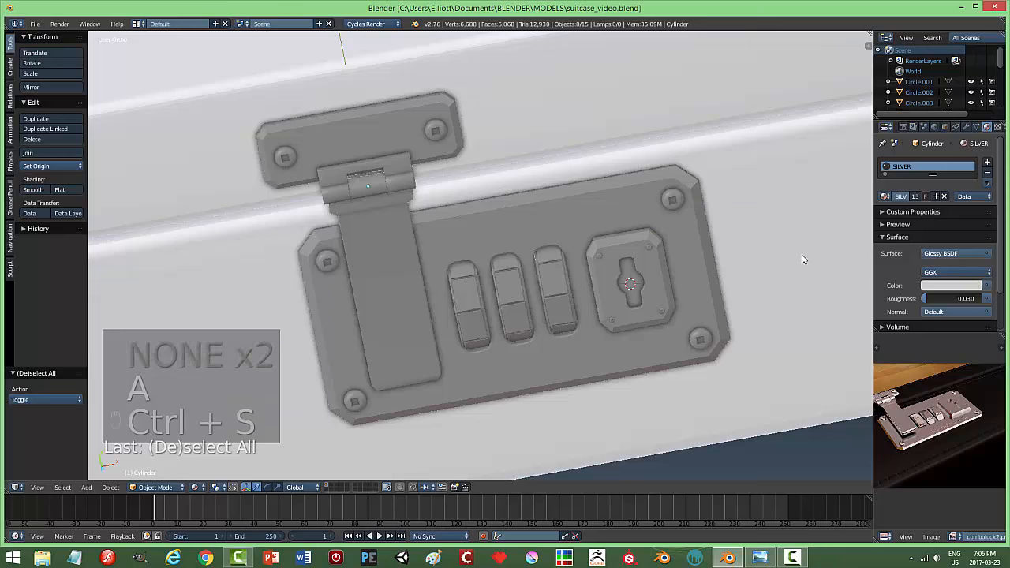
Add a second material slot with a new Mix Shader material whose first shader is a near-black Diffuse BSDF
scroll(803, 256, down, 3)
middle_drag(741, 249, 725, 230)
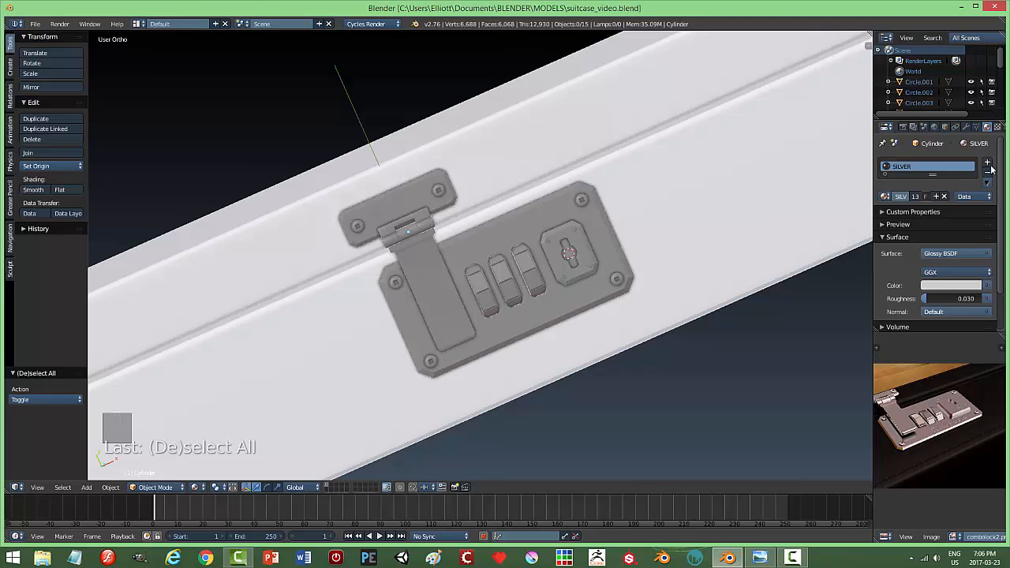
click(987, 163)
click(926, 221)
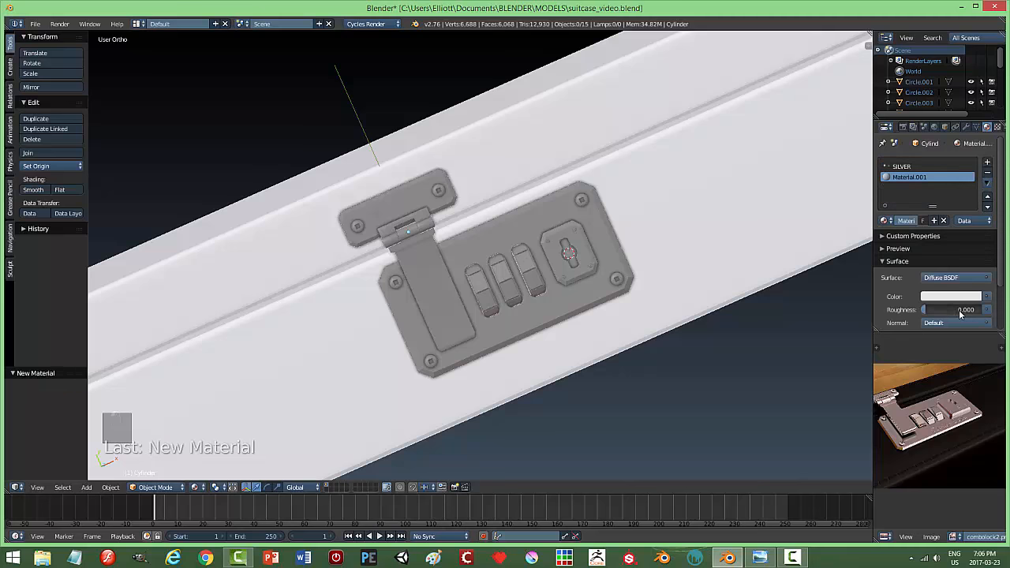
click(951, 279)
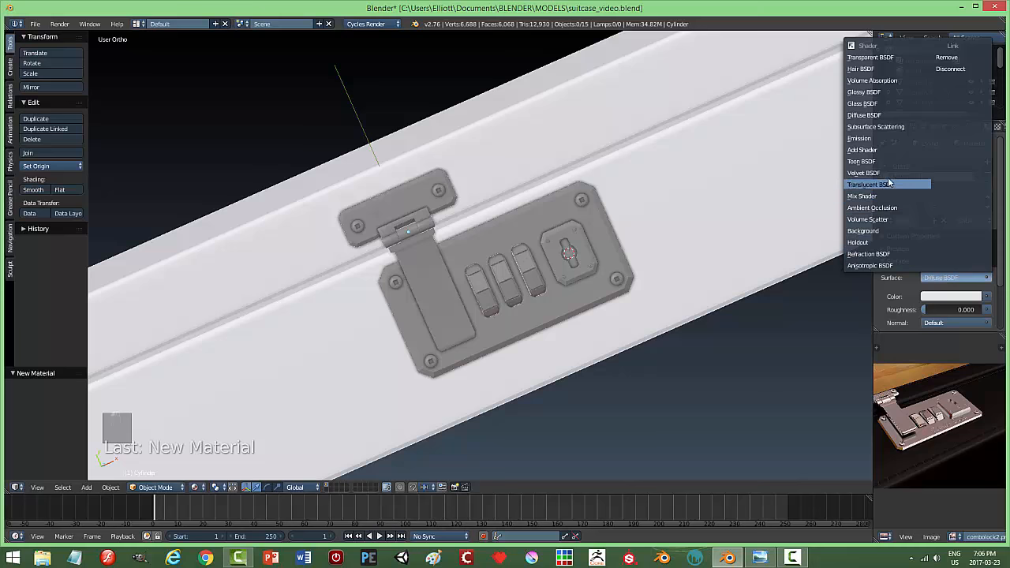
click(868, 196)
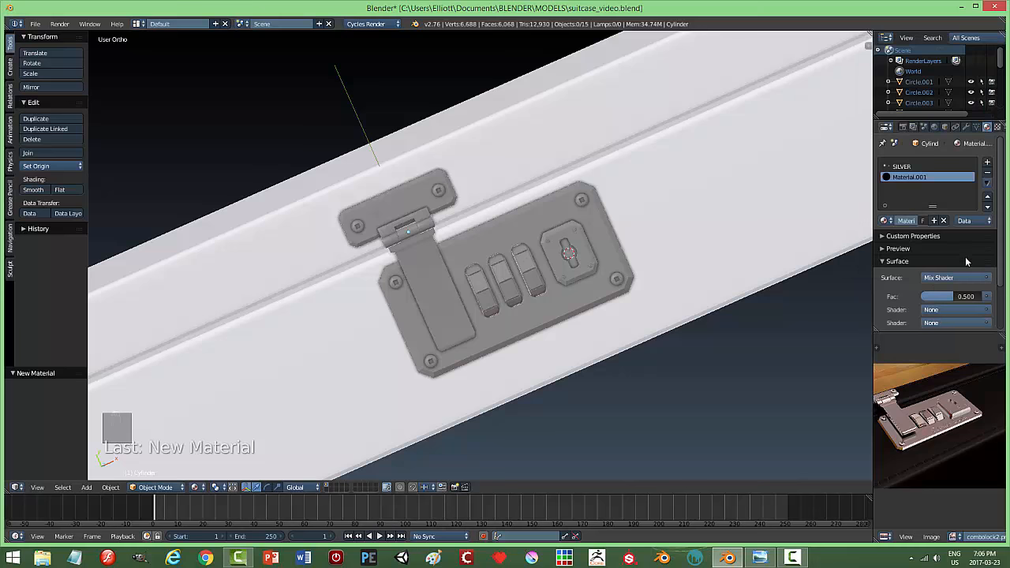
click(954, 310)
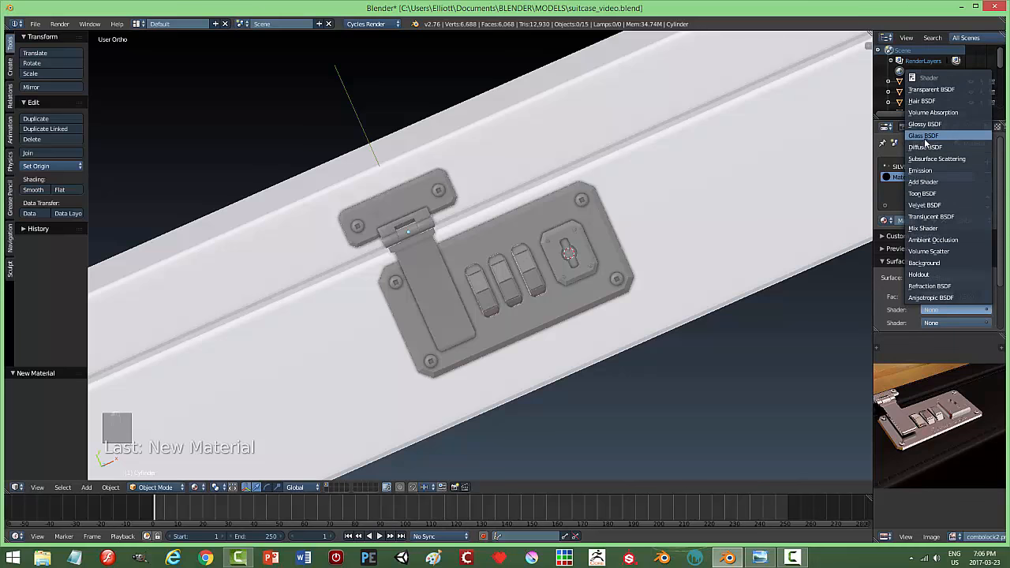
click(925, 137)
click(954, 323)
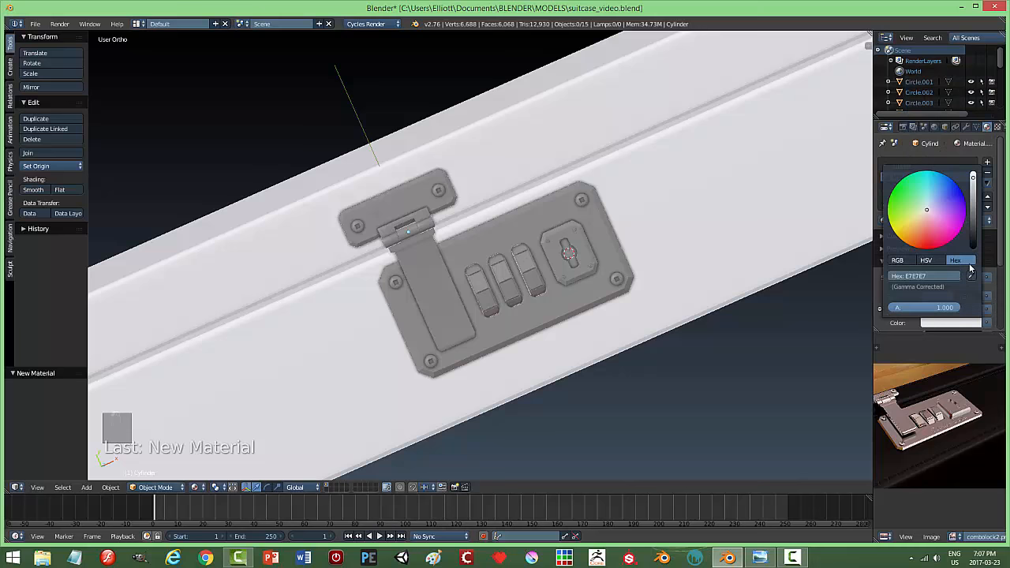
drag(974, 223, 979, 249)
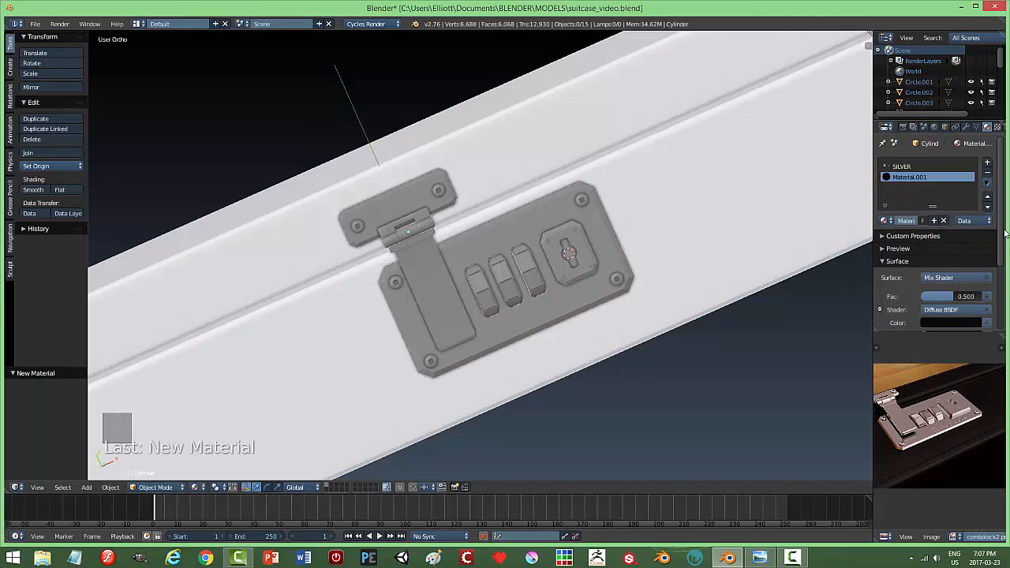
Set the second shader of the mix to Glossy BSDF and darken its colour
scroll(1004, 234, down, 3)
click(953, 266)
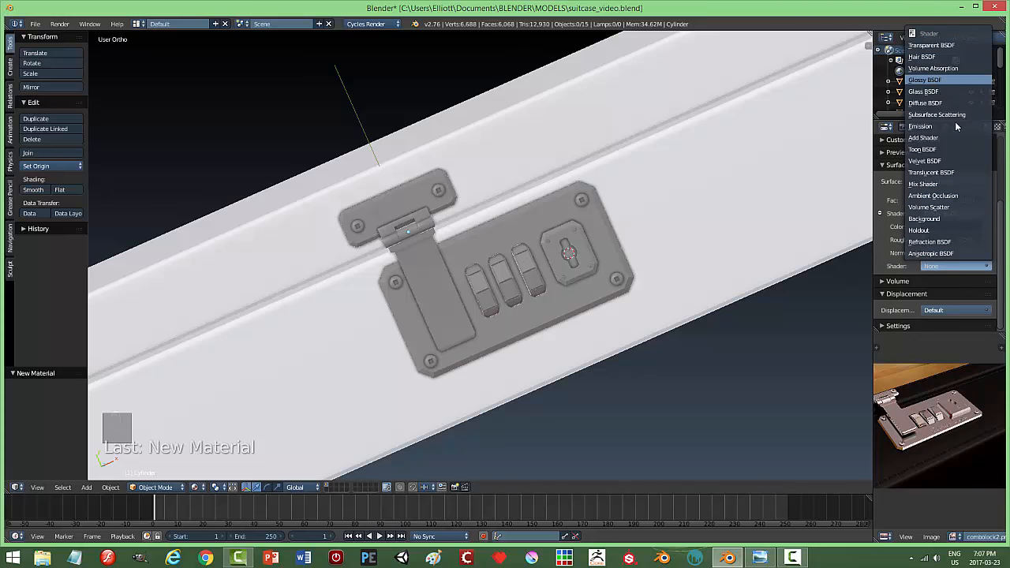
click(936, 81)
click(959, 292)
drag(976, 189, 974, 202)
Assign the black Material.001 to the lower and upper suitcase halves, deselect everything and save the file
right_click(719, 230)
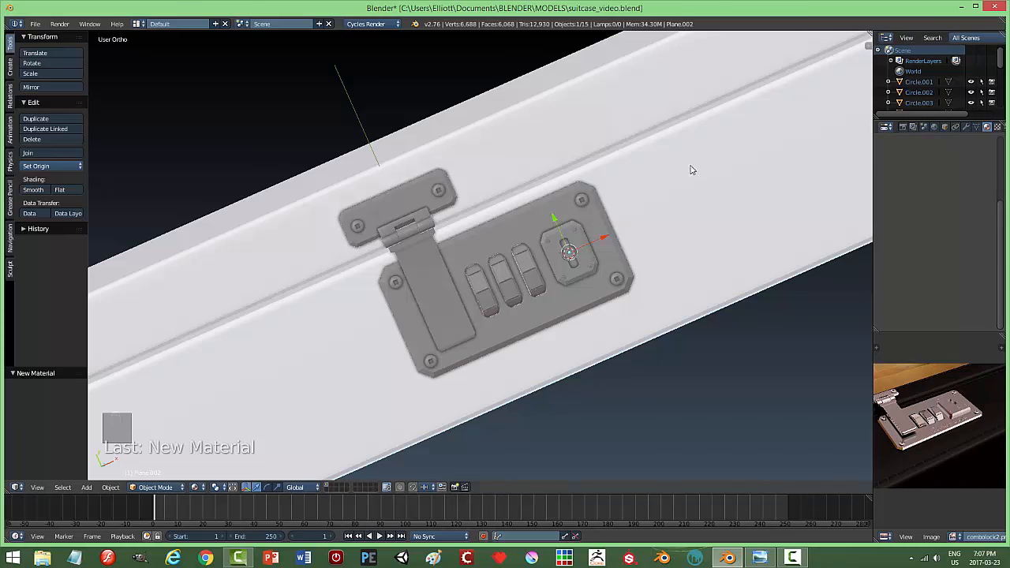
scroll(1002, 172, up, 5)
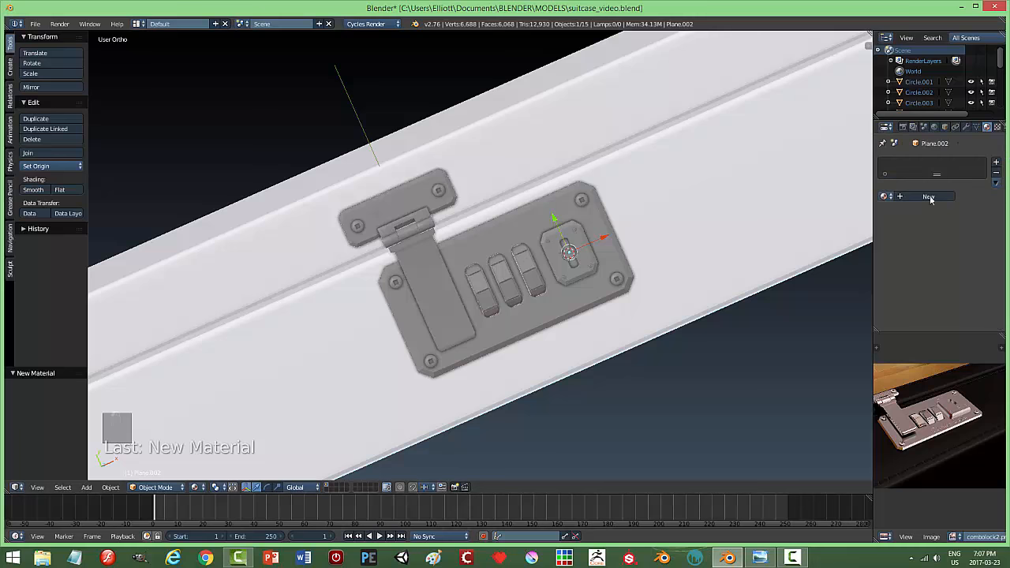
click(886, 196)
click(795, 222)
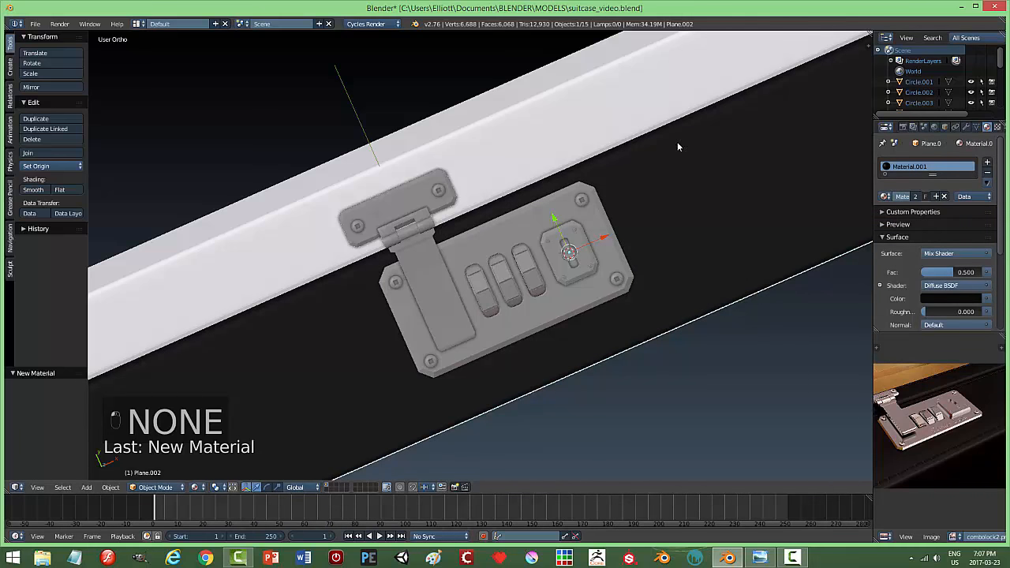
right_click(660, 108)
click(886, 196)
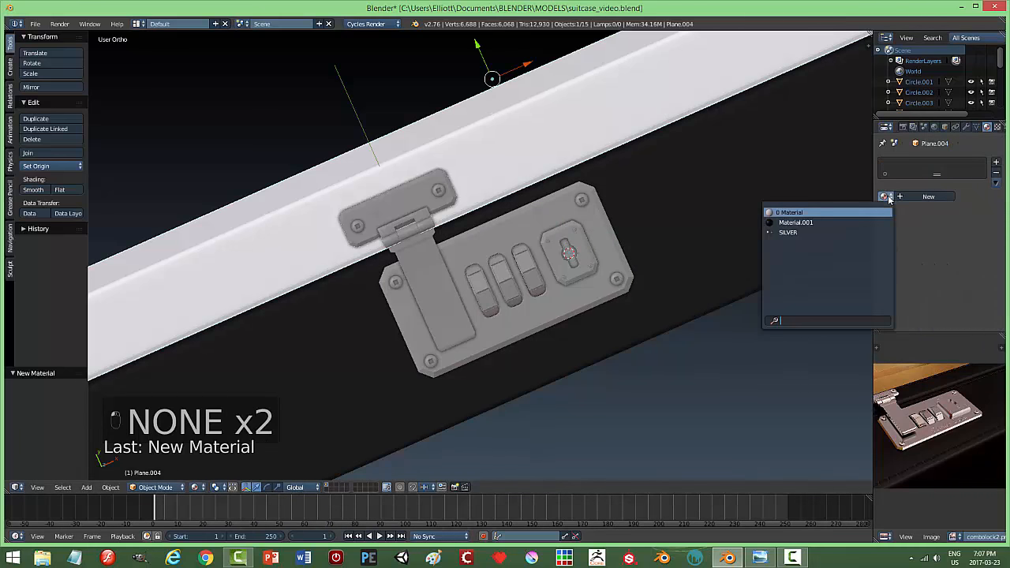
click(804, 222)
key(a)
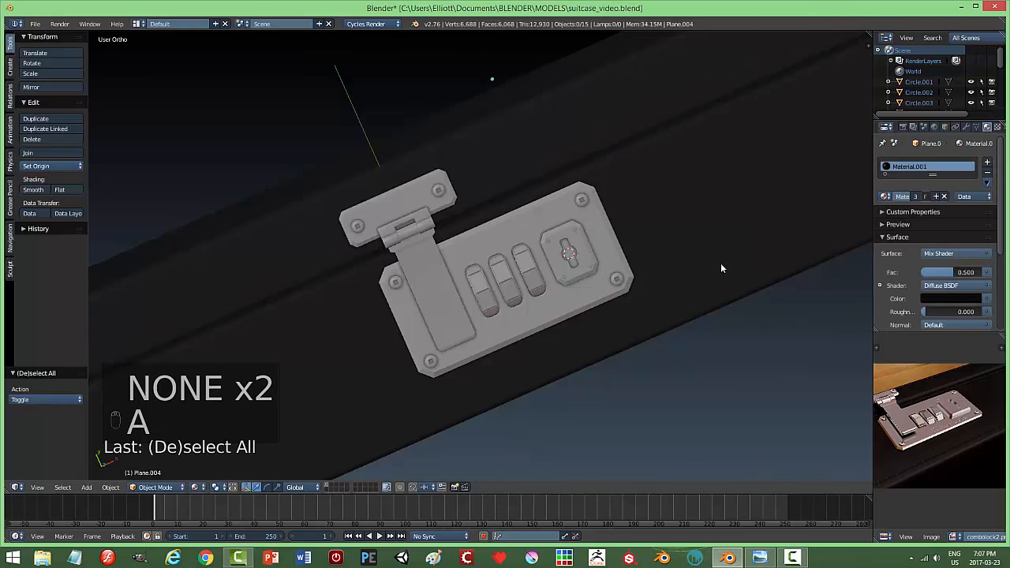
key(ctrl+s)
Join the upper latch plate, the strap and the hinge cylinder into one object
middle_drag(695, 305, 662, 300)
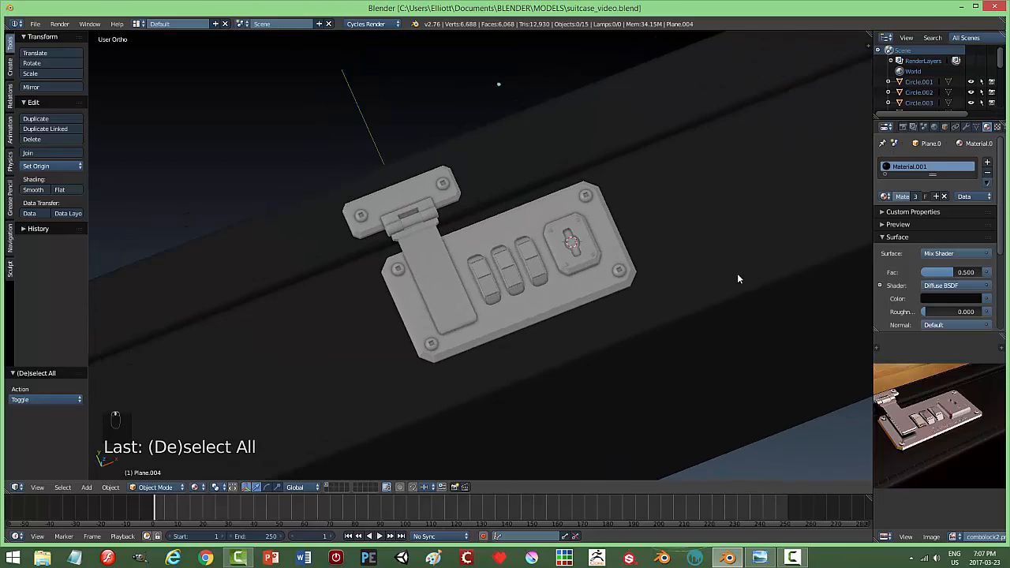
right_click(363, 216)
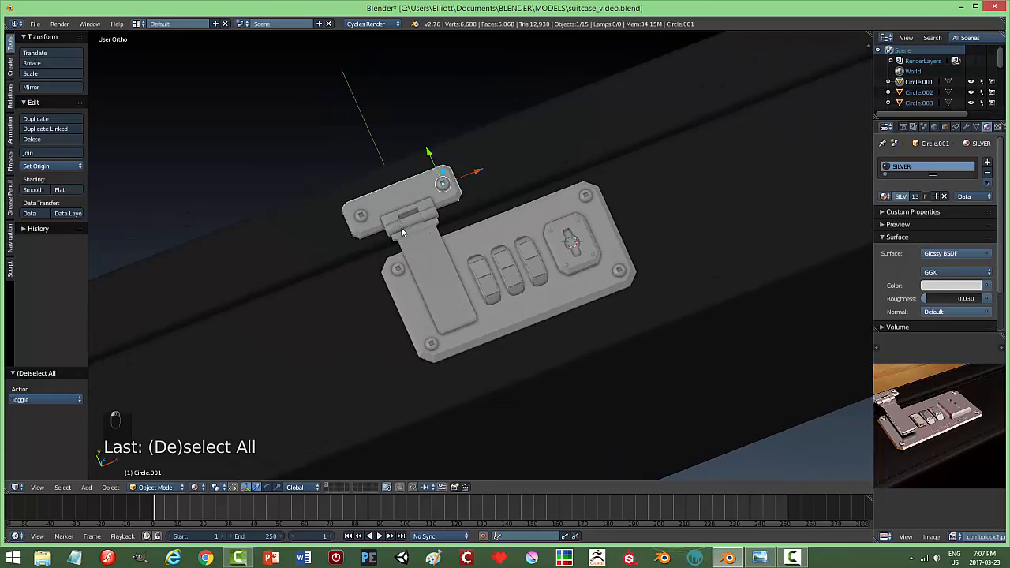
shift+right_click(421, 228)
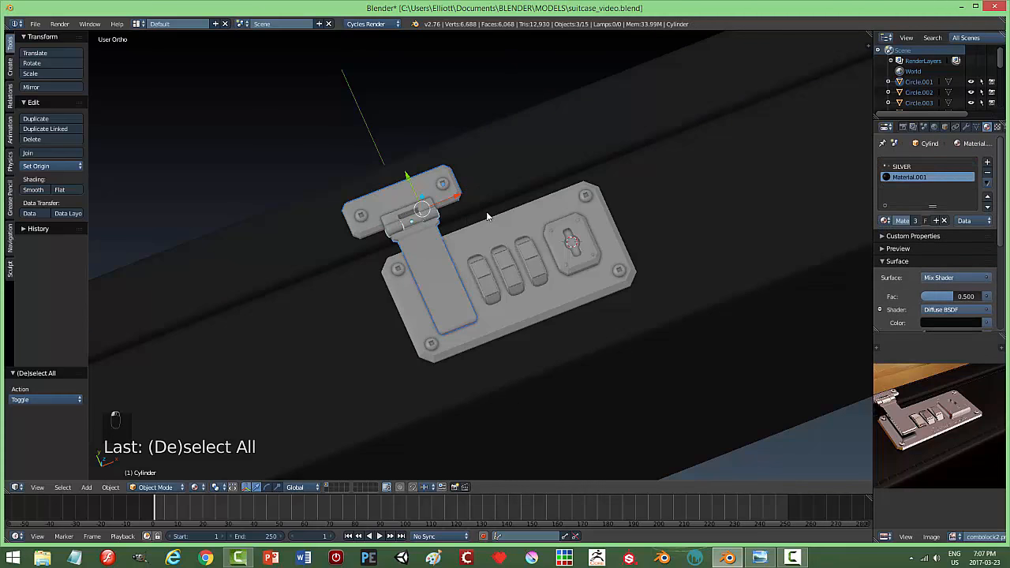
key(ctrl+j)
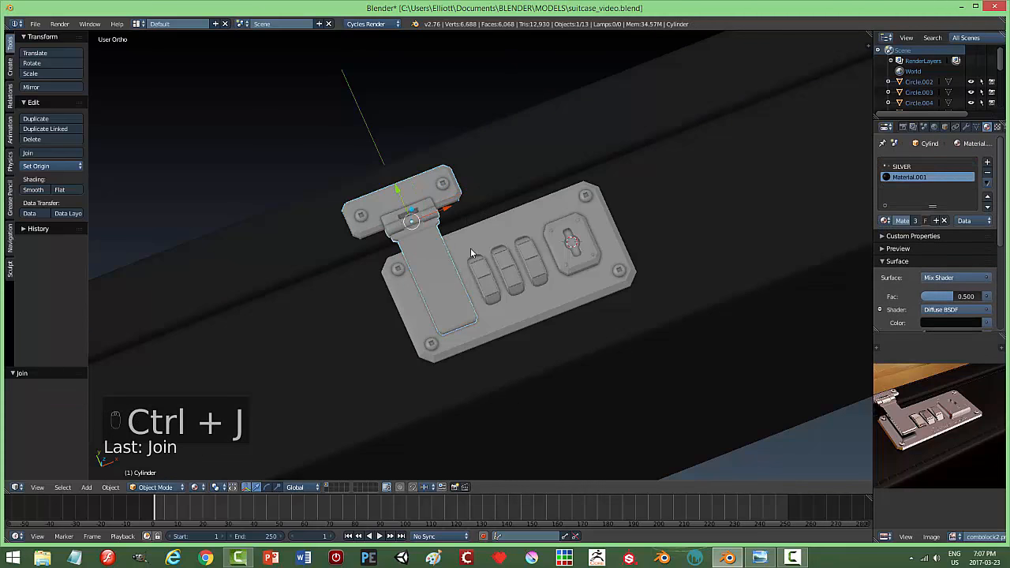
Join the four corner screws into the large lock base plate
right_click(394, 271)
shift+right_click(432, 345)
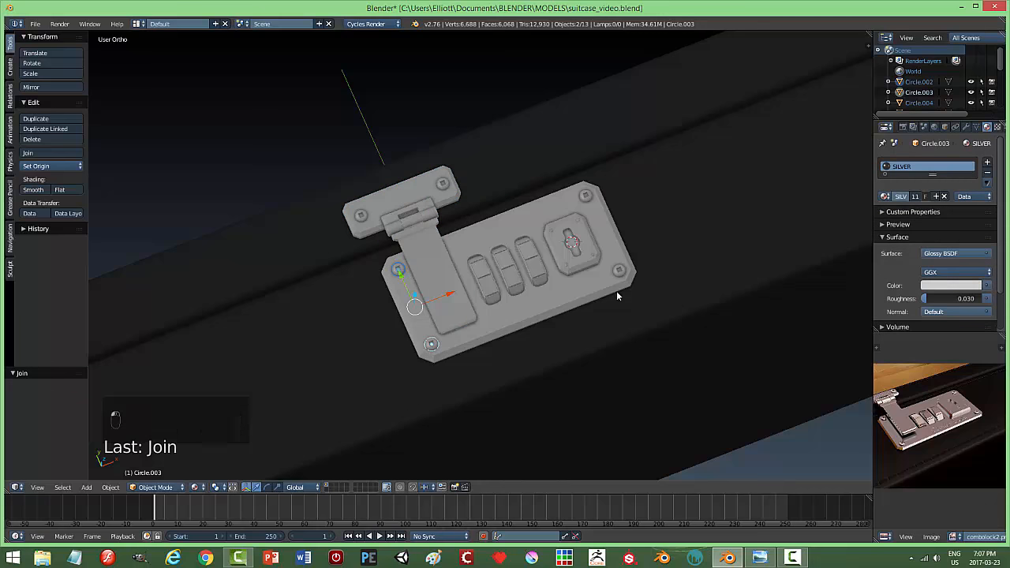
shift+right_click(617, 271)
shift+right_click(588, 196)
shift+right_click(590, 223)
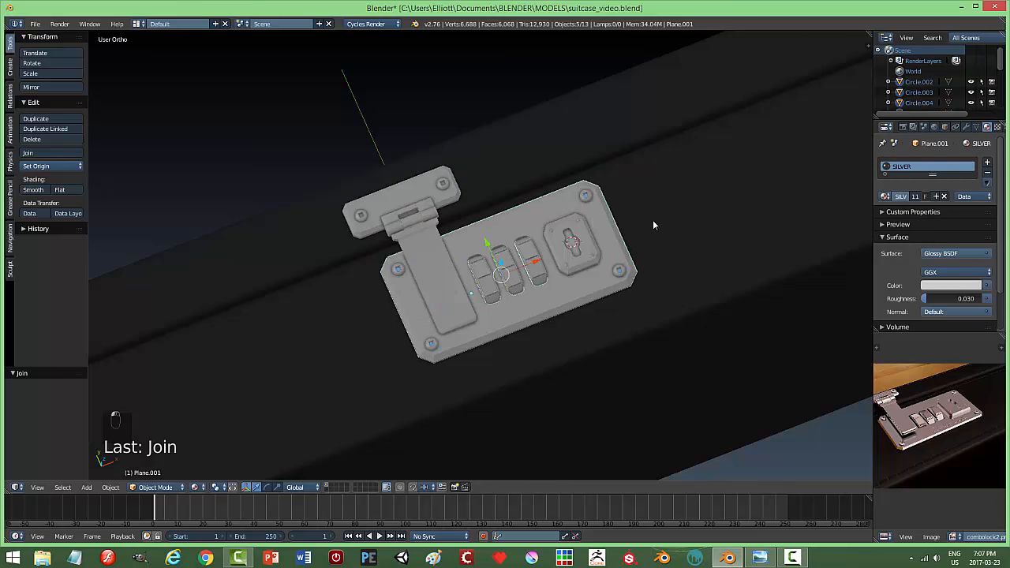
key(ctrl+j)
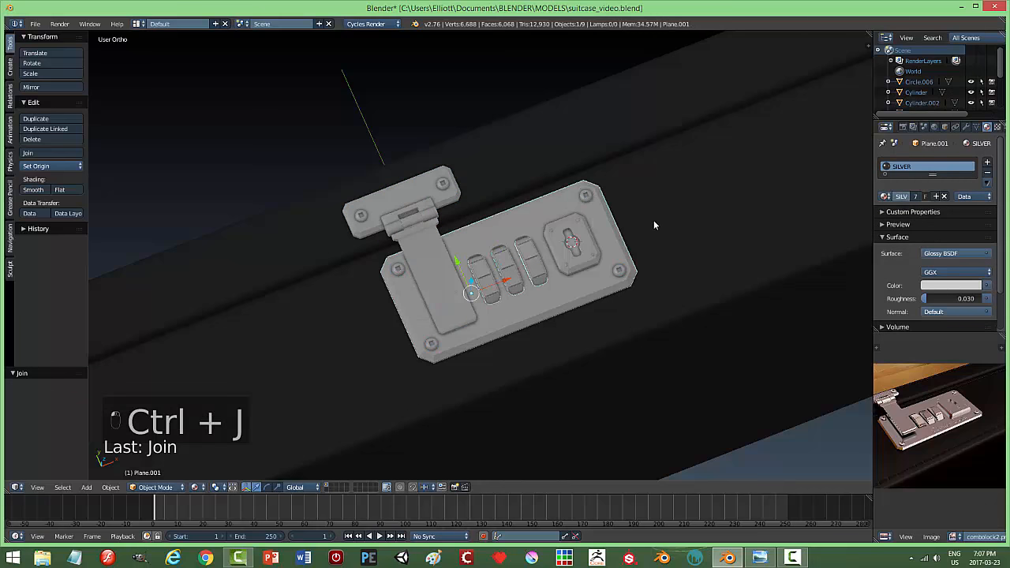
Join the keyhole plate into the lock base plate
right_click(589, 238)
shift+right_click(576, 194)
key(ctrl+j)
Join the three combination dials into the lock base plate and save the file
scroll(572, 287, up, 2)
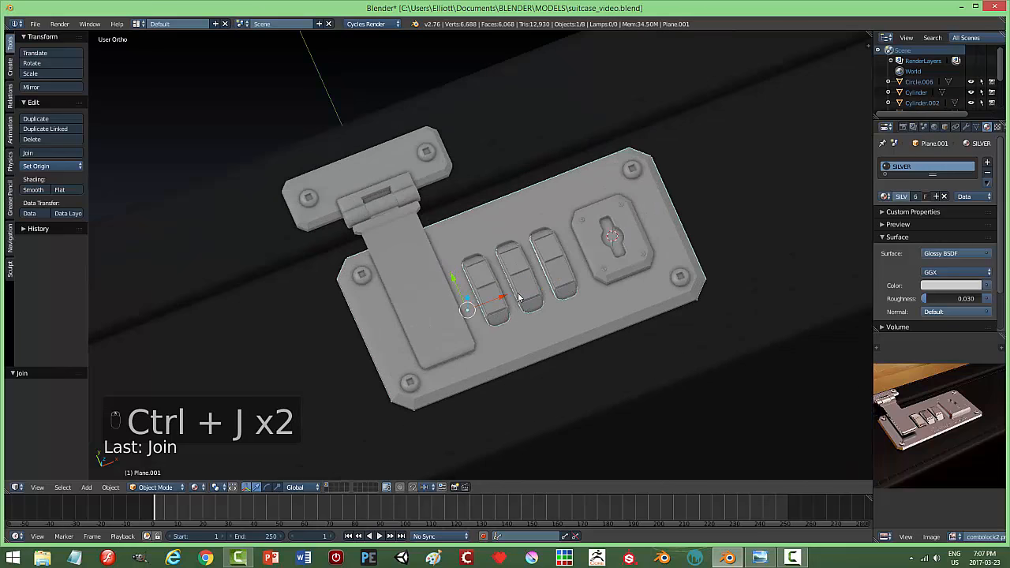
middle_drag(503, 298, 518, 282)
right_click(481, 284)
shift+right_click(511, 271)
shift+right_click(543, 271)
shift+right_click(565, 251)
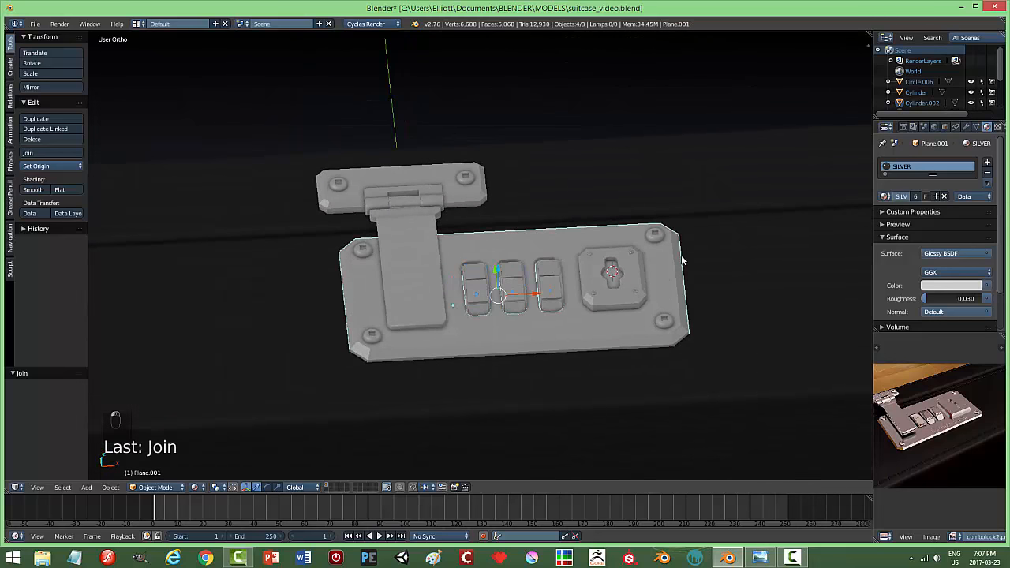
key(ctrl+j)
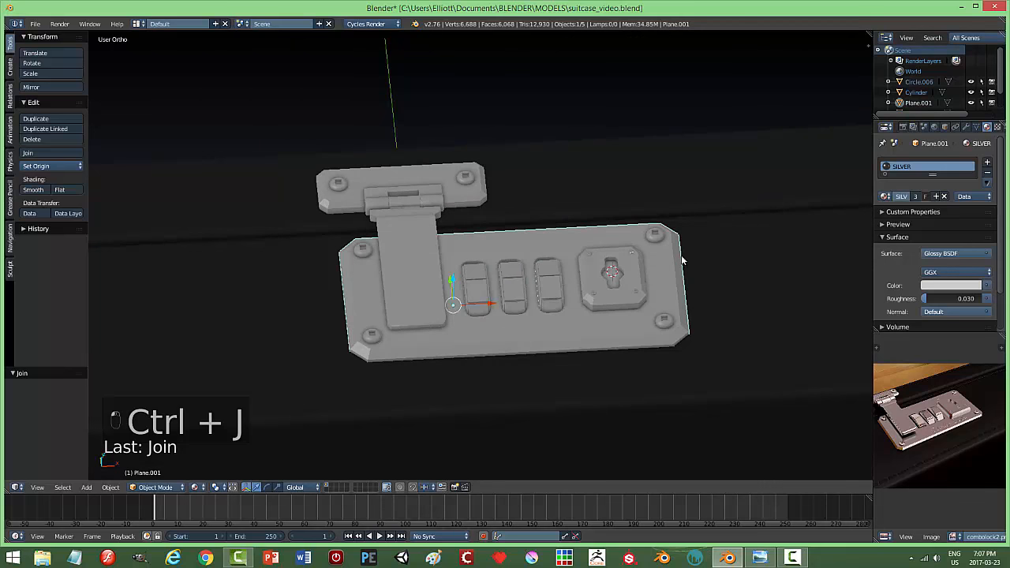
key(ctrl+s)
click(549, 250)
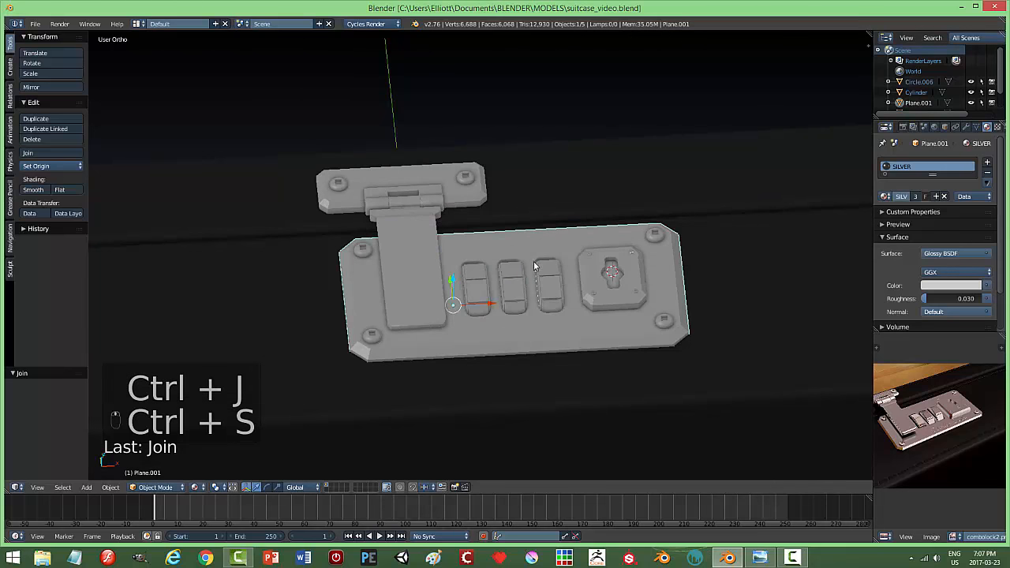
middle_drag(534, 262, 550, 283)
key(KP_Decimal)
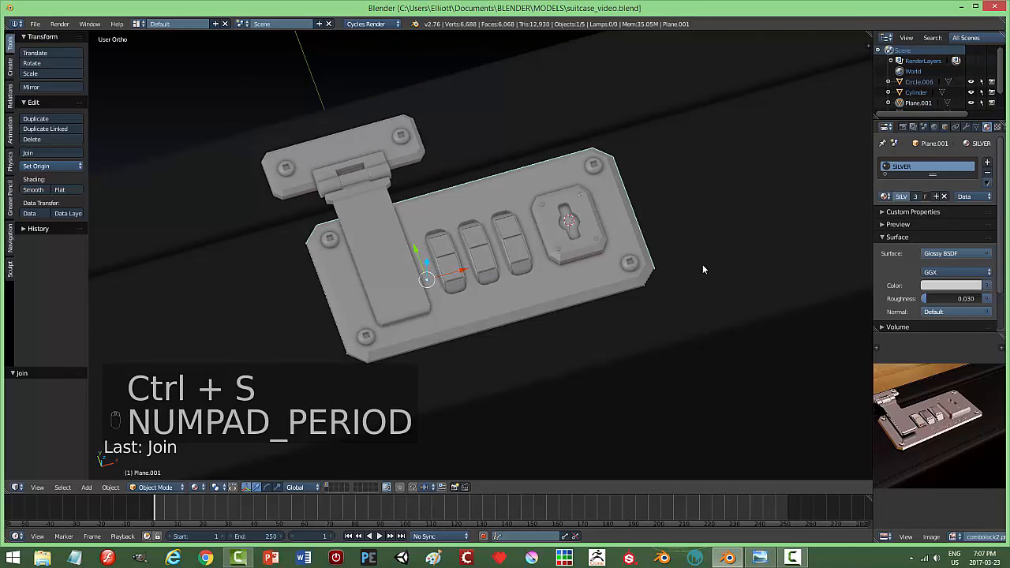
middle_drag(377, 217, 555, 211)
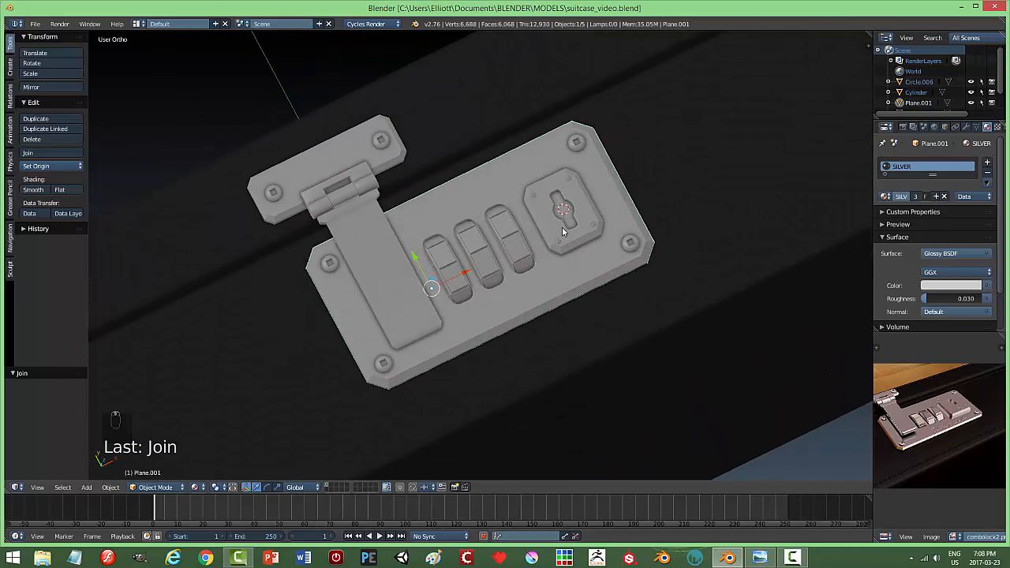
Save the file
key(ctrl+s)
click(564, 227)
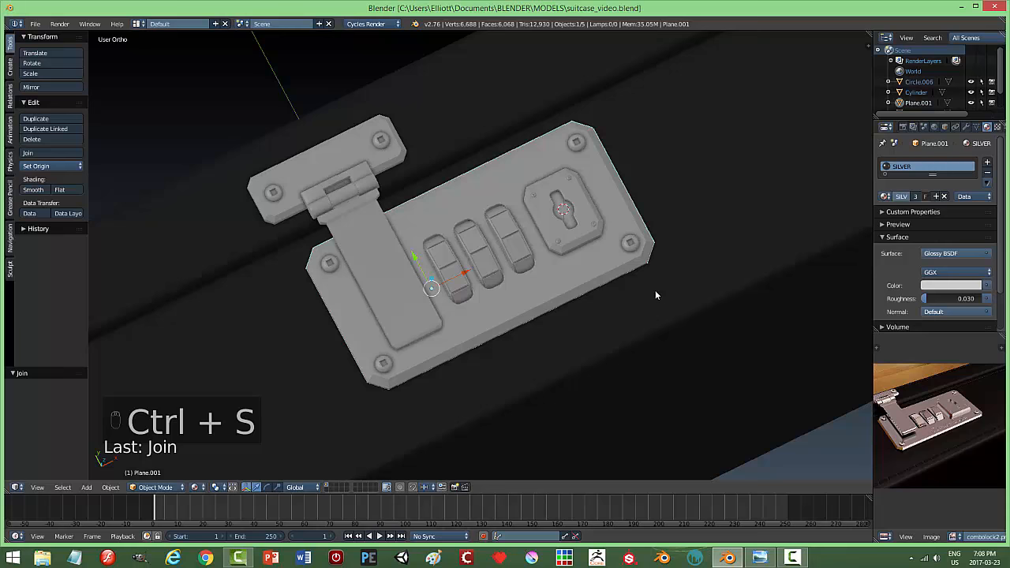
Add a camera at the keyhole and move it about 21 units along Z, away from the suitcase
key(shift+a)
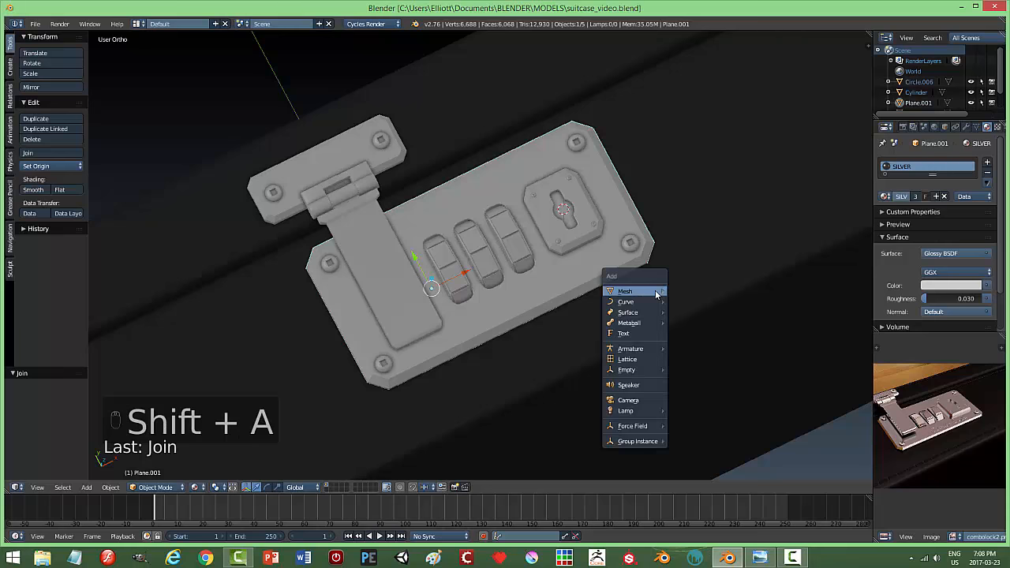
click(628, 402)
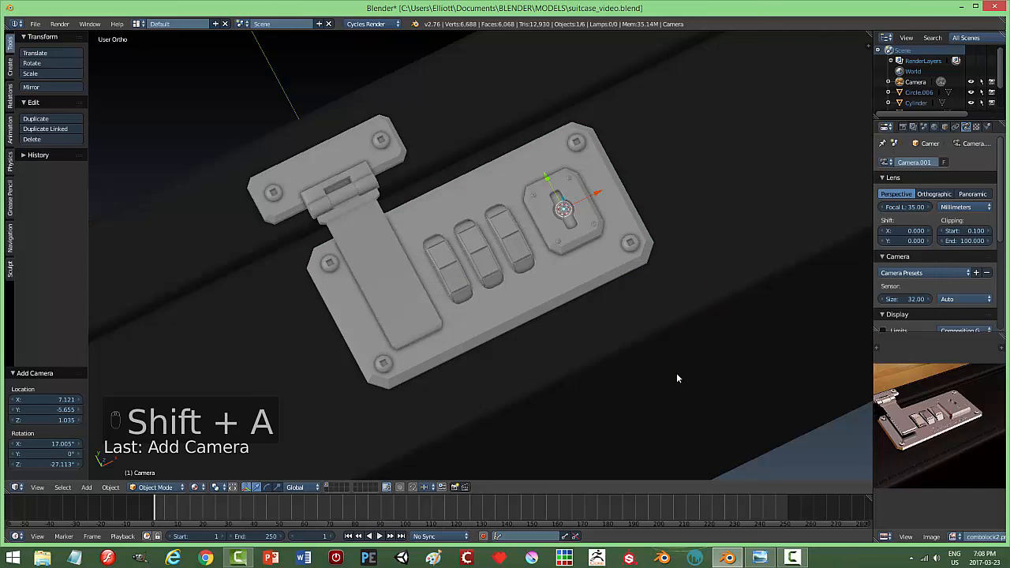
scroll(662, 354, down, 5)
middle_drag(661, 354, 534, 292)
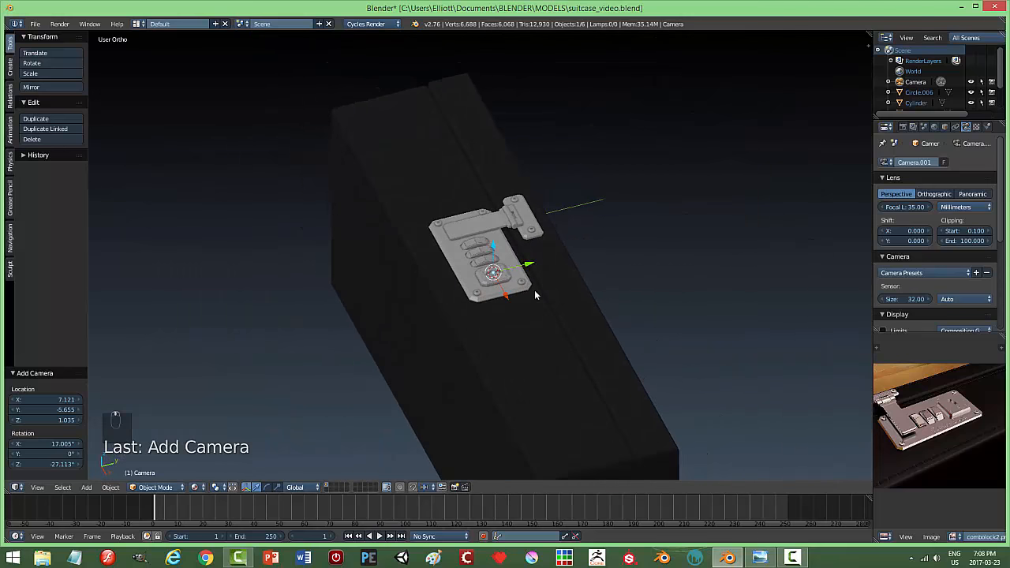
drag(532, 265, 367, 150)
middle_drag(498, 308, 555, 387)
Join the upper latch assembly into the lock base plate and briefly hide the result to check for leftover parts
right_click(502, 244)
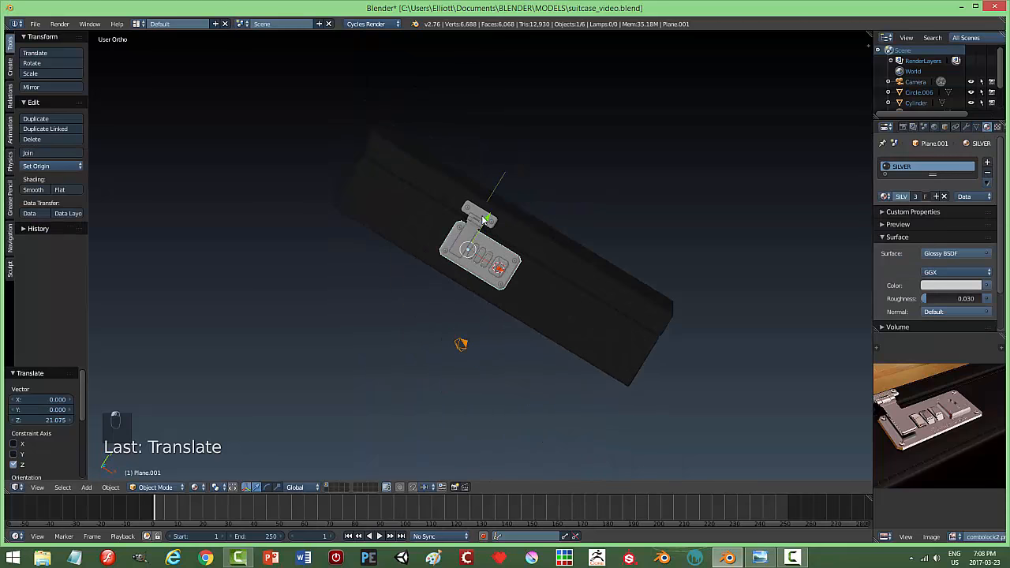
shift+click(485, 219)
scroll(562, 265, up, 3)
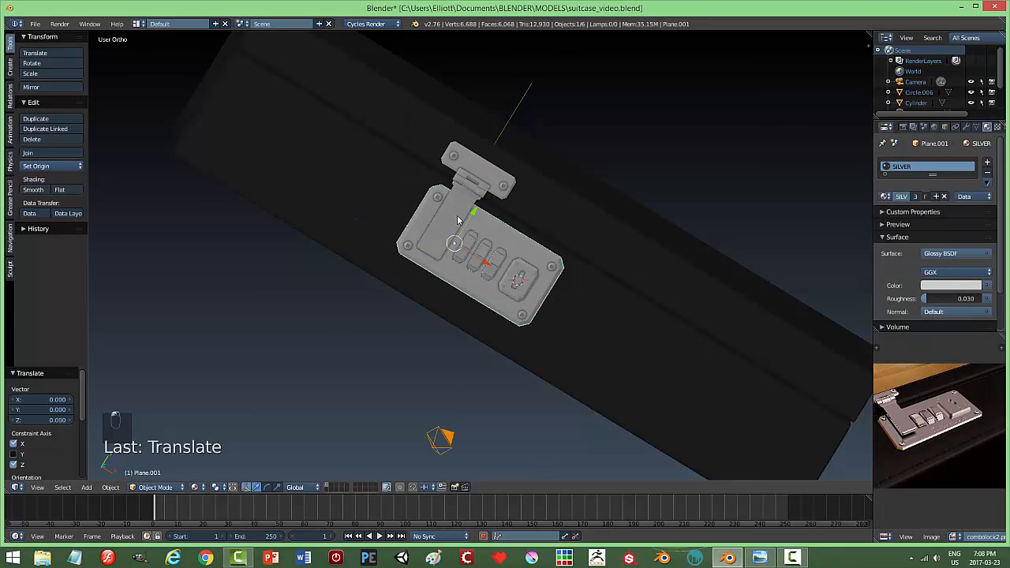
right_click(458, 217)
shift+right_click(523, 240)
key(ctrl+j)
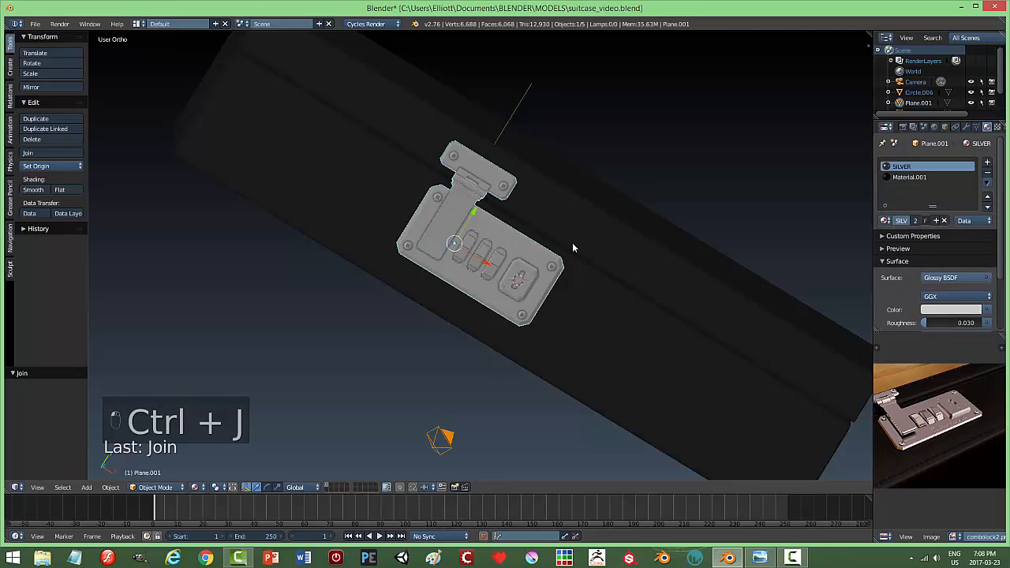
key(h)
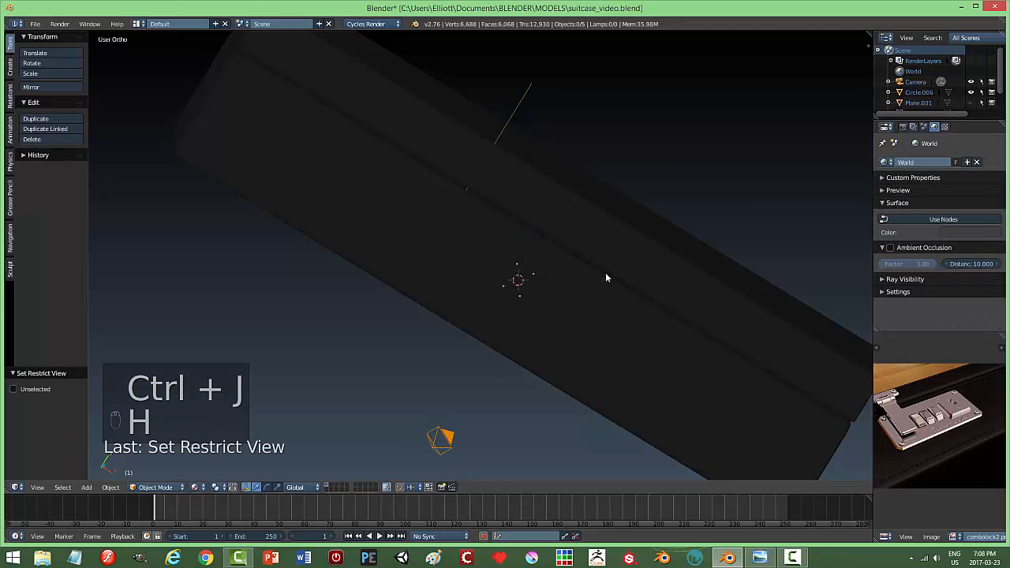
key(ctrl+z)
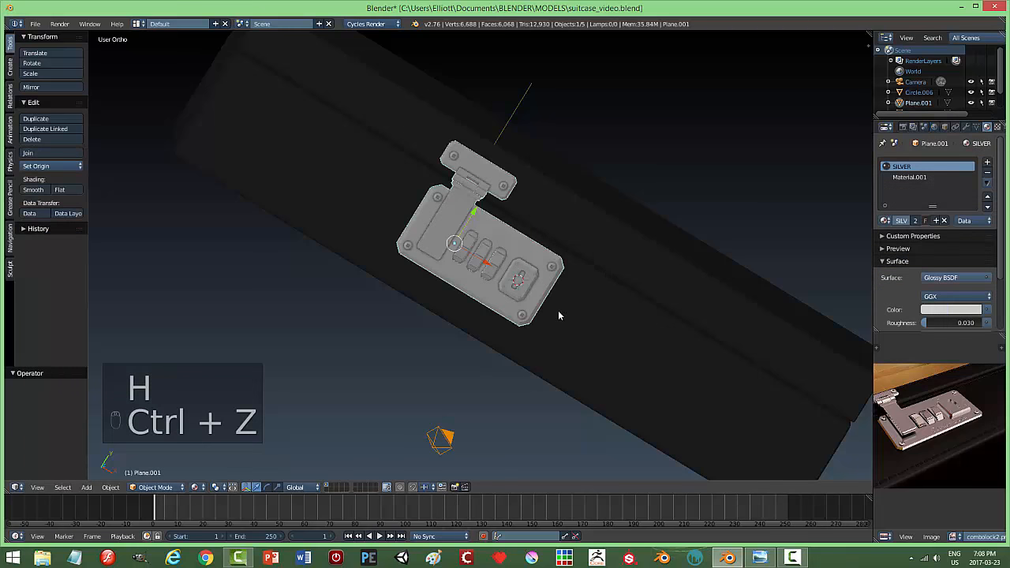
Join the small keyhole plate screws into the lock, checking with a temporary hide that no parts are left over
scroll(558, 311, up, 4)
right_click(555, 271)
shift+right_click(595, 258)
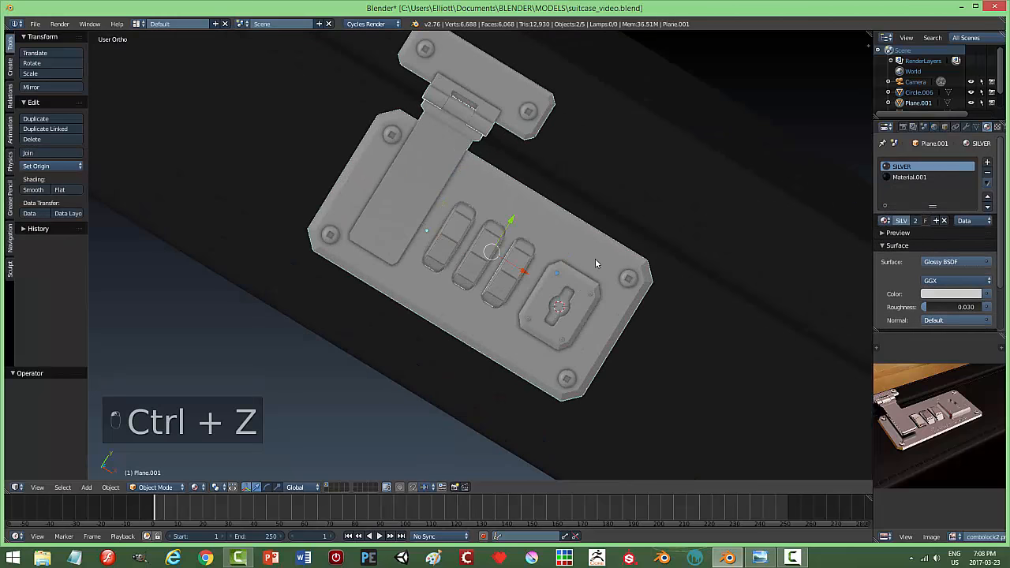
key(ctrl+j)
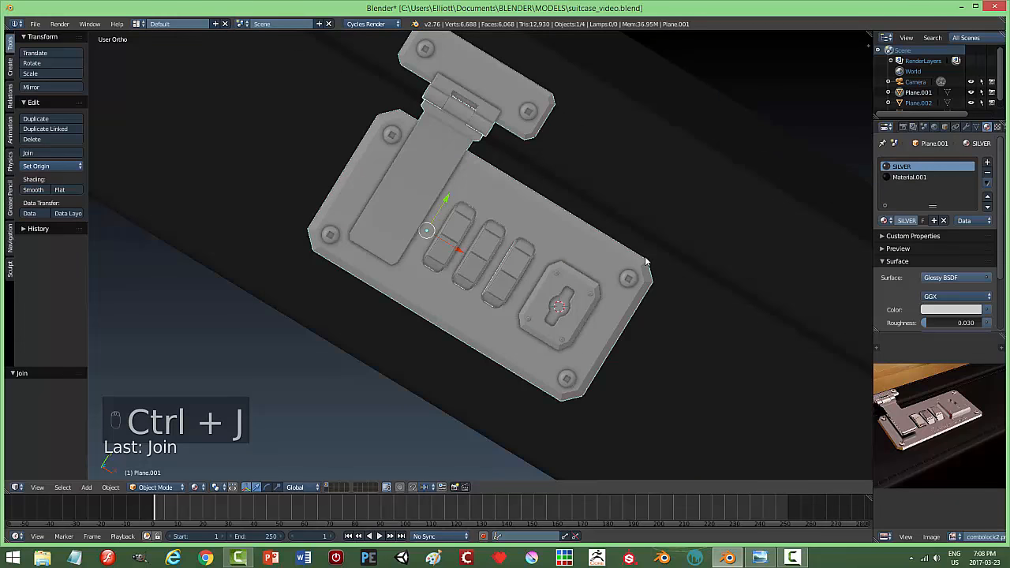
key(h)
key(h)
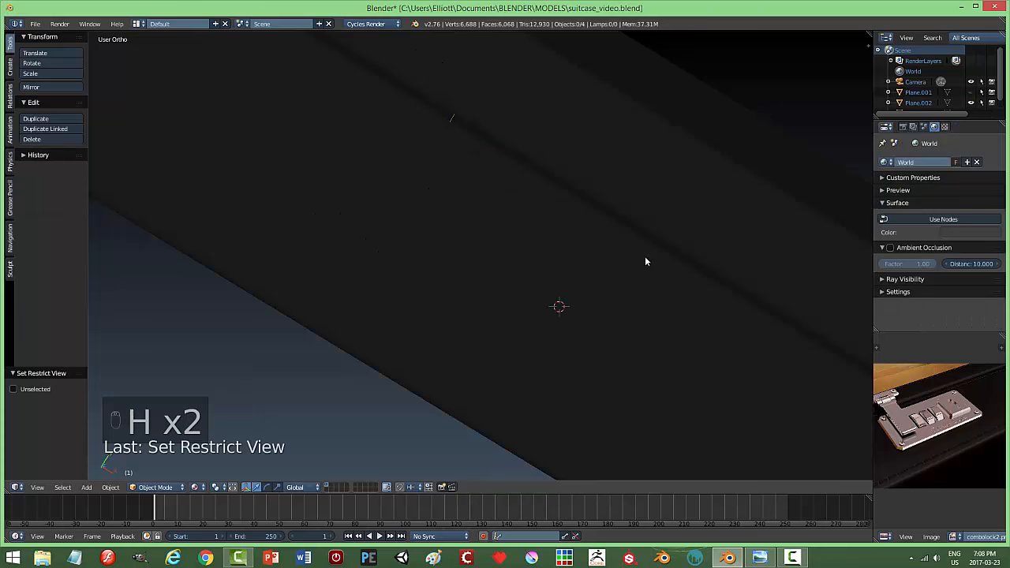
key(alt+h)
Select both suitcase halves together with the lock and scale them down to about 0.216
scroll(645, 262, down, 2)
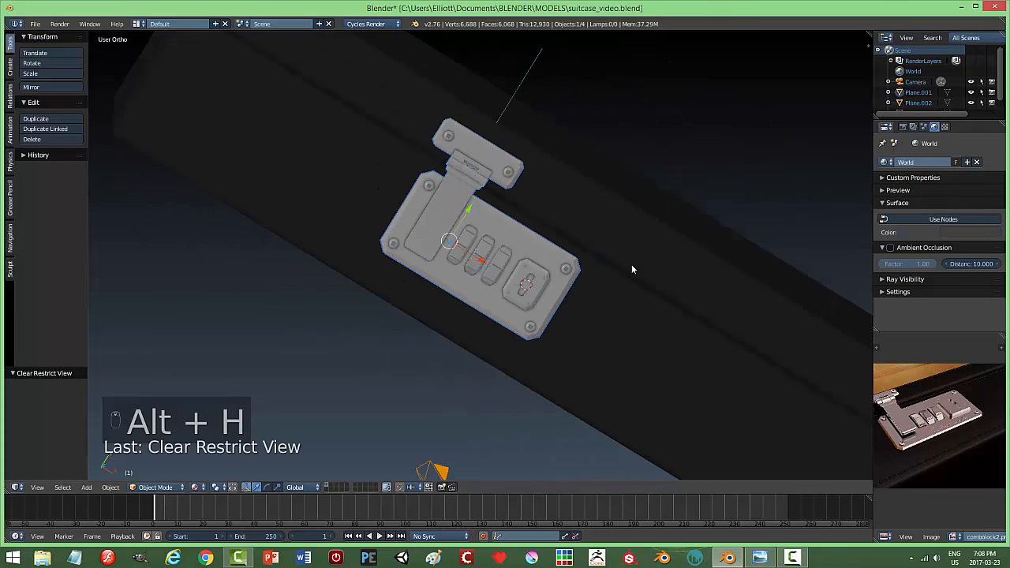
shift+right_click(614, 224)
scroll(758, 299, down, 3)
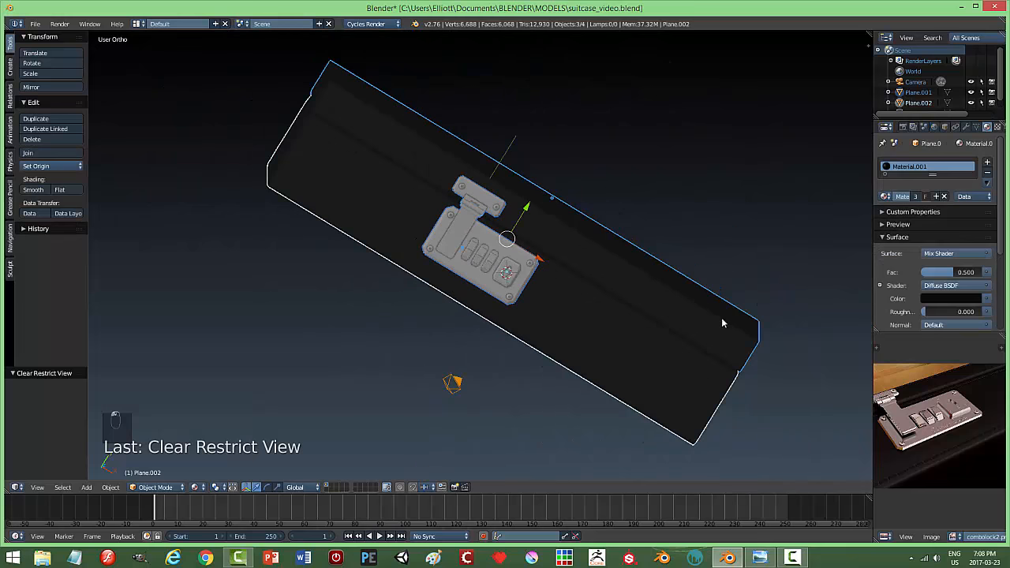
key(s)
click(630, 271)
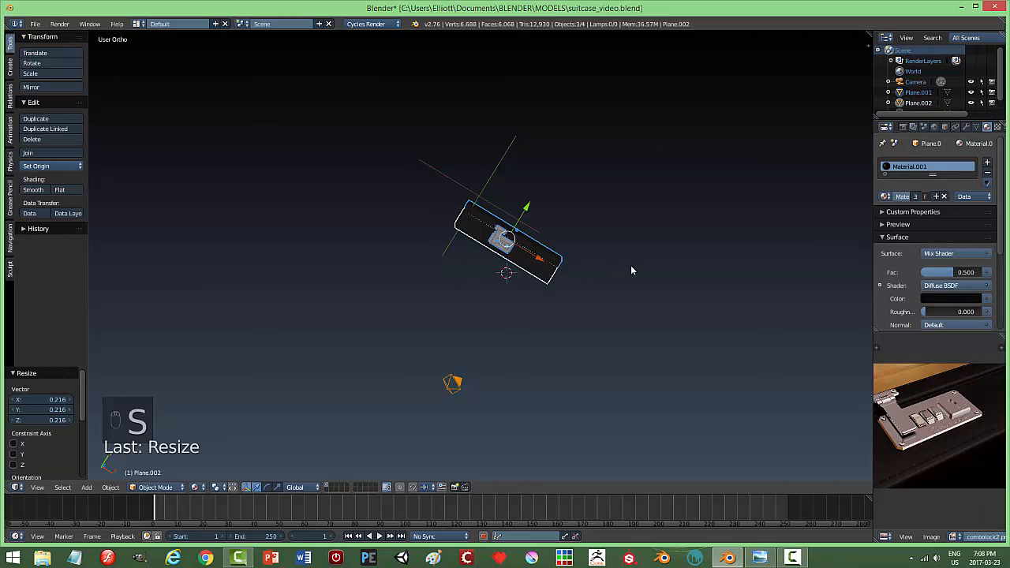
middle_drag(646, 273, 614, 334)
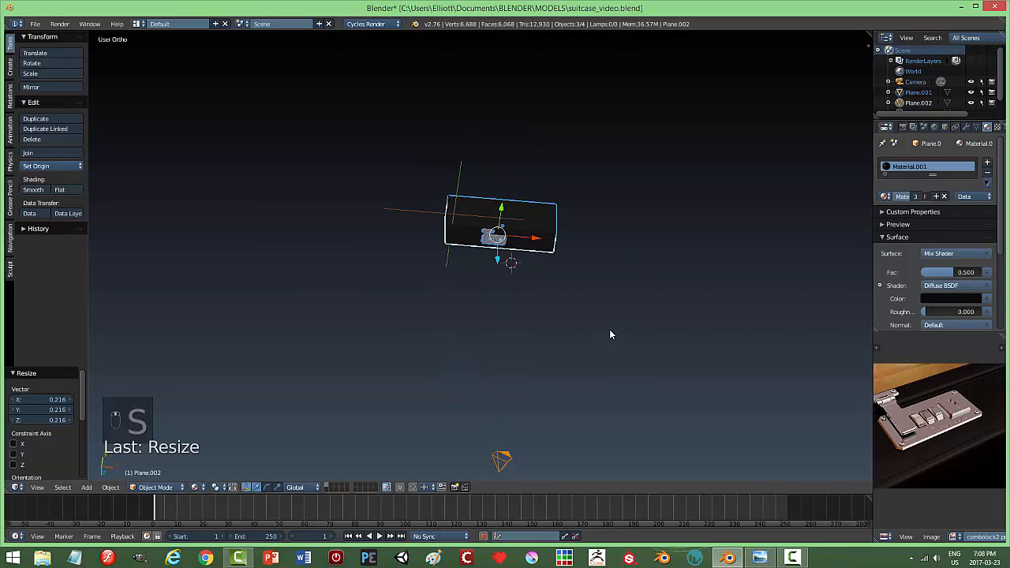
scroll(607, 316, up, 5)
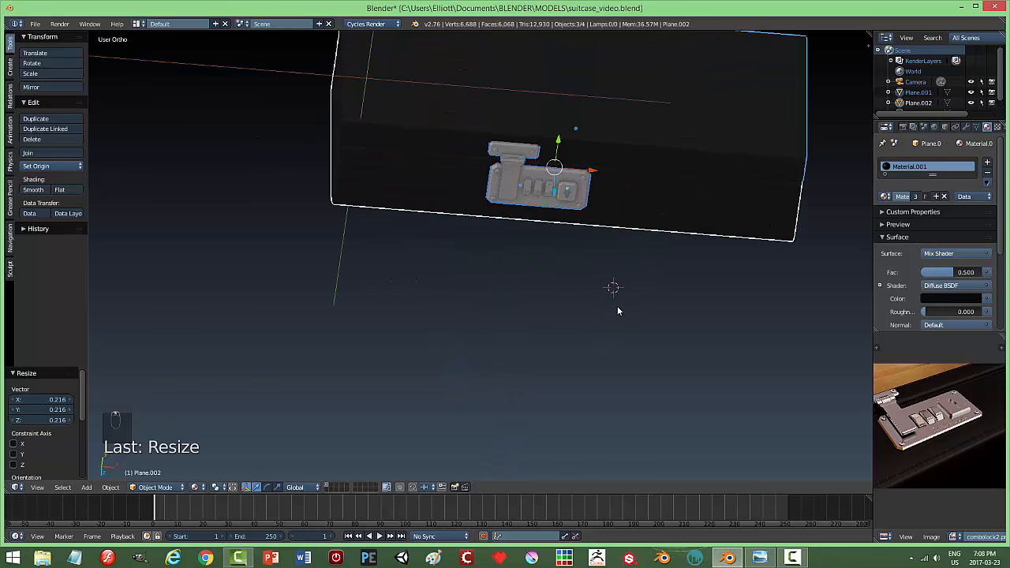
scroll(618, 311, down, 1)
key(KP_Decimal)
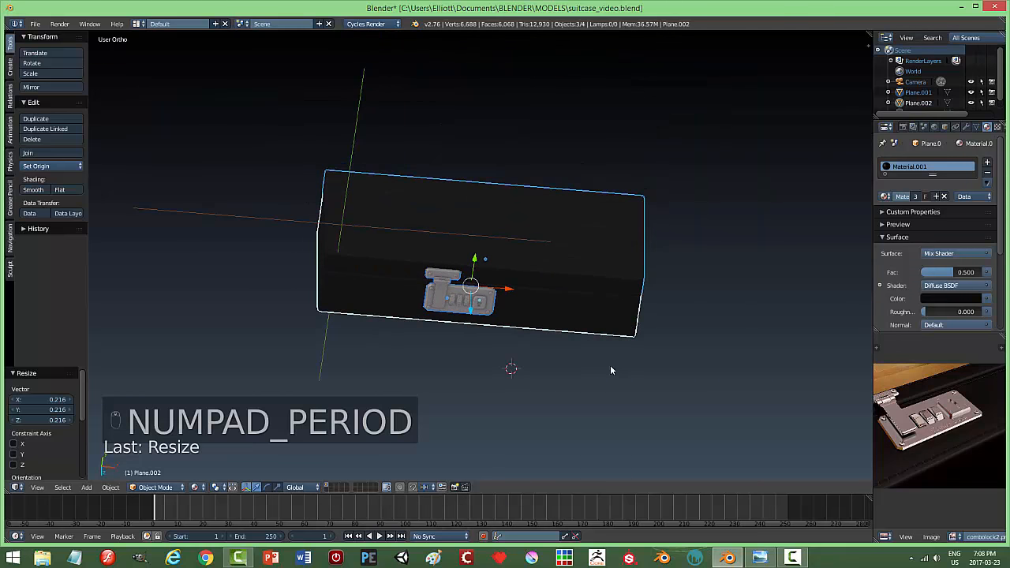
middle_drag(611, 369, 593, 349)
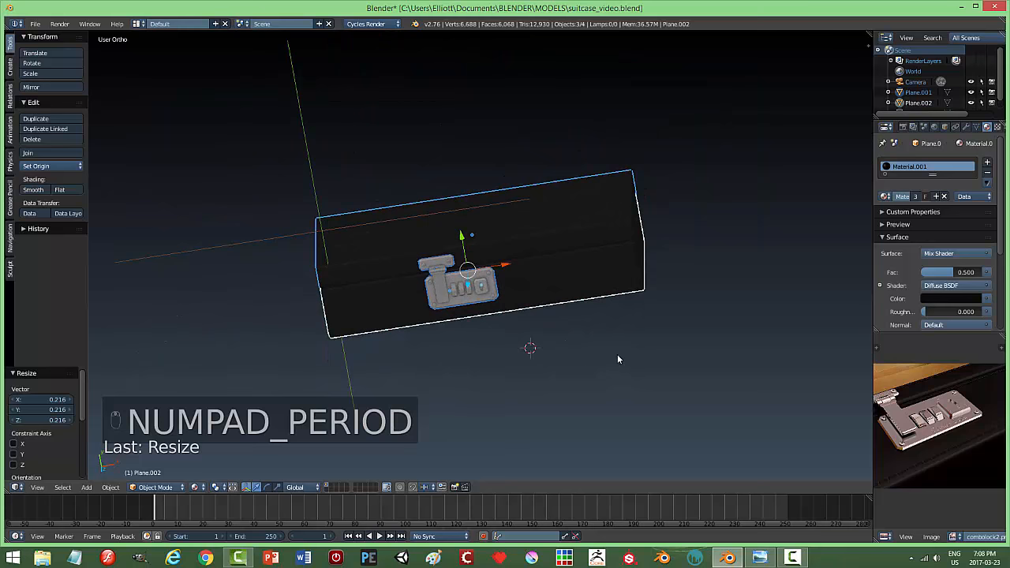
Deselect the suitcase parts and delete the camera
key(a)
key(a)
scroll(616, 358, down, 7)
right_click(538, 411)
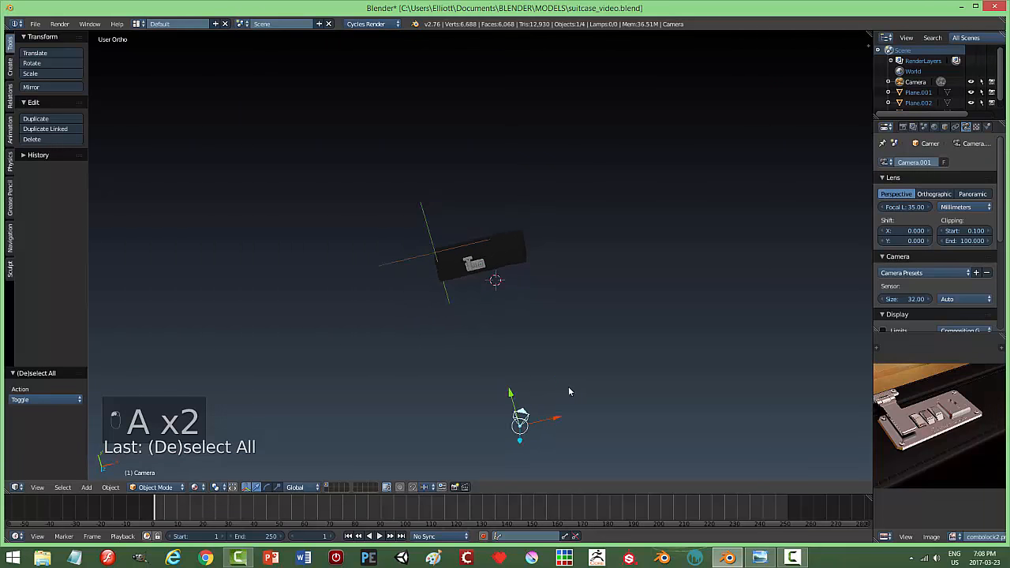
middle_drag(569, 391, 593, 366)
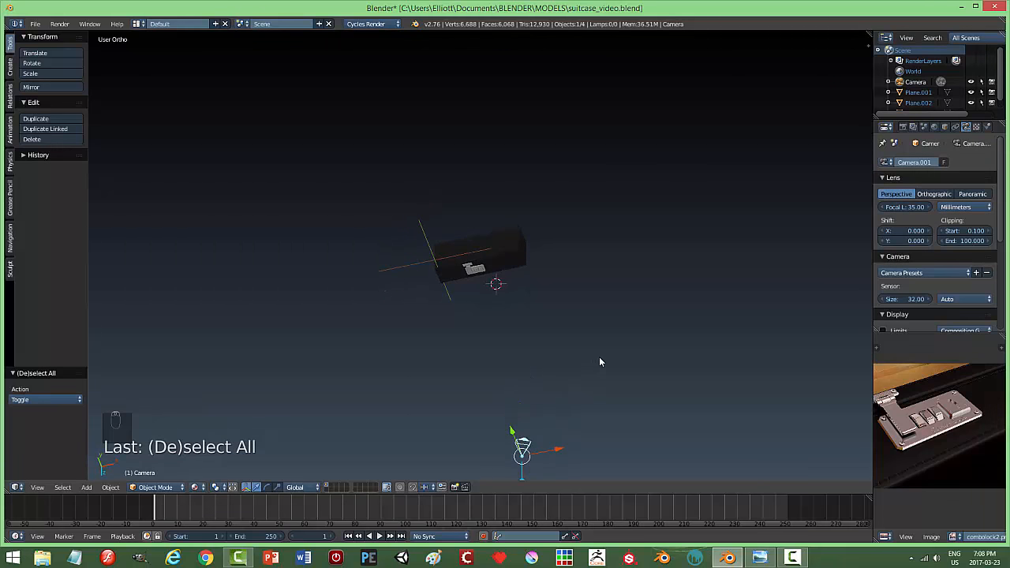
key(x)
click(602, 357)
scroll(574, 347, up, 8)
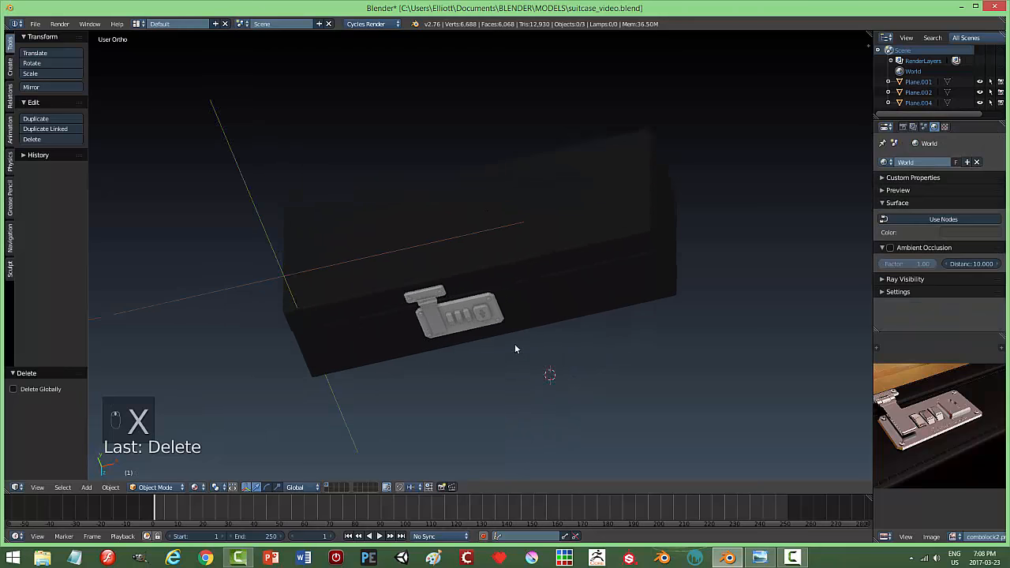
Select the lock and the upper suitcase half, and turn on the grid floor display
middle_drag(681, 354, 625, 348)
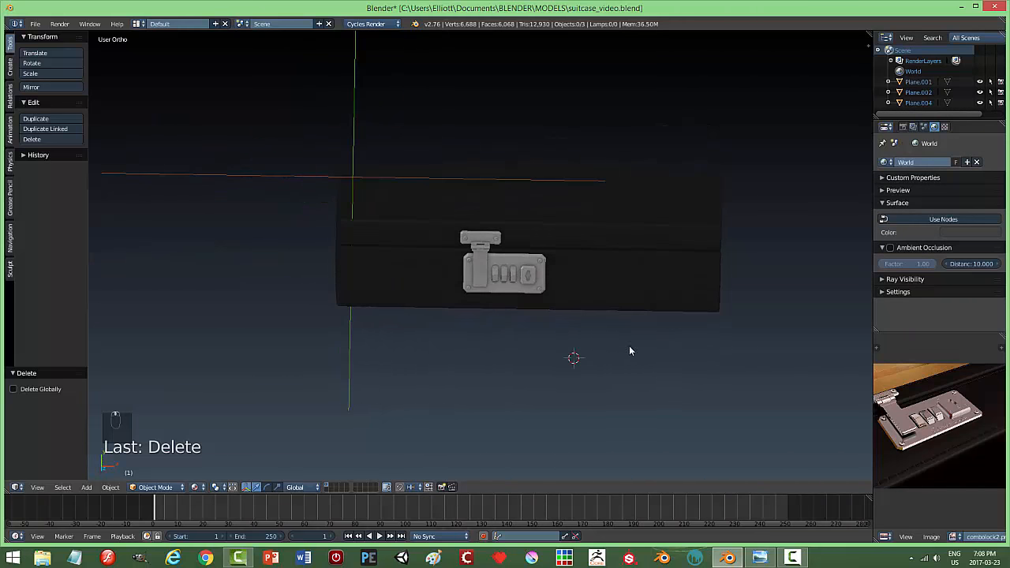
right_click(472, 246)
shift+right_click(676, 247)
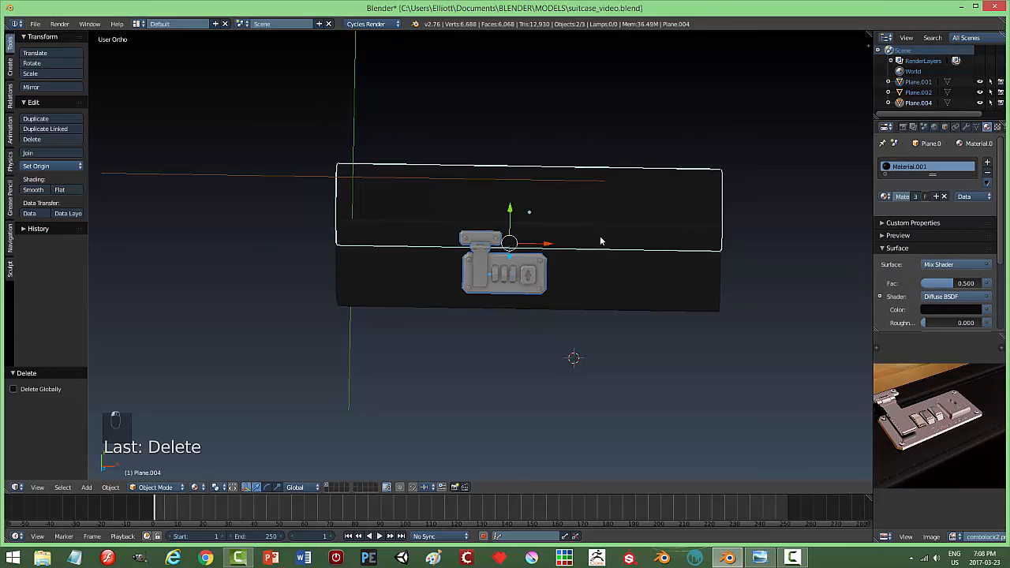
key(n)
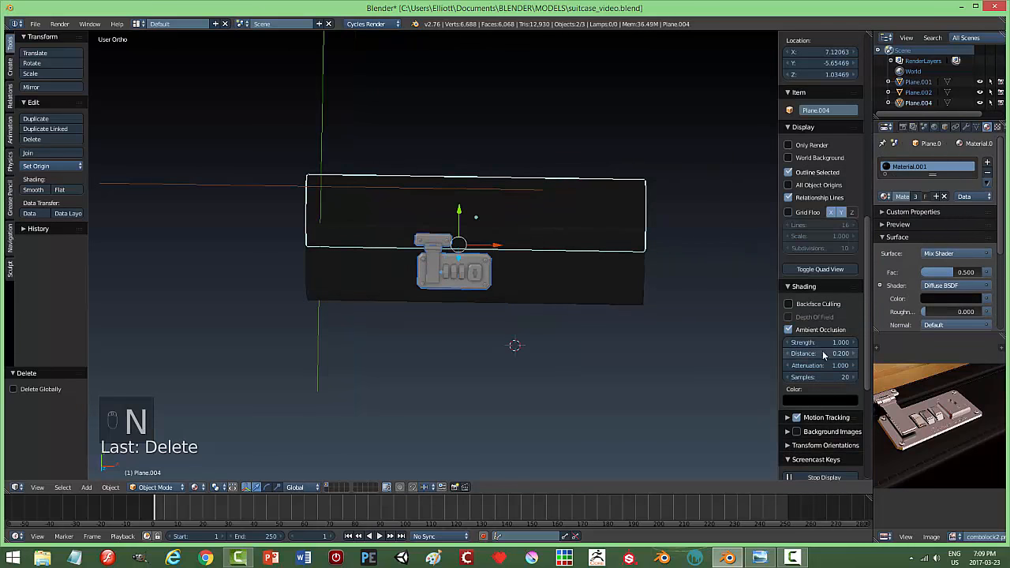
click(789, 212)
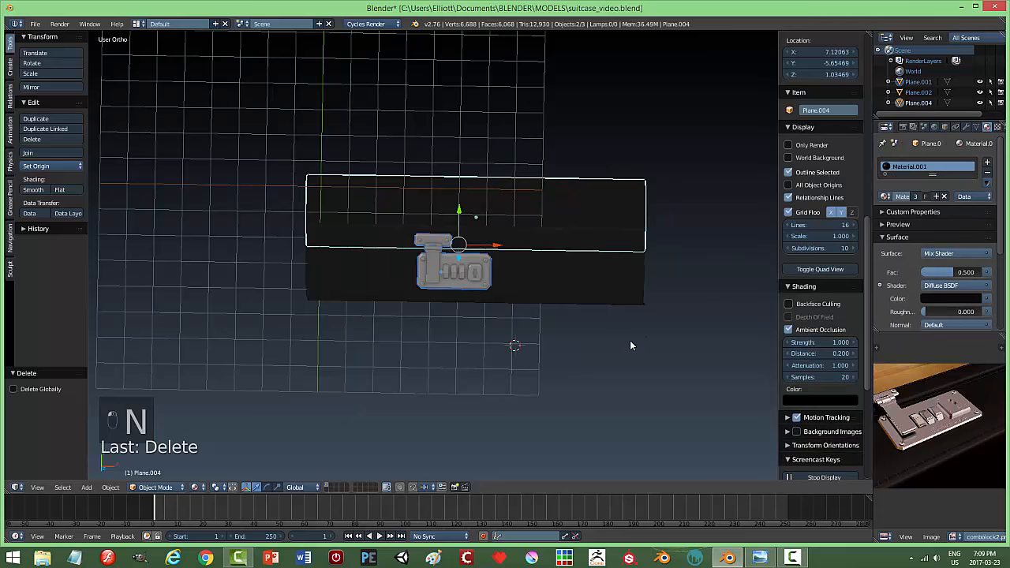
middle_drag(630, 345, 632, 377)
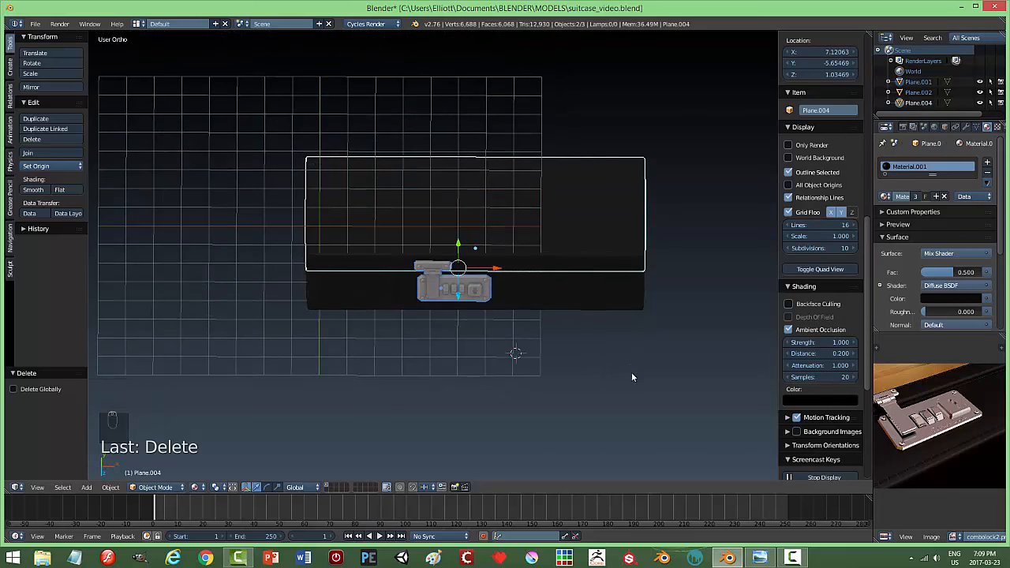
Include the lower half in the selection and move the entire suitcase about 5.6 units in the negative X direction
scroll(632, 376, down, 4)
drag(485, 261, 413, 270)
key(ctrl+z)
right_click(534, 273)
middle_drag(473, 292, 513, 345)
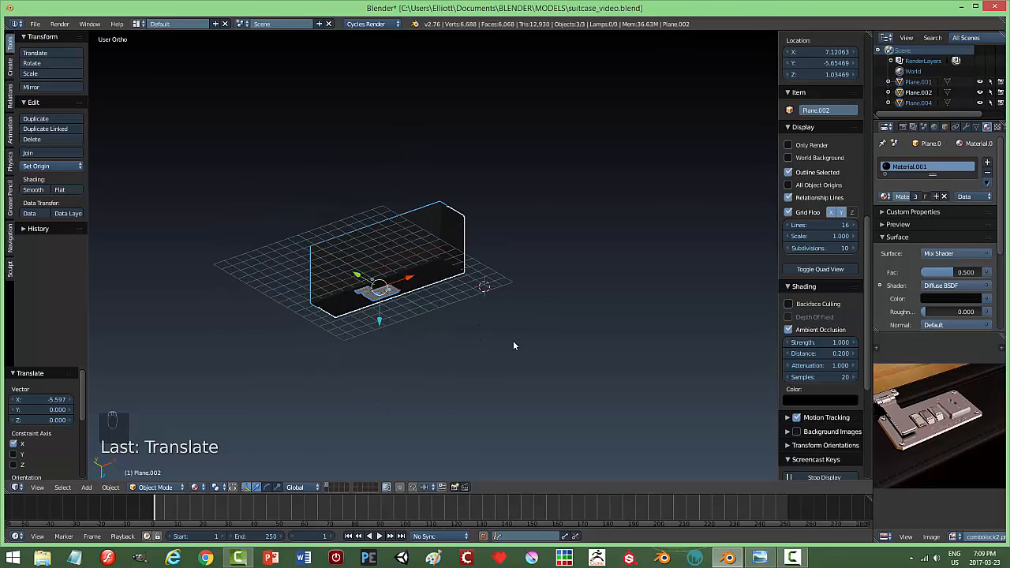
Rotate the entire suitcase -90° about the global X axis
key(r)
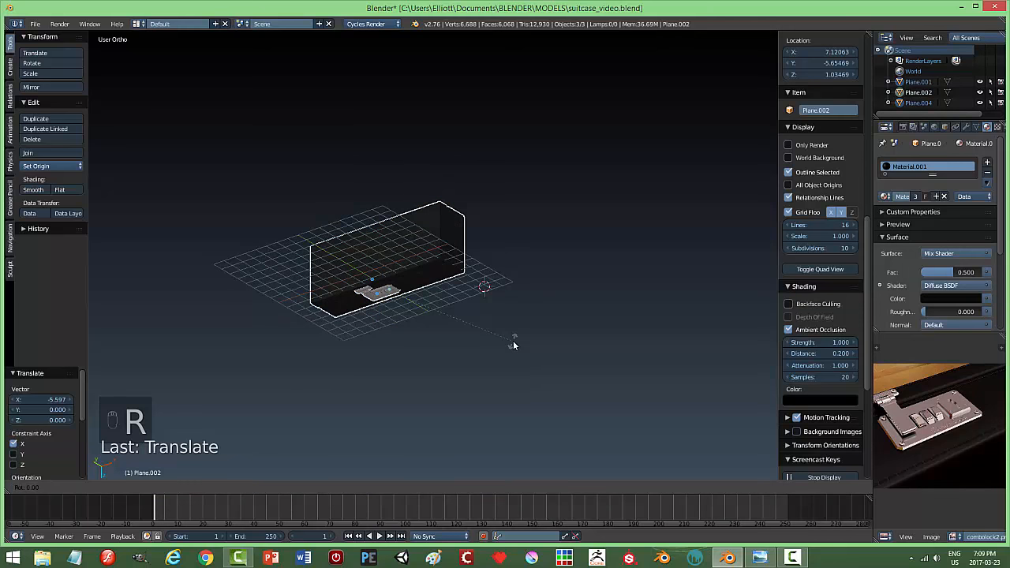
key(x)
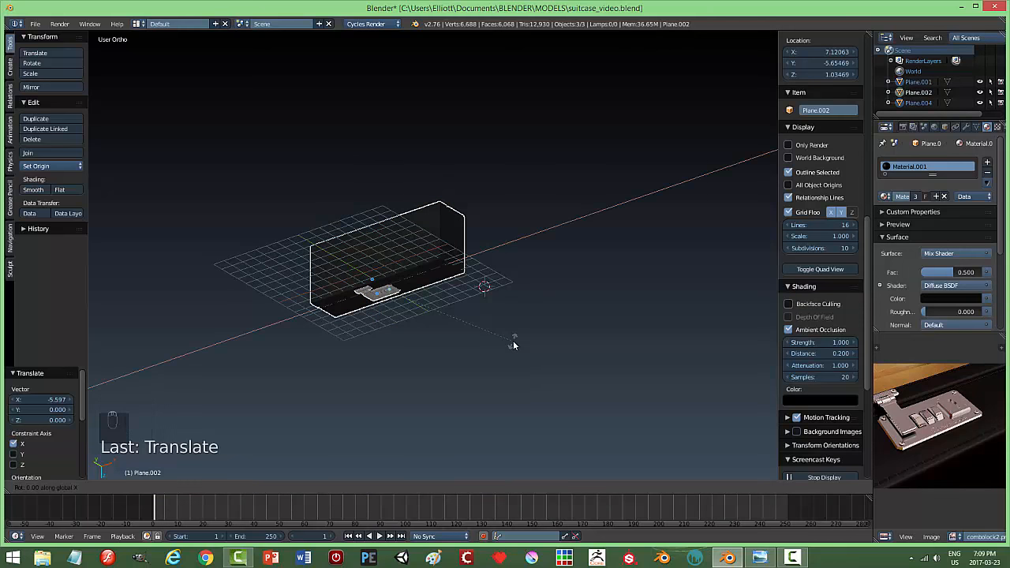
text(90)
text(-)
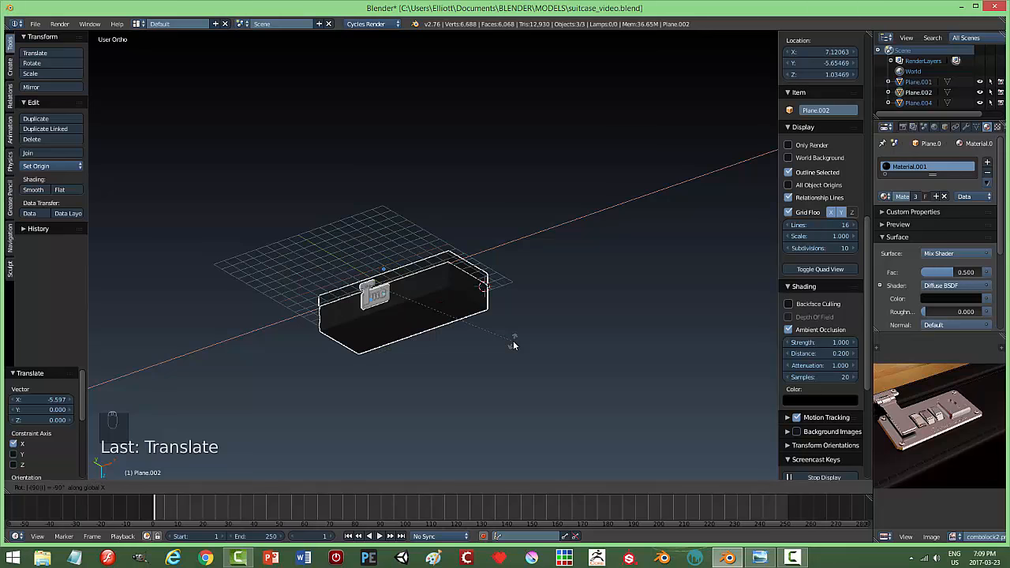
key(Return)
Move the suitcase about 2.1 units in the negative Z direction
middle_drag(532, 352, 361, 317)
drag(380, 309, 381, 281)
middle_drag(399, 289, 349, 167)
scroll(431, 314, up, 4)
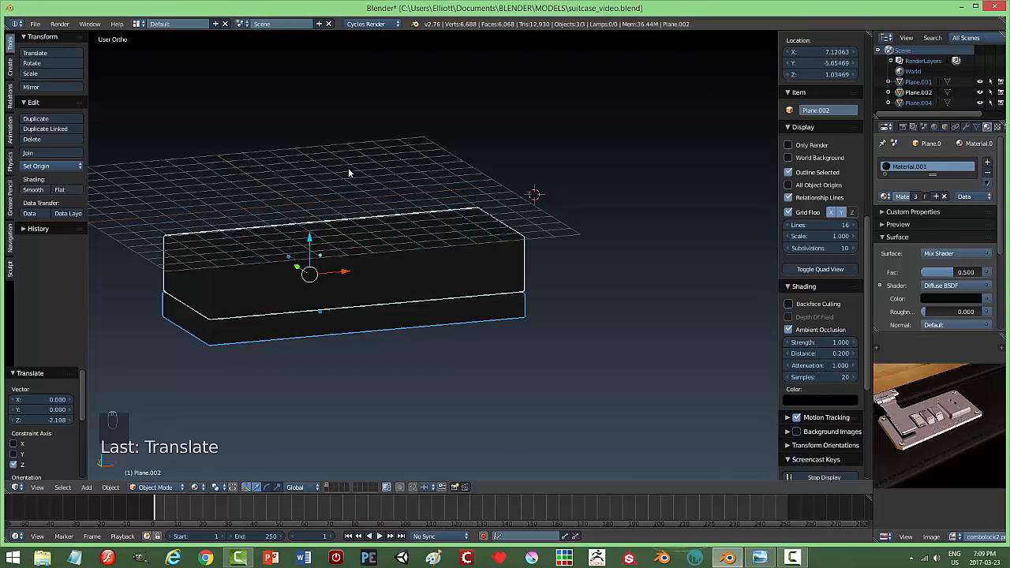
Rotate the entire suitcase 180° about the global X axis
key(r)
text(180)
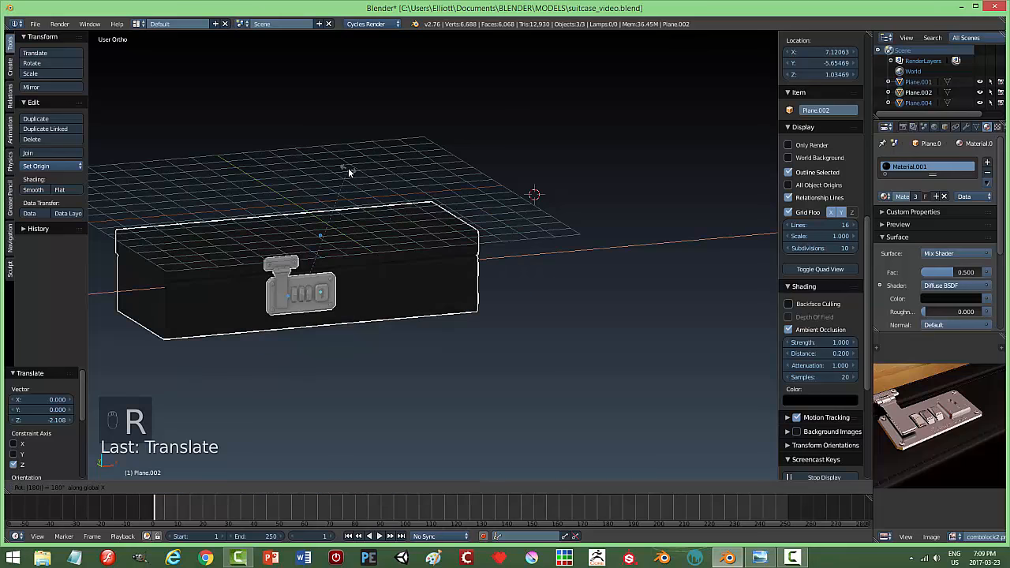
click(349, 172)
Raise the suitcase about 4.2 units along Z and scale it down to about 0.395
drag(307, 238, 319, 128)
middle_drag(535, 194, 593, 196)
key(s)
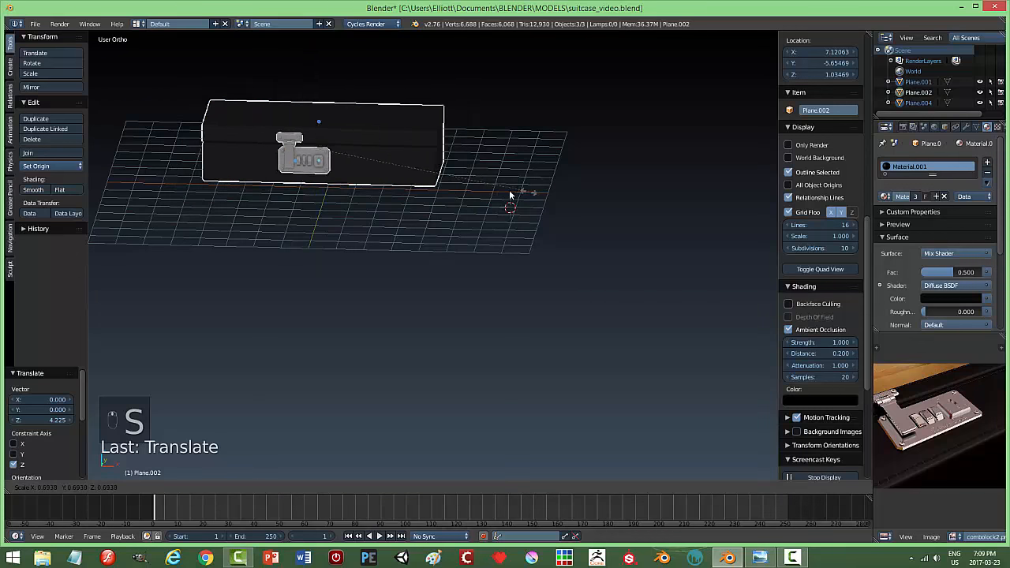
click(433, 186)
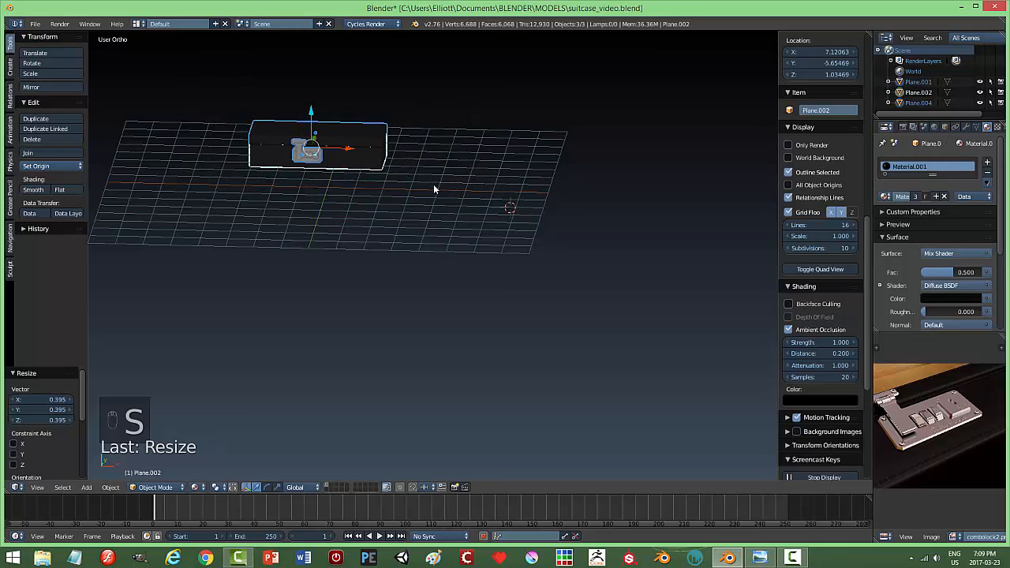
Lower the suitcase onto the grid floor and shift it about 1.17 units along Y
key(KP_Decimal)
mouse_move(514, 262)
middle_down()
mouse_move(609, 261)
mouse_move(524, 285)
mouse_move(508, 260)
mouse_move(503, 269)
mouse_move(524, 262)
middle_up()
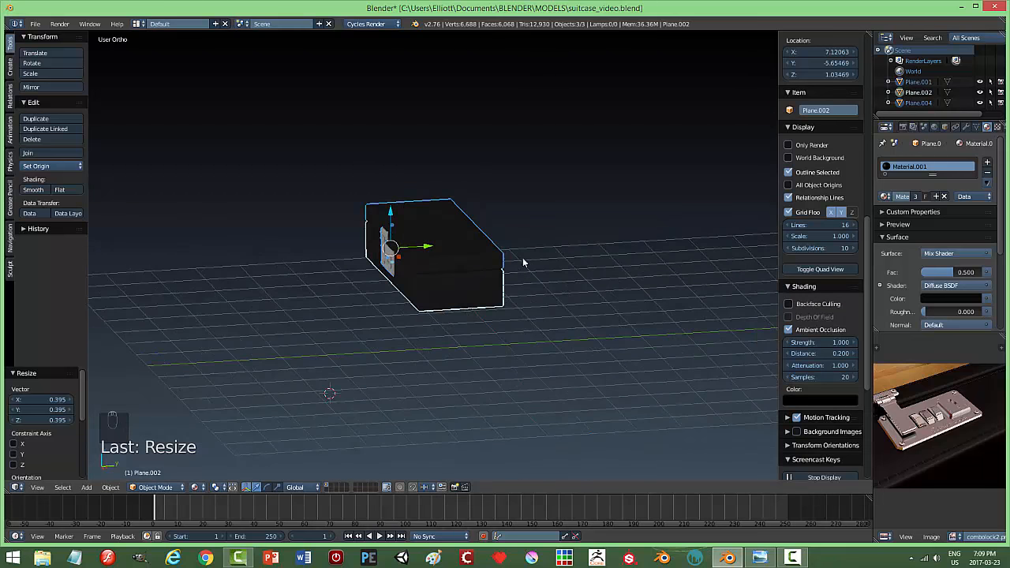
drag(399, 221, 424, 316)
mouse_move(424, 317)
middle_down()
mouse_move(451, 305)
mouse_move(431, 304)
middle_up()
drag(428, 302, 467, 322)
middle_drag(466, 318, 552, 324)
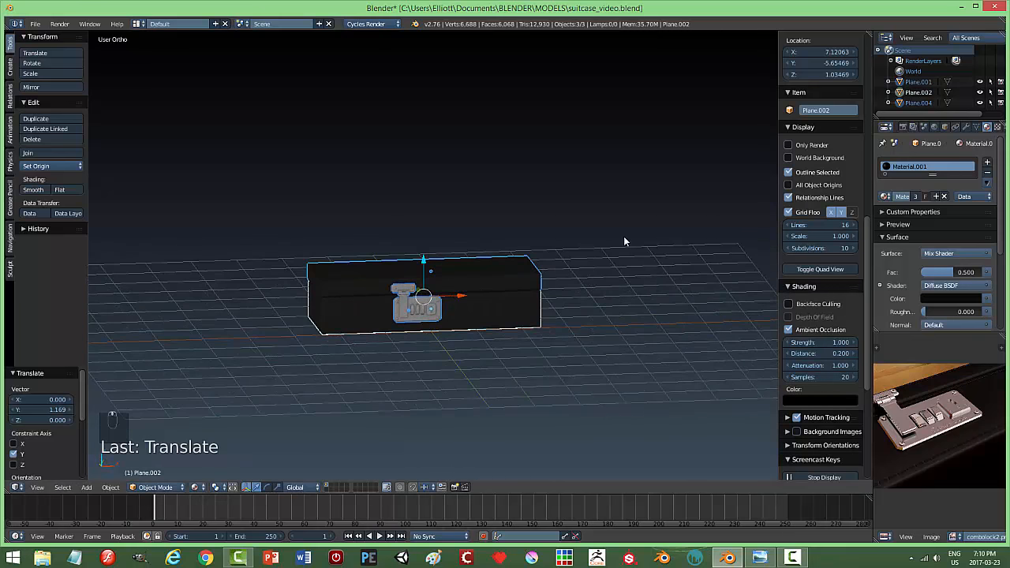
Add a camera, set its Z rotation to 0° and lock the camera to the view
key(shift+a)
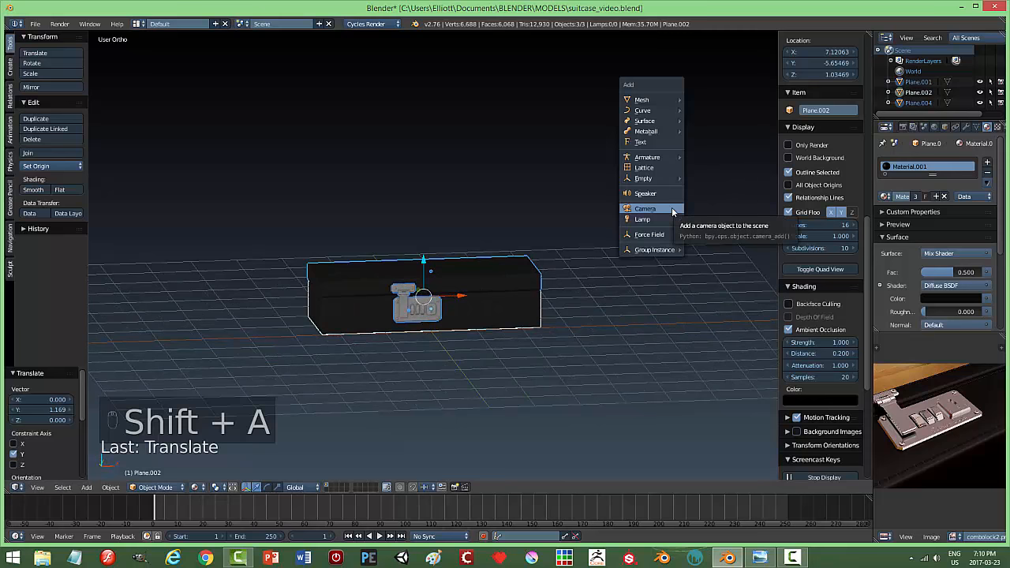
click(672, 208)
scroll(635, 289, down, 3)
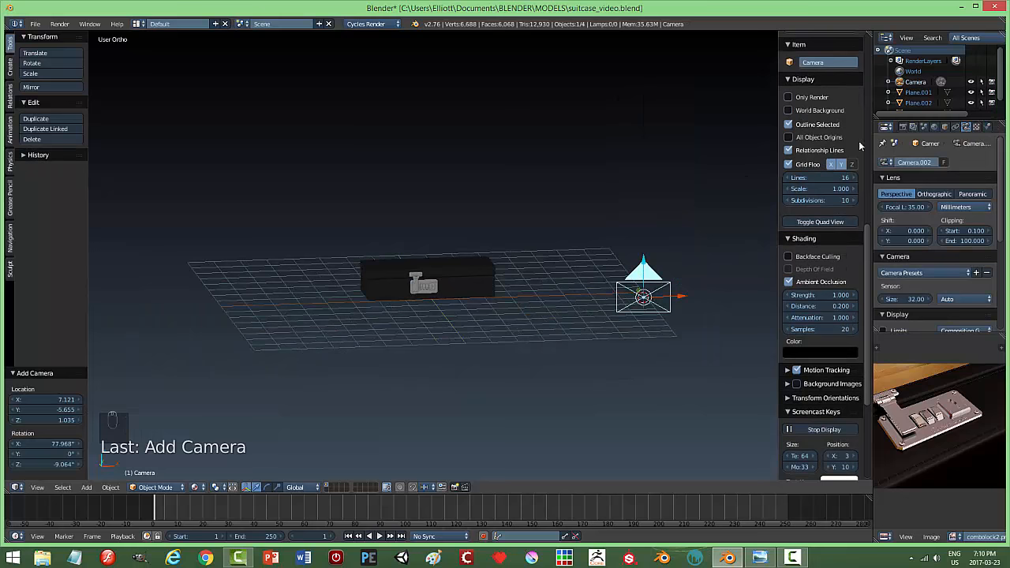
scroll(849, 130, up, 10)
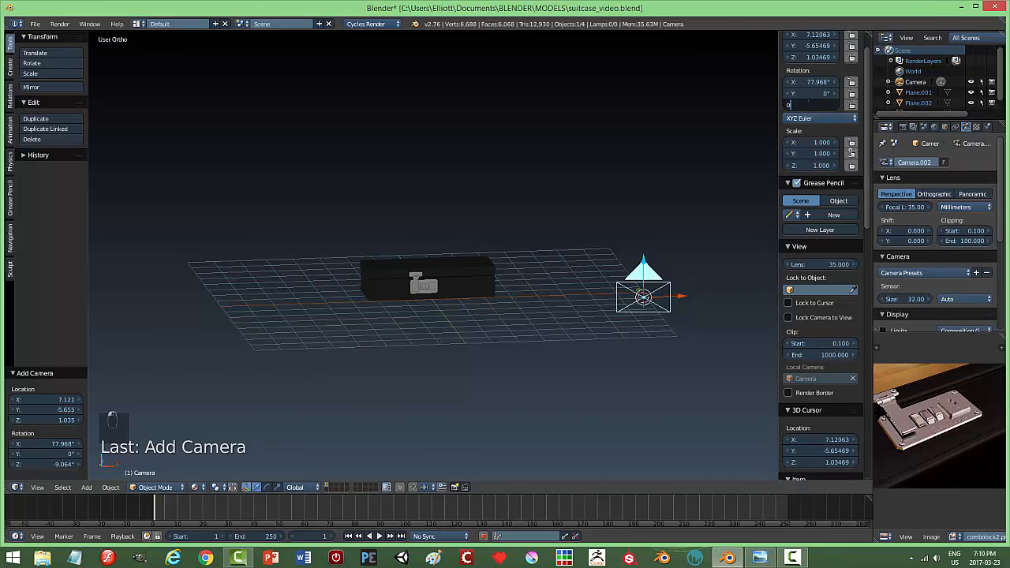
key(Return)
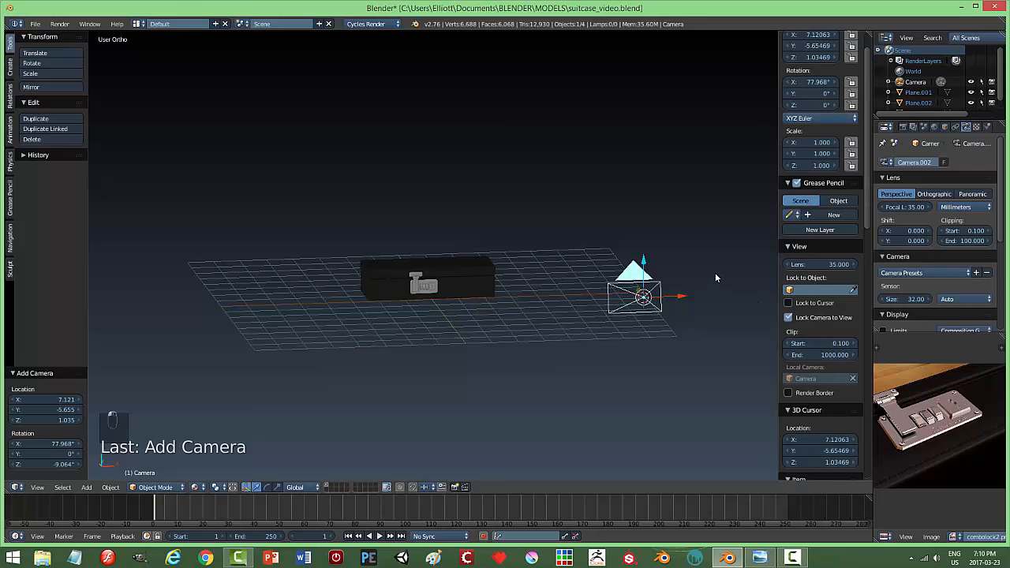
Look through the camera and reposition it to frame the whole suitcase from an angle
key(n)
key(KP_0)
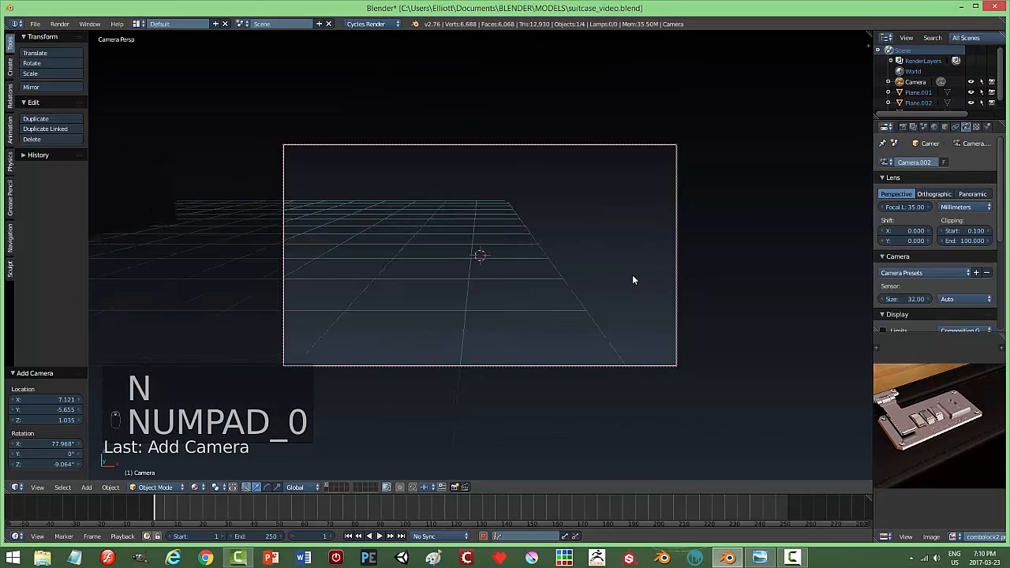
shift+middle_drag(452, 260, 92, 310)
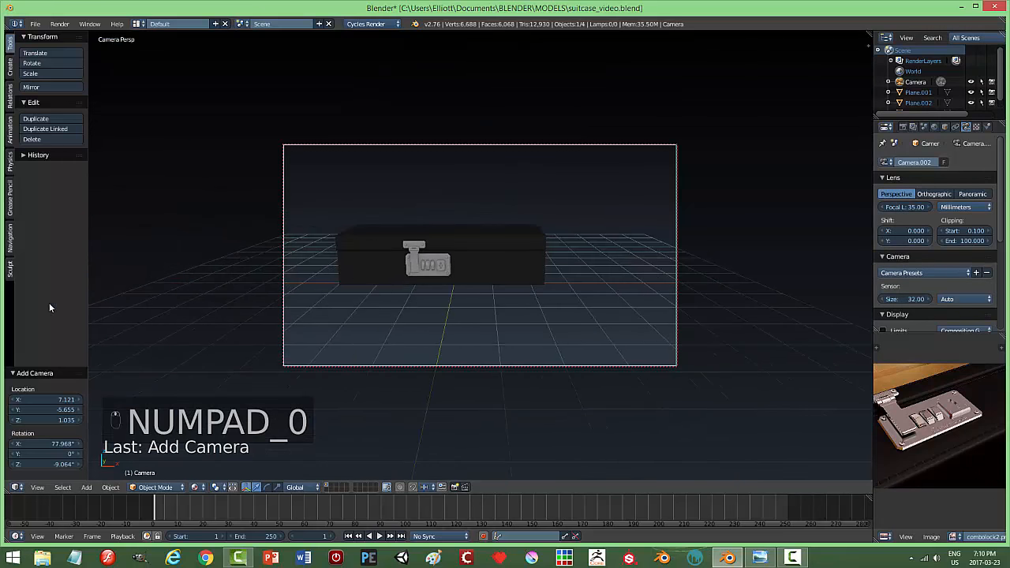
shift+middle_drag(418, 258, 486, 319)
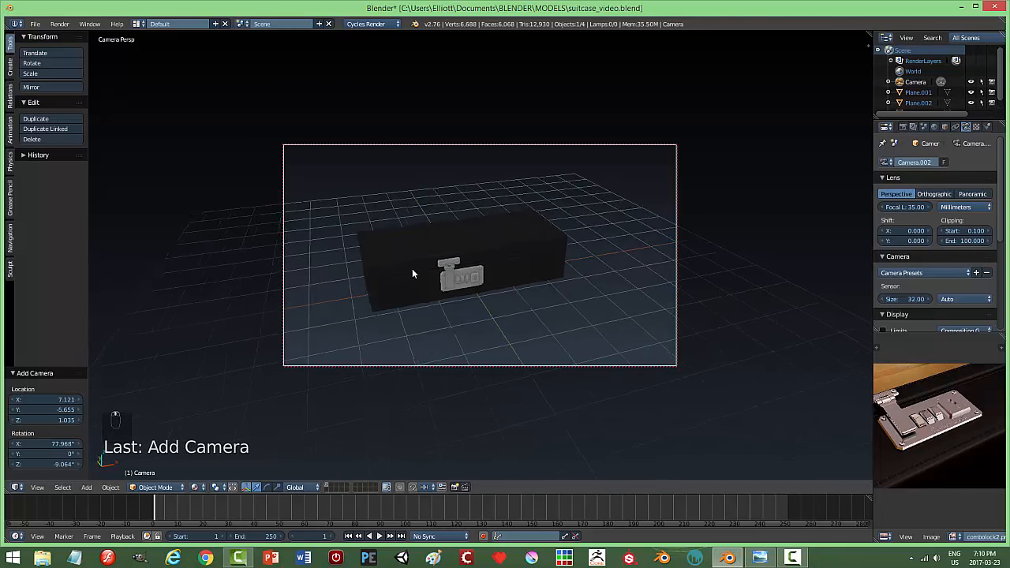
Bring the camera in for an angled close-up of the combination lock and save the file
key(Home)
scroll(490, 311, up, 7)
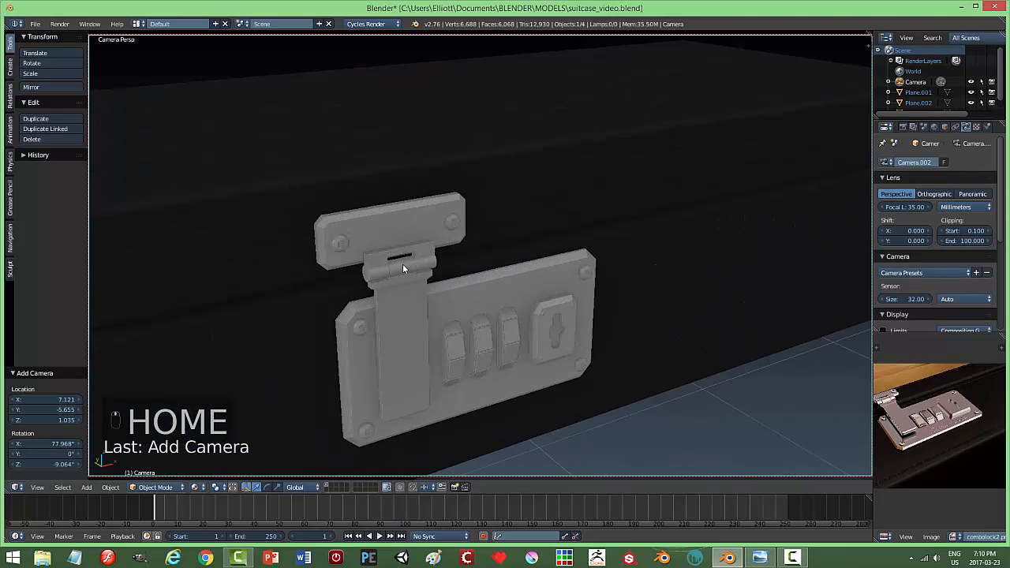
scroll(408, 269, down, 2)
scroll(407, 268, down, 1)
scroll(418, 310, down, 1)
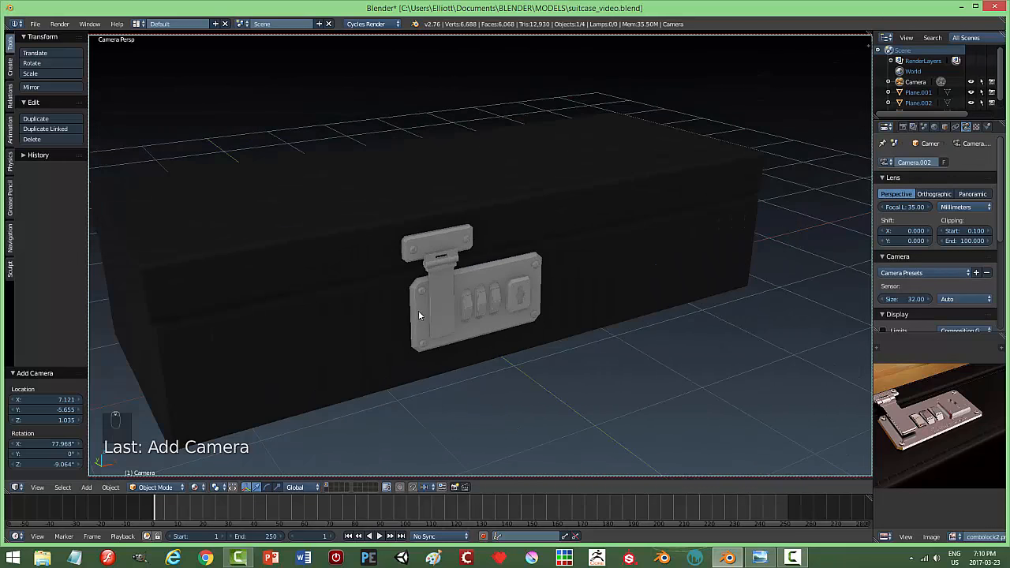
shift+middle_drag(418, 310, 538, 313)
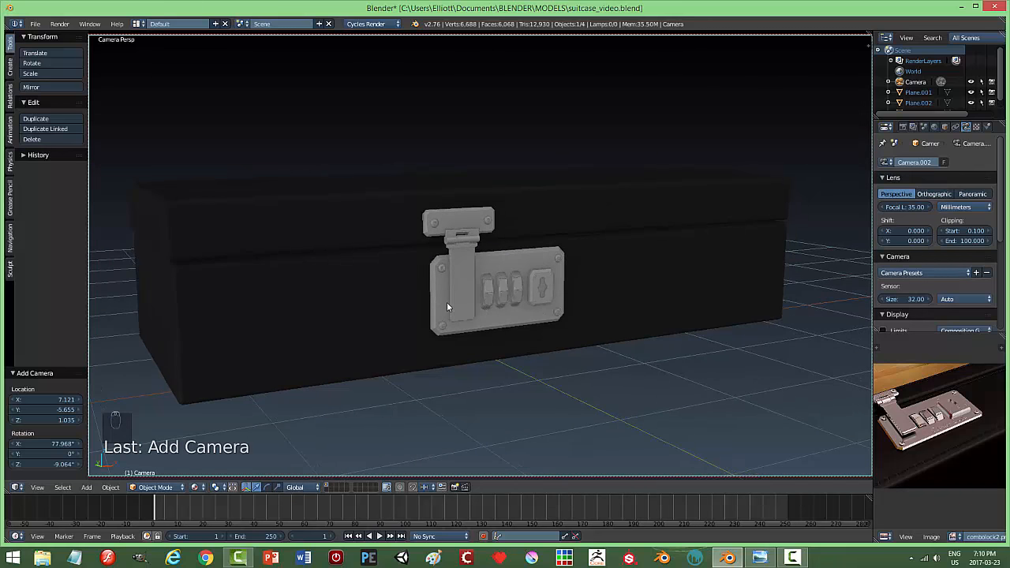
scroll(508, 307, up, 3)
middle_drag(492, 307, 477, 300)
key(ctrl+s)
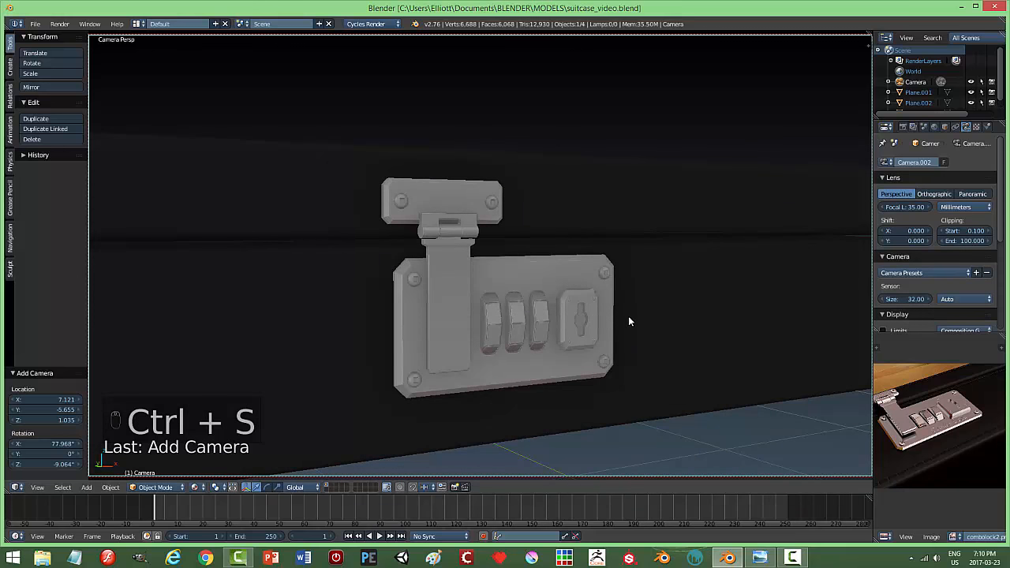
Add an area lamp, raise it above the suitcase and move it about -4.35 units along X
key(shift+a)
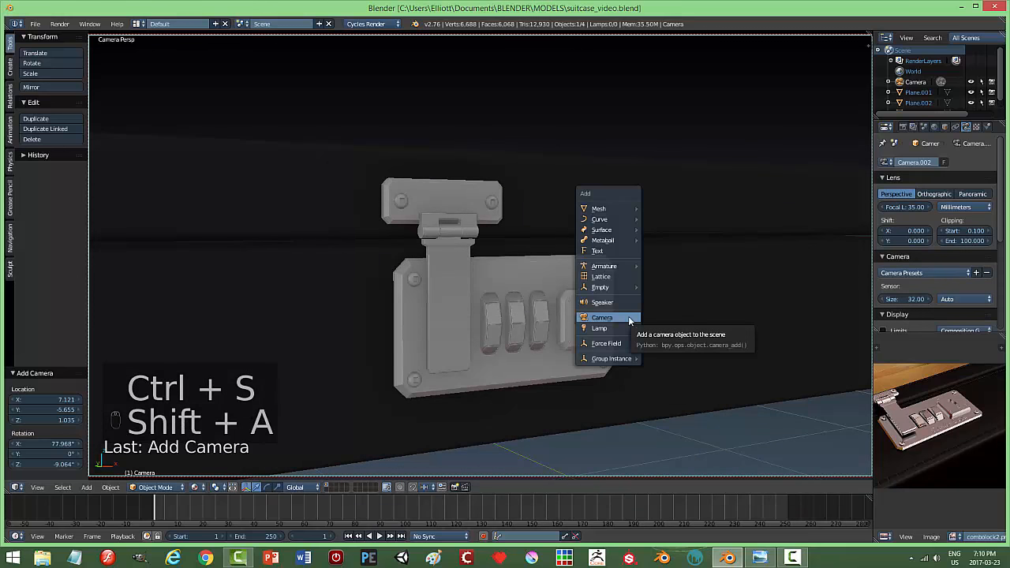
mouse_move(620, 327)
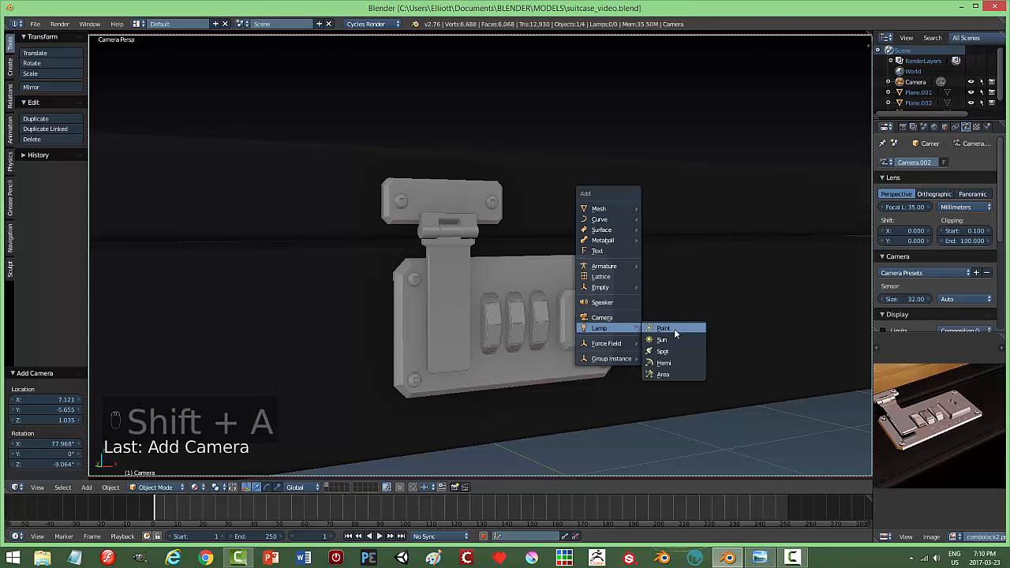
click(674, 372)
key(KP_0)
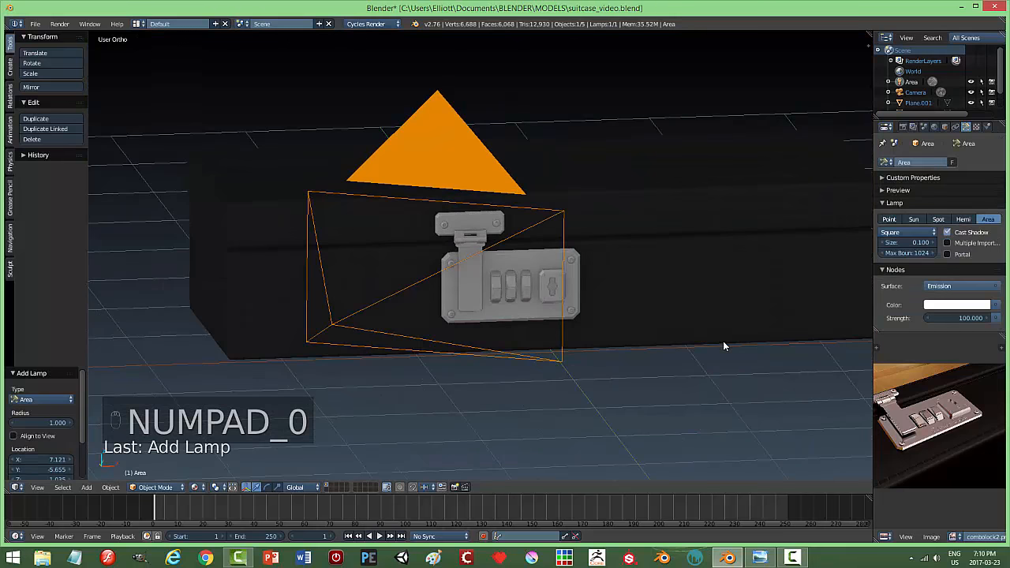
scroll(723, 340, down, 5)
middle_drag(716, 342, 532, 367)
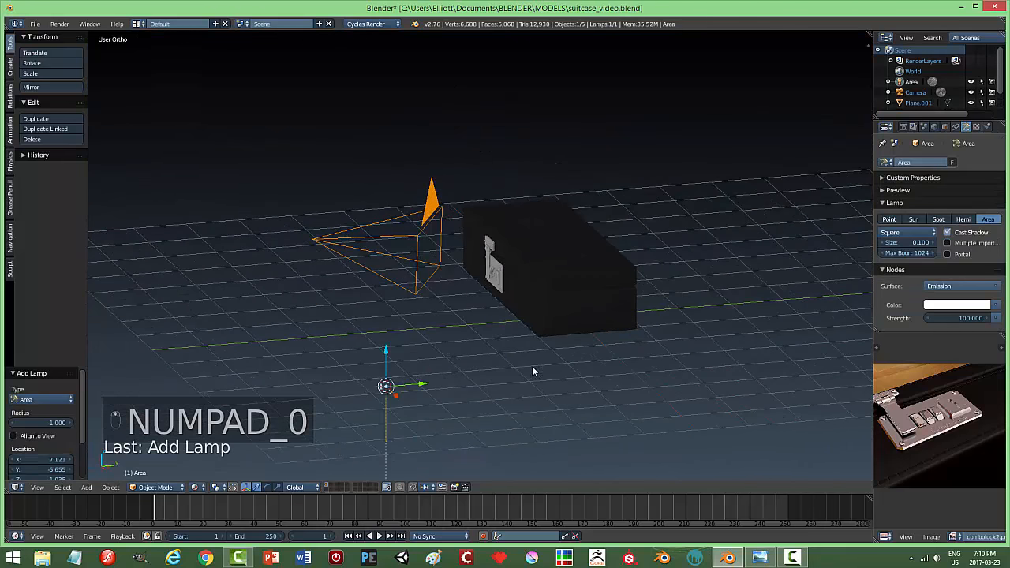
drag(386, 355, 409, 190)
middle_drag(416, 227, 760, 235)
drag(813, 232, 602, 228)
middle_drag(603, 228, 631, 251)
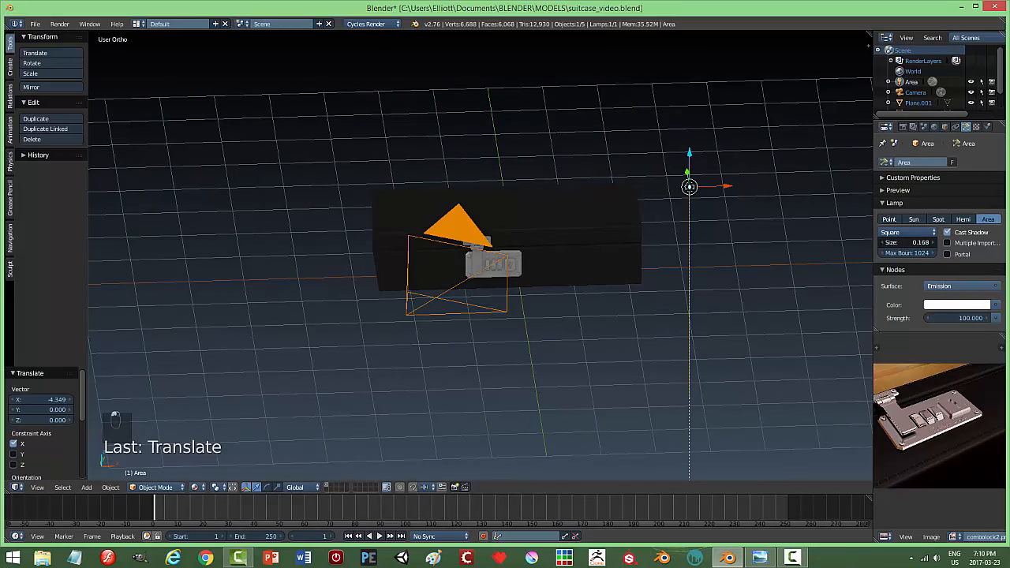
Enlarge the area lamp to a size of about 5.4 and move it about 3.6 units along Y
drag(908, 242, 950, 242)
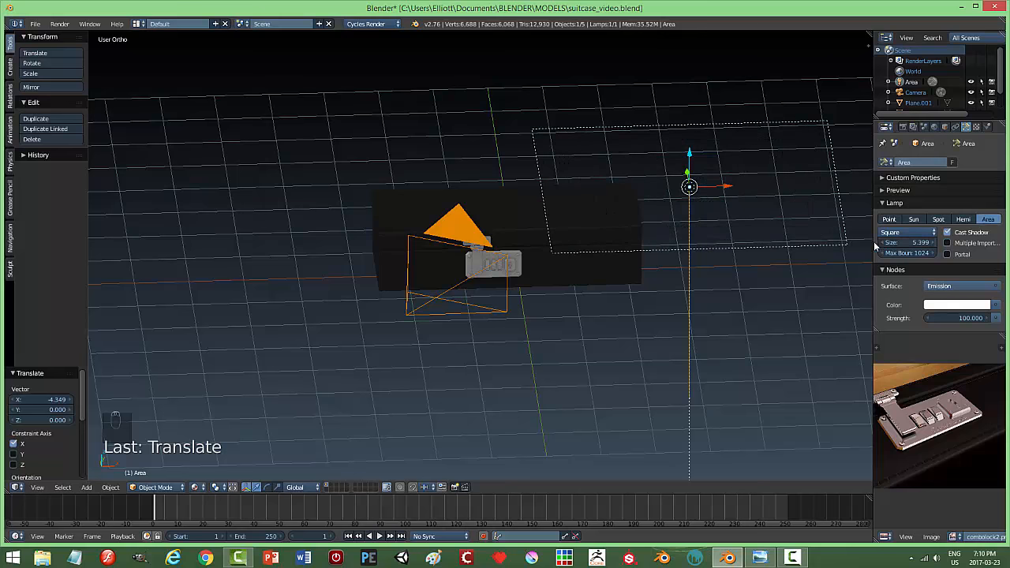
middle_drag(686, 296, 770, 90)
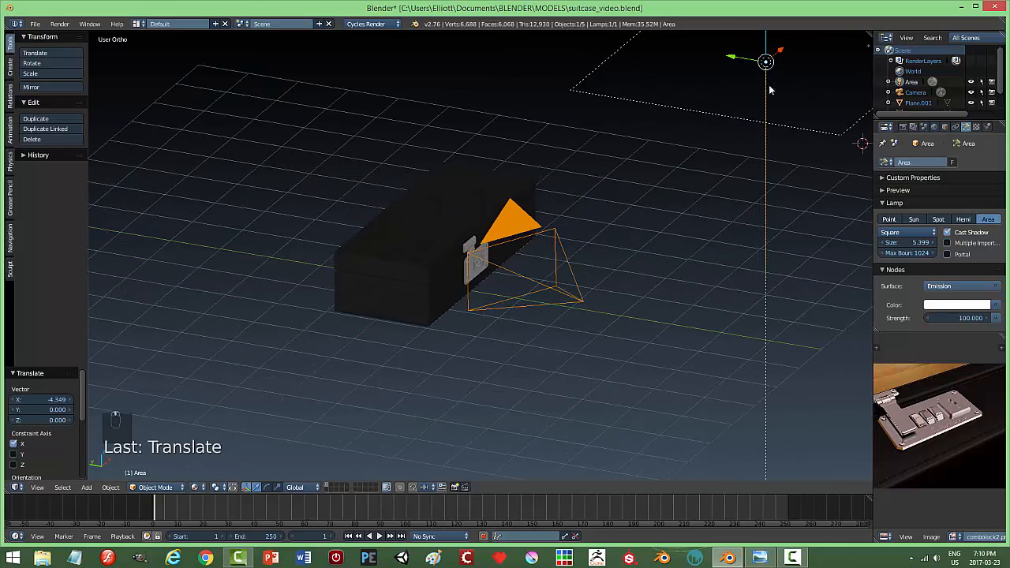
drag(721, 57, 548, 61)
middle_drag(548, 61, 724, 192)
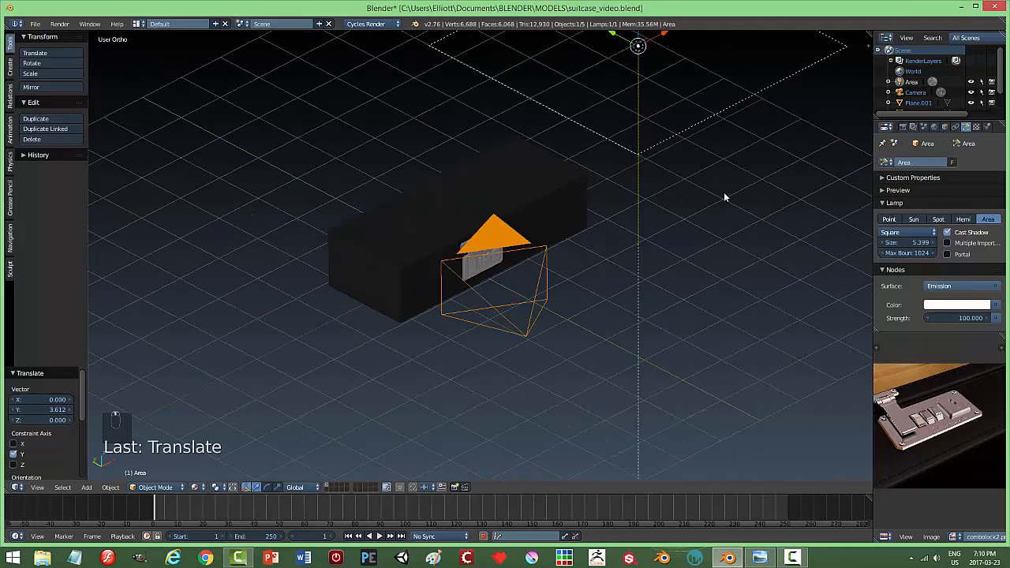
Tilt the area lamp about the global X axis, then shift it about -1.8 units along X and -1.2 along Y
key(r)
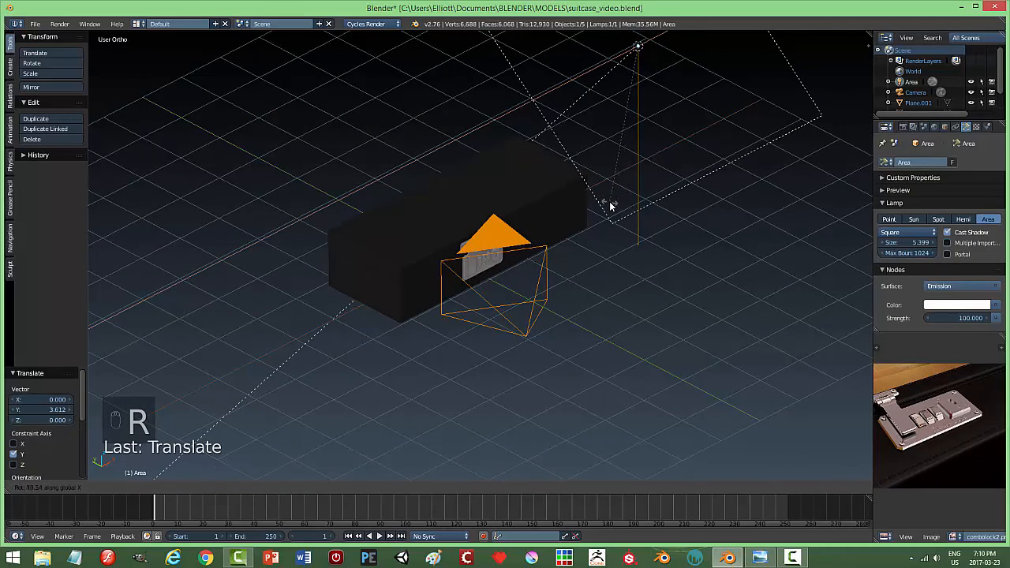
click(609, 201)
middle_drag(699, 161, 655, 180)
drag(716, 128, 573, 180)
middle_drag(574, 179, 562, 124)
drag(544, 77, 577, 126)
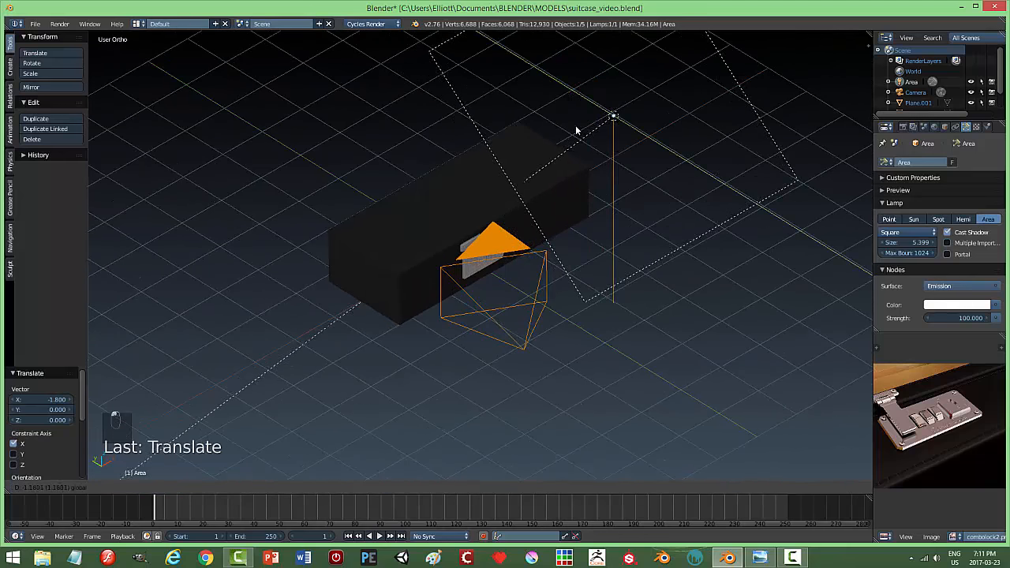
Enable multiple importance sampling for the area lamp and set its emission strength to 500
middle_drag(731, 202, 951, 247)
click(948, 244)
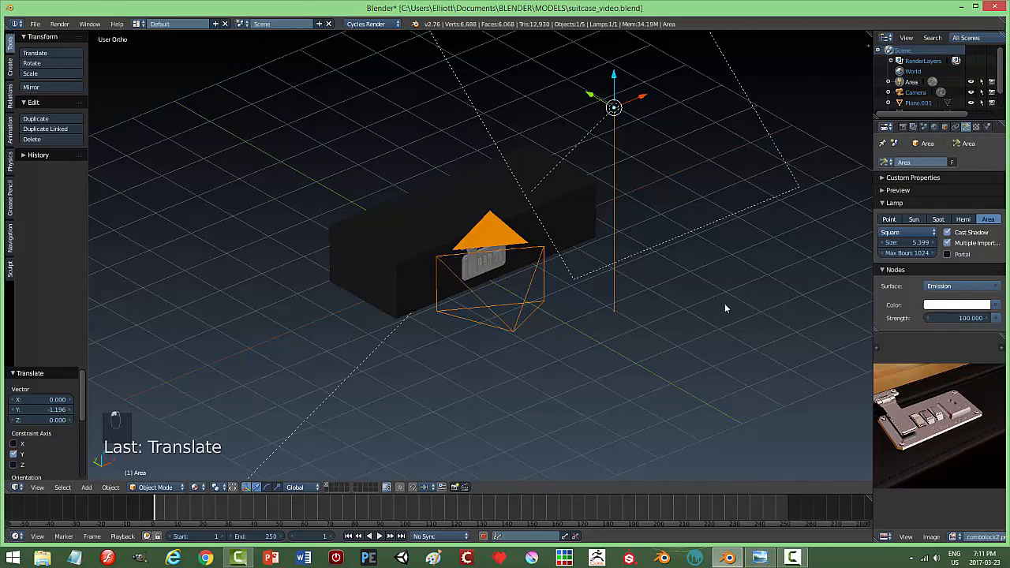
text(5)
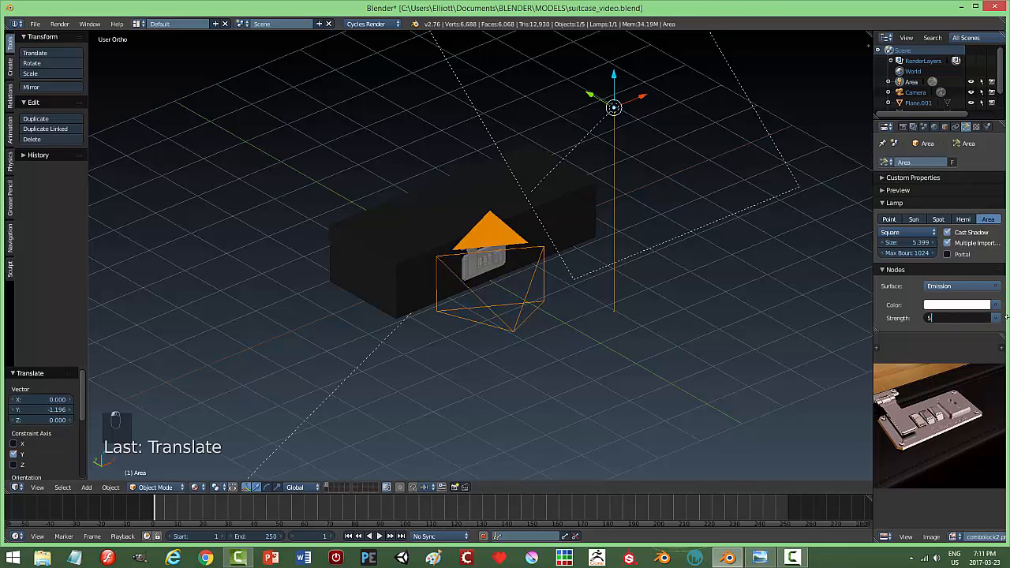
text(00)
key(Return)
Preview the lit suitcase lock in rendered shading through the camera
middle_drag(681, 310, 648, 302)
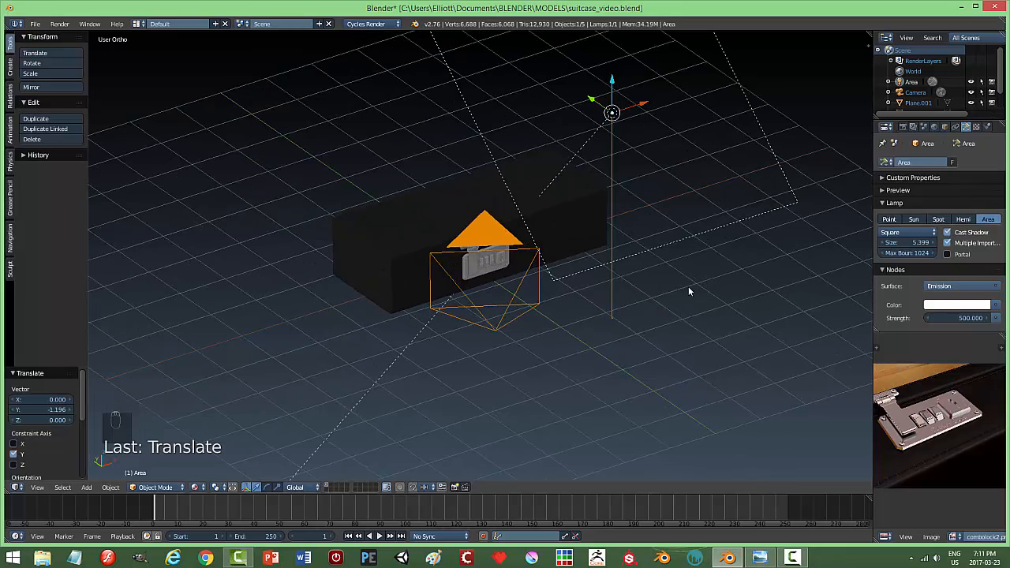
key(KP_0)
key(shift+z)
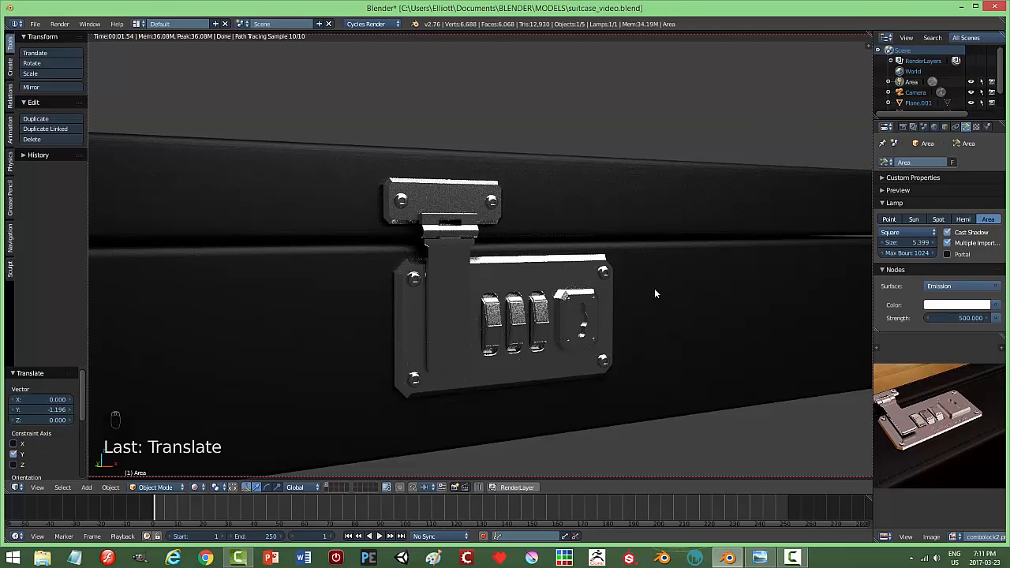
Leave the rendered preview and re-angle the camera to view the lock from slightly lower
key(shift+z)
middle_drag(629, 290, 597, 293)
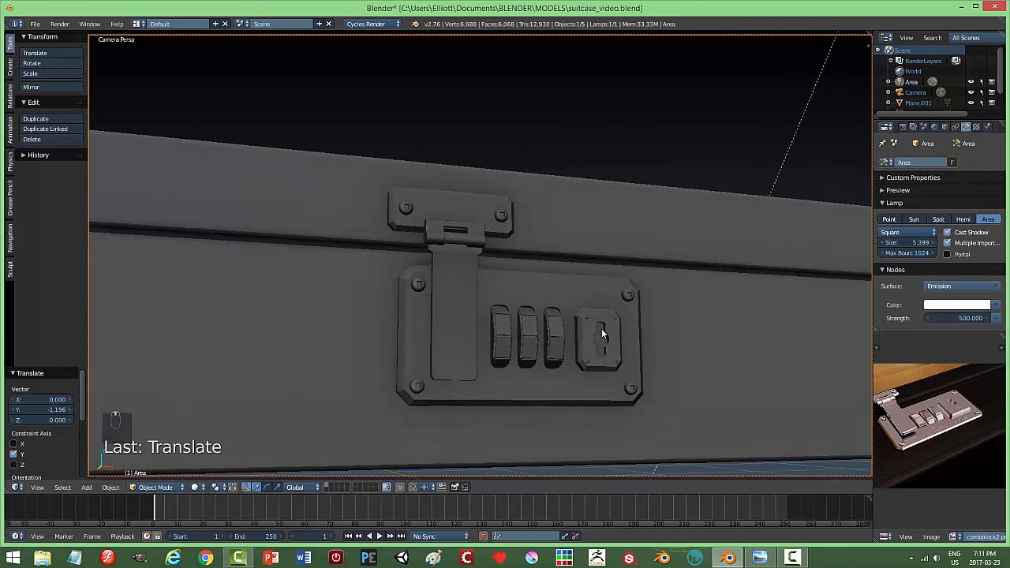
middle_drag(603, 334, 621, 298)
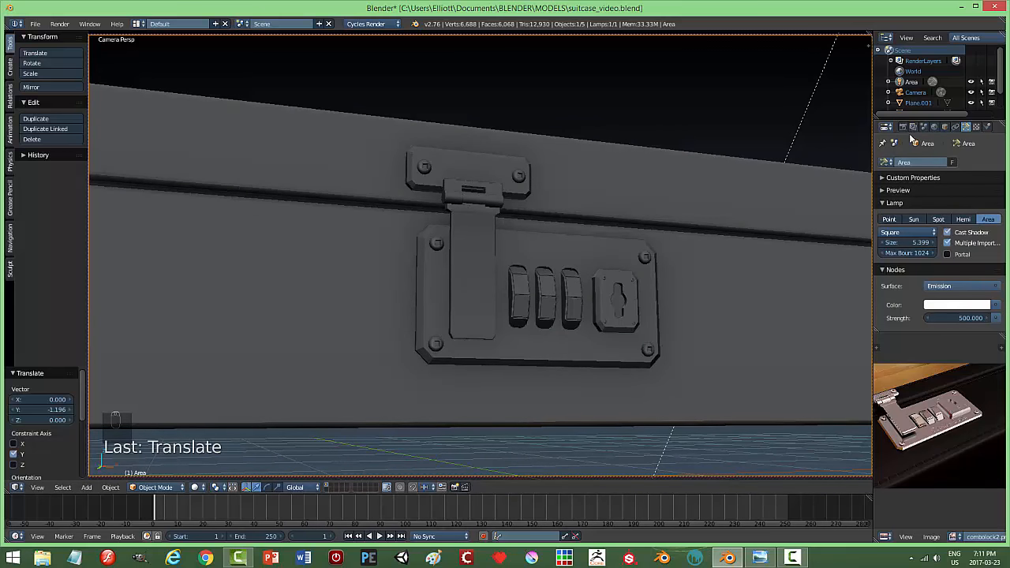
Enable nodes for the world surface and use an Environment Texture as its background color
click(936, 127)
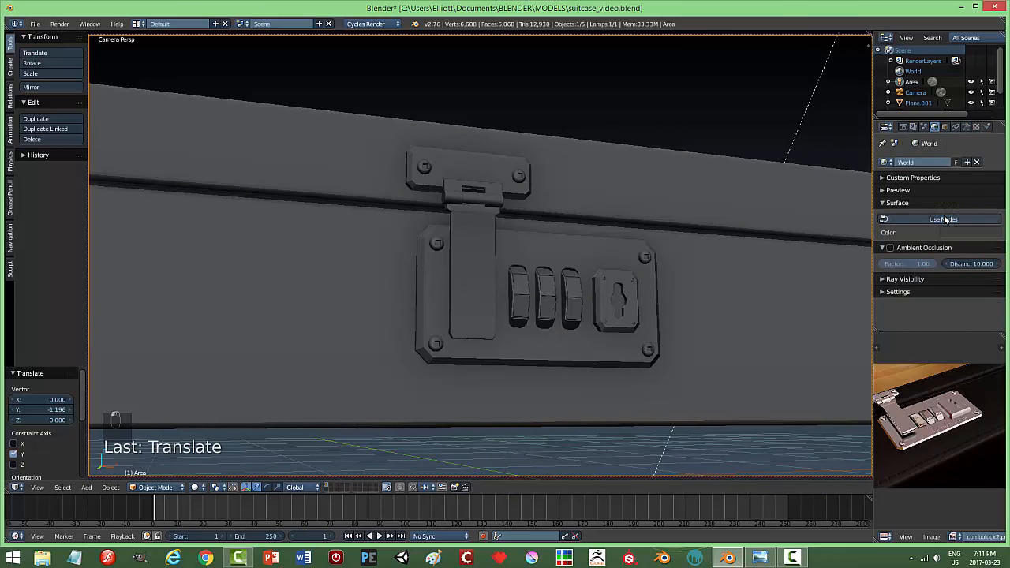
click(945, 220)
click(996, 237)
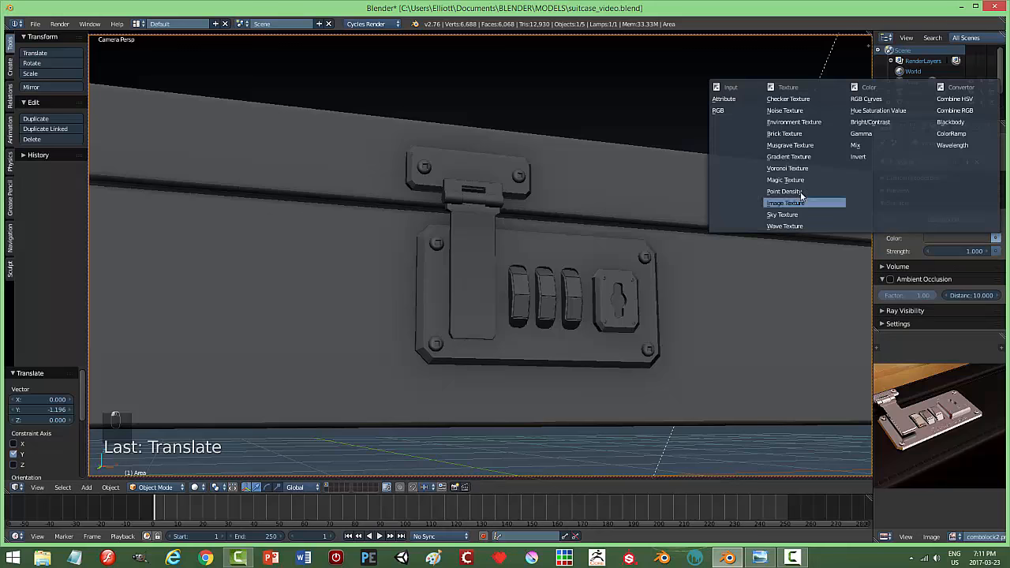
click(794, 122)
Load Lobby-Center_8k_TMap.jpg from the HDR TEXTURES folder as the world's environment image
click(965, 251)
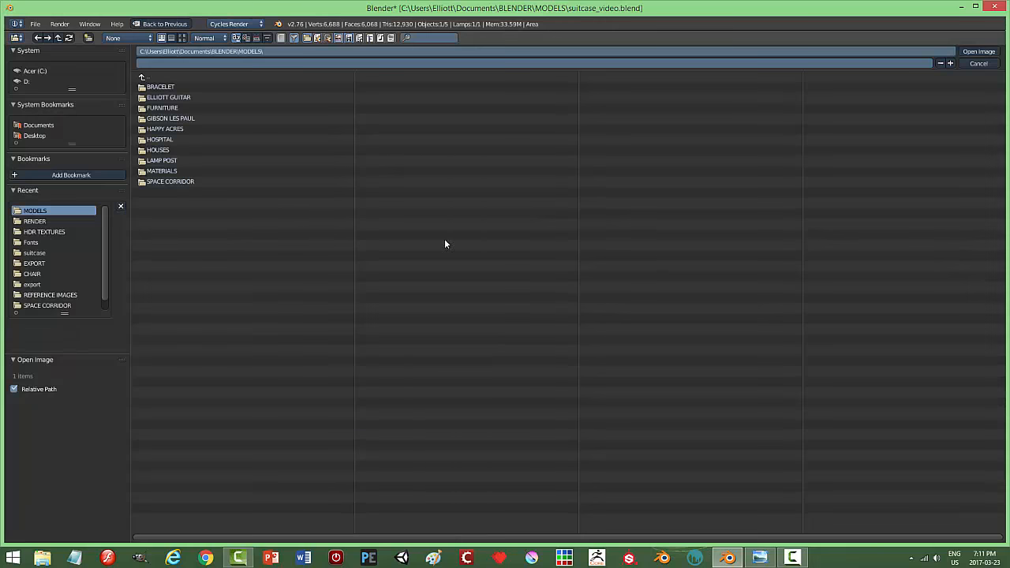
click(35, 232)
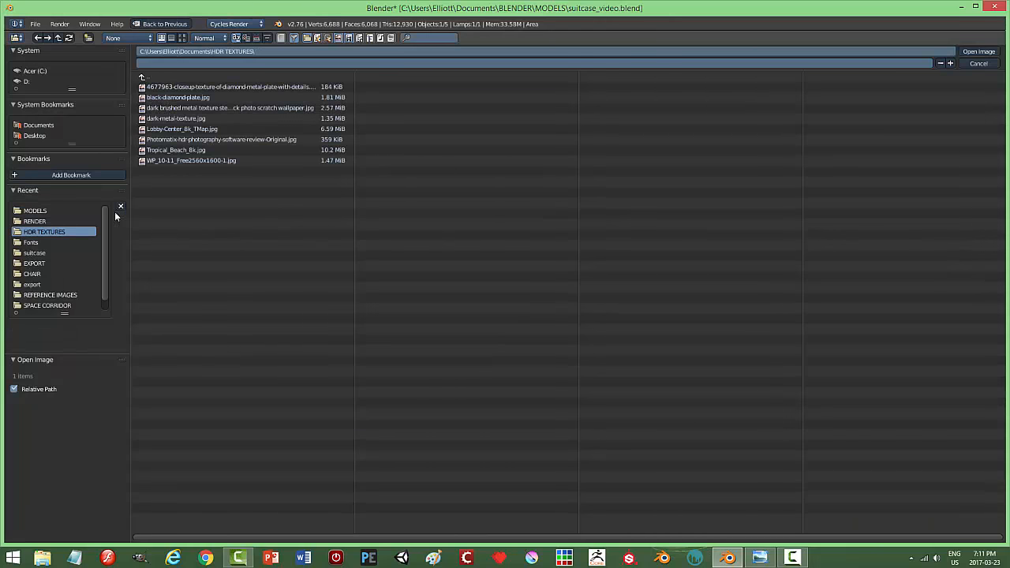
click(182, 38)
click(572, 110)
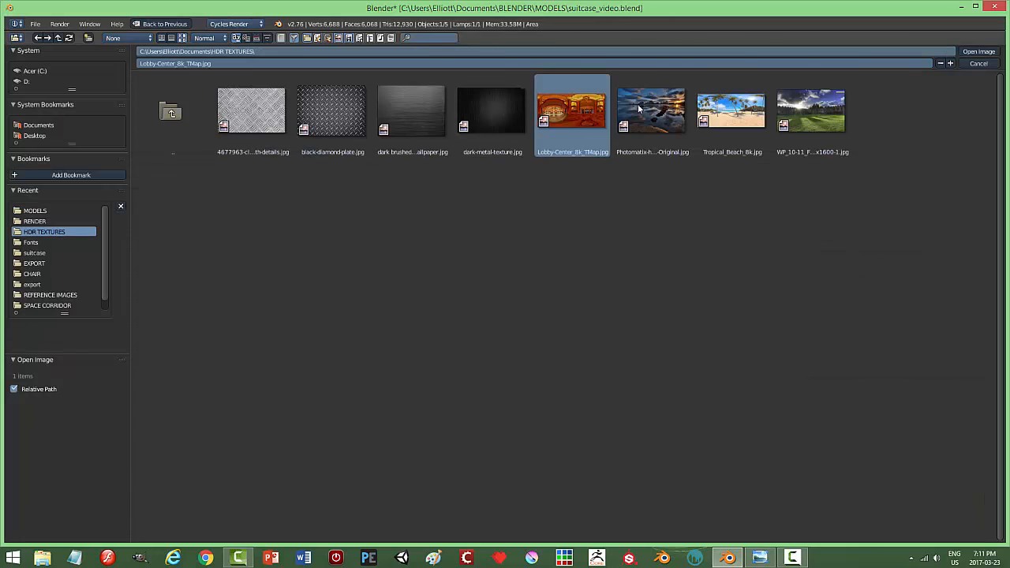
click(979, 52)
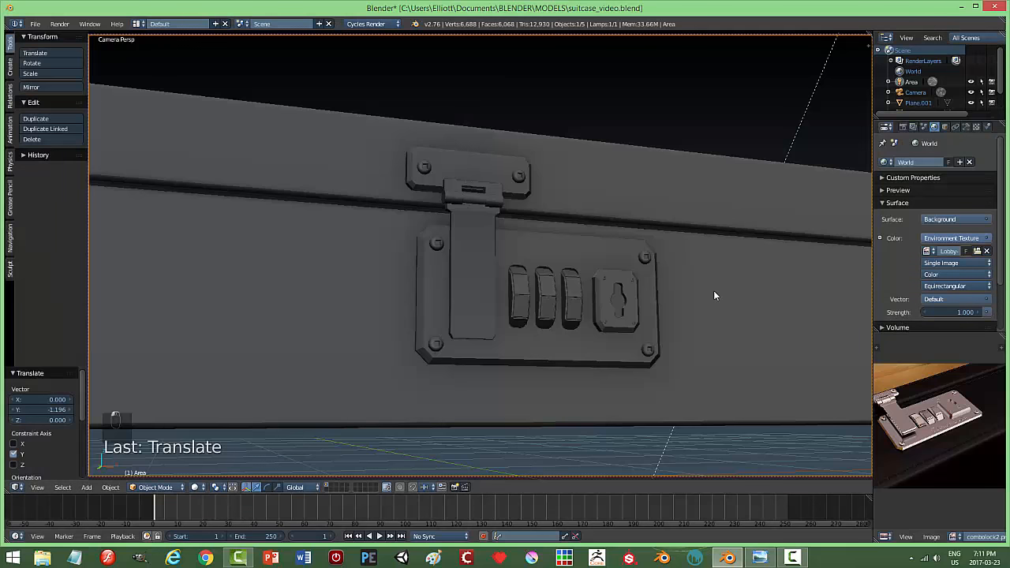
Re-angle the camera around the lock while previewing the environment reflections in rendered shading, return to solid shading, and save the file
key(shift+z)
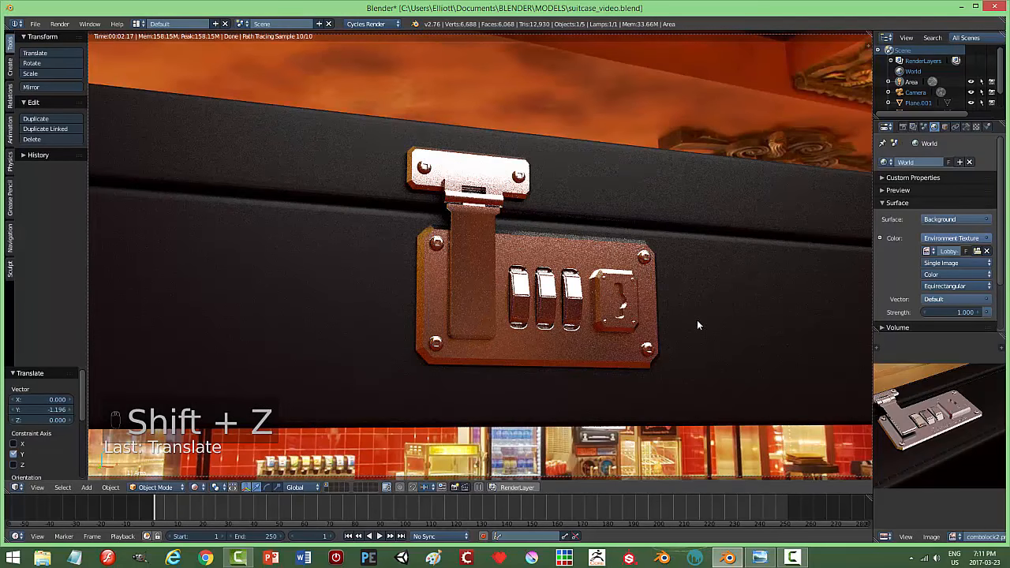
middle_drag(697, 320, 648, 314)
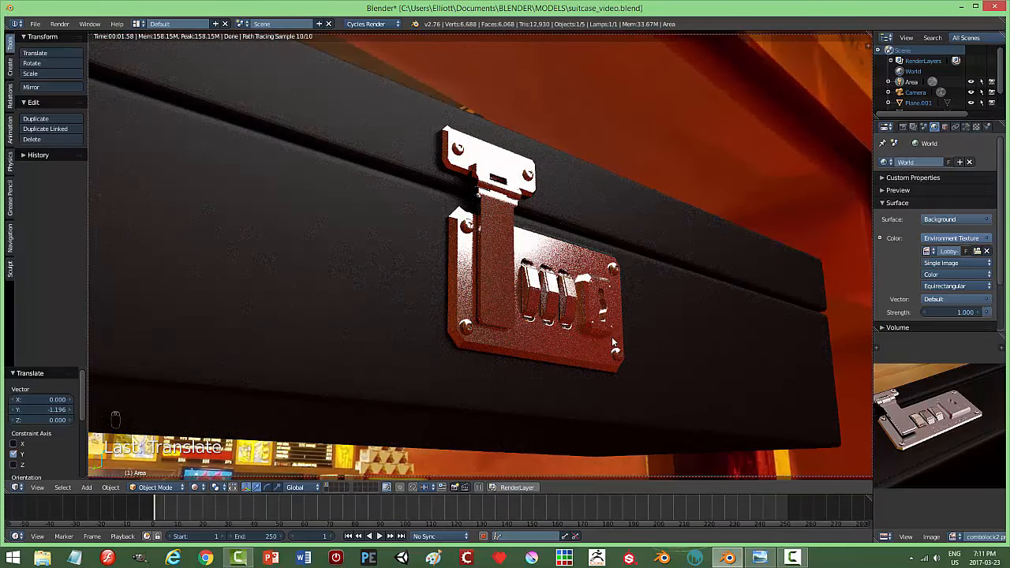
middle_drag(622, 329, 502, 326)
middle_drag(681, 322, 572, 302)
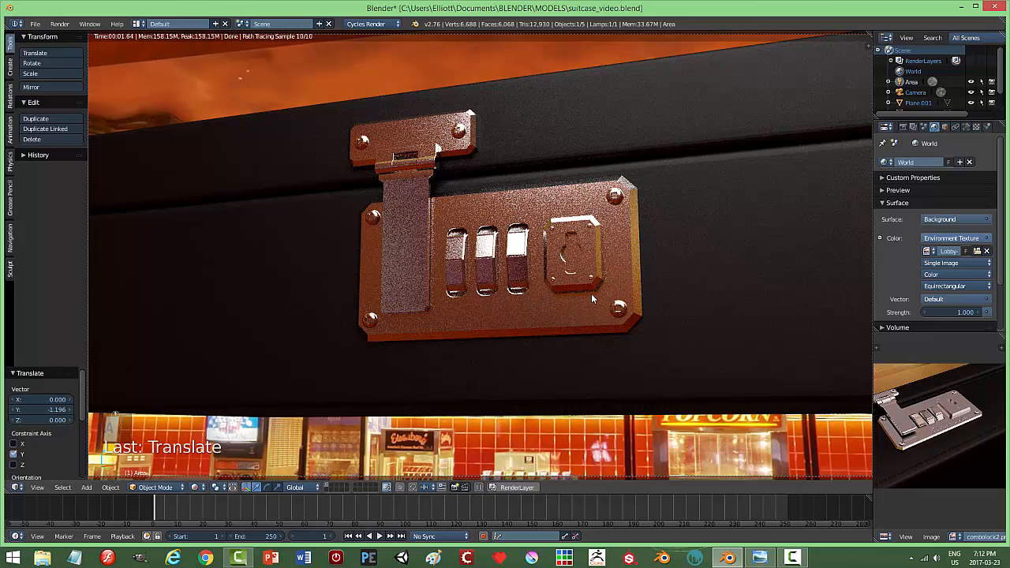
middle_drag(591, 293, 576, 251)
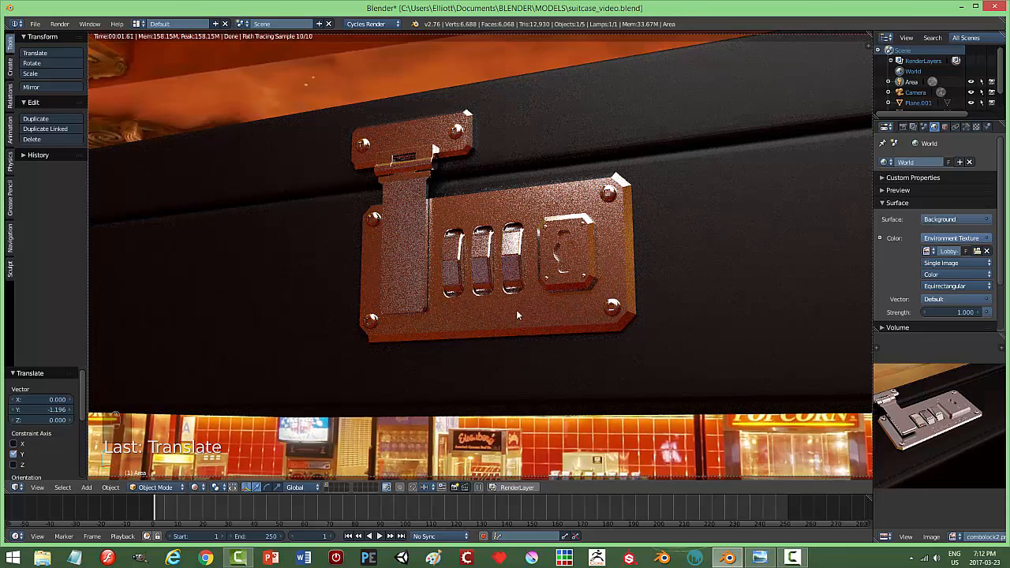
key(shift+z)
key(ctrl+s)
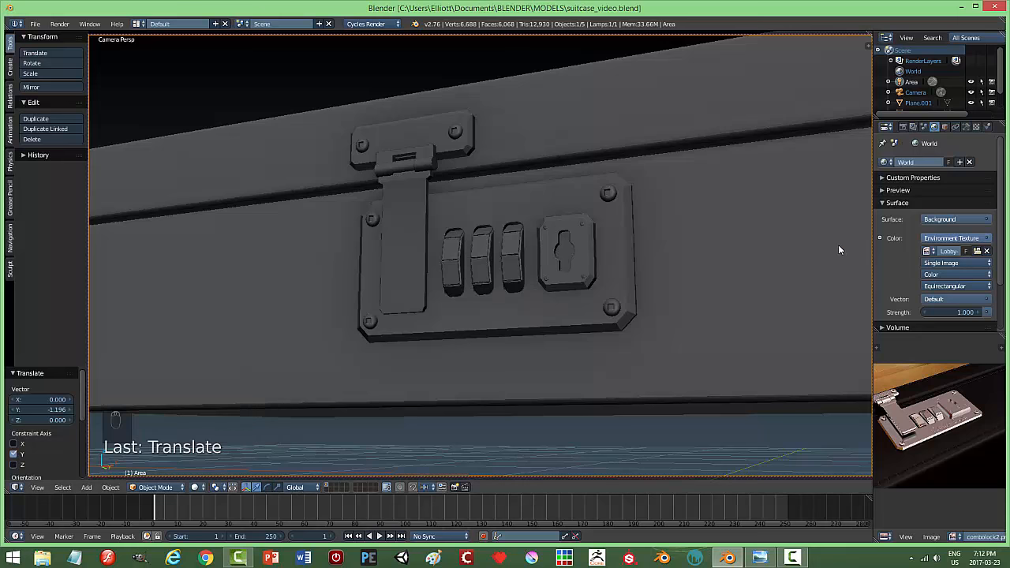
Set the PNG output compression to 1% in the render settings and expand the sampling options
click(902, 127)
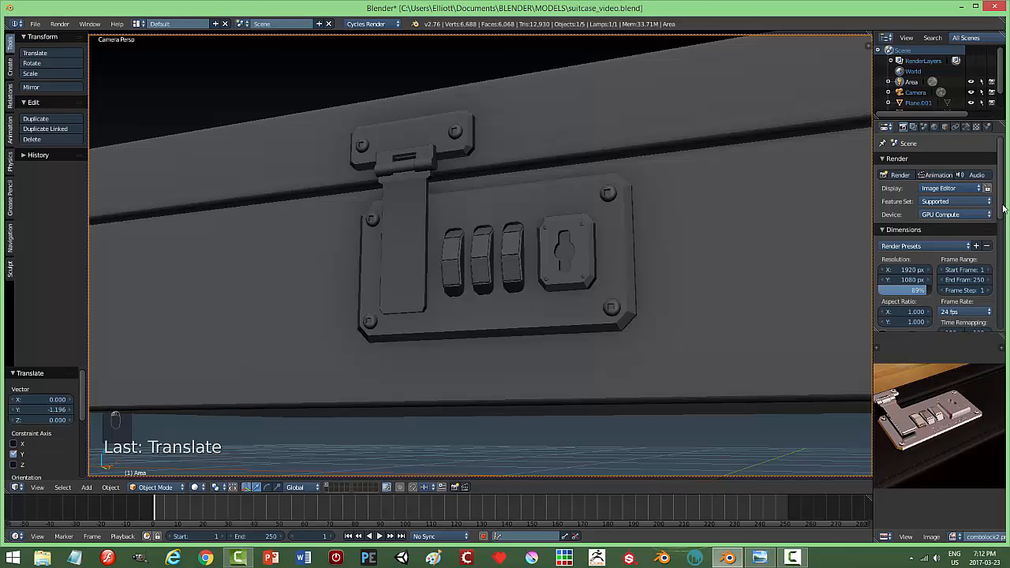
drag(1004, 207, 1001, 274)
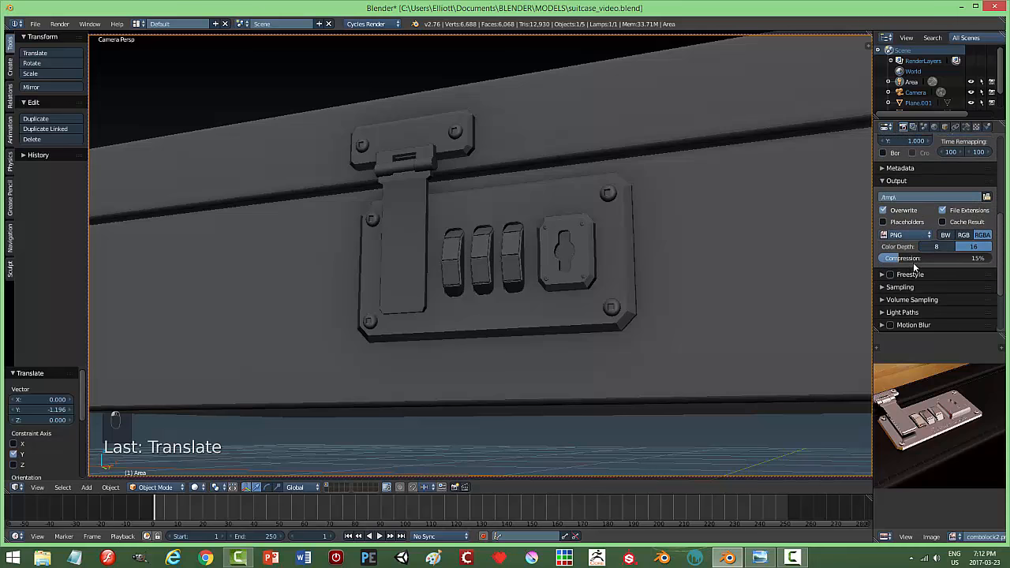
drag(909, 259, 878, 265)
click(882, 286)
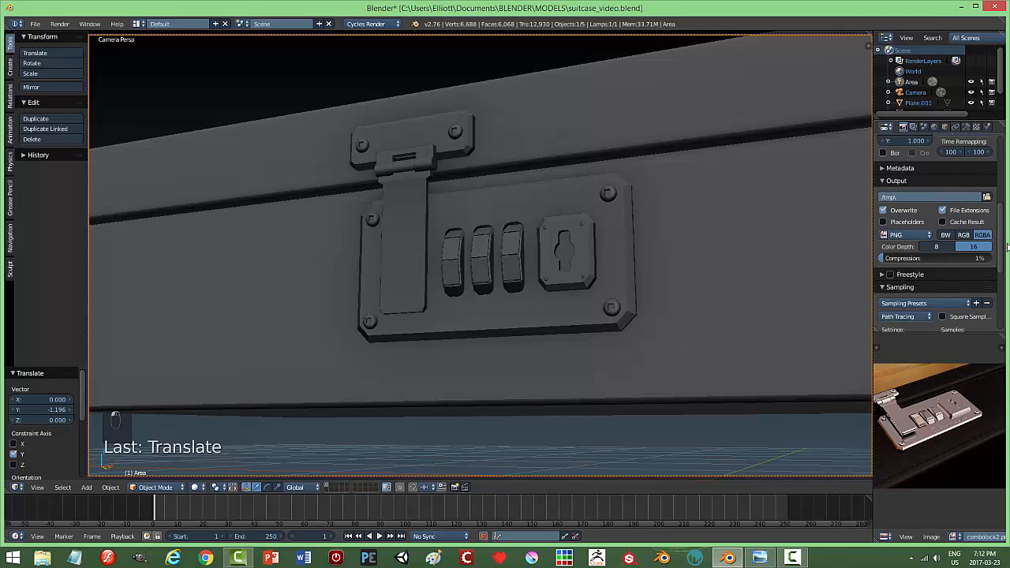
scroll(979, 236, down, 5)
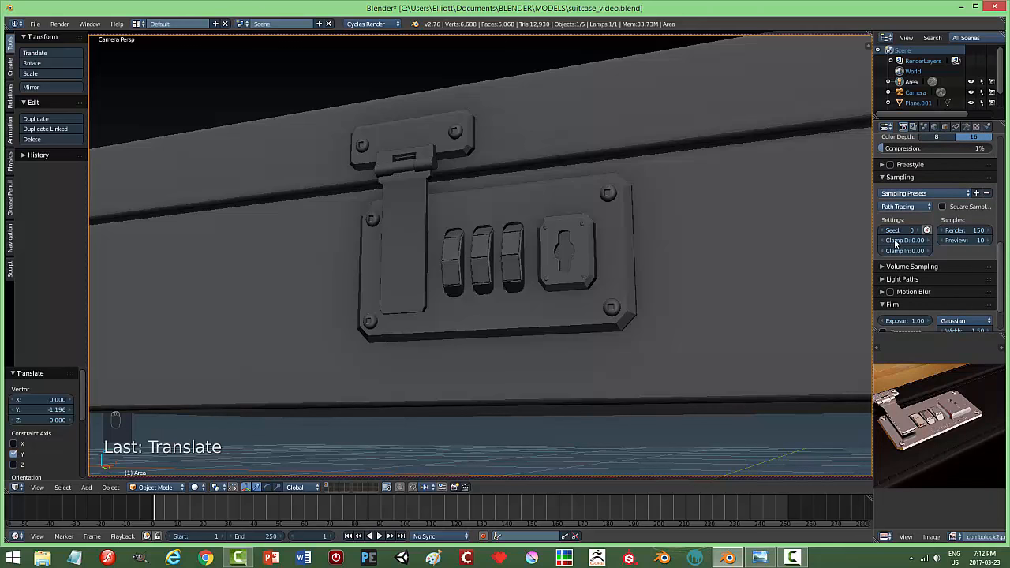
Save the file and start a still render of the lock from the camera, leaving it early
key(ctrl+s)
click(795, 234)
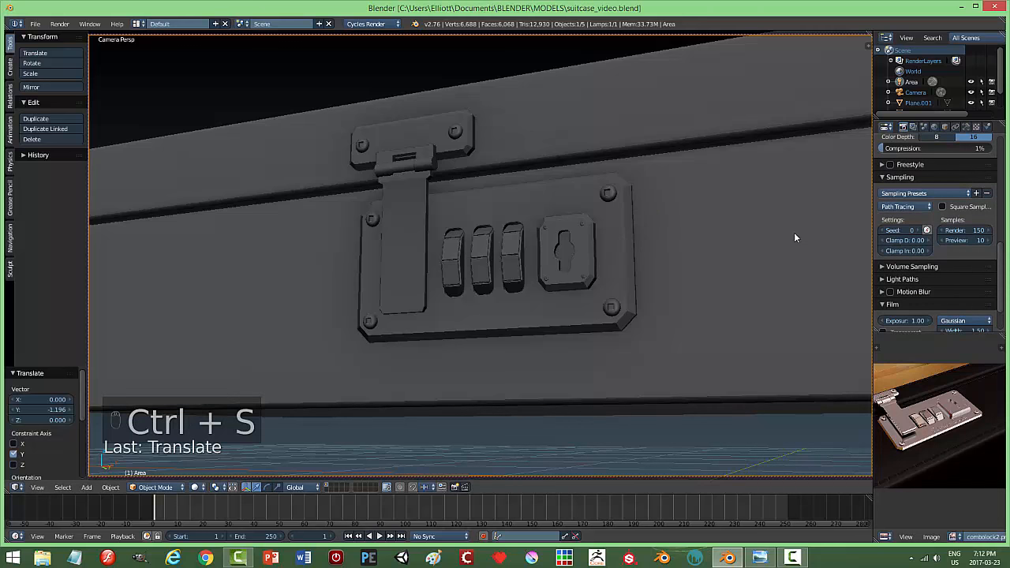
key(F12)
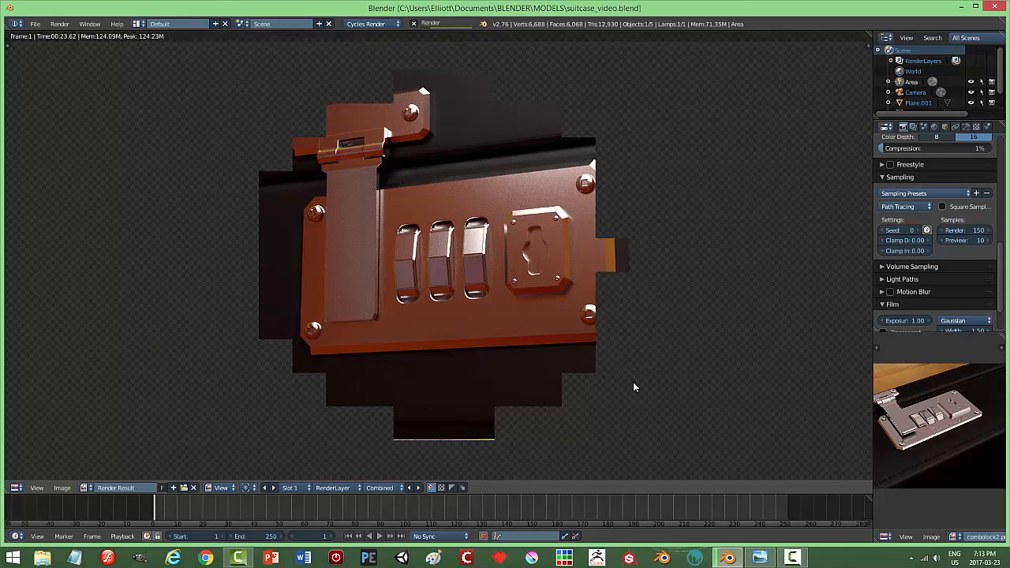
key(Escape)
Re-angle the camera to a tilted view of the lock while previewing it in rendered shading, and return to the solid scene view
middle_drag(463, 320, 517, 287)
key(shift+z)
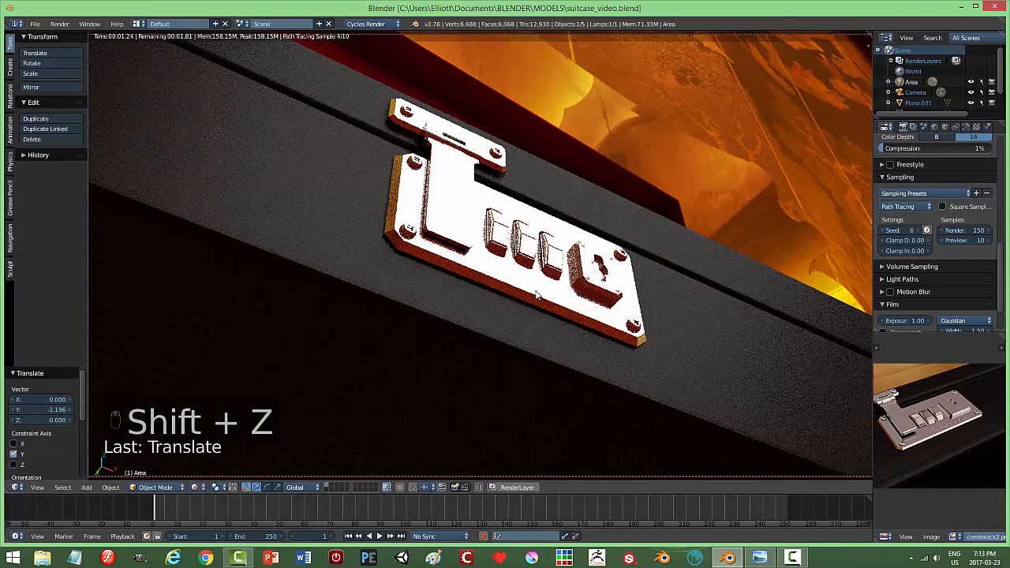
middle_drag(536, 295, 610, 281)
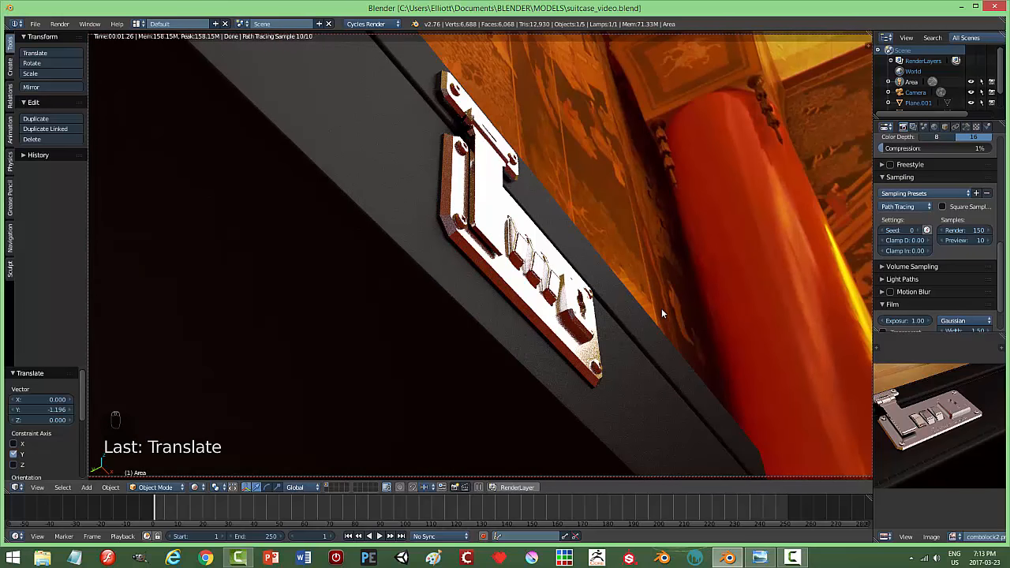
mouse_move(662, 313)
middle_down()
mouse_move(643, 305)
mouse_move(658, 302)
middle_up()
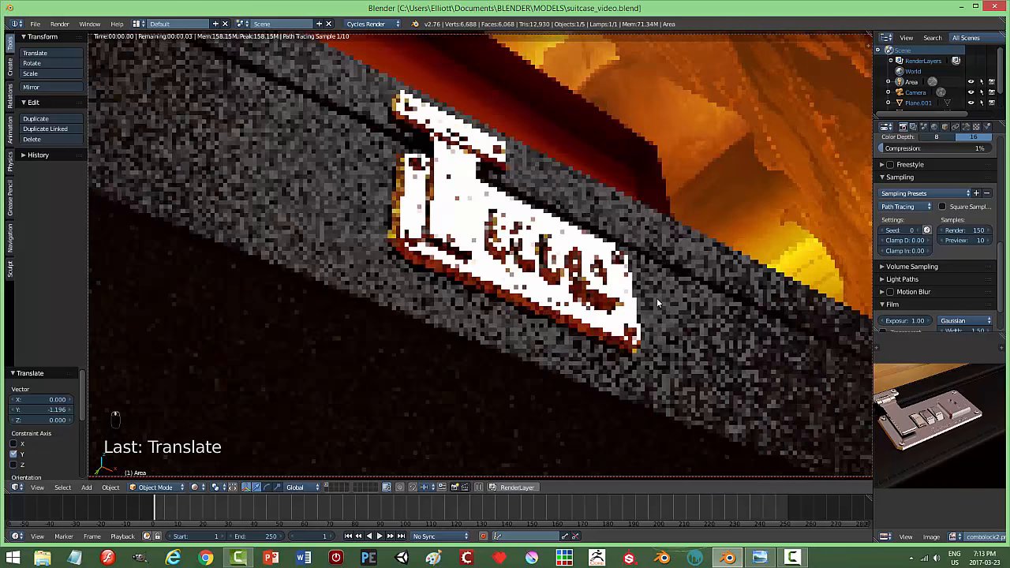
key(shift+z)
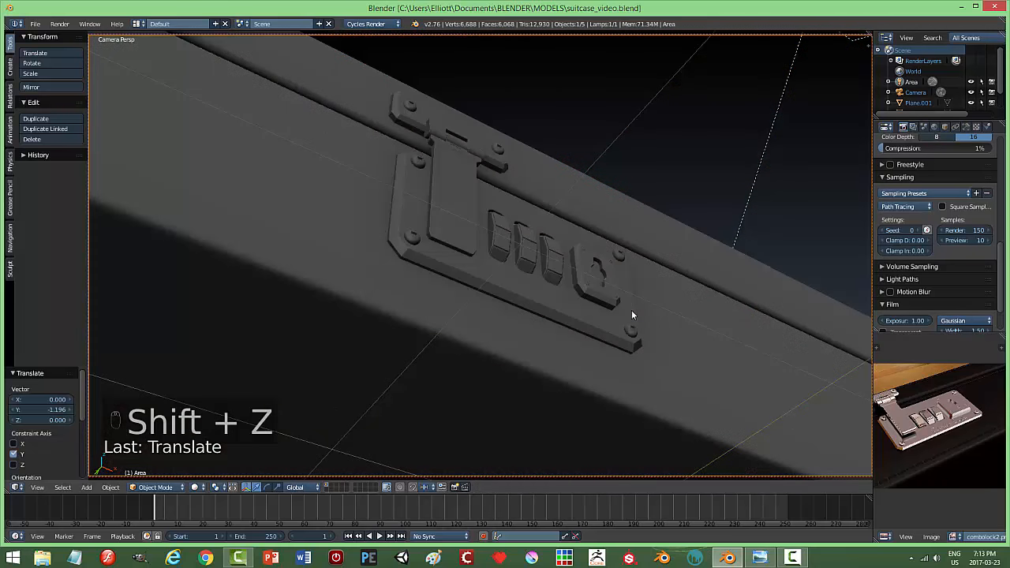
key(KP_0)
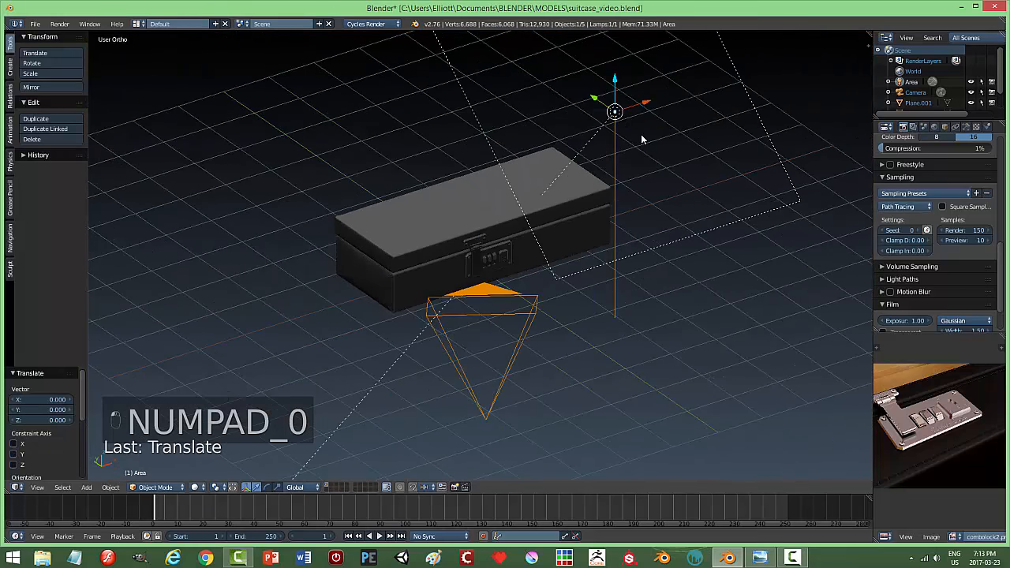
key(r)
key(z)
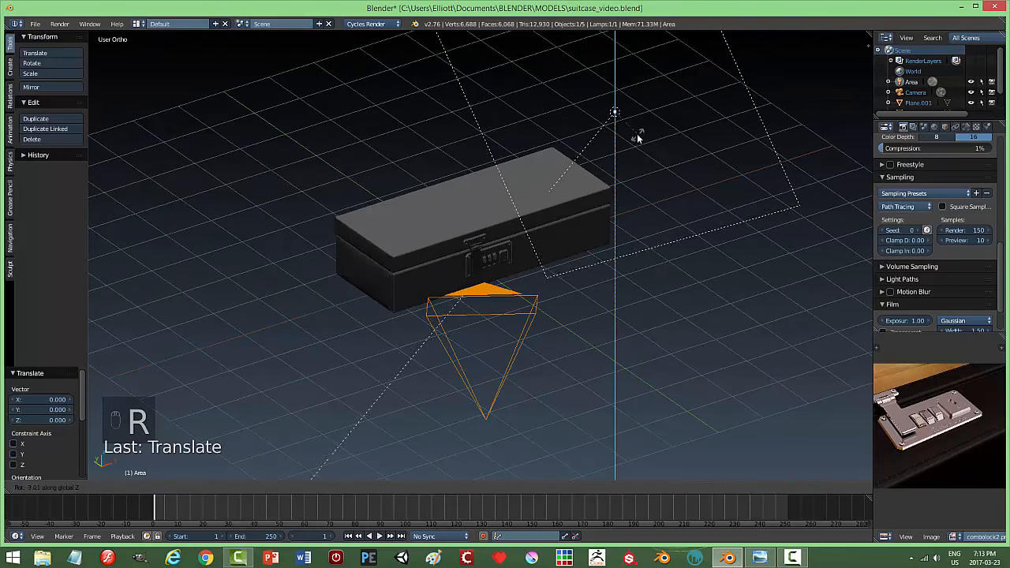
right_click(647, 133)
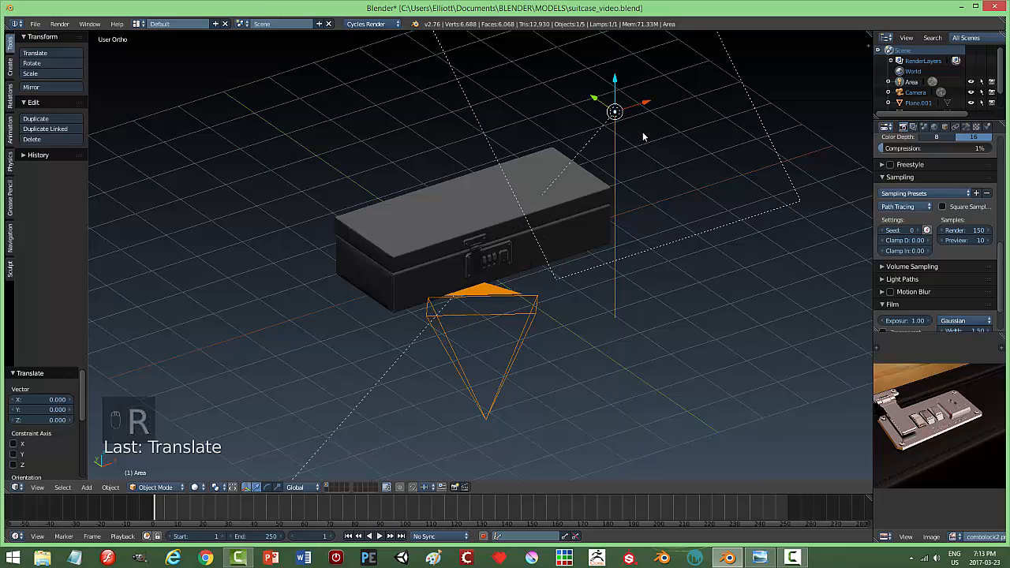
Rotate the area lamp about 26° around the global Z axis
middle_drag(644, 133, 685, 147)
key(r)
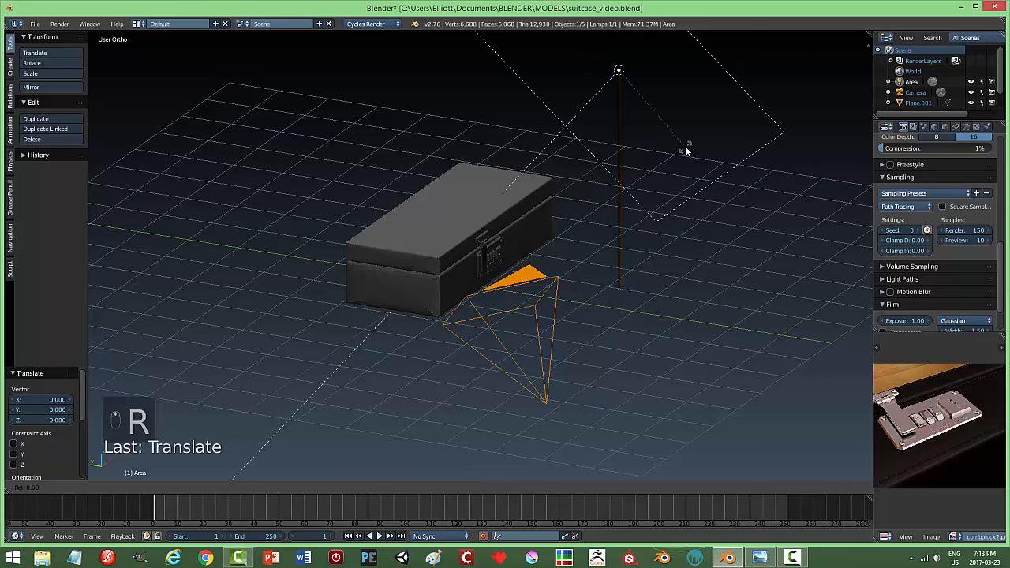
key(z)
click(731, 203)
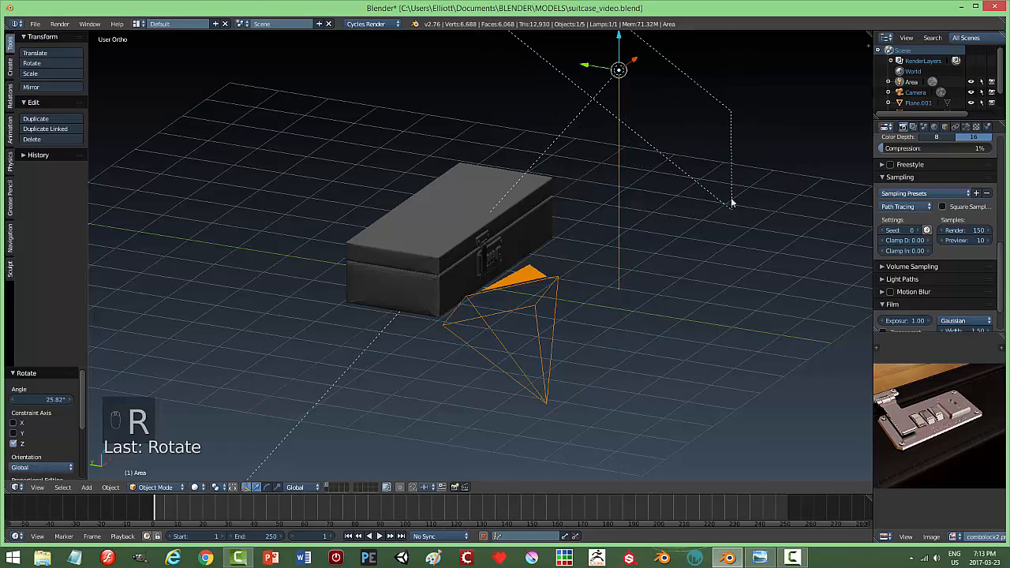
Set the area lamp's emission strength to 300
drag(1004, 276, 1003, 313)
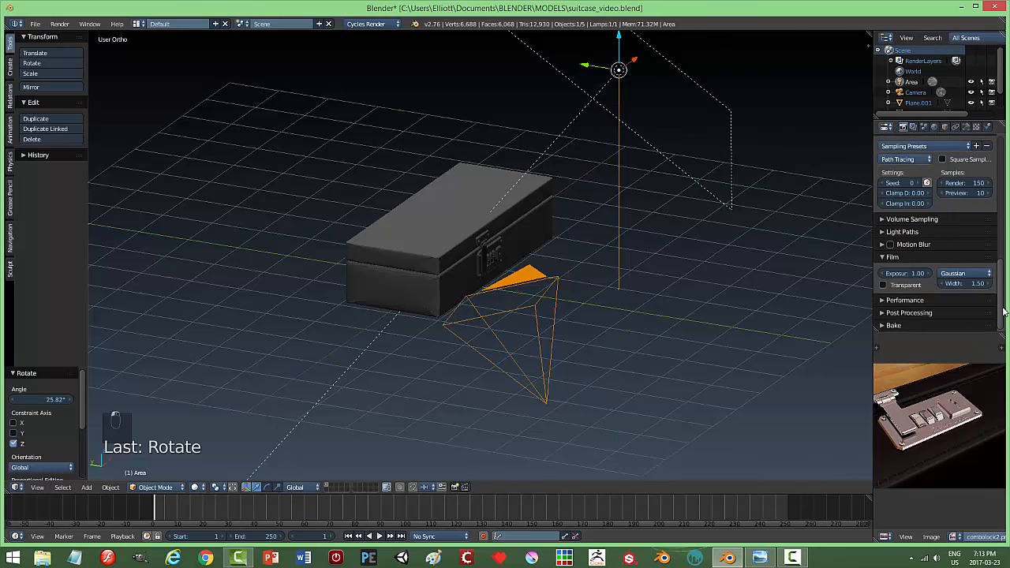
click(966, 129)
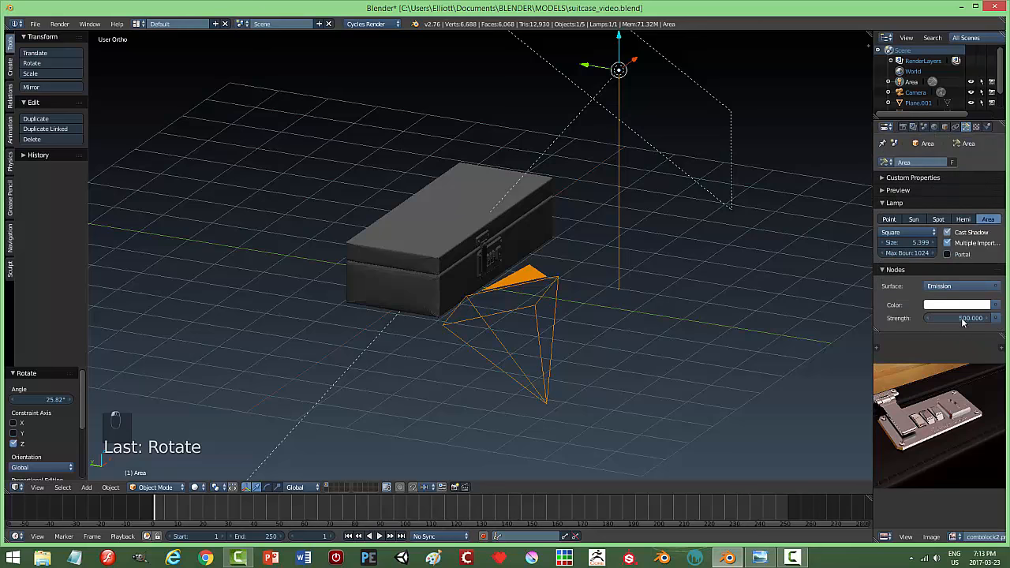
text(300)
key(Return)
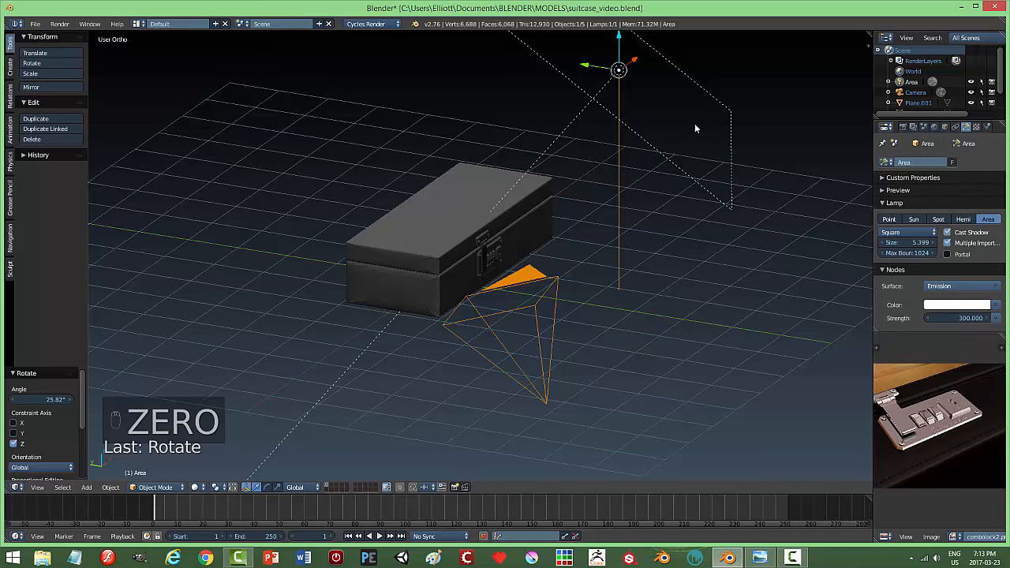
Add a Sun lamp to the scene
key(shift+a)
mouse_move(678, 164)
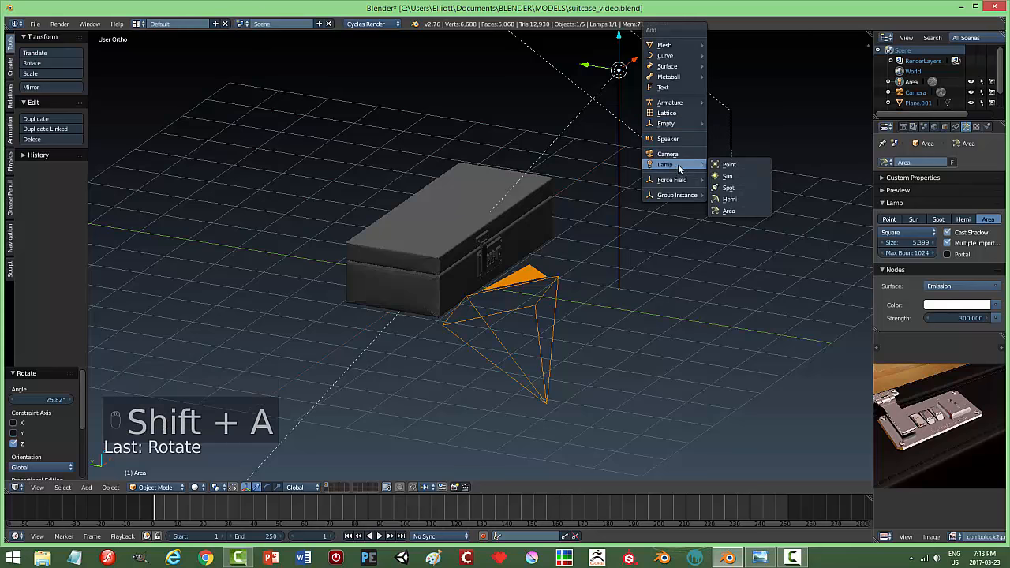
click(727, 176)
scroll(781, 158, down, 3)
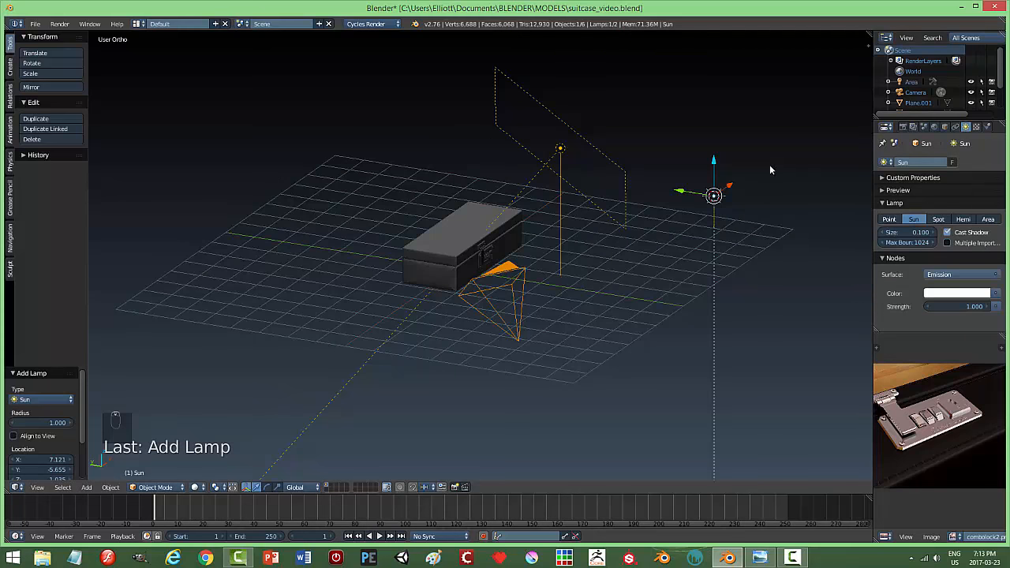
Move the sun lamp behind the suitcase, about 8.5 units along Y and about -11.2 units along X
drag(679, 191, 438, 178)
mouse_move(508, 171)
middle_down()
mouse_move(495, 175)
mouse_move(518, 156)
middle_up()
middle_drag(575, 170, 680, 167)
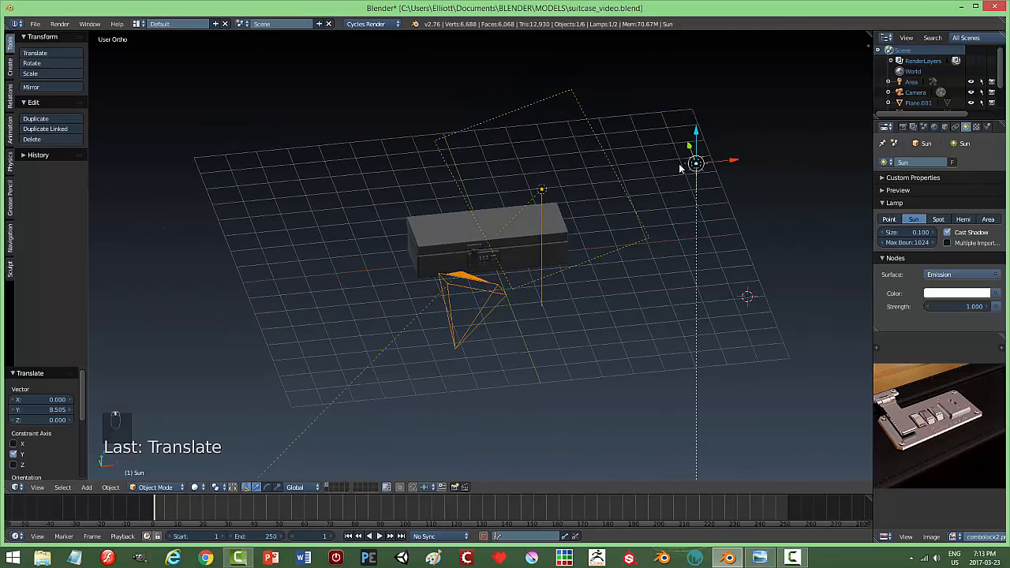
drag(735, 163, 384, 187)
middle_drag(394, 195, 423, 196)
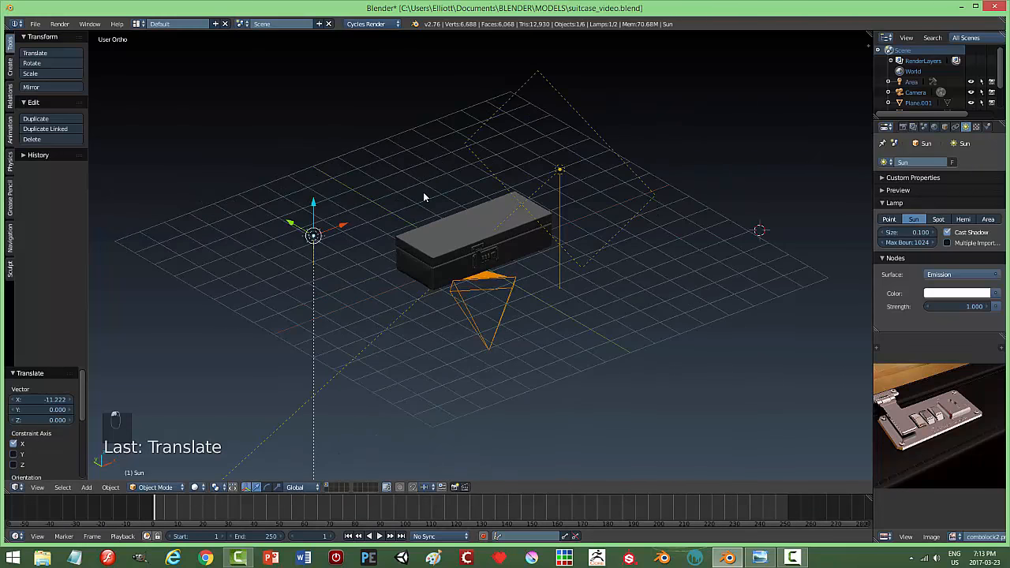
key(KP_7)
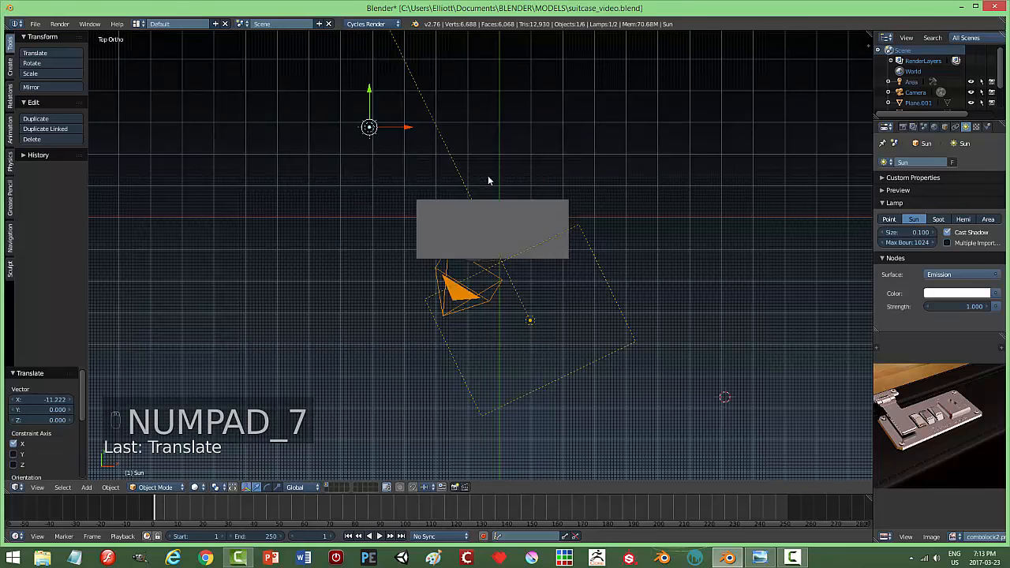
key(r)
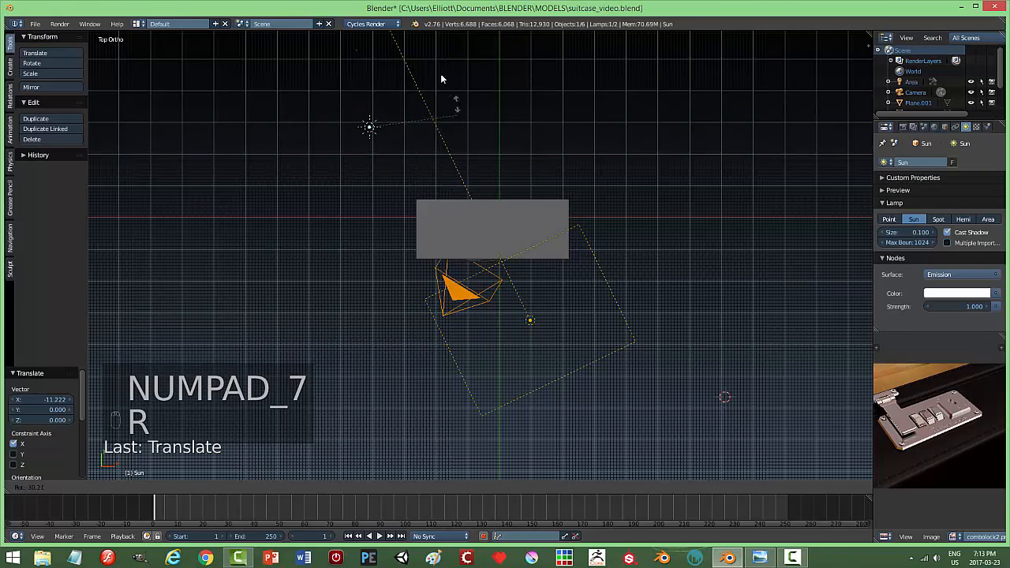
click(282, 78)
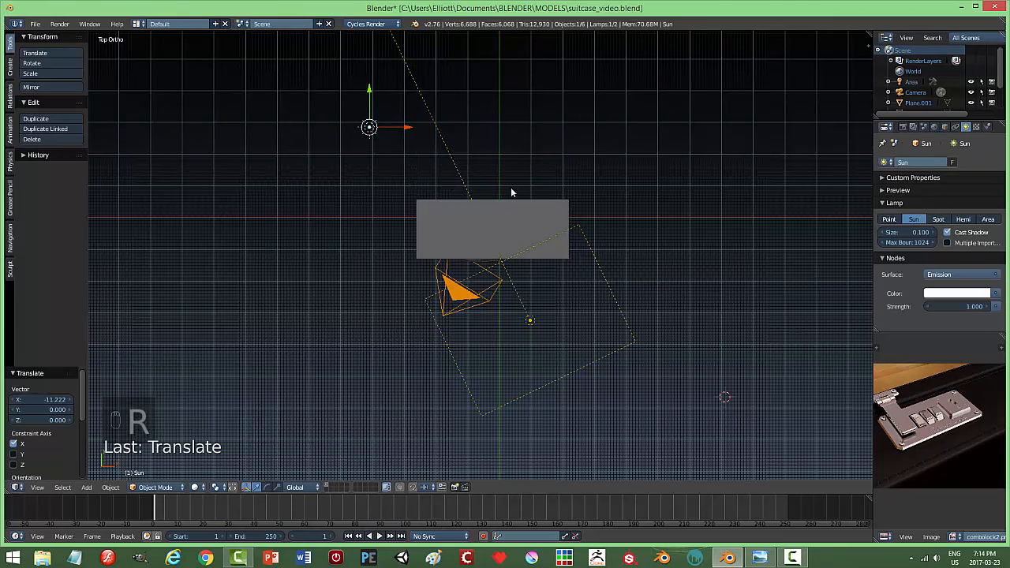
Raise the sun lamp about 4.4 units along Z and tilt it in front view to aim toward the suitcase
key(KP_1)
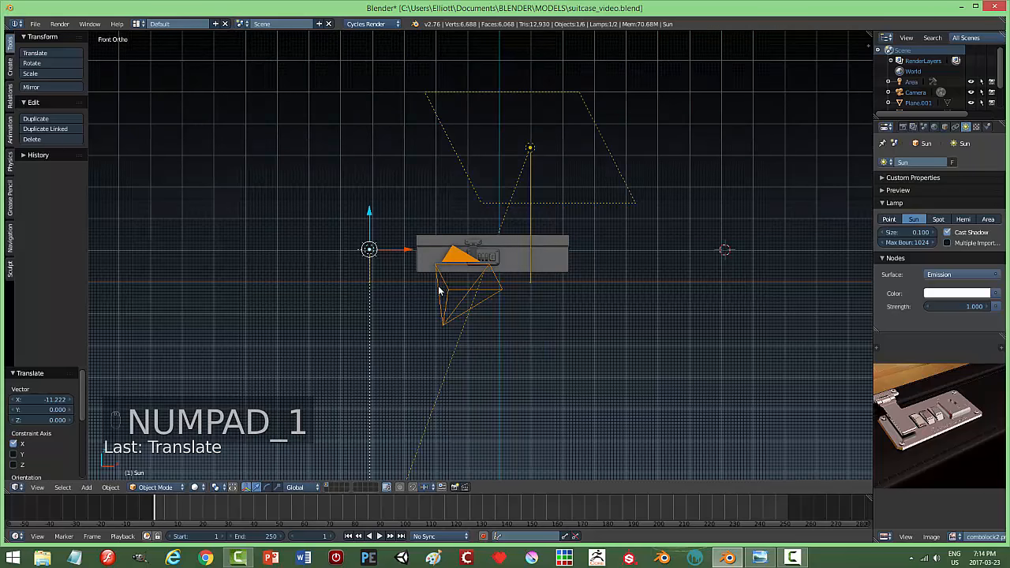
drag(370, 213, 365, 78)
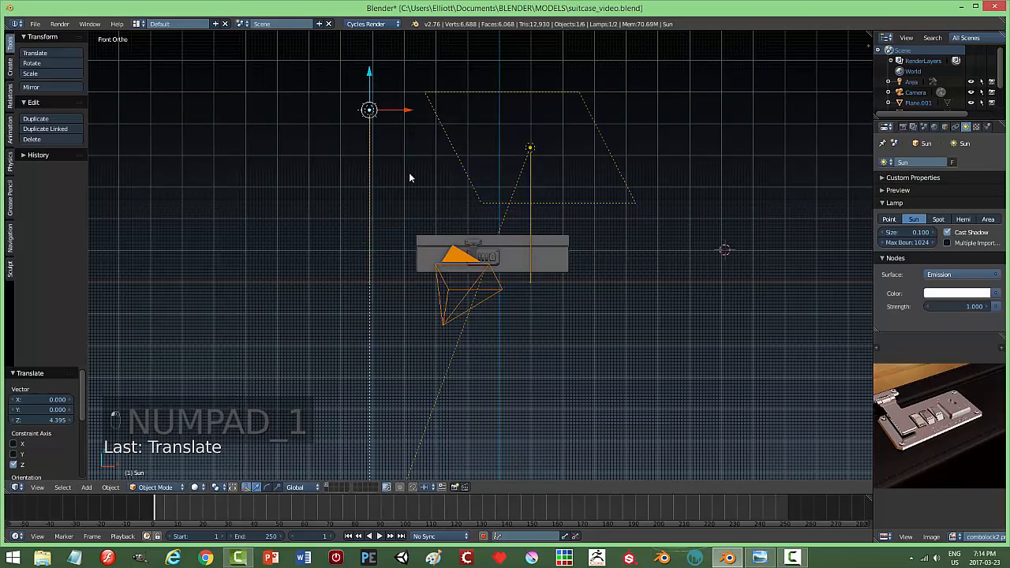
key(r)
click(470, 164)
Move the sun lamp about -5.6 units along Y and rotate it about -35° to point at the suitcase
middle_drag(470, 164, 500, 196)
drag(573, 65, 395, 106)
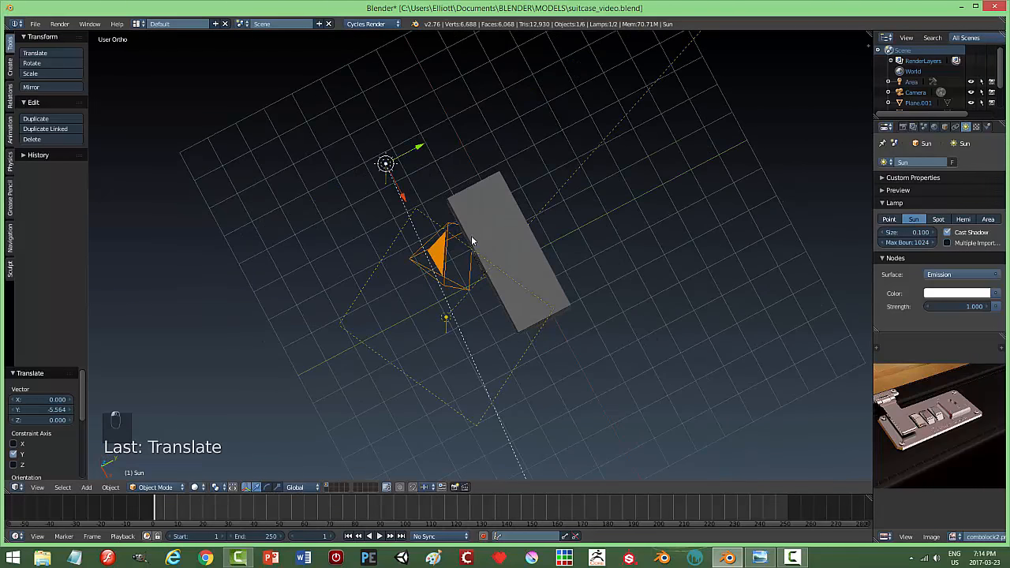
key(r)
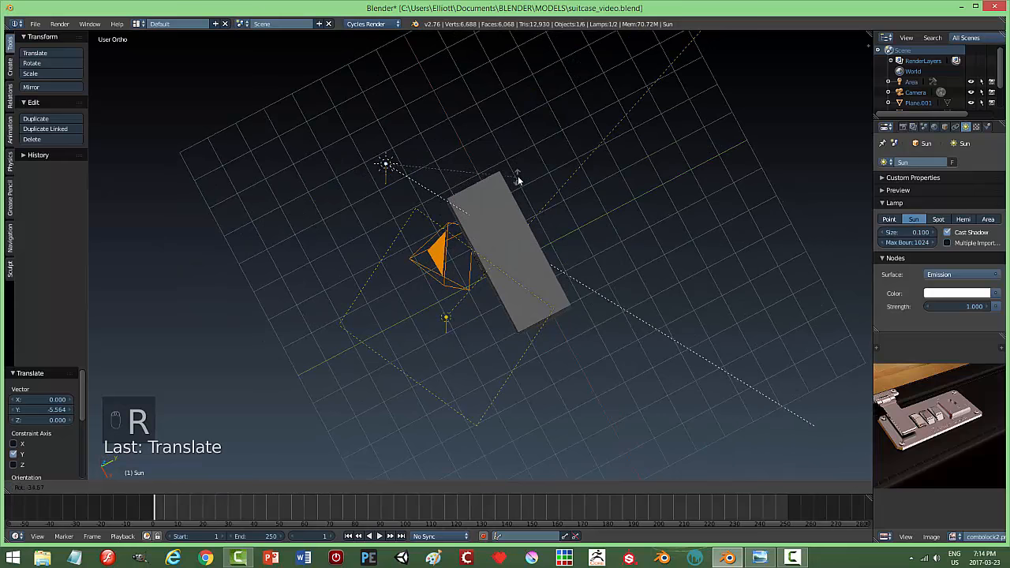
click(520, 182)
middle_drag(591, 268, 590, 193)
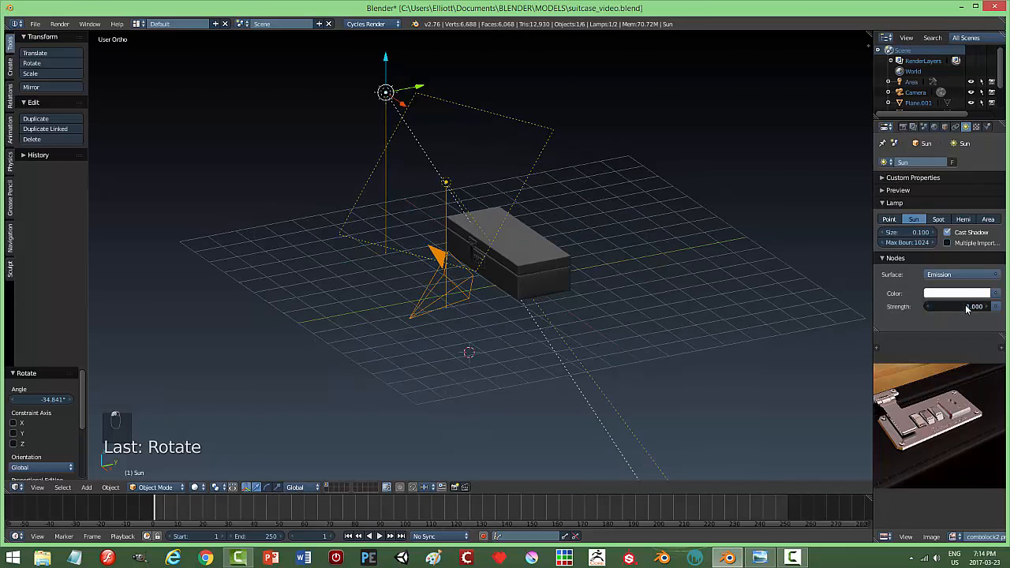
Set the sun lamp's strength to 3.000 and size to 2.000, and tint its emission color pale yellow
key(Return)
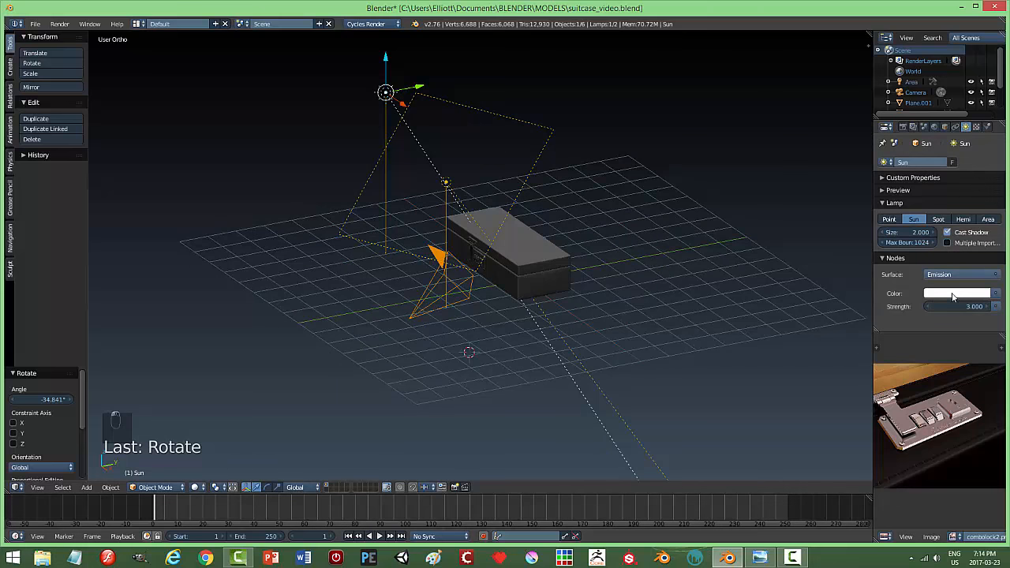
click(954, 296)
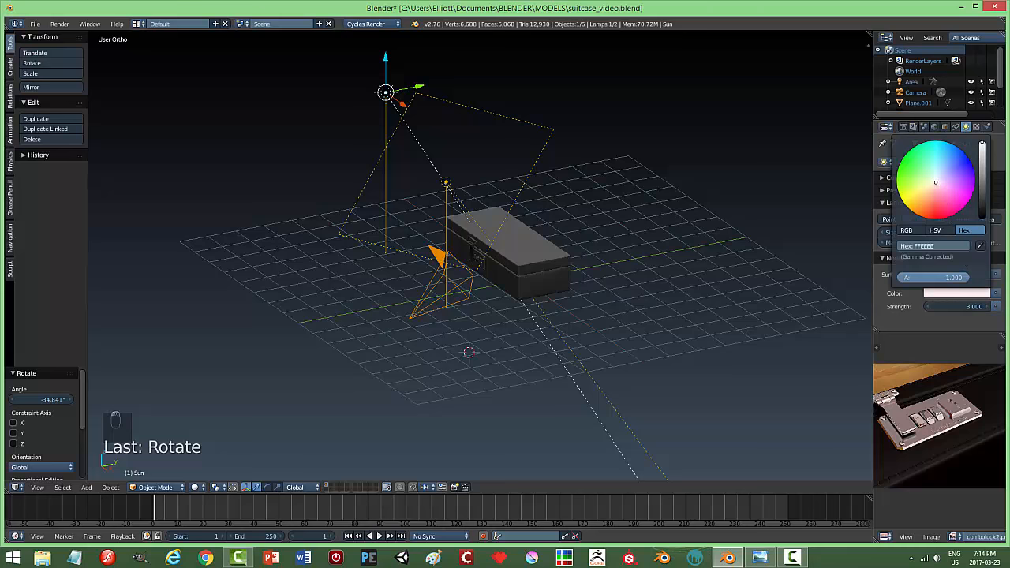
middle_drag(865, 228, 654, 297)
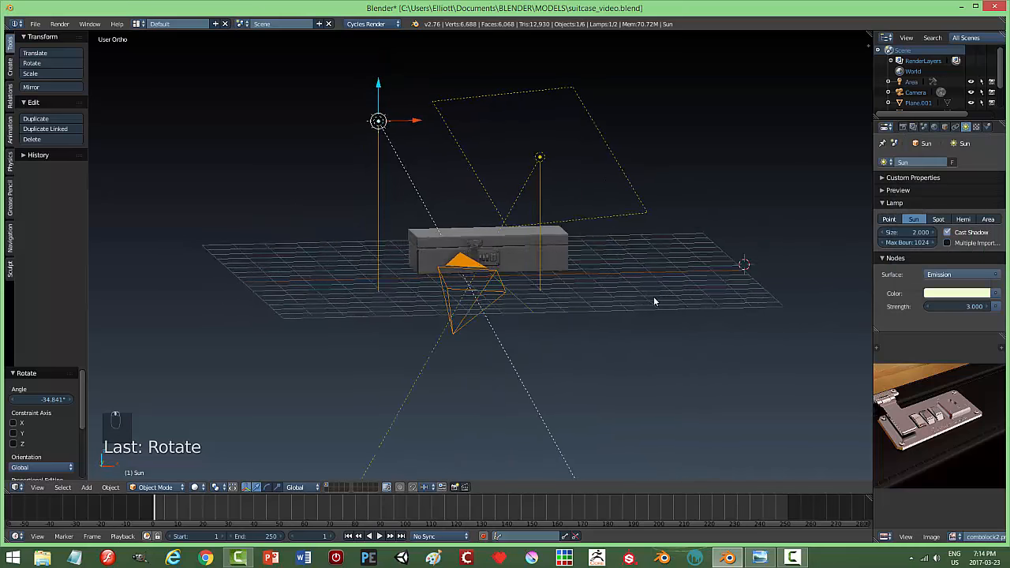
Preview the lock in rendered shading through the camera, checking the sun lighting from several angles, and return to solid shading
key(KP_0)
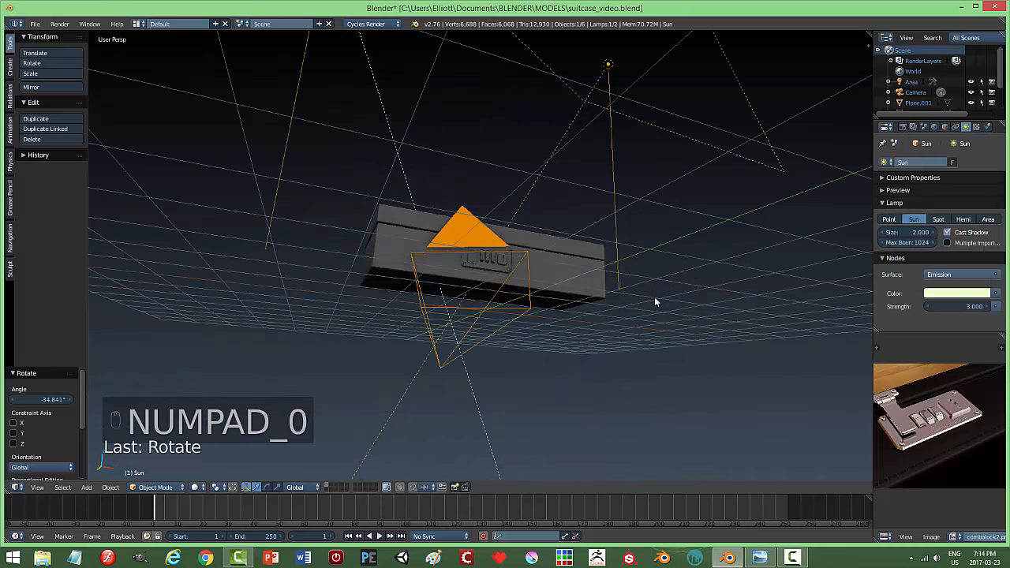
key(shift+z)
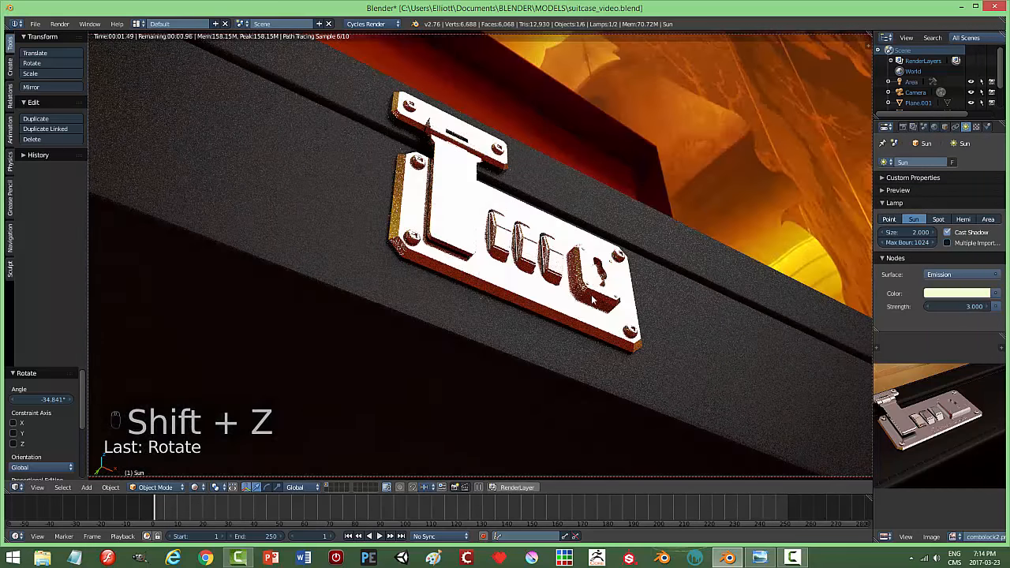
middle_drag(475, 303, 569, 309)
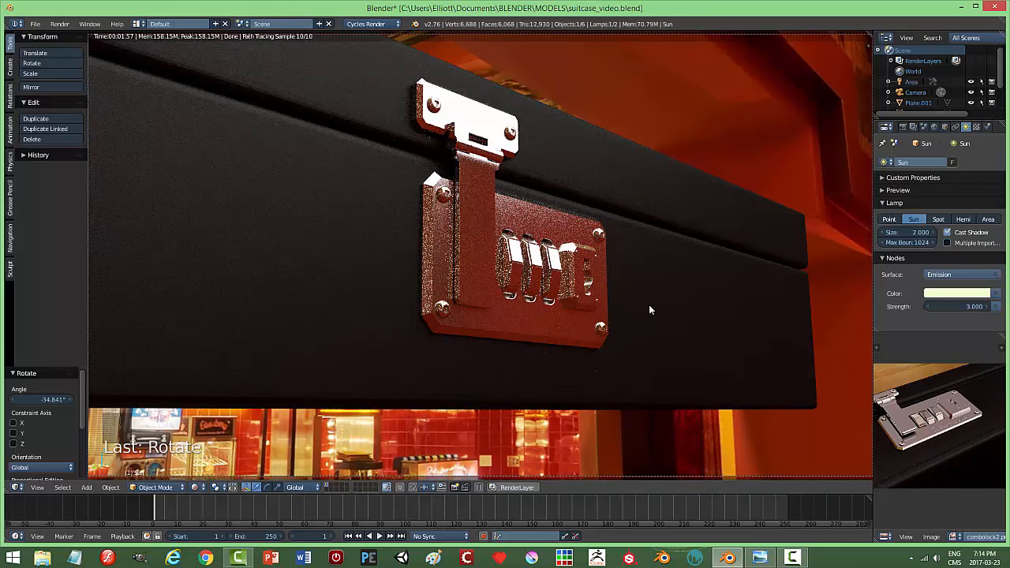
mouse_move(616, 303)
middle_down()
mouse_move(598, 280)
mouse_move(625, 292)
middle_up()
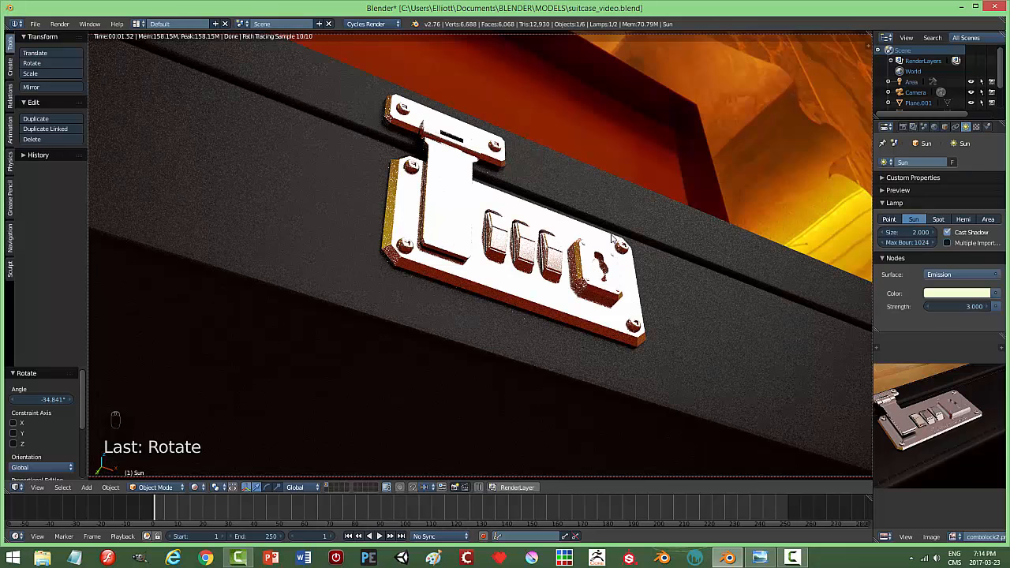
key(shift+z)
key(KP_0)
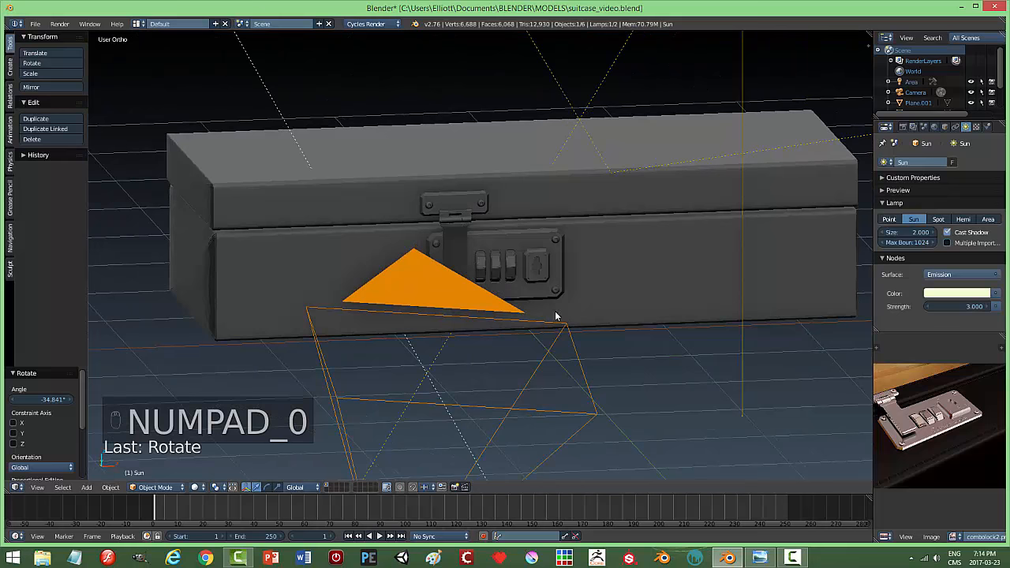
Select the combination lock and the suitcase lid together
scroll(641, 313, down, 2)
middle_drag(641, 313, 512, 266)
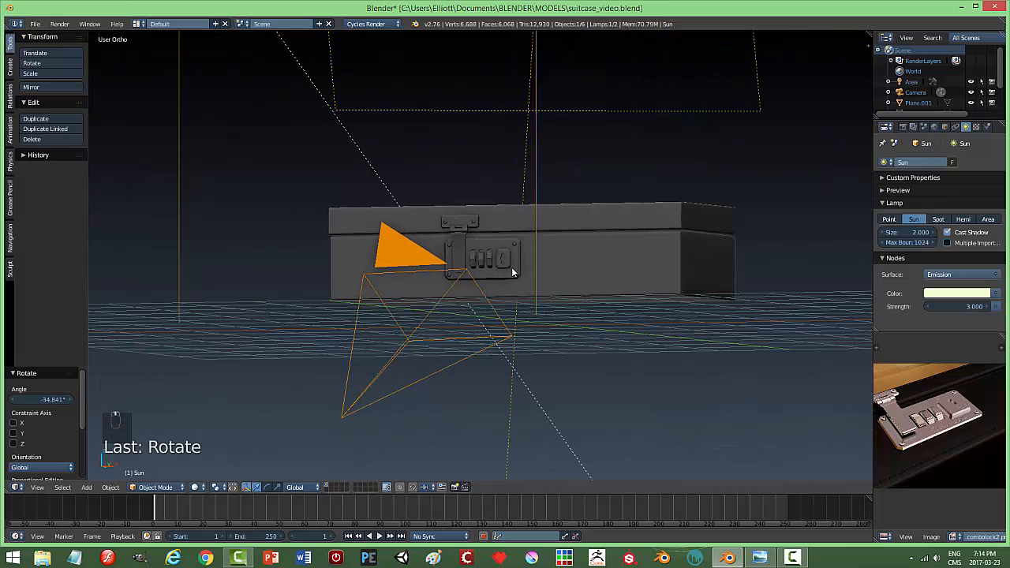
right_click(462, 225)
shift+right_click(594, 238)
middle_drag(593, 239, 569, 278)
key(r)
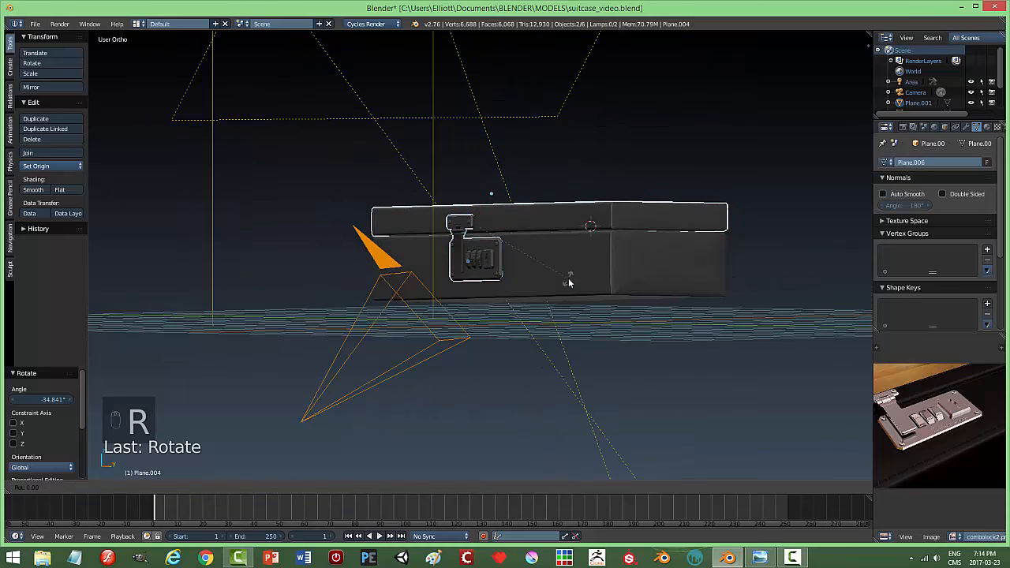
key(y)
key(9)
key(0)
right_click(568, 278)
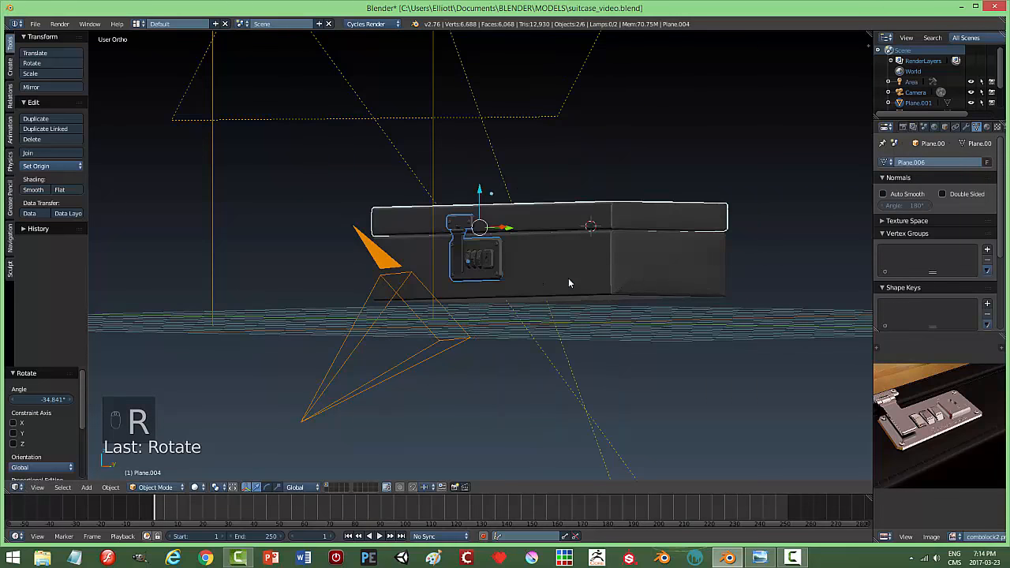
Add the suitcase's lower body to the selection
shift+right_click(624, 273)
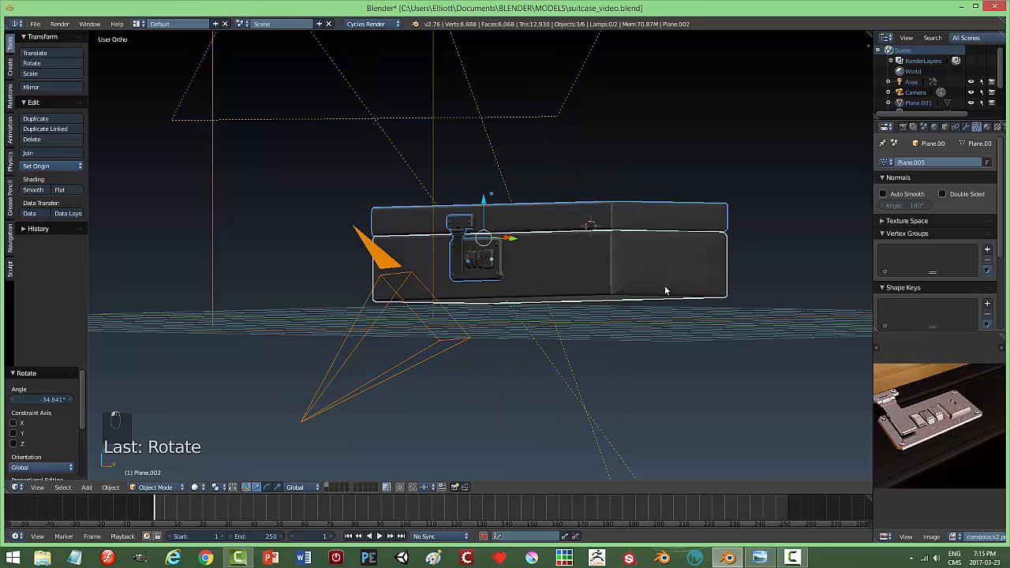
key(r)
key(y)
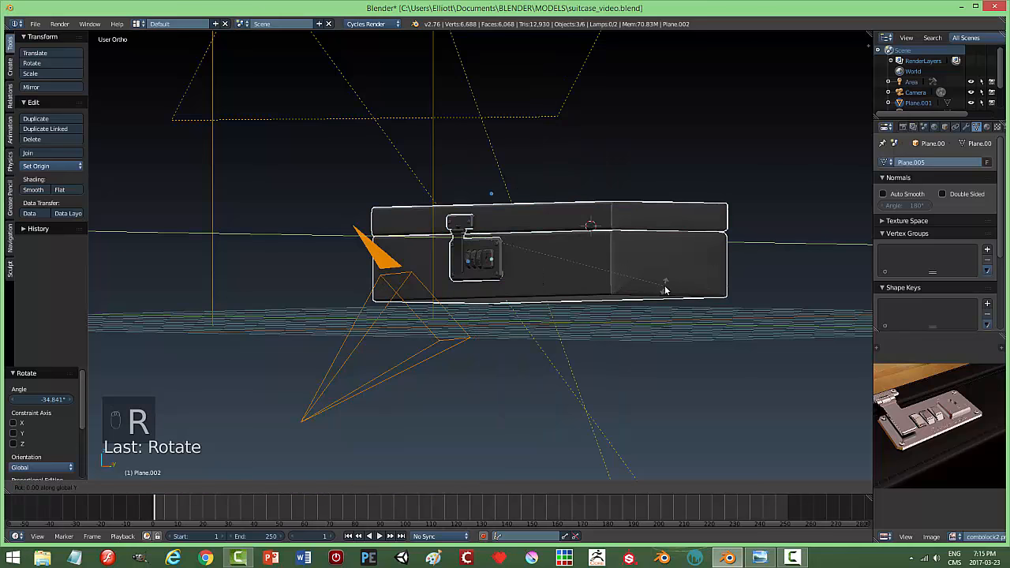
key(9)
key(0)
right_click(666, 290)
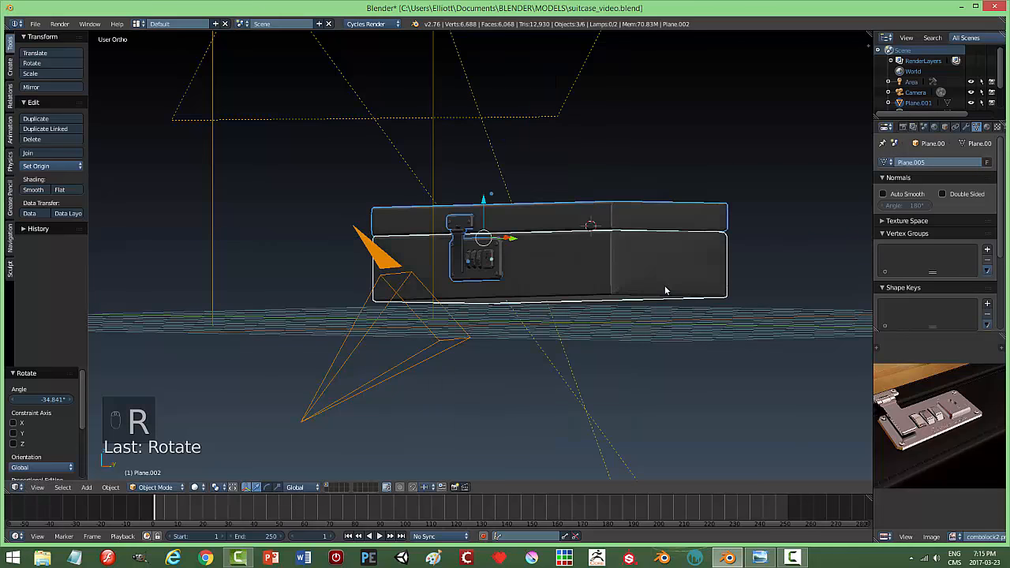
Rotate the lock, lid and suitcase body -90° about the global X axis and raise them about 0.787 units along Z
middle_drag(575, 289, 547, 302)
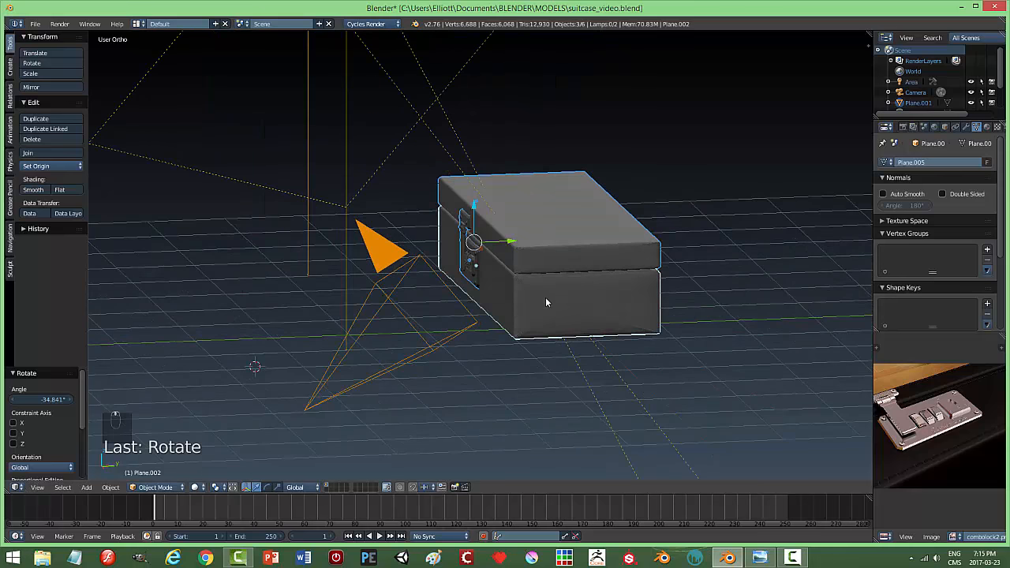
key(r)
key(x)
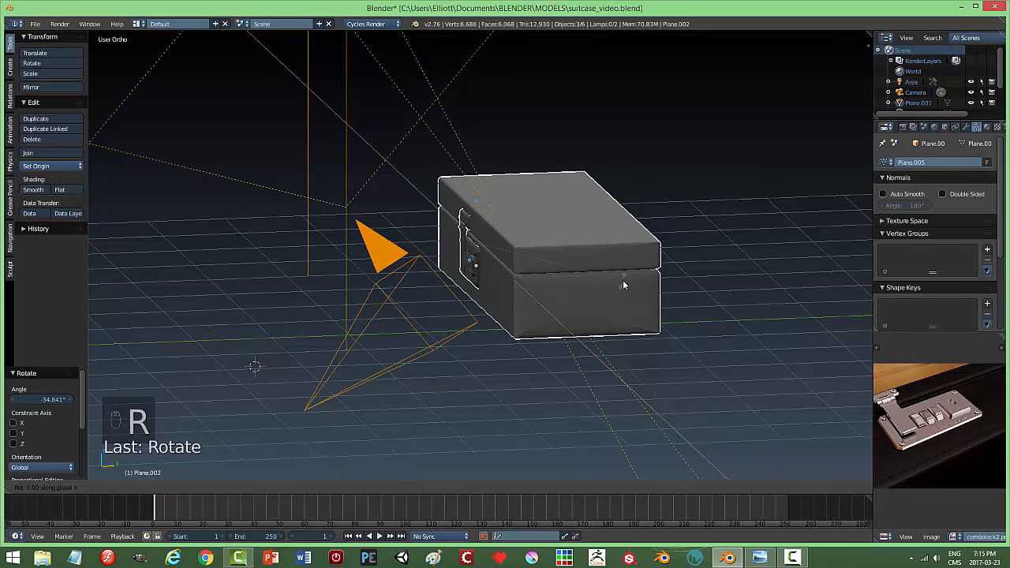
key(9)
key(0)
key(minus)
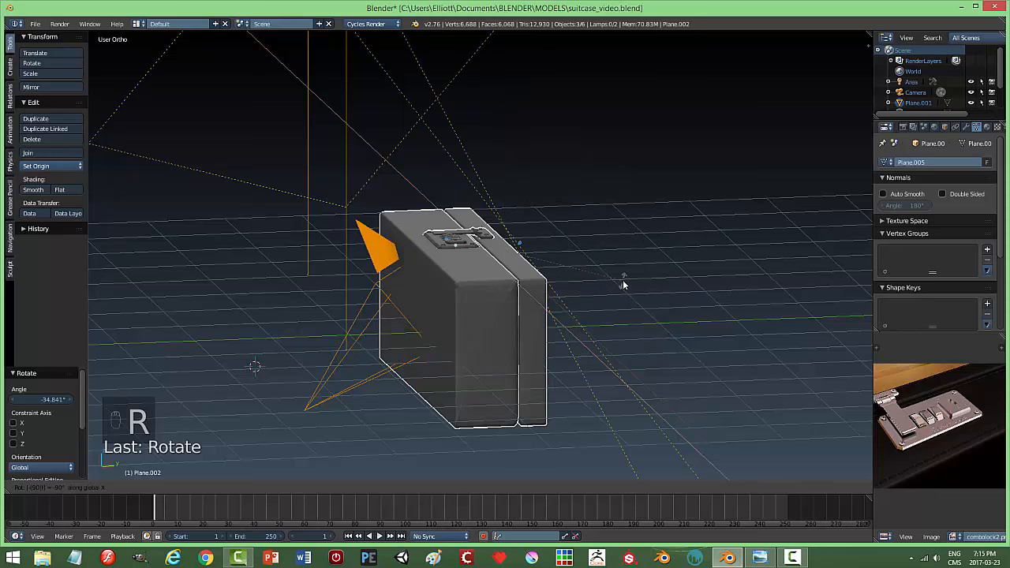
click(622, 283)
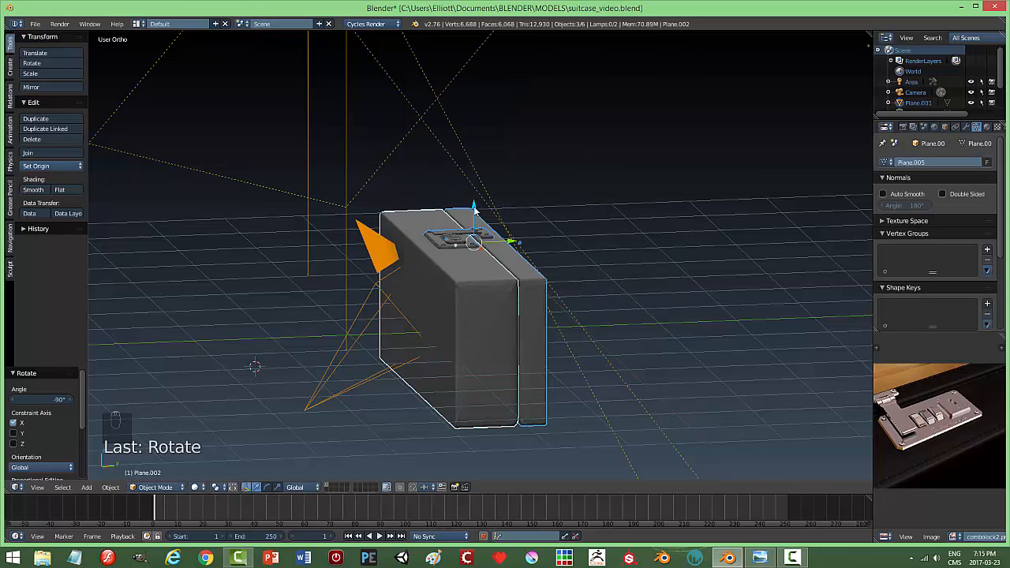
key(g)
key(z)
click(505, 186)
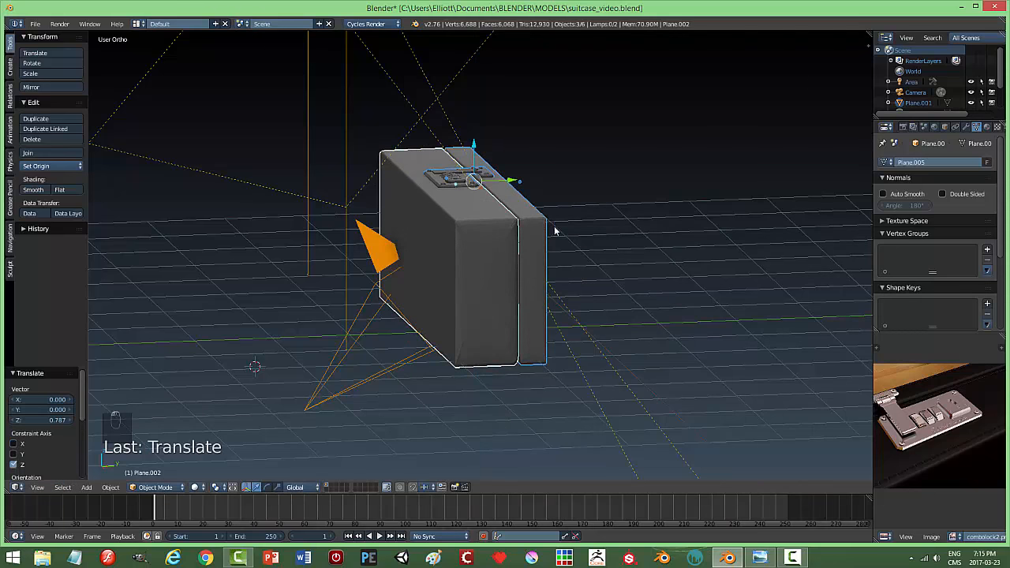
Look through the camera and angle it down onto the upright suitcase so the lock side faces the view
middle_drag(555, 231, 563, 253)
key(KP_0)
scroll(563, 270, down, 4)
middle_drag(545, 205, 587, 309)
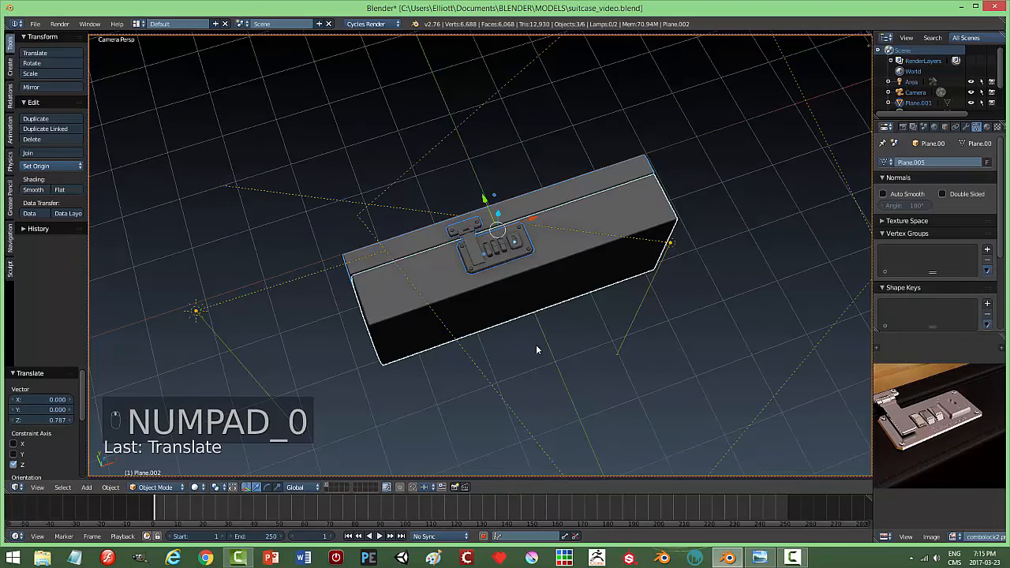
scroll(562, 326, up, 5)
scroll(615, 295, down, 2)
Frame a diagonal close-up of the combination lock with the camera in rendered shading and save over the existing file
key(shift+z)
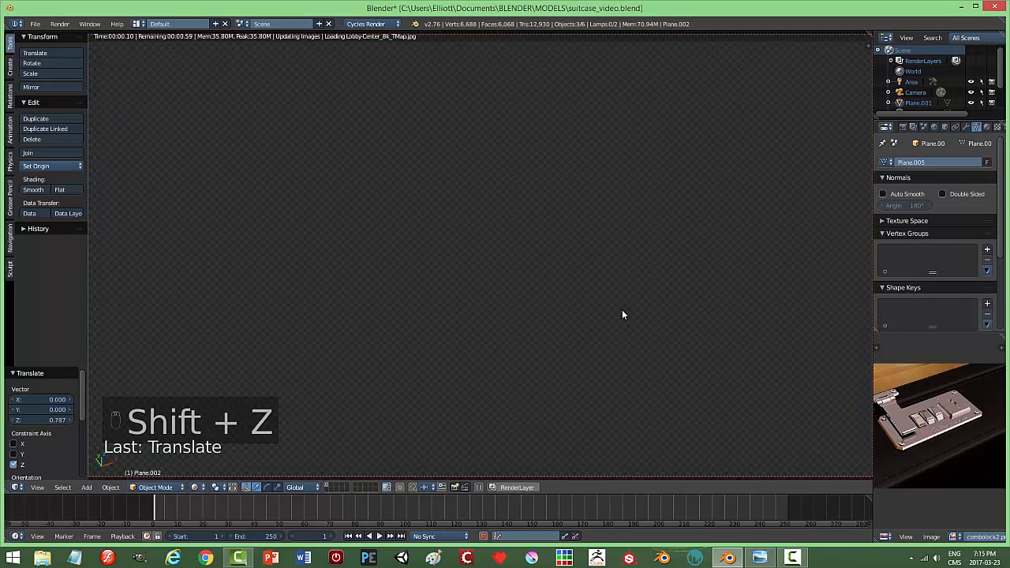
scroll(572, 271, up, 2)
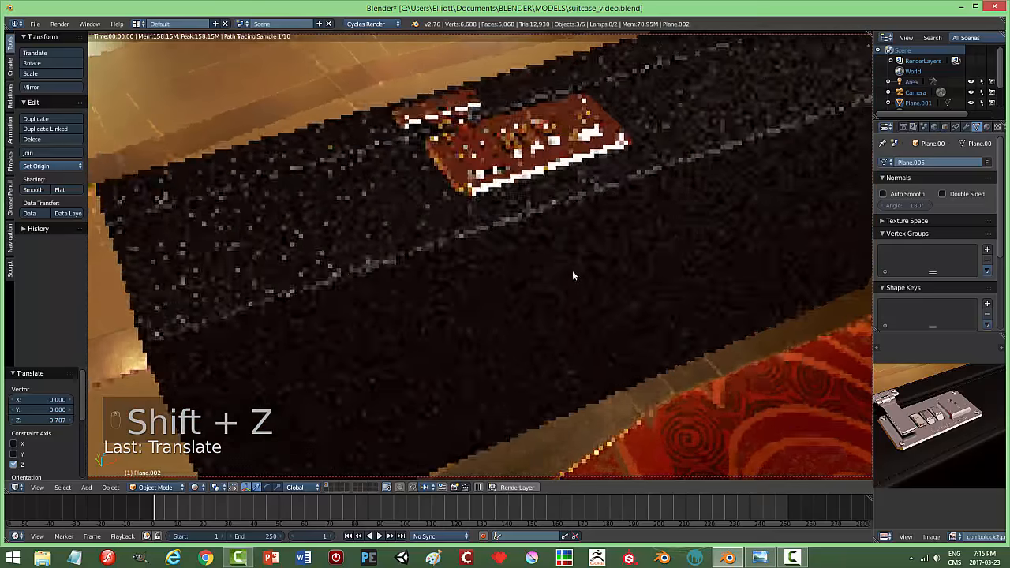
mouse_move(580, 266)
middle_down()
mouse_move(593, 270)
mouse_move(573, 284)
middle_up()
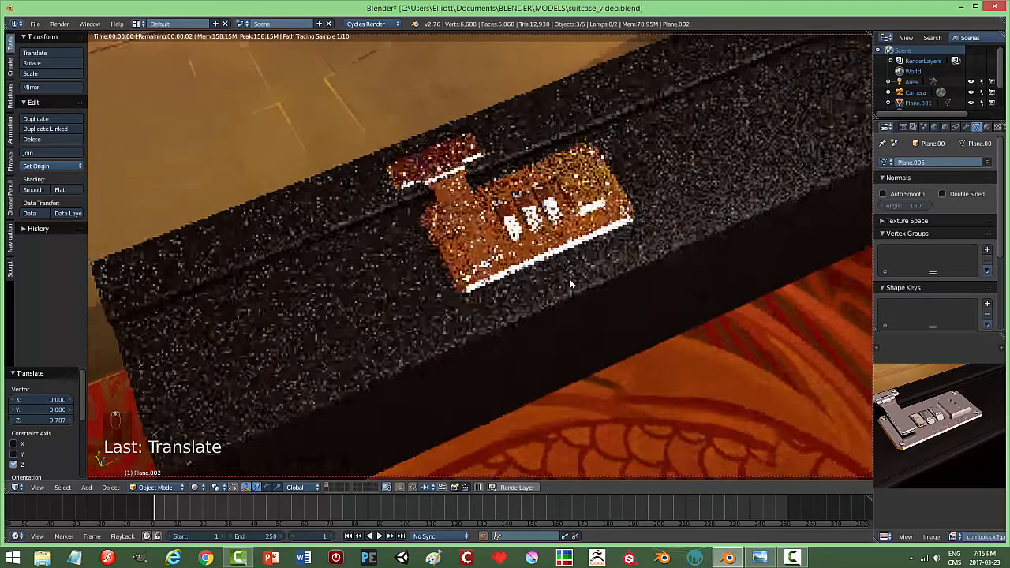
shift+middle_drag(411, 229, 443, 228)
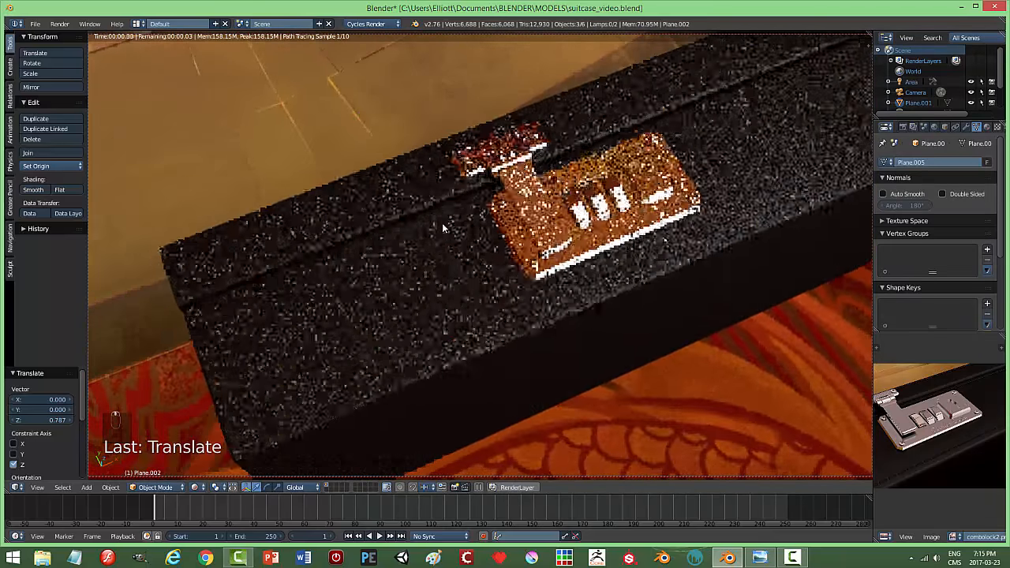
shift+middle_drag(649, 241, 619, 259)
middle_drag(387, 271, 407, 249)
scroll(622, 224, up, 3)
shift+middle_drag(623, 228, 579, 318)
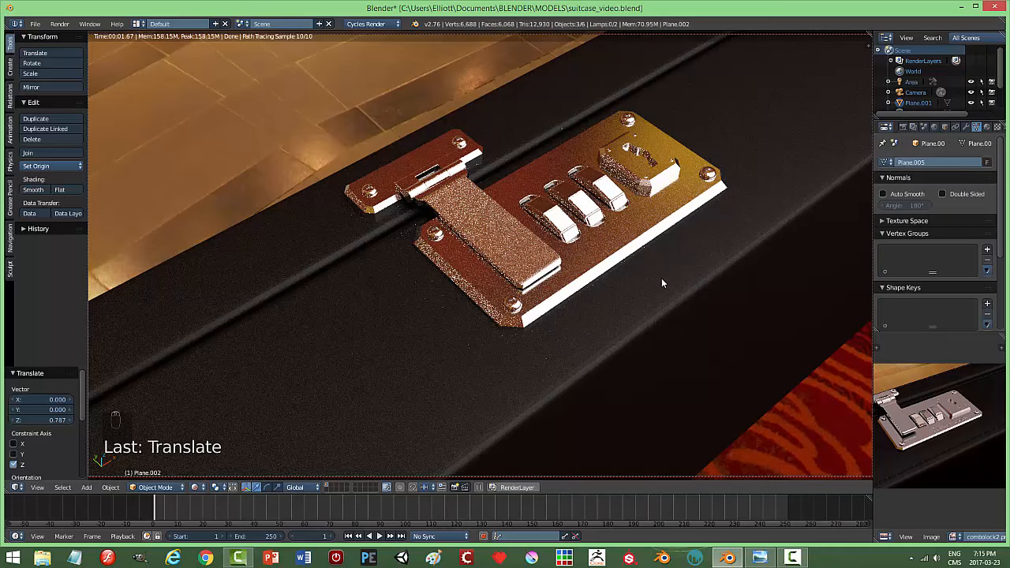
key(ctrl+s)
click(663, 280)
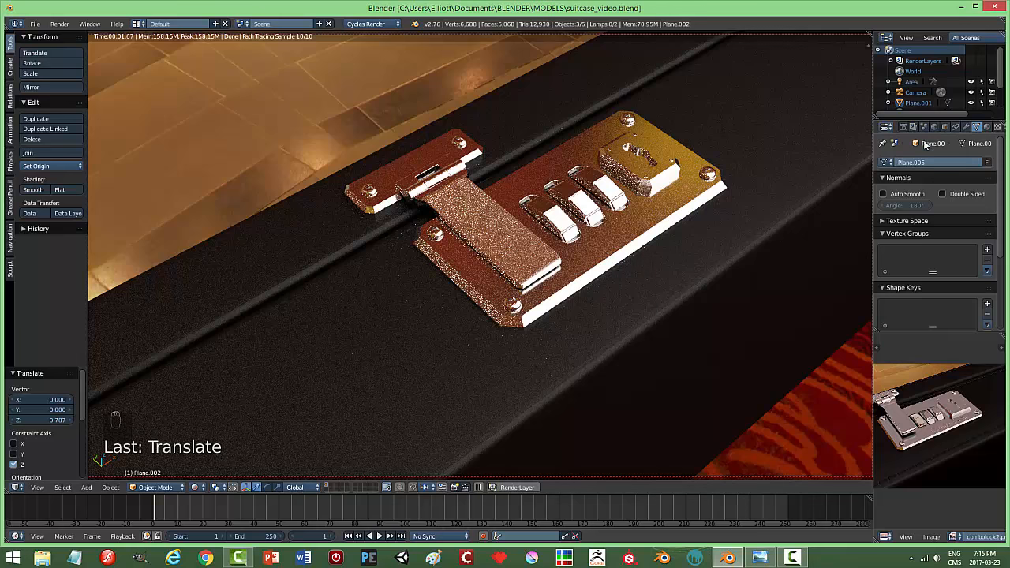
Disable refractive caustics in the render's light path settings
click(904, 127)
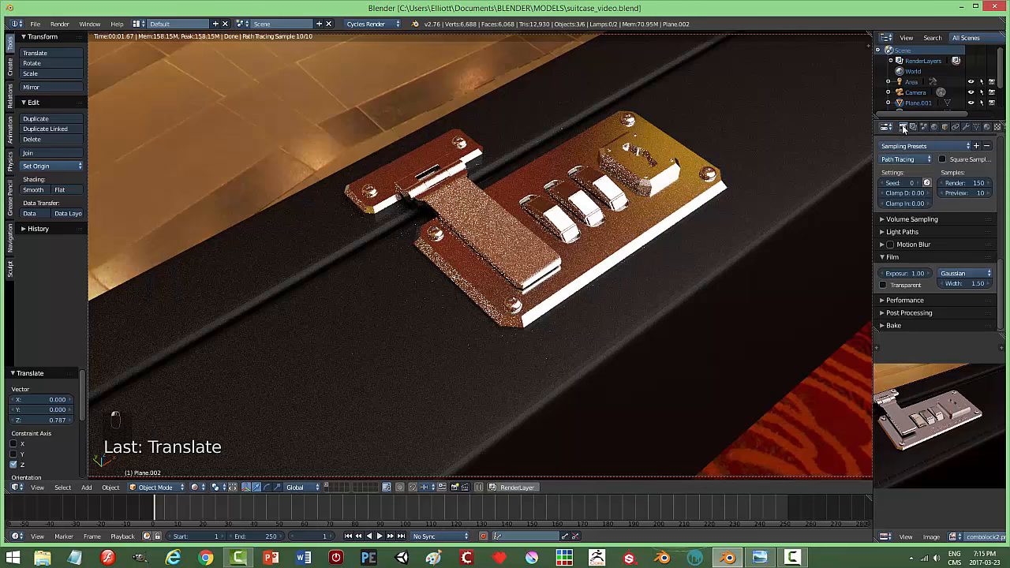
click(883, 233)
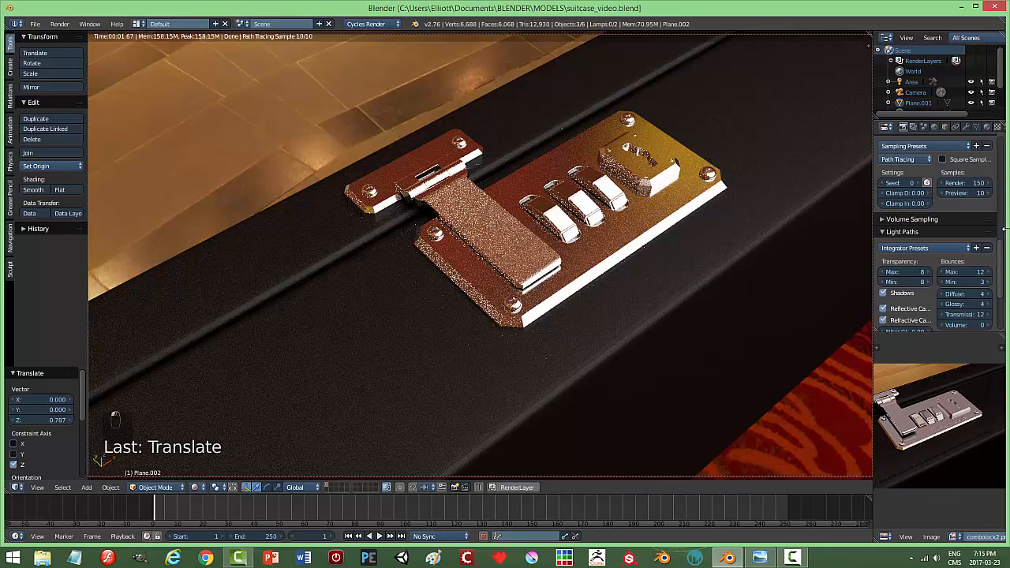
scroll(999, 247, down, 3)
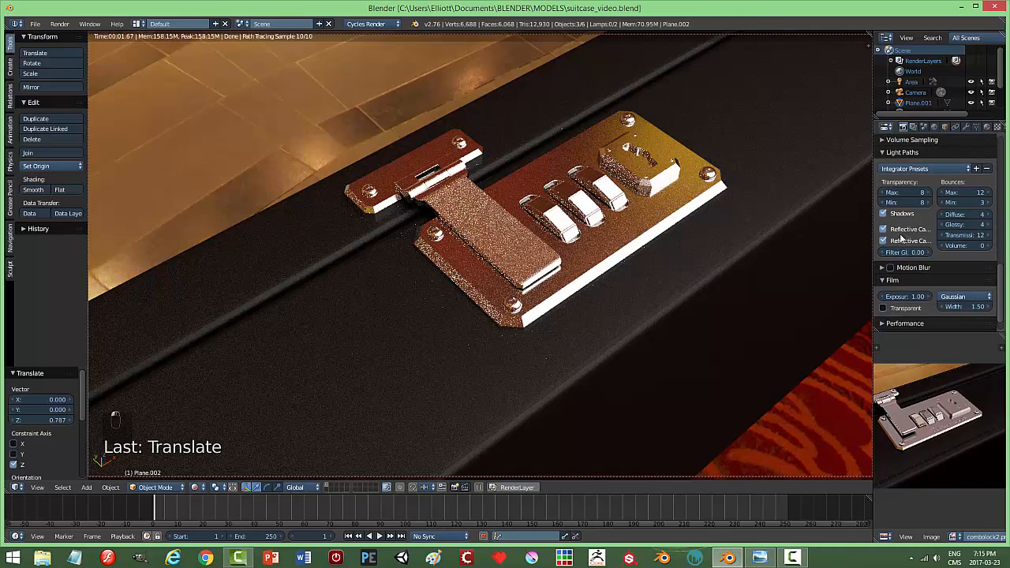
click(903, 241)
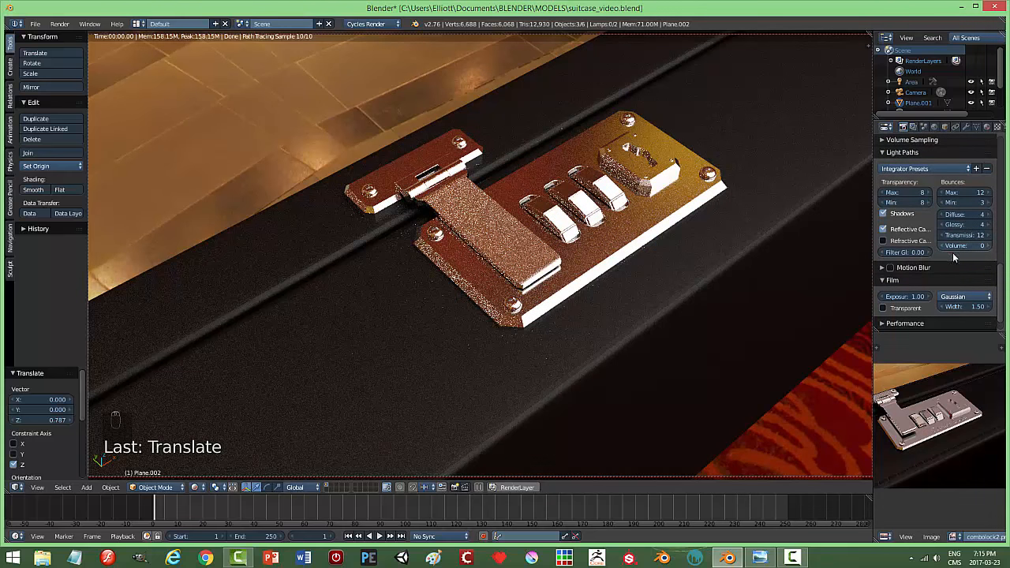
drag(1000, 269, 1002, 292)
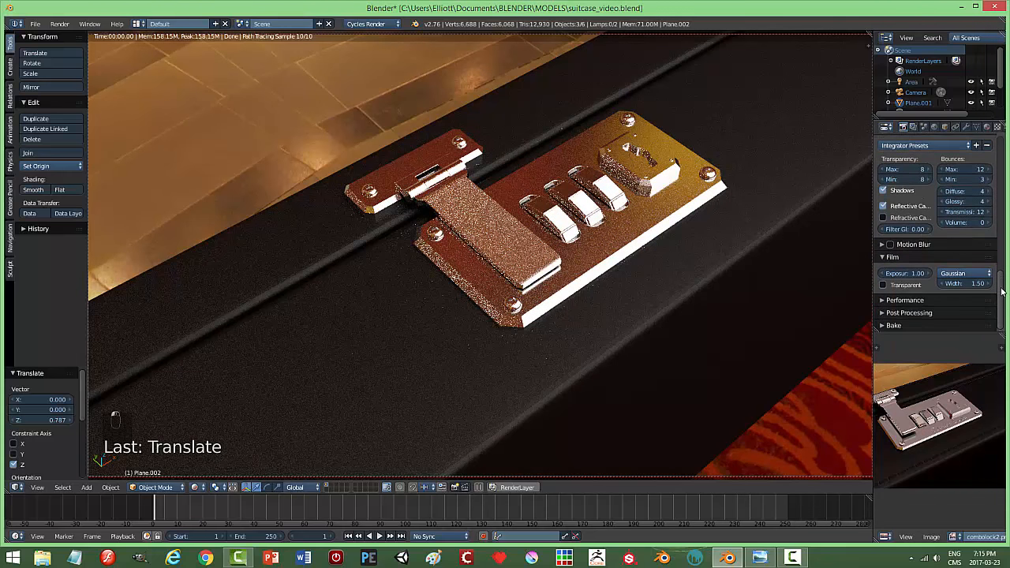
Examine the Cycles ray visibility settings of the selected lock object and of the area lamp
click(945, 128)
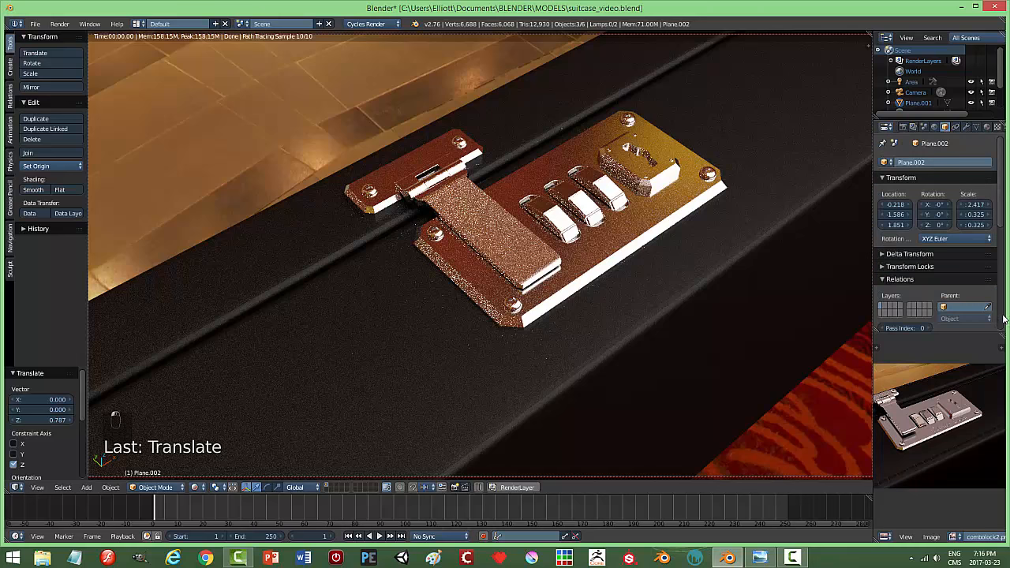
scroll(1004, 320, down, 6)
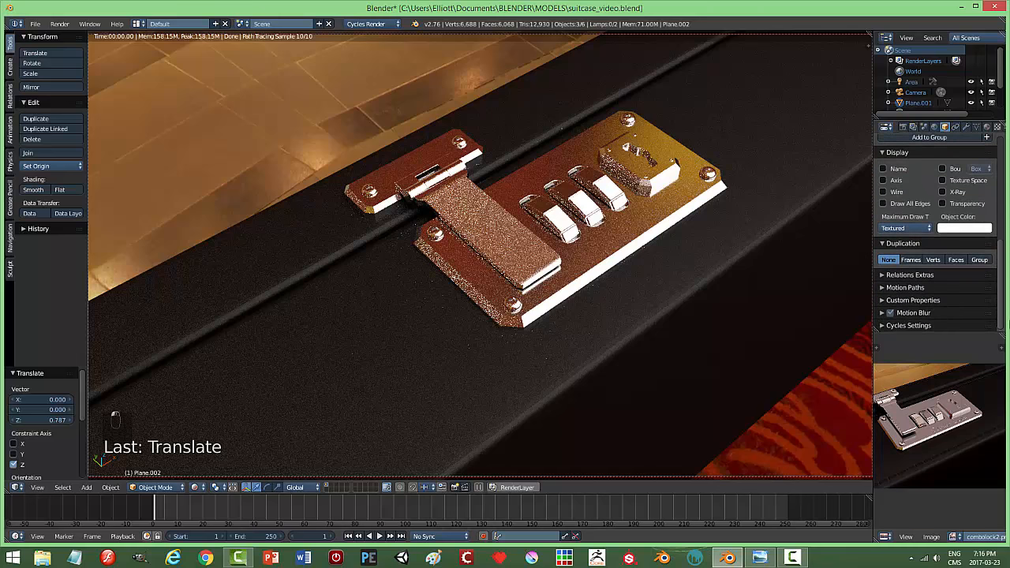
click(884, 326)
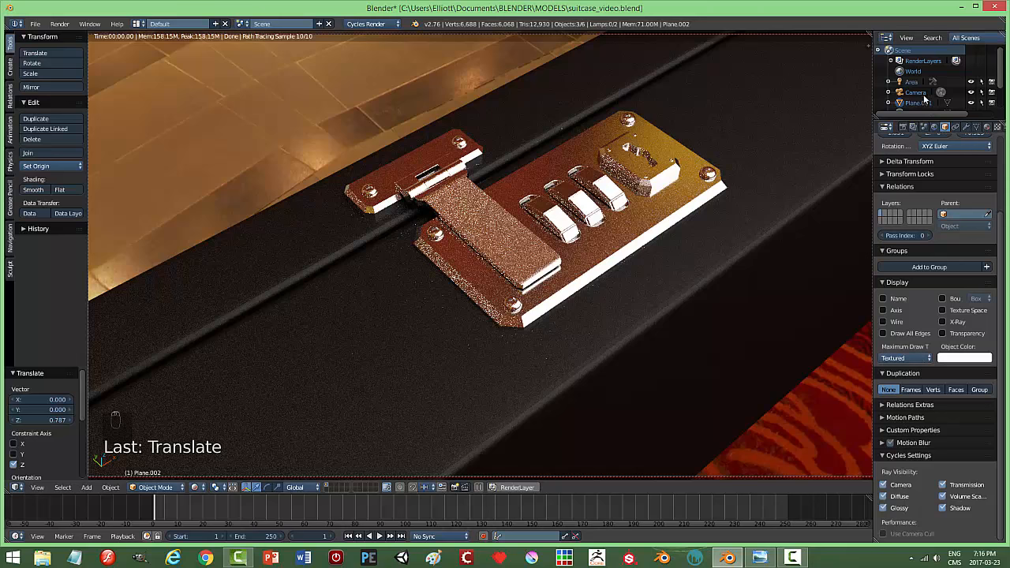
click(913, 82)
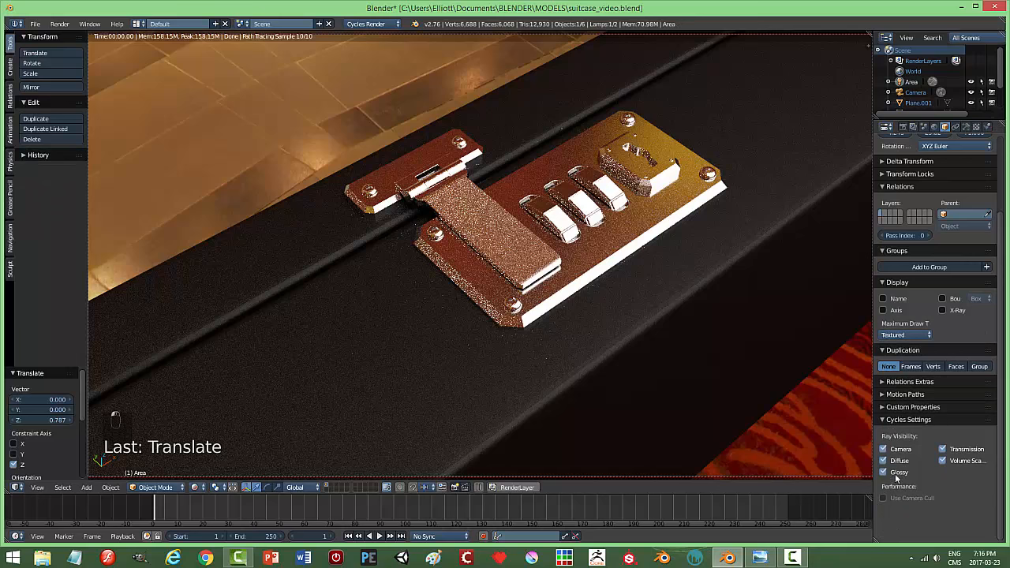
Set the indirect light clamp to 2.00 and briefly test-render the lock close-up
click(904, 127)
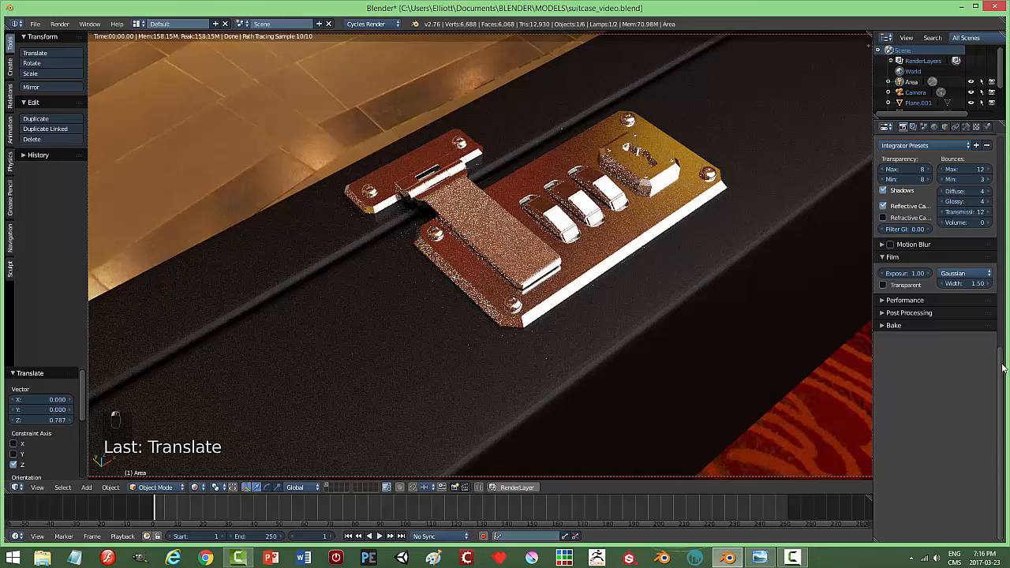
scroll(912, 282, up, 5)
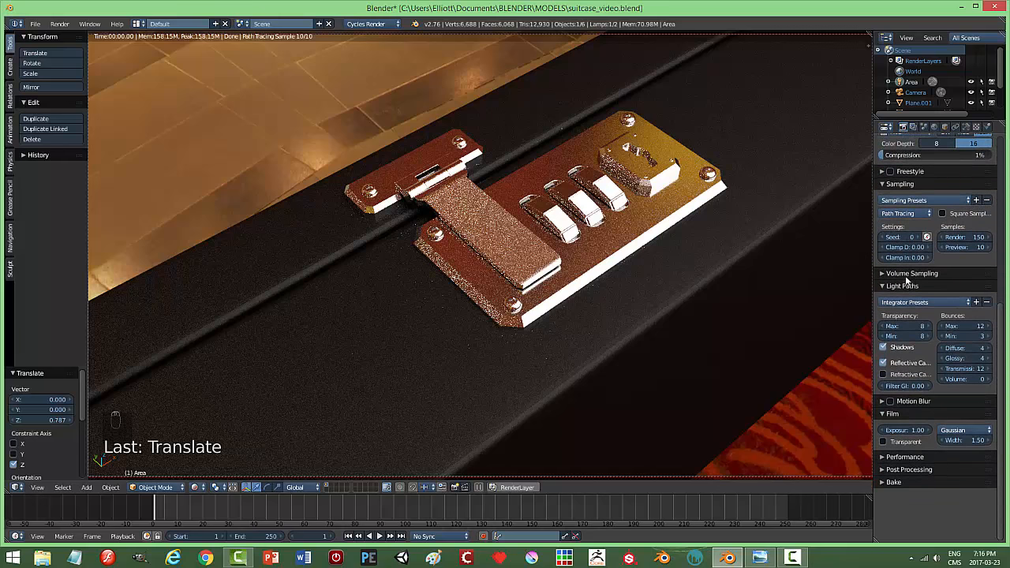
click(905, 258)
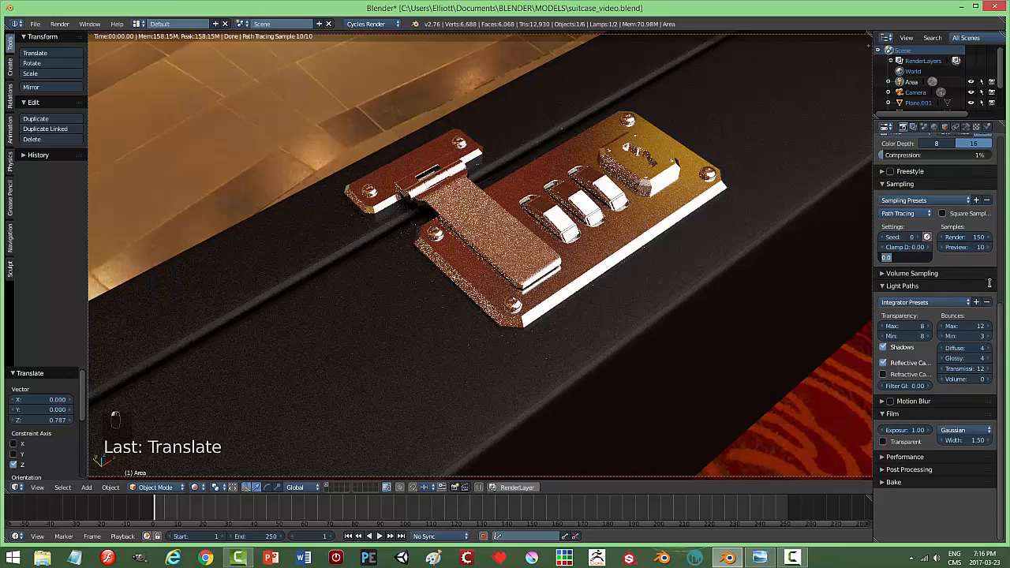
key(Return)
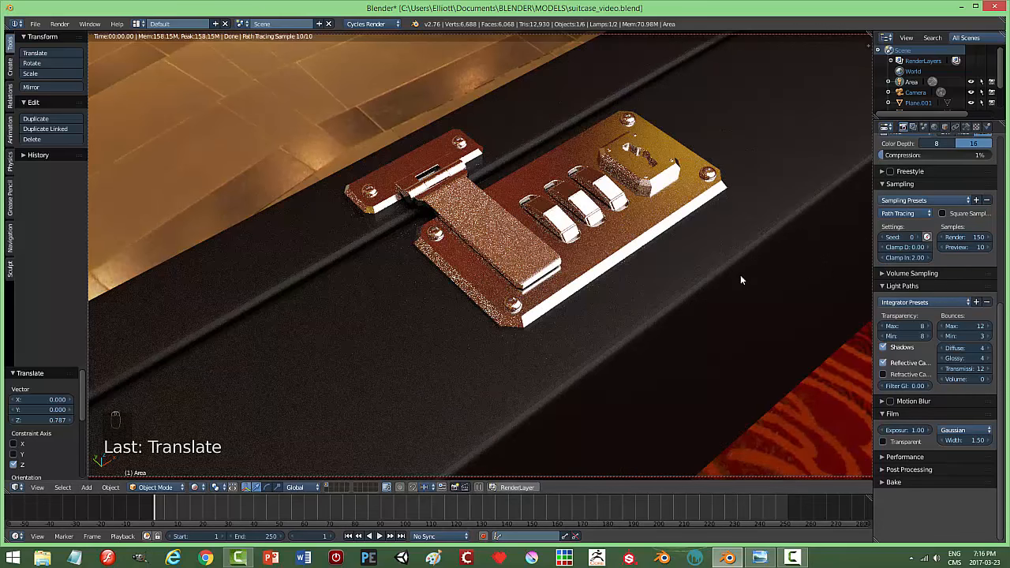
key(F12)
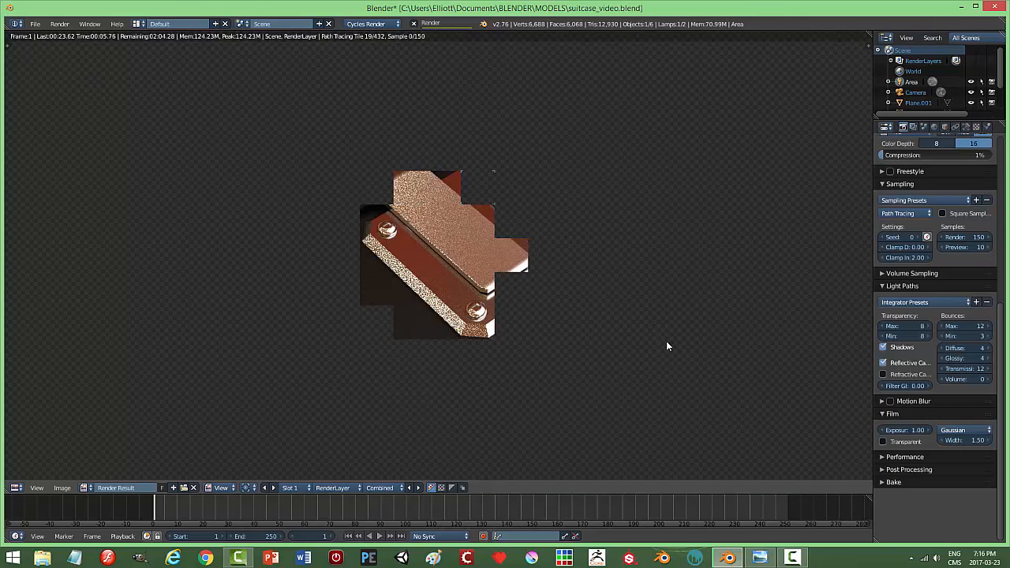
key(Escape)
key(Escape)
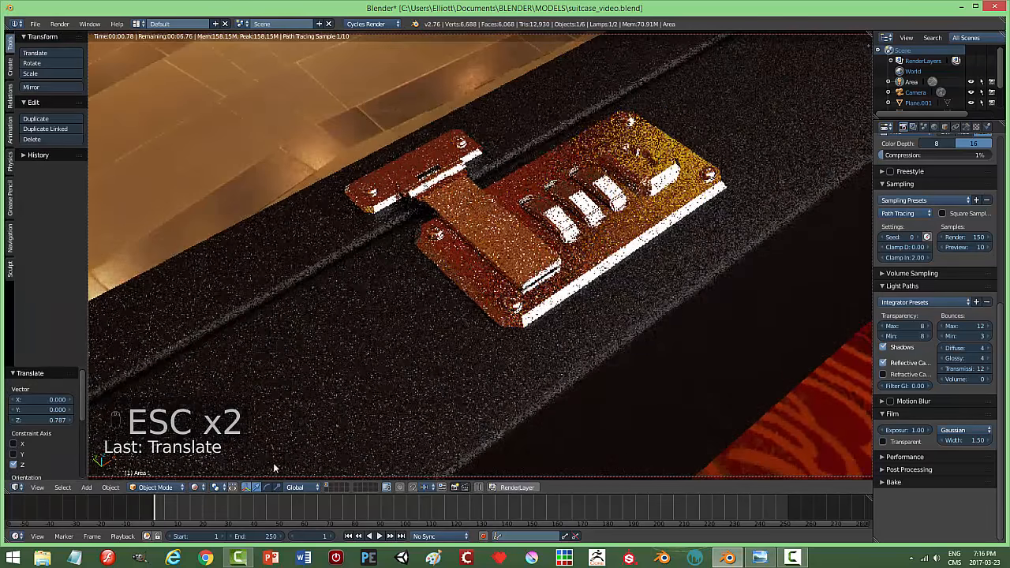
Switch the viewport to Material shading and save the file
click(197, 488)
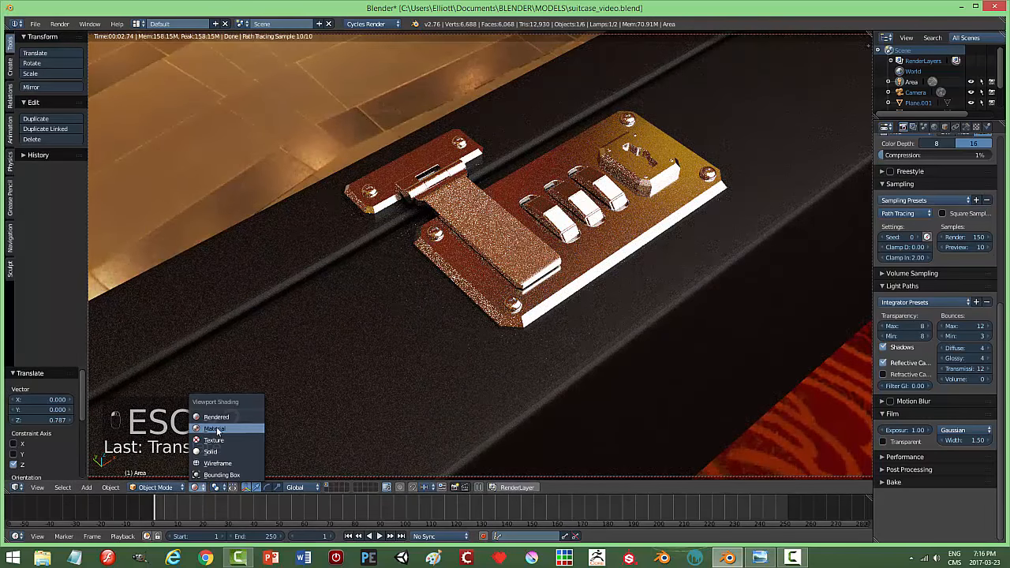
click(213, 431)
key(ctrl+s)
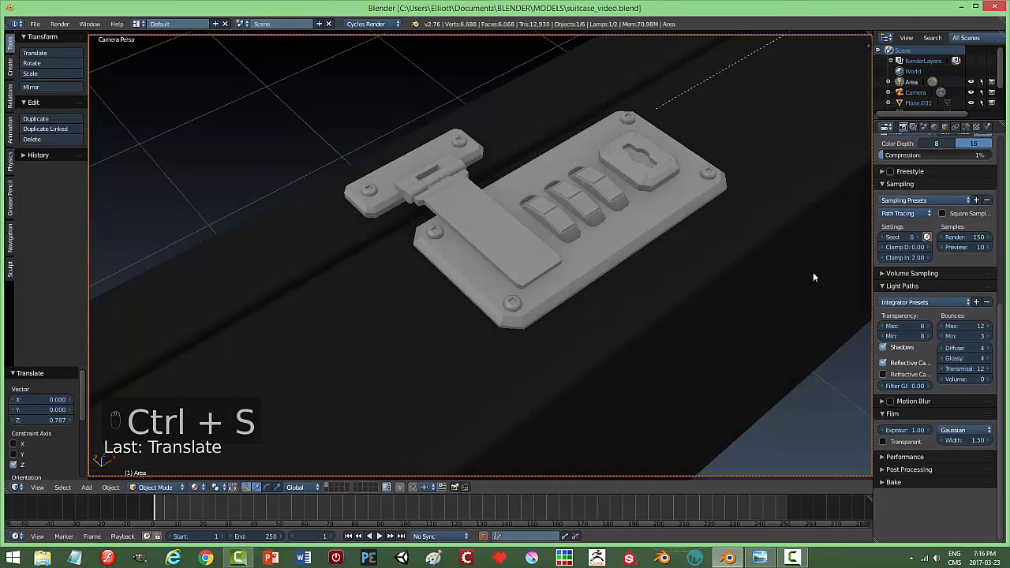
Set the indirect clamp to 4.00 and render samples to 350, with reflective caustics disabled, and save along the way
click(967, 127)
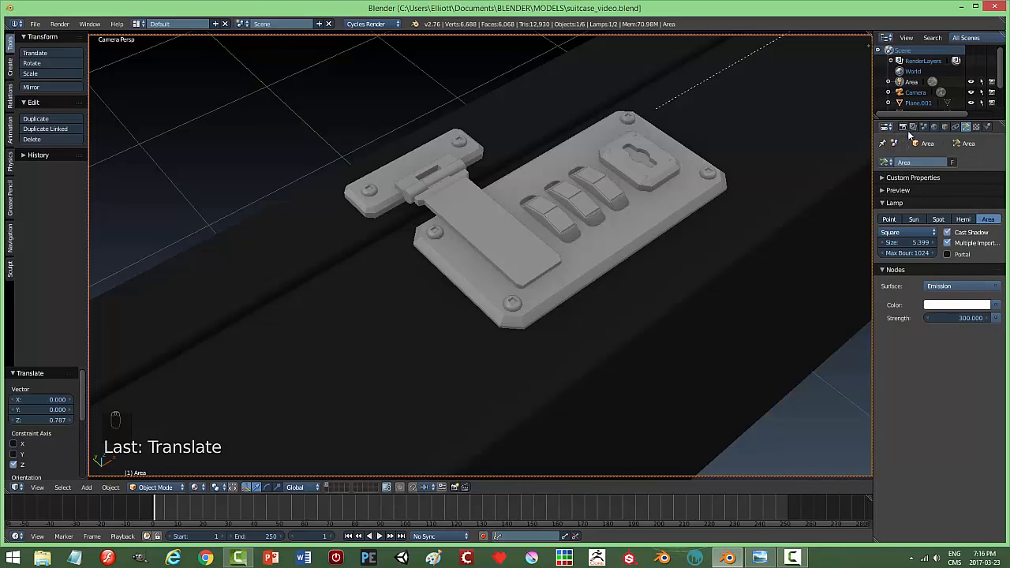
click(904, 127)
click(922, 259)
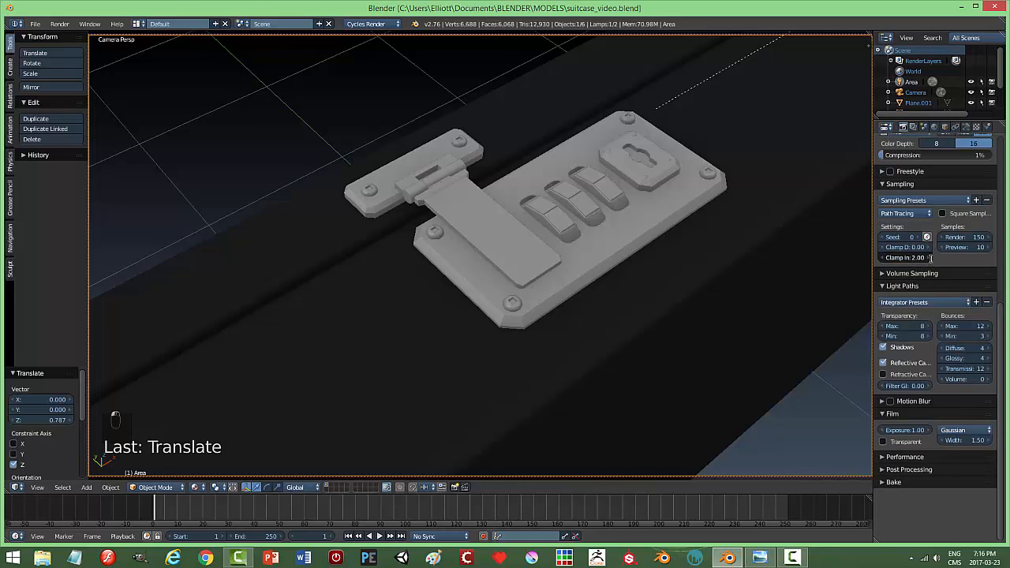
text(4)
key(Return)
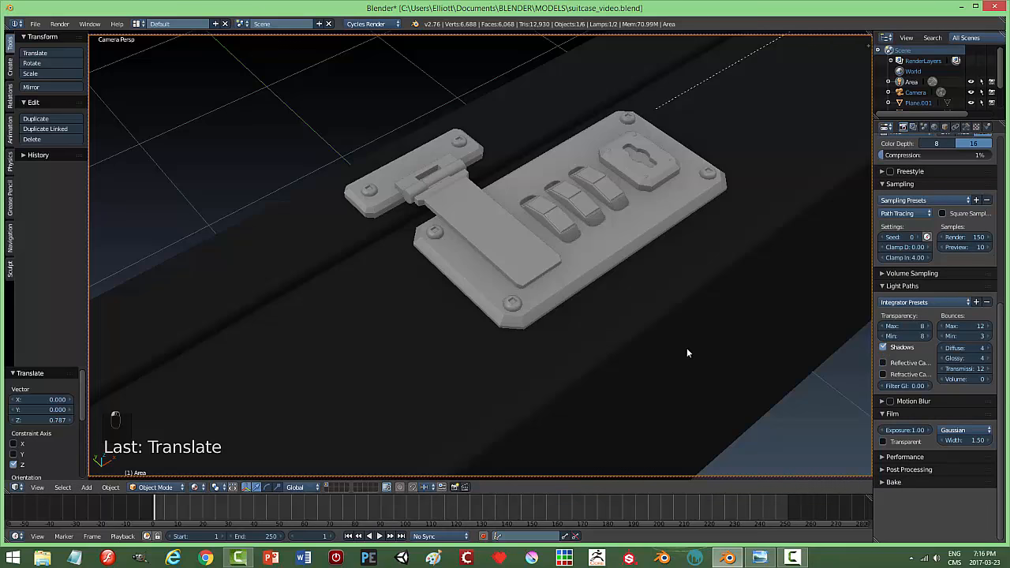
key(ctrl+s)
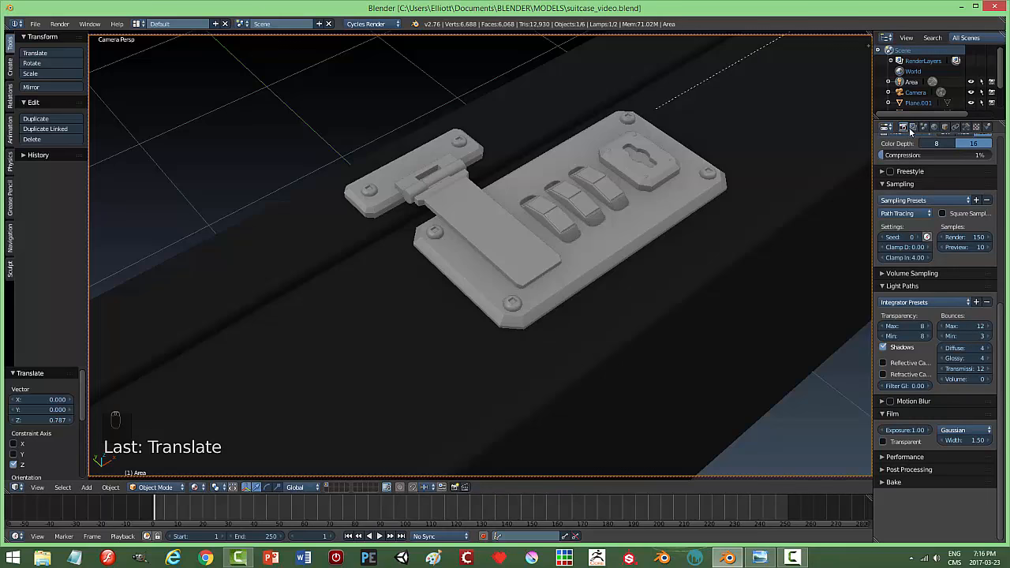
click(965, 236)
key(Return)
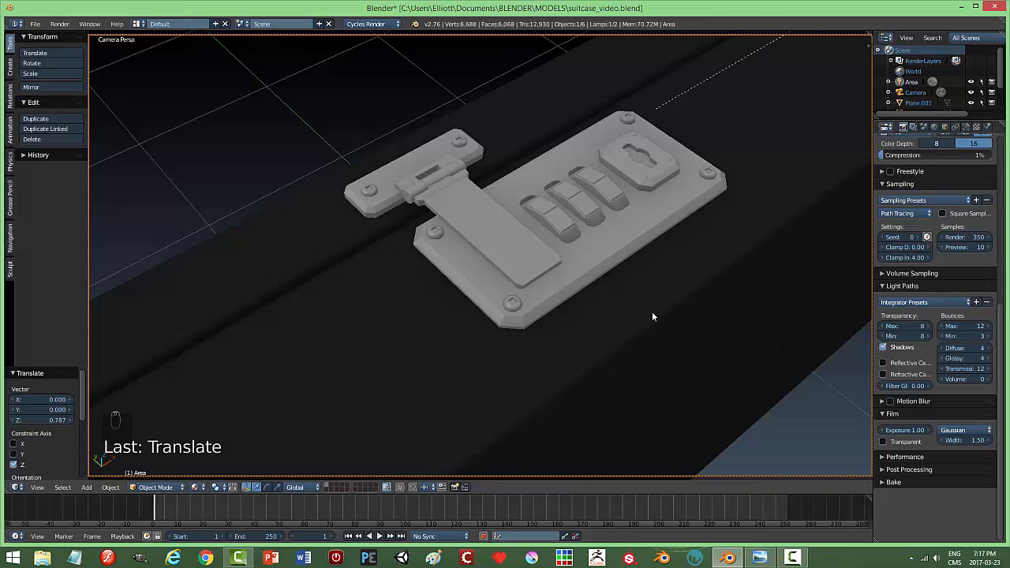
Reframe the camera's close-up of the combination lock slightly in rendered shading
key(shift+z)
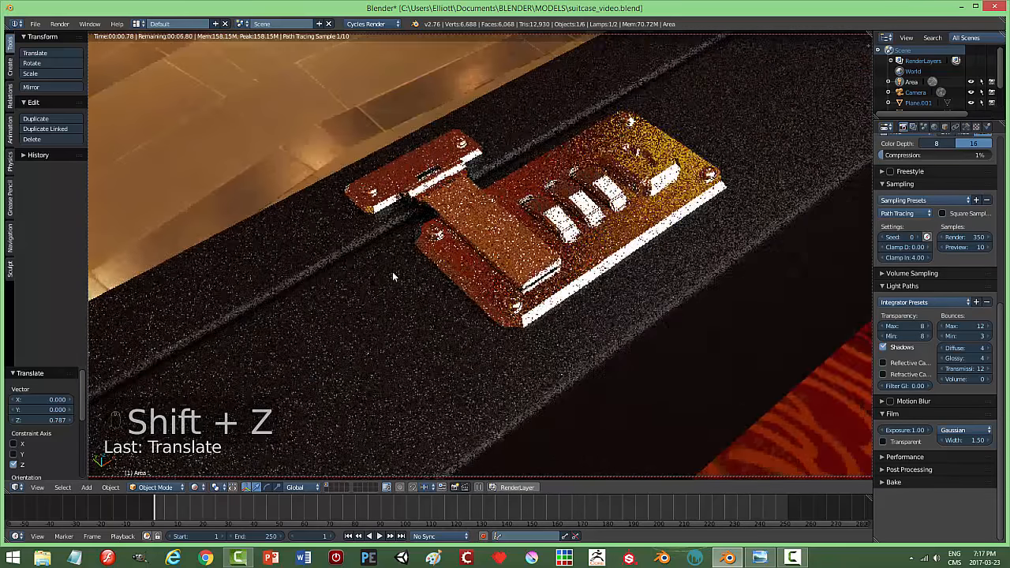
mouse_move(393, 272)
middle_down()
mouse_move(410, 254)
mouse_move(401, 261)
middle_up()
middle_drag(665, 213, 720, 252)
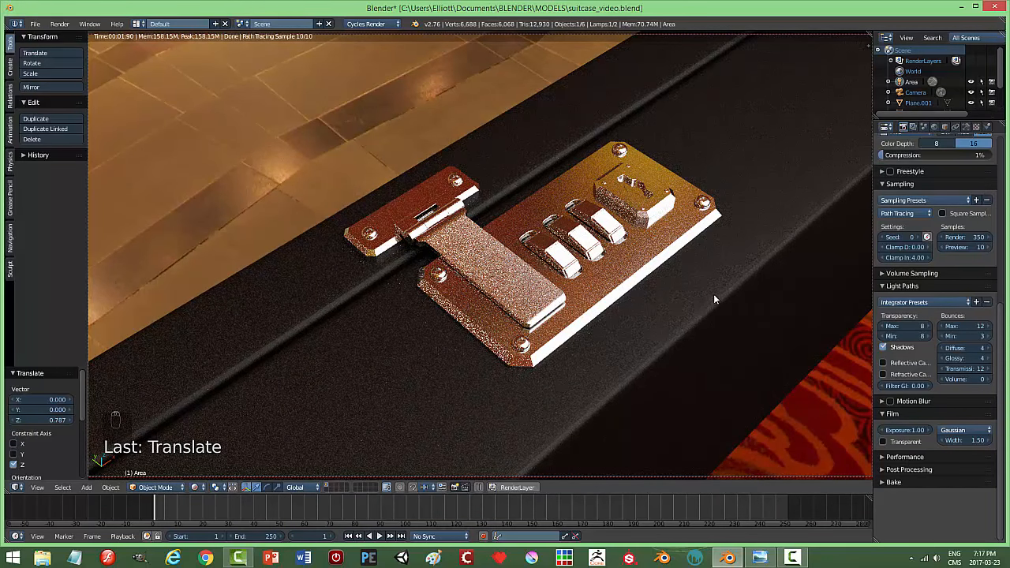
Leave the camera view for Material shading and move the area lamp about 2.91 units along X and -0.554 along Y, raising it
key(KP_0)
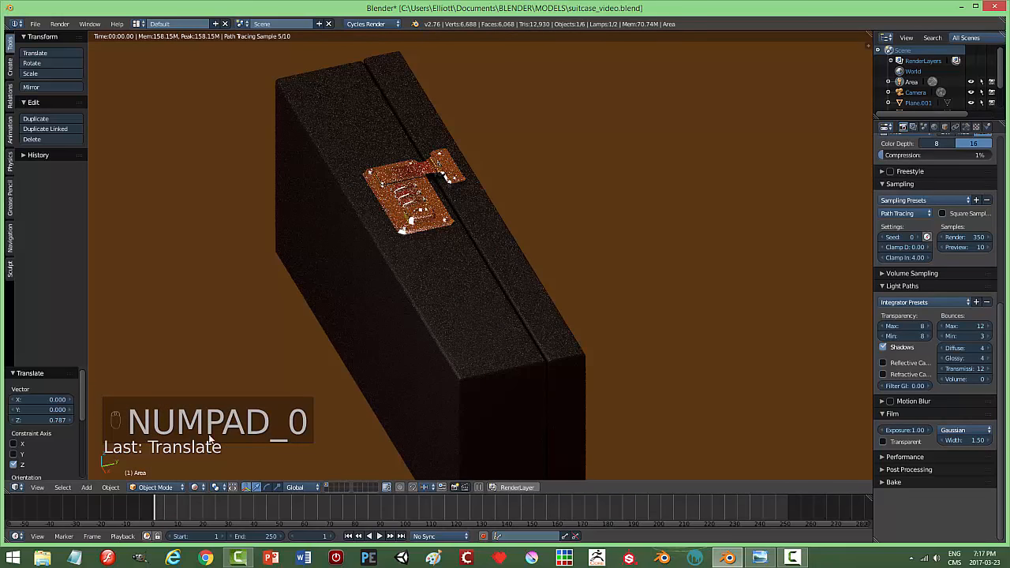
click(191, 488)
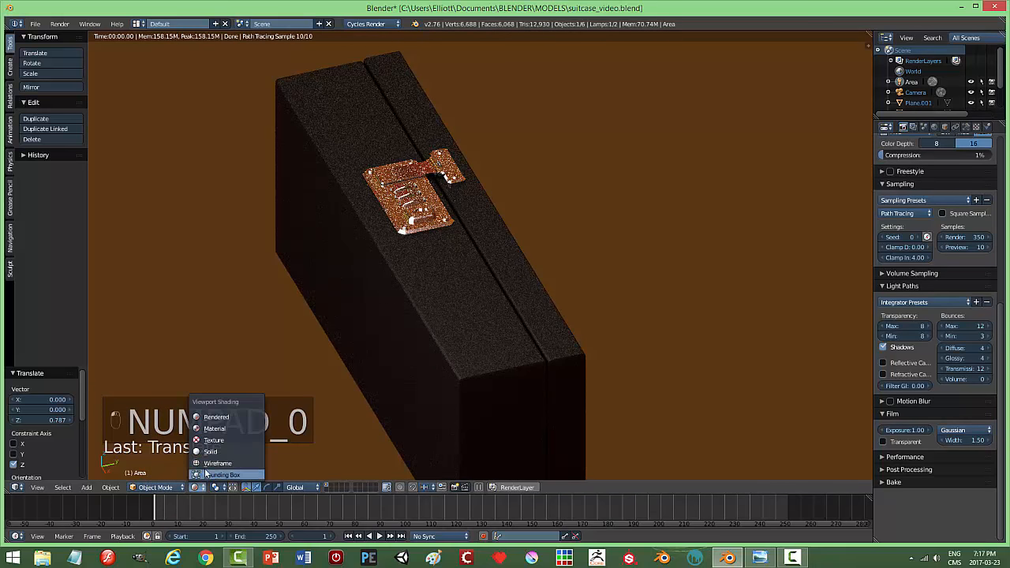
click(225, 431)
middle_drag(561, 245, 549, 255)
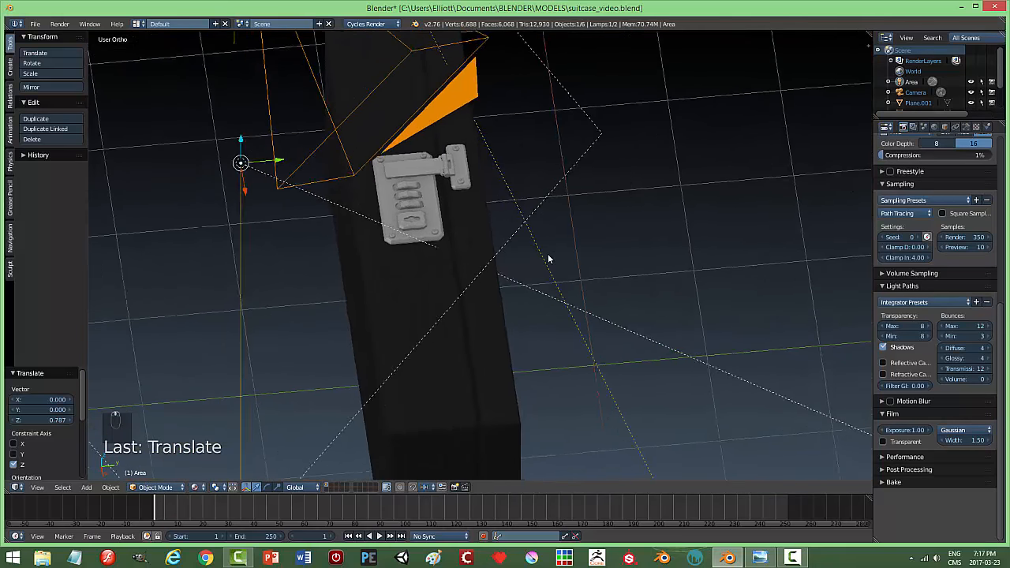
scroll(549, 257, down, 4)
middle_drag(523, 289, 444, 274)
click(367, 99)
middle_drag(362, 116, 415, 134)
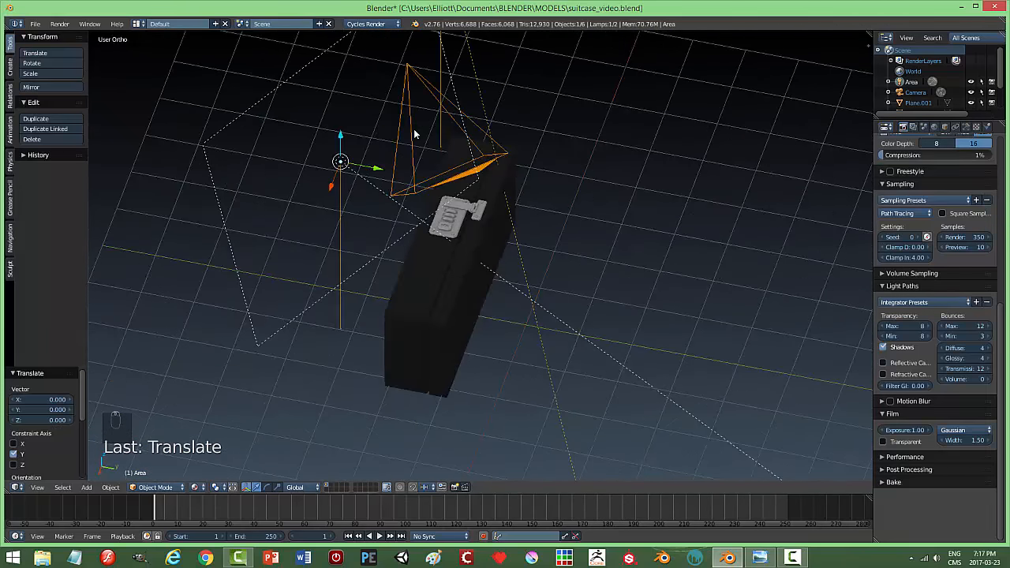
drag(332, 186, 299, 297)
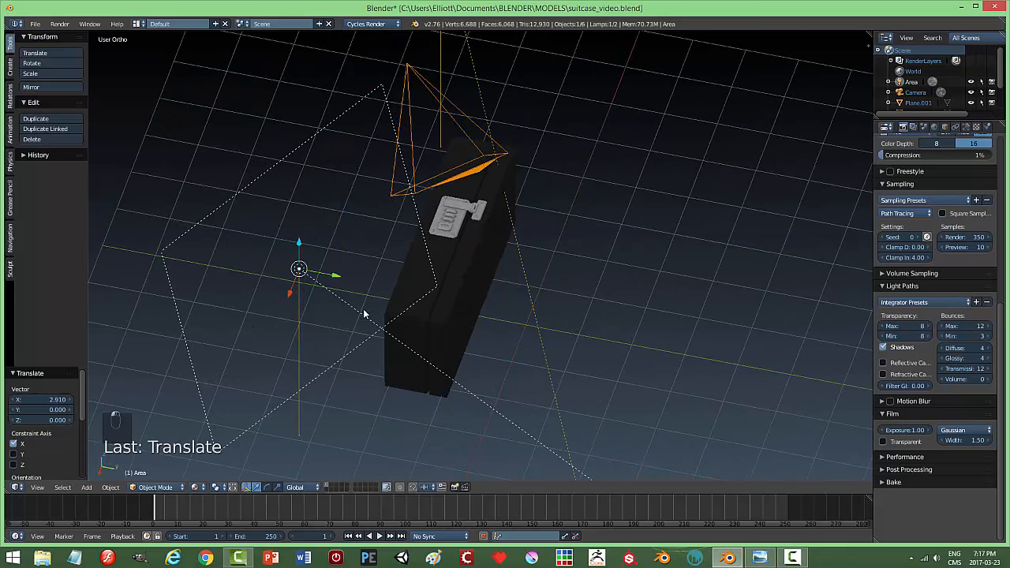
drag(298, 255, 308, 143)
Rotate the area lamp about -18.5° in a view facing the suitcase's lock side
middle_drag(406, 225, 513, 251)
key(r)
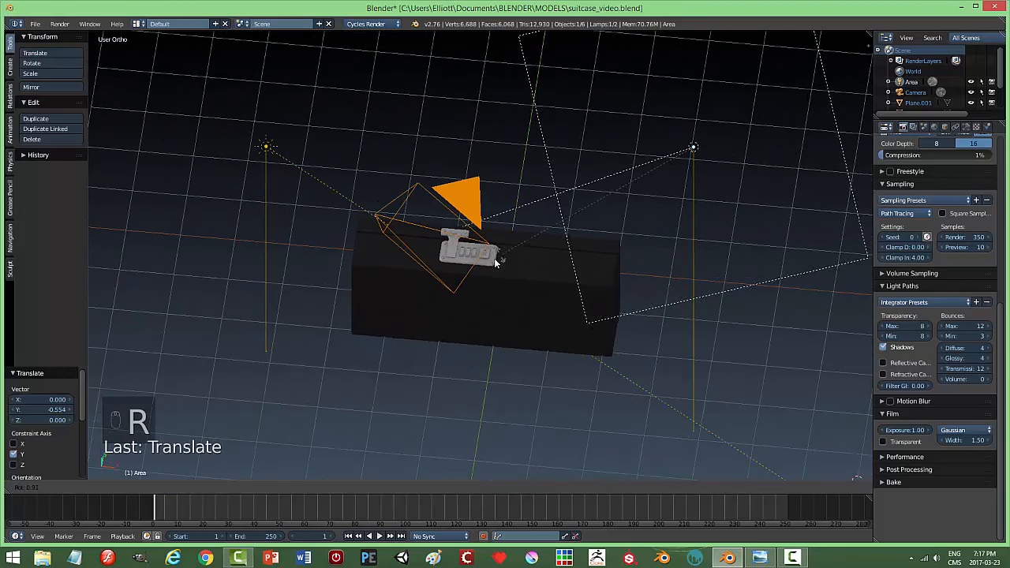
click(537, 348)
Move the area lamp about -1.955 units along Y and rotate it about 6.8°
middle_drag(672, 271, 632, 276)
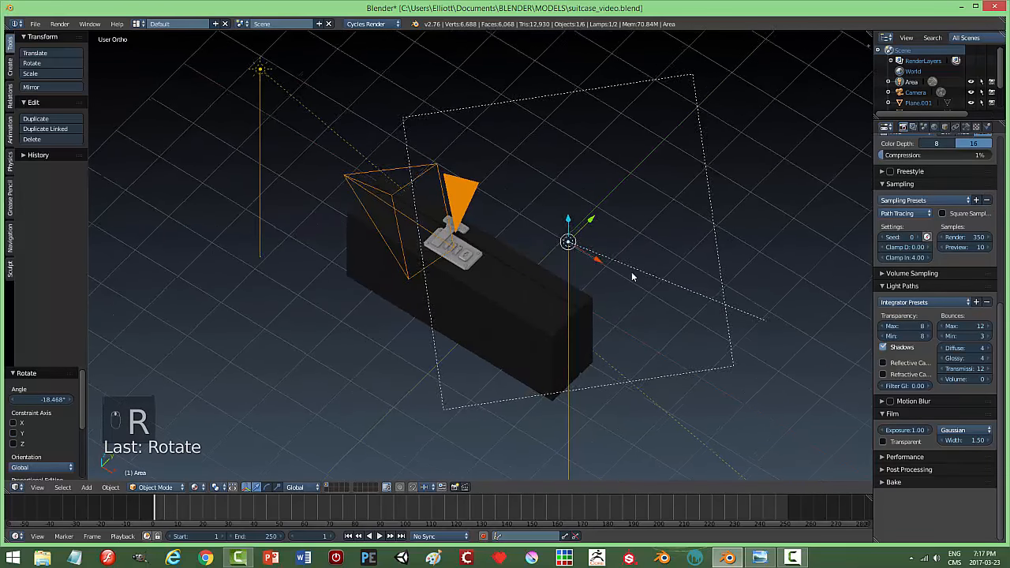
drag(594, 223, 500, 265)
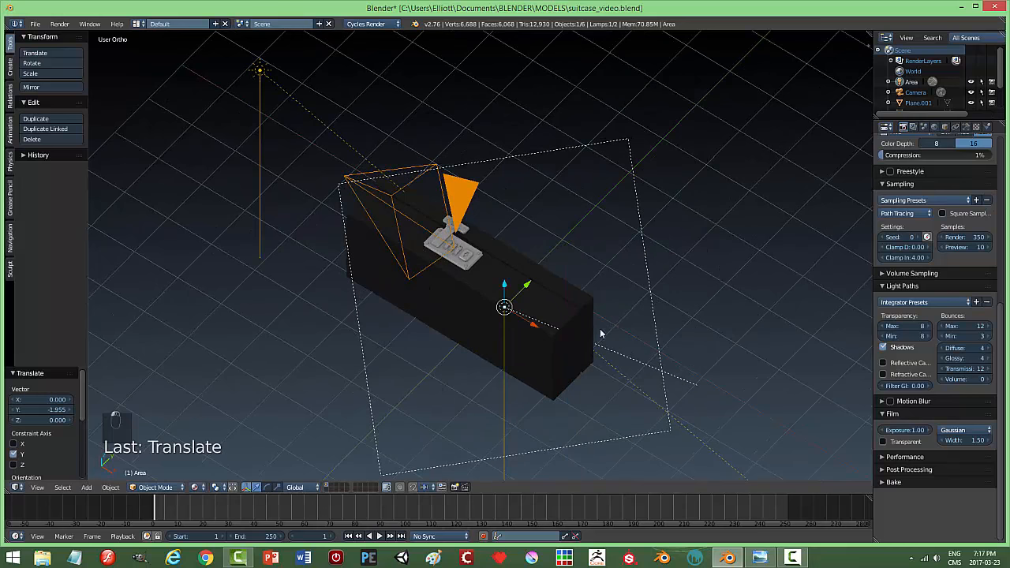
key(r)
click(553, 318)
Rotate the area lamp about 6.7° around the global Z axis and preview the lighting through the camera in rendered shading
middle_drag(553, 318, 708, 302)
key(r)
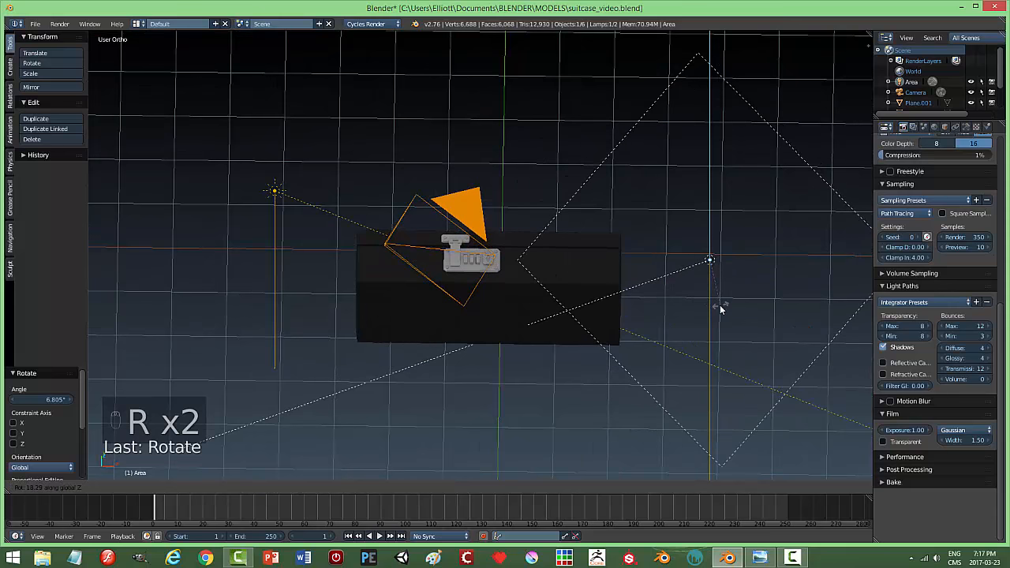
click(721, 309)
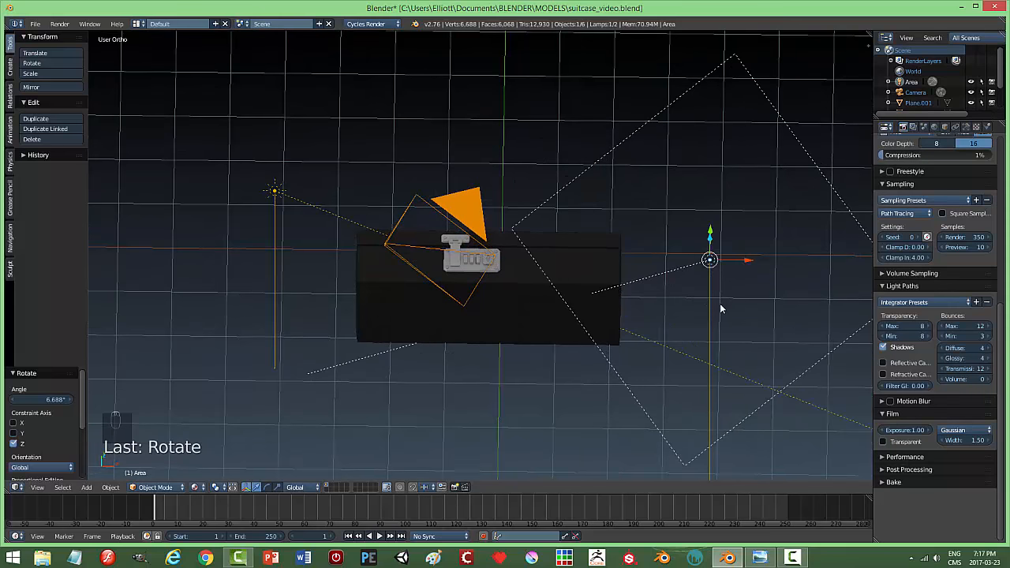
key(KP_0)
key(shift+z)
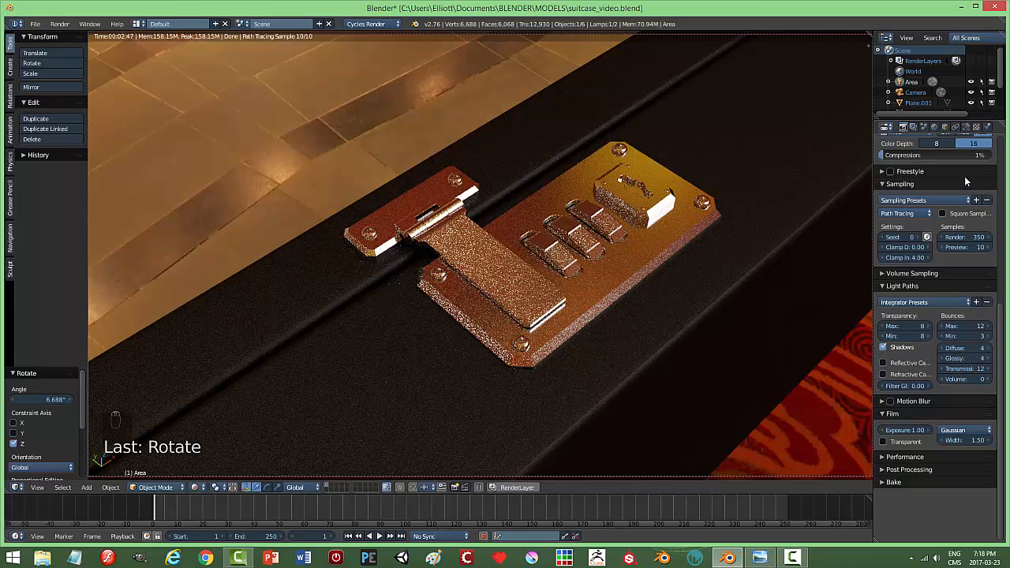
Set the sun lamp's strength to 3.000, return the viewport to Material shading and save the file
click(966, 127)
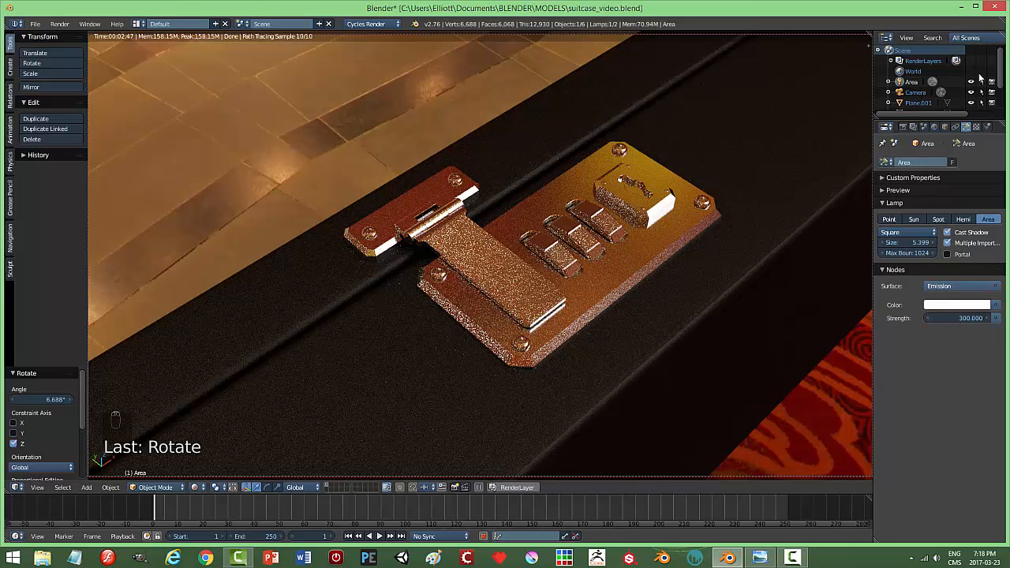
drag(1005, 63, 1005, 95)
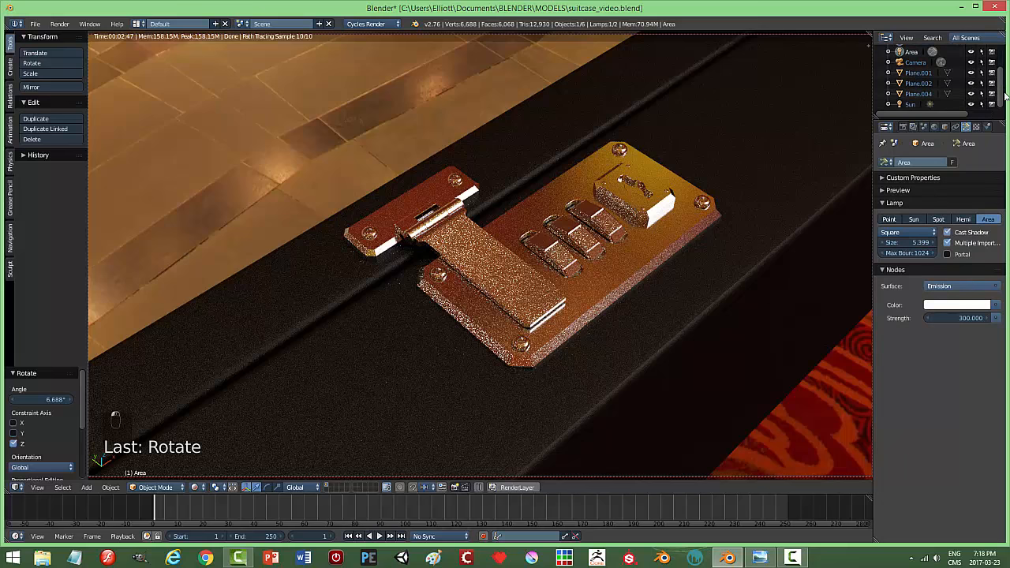
click(911, 104)
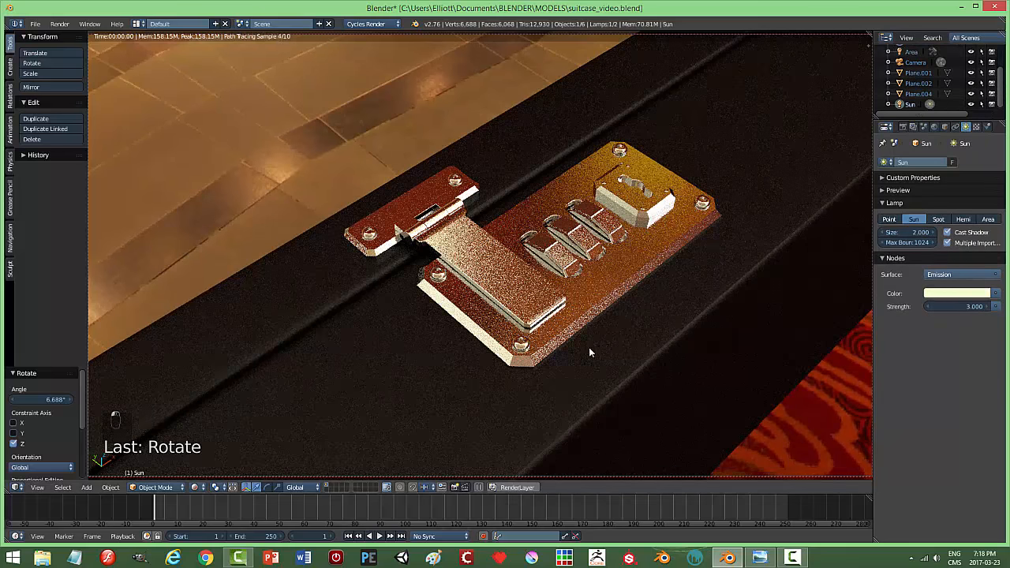
key(ctrl+s)
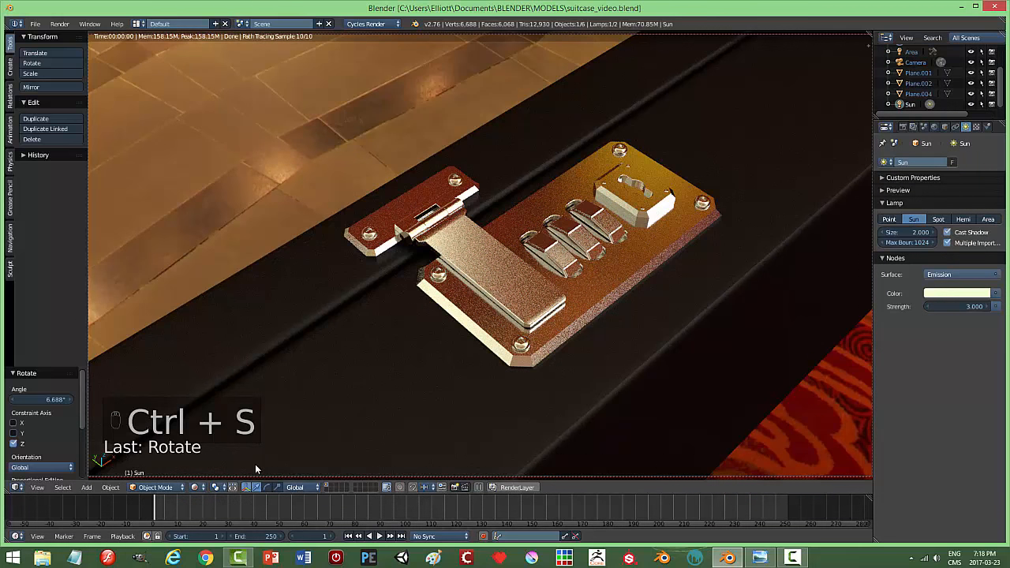
click(197, 487)
click(225, 431)
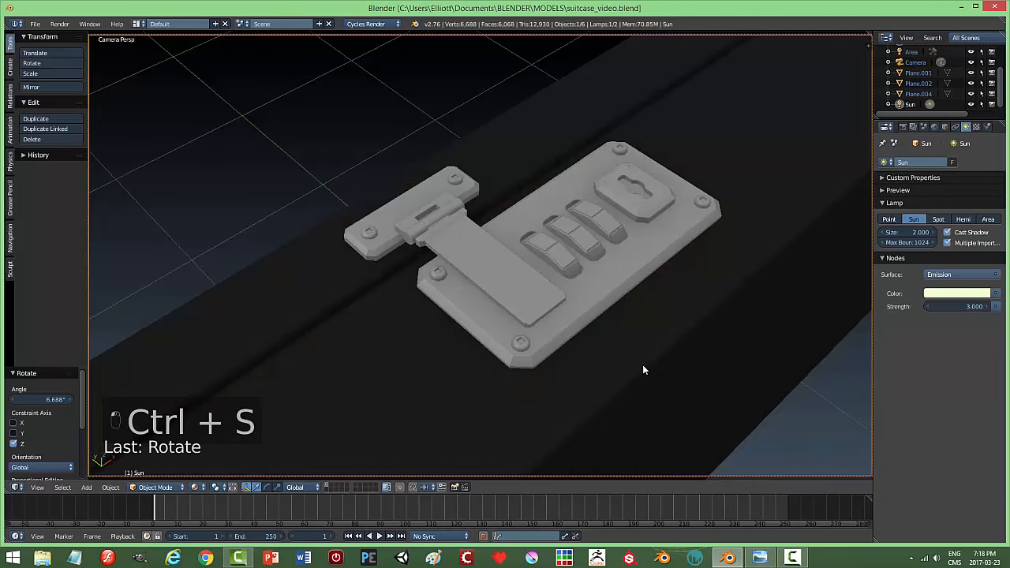
key(ctrl+s)
Render the lock close-up and compare it with combolock2.png in Windows Photo Viewer before returning to Blender
click(643, 365)
key(F12)
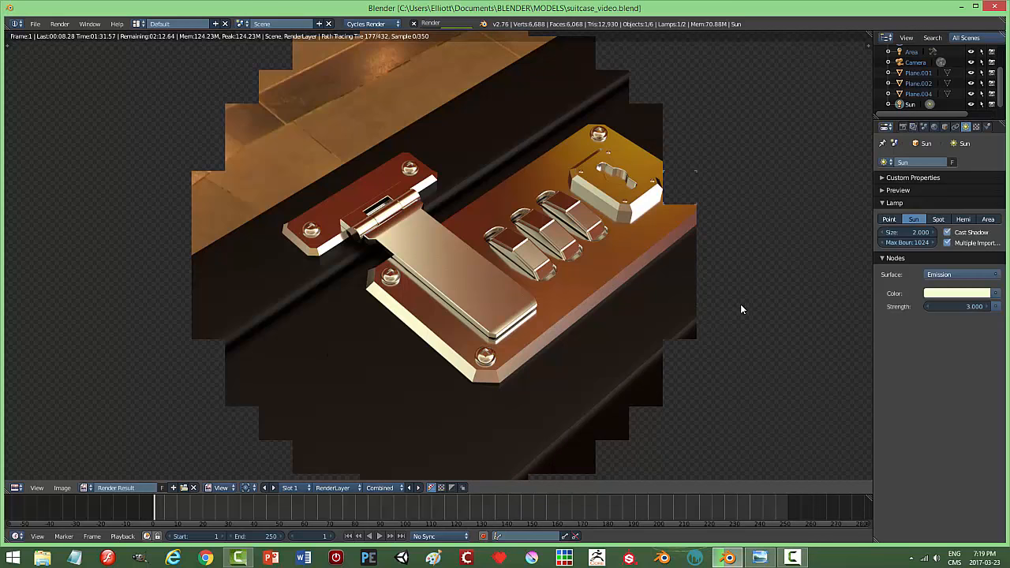
click(760, 559)
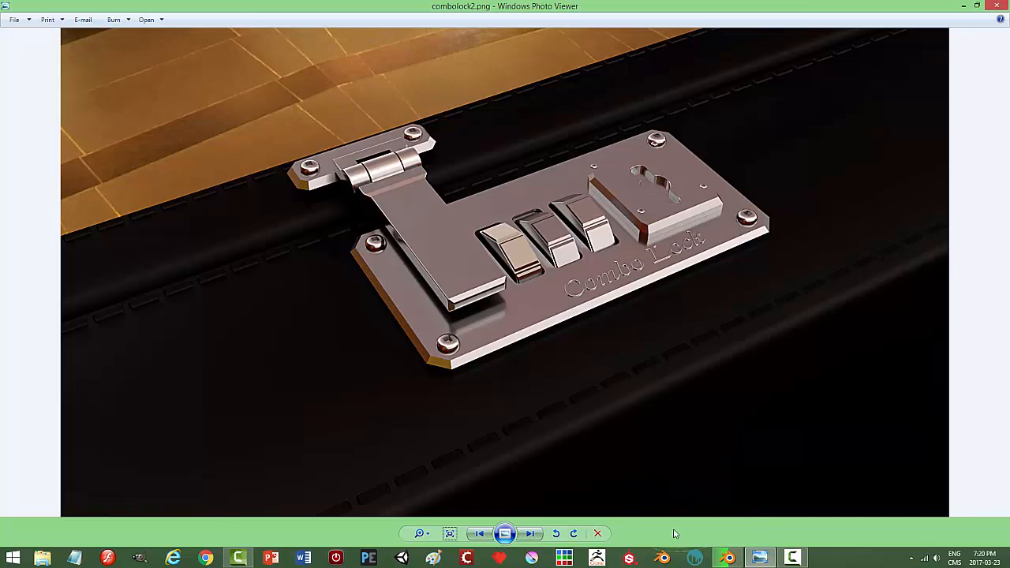
click(728, 558)
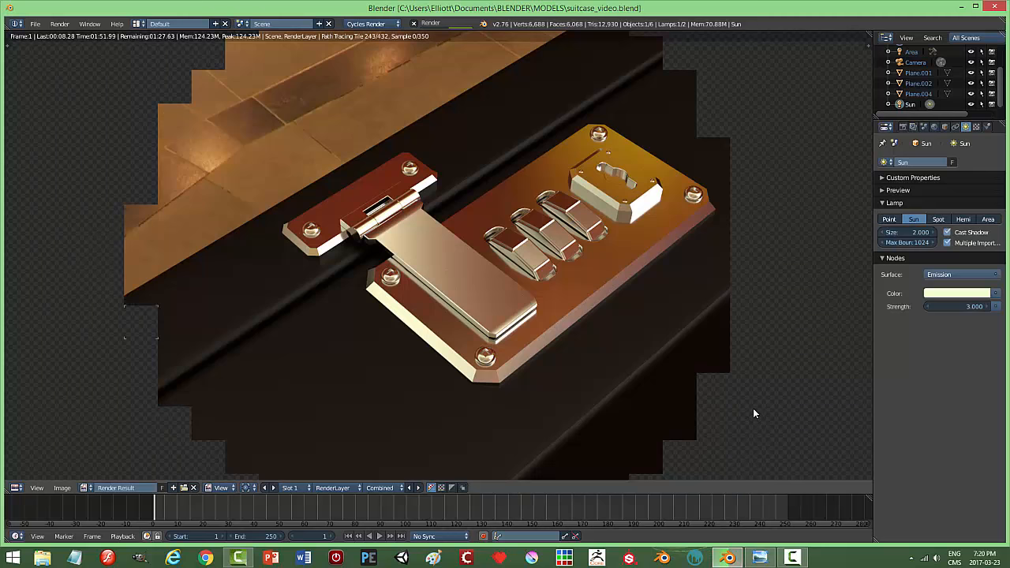